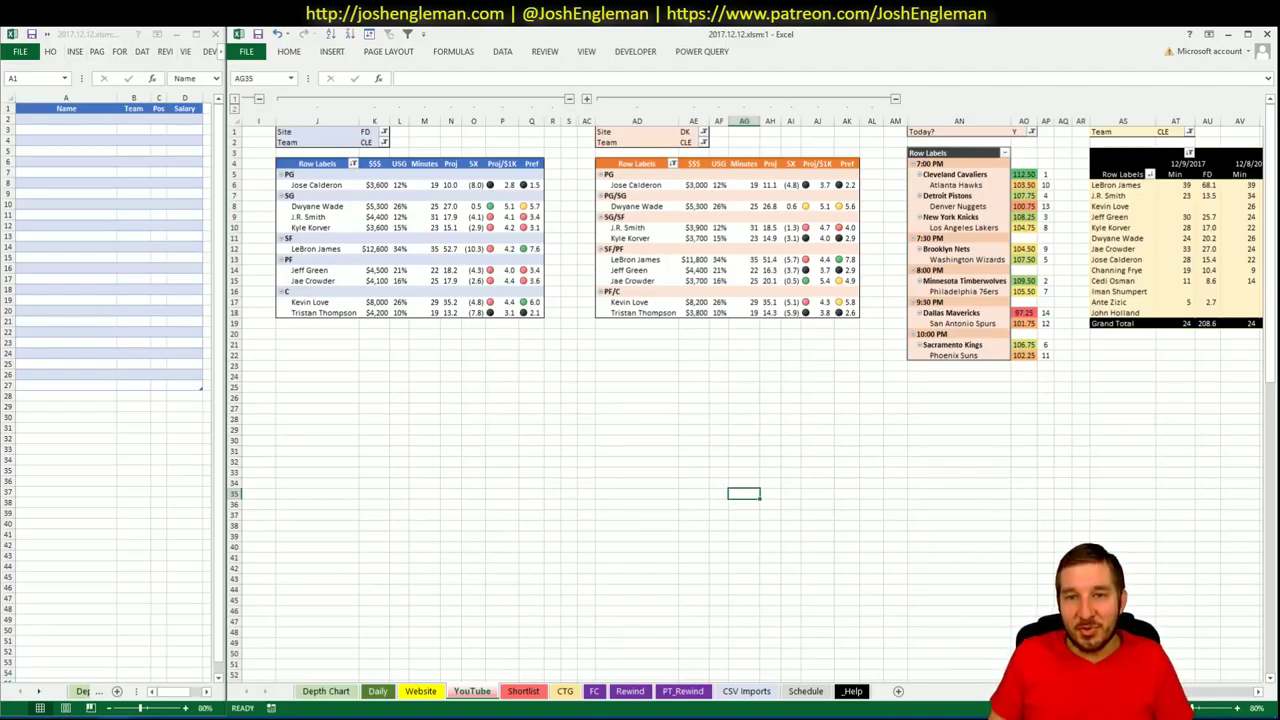
{"action": "left_click", "coordinate": [985, 172]}
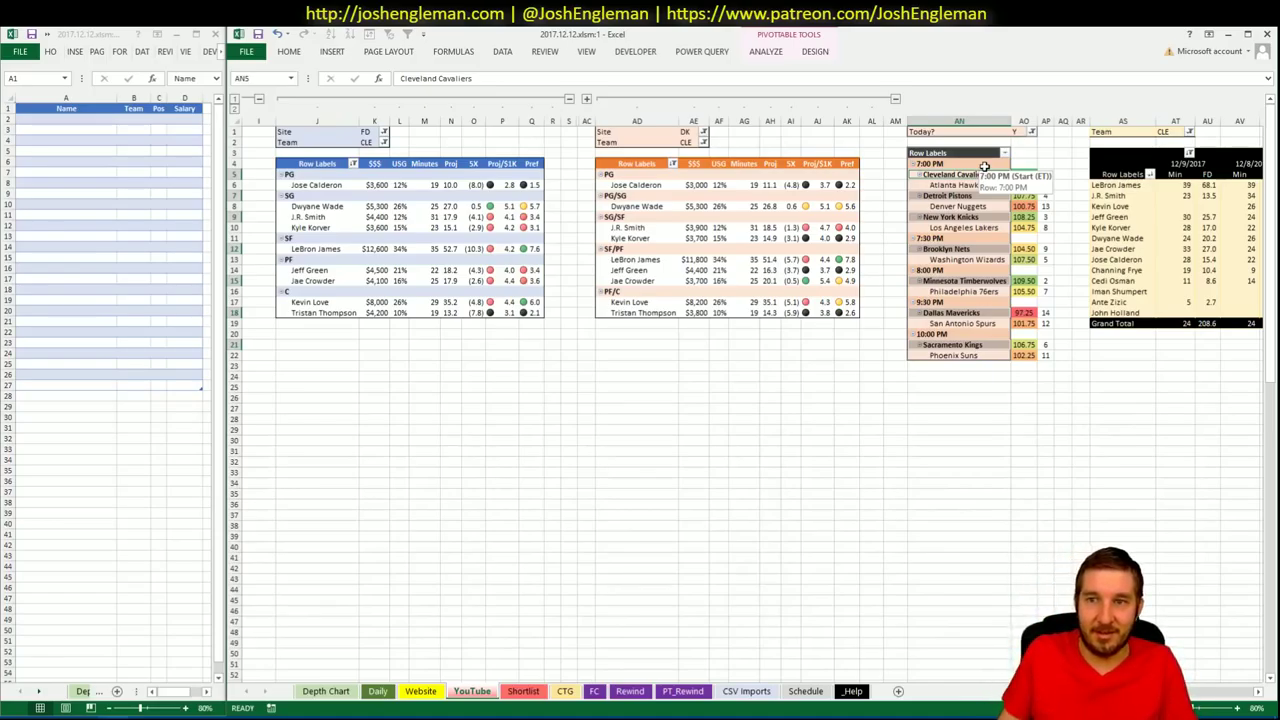
{"action": "left_click", "coordinate": [752, 355]}
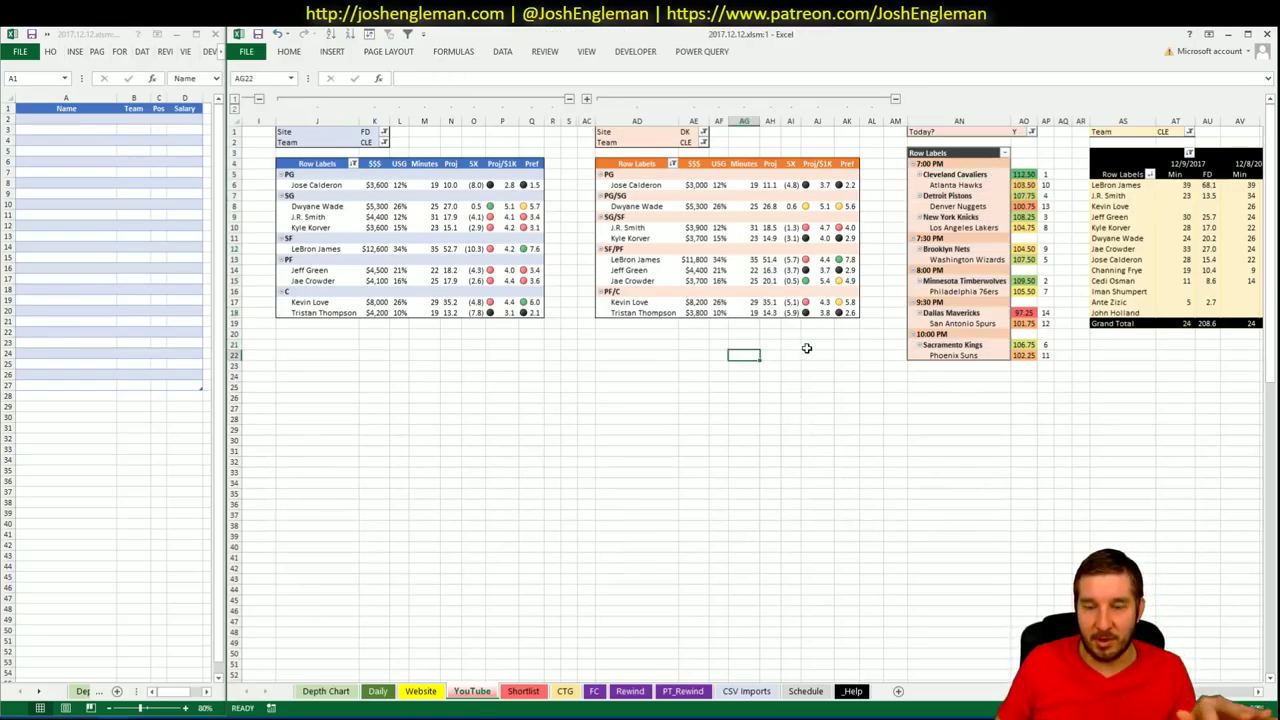
{"action": "left_click", "coordinate": [370, 344]}
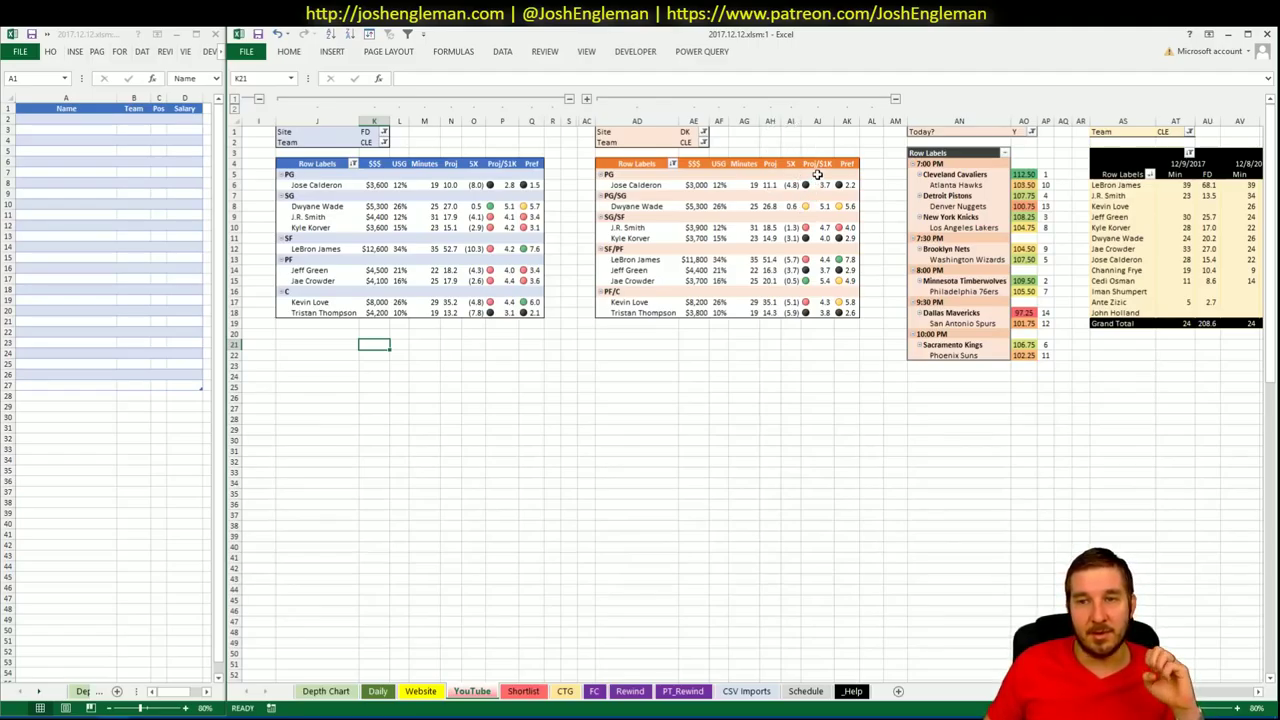
Switch to Chrome and open the sbrodds.com betting odds page to check today's NBA lines
{"action": "left_click", "coordinate": [51, 717]}
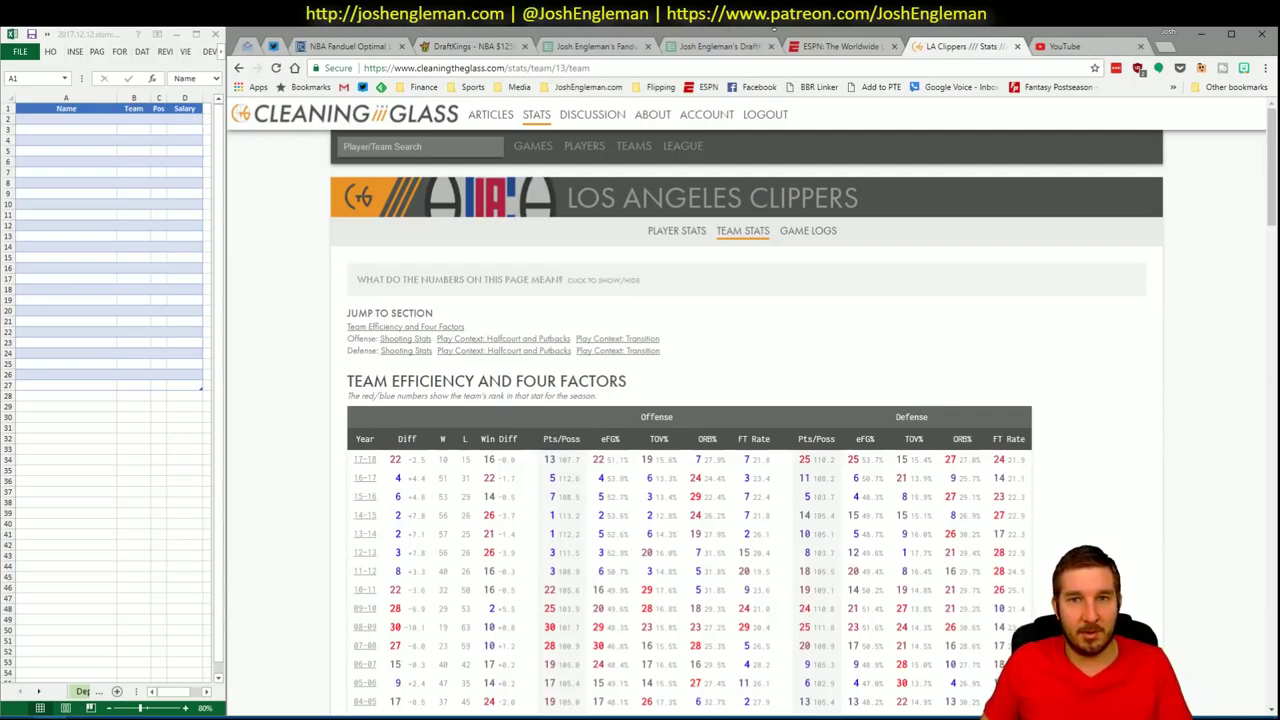
{"action": "left_click", "coordinate": [1065, 46]}
{"action": "left_click", "coordinate": [1012, 64]}
{"action": "type", "text": "s"}
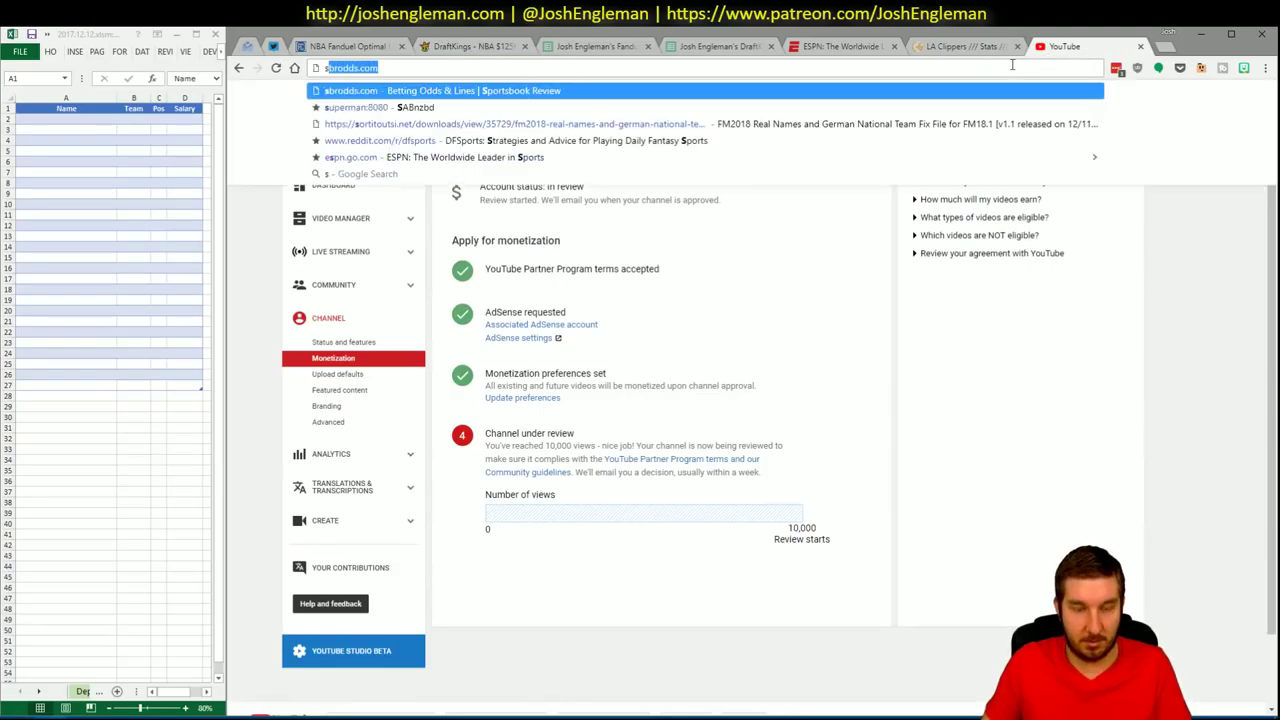
{"action": "type", "text": "br"}
{"action": "key", "text": "Return"}
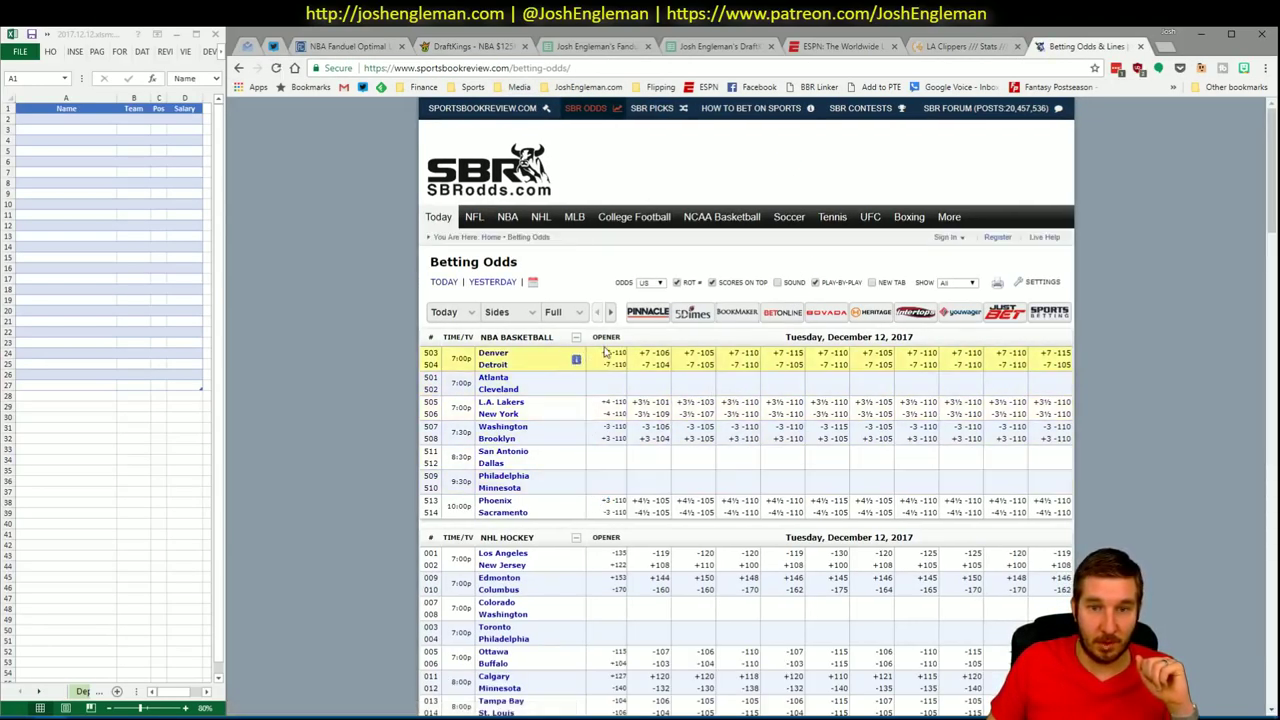
{"action": "left_click", "coordinate": [1201, 34]}
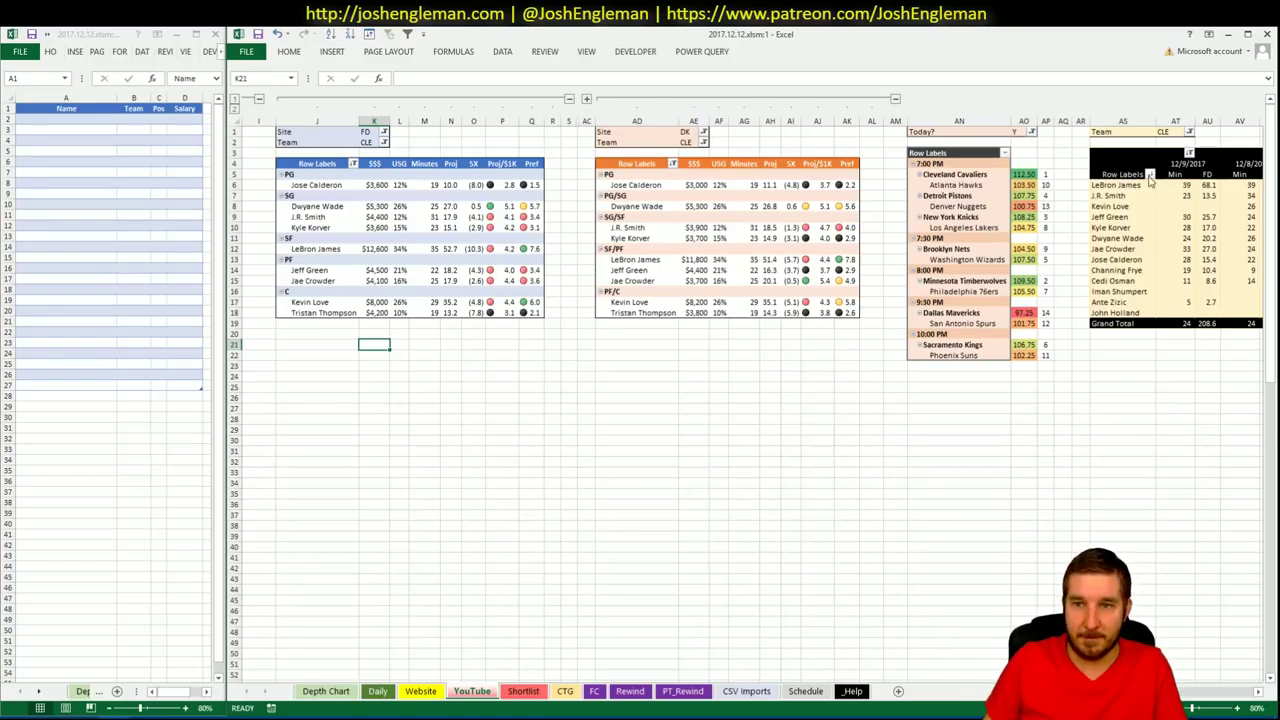
Search Cleaning the Glass for the Cavs in the browser and open the Cleveland Cavaliers team page
{"action": "key", "text": "alt+Tab"}
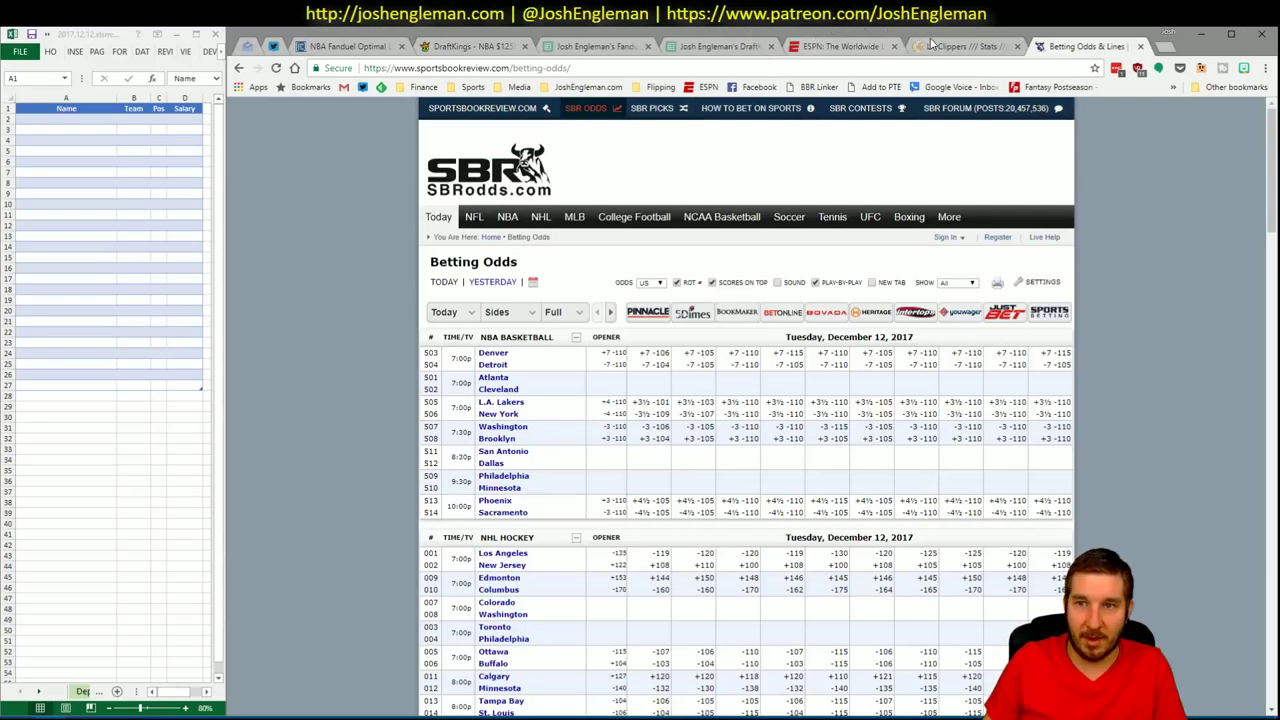
{"action": "left_click", "coordinate": [930, 44]}
{"action": "left_click", "coordinate": [415, 148]}
{"action": "type", "text": "cavs"}
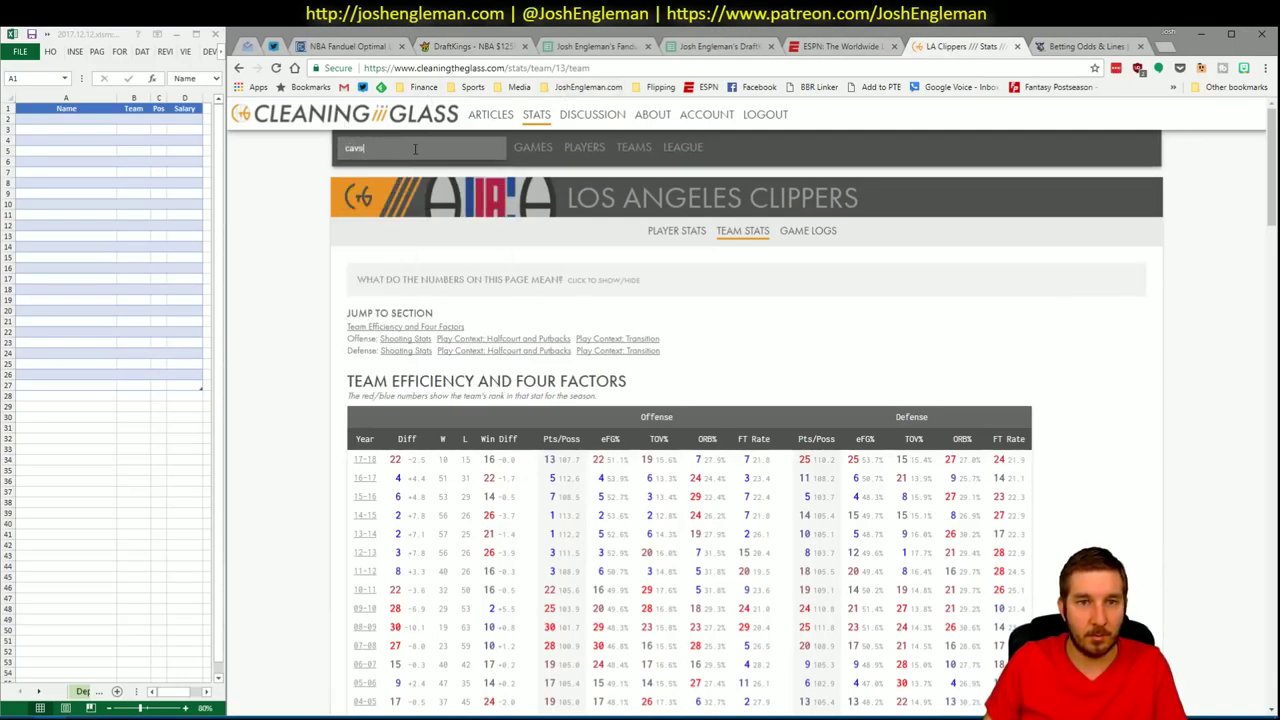
{"action": "key", "text": "Down"}
{"action": "key", "text": "Down"}
{"action": "key", "text": "Down"}
{"action": "key", "text": "Up"}
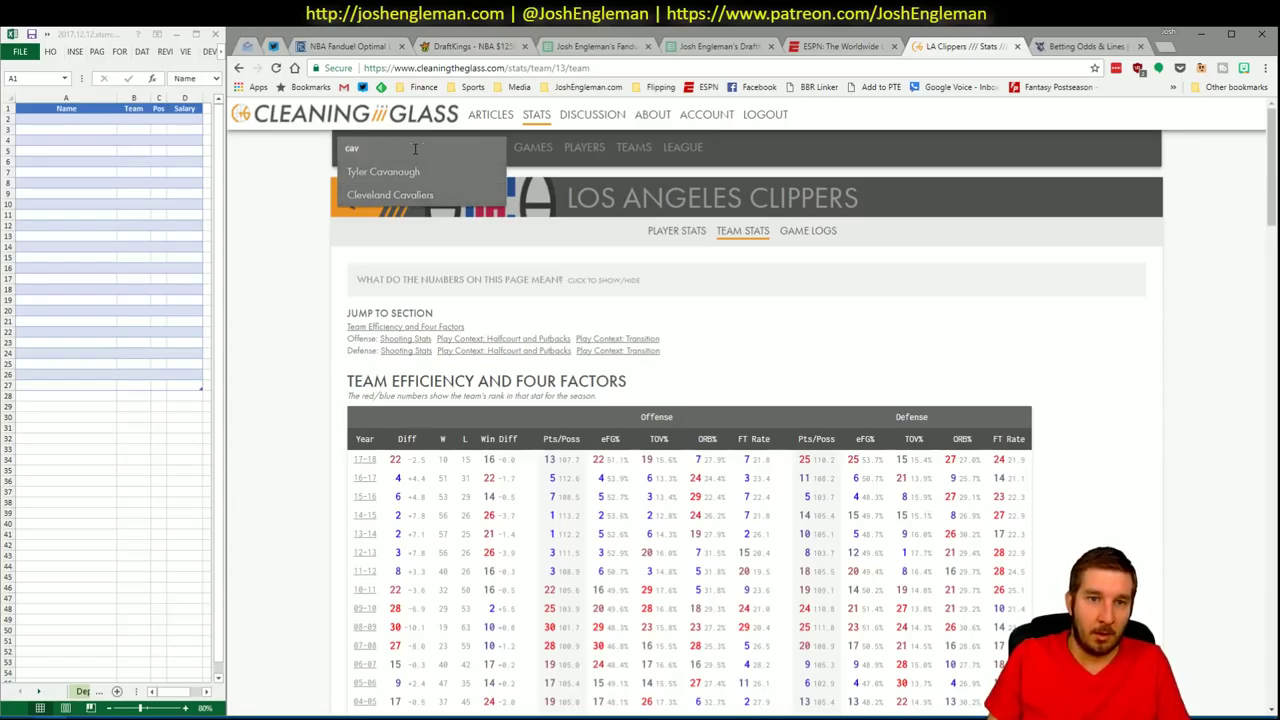
{"action": "key", "text": "Return"}
{"action": "key", "text": "alt+Tab"}
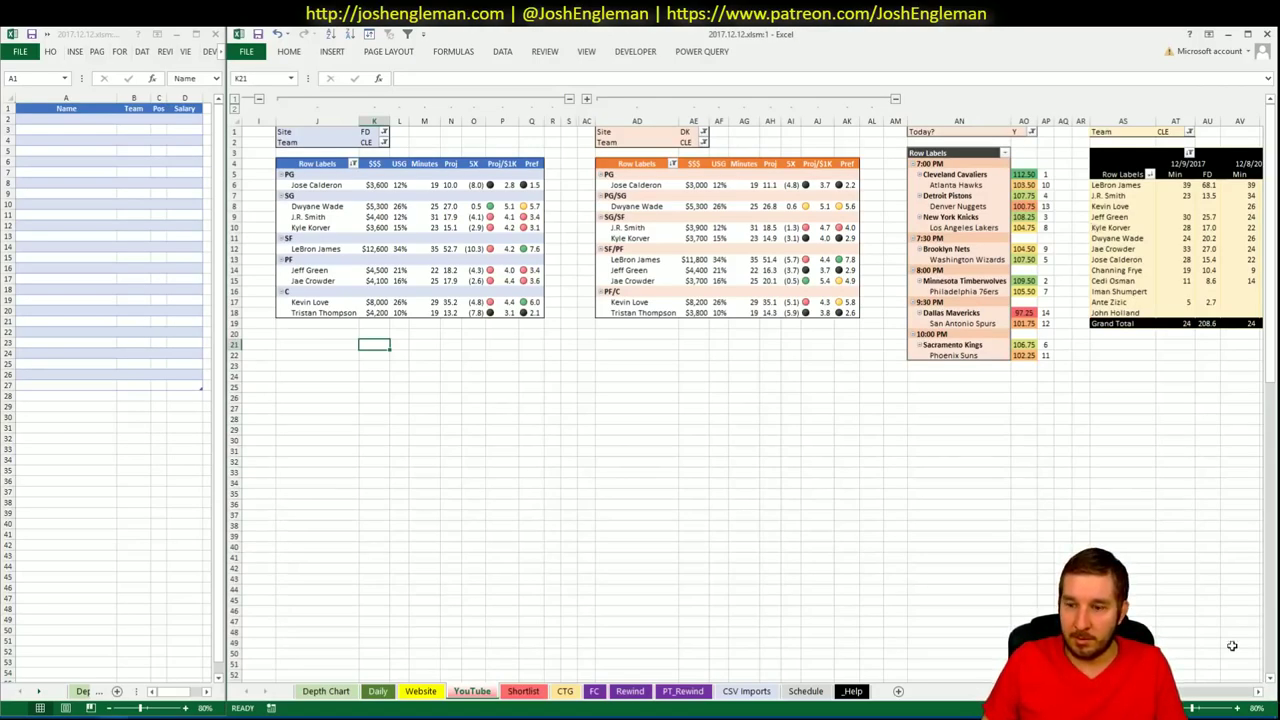
{"action": "key", "text": "alt+Tab"}
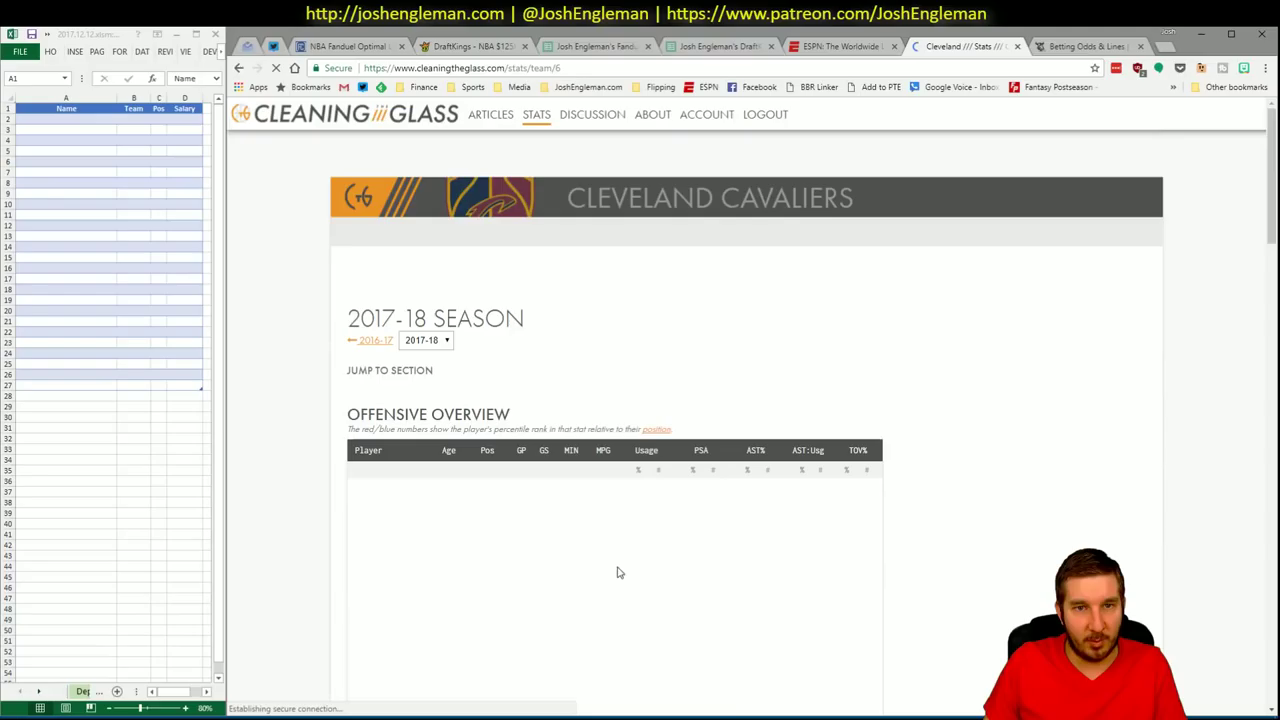
Copy the Cavaliers' player rows from the Shooting: Frequency table and load them into the Excel workbook's CTG sheet
{"action": "left_click", "coordinate": [551, 390]}
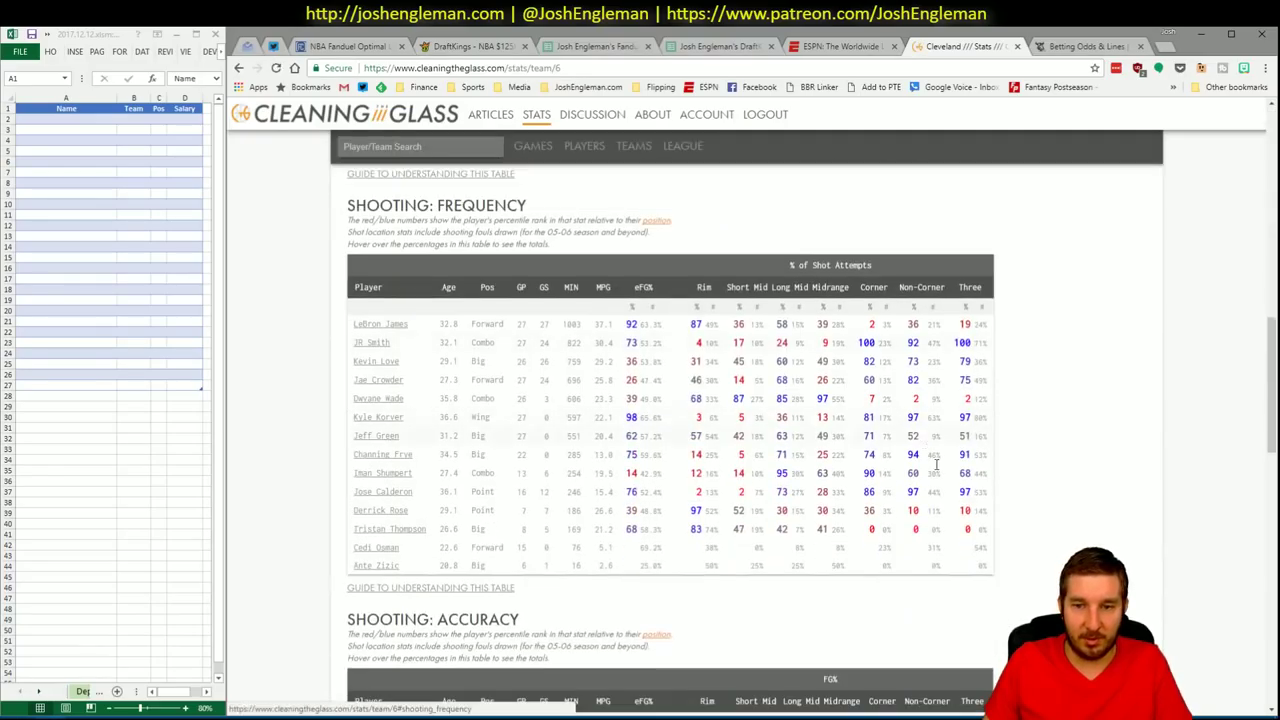
{"action": "left_click_drag", "start_coordinate": [1006, 571], "coordinate": [350, 325]}
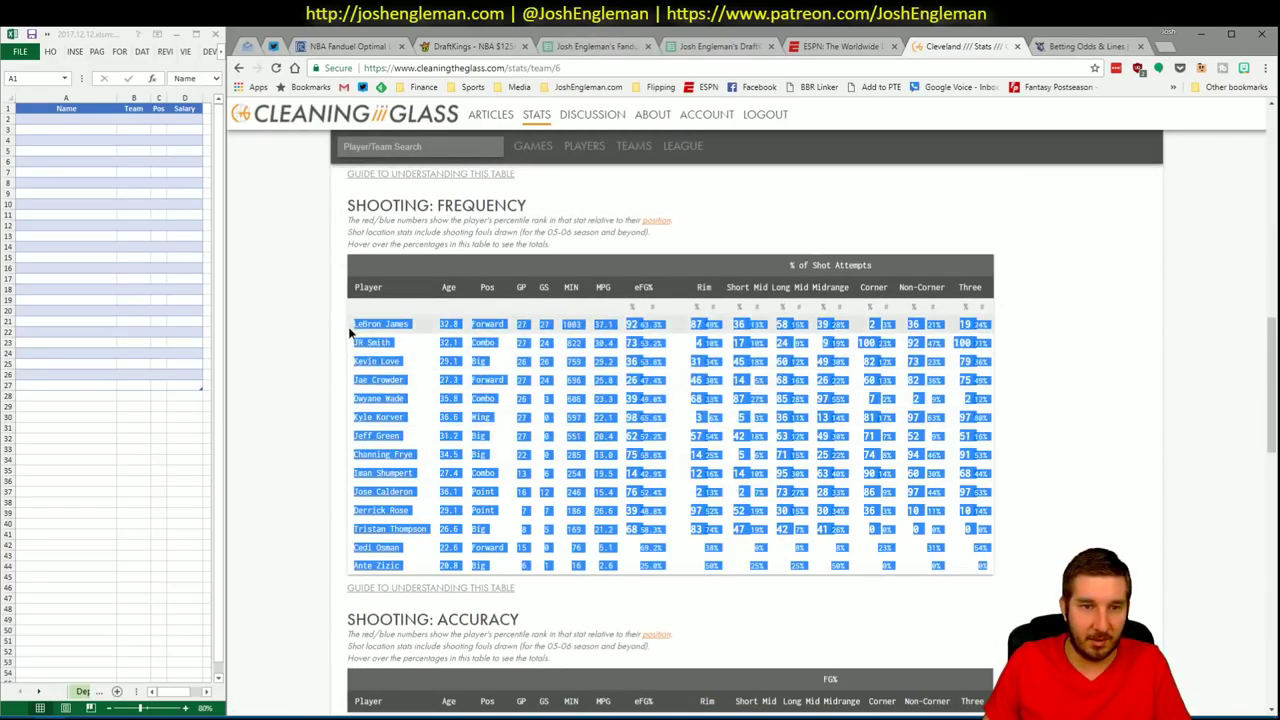
{"action": "key", "text": "alt+Tab"}
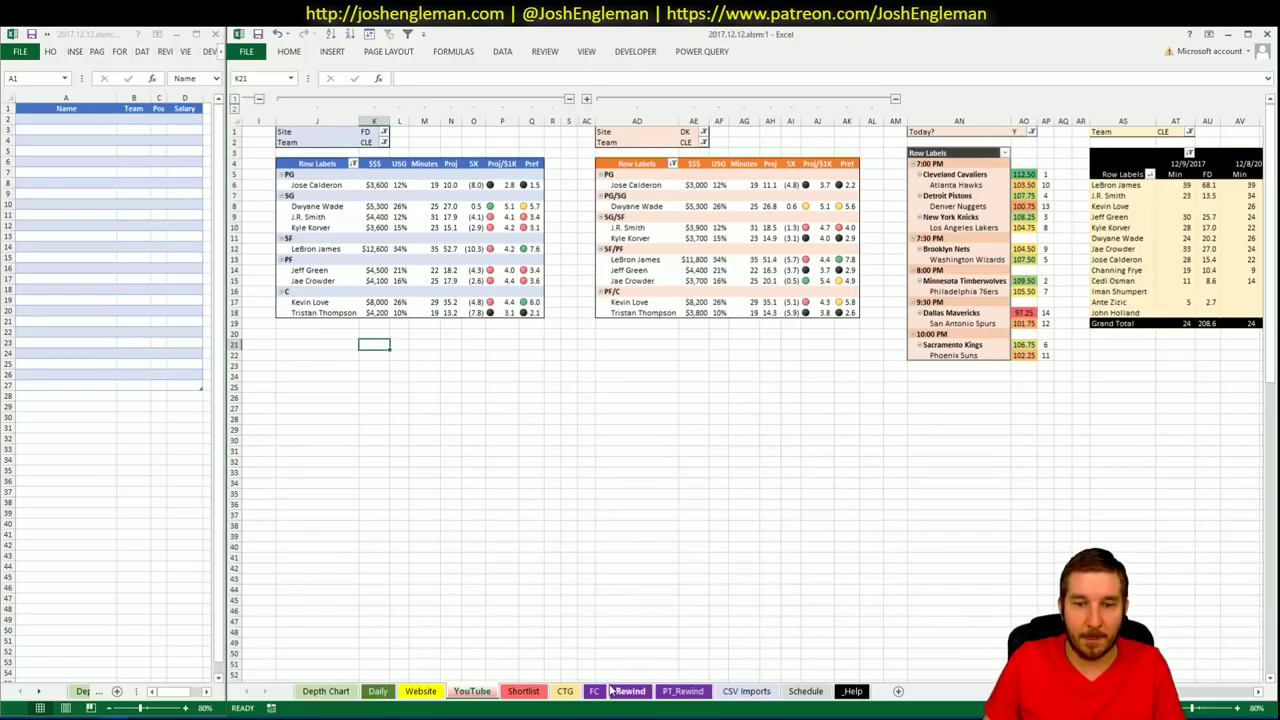
{"action": "left_click", "coordinate": [565, 691]}
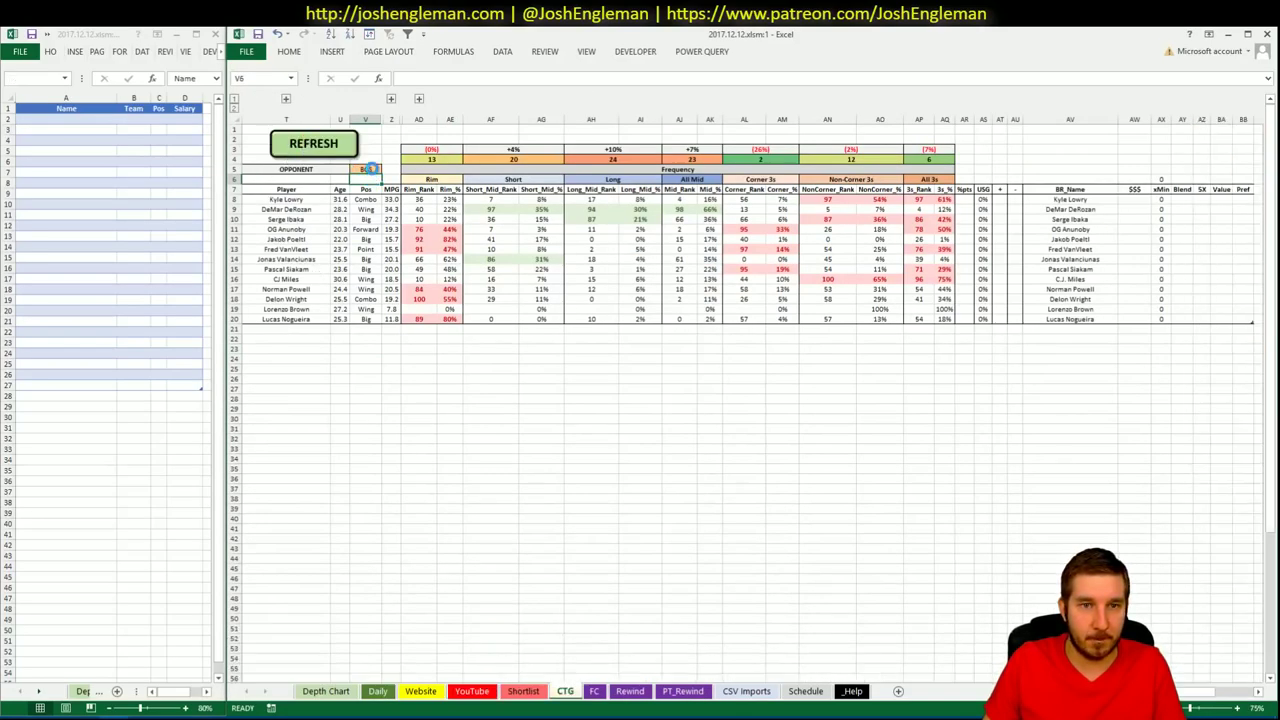
Set the opponent on the CTG sheet to ATL
{"action": "left_click", "coordinate": [368, 169]}
{"action": "type", "text": "ATL"}
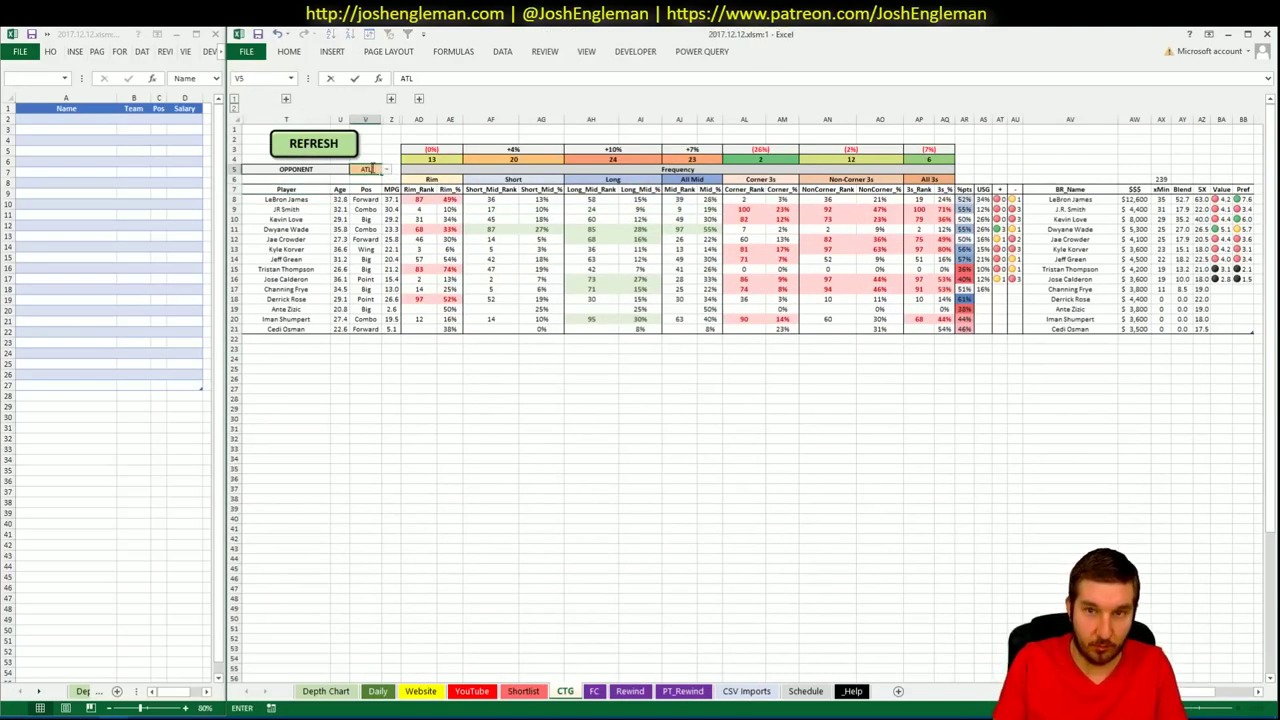
{"action": "key", "text": "Return"}
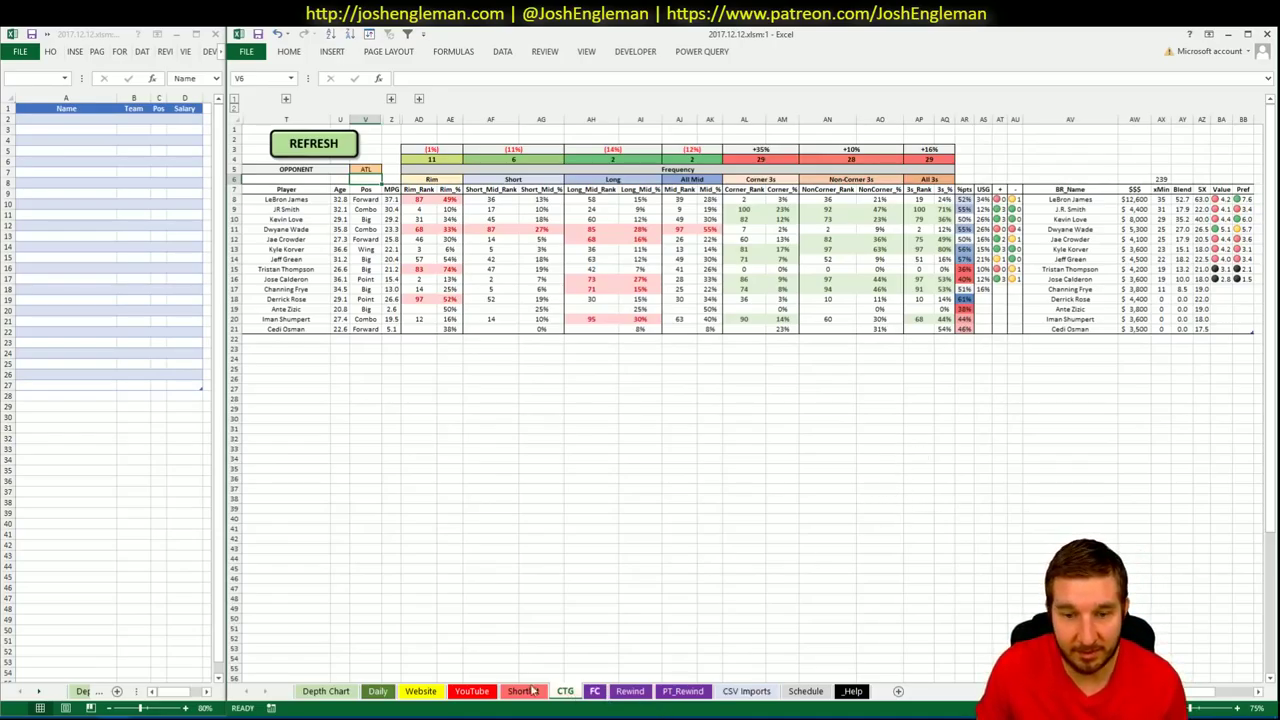
Return to the YouTube sheet and add LeBron James as the first player in the separate Name list
{"action": "left_click", "coordinate": [470, 691]}
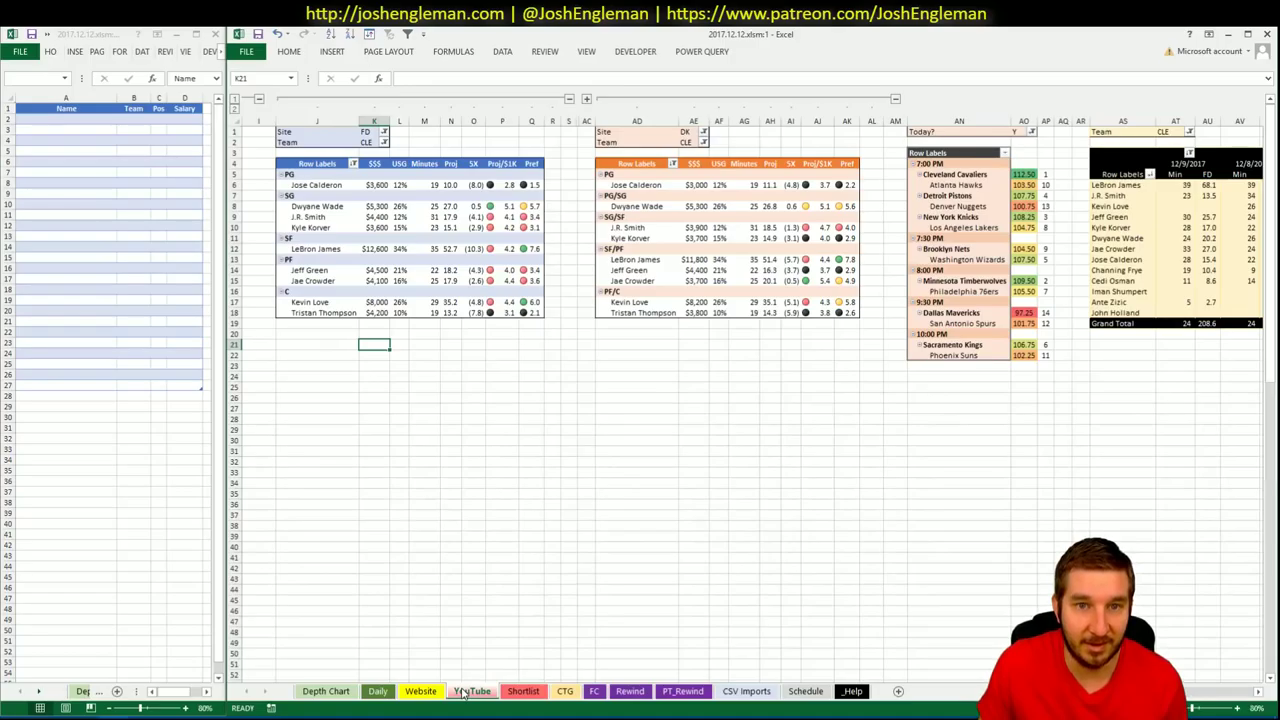
{"action": "left_click", "coordinate": [88, 118]}
{"action": "type", "text": "LeBron James"}
{"action": "key", "text": "Return"}
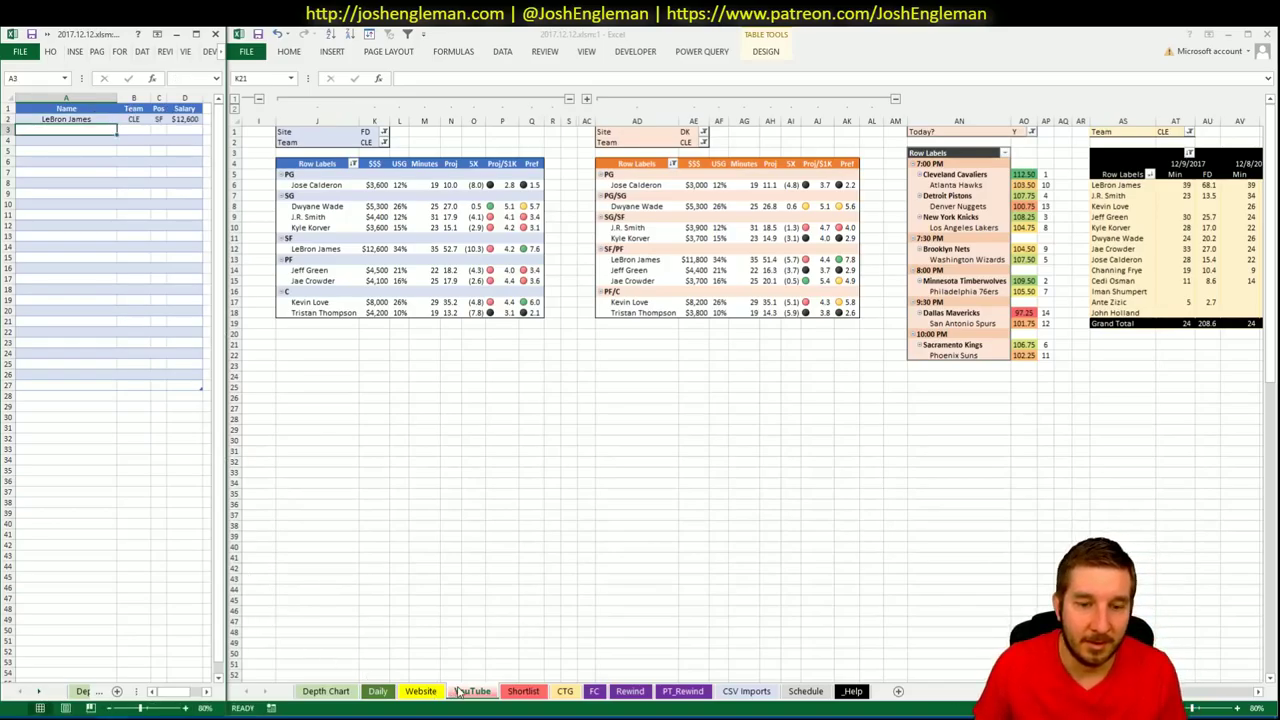
Examine the projections, salaries and preference ratings of the players at each position on the Daily sheet
{"action": "left_click", "coordinate": [390, 693]}
{"action": "scroll", "coordinate": [957, 355], "scroll_direction": "down", "scroll_amount": 18}
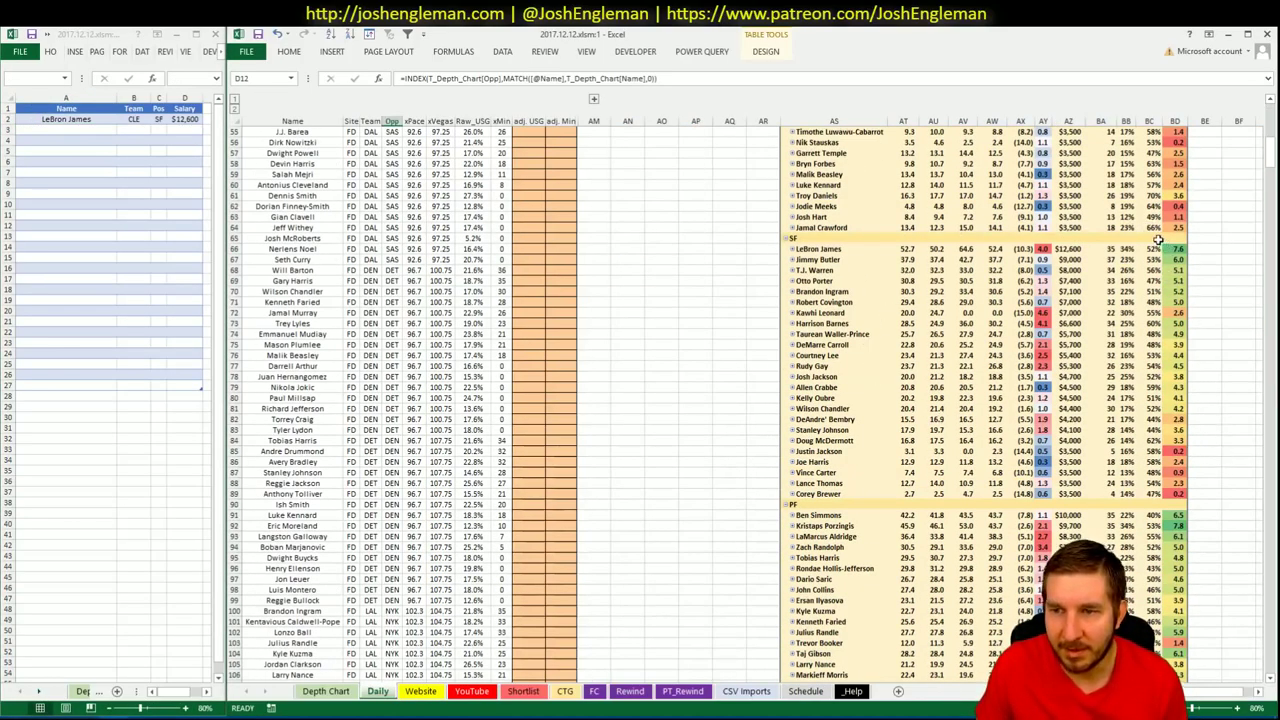
{"action": "scroll", "coordinate": [1214, 610], "scroll_direction": "down", "scroll_amount": 4}
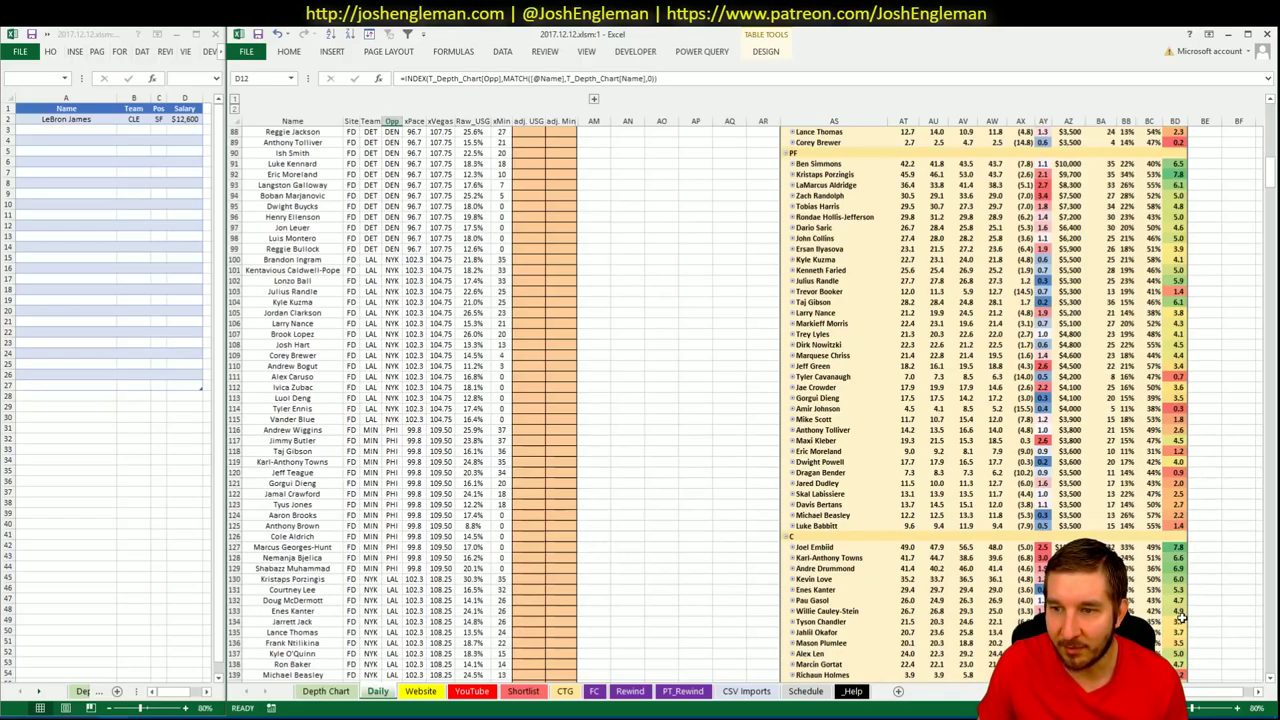
{"action": "scroll", "coordinate": [1190, 618], "scroll_direction": "down", "scroll_amount": 3}
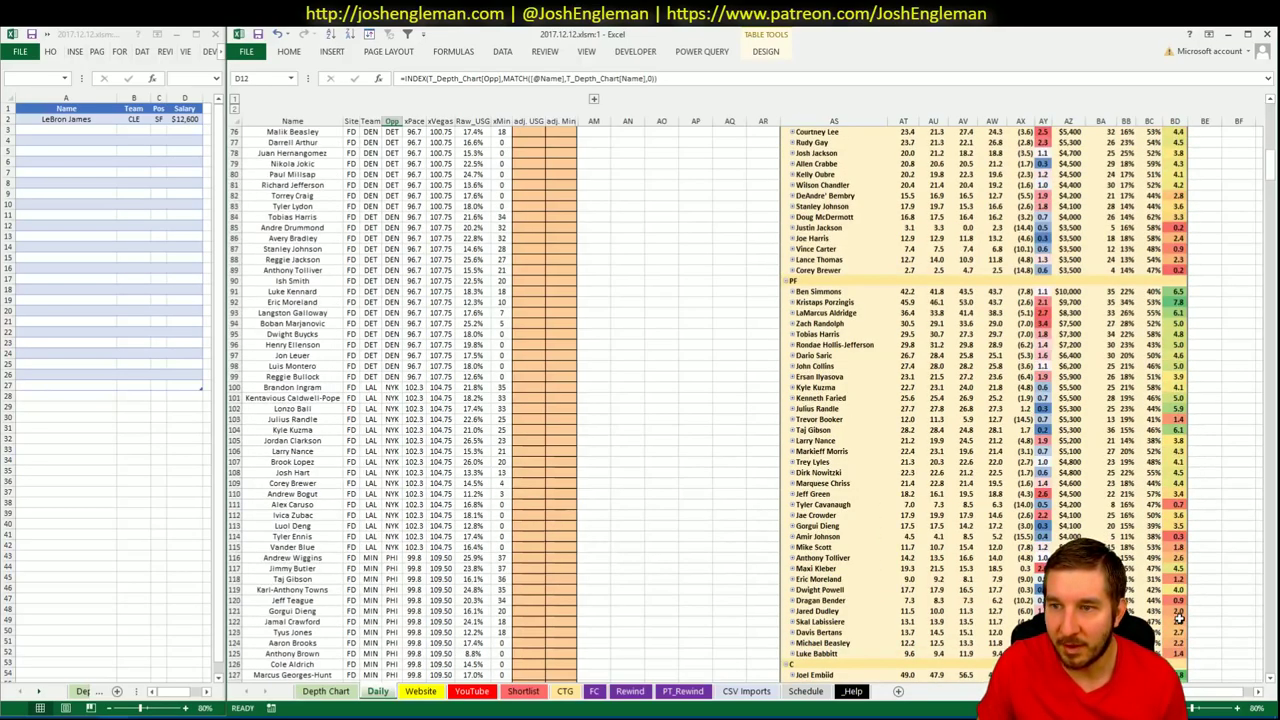
{"action": "scroll", "coordinate": [1180, 620], "scroll_direction": "up", "scroll_amount": 10}
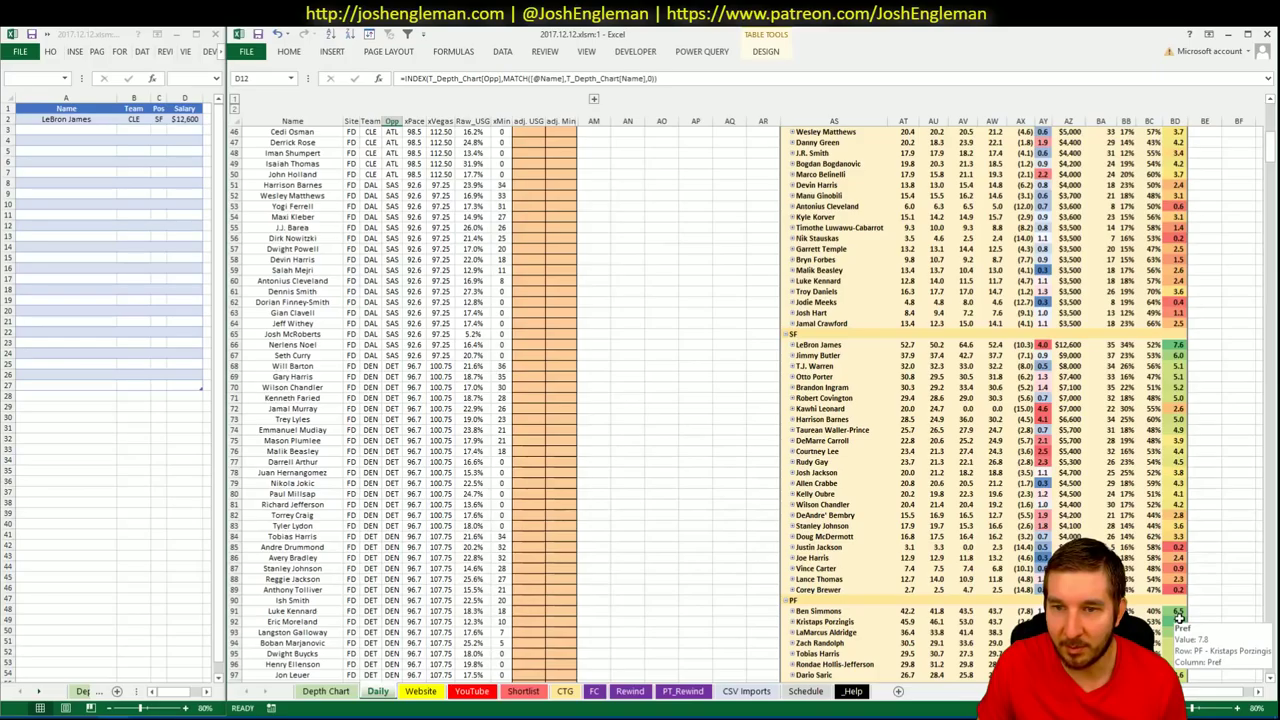
{"action": "scroll", "coordinate": [1180, 618], "scroll_direction": "up", "scroll_amount": 14}
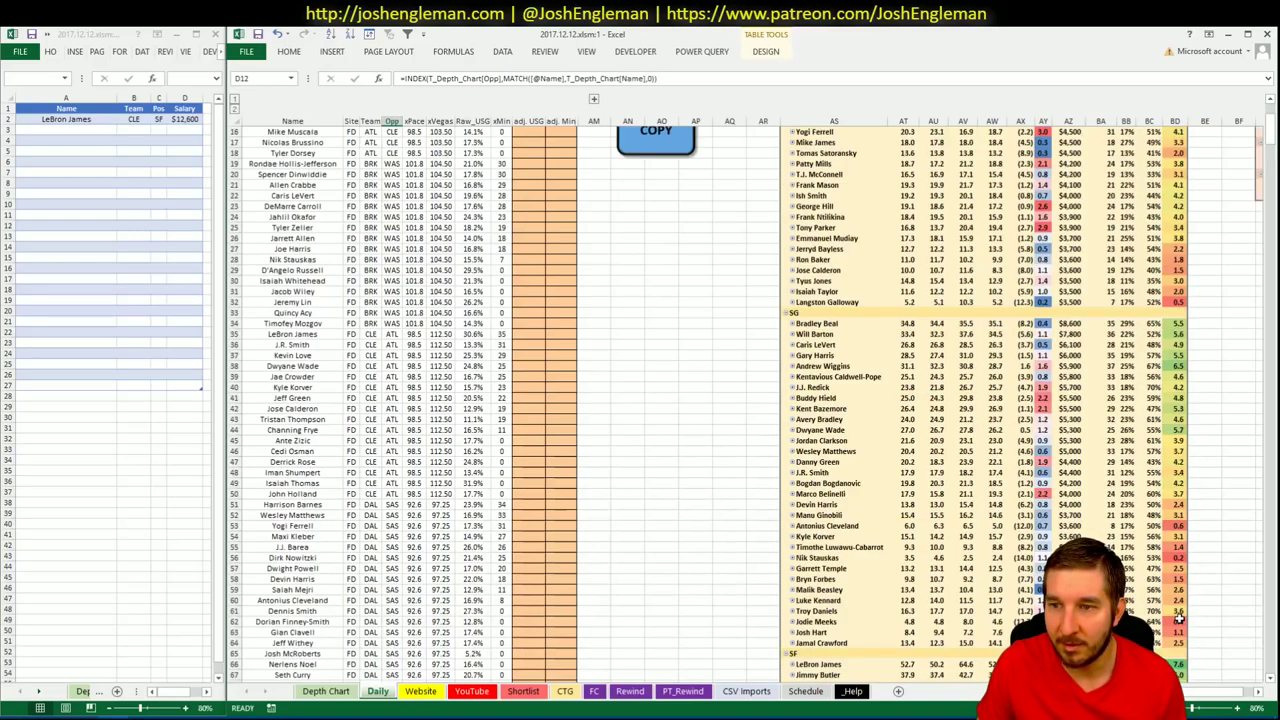
{"action": "scroll", "coordinate": [1180, 620], "scroll_direction": "up", "scroll_amount": 1}
{"action": "scroll", "coordinate": [1180, 620], "scroll_direction": "down", "scroll_amount": 20}
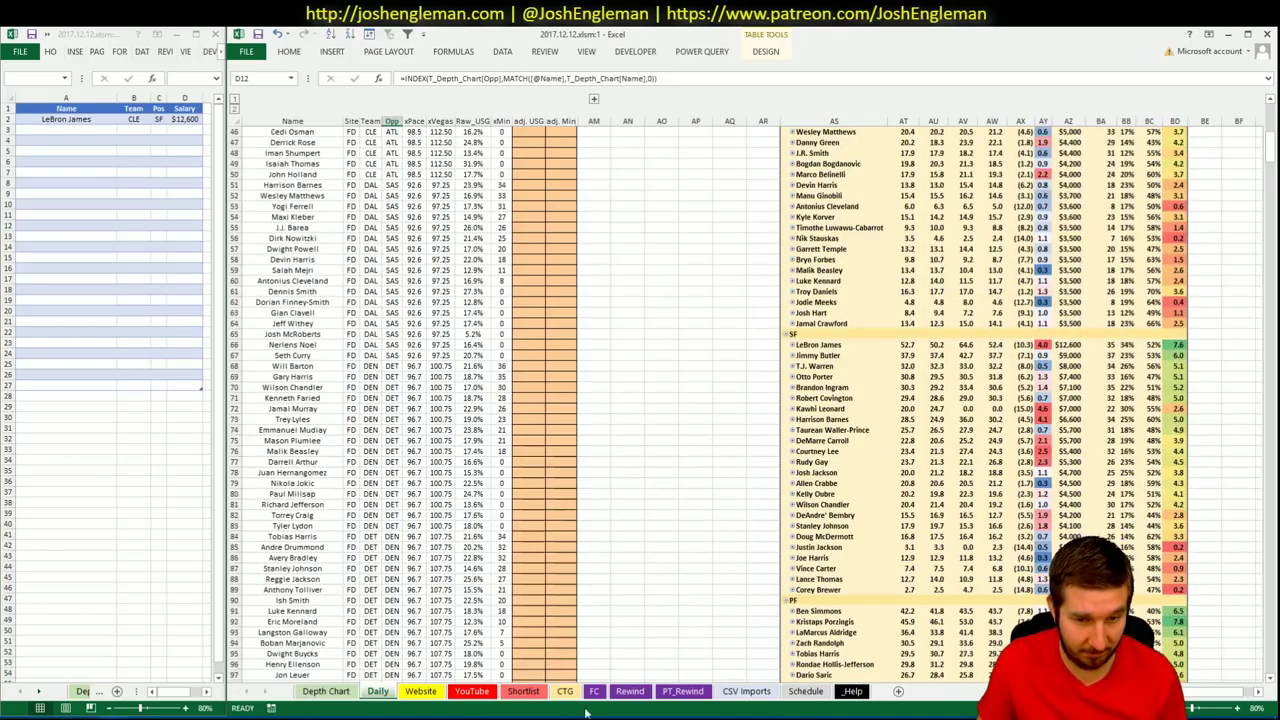
Review the Cavaliers' projections and recent game log on the YouTube sheet and their shot matchups on the CTG sheet
{"action": "left_click", "coordinate": [484, 689]}
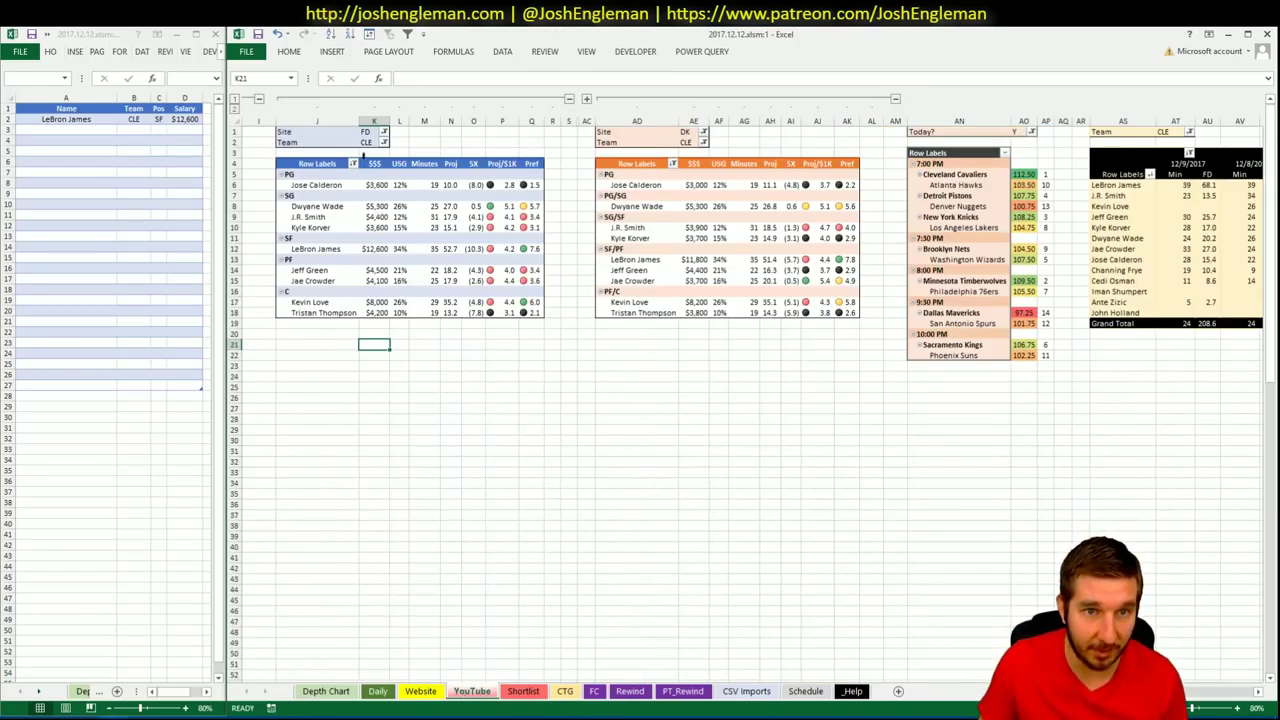
{"action": "left_click", "coordinate": [368, 142]}
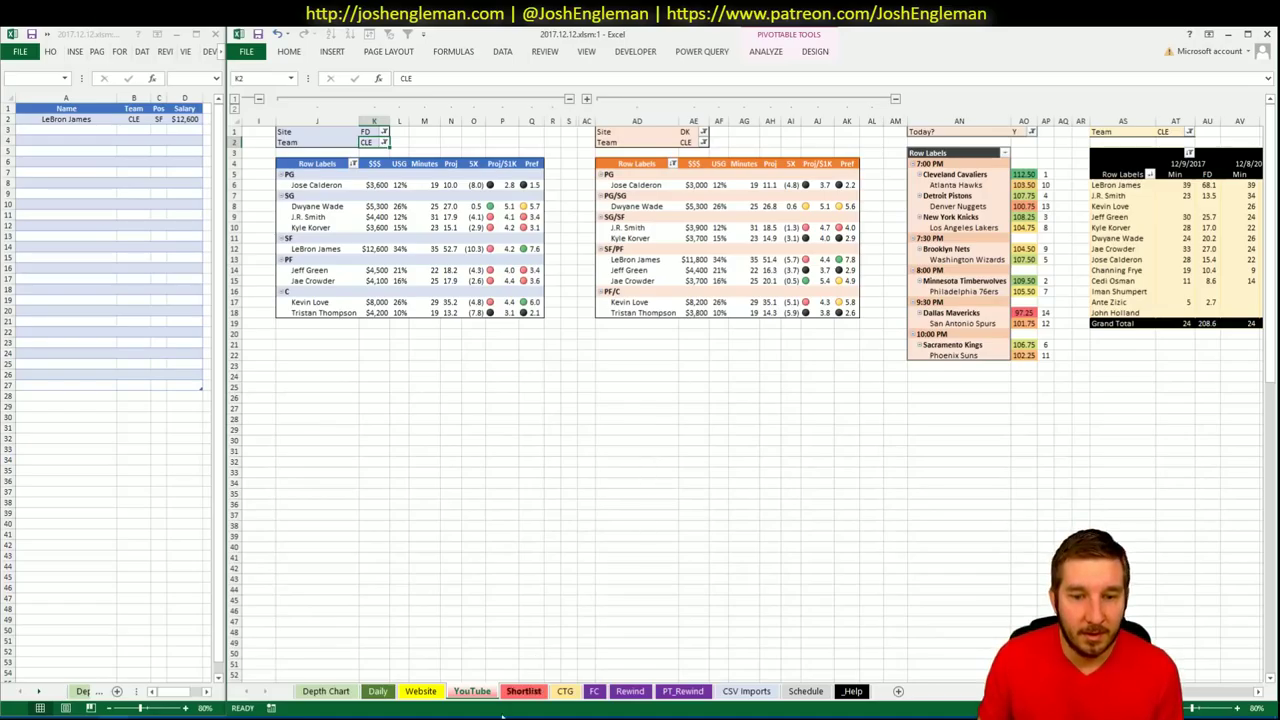
{"action": "left_click", "coordinate": [565, 691]}
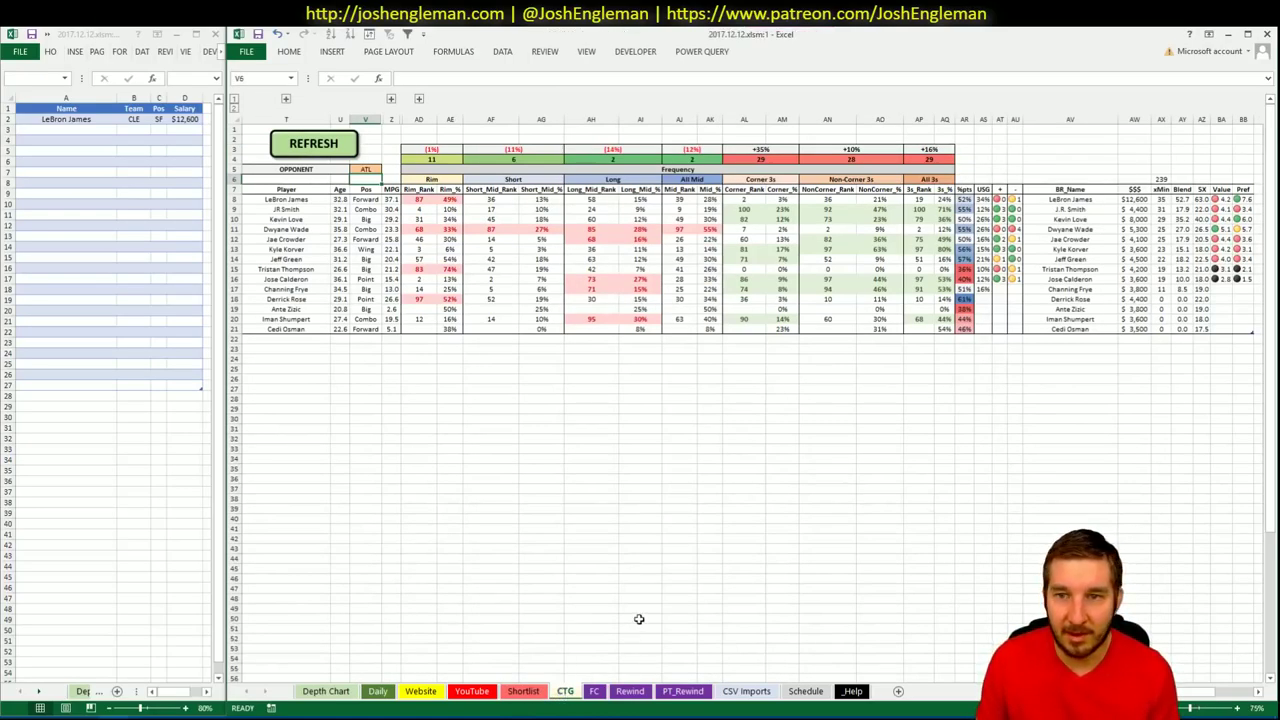
{"action": "left_click", "coordinate": [465, 691]}
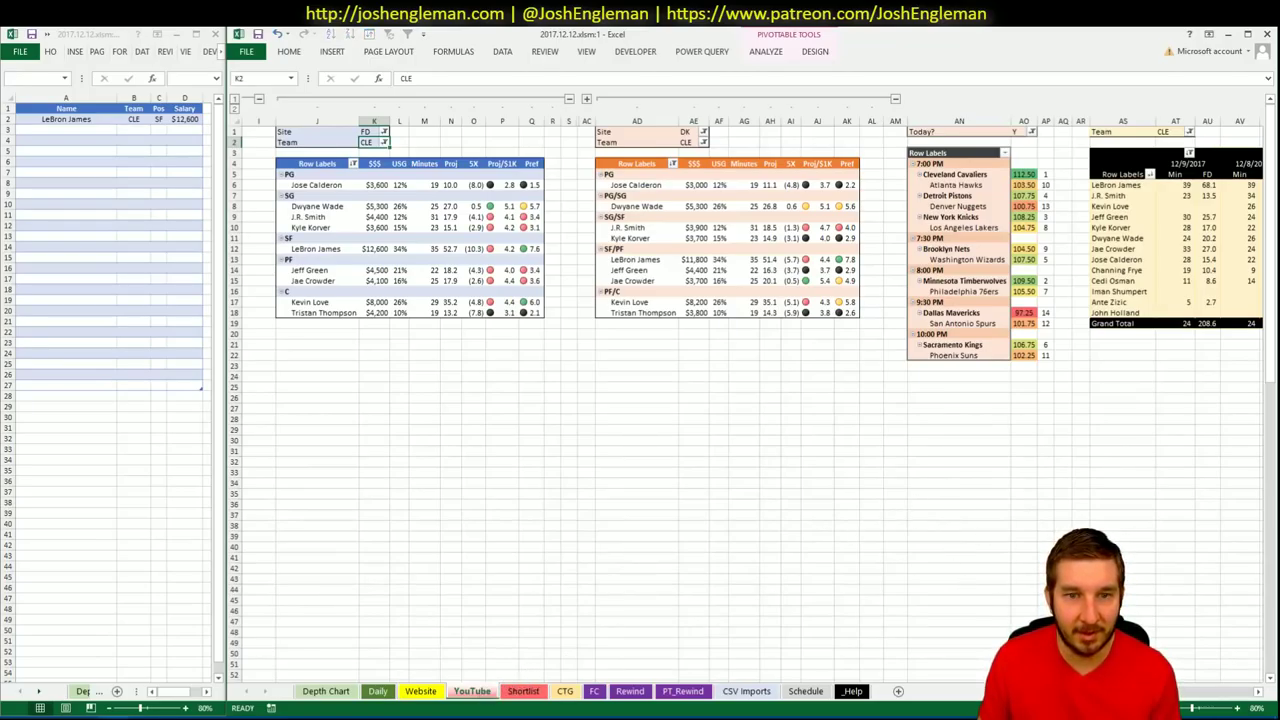
{"action": "scroll", "coordinate": [1220, 694], "scroll_direction": "right", "scroll_amount": 5}
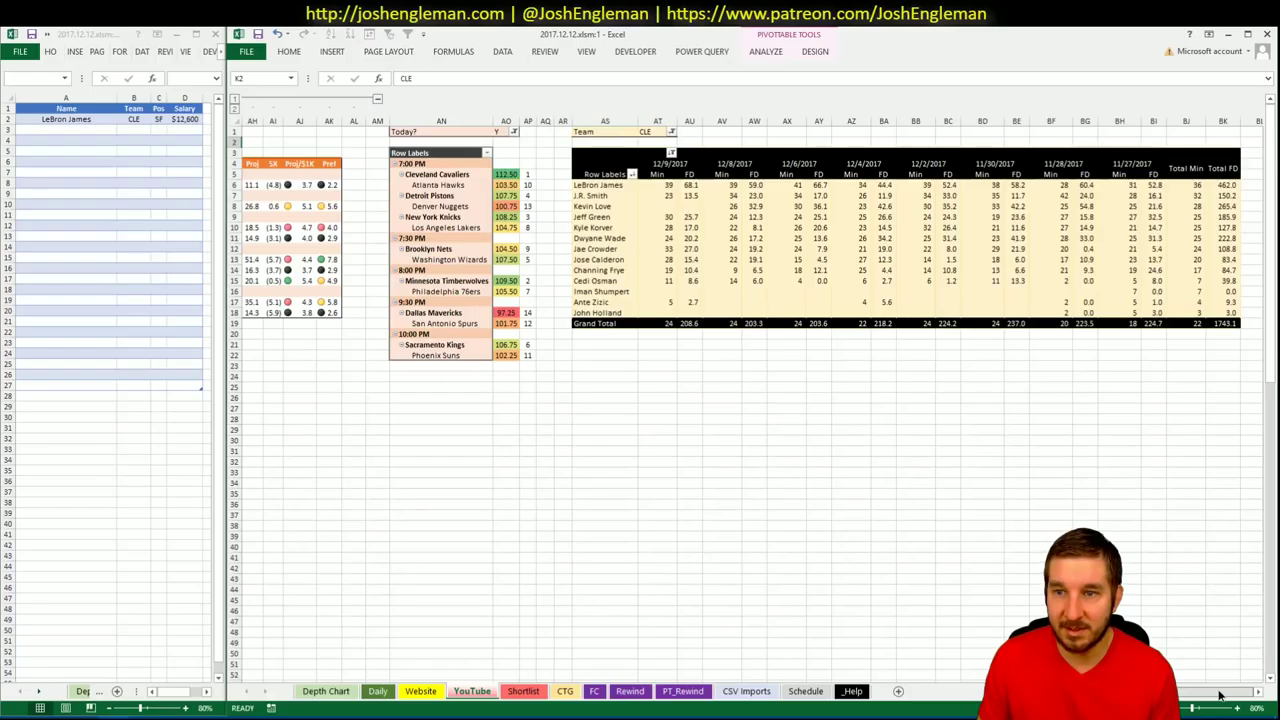
{"action": "scroll", "coordinate": [1220, 694], "scroll_direction": "left", "scroll_amount": 10}
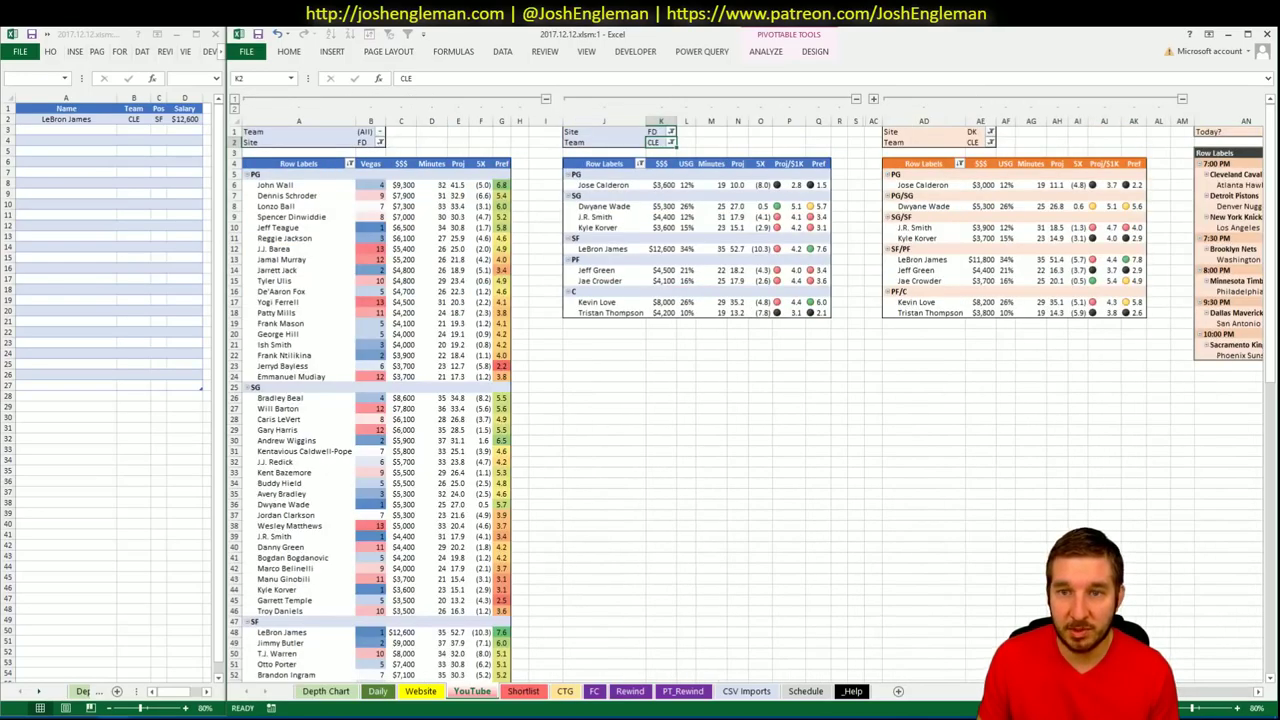
{"action": "scroll", "coordinate": [1220, 694], "scroll_direction": "right", "scroll_amount": 3}
{"action": "scroll", "coordinate": [752, 388], "scroll_direction": "right", "scroll_amount": 1}
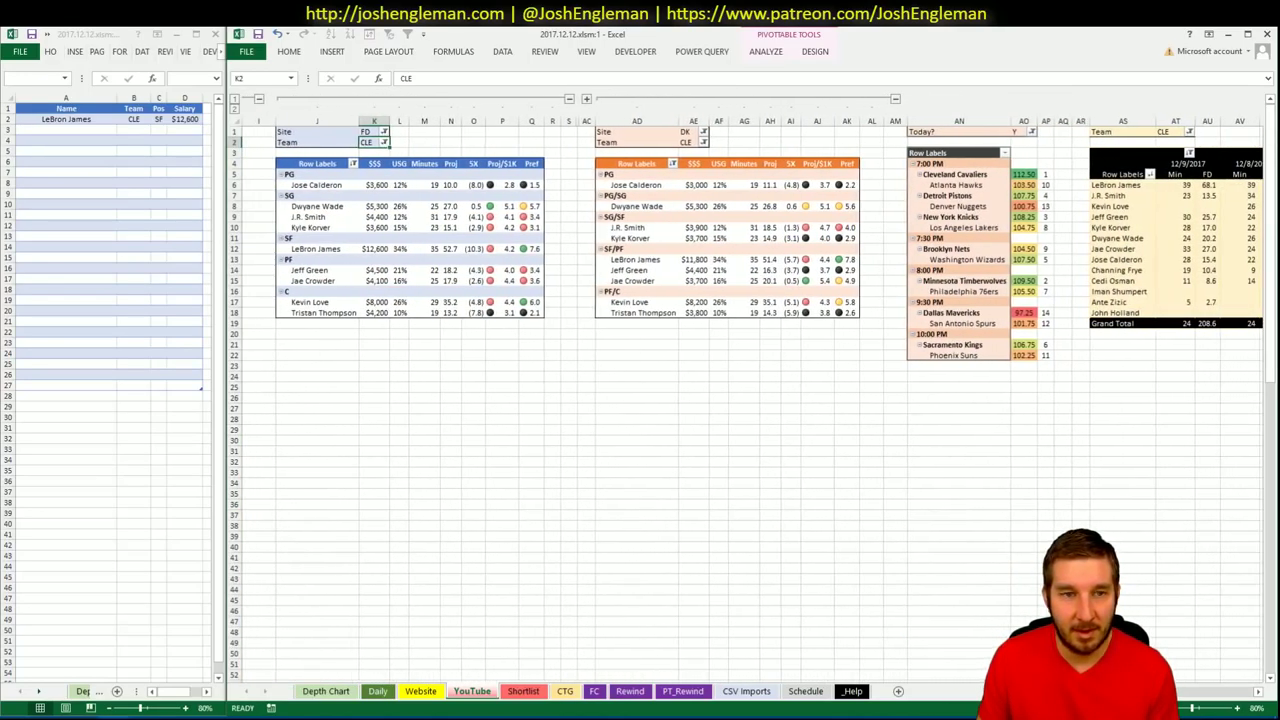
{"action": "left_click", "coordinate": [552, 505]}
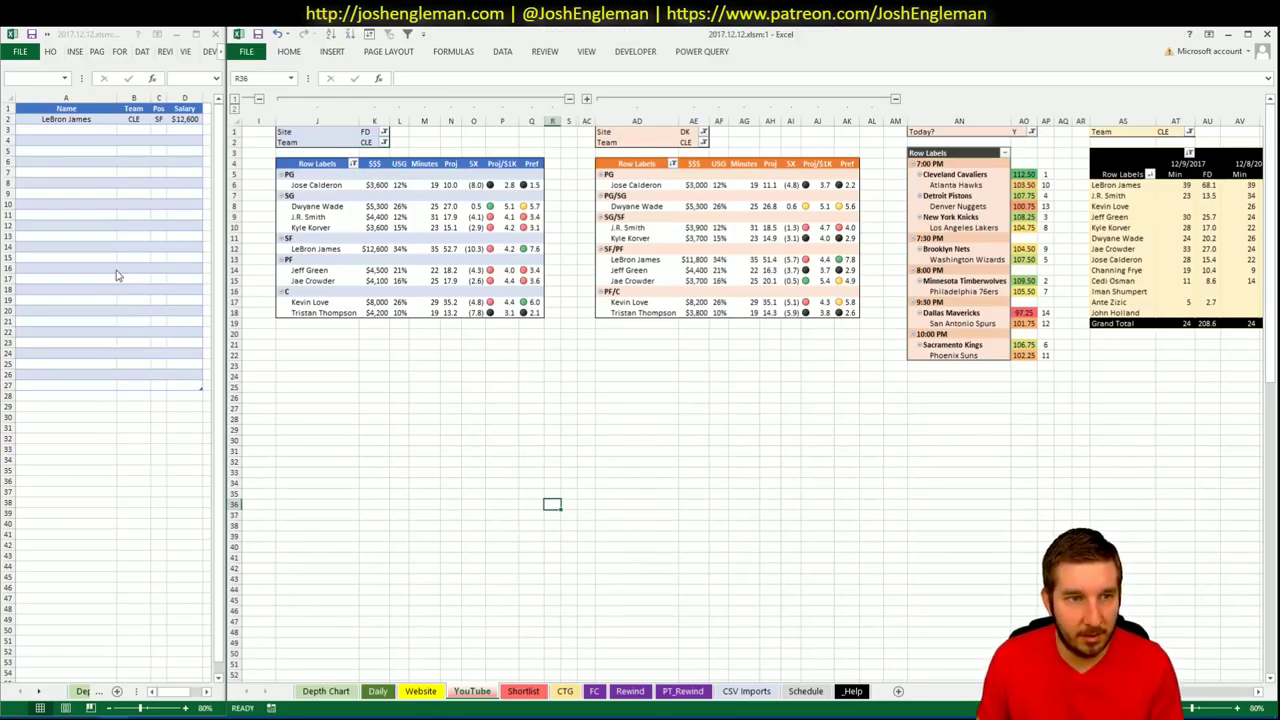
Add Kevin Love below LeBron James in the separate Name list
{"action": "left_click", "coordinate": [129, 162]}
{"action": "left_click", "coordinate": [104, 130]}
{"action": "type", "text": "Kevi"}
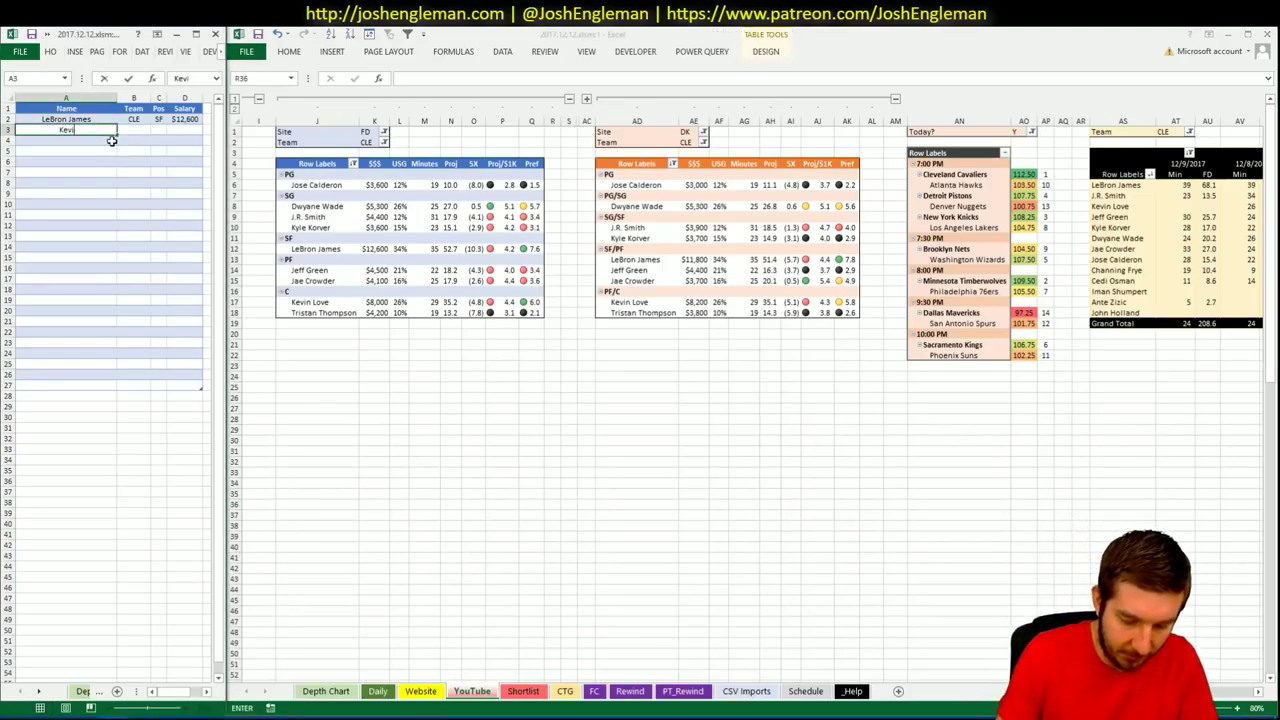
{"action": "type", "text": "n Love"}
{"action": "key", "text": "Return"}
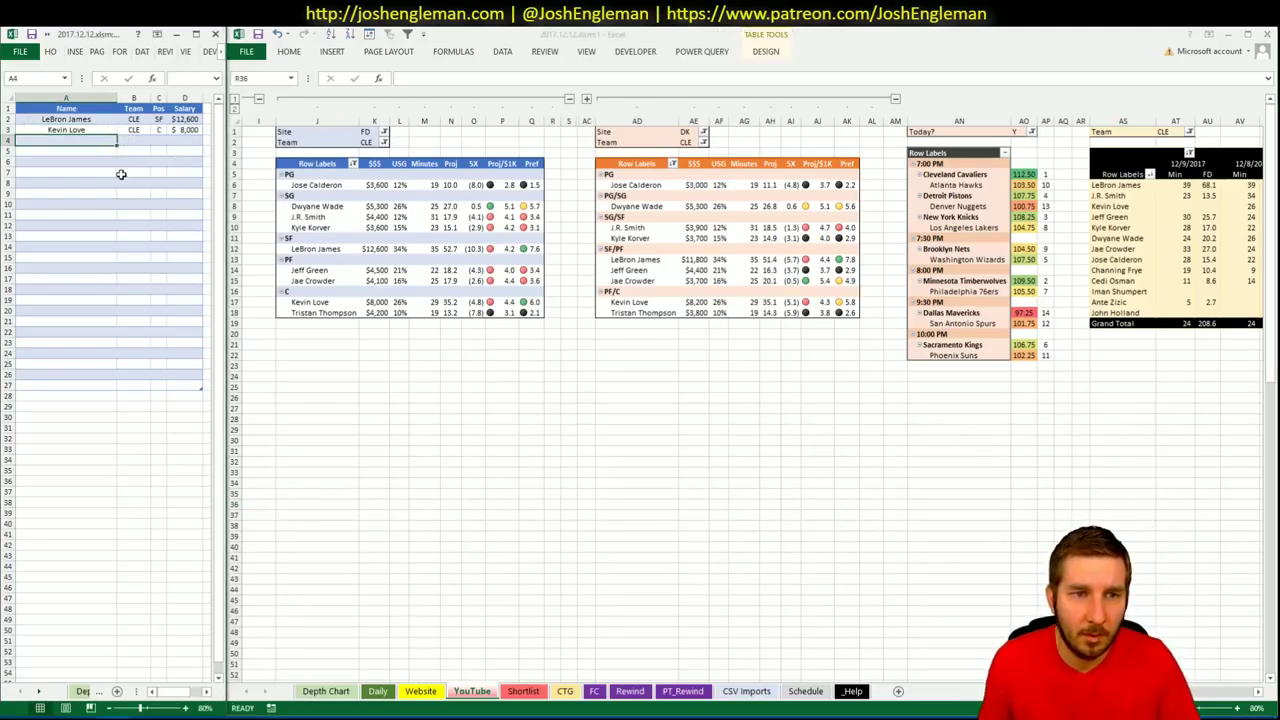
{"action": "left_click", "coordinate": [121, 173]}
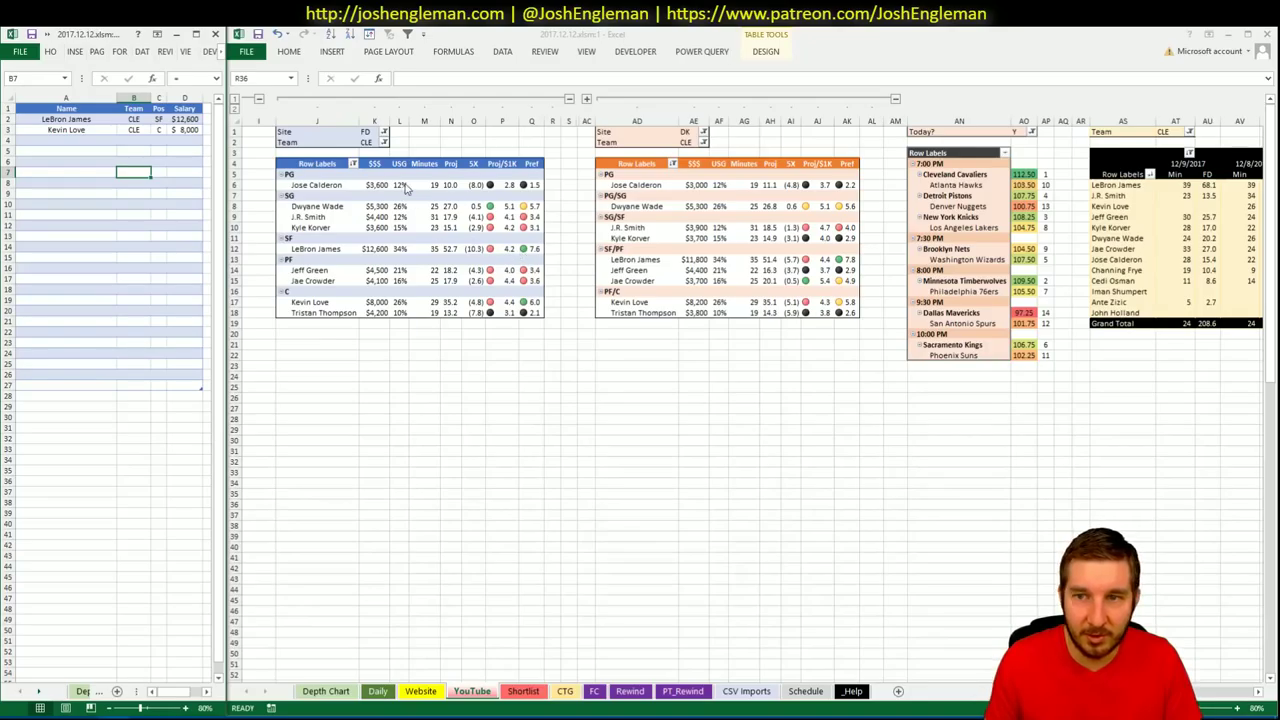
Set the team filter of both the FD and DK projection tables on the YouTube sheet to ATL
{"action": "left_click", "coordinate": [378, 143]}
{"action": "type", "text": "ATL"}
{"action": "key", "text": "Tab"}
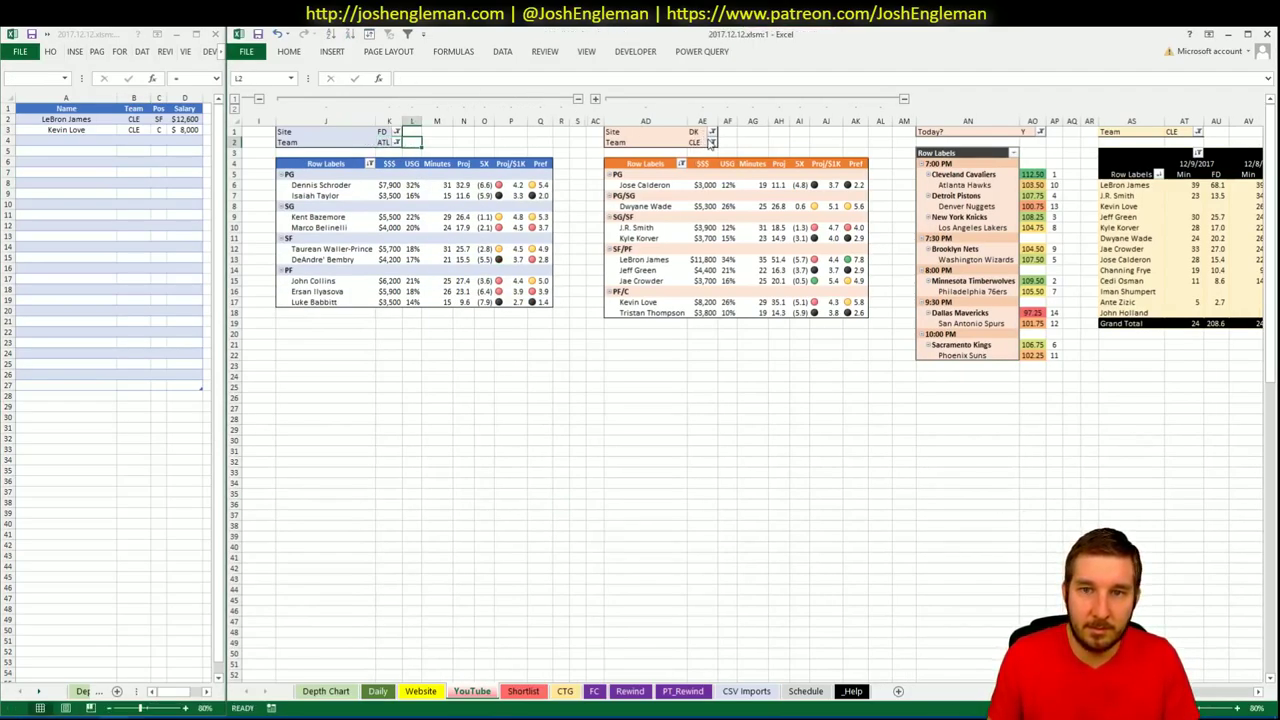
{"action": "left_click", "coordinate": [698, 142]}
{"action": "type", "text": "ATL"}
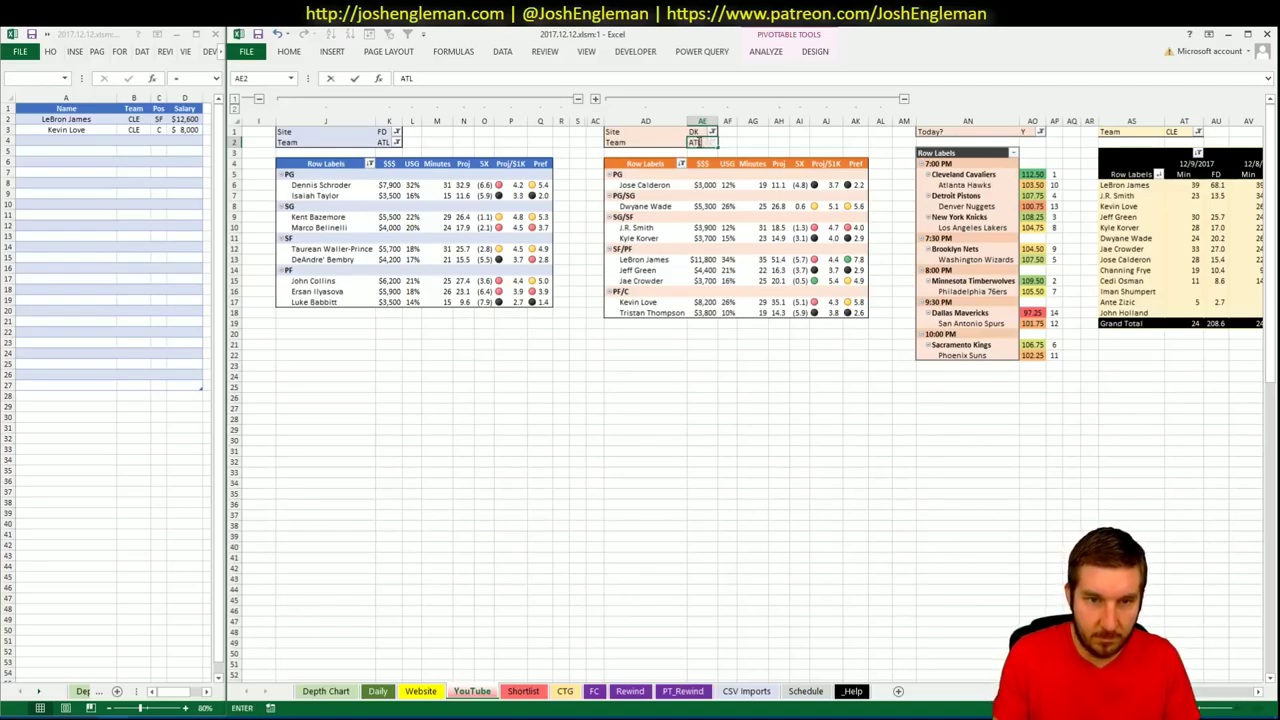
{"action": "key", "text": "Tab"}
{"action": "left_click", "coordinate": [680, 472]}
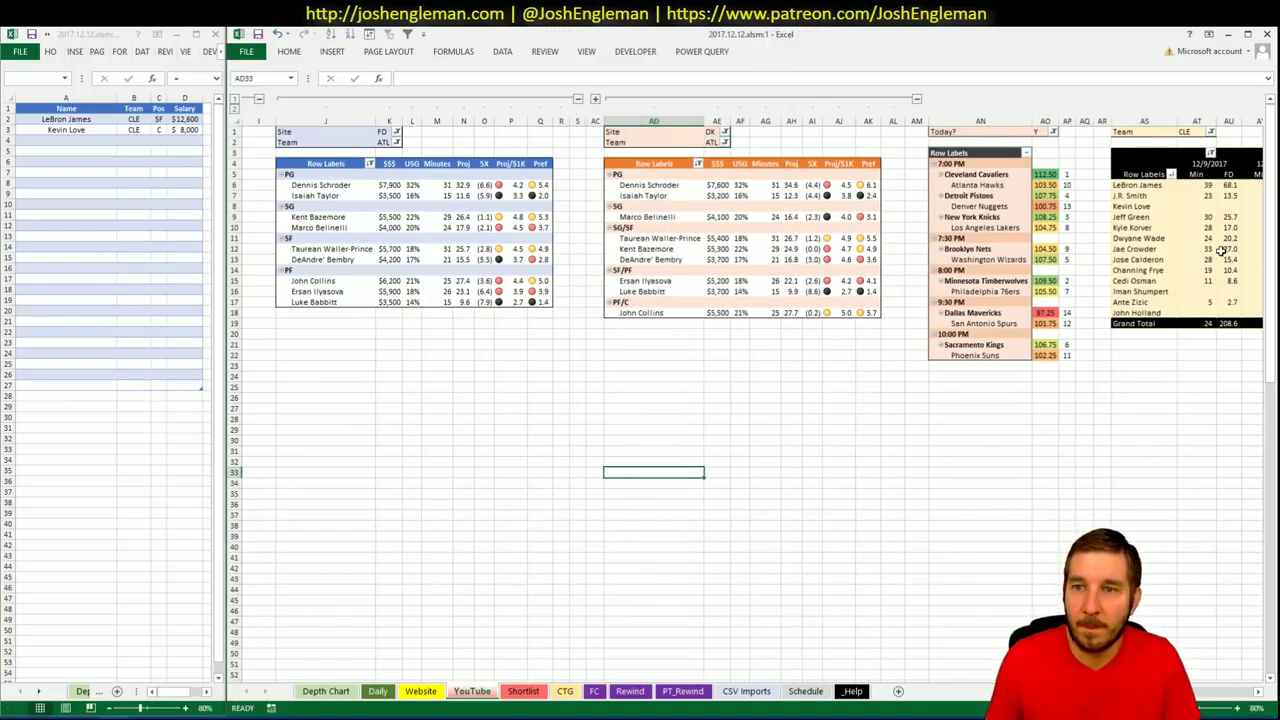
Set the game log table's team to ATL and review Atlanta's FD and DK projections
{"action": "left_click", "coordinate": [1195, 132]}
{"action": "type", "text": "ATL"}
{"action": "key", "text": "Tab"}
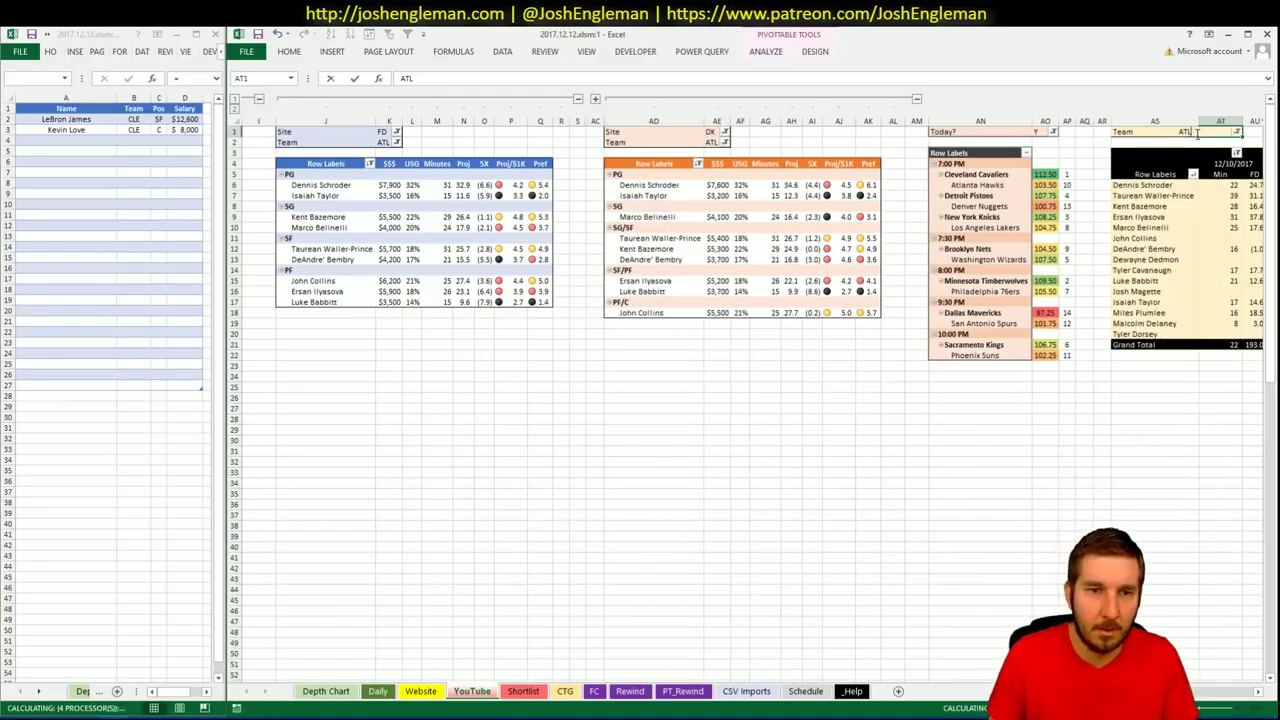
{"action": "left_click", "coordinate": [463, 420]}
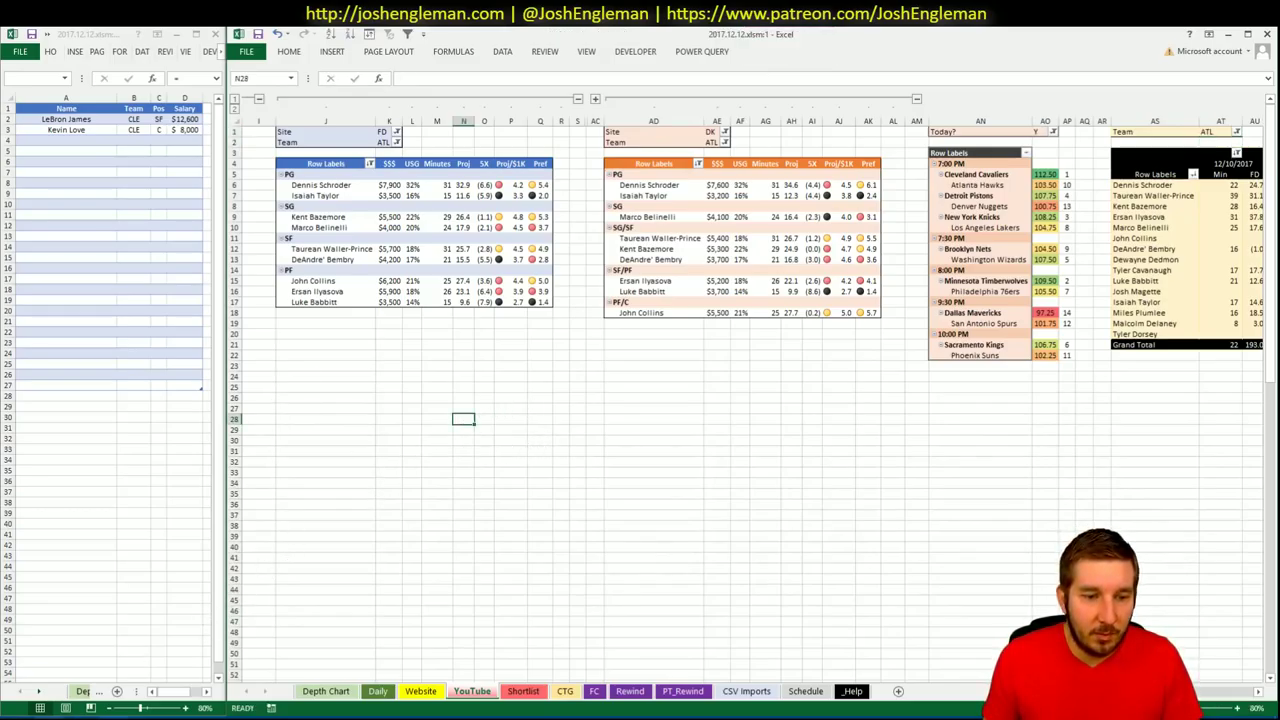
{"action": "scroll", "coordinate": [750, 390], "scroll_direction": "right", "scroll_amount": 1}
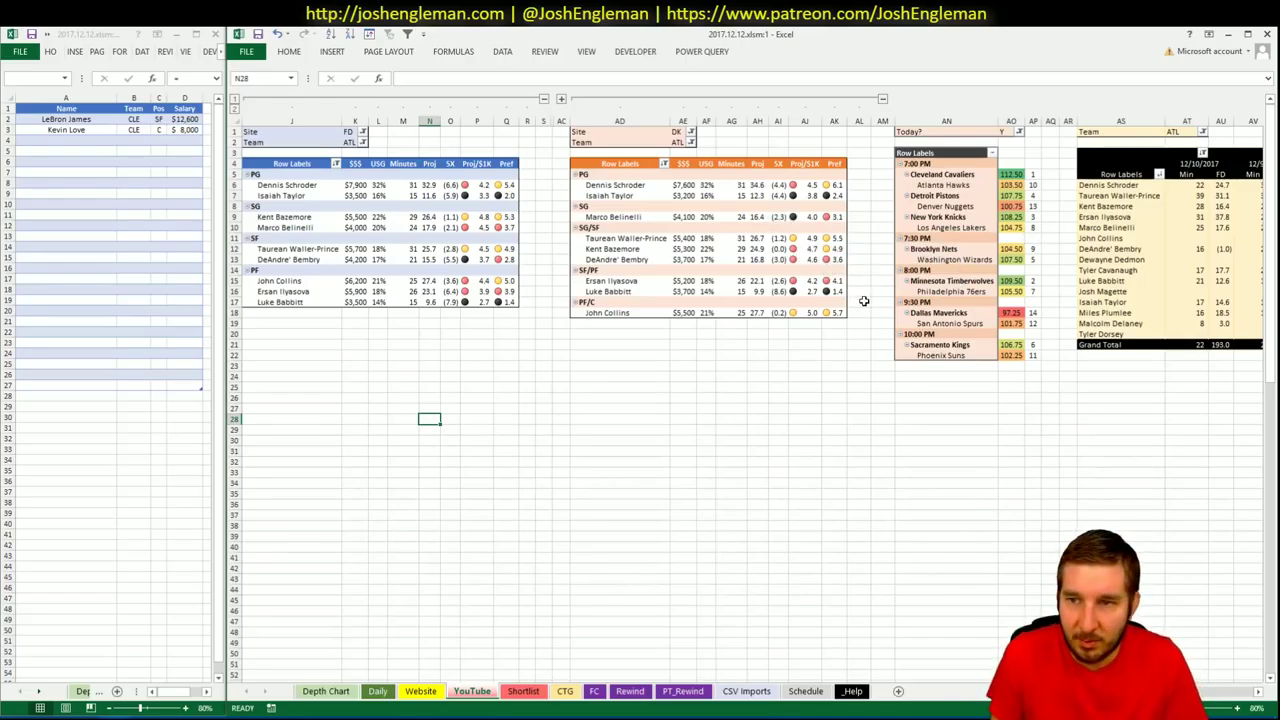
{"action": "left_click", "coordinate": [620, 368]}
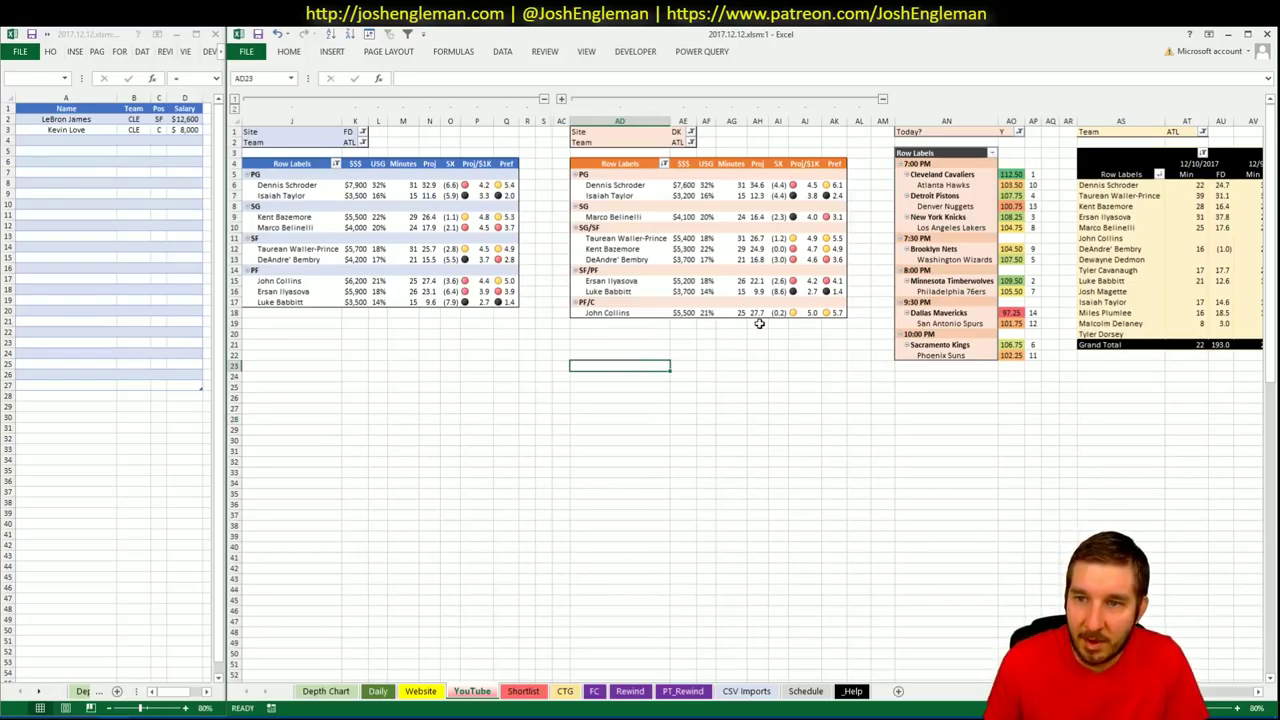
Switch to the browser and open the Atlanta Hawks' player stats page on Cleaning the Glass
{"action": "left_click", "coordinate": [565, 691]}
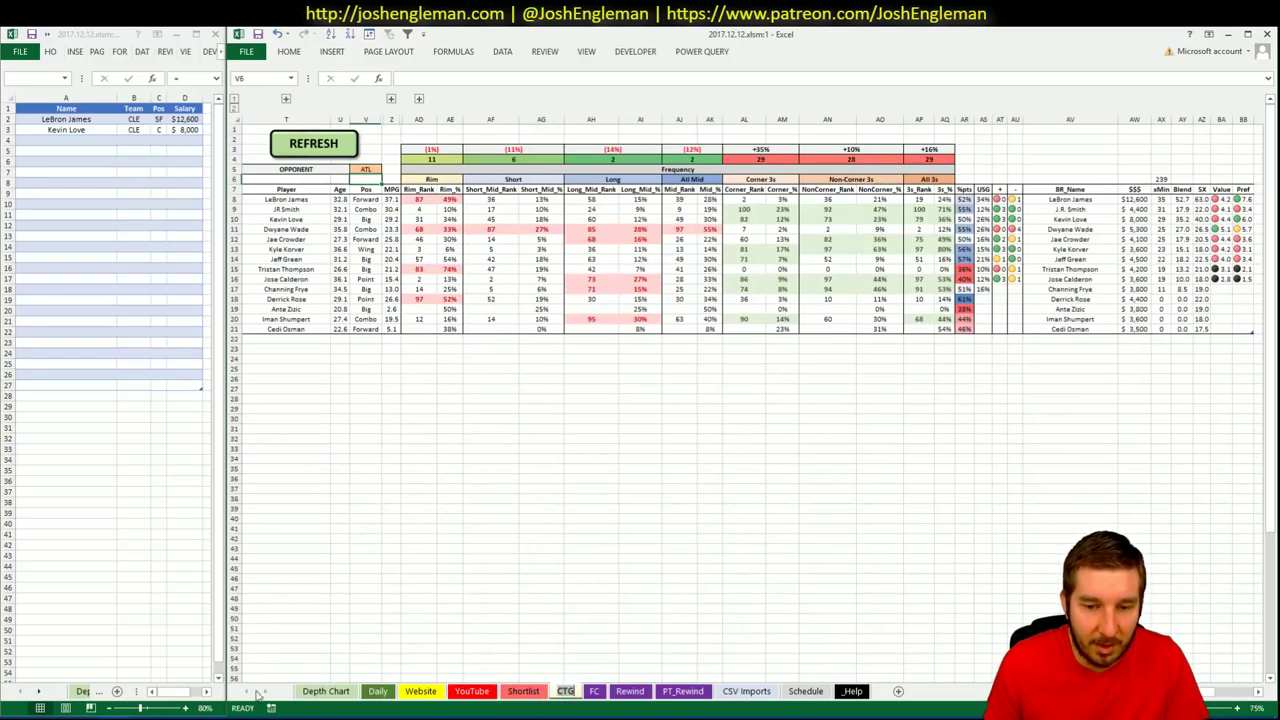
{"action": "left_click", "coordinate": [38, 705]}
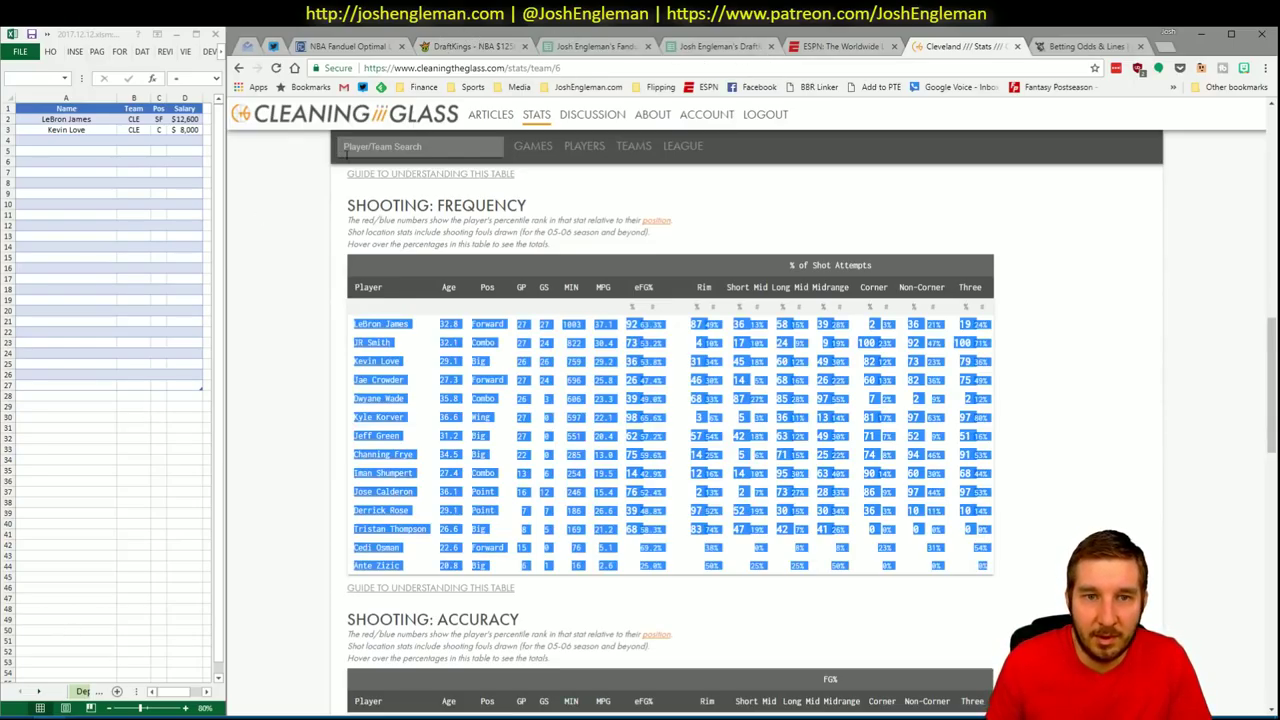
{"action": "left_click", "coordinate": [368, 150]}
{"action": "type", "text": "atl"}
{"action": "key", "text": "Down"}
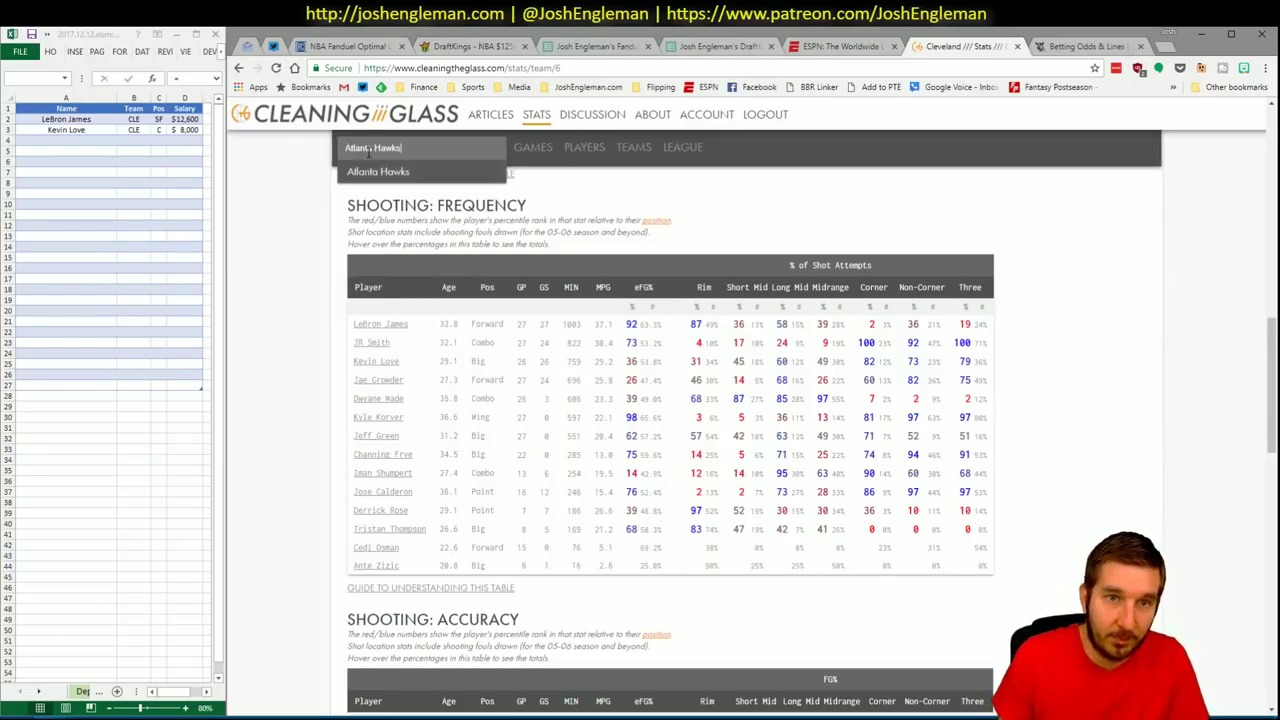
{"action": "key", "text": "Return"}
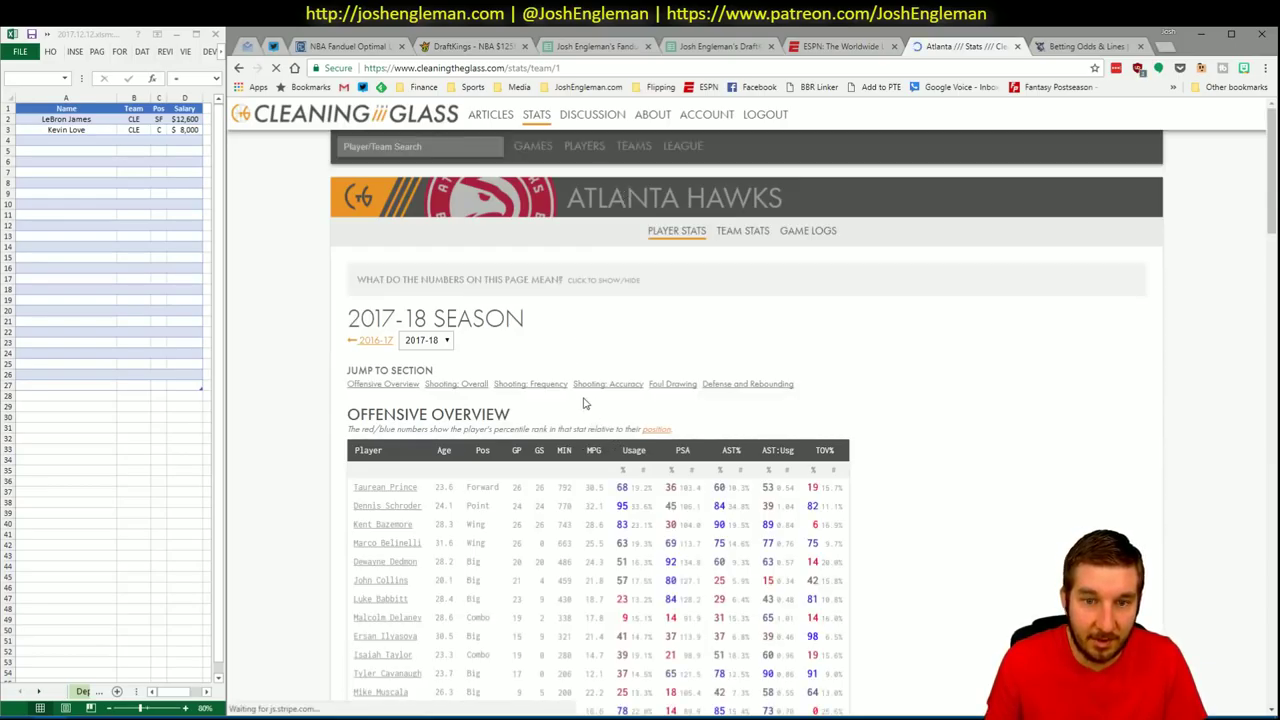
Copy all Atlanta player rows of the Shooting: Frequency table and load them into the Excel CTG sheet by running its refresh
{"action": "left_click", "coordinate": [545, 386]}
{"action": "mouse_move", "coordinate": [960, 602]}
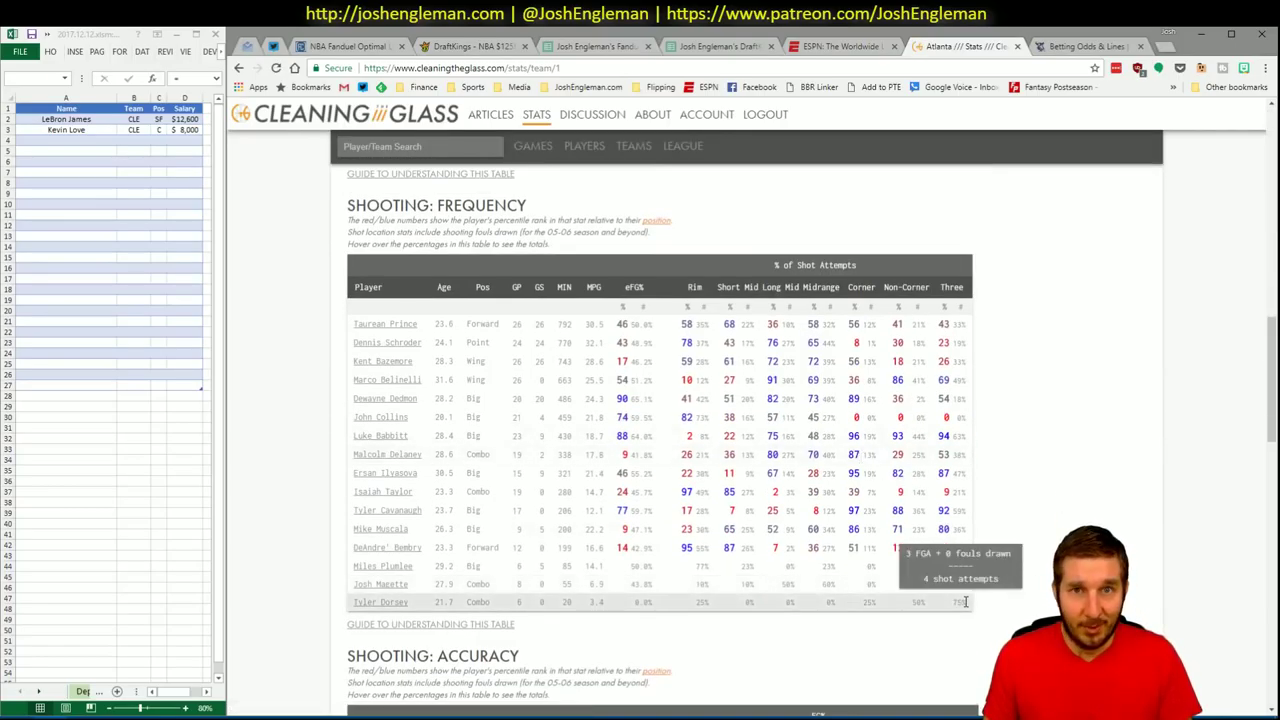
{"action": "left_click_drag", "start_coordinate": [967, 606], "coordinate": [357, 328]}
{"action": "key", "text": "alt+Tab"}
{"action": "left_click", "coordinate": [347, 150]}
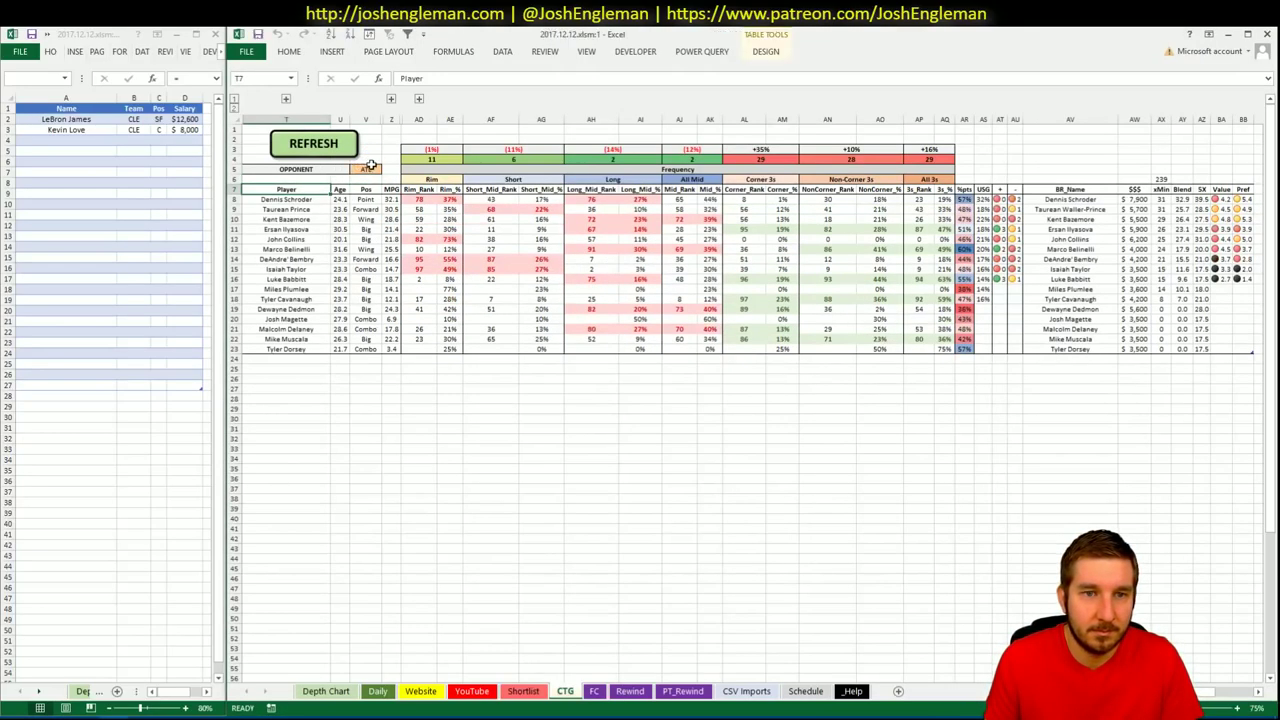
Set the opponent on the CTG sheet to CLE
{"action": "left_click", "coordinate": [368, 169]}
{"action": "type", "text": "C"}
{"action": "key", "text": "Return"}
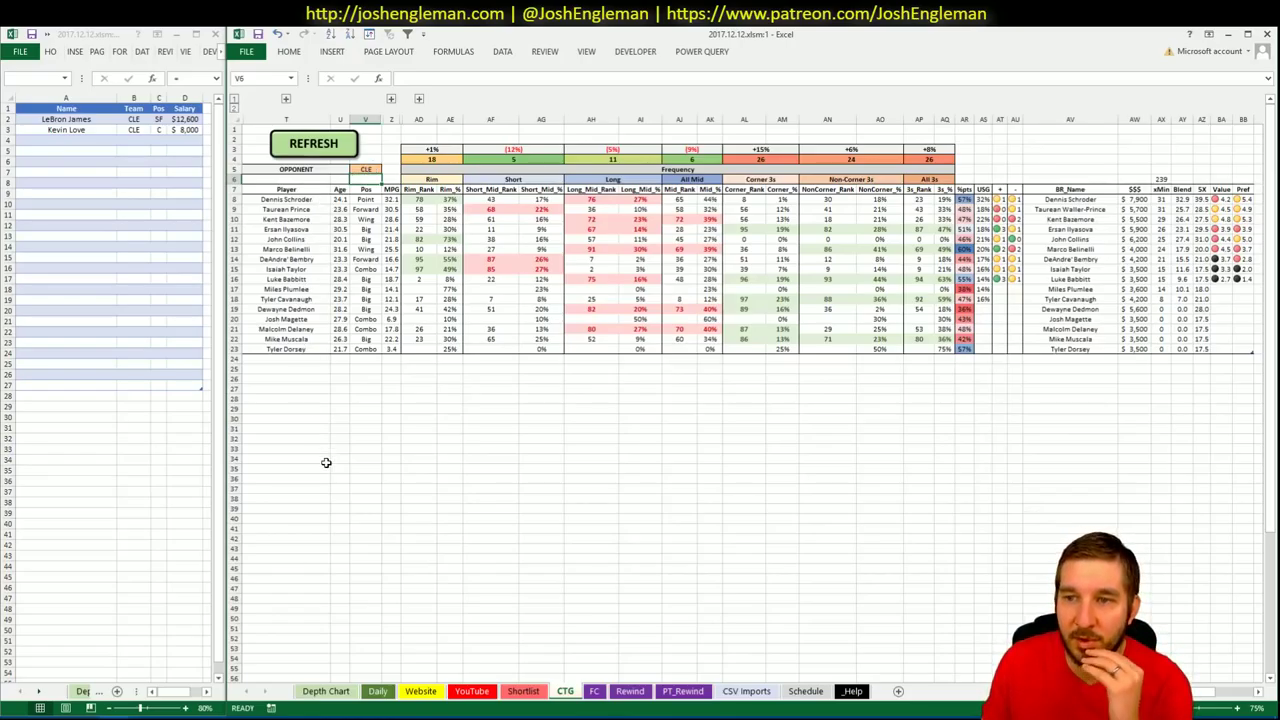
Review the small forwards on the Daily sheet and Atlanta's projections and recent game log on the YouTube sheet
{"action": "left_click", "coordinate": [378, 691]}
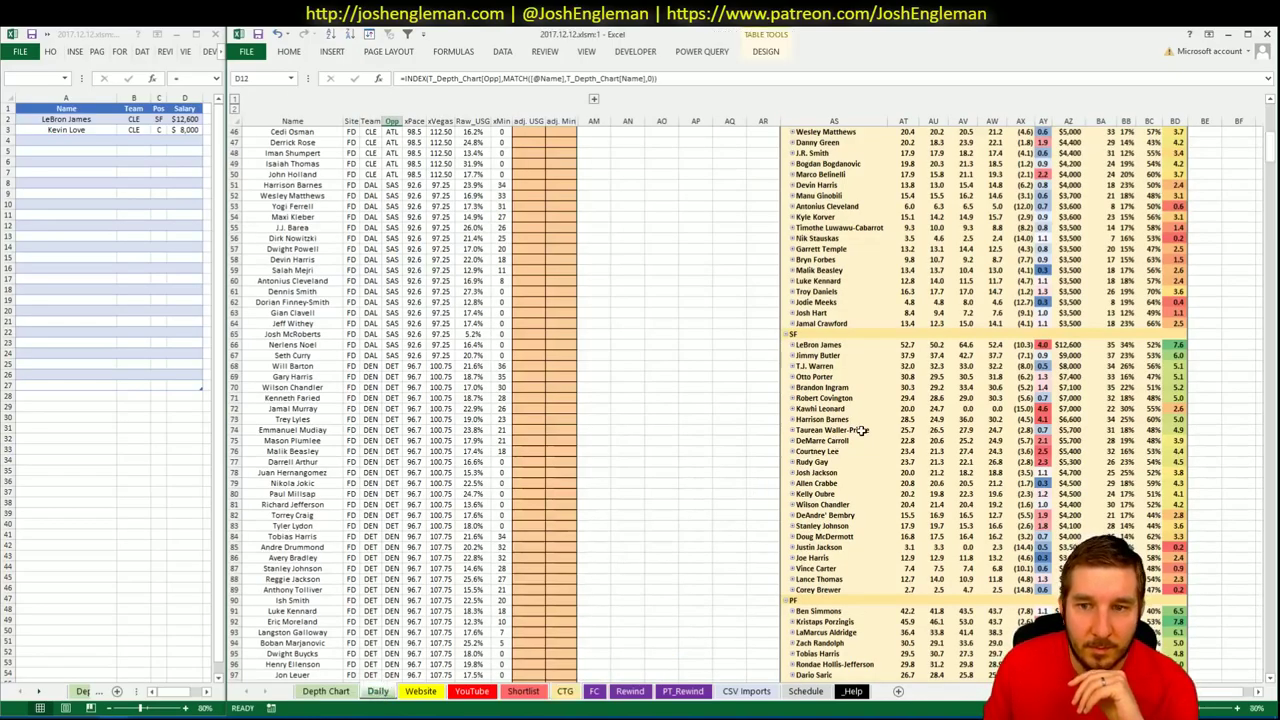
{"action": "left_click", "coordinate": [472, 691]}
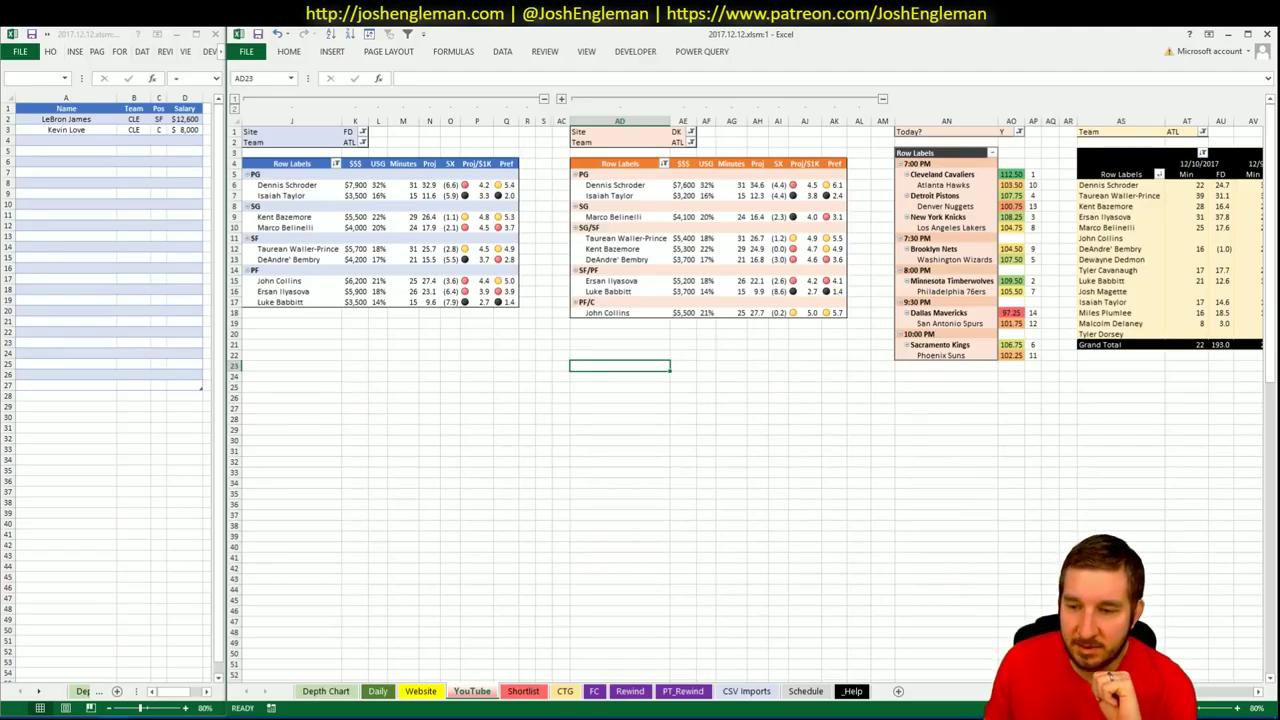
{"action": "scroll", "coordinate": [1198, 700], "scroll_direction": "right", "scroll_amount": 8}
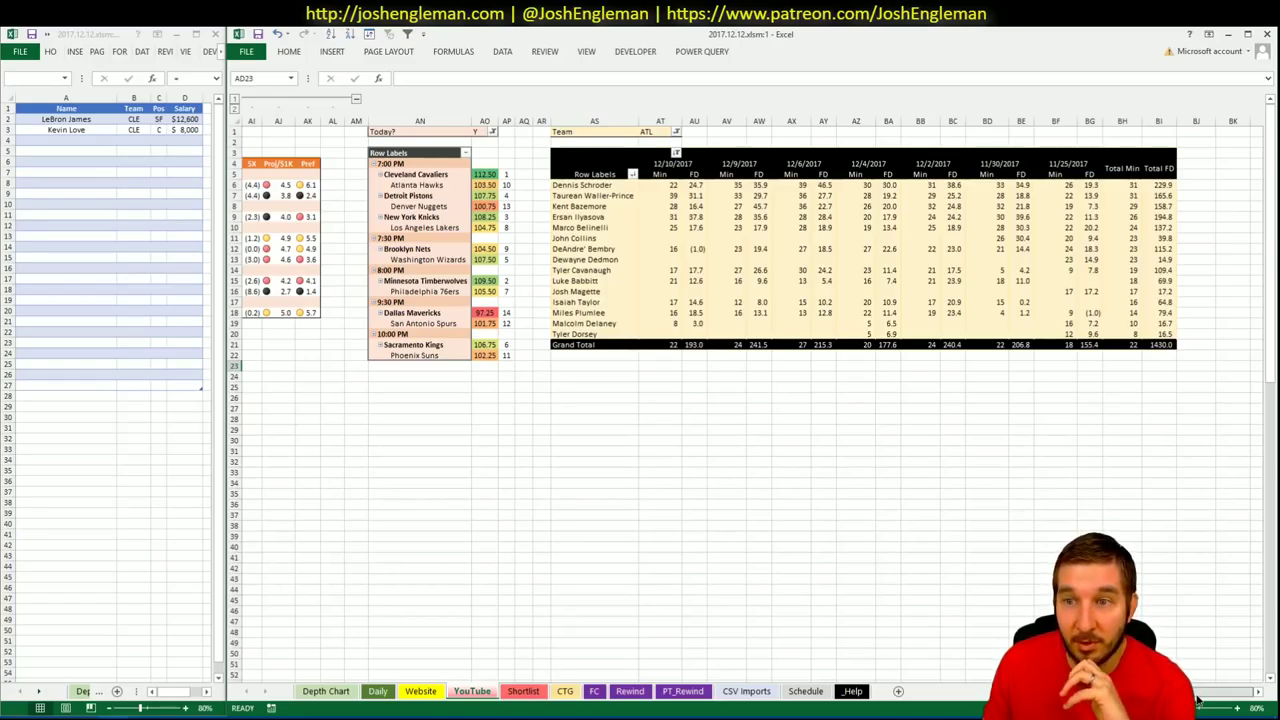
{"action": "scroll", "coordinate": [1198, 700], "scroll_direction": "left", "scroll_amount": 8}
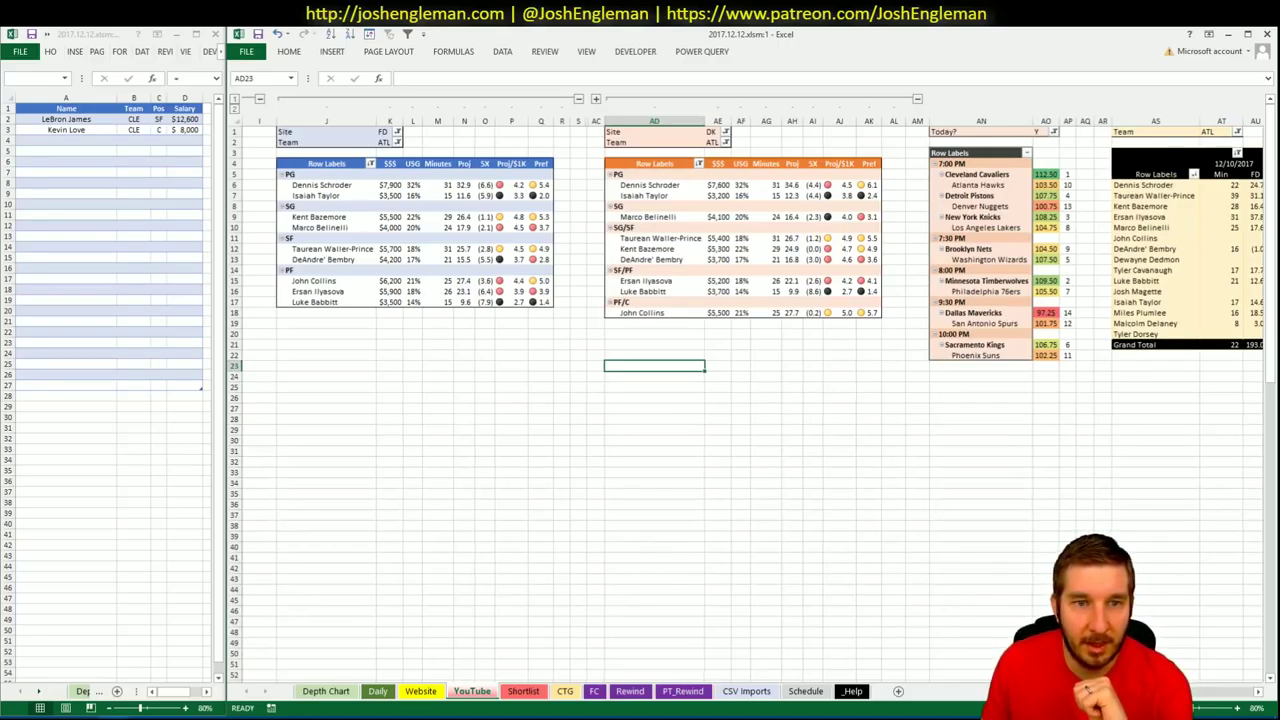
{"action": "scroll", "coordinate": [750, 400], "scroll_direction": "left", "scroll_amount": 2}
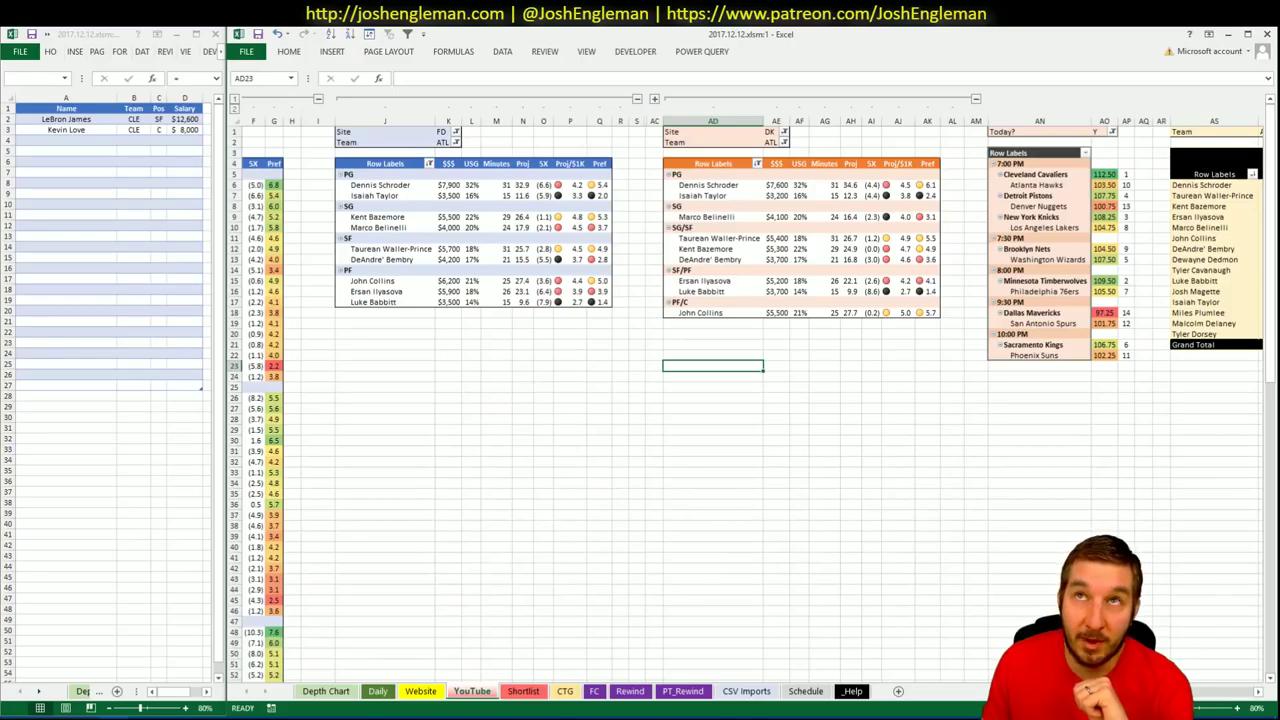
{"action": "scroll", "coordinate": [1216, 686], "scroll_direction": "right", "scroll_amount": 10}
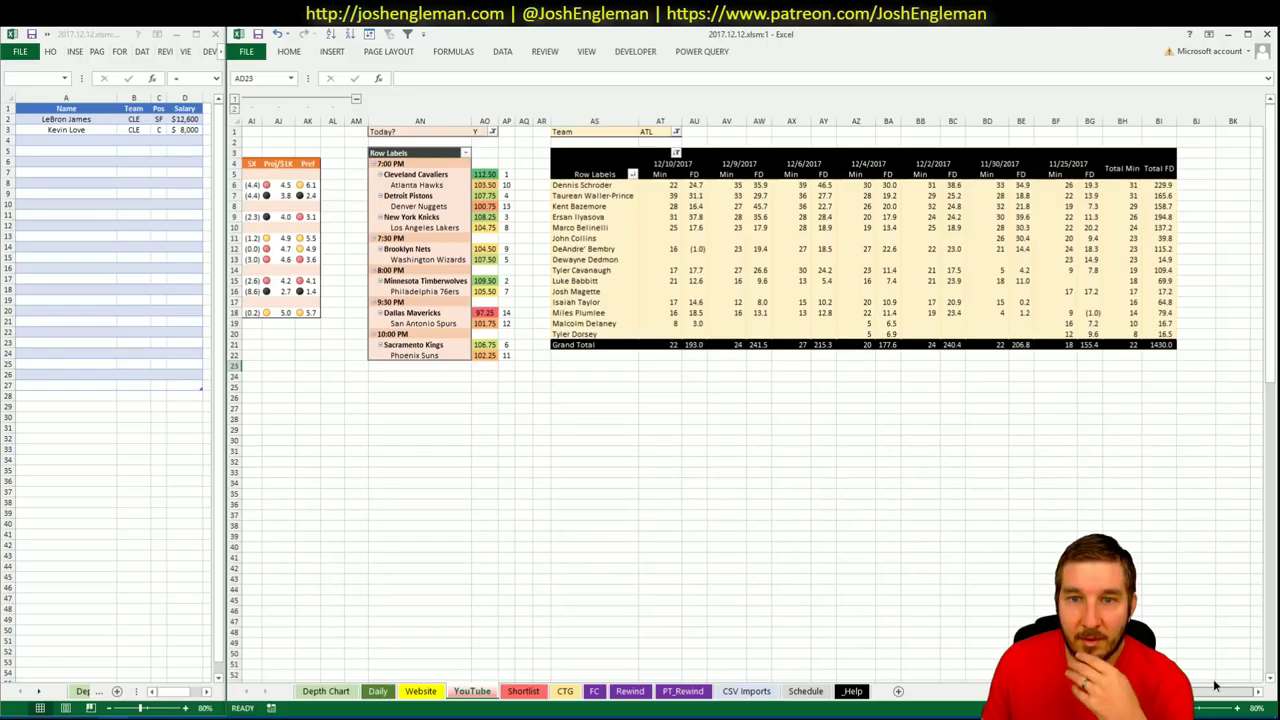
{"action": "scroll", "coordinate": [1213, 686], "scroll_direction": "left", "scroll_amount": 2}
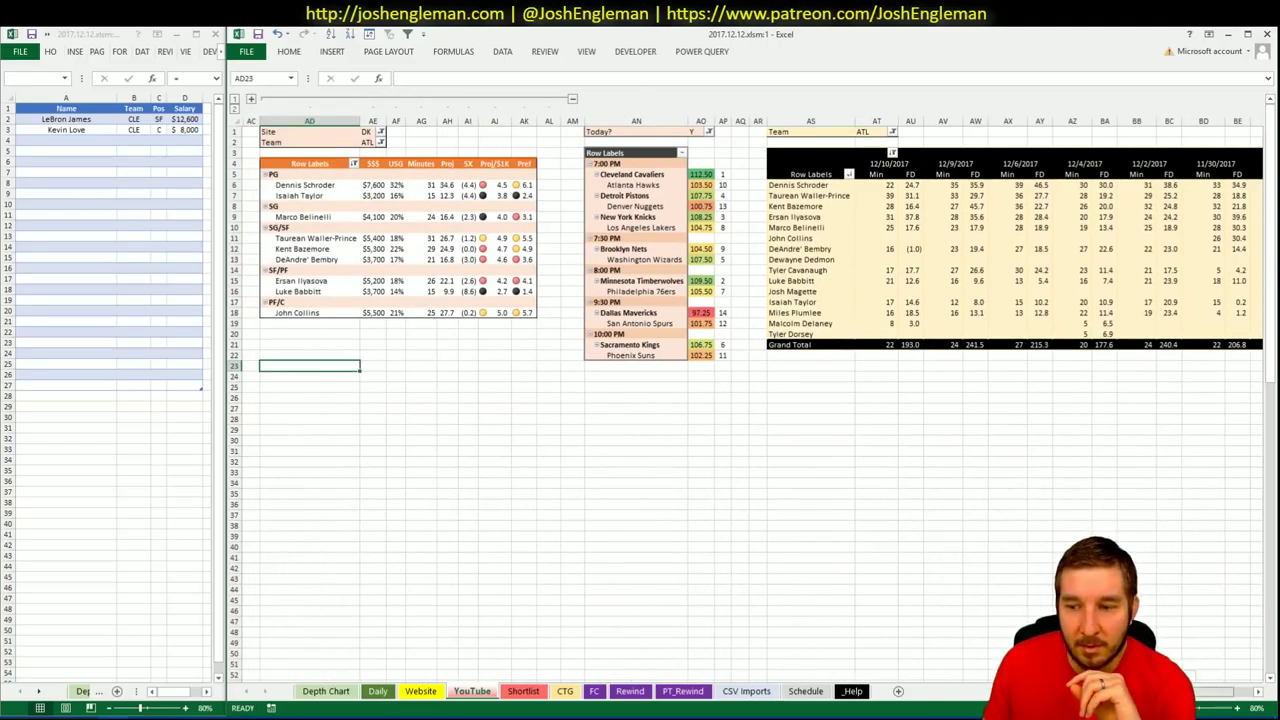
{"action": "scroll", "coordinate": [750, 390], "scroll_direction": "left", "scroll_amount": 6}
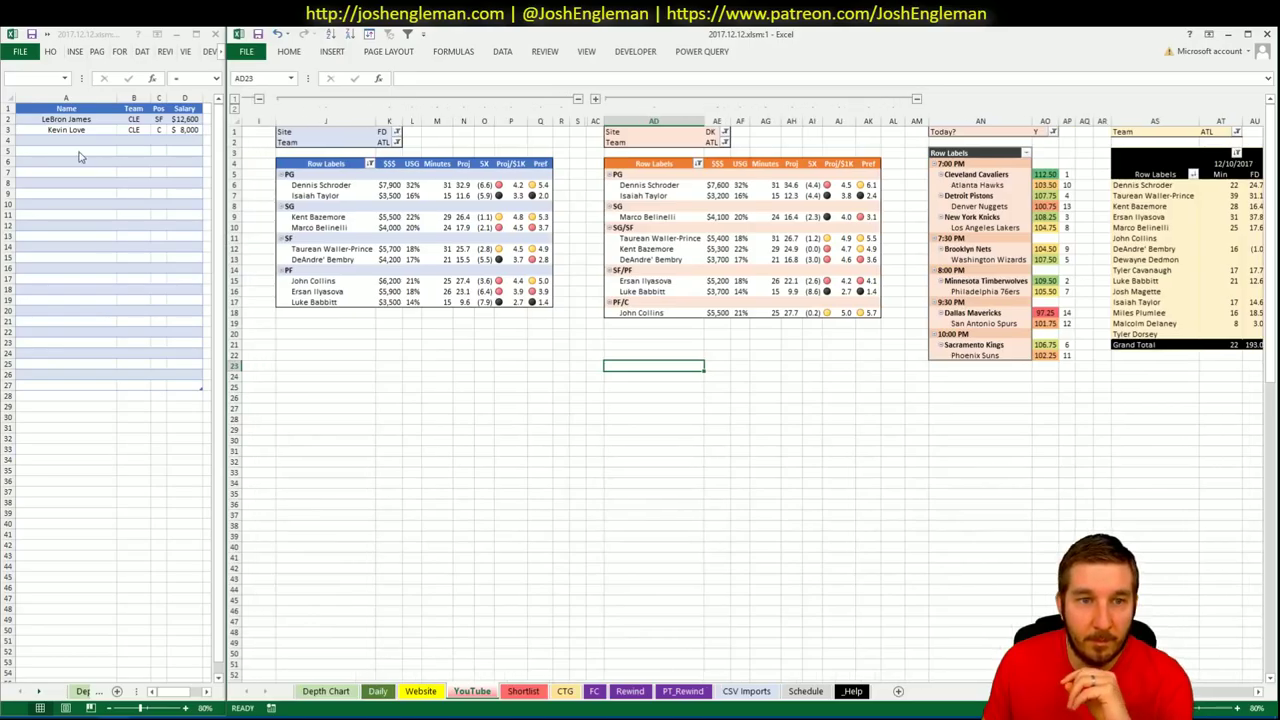
Add Kent Bazemore in the next free row of the separate Name list
{"action": "left_click", "coordinate": [94, 149]}
{"action": "left_click", "coordinate": [90, 140]}
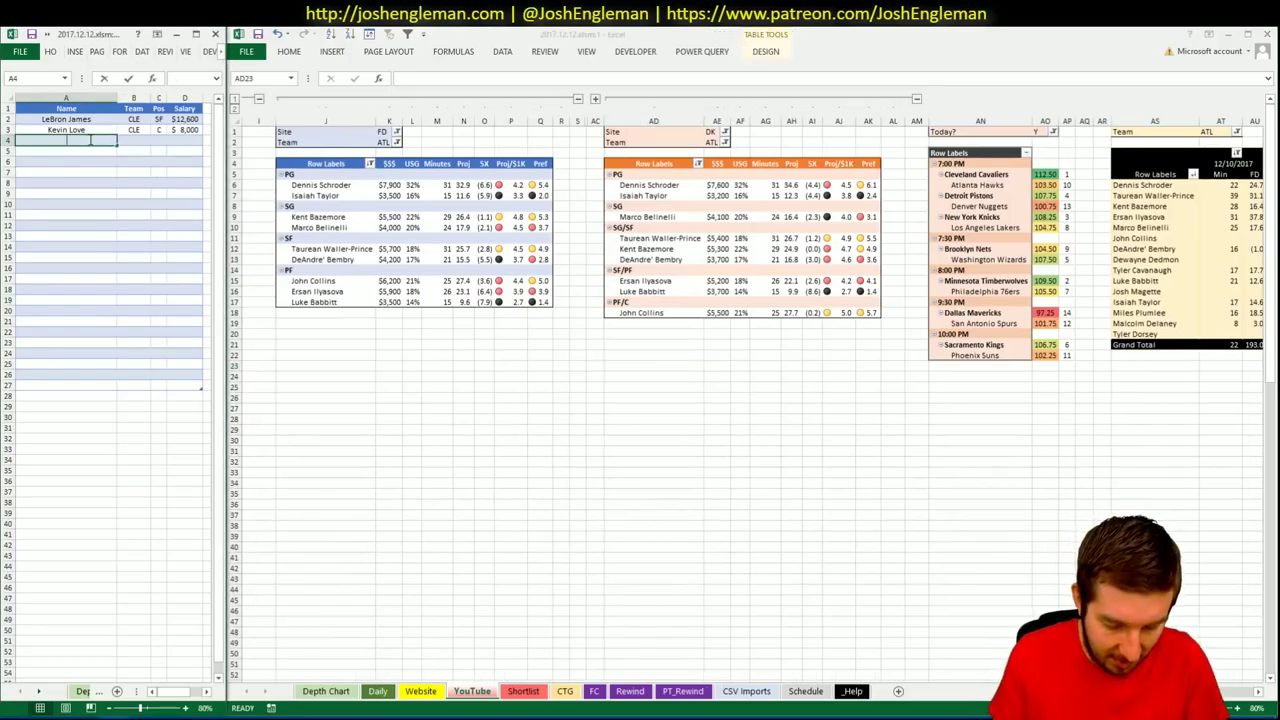
{"action": "type", "text": "Kent Bazemore"}
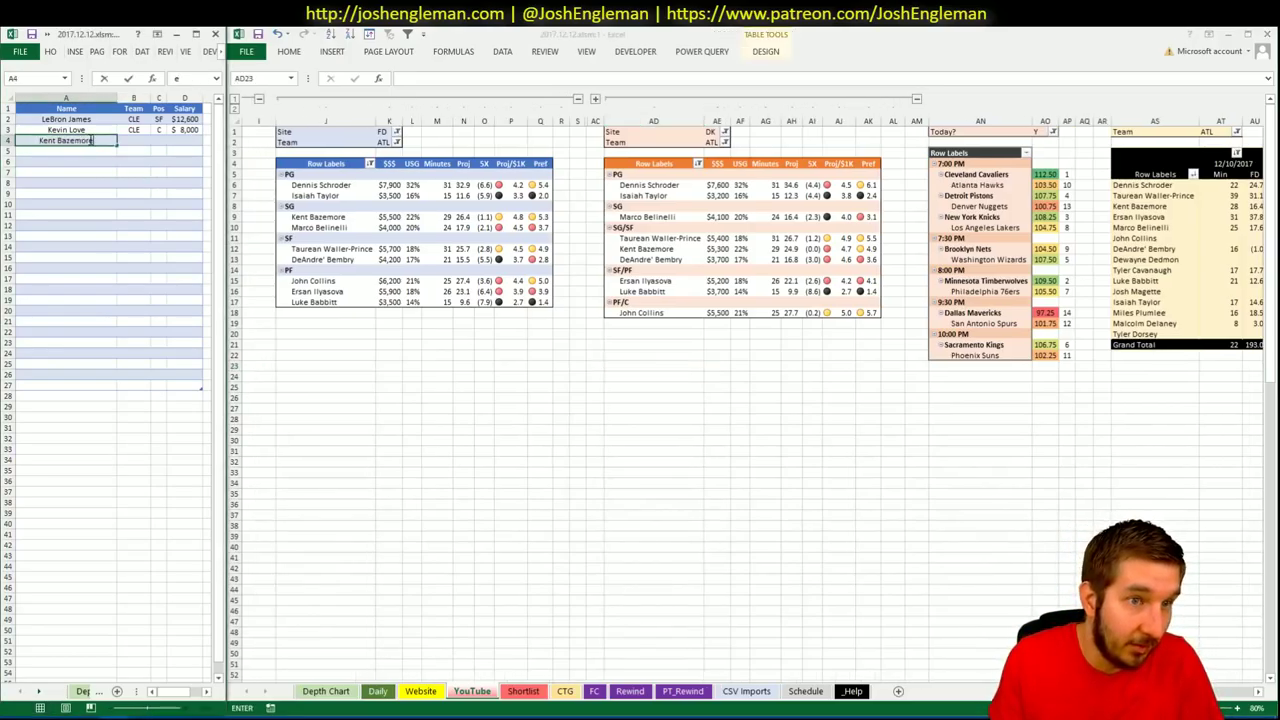
{"action": "key", "text": "Return"}
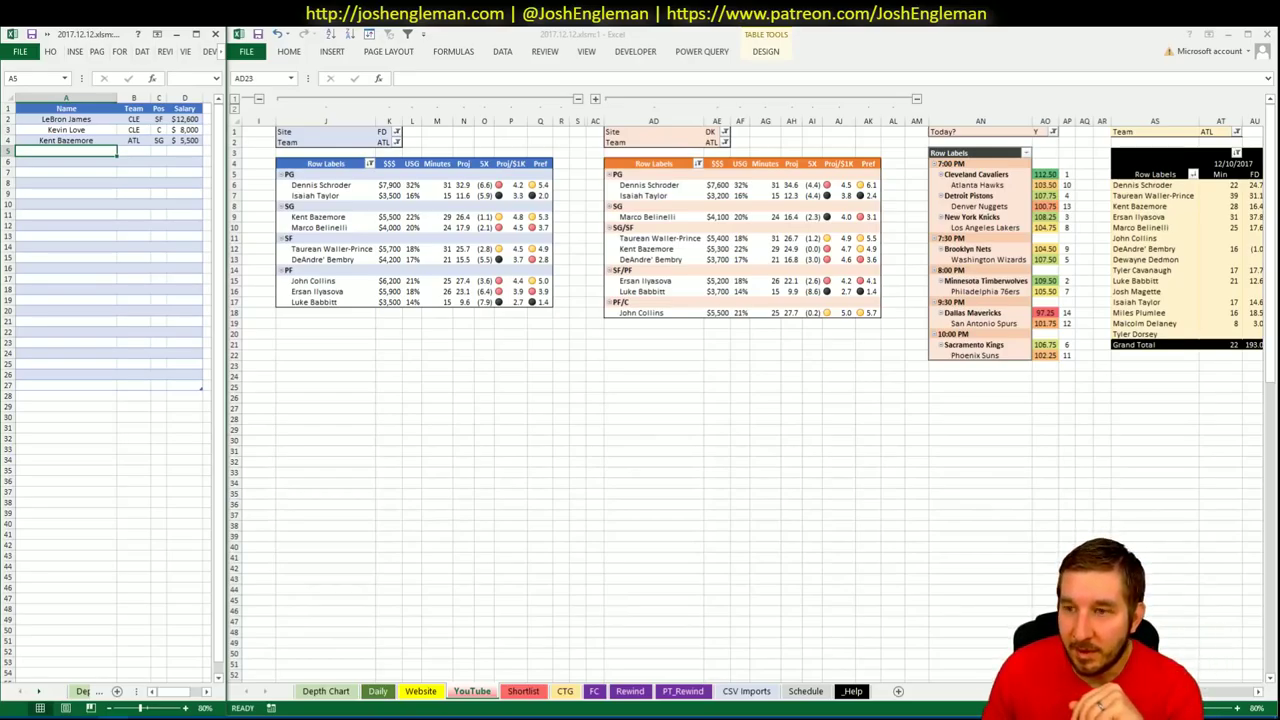
Check Atlanta's recent game log and copy Taurean Waller-Prince from the FD table into the next free row of the Name list
{"action": "key", "text": "alt+Tab"}
{"action": "scroll", "coordinate": [750, 400], "scroll_direction": "right", "scroll_amount": 5}
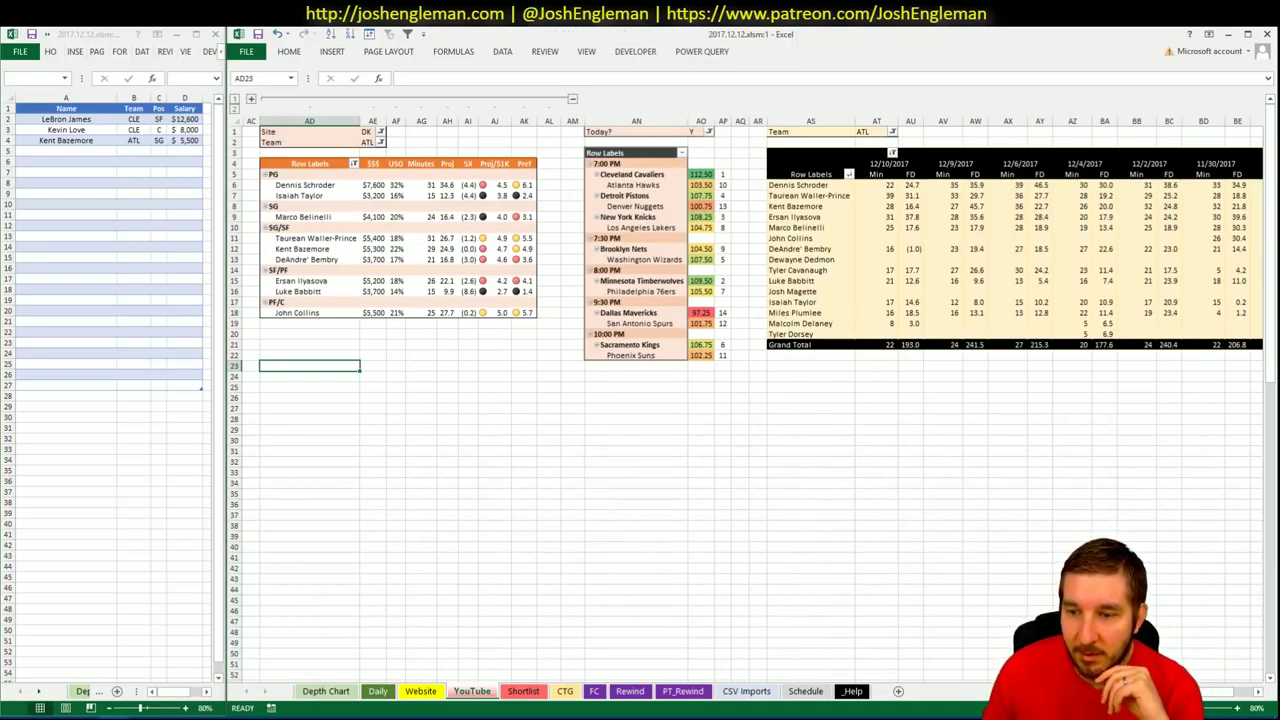
{"action": "scroll", "coordinate": [750, 400], "scroll_direction": "right", "scroll_amount": 4}
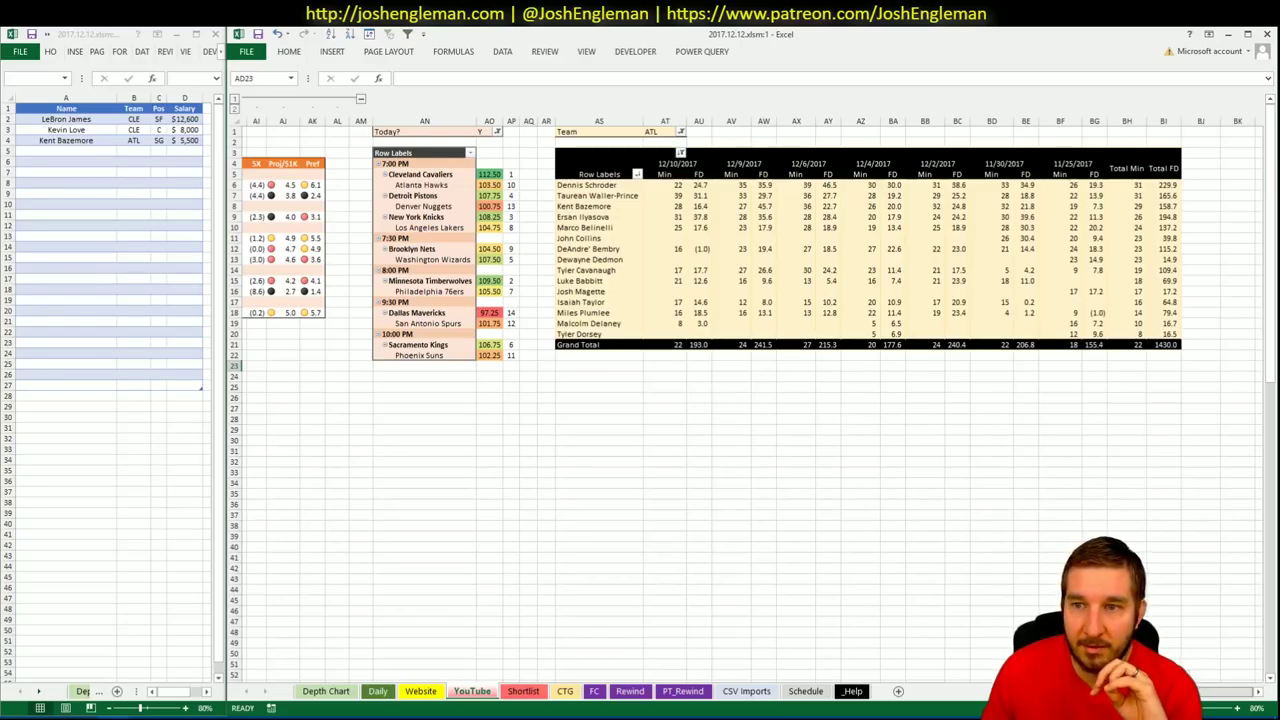
{"action": "scroll", "coordinate": [750, 400], "scroll_direction": "left", "scroll_amount": 4}
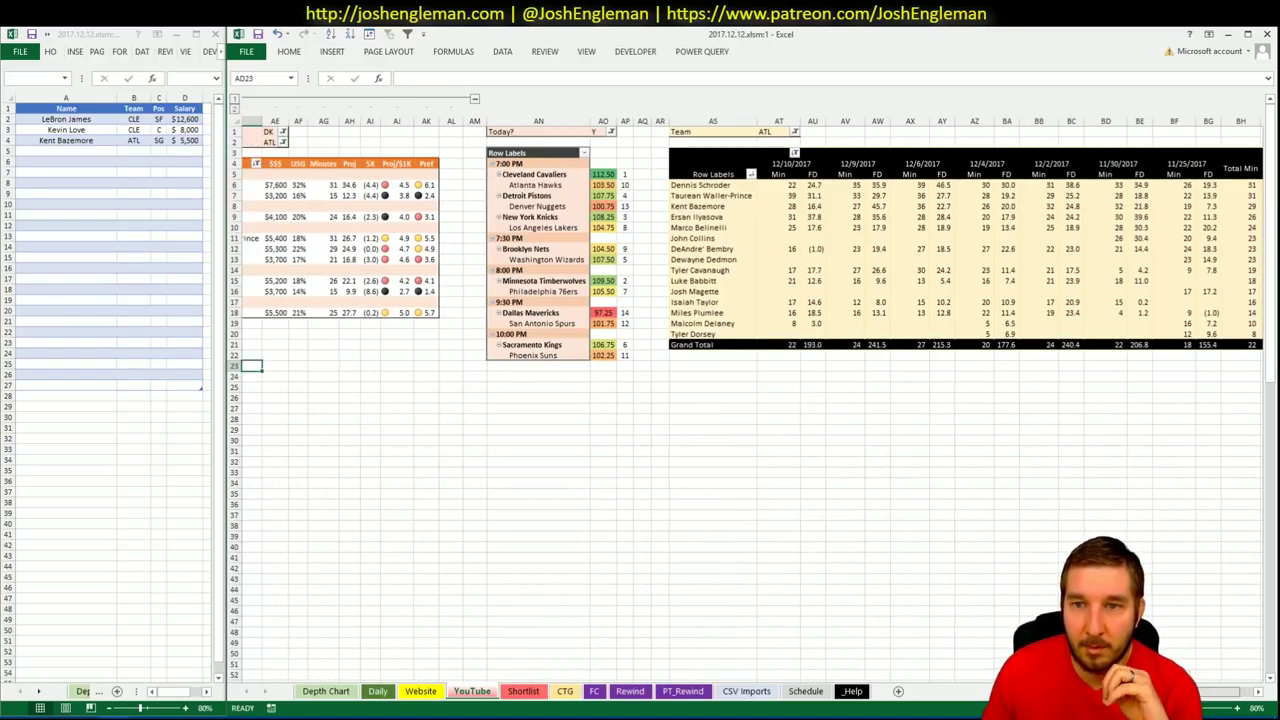
{"action": "scroll", "coordinate": [540, 340], "scroll_direction": "left", "scroll_amount": 10}
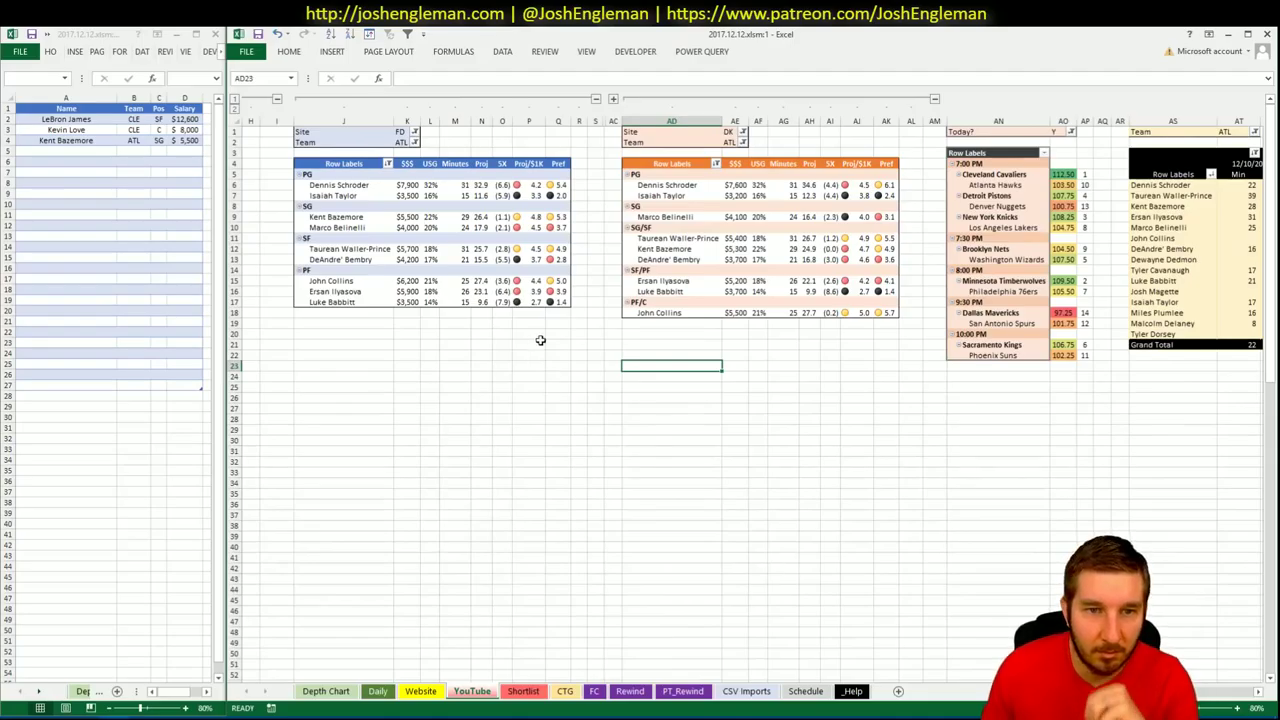
{"action": "left_click", "coordinate": [345, 249]}
{"action": "key", "text": "ctrl+c"}
{"action": "left_click", "coordinate": [64, 151]}
{"action": "right_click", "coordinate": [64, 151]}
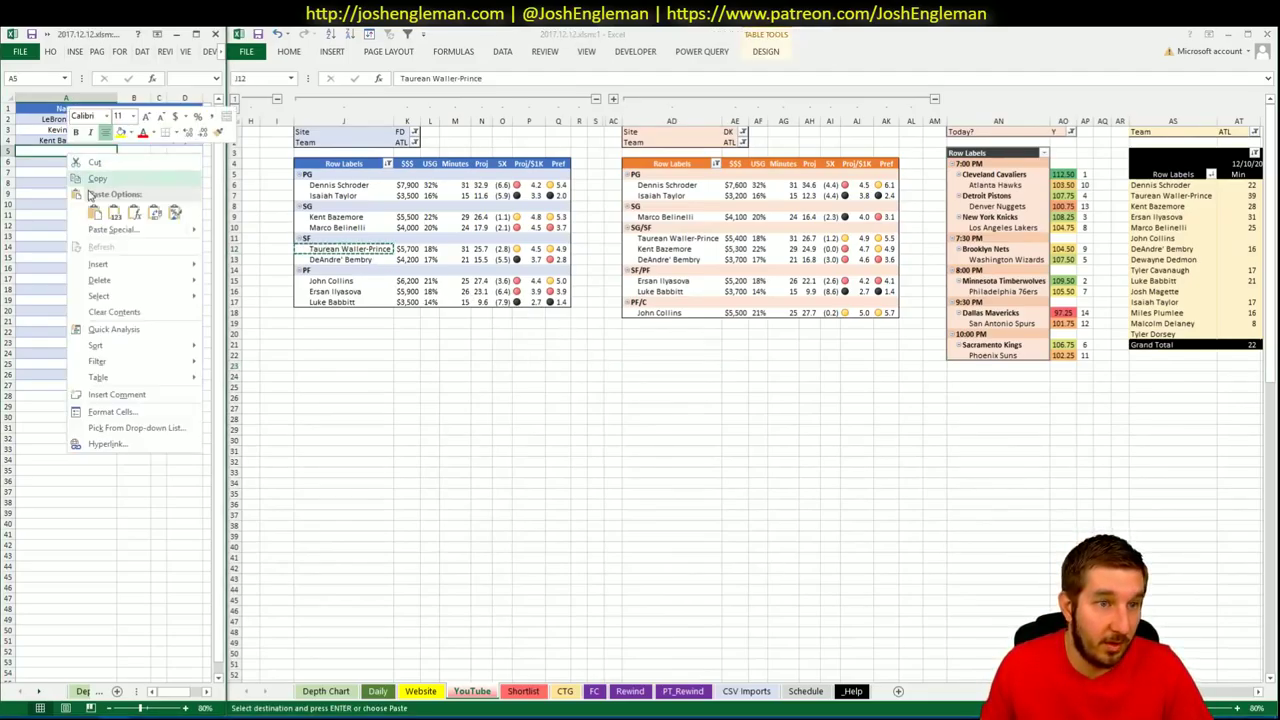
{"action": "left_click", "coordinate": [112, 195]}
{"action": "left_click", "coordinate": [549, 373]}
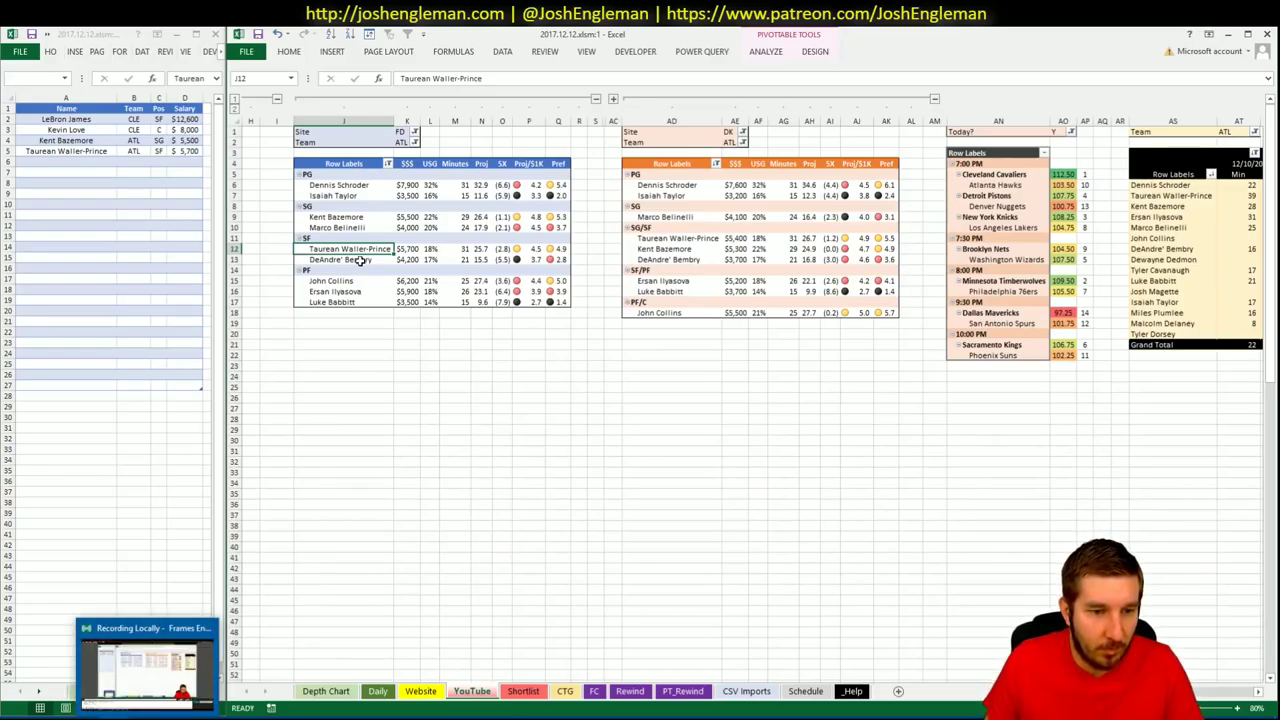
Set the team filter to DET for the FD projections, the DK projections and the recent game log
{"action": "left_click", "coordinate": [395, 143]}
{"action": "type", "text": "DET"}
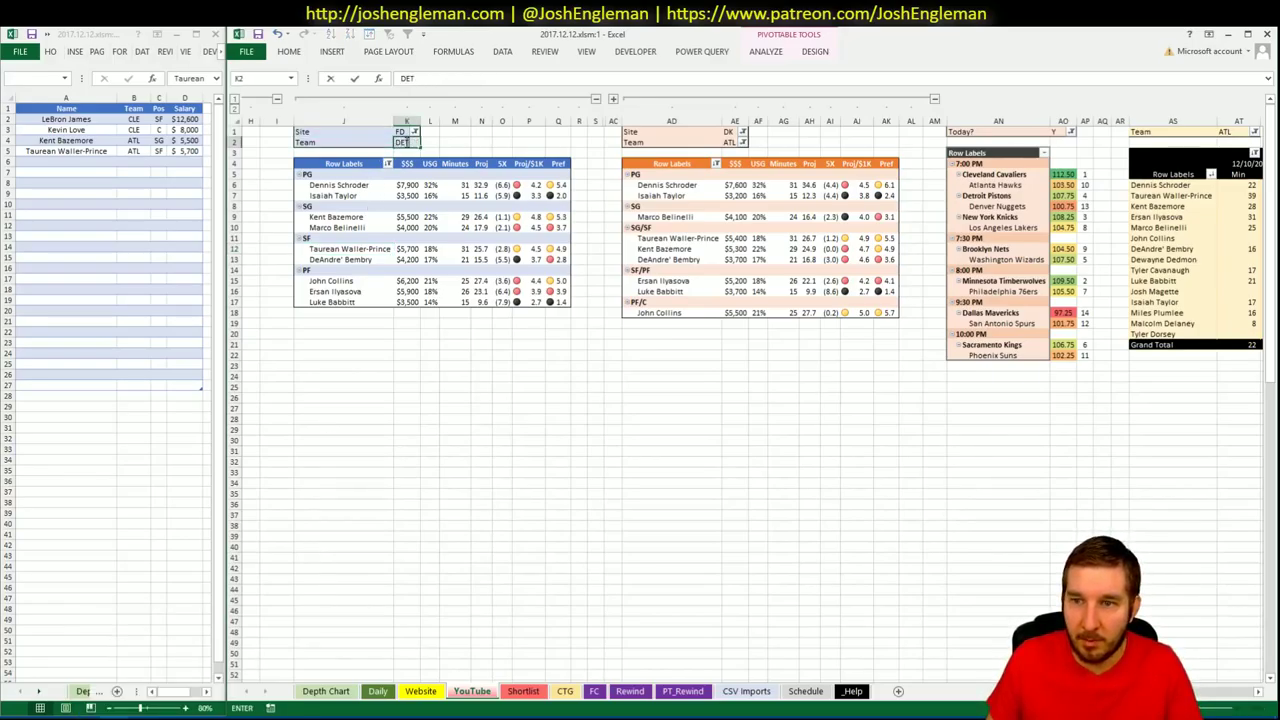
{"action": "key", "text": "Return"}
{"action": "key", "text": "Tab"}
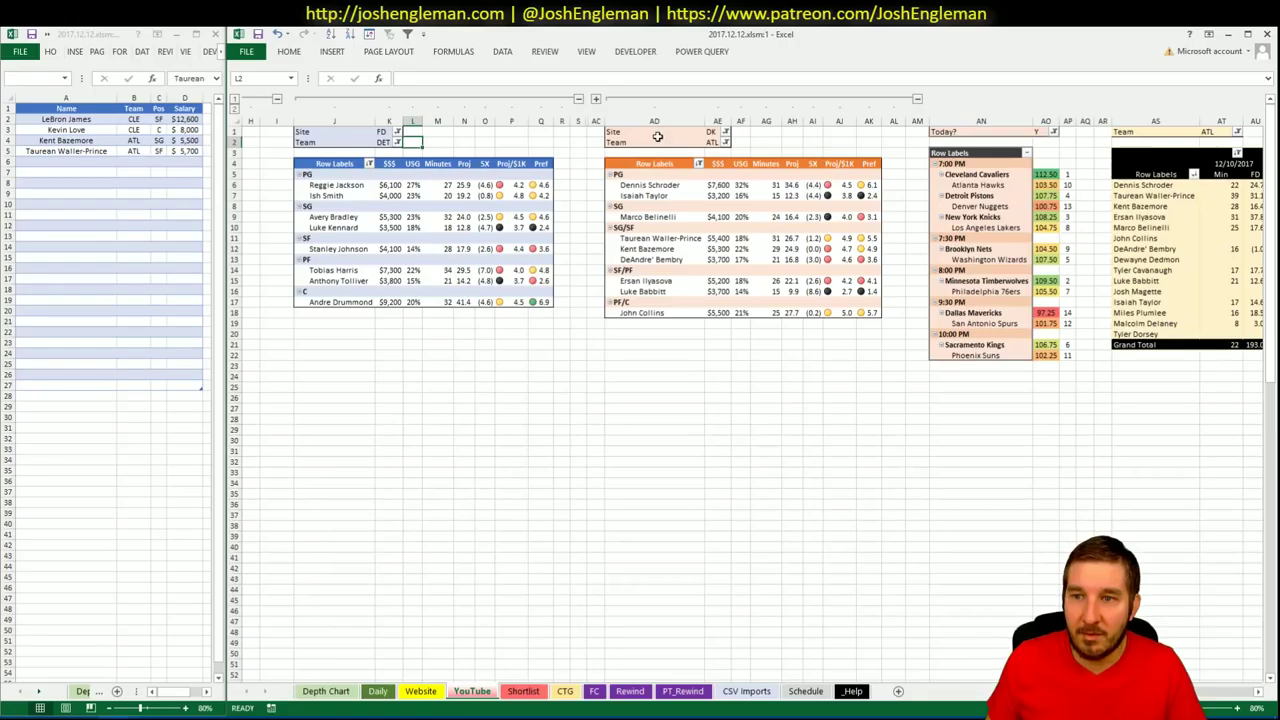
{"action": "left_click", "coordinate": [712, 143]}
{"action": "type", "text": "DET"}
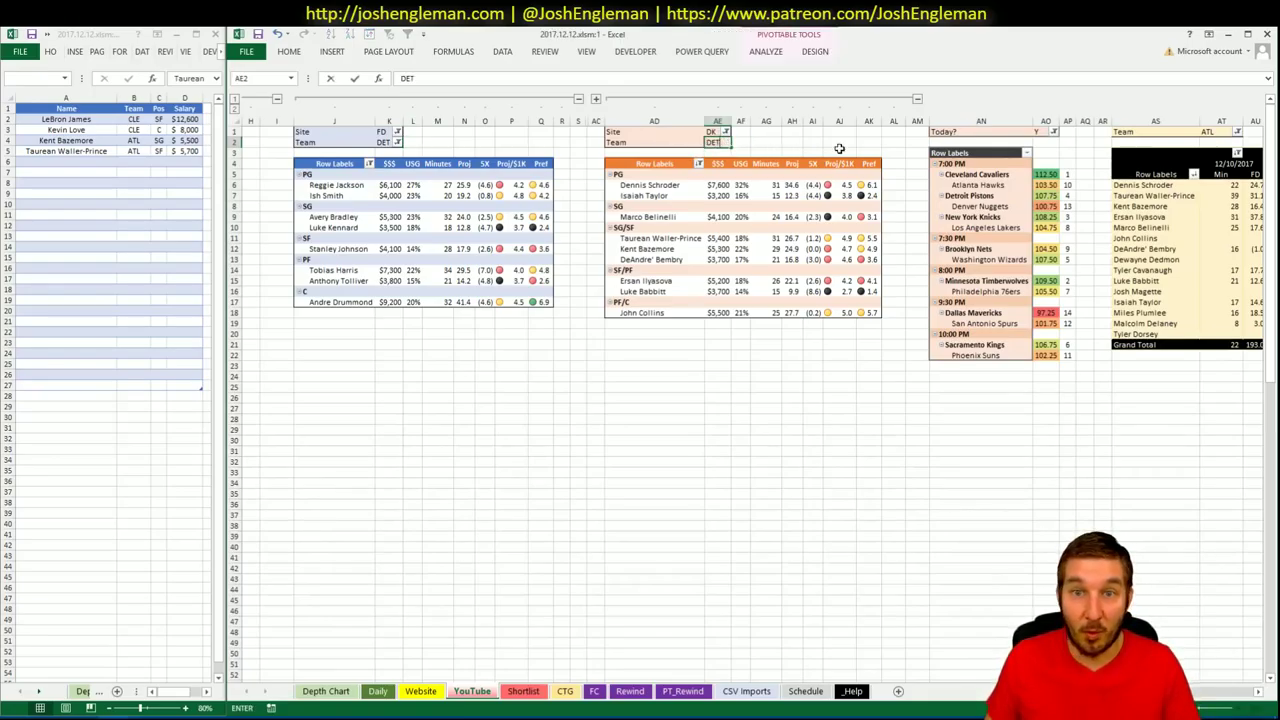
{"action": "key", "text": "Return"}
{"action": "left_click", "coordinate": [1189, 132]}
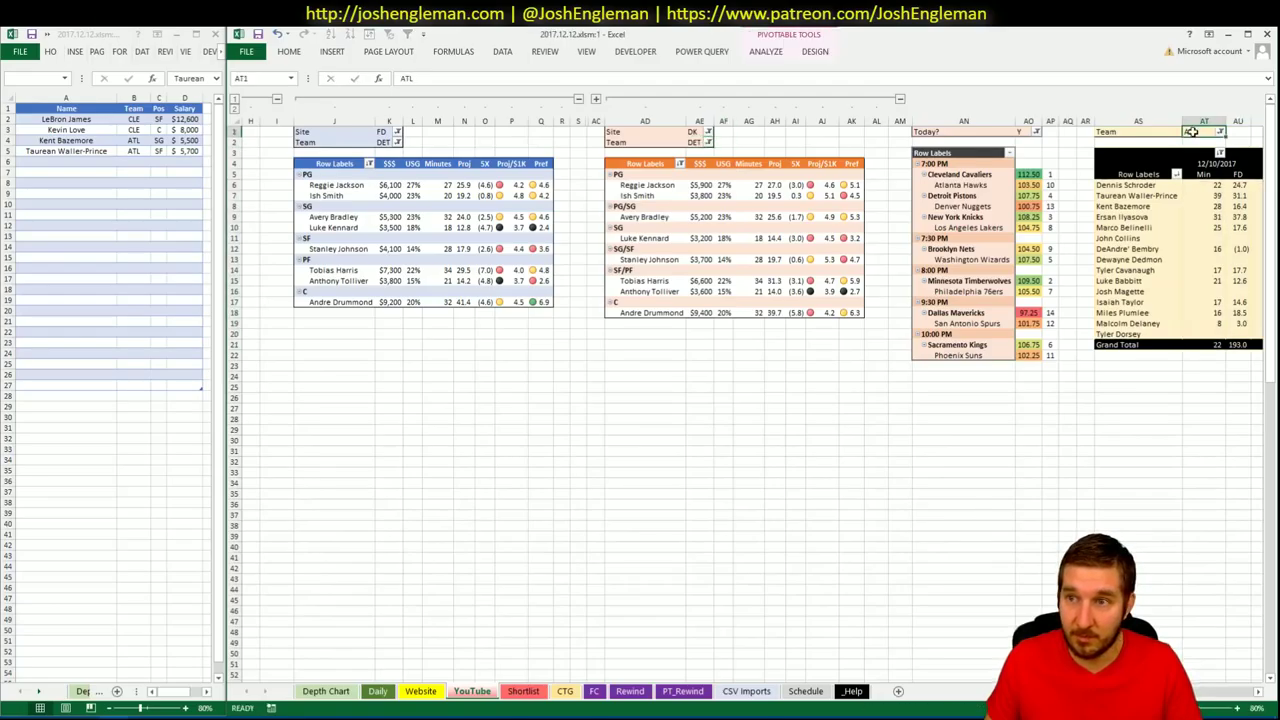
{"action": "type", "text": "DET"}
{"action": "key", "text": "Return"}
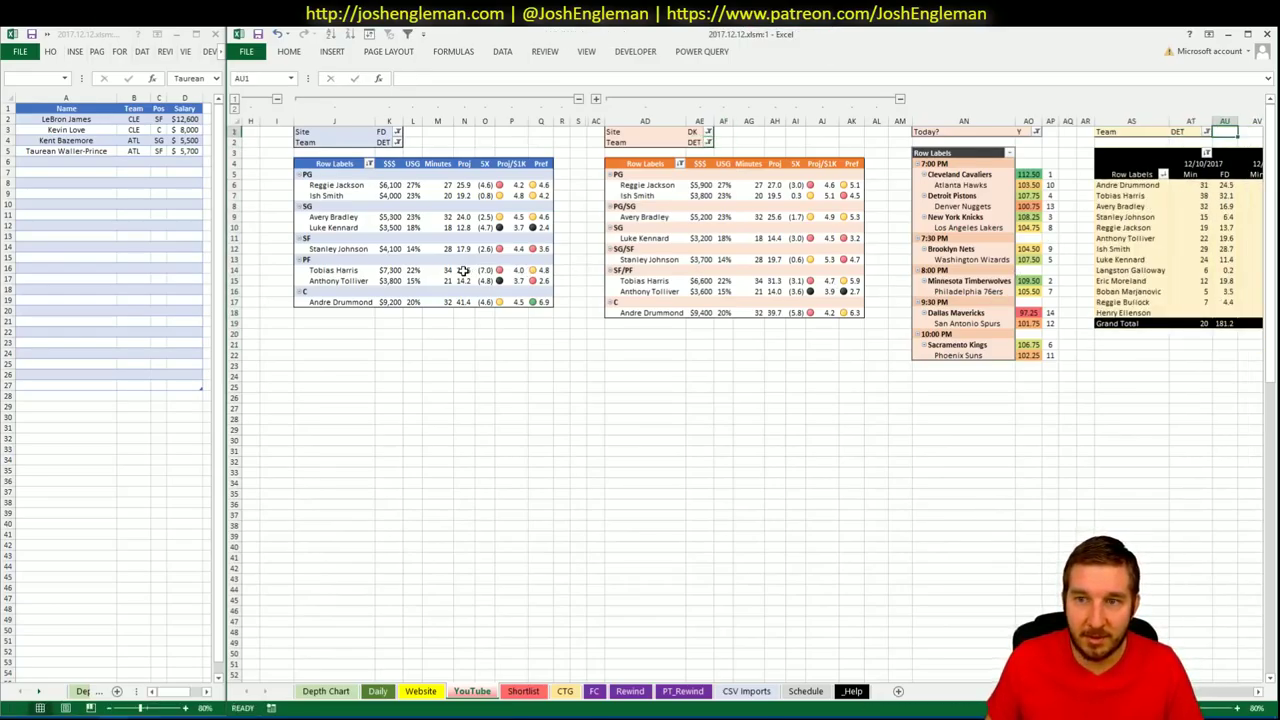
Review Detroit's FD and DK projections and the recent game log on the YouTube sheet
{"action": "left_click", "coordinate": [460, 420]}
{"action": "left_click", "coordinate": [462, 248]}
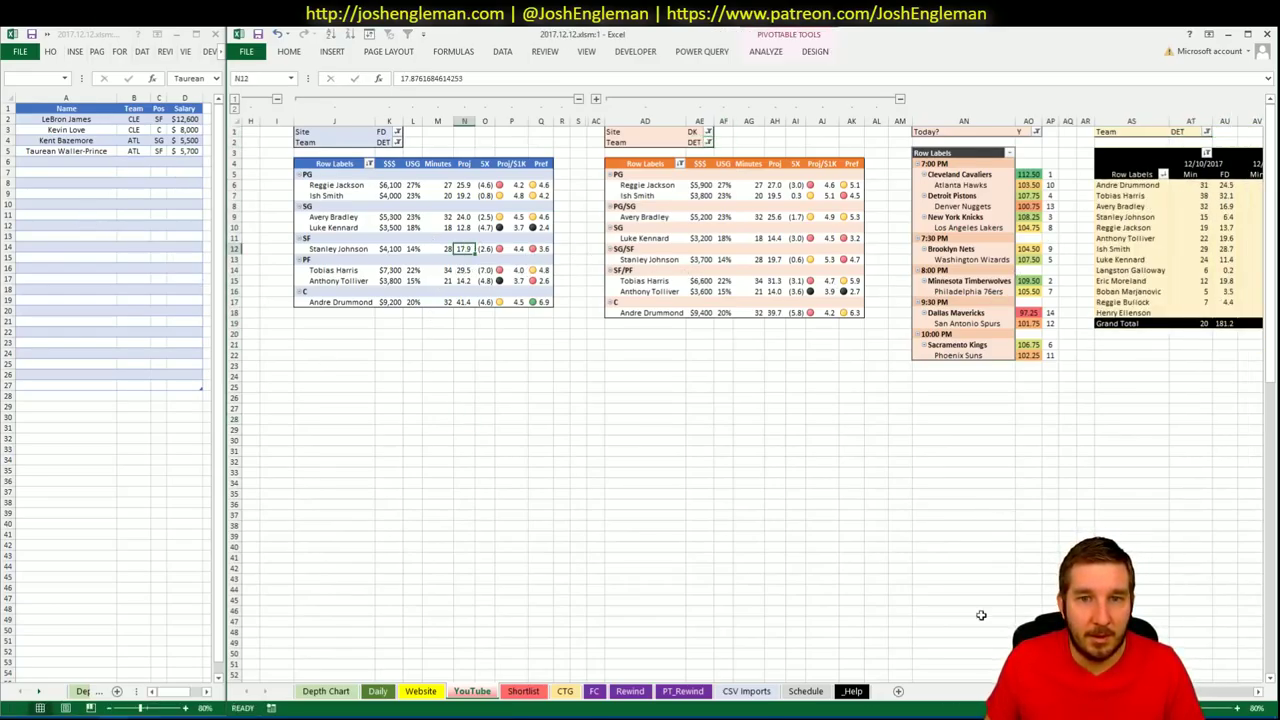
{"action": "scroll", "coordinate": [752, 387], "scroll_direction": "right", "scroll_amount": 1}
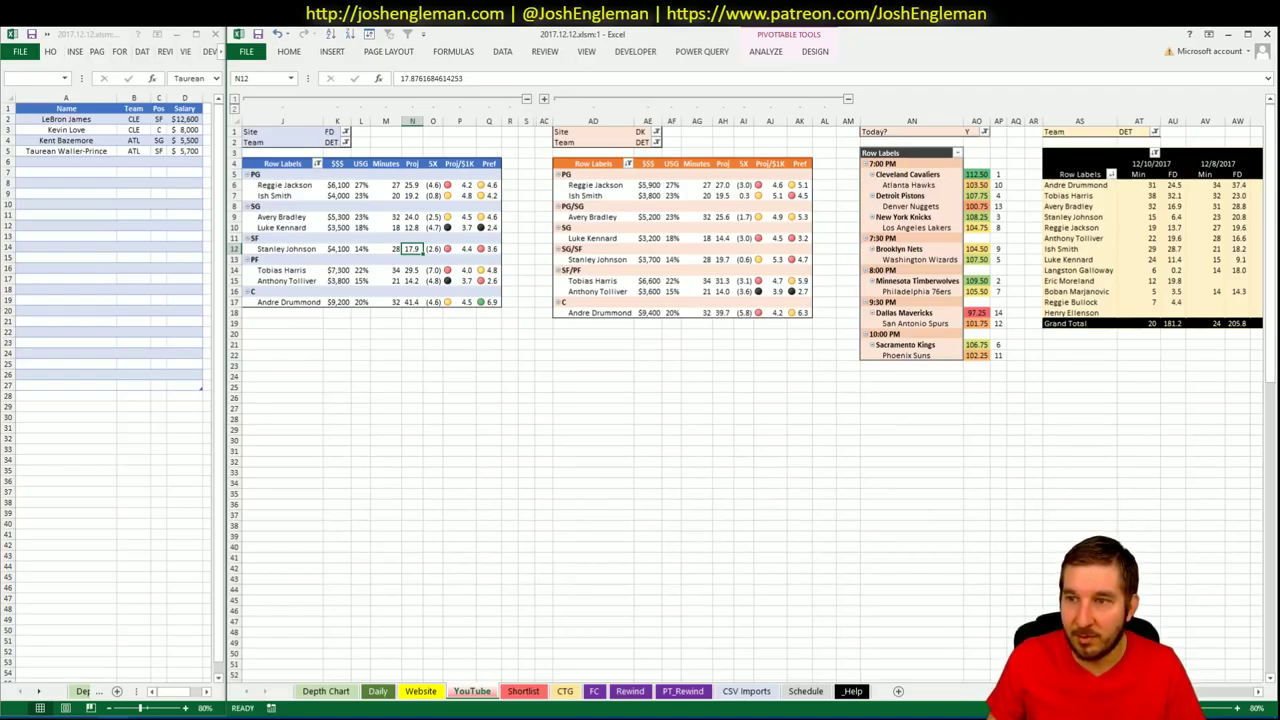
{"action": "scroll", "coordinate": [822, 575], "scroll_direction": "right", "scroll_amount": 5}
{"action": "scroll", "coordinate": [822, 575], "scroll_direction": "left", "scroll_amount": 6}
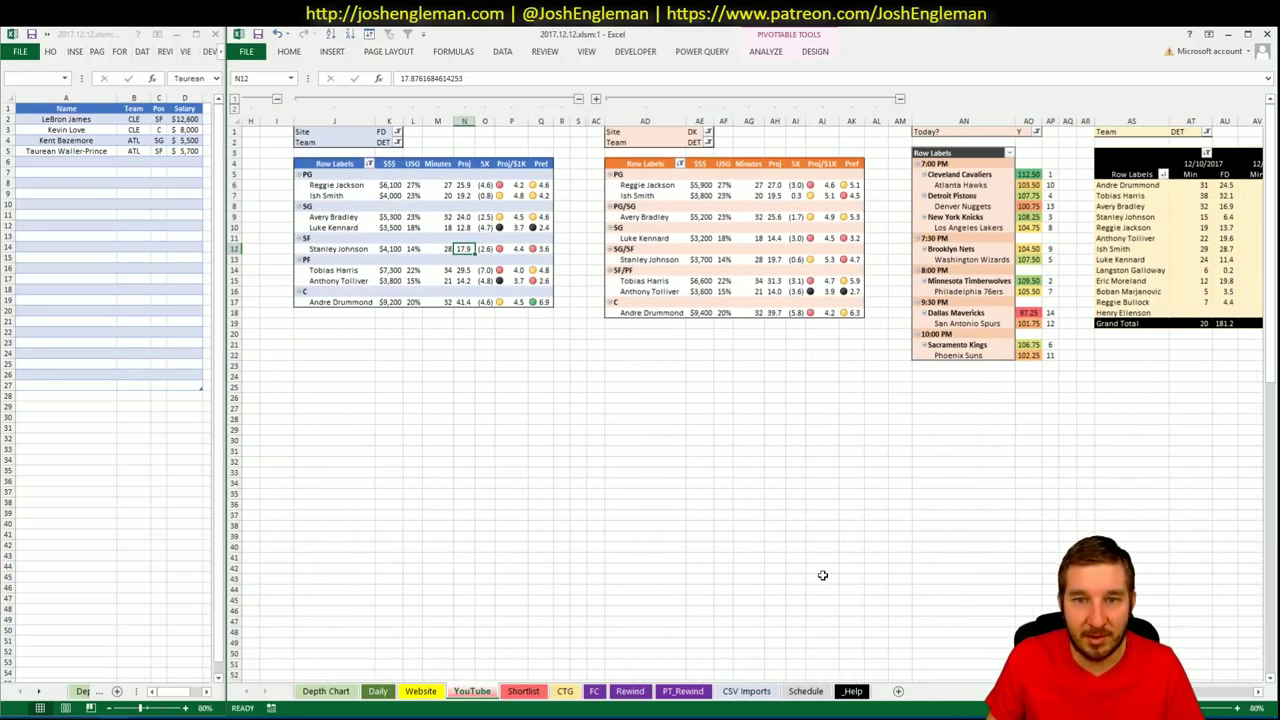
{"action": "left_click", "coordinate": [702, 408]}
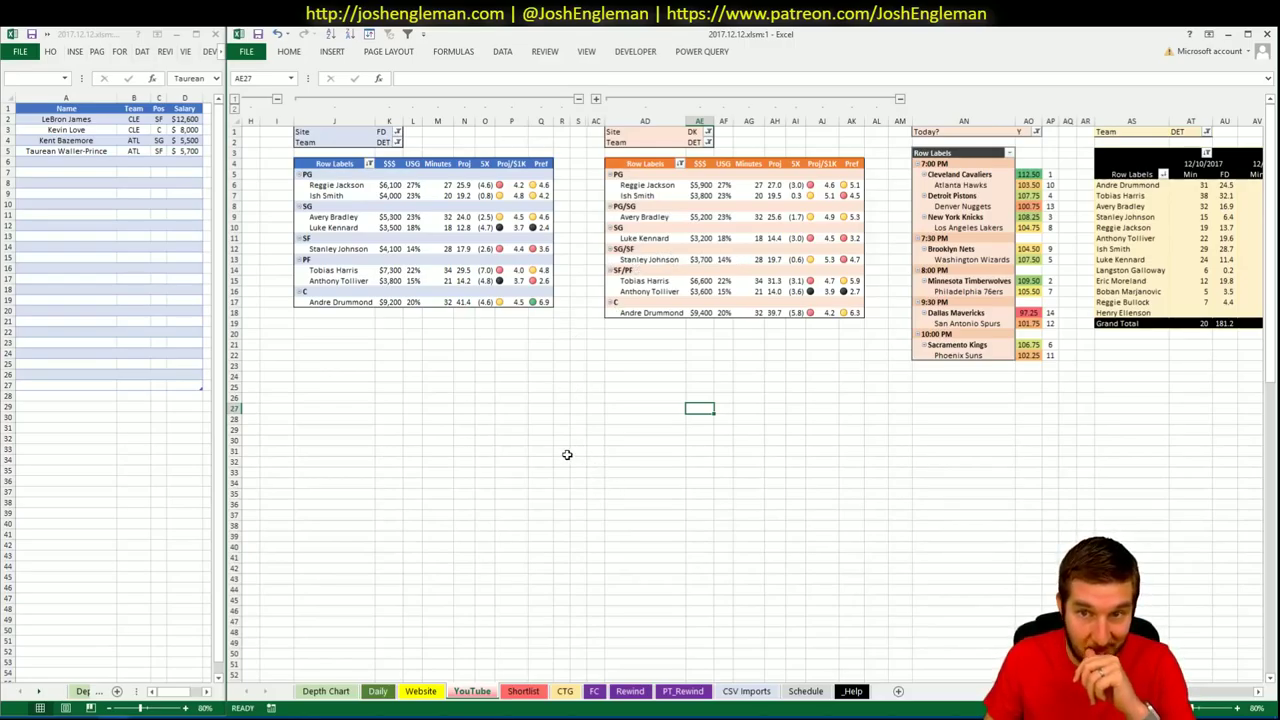
Switch to Cleaning the Glass in the browser, open the Detroit Pistons stats and copy the player rows of the Shooting: Frequency table
{"action": "left_click", "coordinate": [50, 717]}
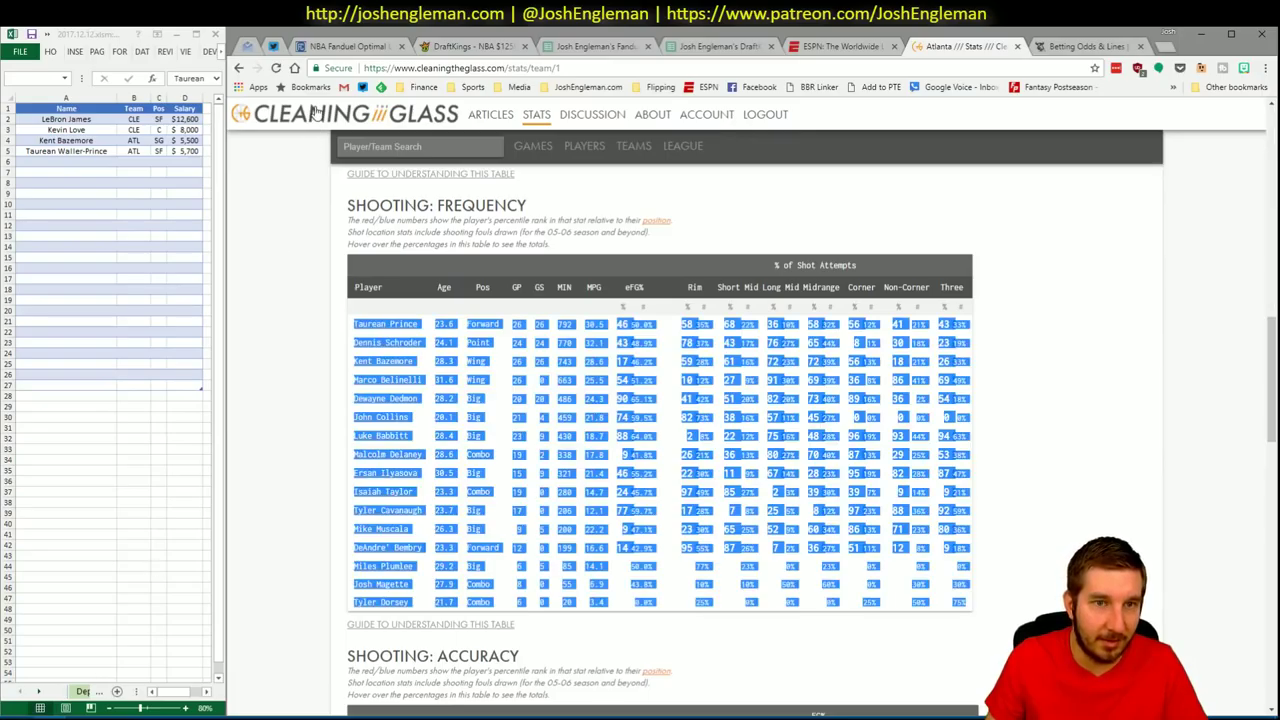
{"action": "left_click", "coordinate": [370, 145]}
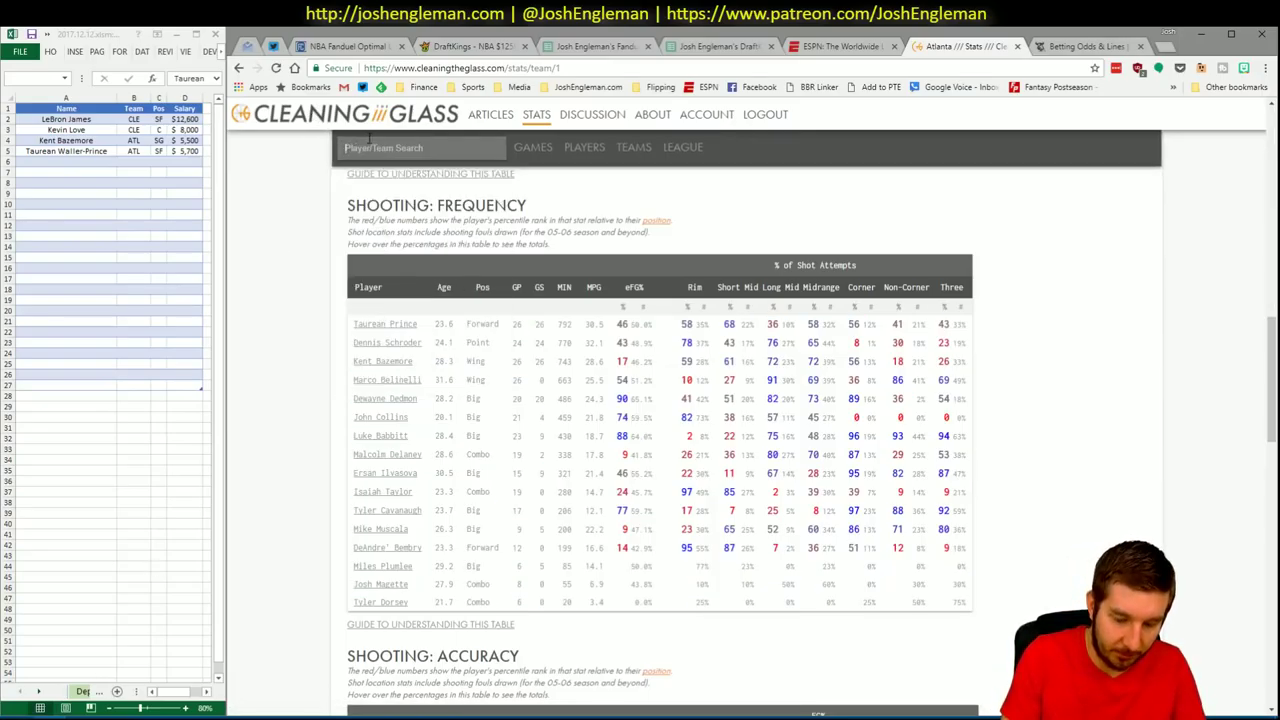
{"action": "type", "text": "det"}
{"action": "key", "text": "Return"}
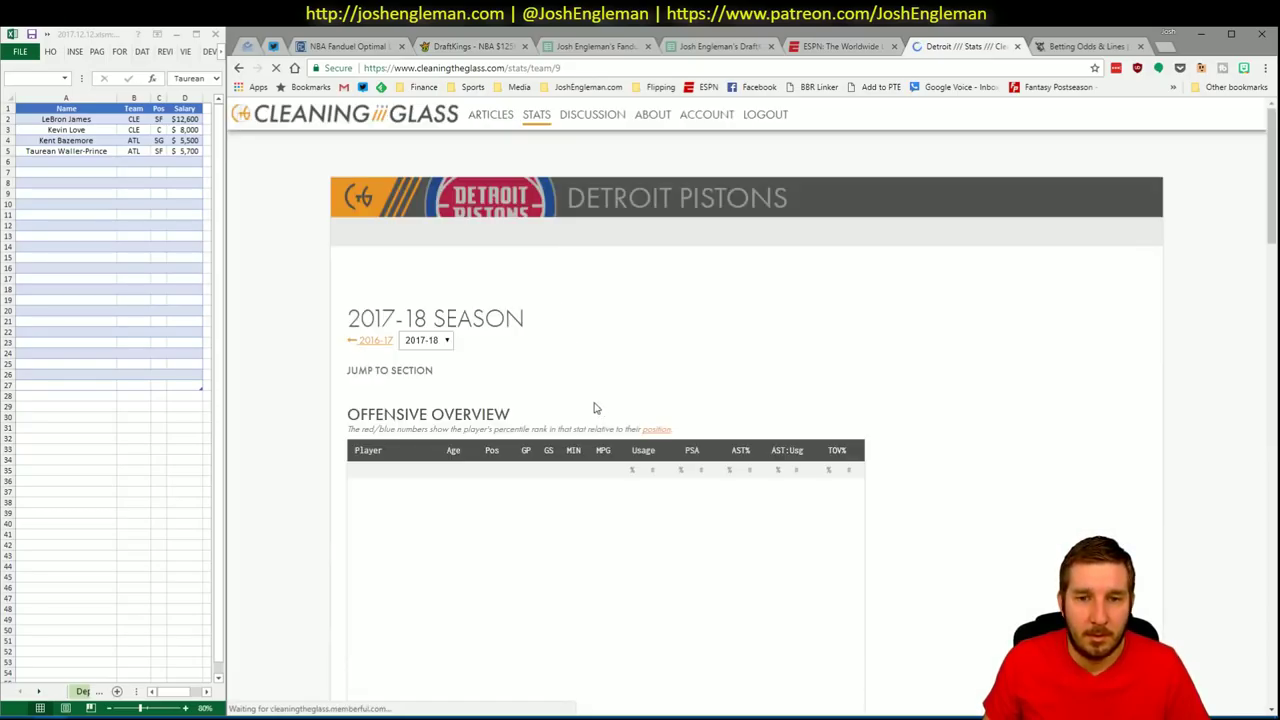
{"action": "left_click", "coordinate": [555, 386]}
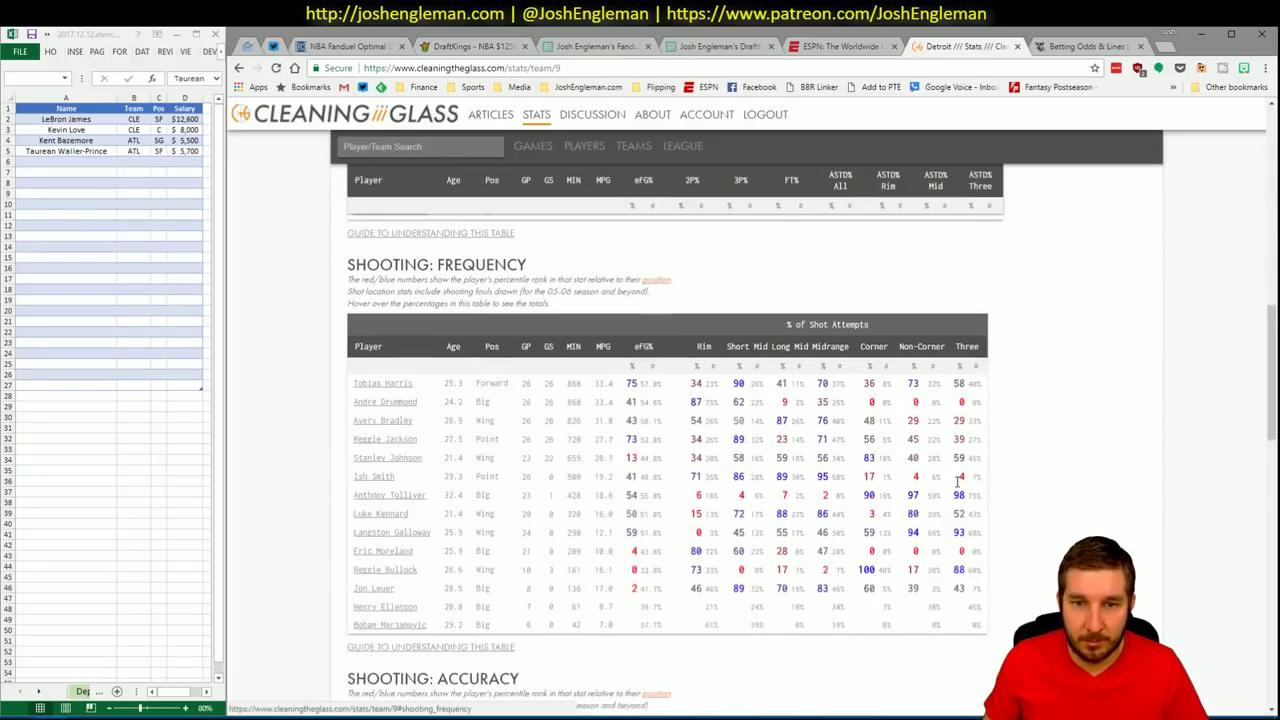
{"action": "scroll", "coordinate": [958, 483], "scroll_direction": "down", "scroll_amount": 1}
{"action": "left_click_drag", "start_coordinate": [985, 566], "coordinate": [405, 330]}
Return to Excel, load Detroit's shooting data into the CTG sheet and set the opponent to DEN
{"action": "key", "text": "alt+Tab"}
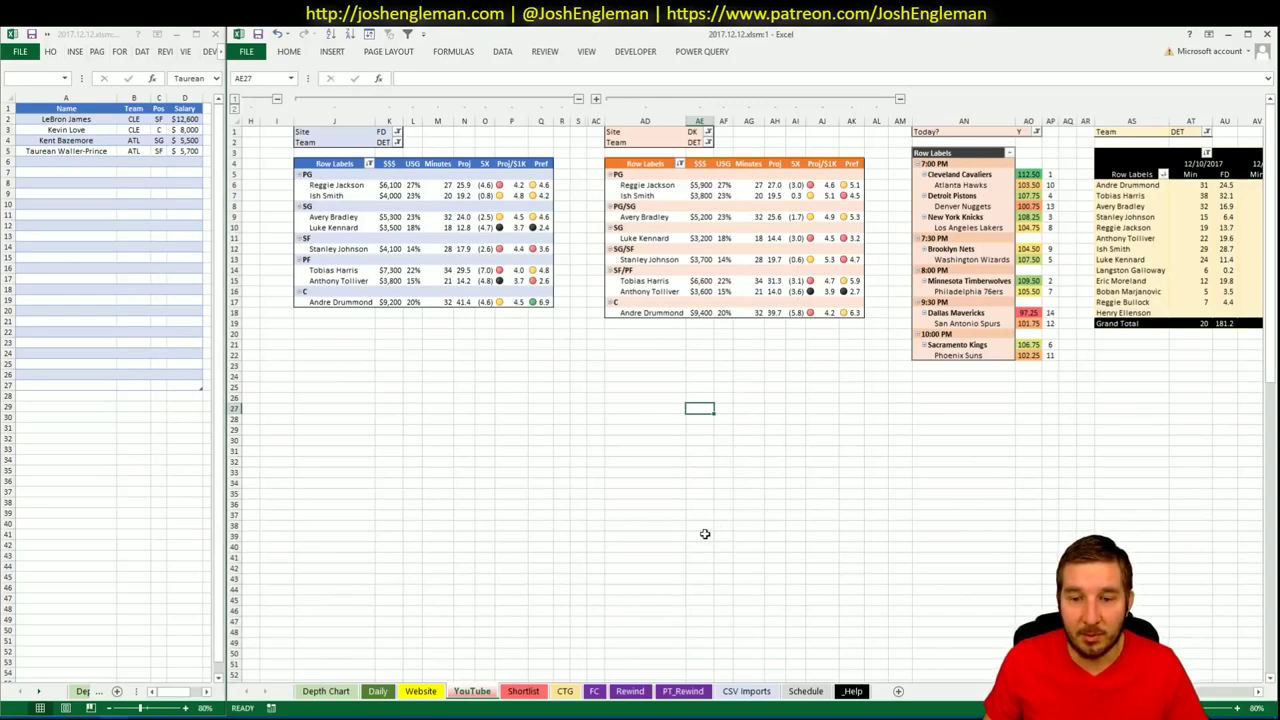
{"action": "left_click", "coordinate": [565, 691]}
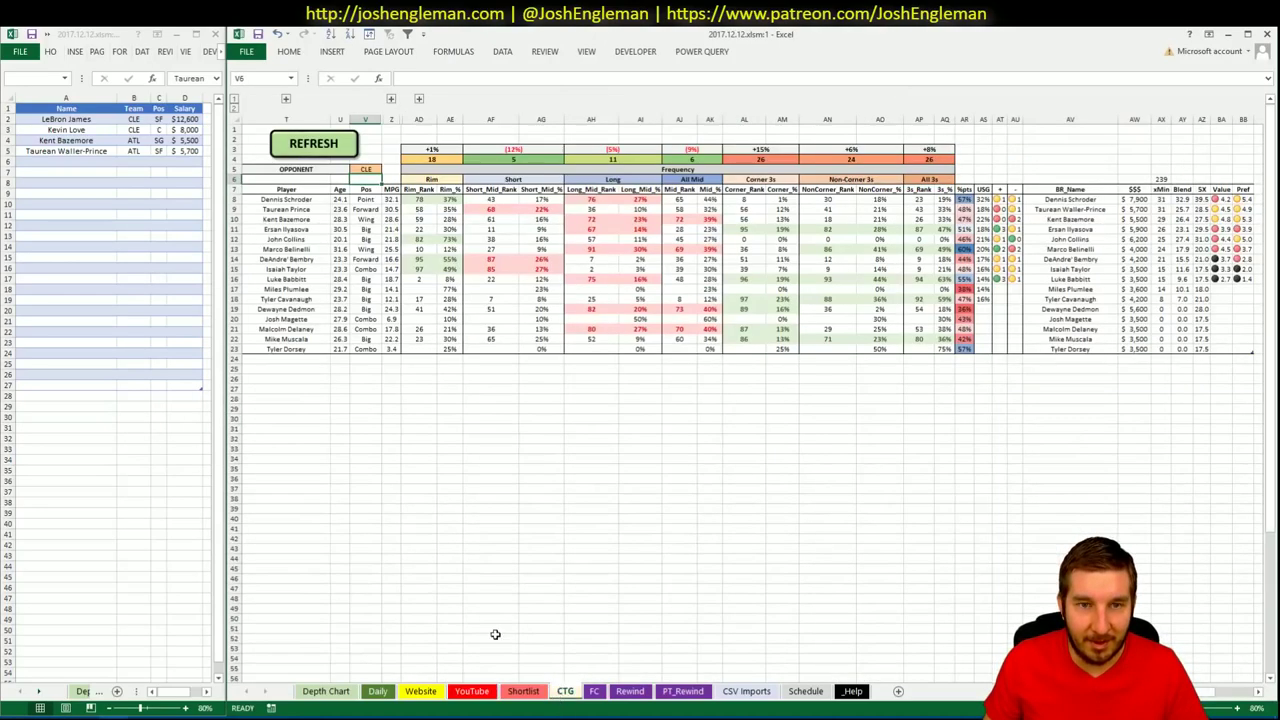
{"action": "left_click", "coordinate": [369, 169]}
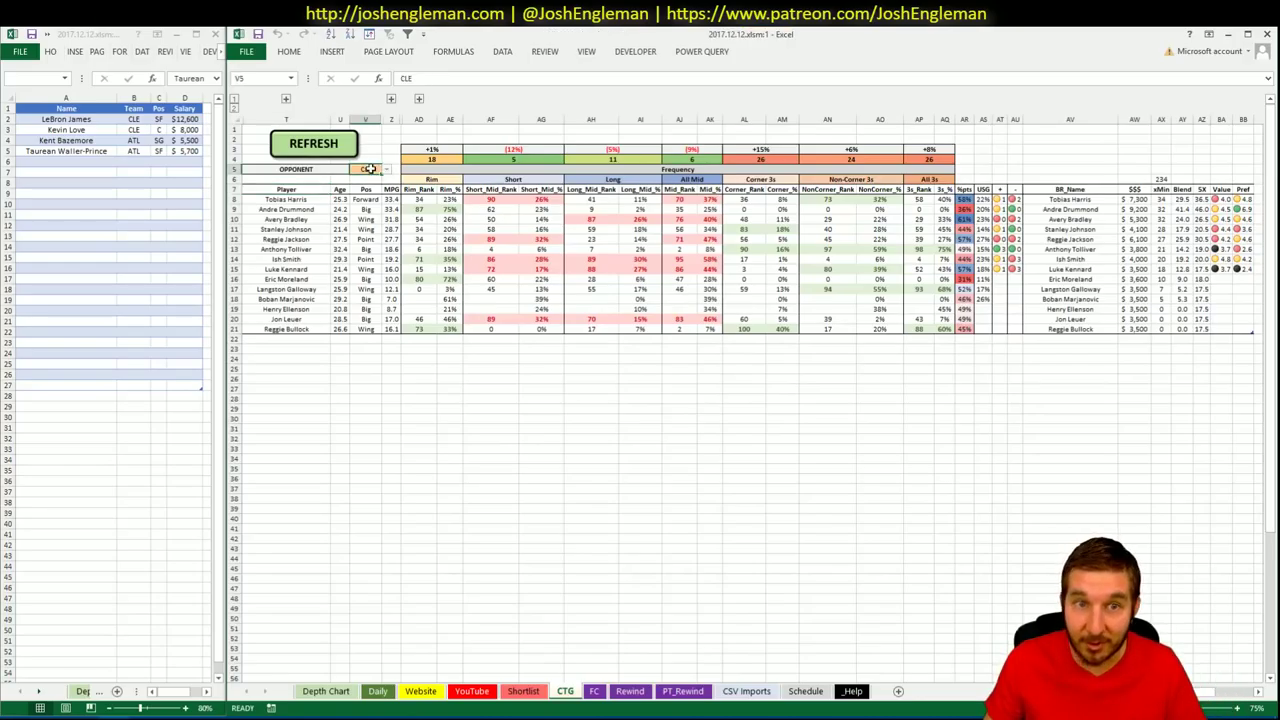
{"action": "type", "text": "DEN"}
{"action": "key", "text": "Return"}
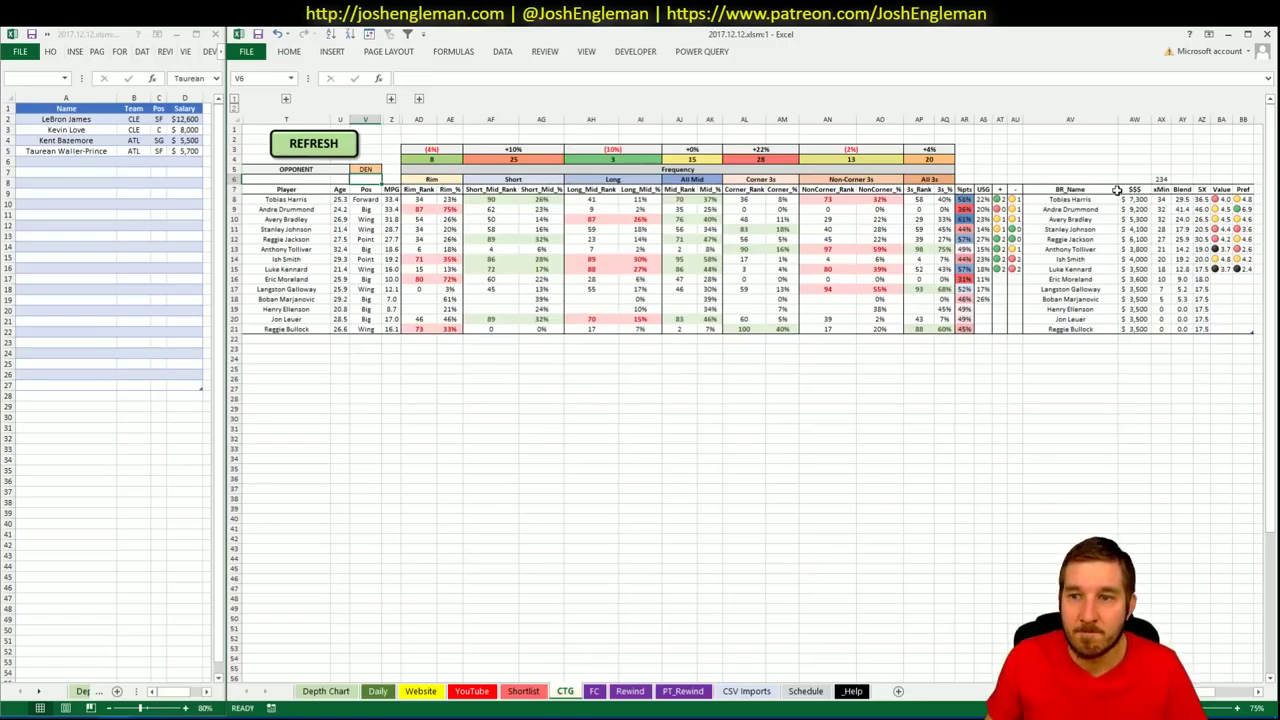
Compare Detroit's shot-frequency matchup on the CTG sheet with the team's projections and recent game log on the YouTube sheet
{"action": "left_click", "coordinate": [1082, 228]}
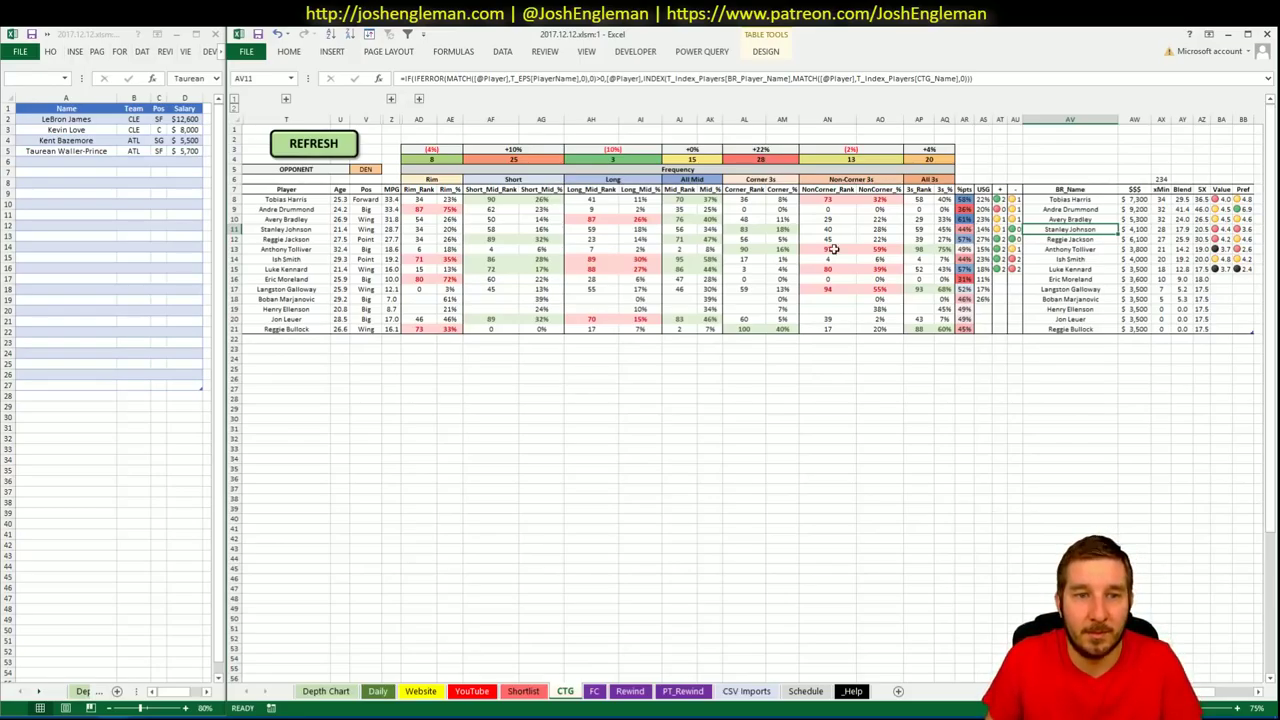
{"action": "left_click", "coordinate": [470, 691]}
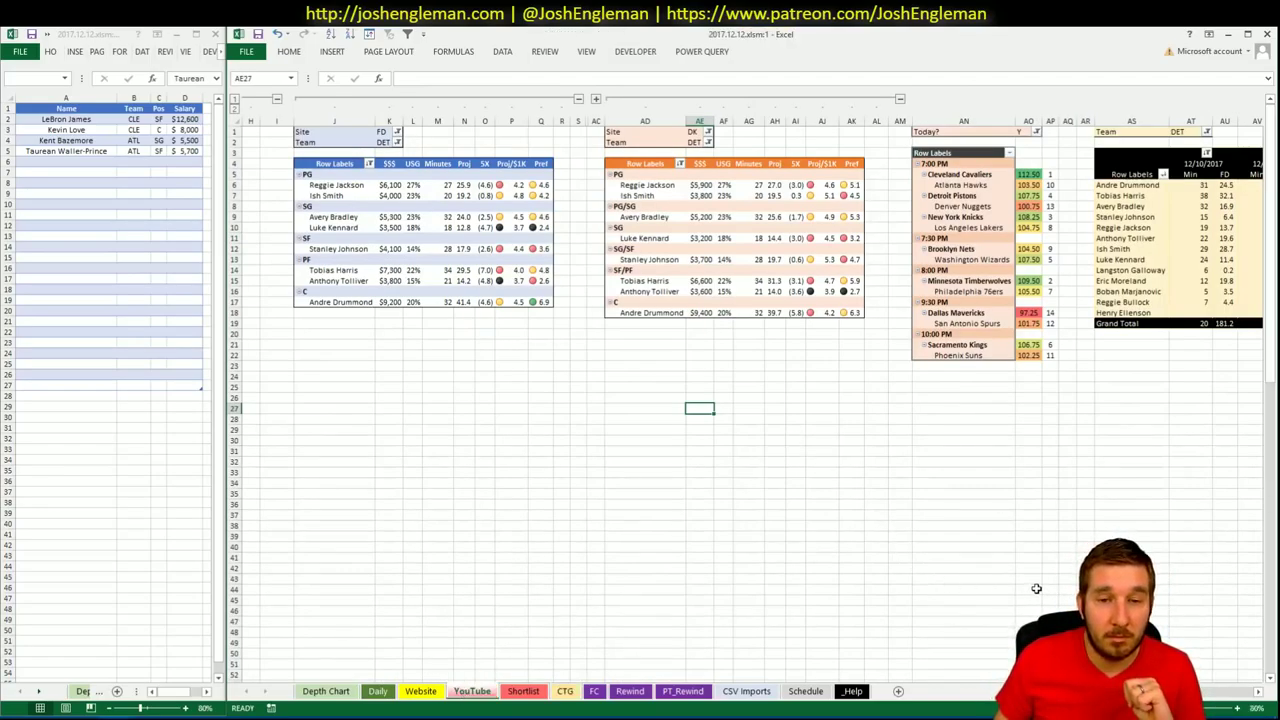
{"action": "left_click", "coordinate": [565, 691]}
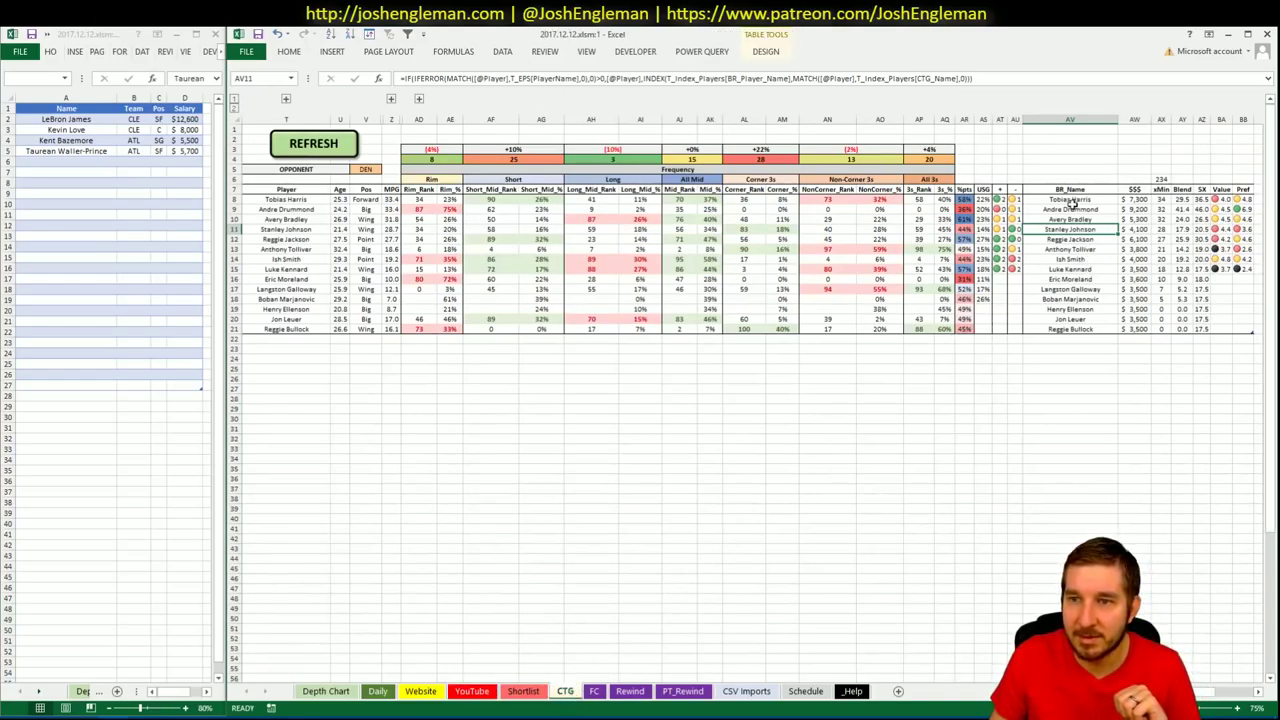
{"action": "left_click", "coordinate": [472, 691]}
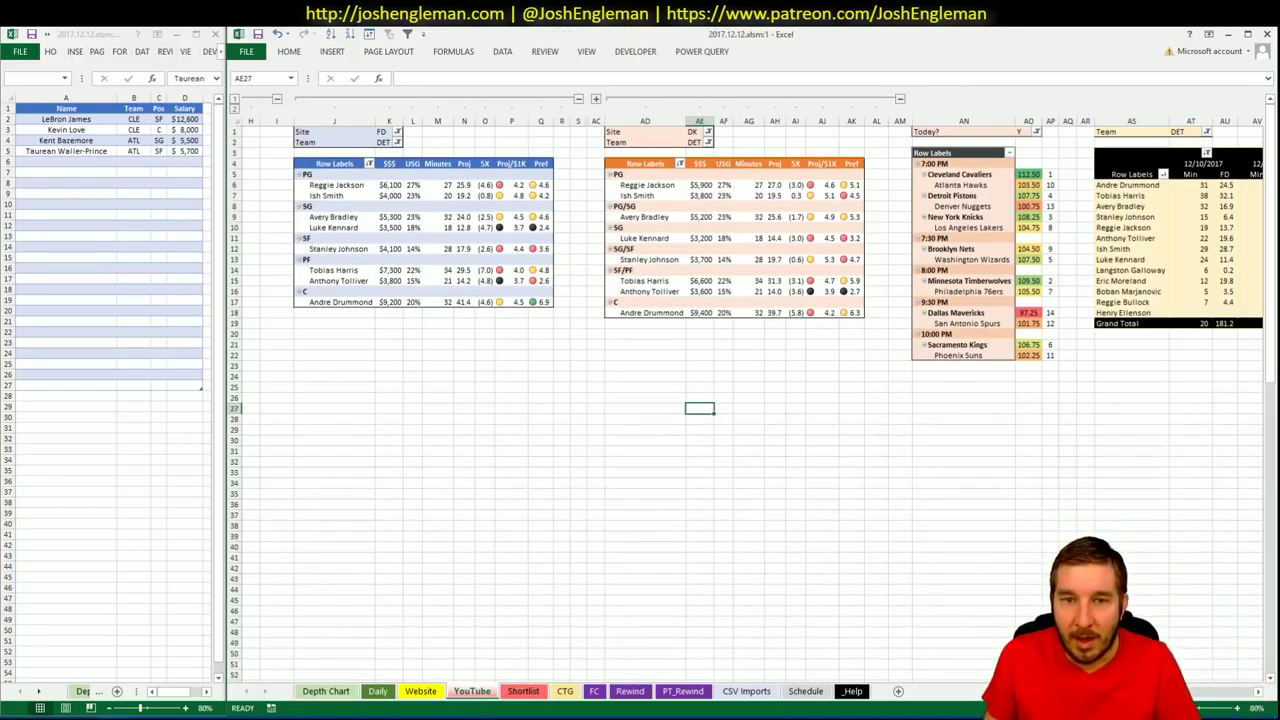
{"action": "scroll", "coordinate": [1212, 690], "scroll_direction": "right", "scroll_amount": 8}
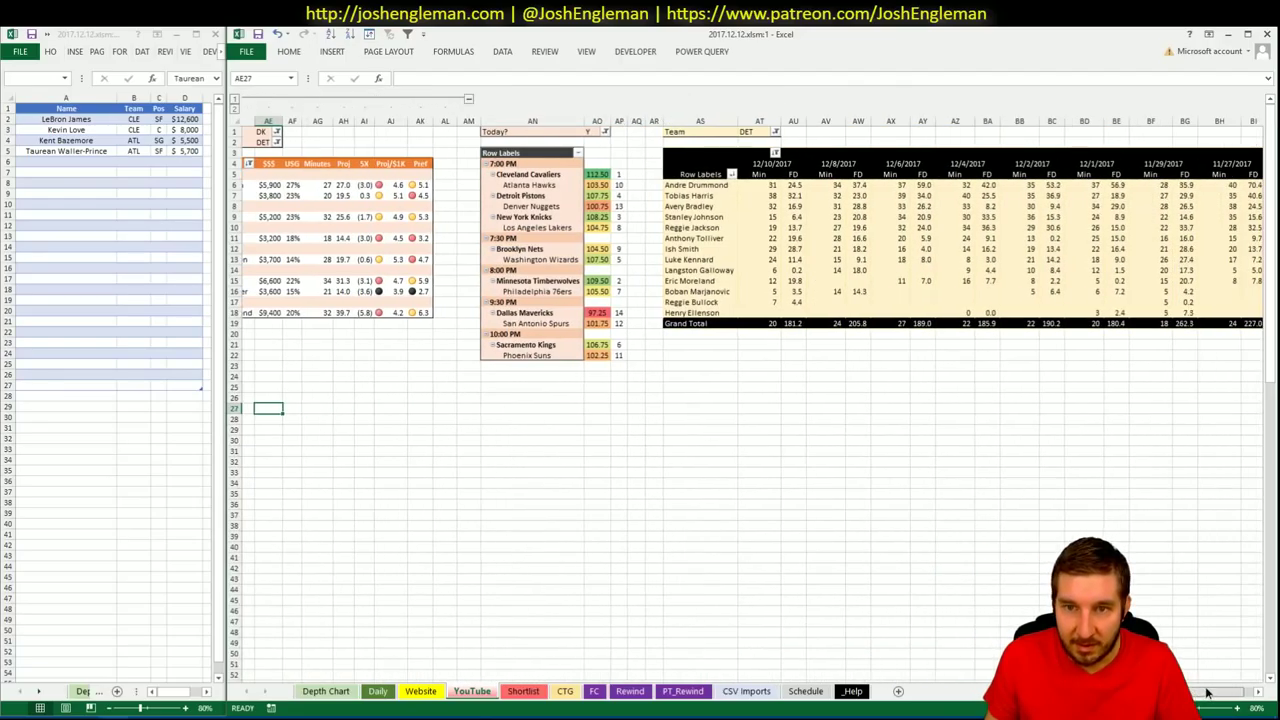
{"action": "scroll", "coordinate": [1212, 690], "scroll_direction": "right", "scroll_amount": 1}
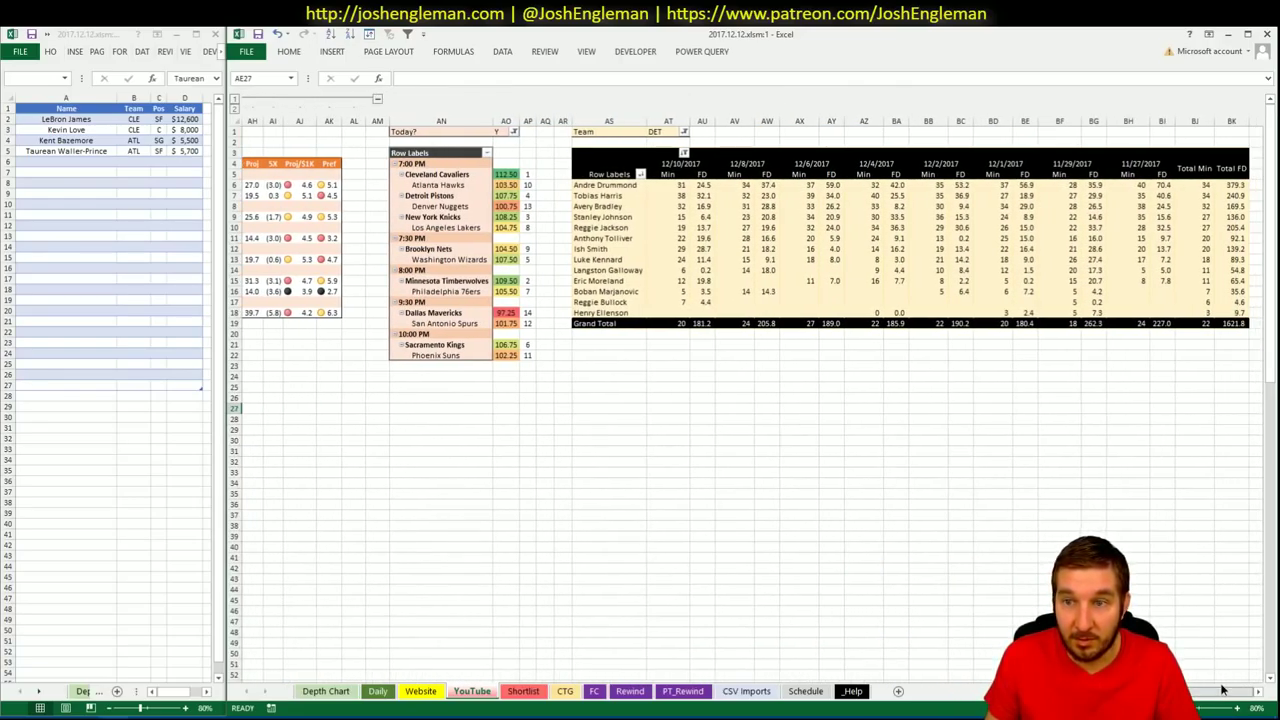
{"action": "scroll", "coordinate": [1222, 690], "scroll_direction": "left", "scroll_amount": 8}
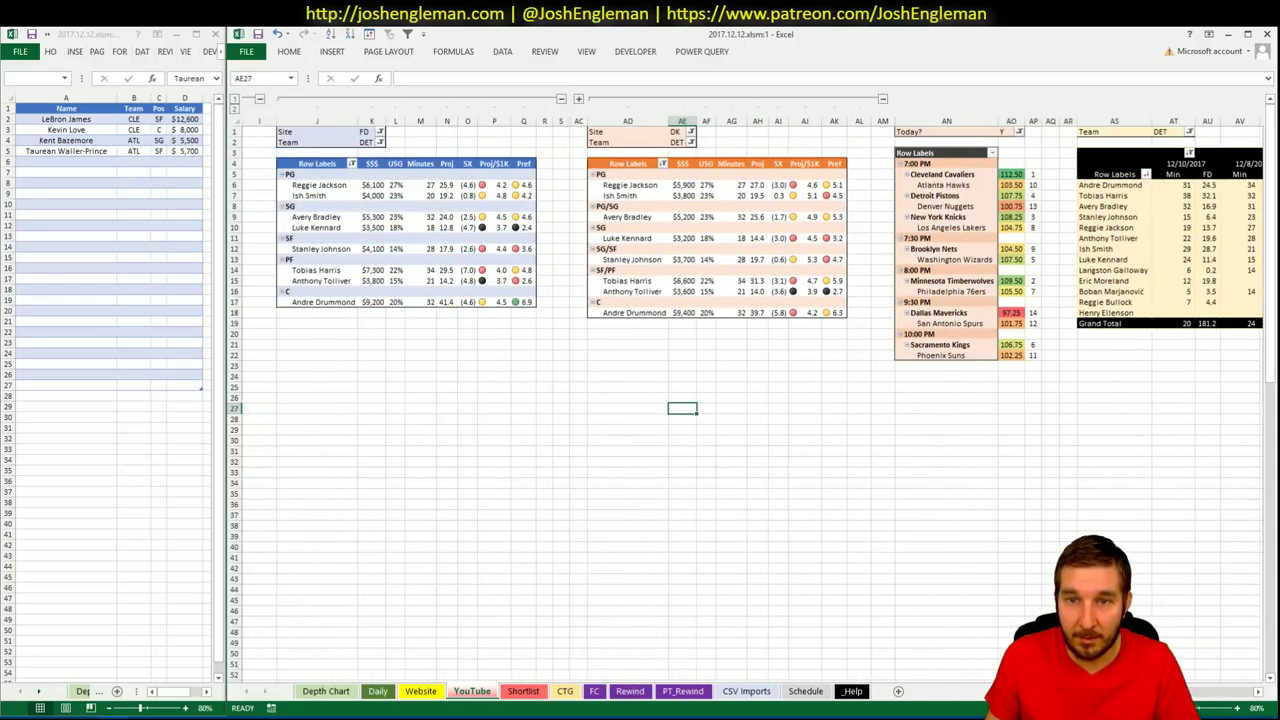
Add Avery Bradley in the next free row of the separate Name list
{"action": "left_click", "coordinate": [90, 160]}
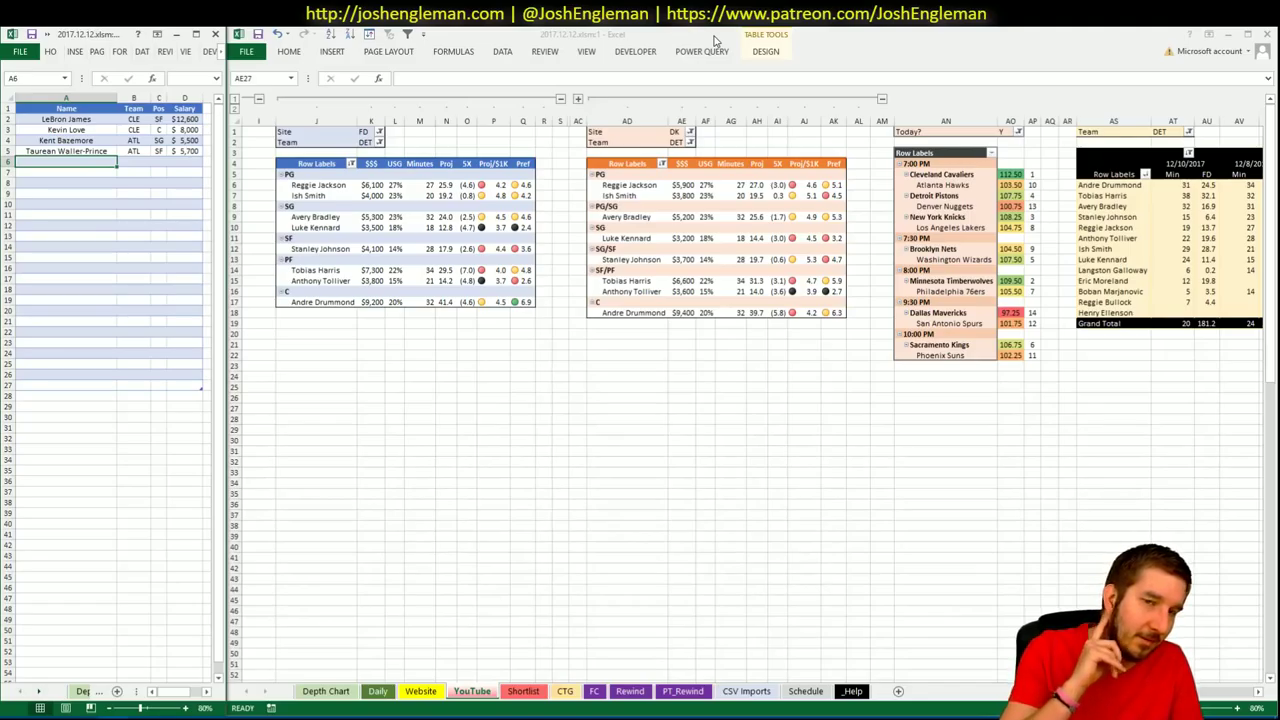
{"action": "type", "text": "Avery Bradley"}
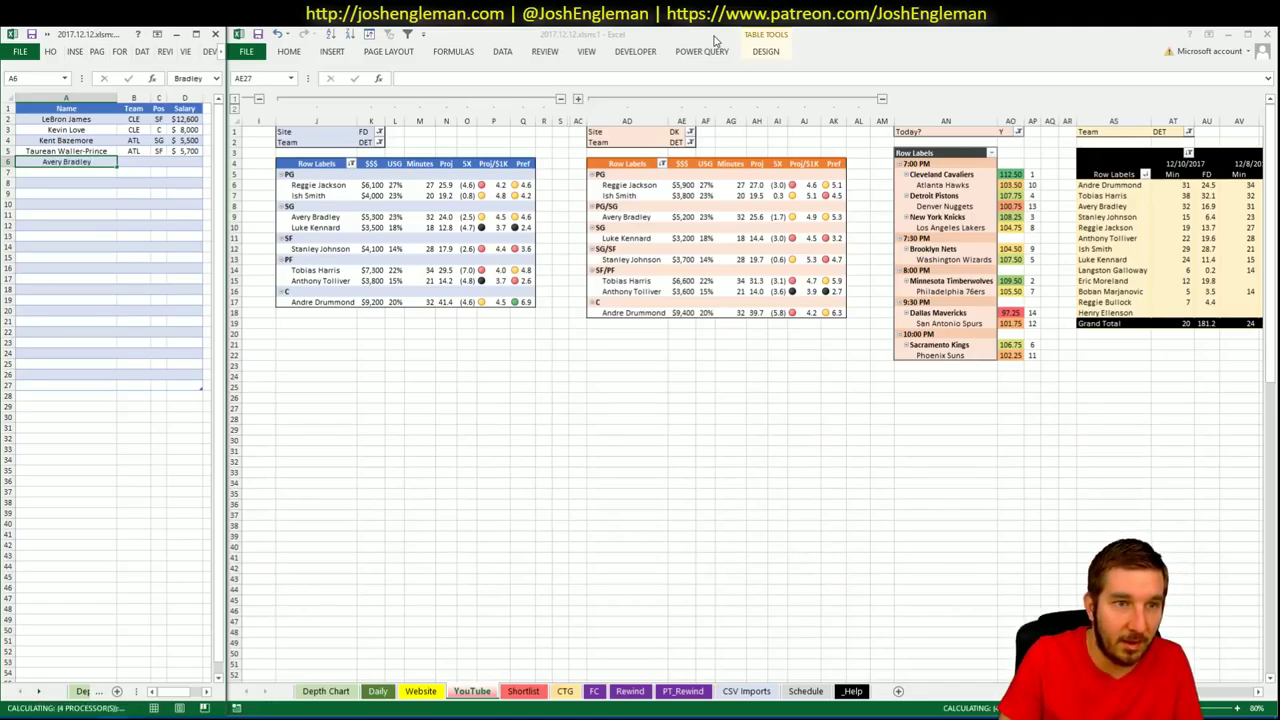
{"action": "key", "text": "Return"}
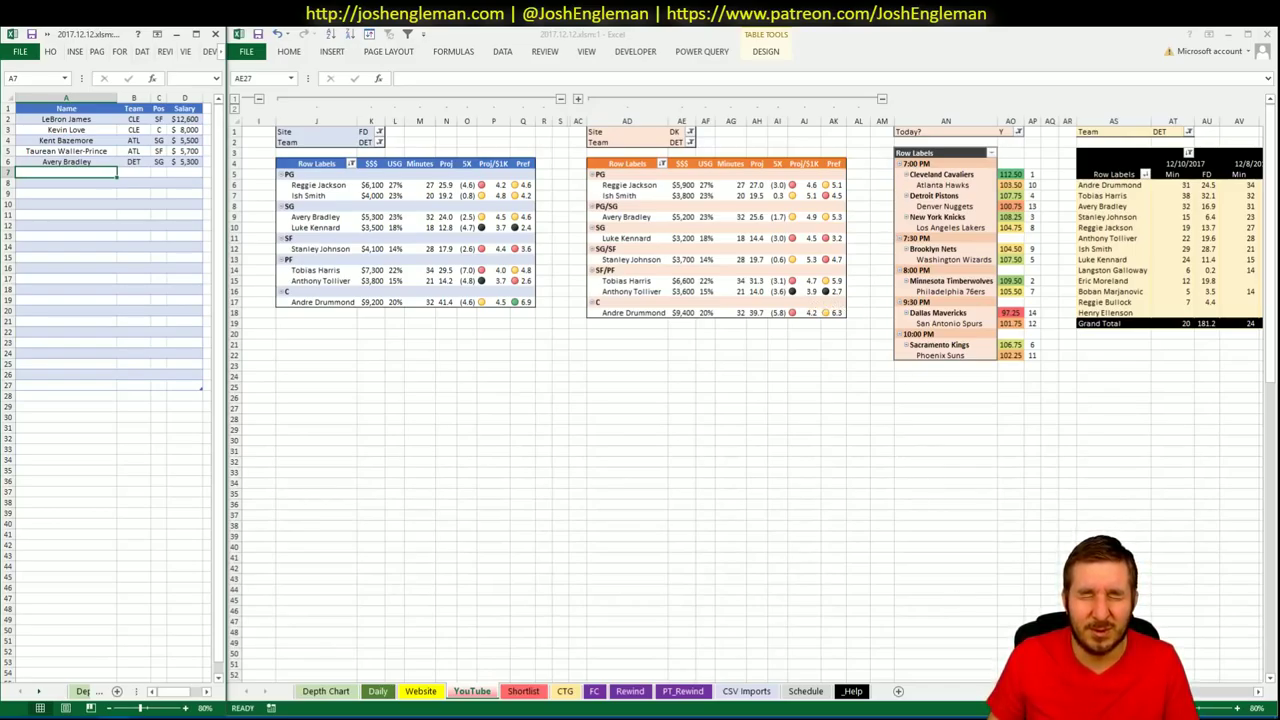
Check Detroit's recent game log and add Andre Drummond below Avery Bradley in the Name list
{"action": "left_click", "coordinate": [1227, 694]}
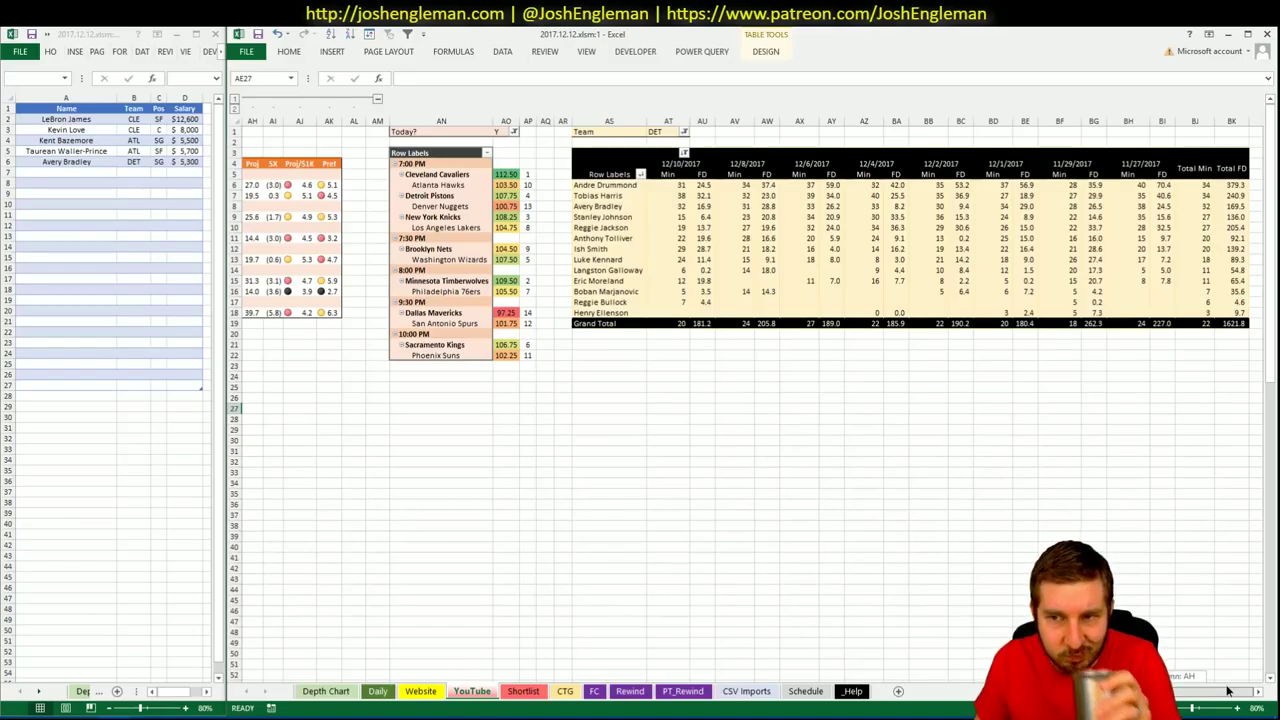
{"action": "left_click_drag", "start_coordinate": [1190, 686], "coordinate": [1182, 686]}
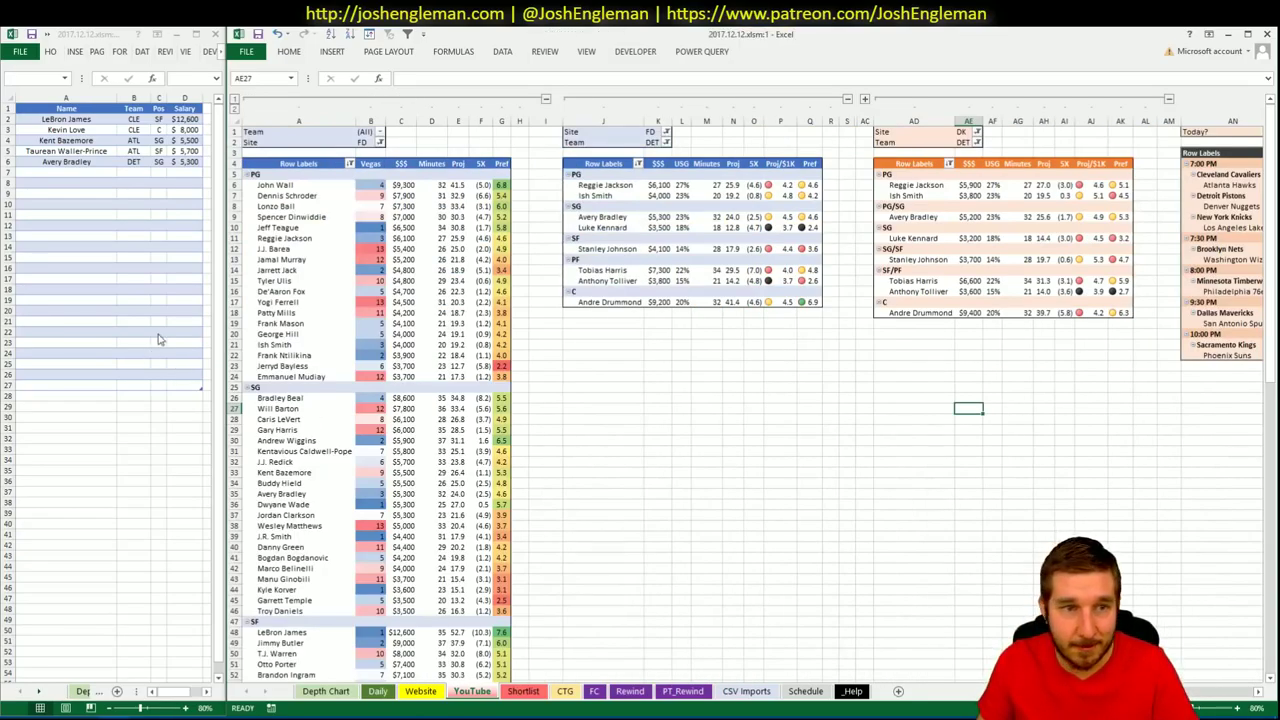
{"action": "left_click", "coordinate": [115, 175]}
{"action": "type", "text": "An"}
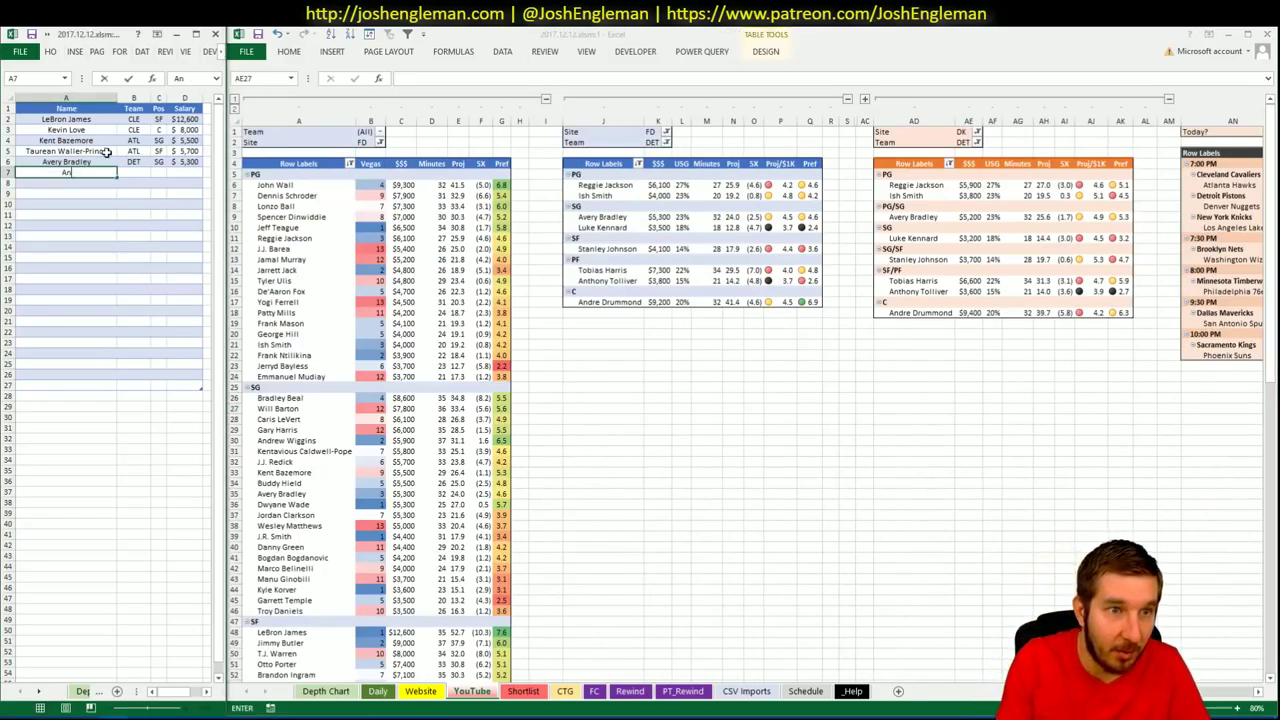
{"action": "type", "text": "dre Drummond"}
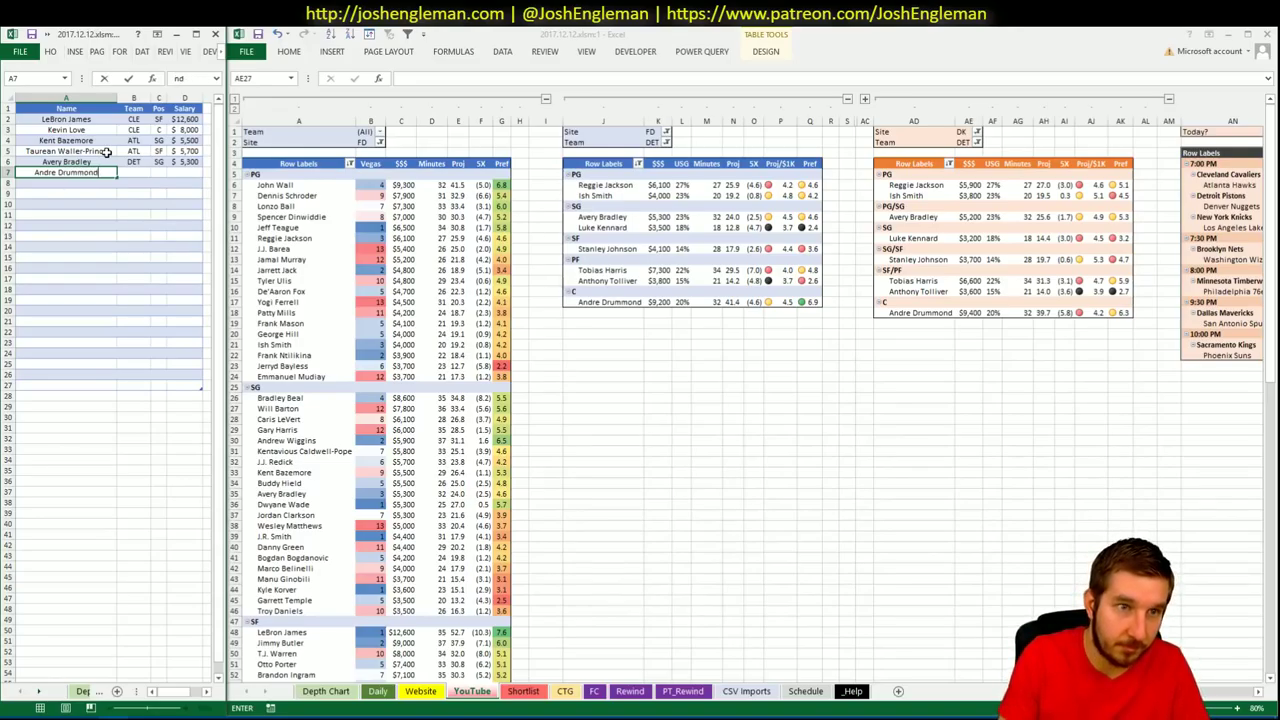
{"action": "key", "text": "Return"}
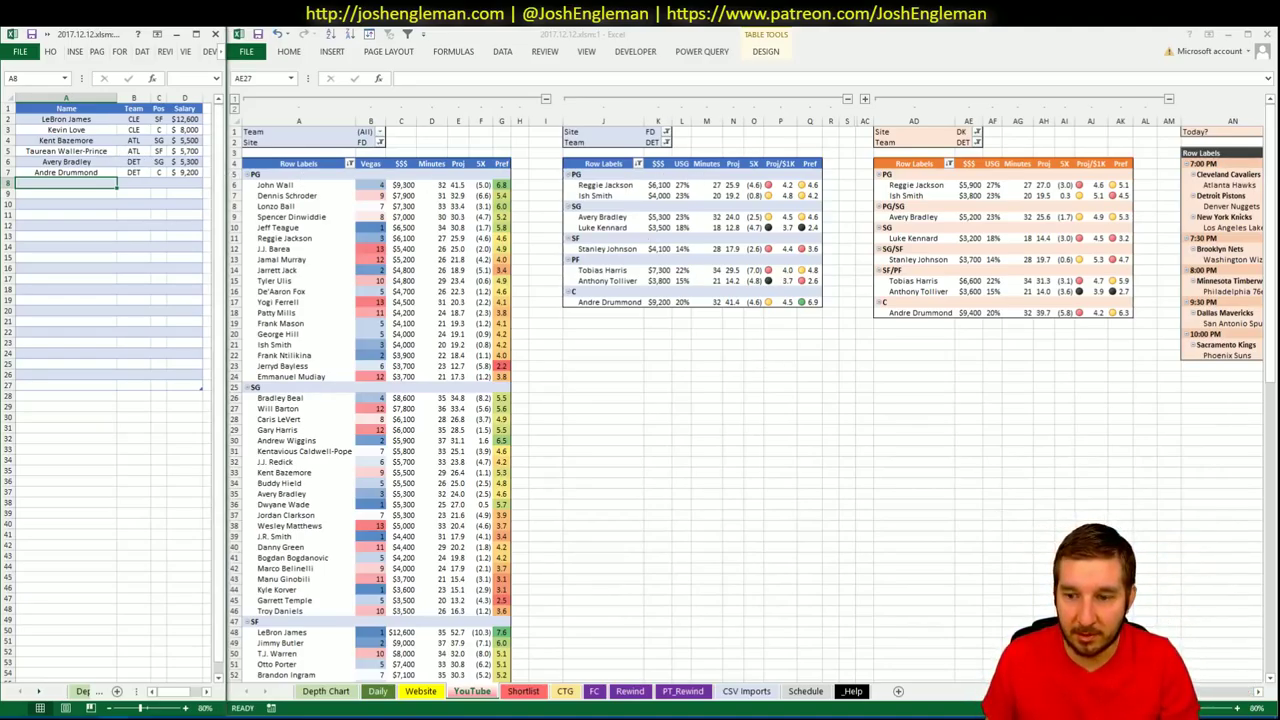
Set the team filter to DEN in both the FanDuel and DraftKings projection tables on the YouTube sheet
{"action": "scroll", "coordinate": [999, 539], "scroll_direction": "right", "scroll_amount": 5}
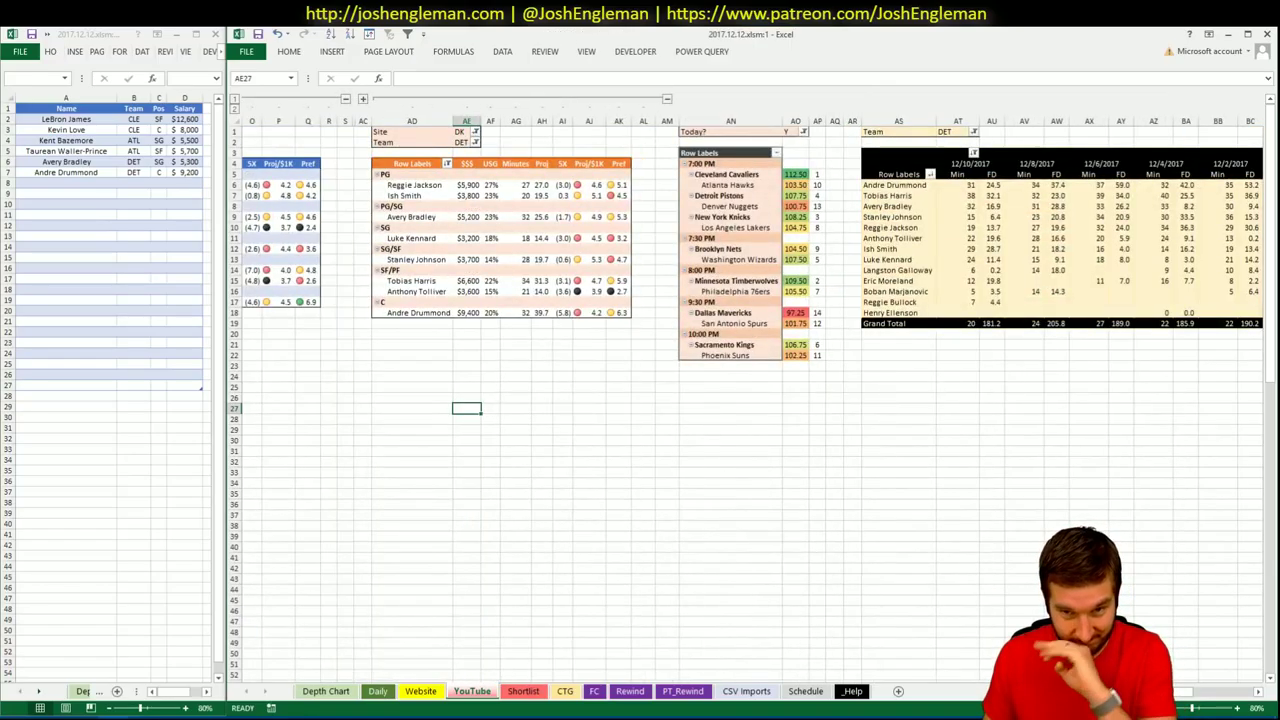
{"action": "scroll", "coordinate": [966, 548], "scroll_direction": "left", "scroll_amount": 3}
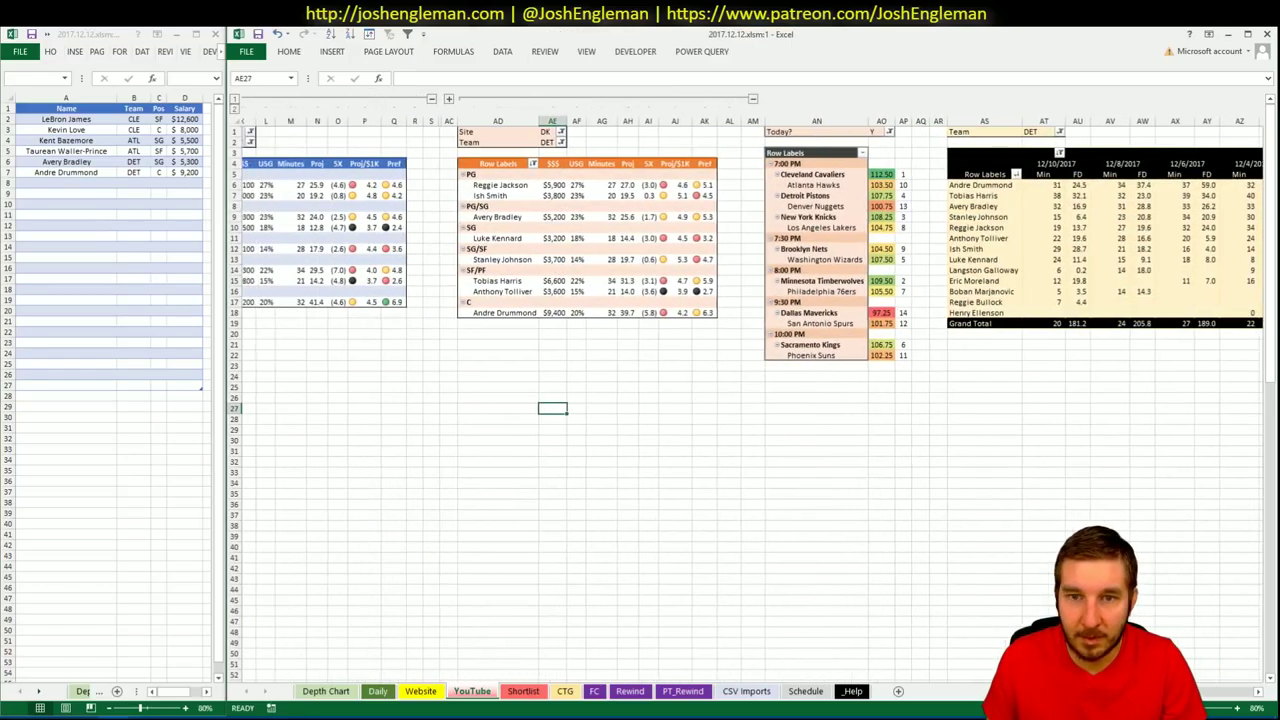
{"action": "left_click", "coordinate": [368, 142]}
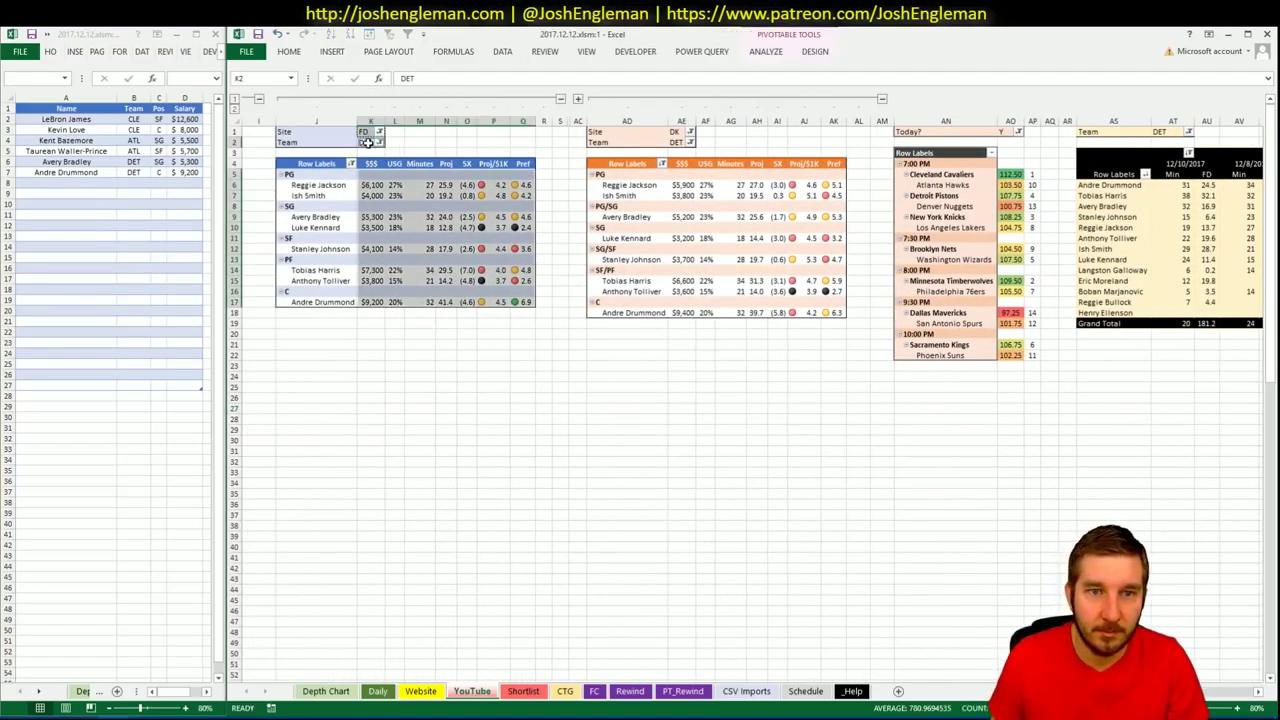
{"action": "type", "text": "DEN"}
{"action": "key", "text": "Tab"}
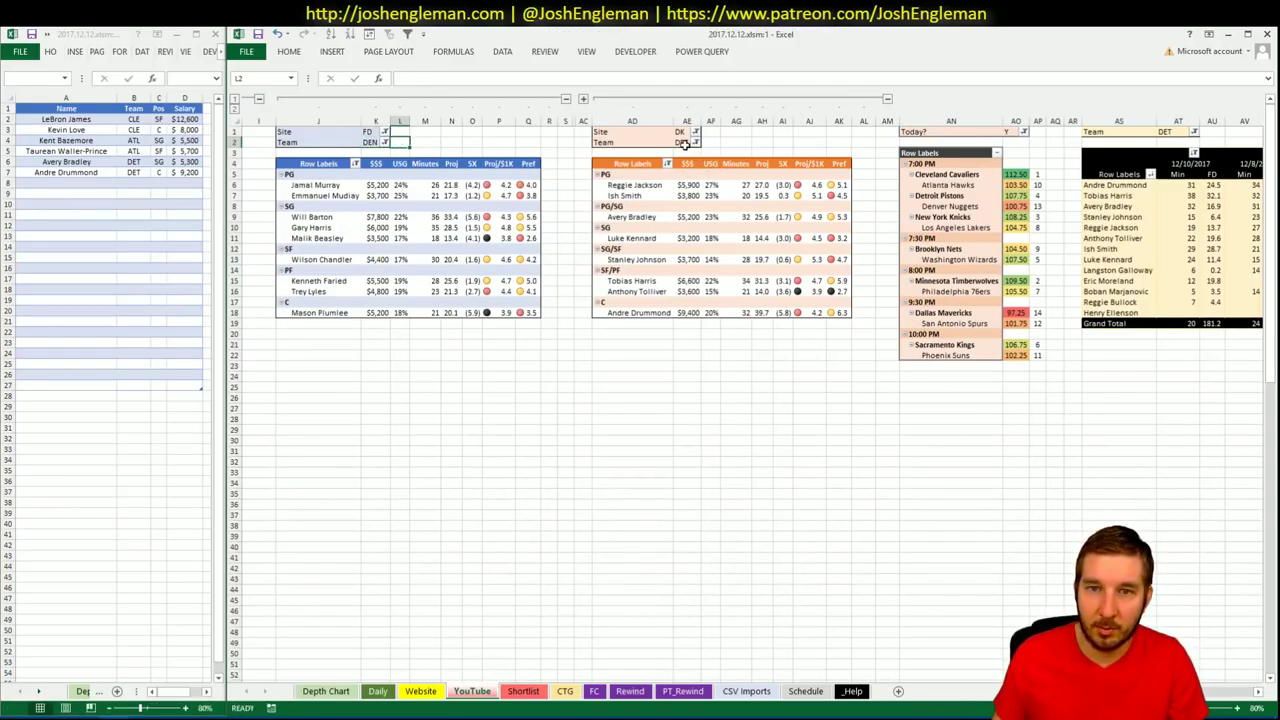
{"action": "left_click", "coordinate": [686, 142]}
{"action": "type", "text": "DEN"}
{"action": "key", "text": "Return"}
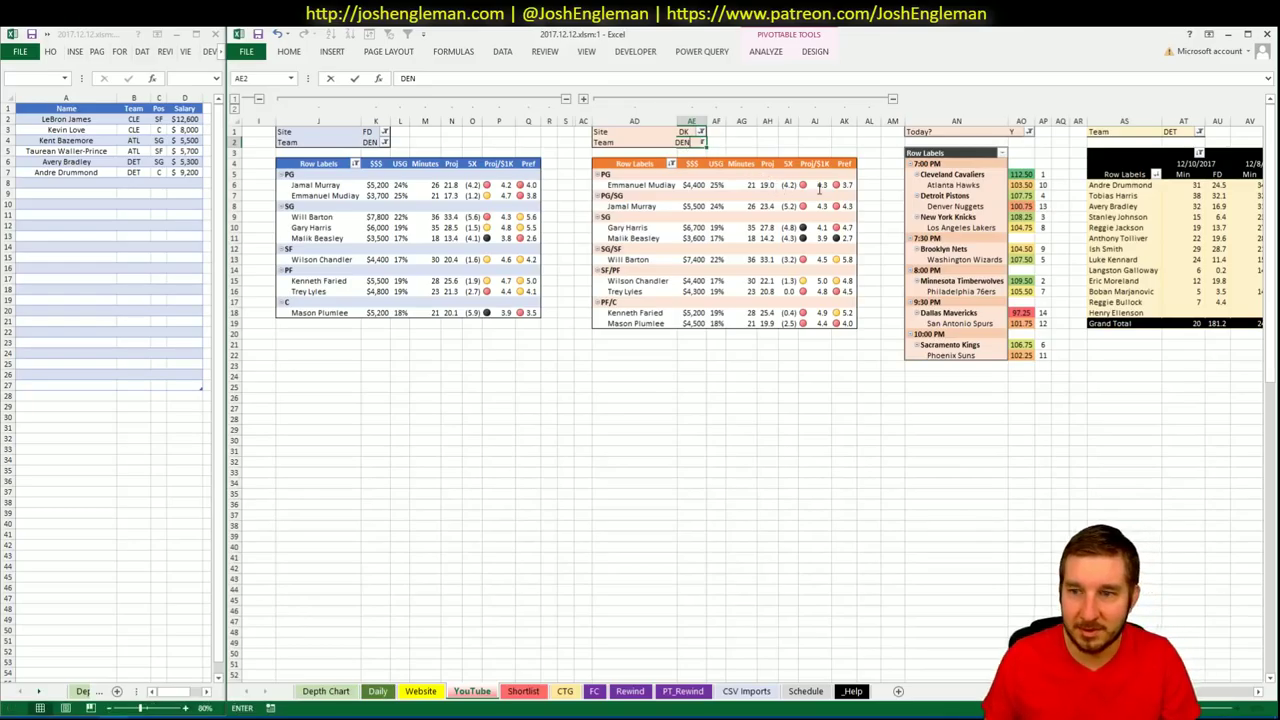
Filter the recent game log table to team DEN
{"action": "left_click", "coordinate": [1186, 132]}
{"action": "type", "text": "DEN"}
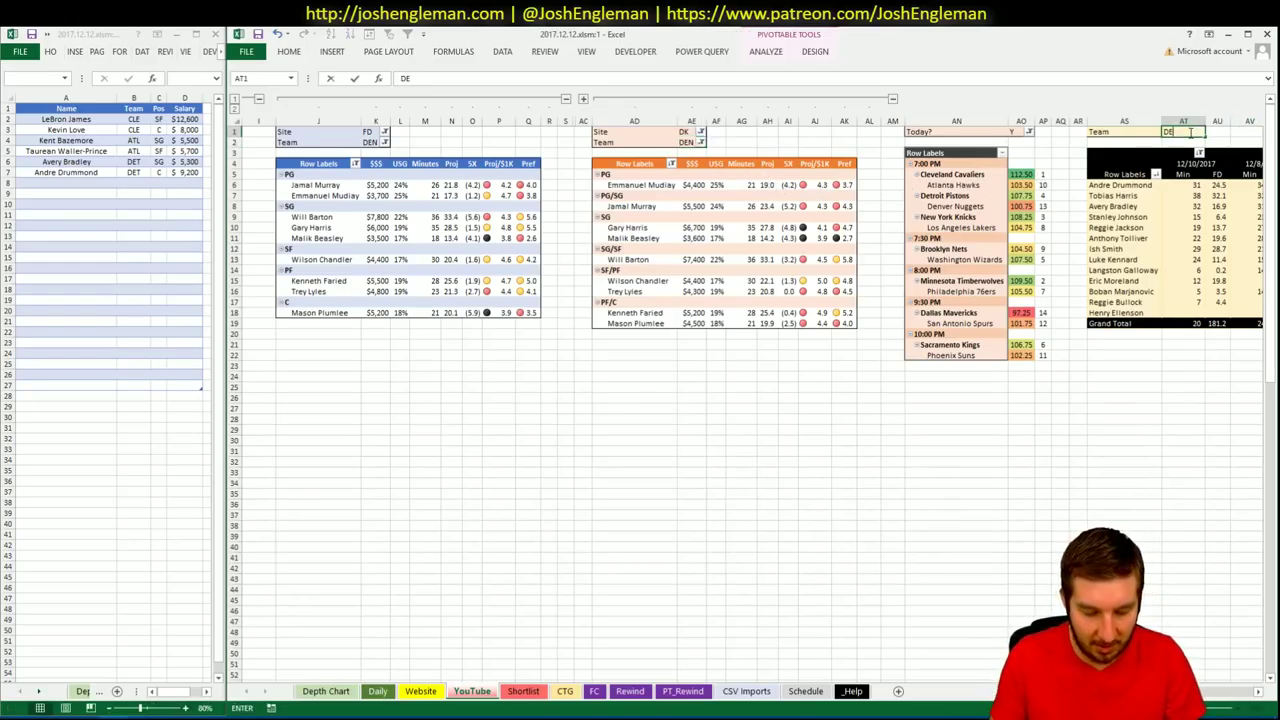
{"action": "key", "text": "Return"}
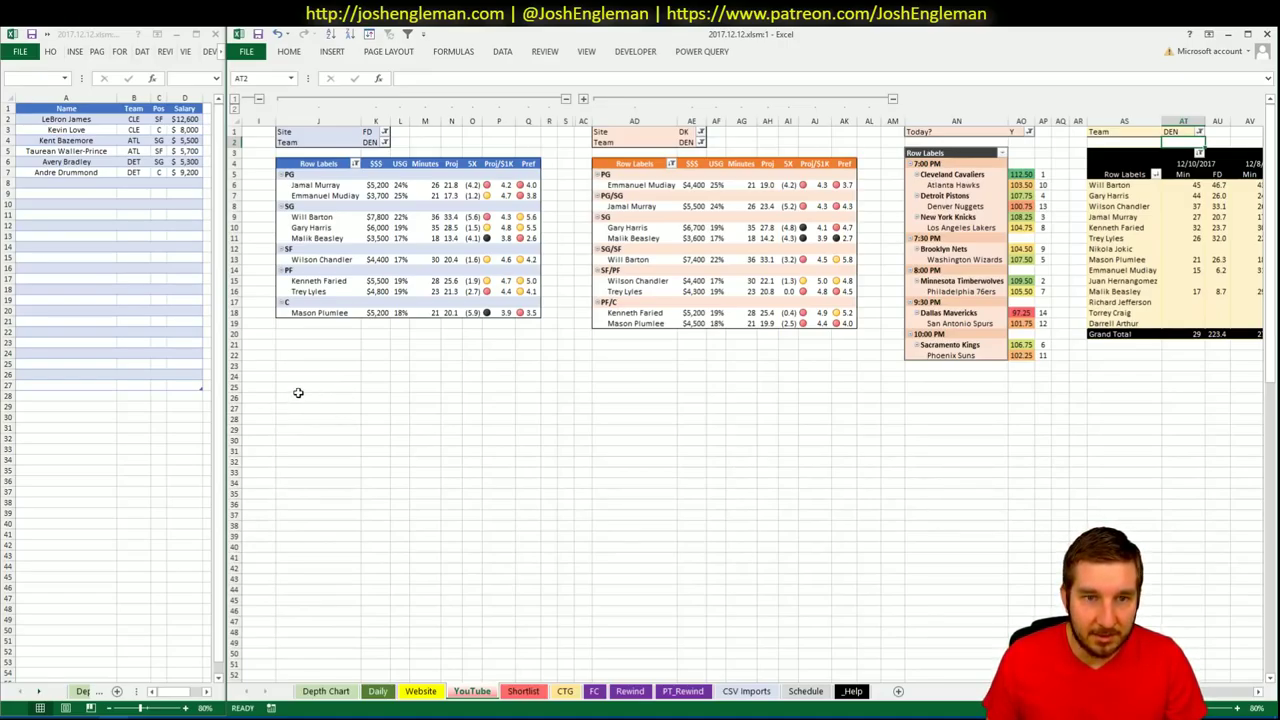
Switch to FantasyCruncher, list only shooting guards, and review the game logs of Gary Harris and Will Barton
{"action": "key", "text": "alt+Tab"}
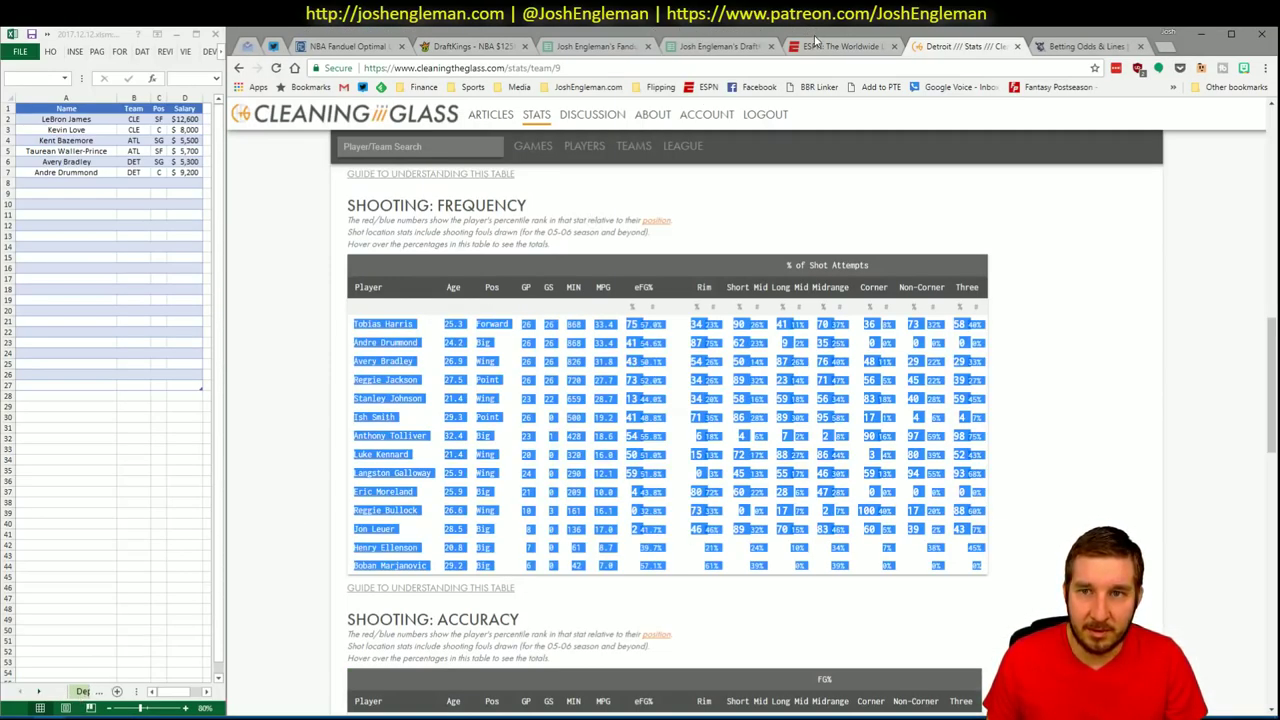
{"action": "left_click", "coordinate": [348, 48]}
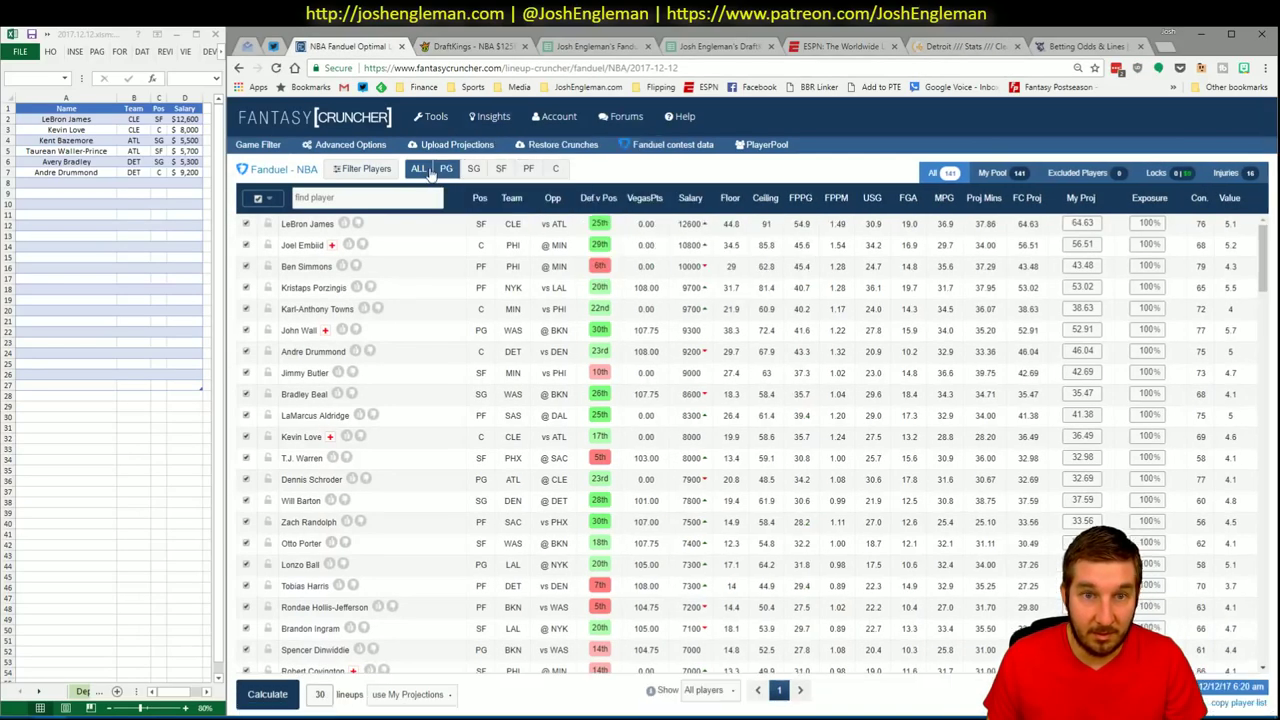
{"action": "left_click", "coordinate": [473, 170]}
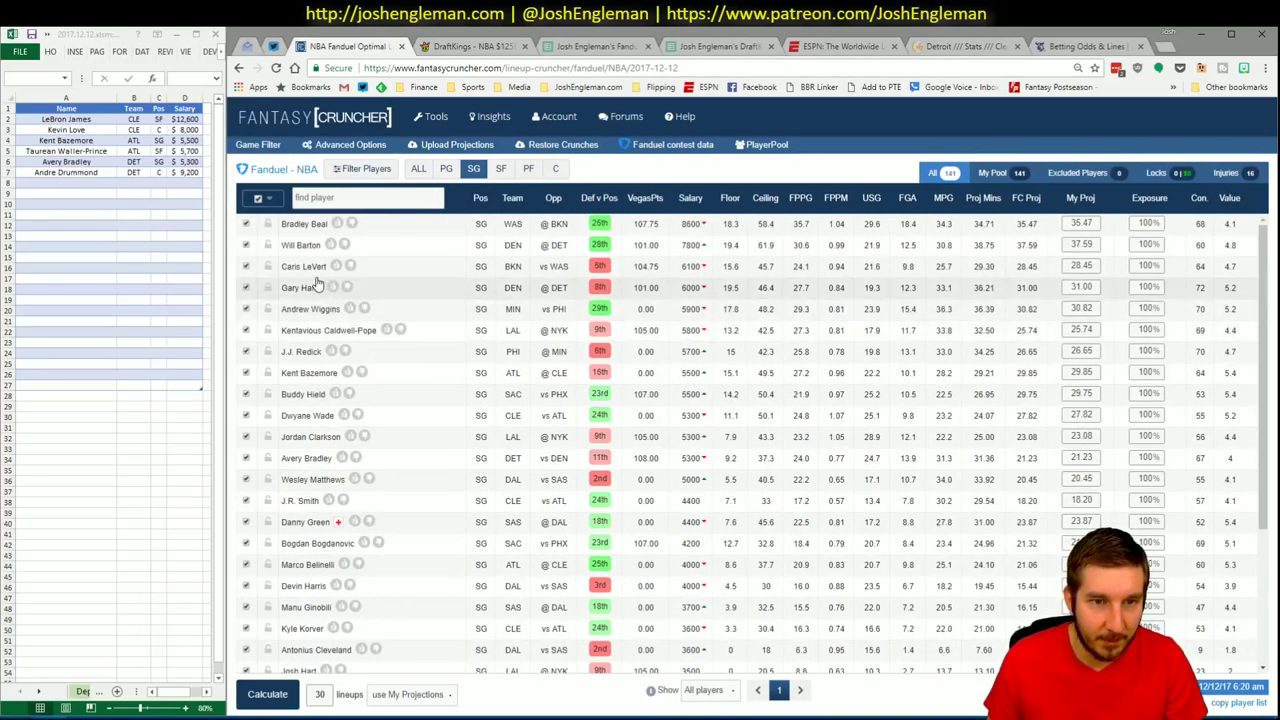
{"action": "left_click", "coordinate": [310, 288]}
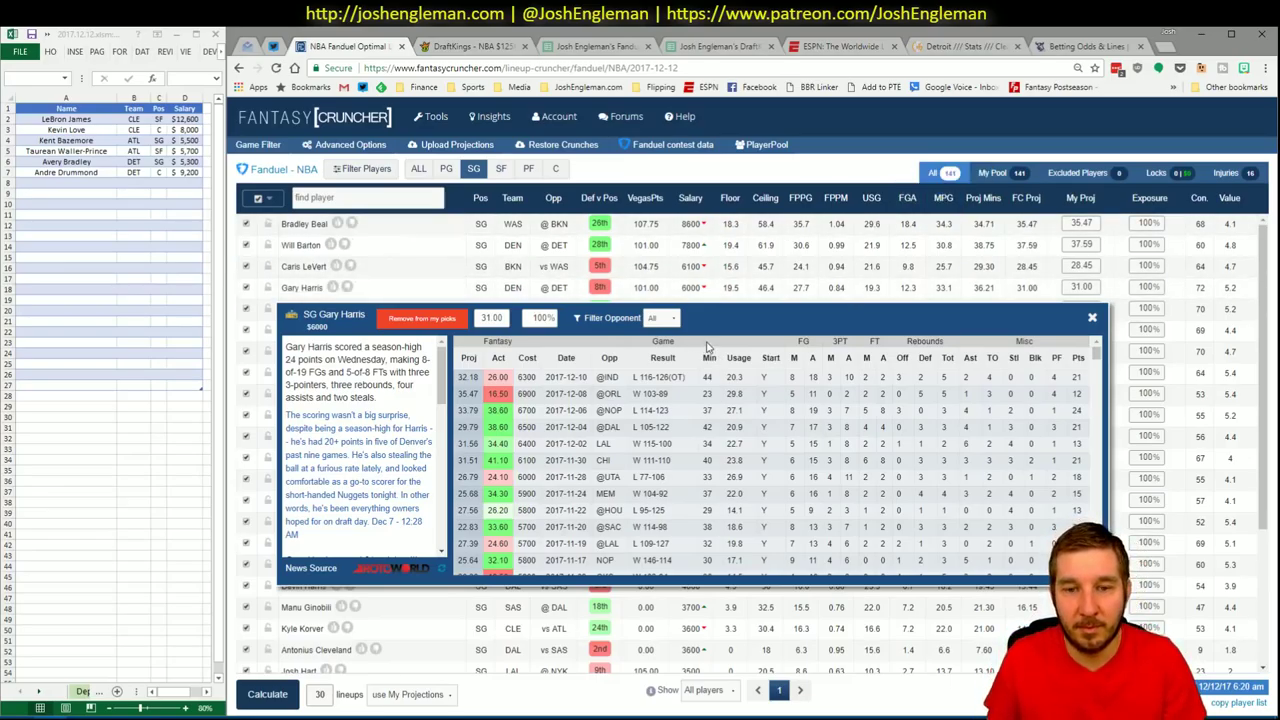
{"action": "left_click", "coordinate": [1092, 317]}
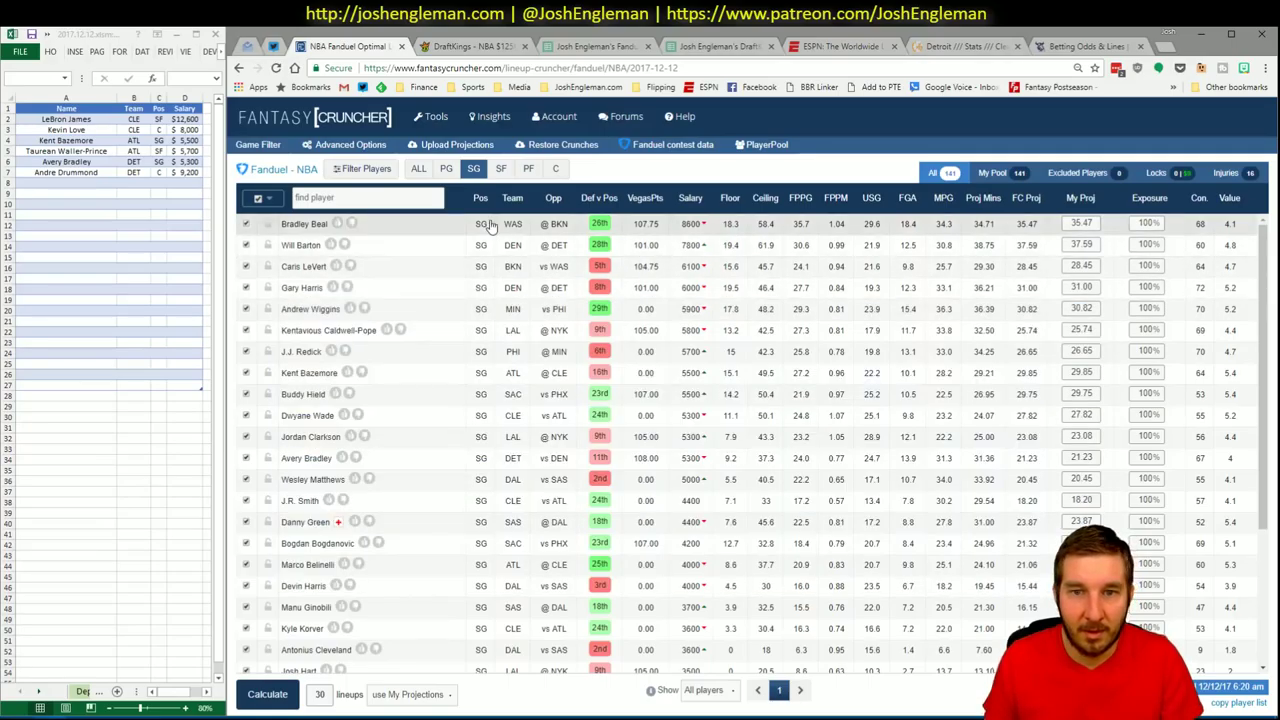
{"action": "left_click", "coordinate": [301, 245]}
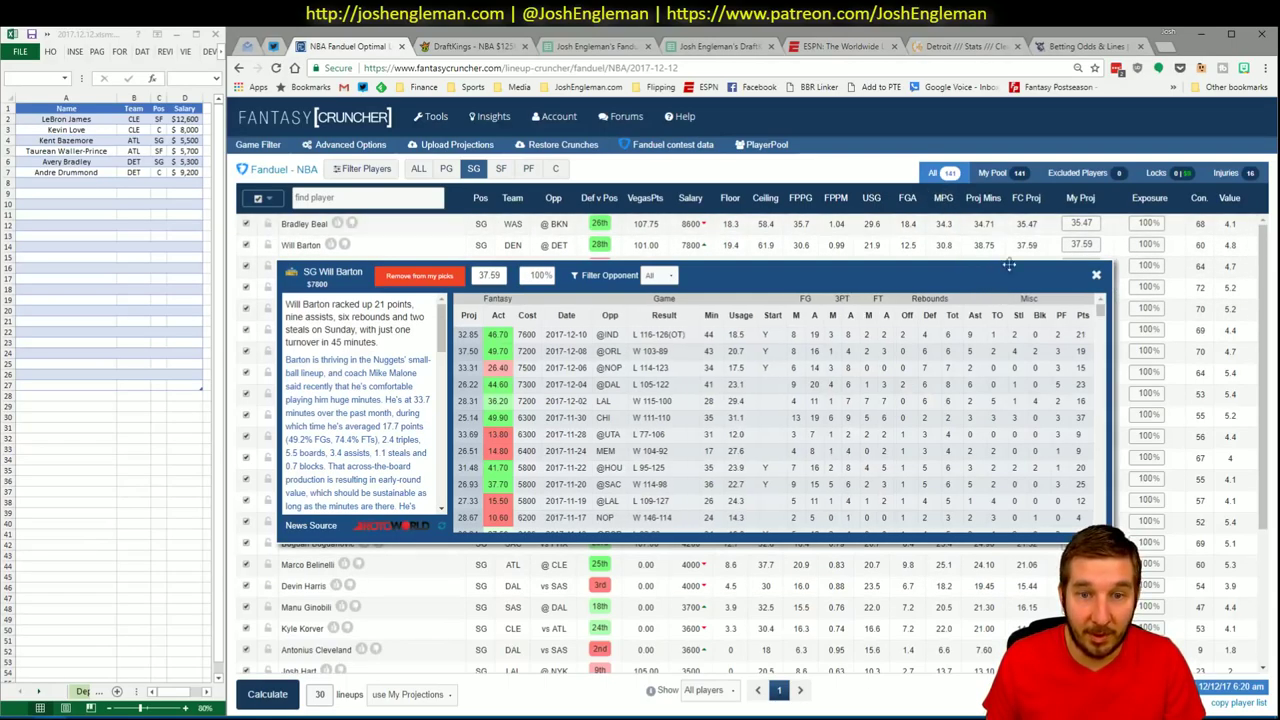
{"action": "left_click", "coordinate": [1096, 276]}
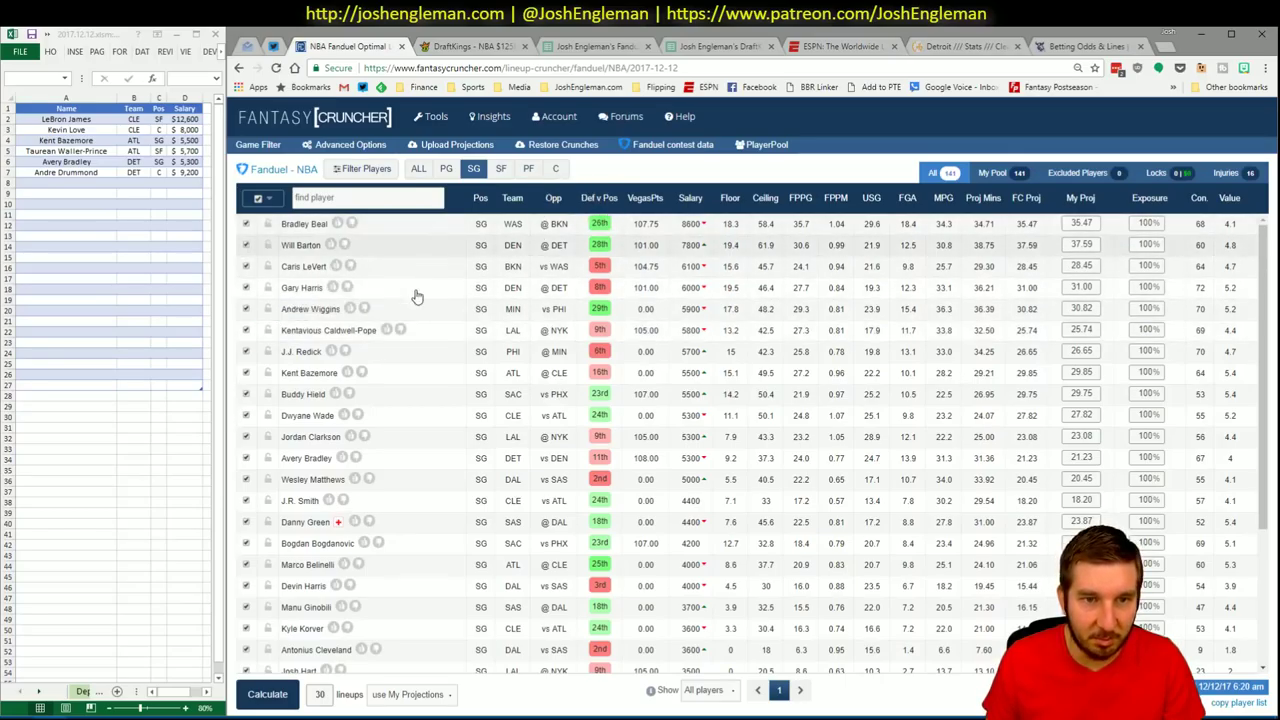
Return to Excel and check Denver's players on the Daily sheet and their projections on the YouTube sheet
{"action": "key", "text": "alt+Tab"}
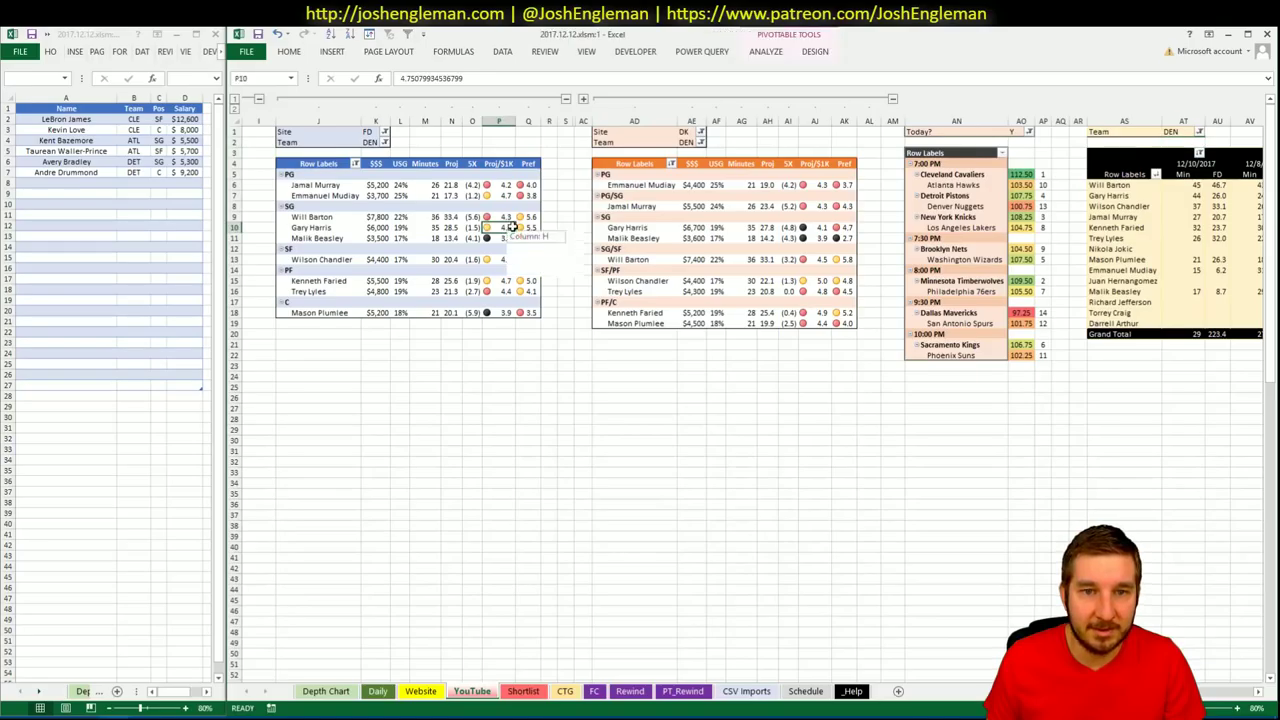
{"action": "left_click", "coordinate": [420, 691]}
{"action": "scroll", "coordinate": [1090, 448], "scroll_direction": "up", "scroll_amount": 8}
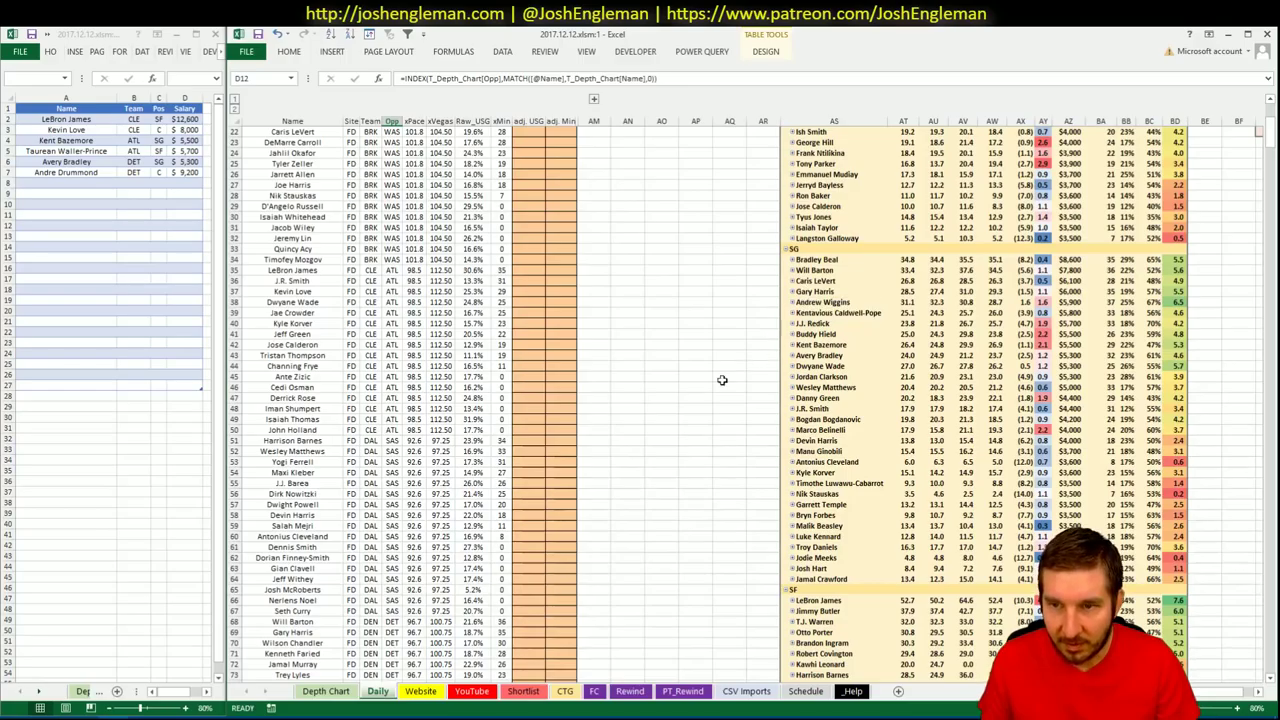
{"action": "key", "text": "alt+Tab"}
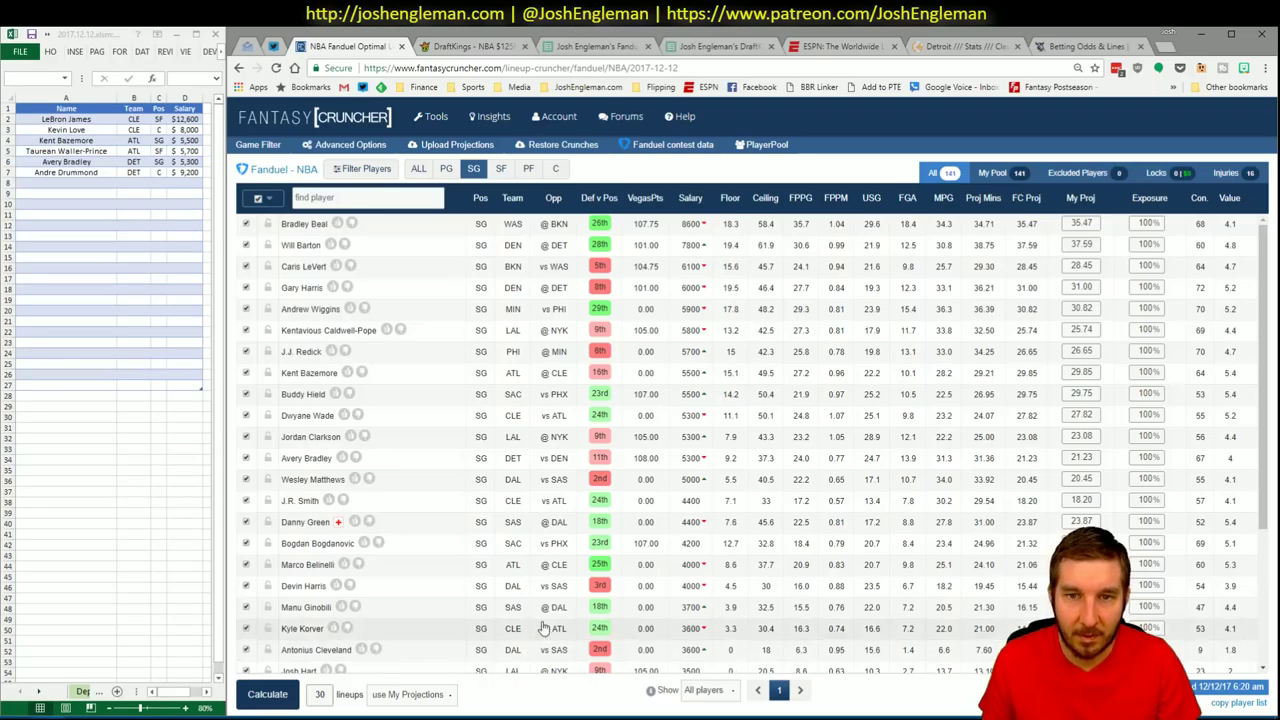
{"action": "mouse_move", "coordinate": [115, 717]}
{"action": "left_click", "coordinate": [119, 680]}
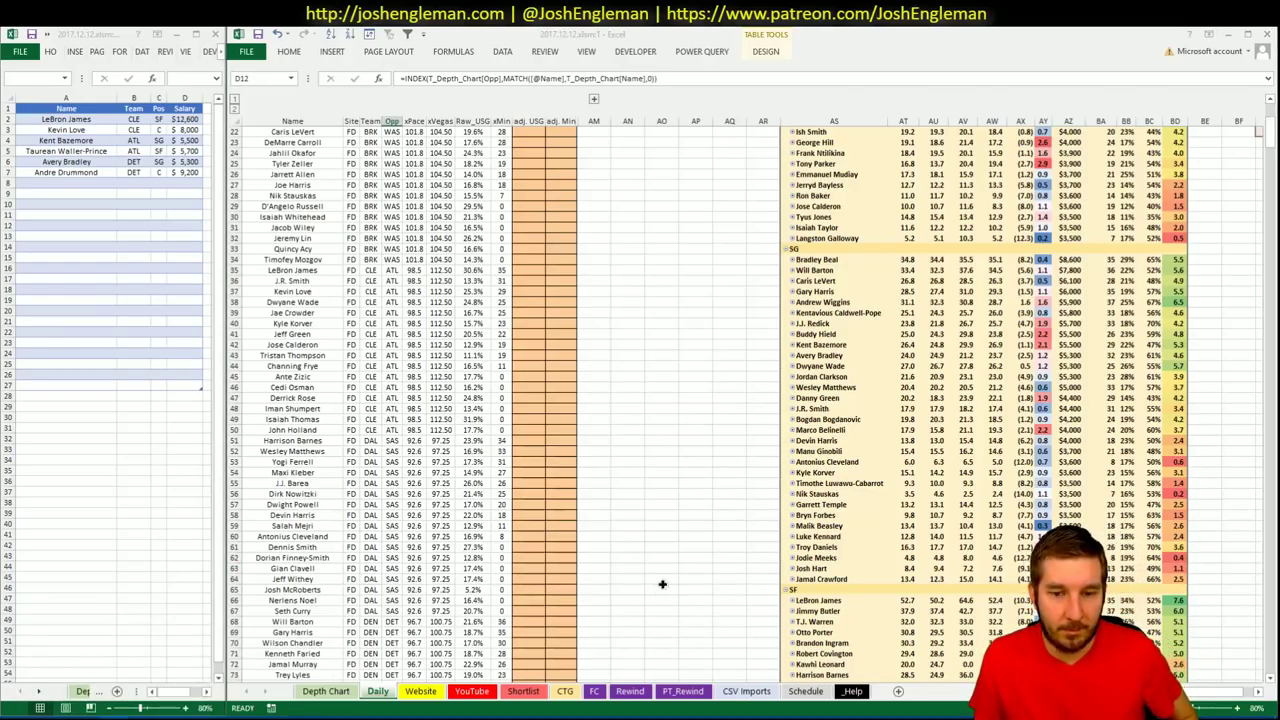
{"action": "left_click", "coordinate": [472, 691]}
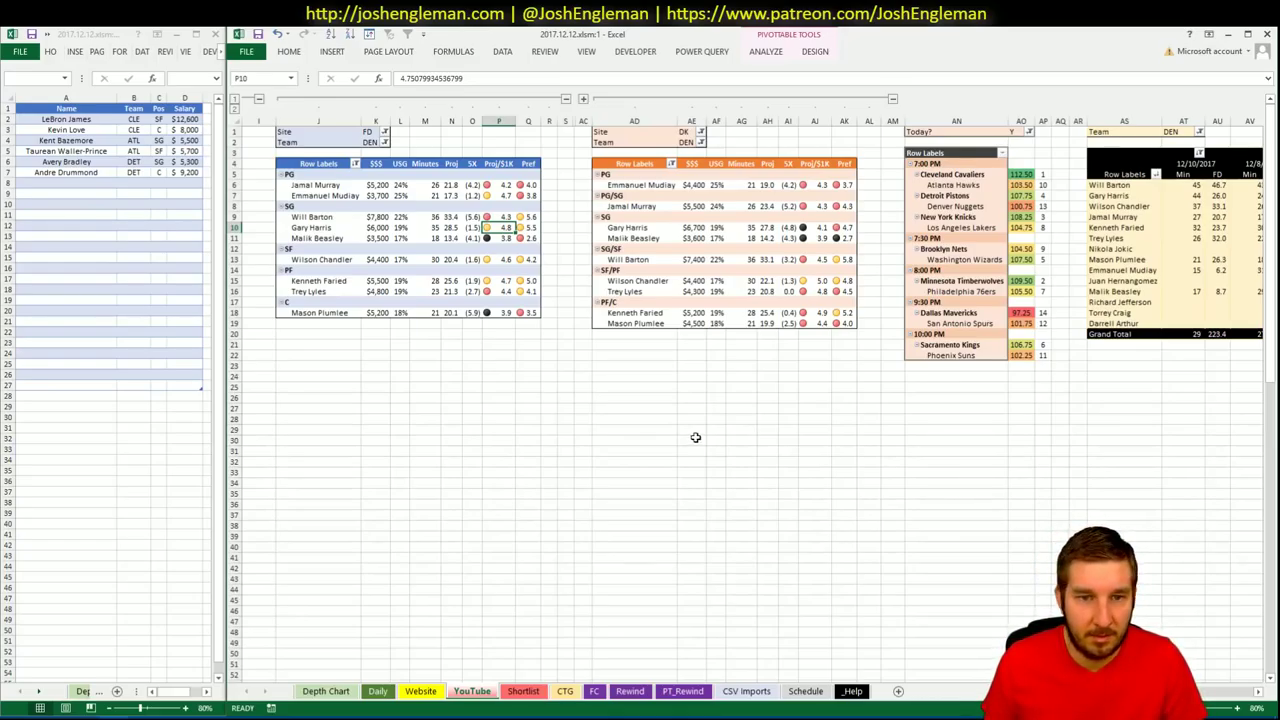
Switch to Cleaning the Glass in the browser and open the Denver Nuggets player stats page
{"action": "left_click", "coordinate": [50, 712]}
{"action": "left_click", "coordinate": [960, 46]}
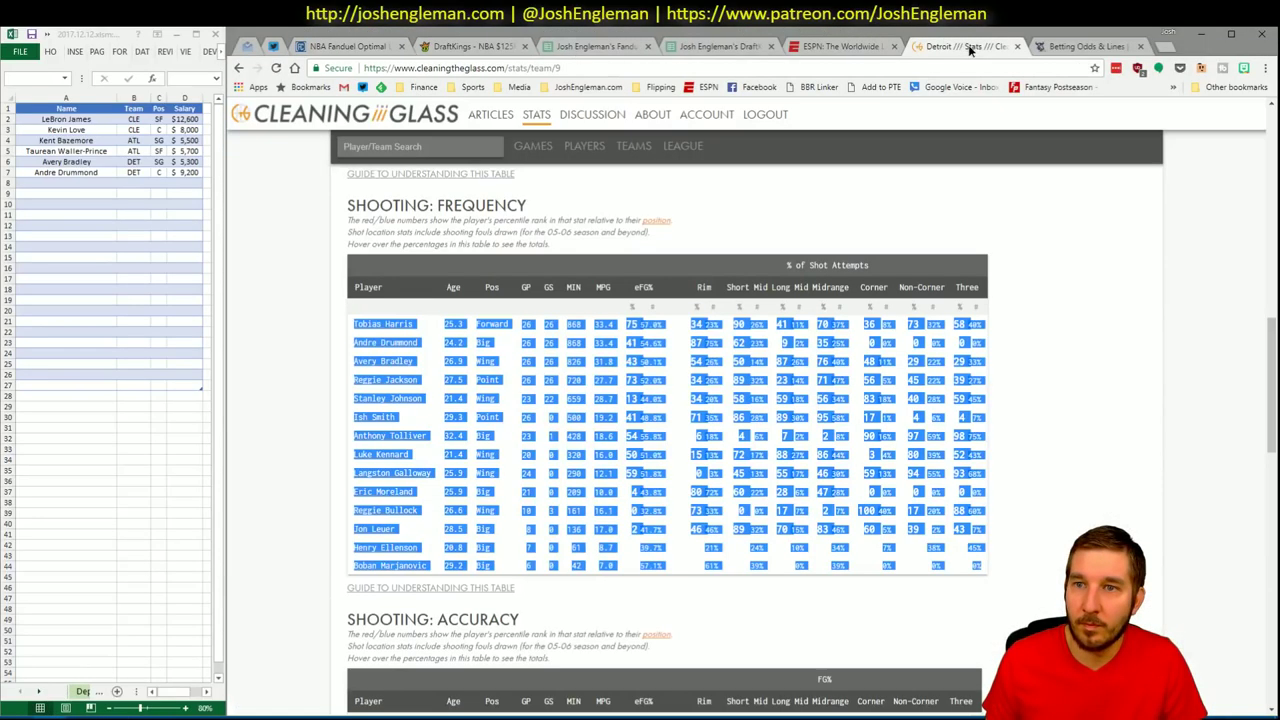
{"action": "left_click", "coordinate": [417, 147]}
{"action": "type", "text": "den"}
{"action": "key", "text": "Down"}
{"action": "key", "text": "Return"}
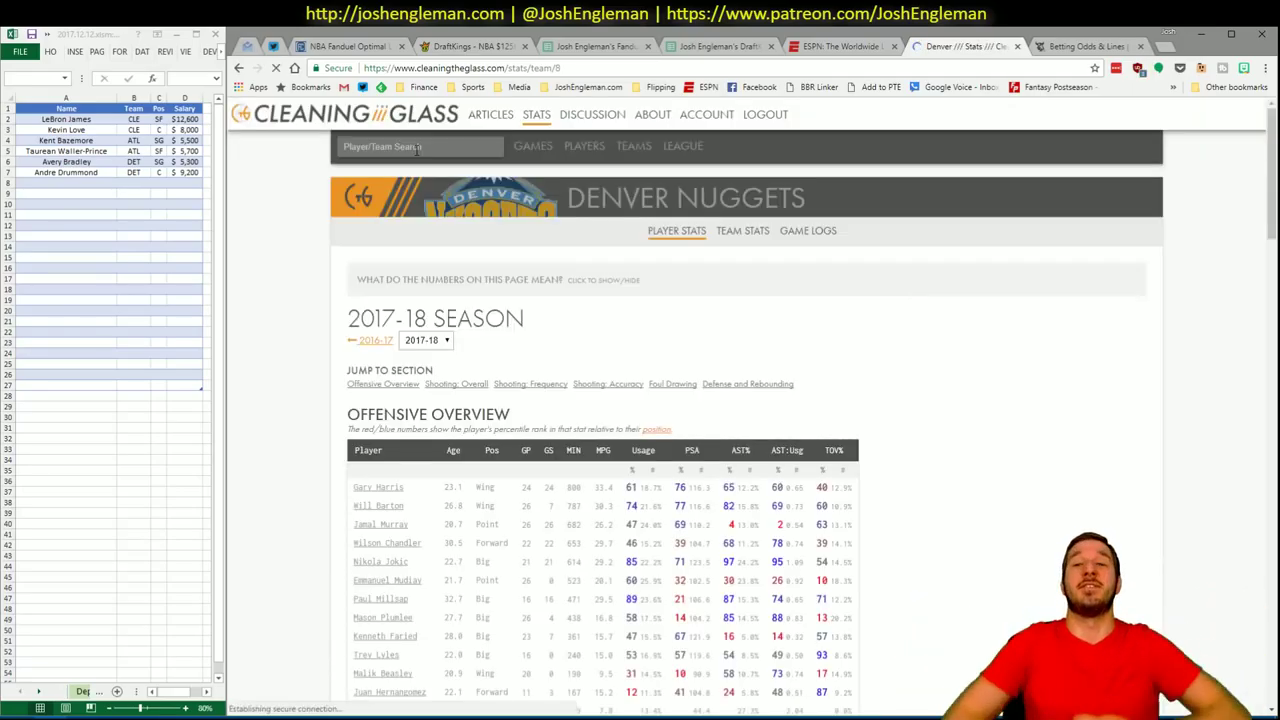
Copy Denver's Shooting: Frequency table, switch back to Excel and load it into the CTG sheet
{"action": "scroll", "coordinate": [529, 383], "scroll_direction": "down", "scroll_amount": 8}
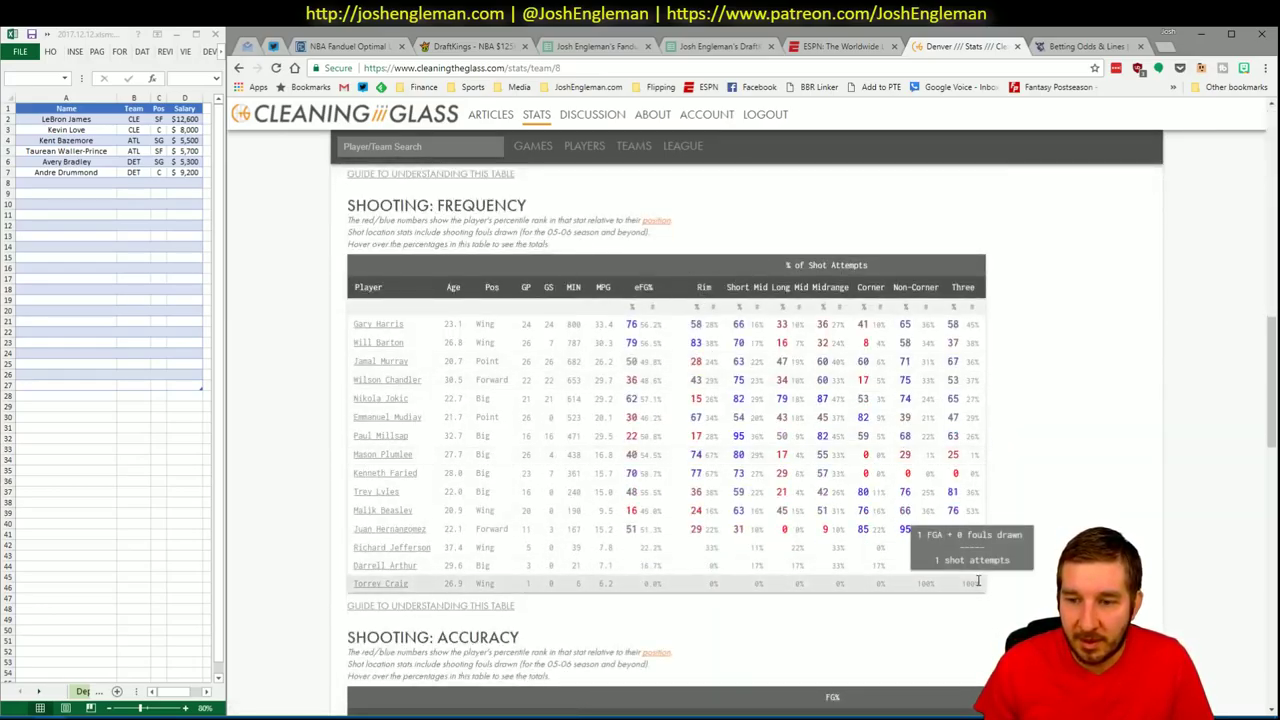
{"action": "left_click_drag", "start_coordinate": [990, 600], "coordinate": [355, 336]}
{"action": "key", "text": "alt+Tab"}
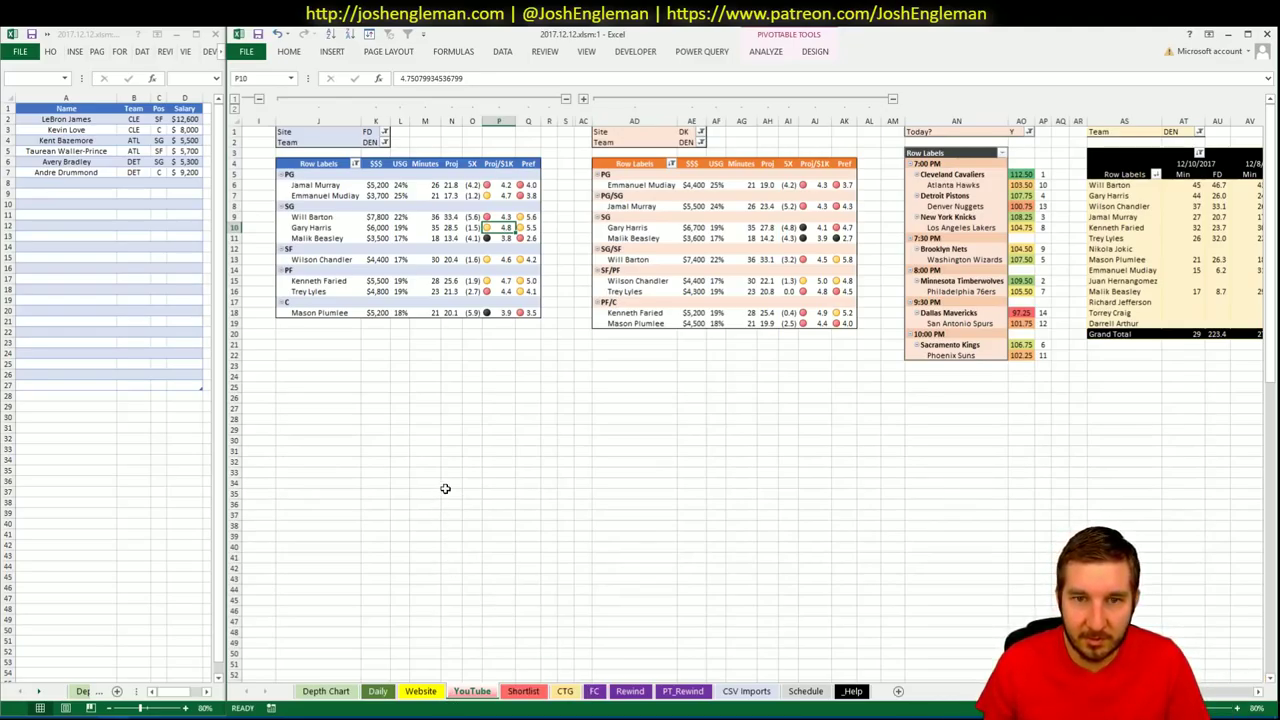
{"action": "left_click", "coordinate": [452, 387]}
{"action": "key", "text": "alt+Tab"}
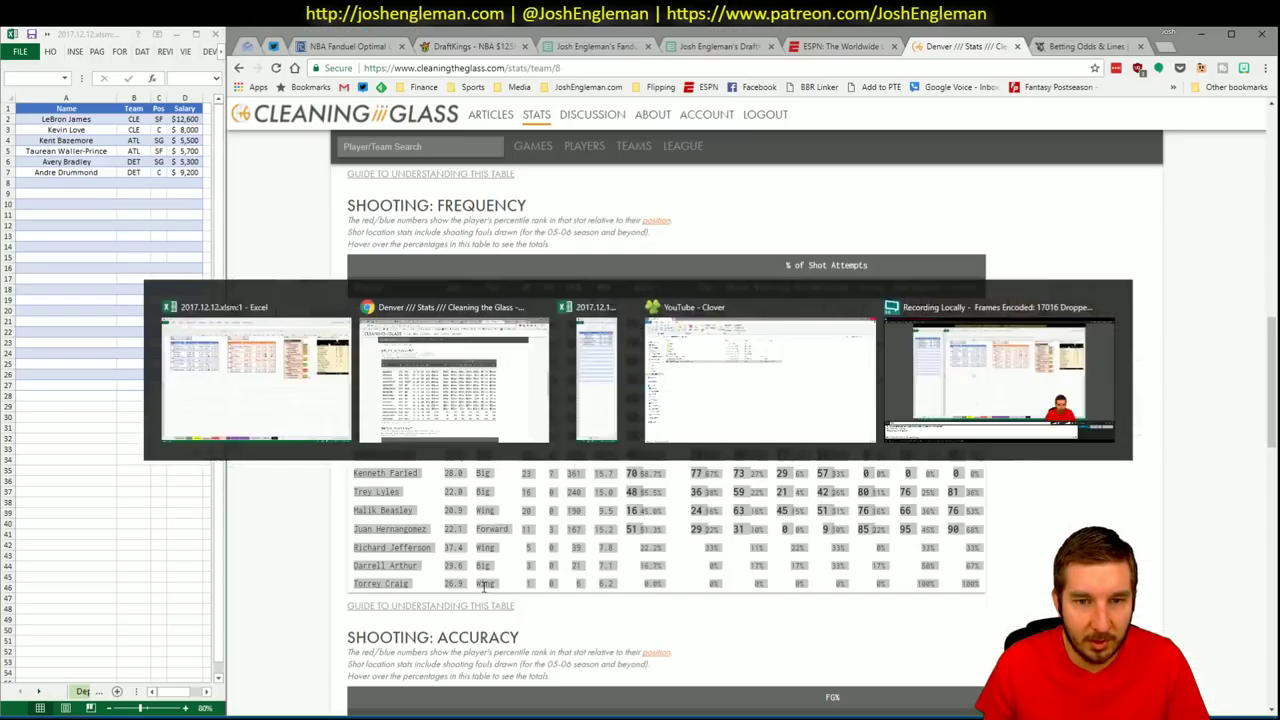
{"action": "key", "text": "alt+Tab"}
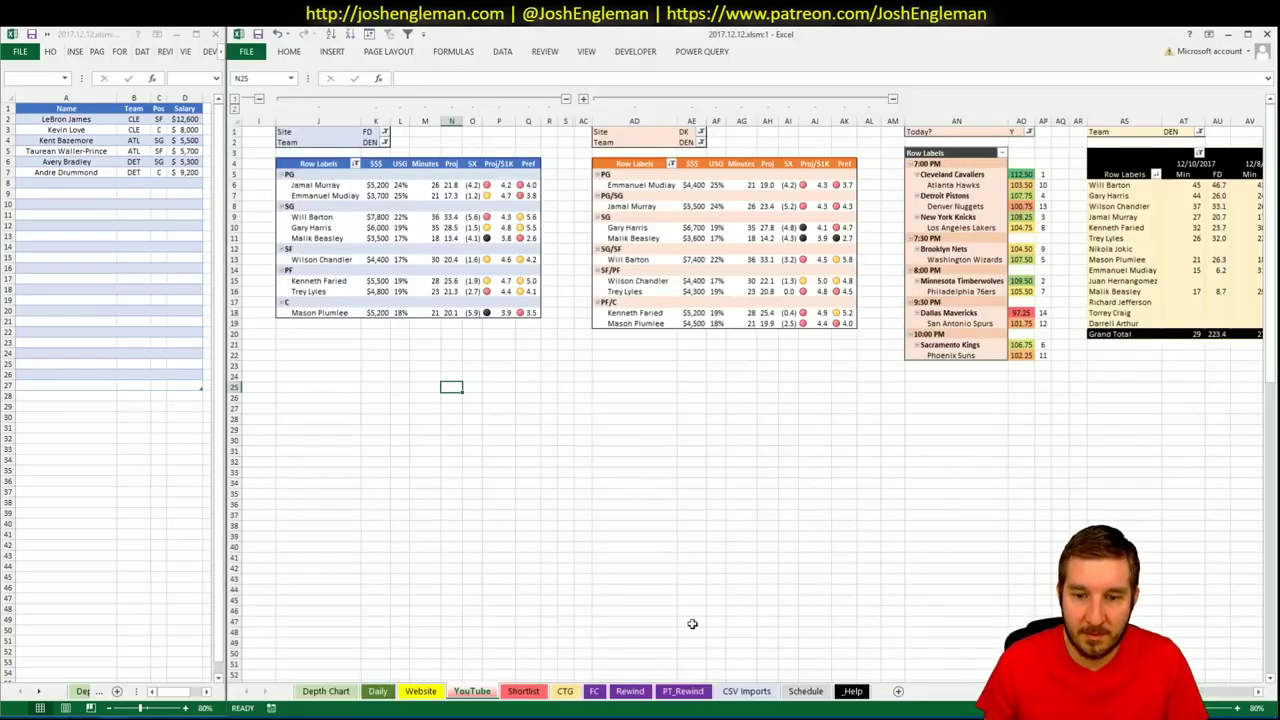
{"action": "left_click", "coordinate": [565, 691]}
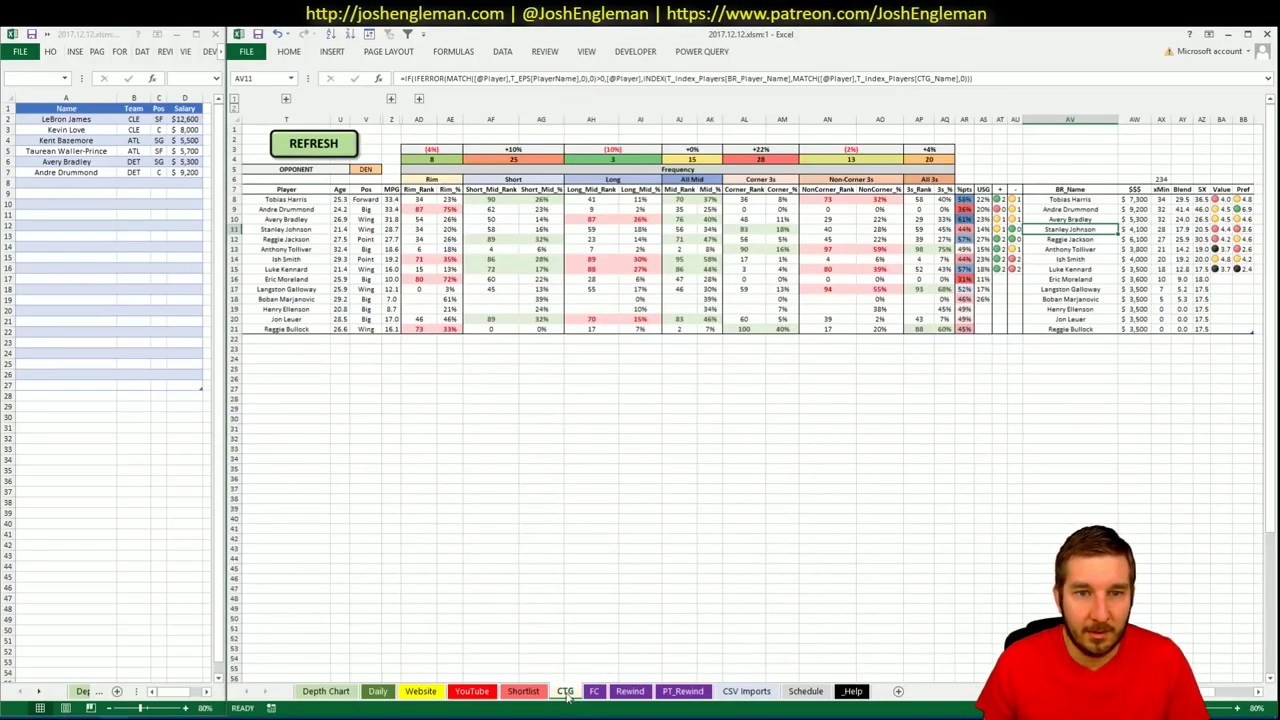
{"action": "left_click", "coordinate": [348, 140]}
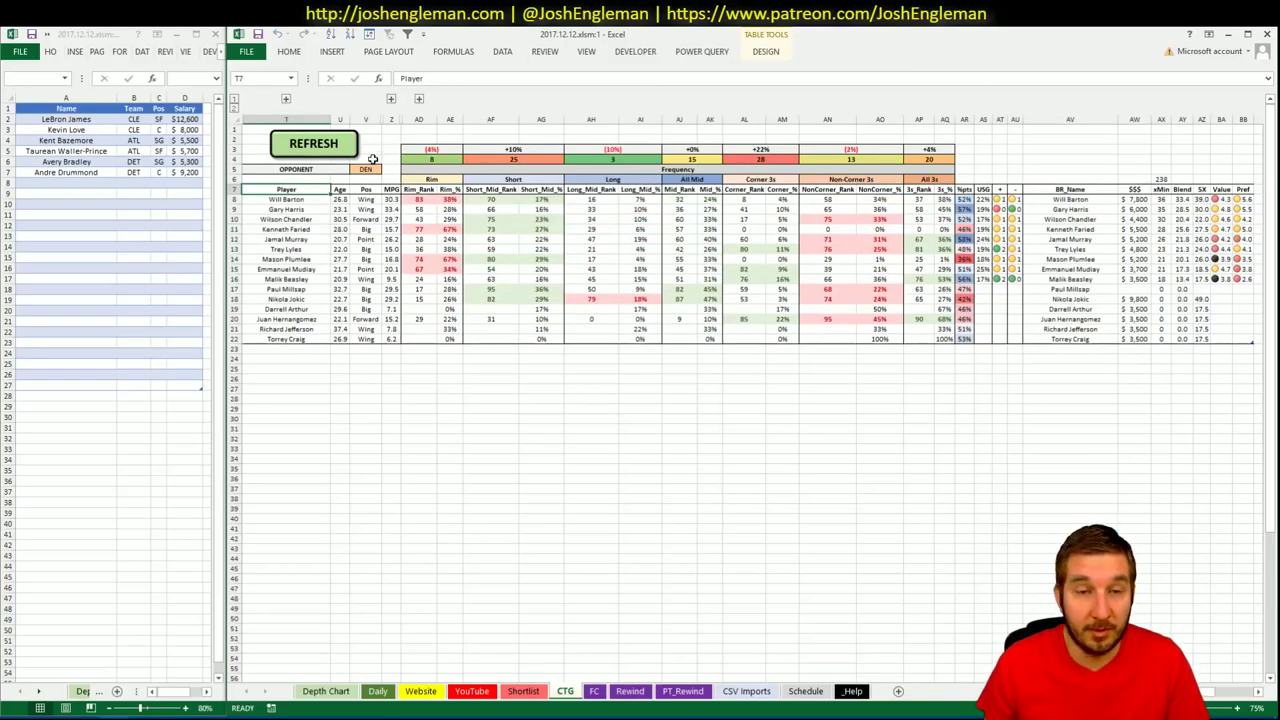
Set the opponent on the CTG sheet to DET for Denver's shot-frequency matchup
{"action": "left_click", "coordinate": [371, 168]}
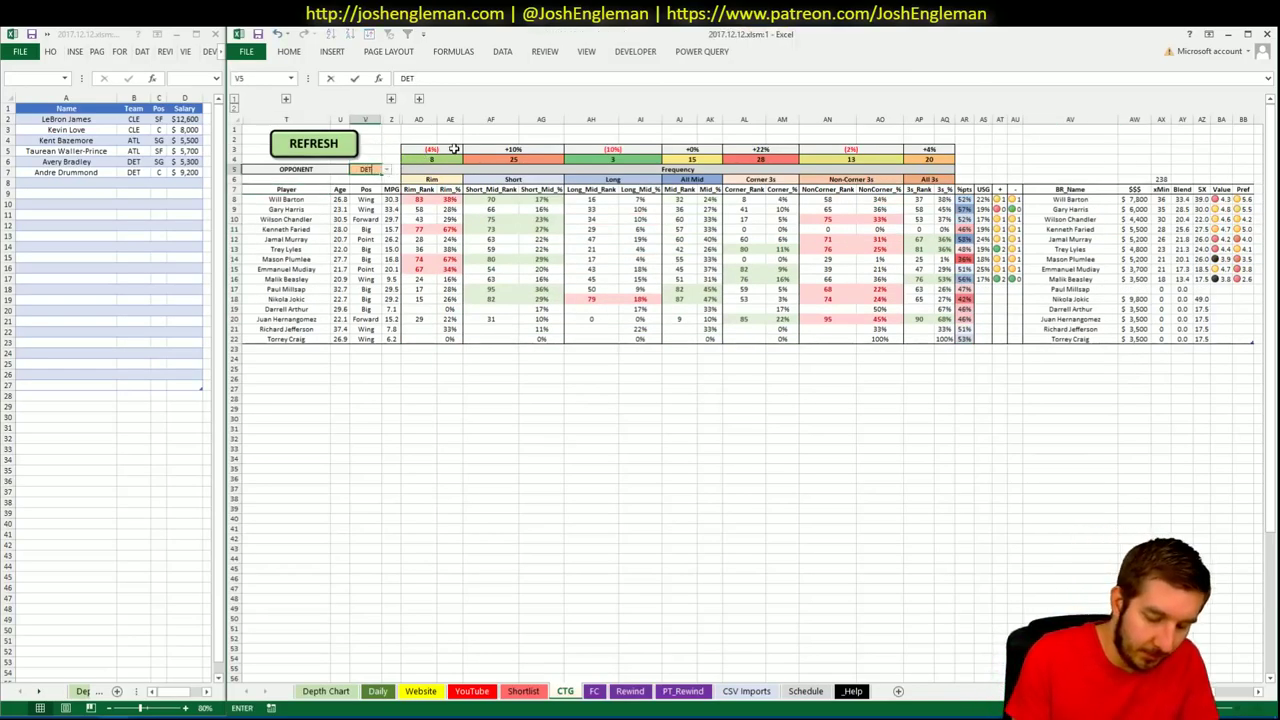
{"action": "type", "text": "DET"}
{"action": "key", "text": "Return"}
{"action": "left_click", "coordinate": [684, 399]}
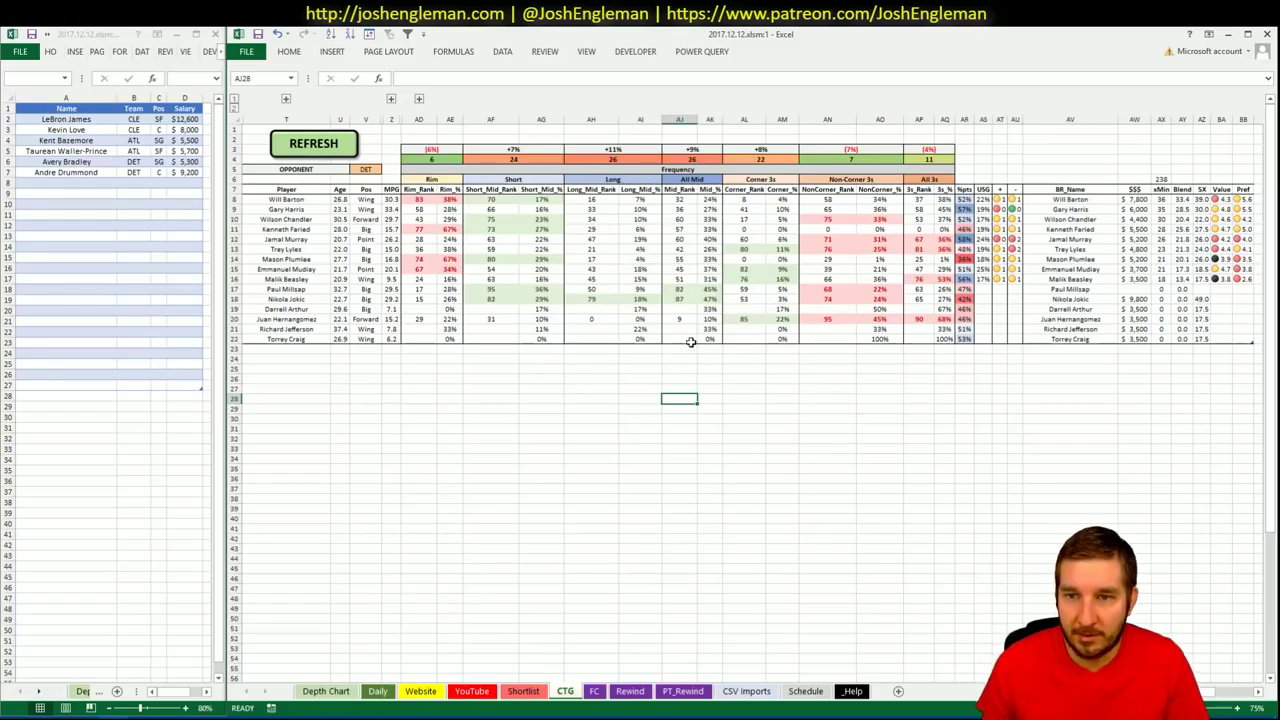
Add Gary Harris below Andre Drummond in the separate Name list
{"action": "left_click", "coordinate": [86, 183]}
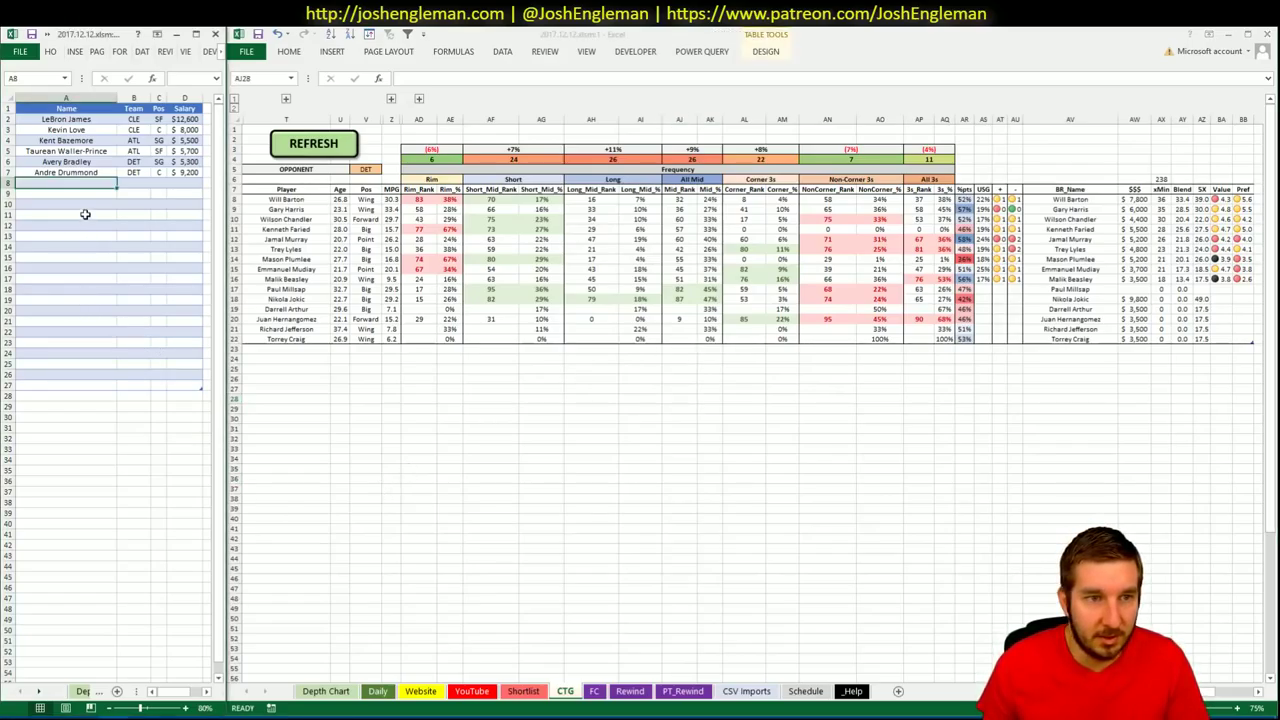
{"action": "type", "text": "Gary Harris"}
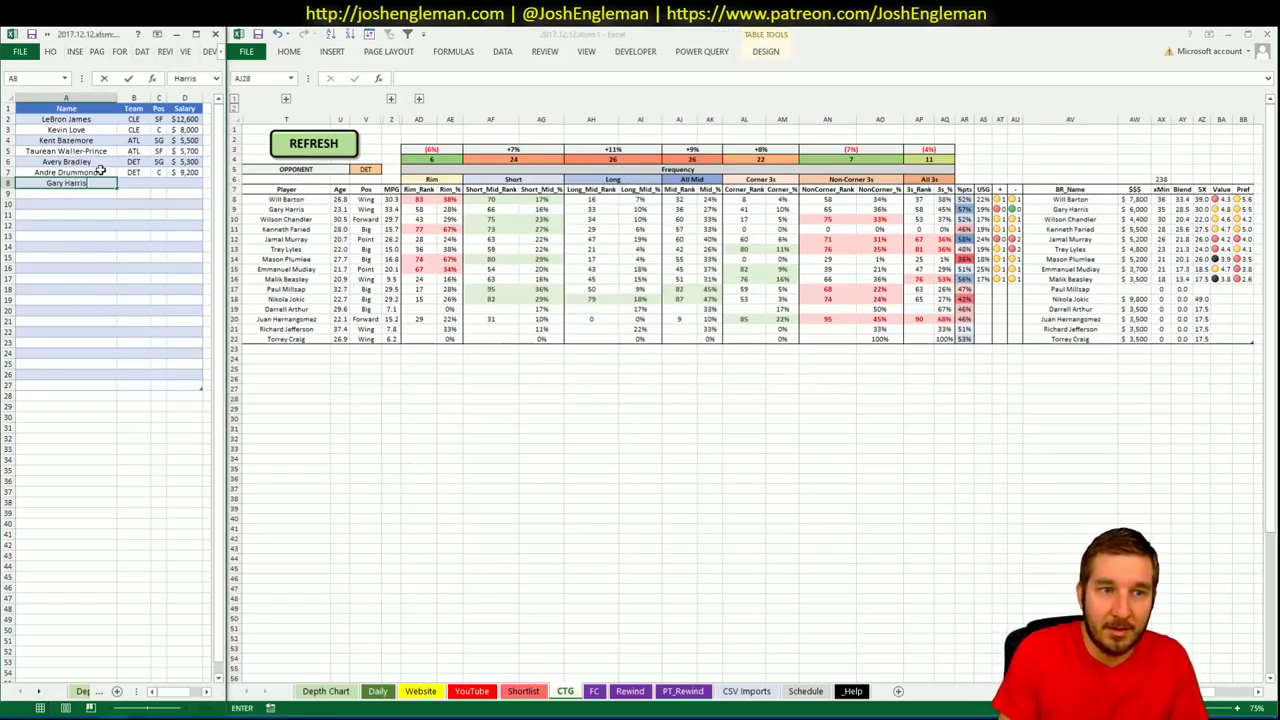
{"action": "key", "text": "Return"}
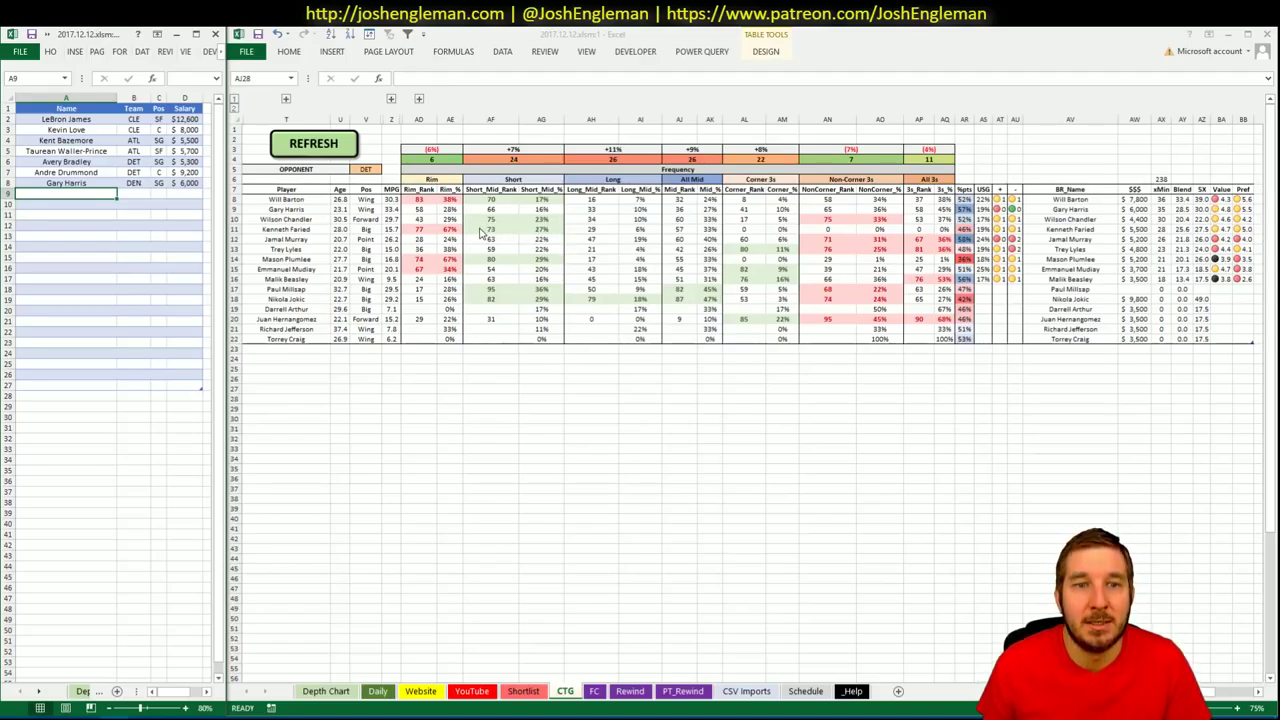
Review Denver's projections and recent game log on the YouTube sheet
{"action": "key", "text": "alt+Tab"}
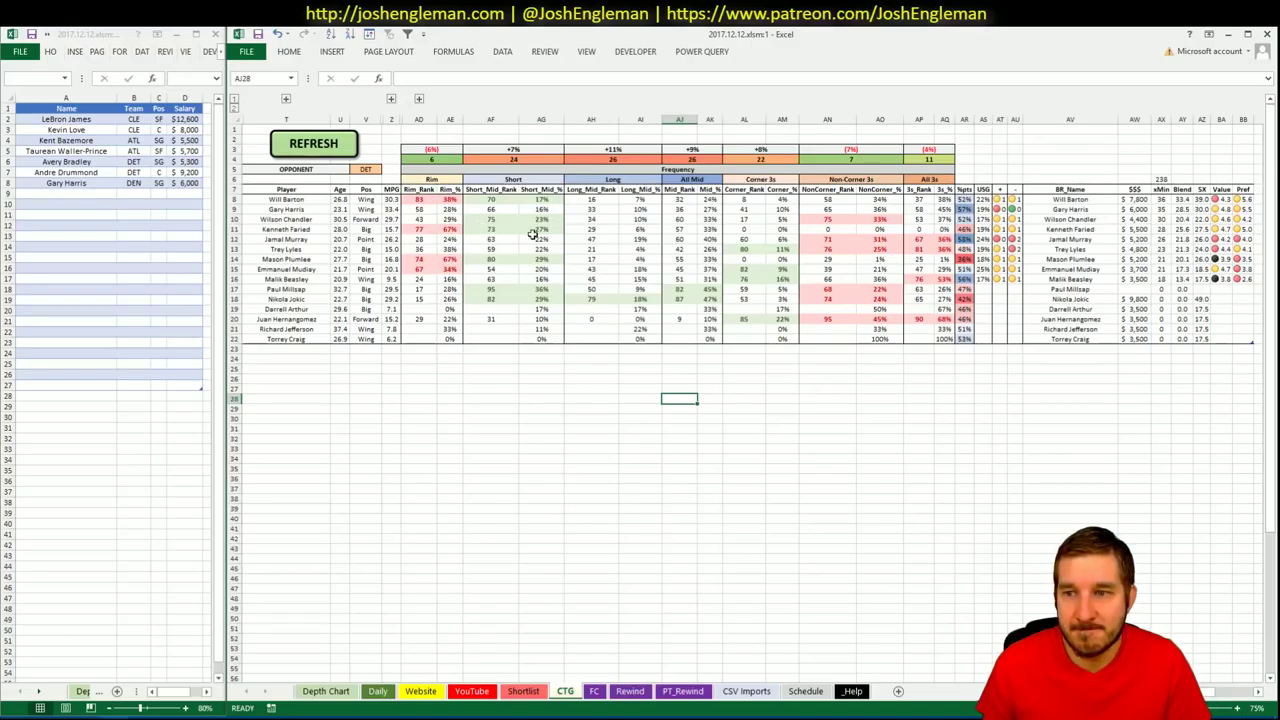
{"action": "left_click", "coordinate": [472, 691]}
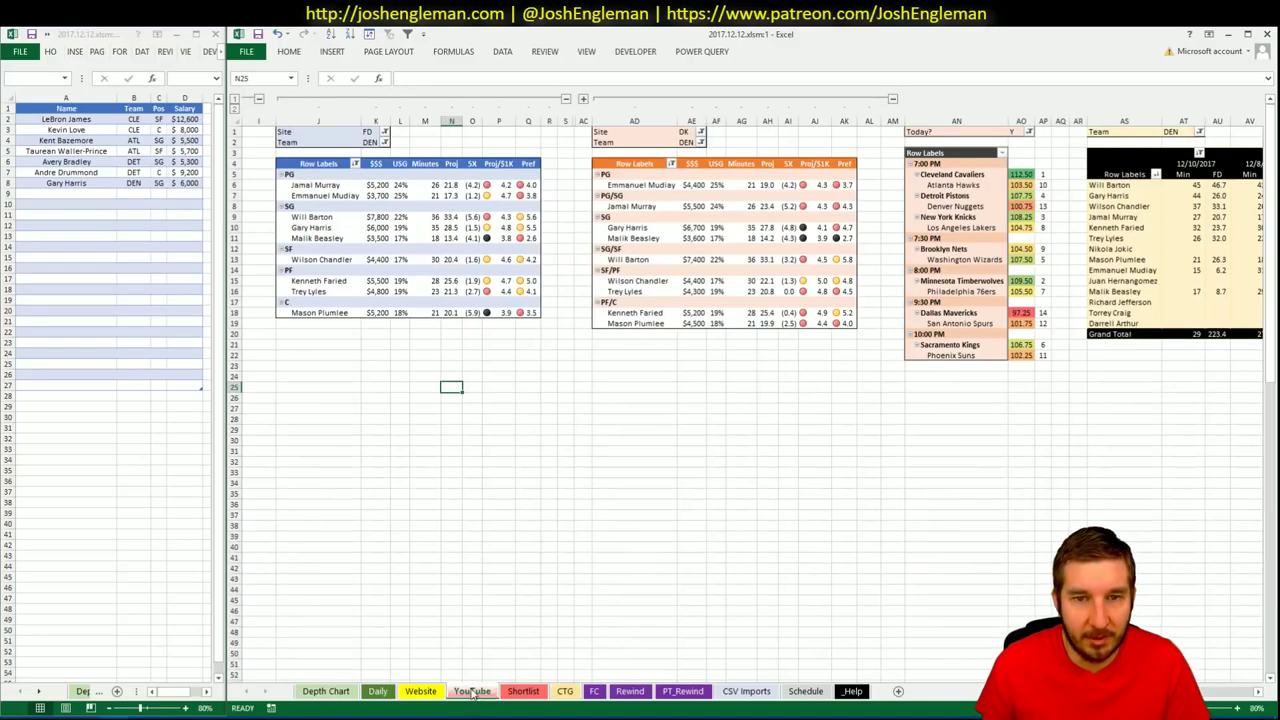
{"action": "left_click", "coordinate": [582, 568]}
{"action": "scroll", "coordinate": [640, 400], "scroll_direction": "right", "scroll_amount": 2}
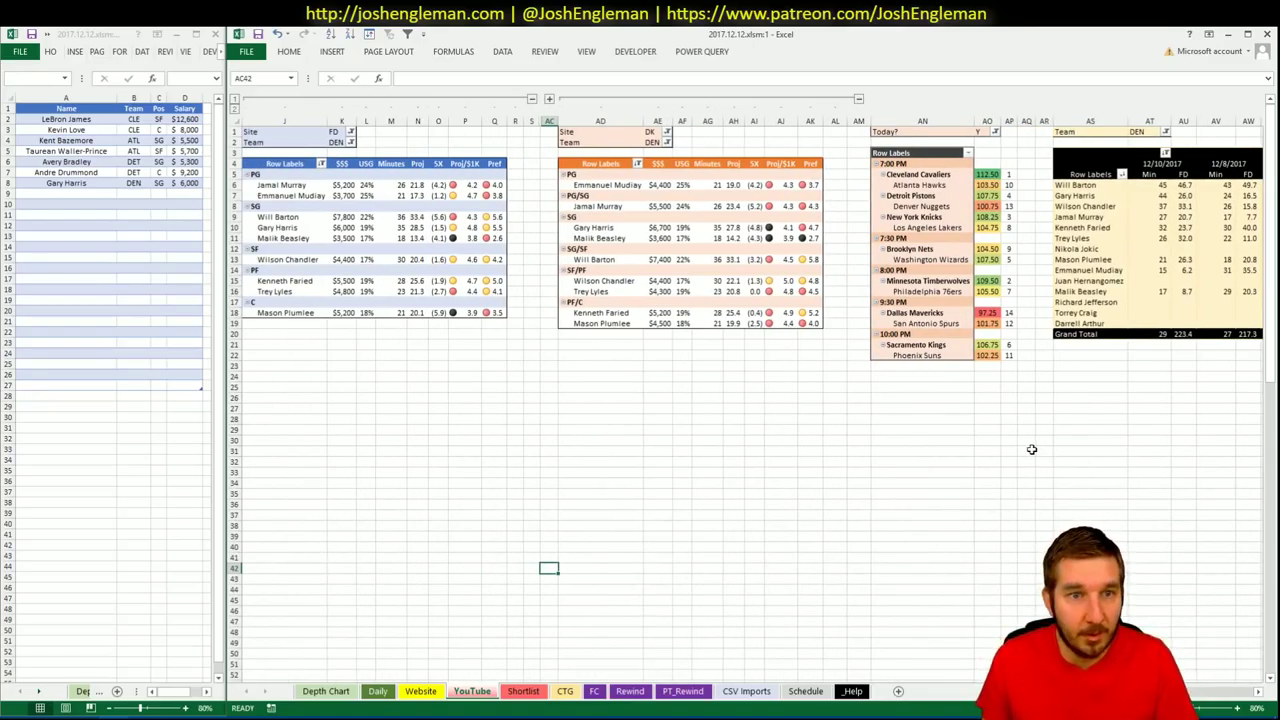
Compare the Denver players' FD and DK projections with their minutes and FD points across the recent games
{"action": "scroll", "coordinate": [640, 400], "scroll_direction": "right", "scroll_amount": 10}
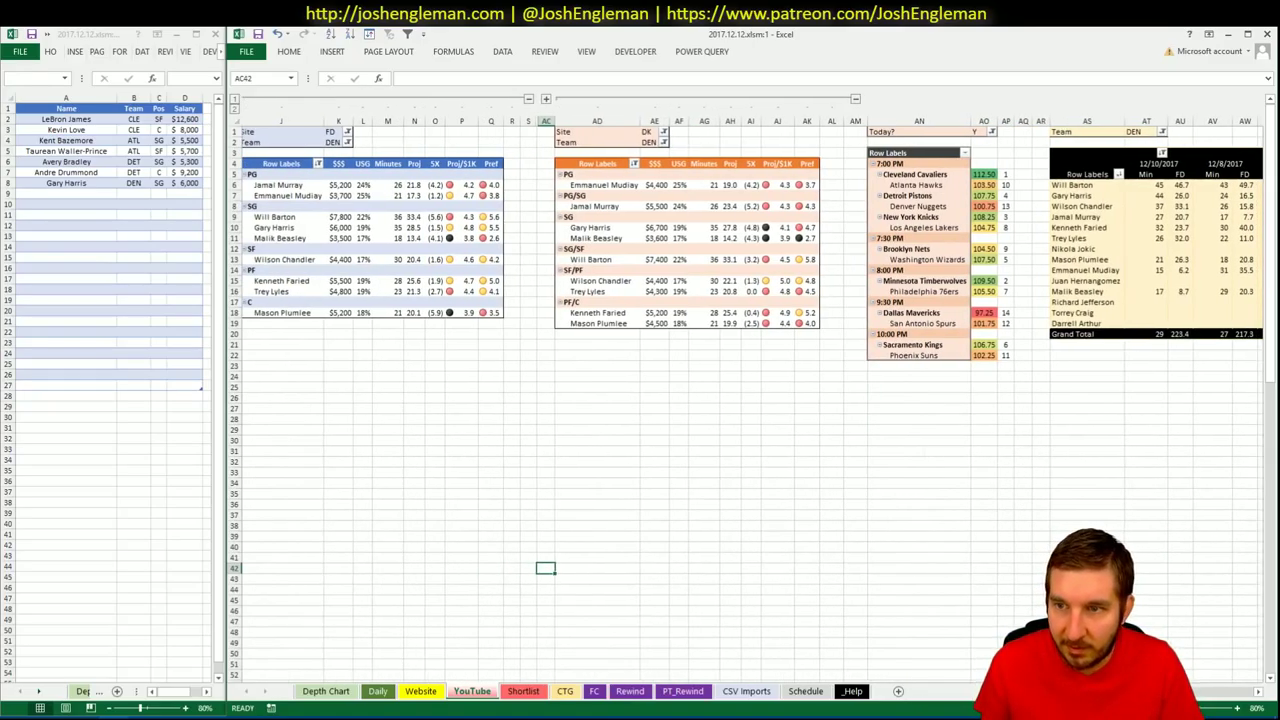
{"action": "scroll", "coordinate": [640, 400], "scroll_direction": "right", "scroll_amount": 1}
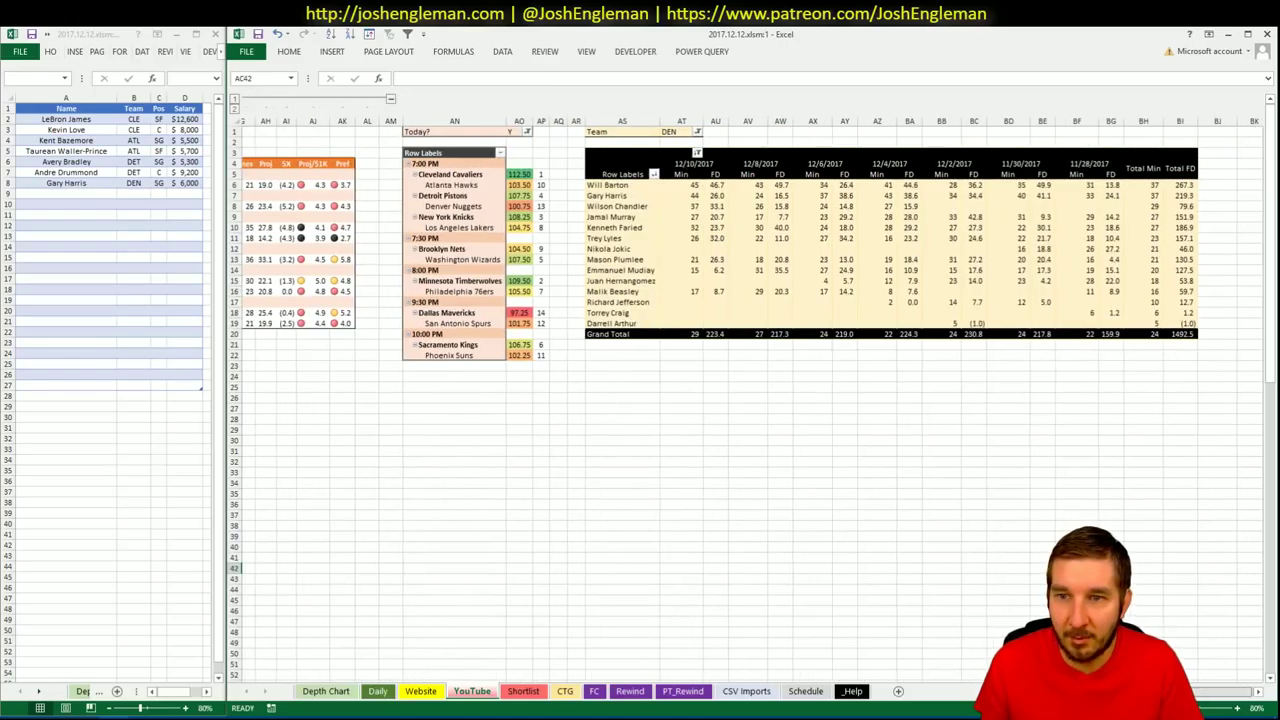
{"action": "scroll", "coordinate": [640, 400], "scroll_direction": "left", "scroll_amount": 20}
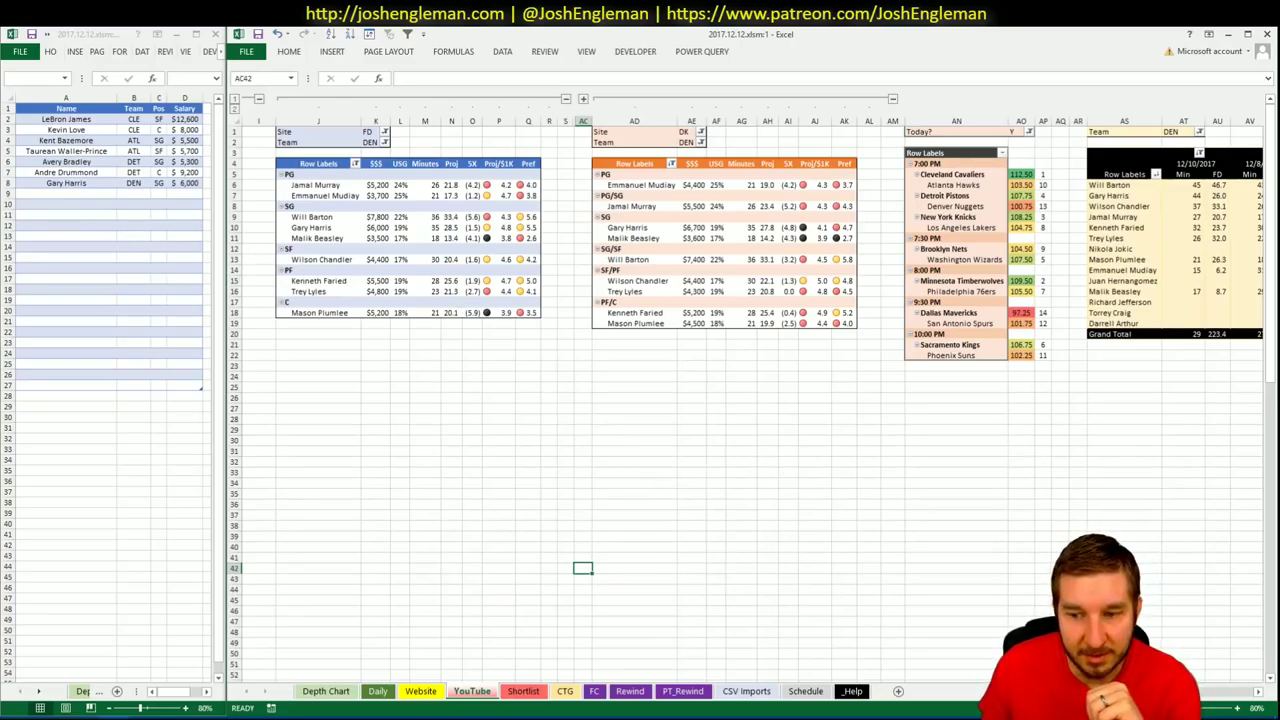
{"action": "scroll", "coordinate": [750, 400], "scroll_direction": "right", "scroll_amount": 7}
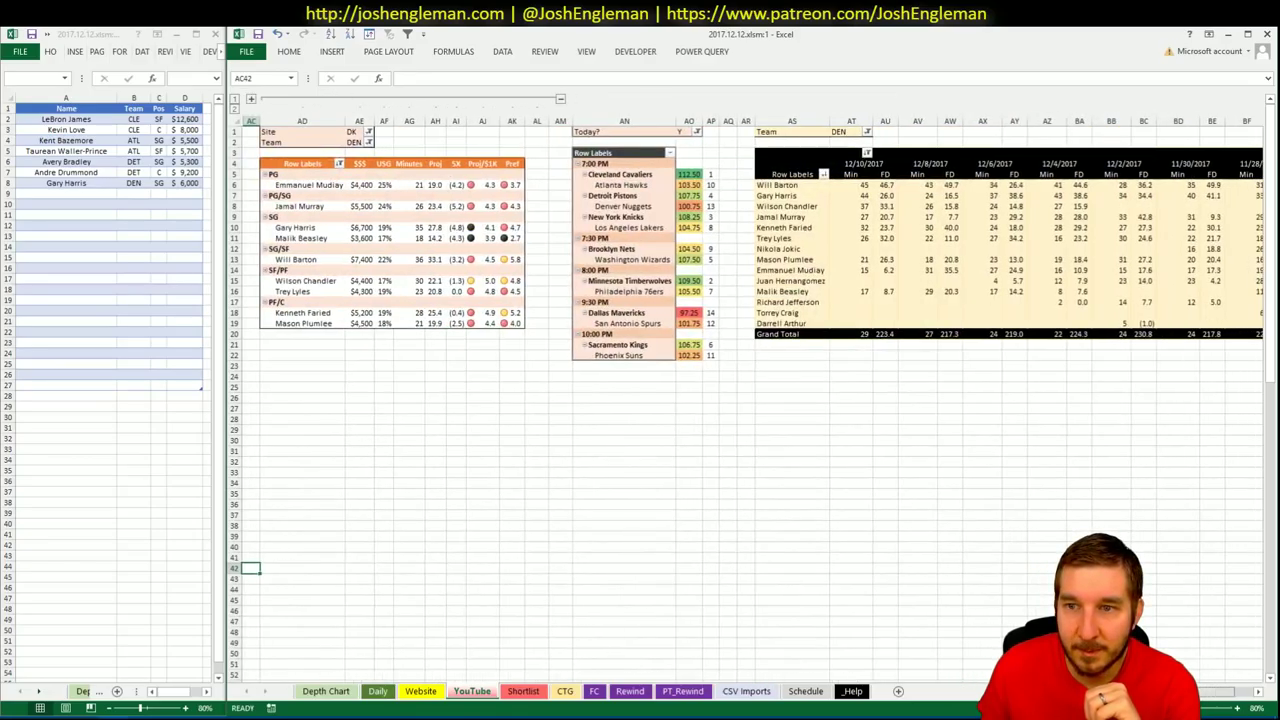
{"action": "scroll", "coordinate": [750, 400], "scroll_direction": "right", "scroll_amount": 4}
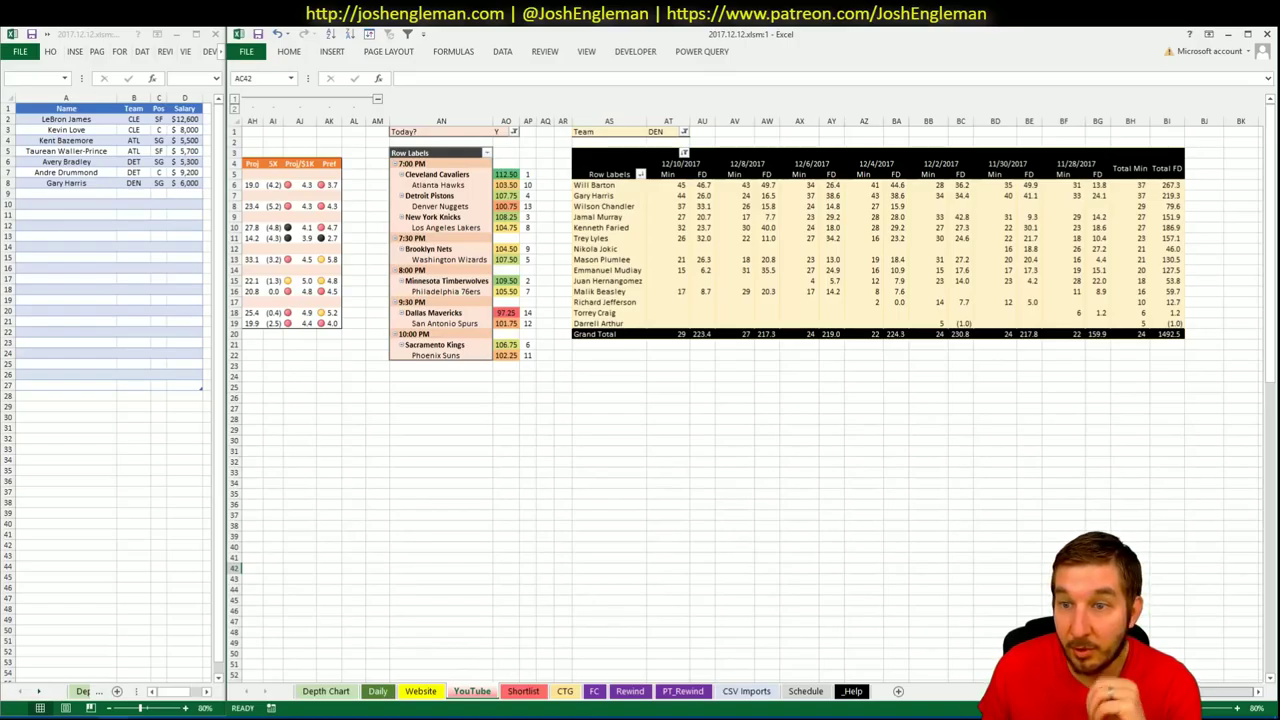
{"action": "scroll", "coordinate": [803, 604], "scroll_direction": "left", "scroll_amount": 15}
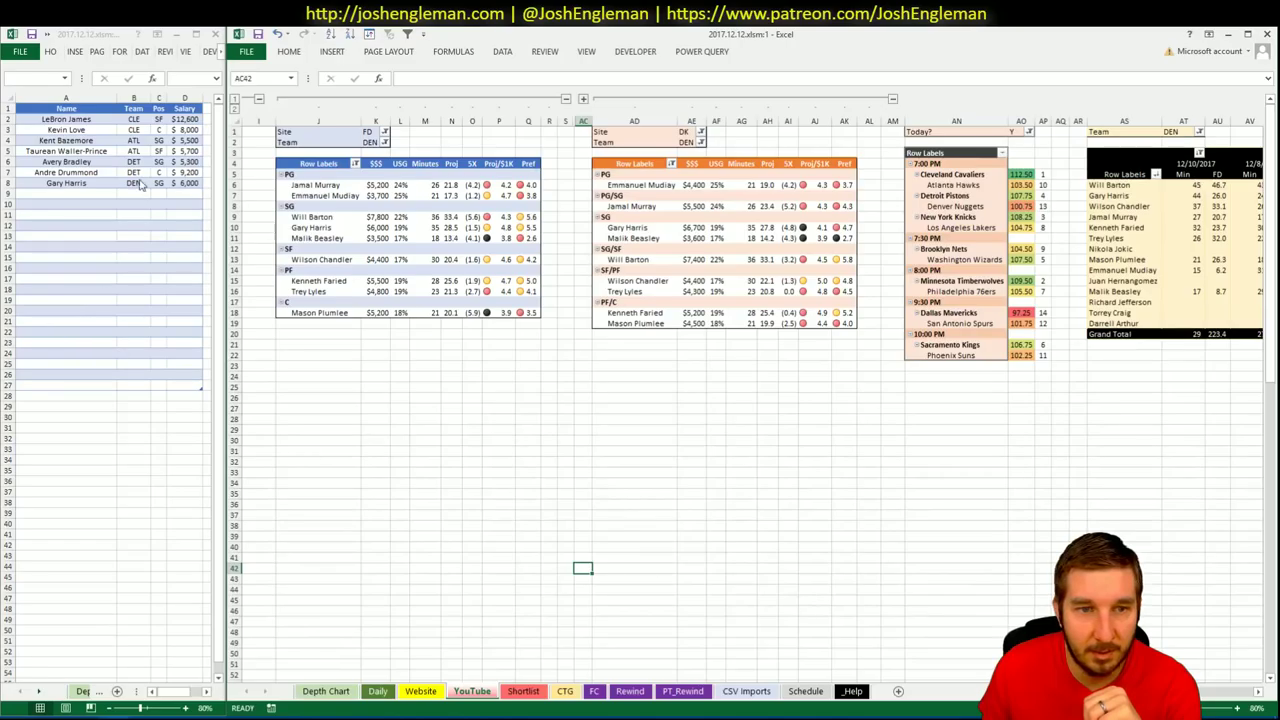
{"action": "left_click", "coordinate": [84, 194]}
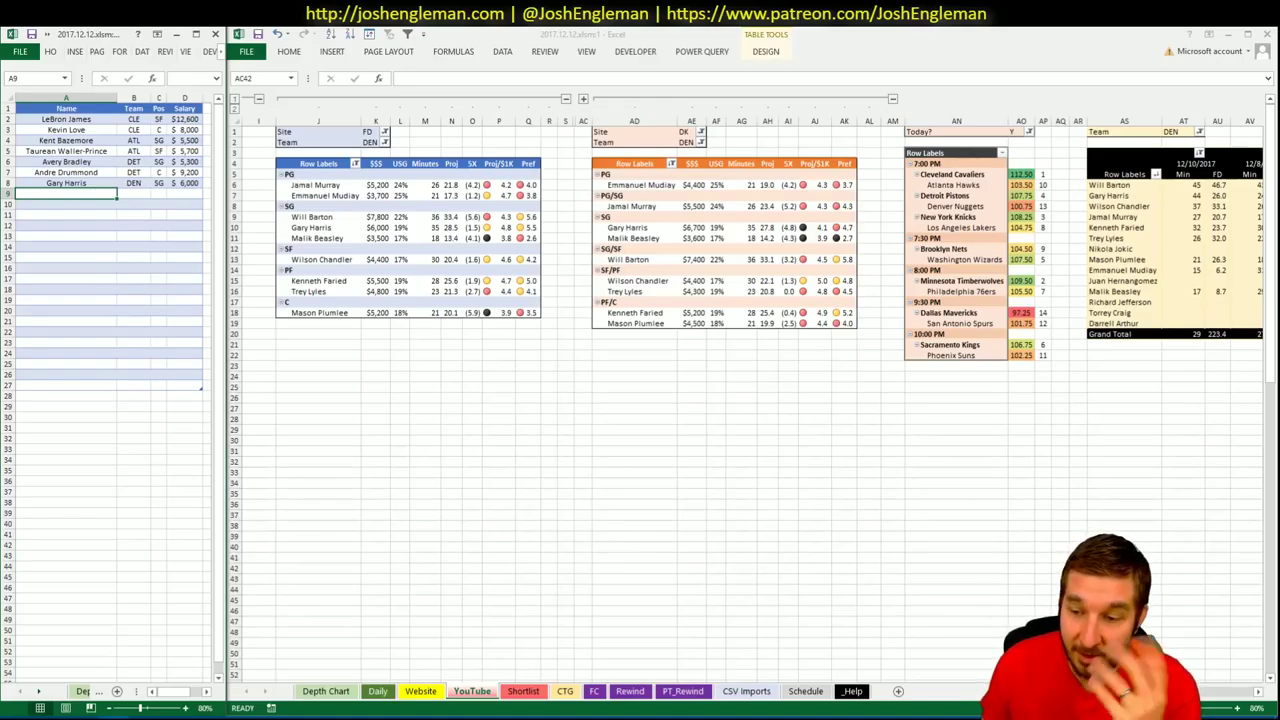
{"action": "left_click", "coordinate": [583, 567]}
{"action": "scroll", "coordinate": [750, 400], "scroll_direction": "right", "scroll_amount": 5}
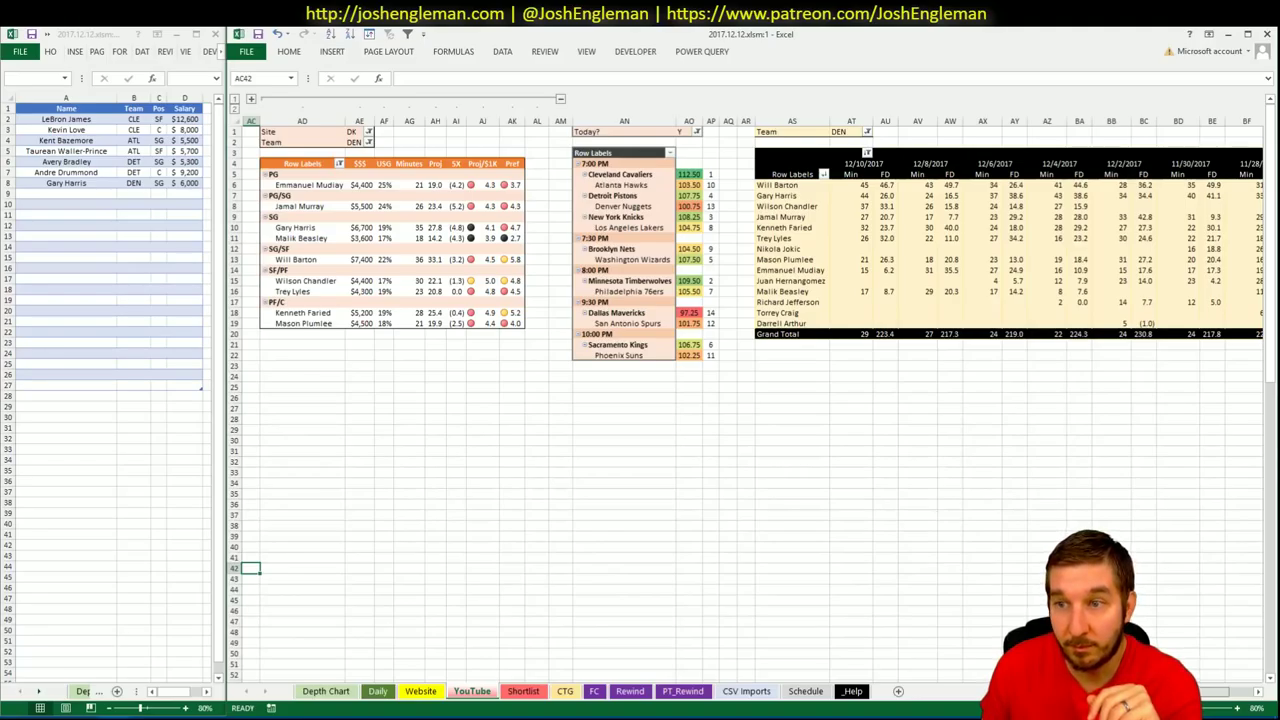
{"action": "scroll", "coordinate": [750, 400], "scroll_direction": "left", "scroll_amount": 5}
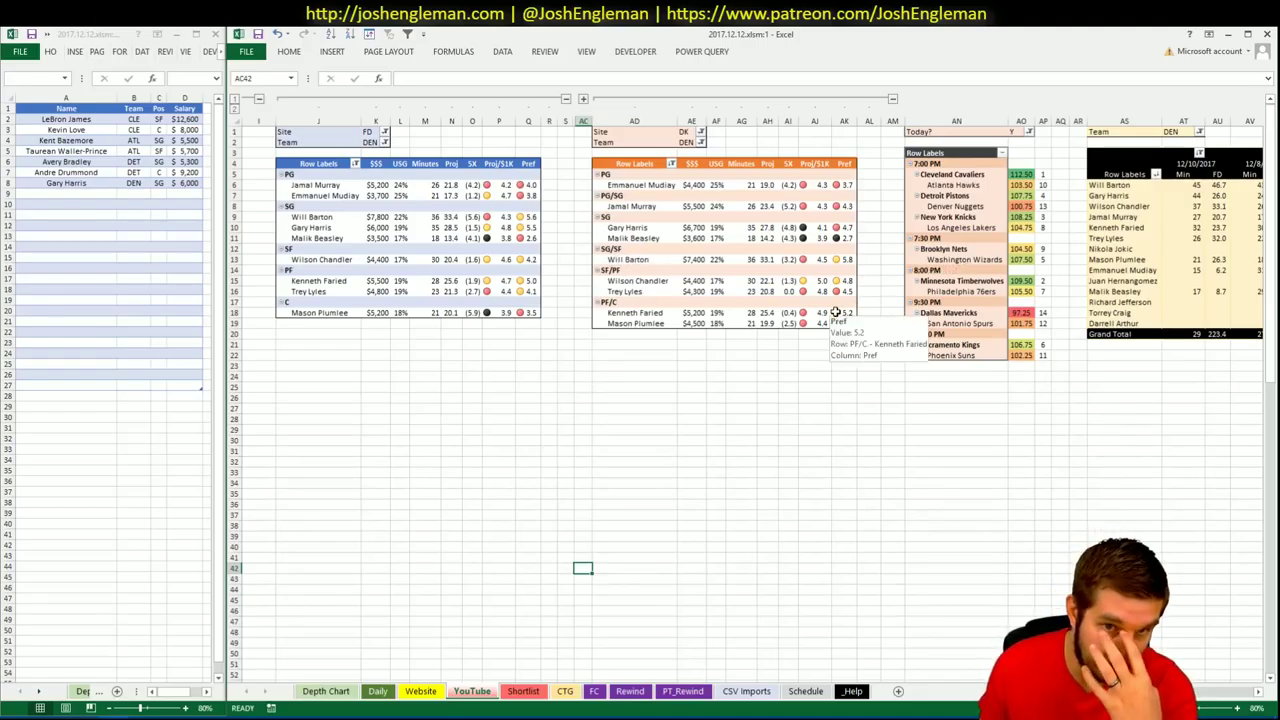
{"action": "left_click", "coordinate": [55, 195]}
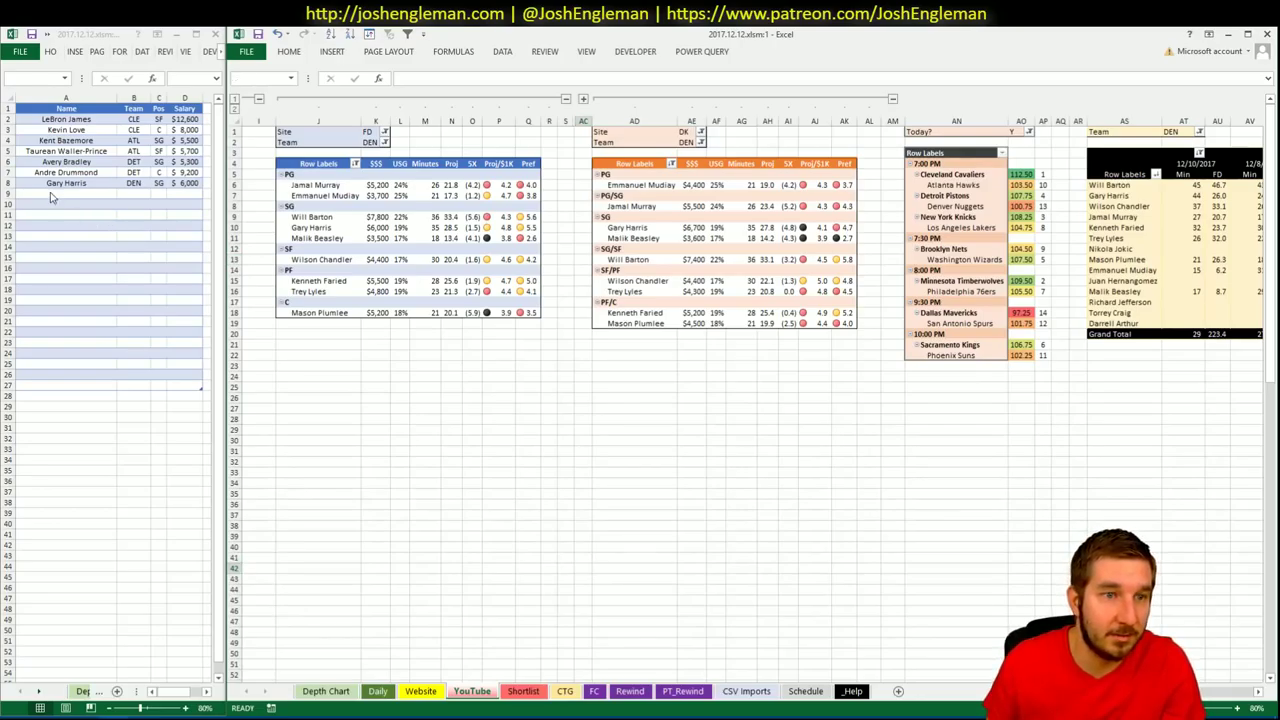
Set the Team filter to NYK for both the FD and the DK projection tables on the YouTube sheet
{"action": "left_click", "coordinate": [370, 143]}
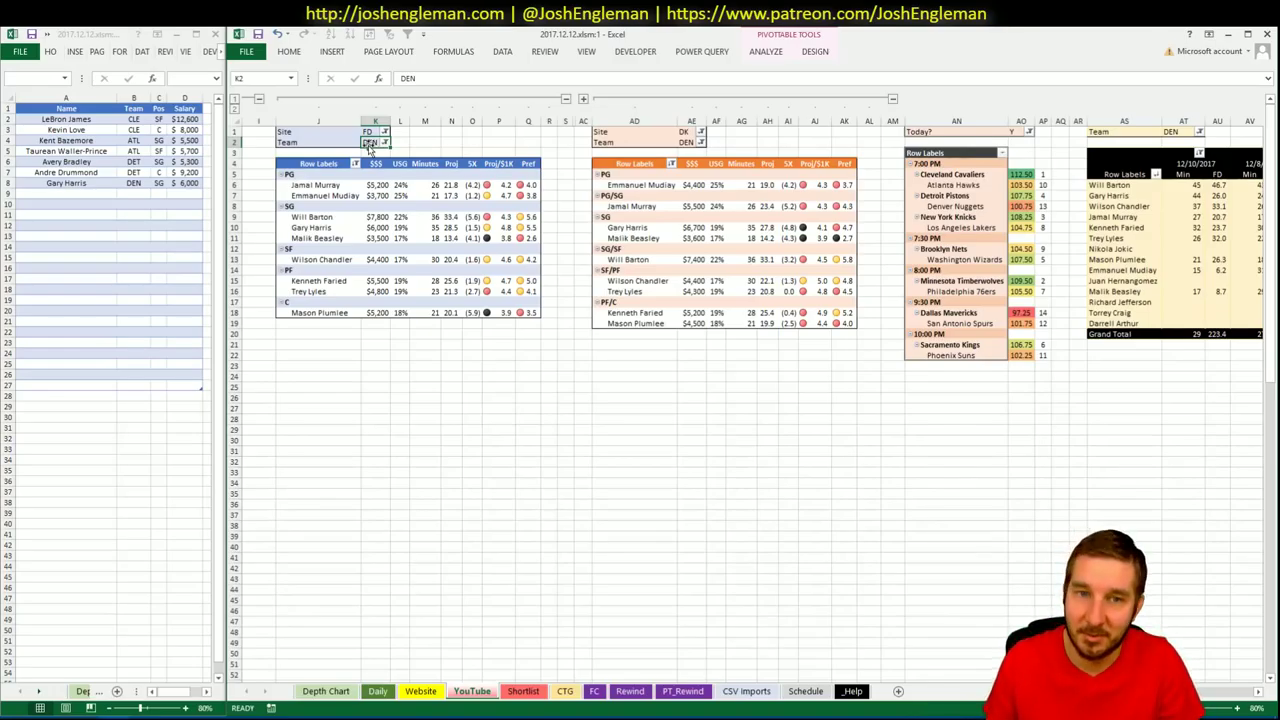
{"action": "type", "text": "NYK"}
{"action": "key", "text": "Tab"}
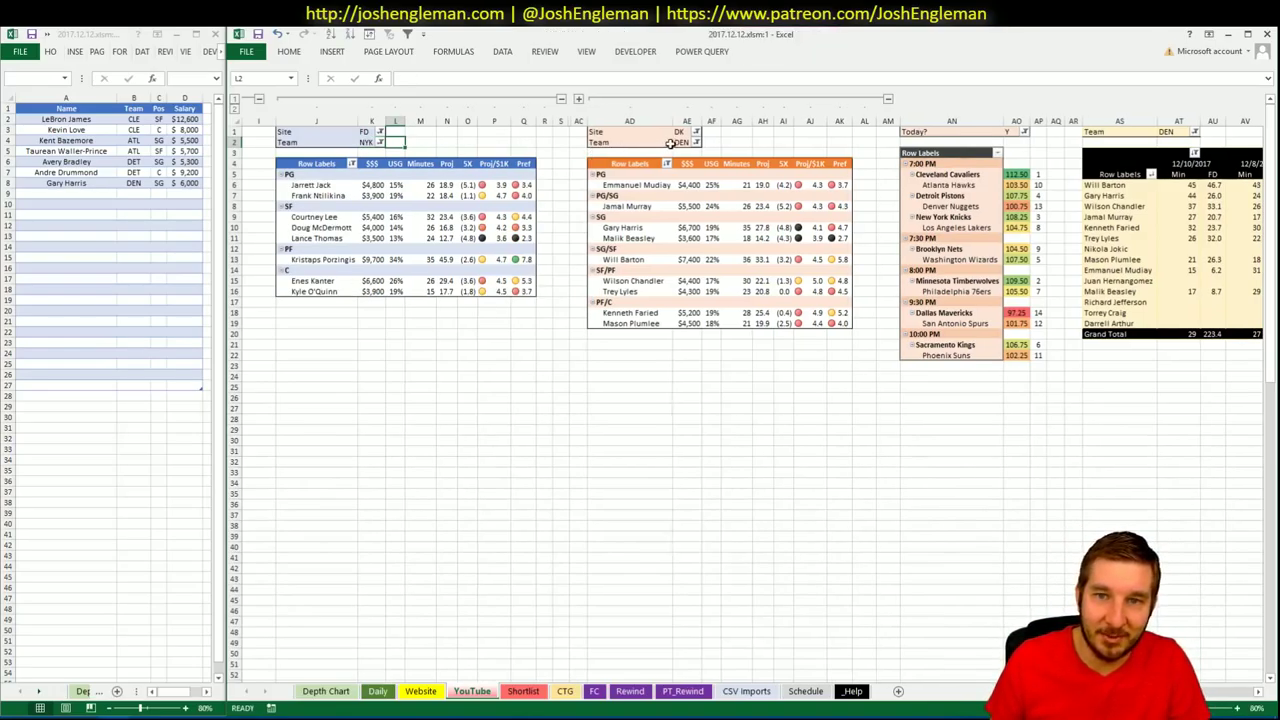
{"action": "left_click", "coordinate": [676, 142]}
{"action": "type", "text": "NYK"}
{"action": "key", "text": "Return"}
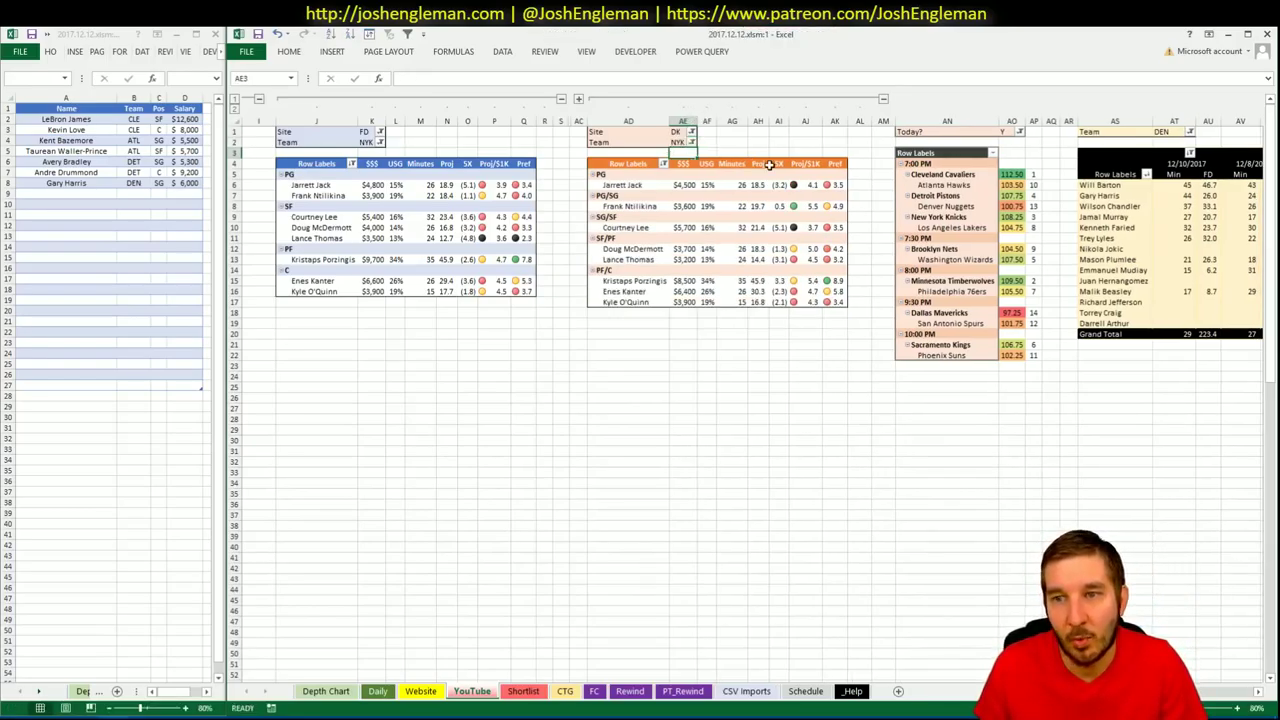
Set the Team filter of the recent game log table to NYK
{"action": "left_click", "coordinate": [1163, 132]}
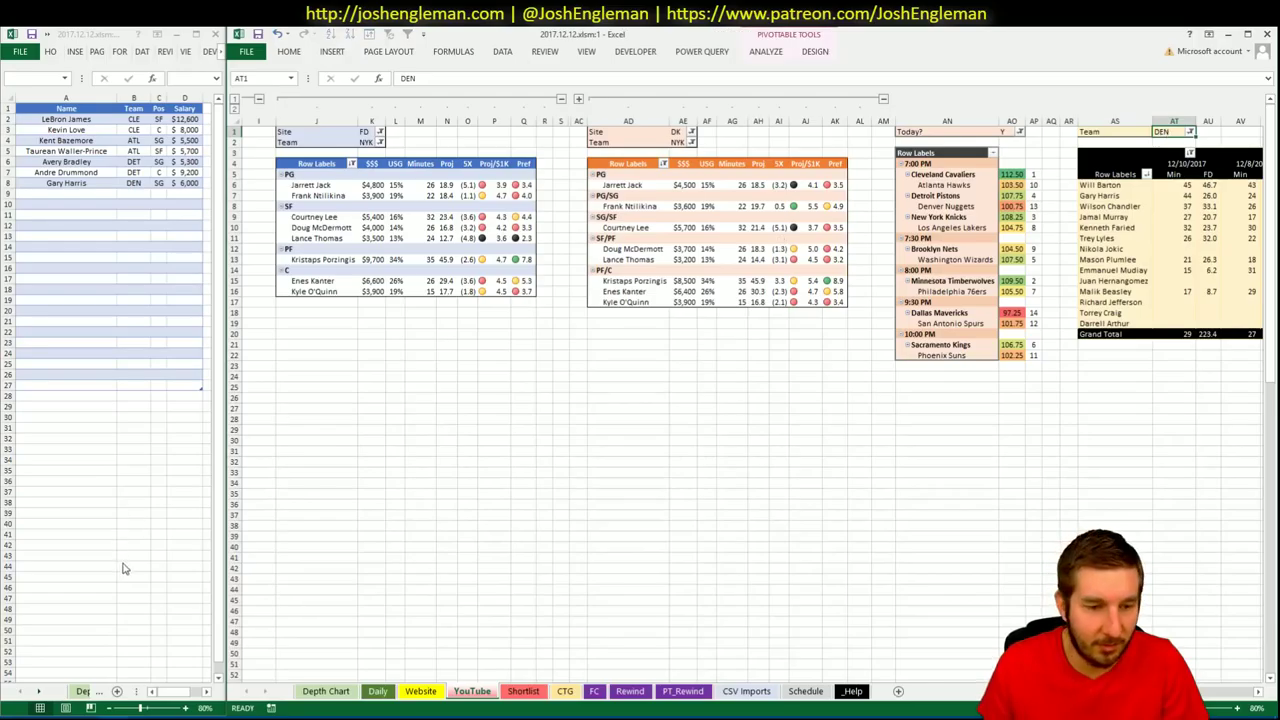
{"action": "key", "text": "alt+Tab"}
{"action": "left_click", "coordinate": [1085, 46]}
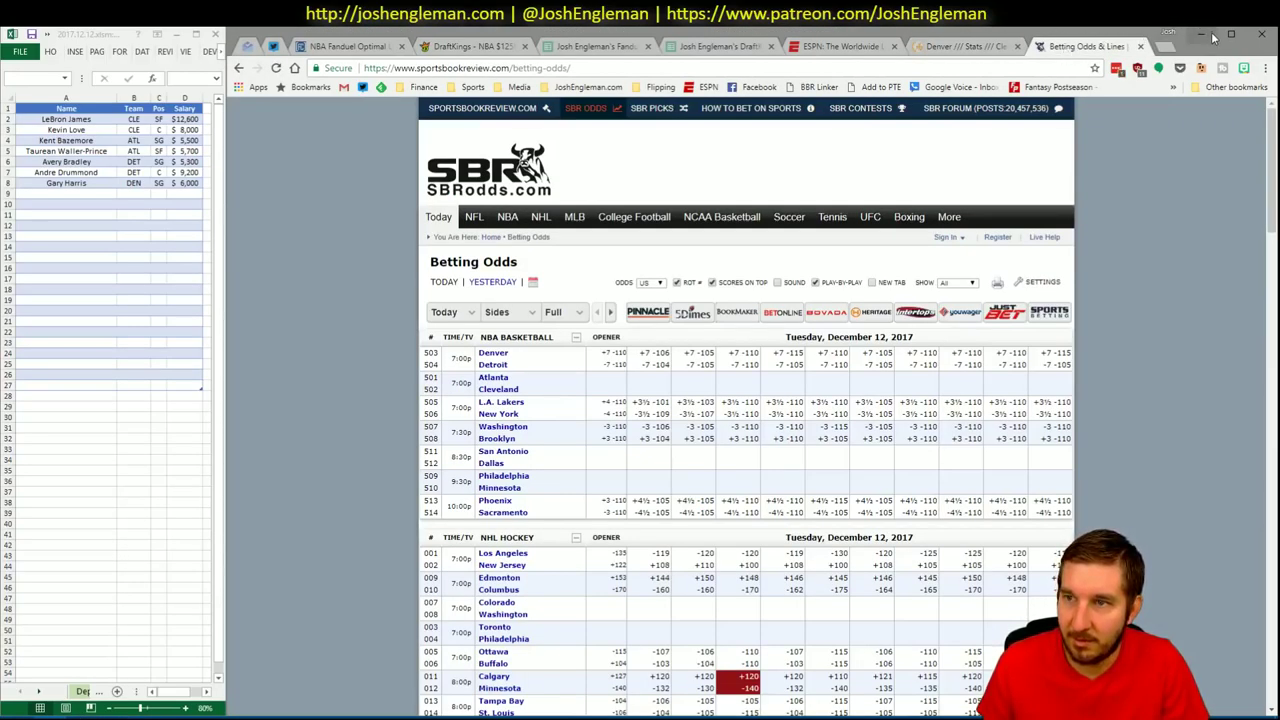
{"action": "key", "text": "alt+Tab"}
{"action": "left_click", "coordinate": [779, 461]}
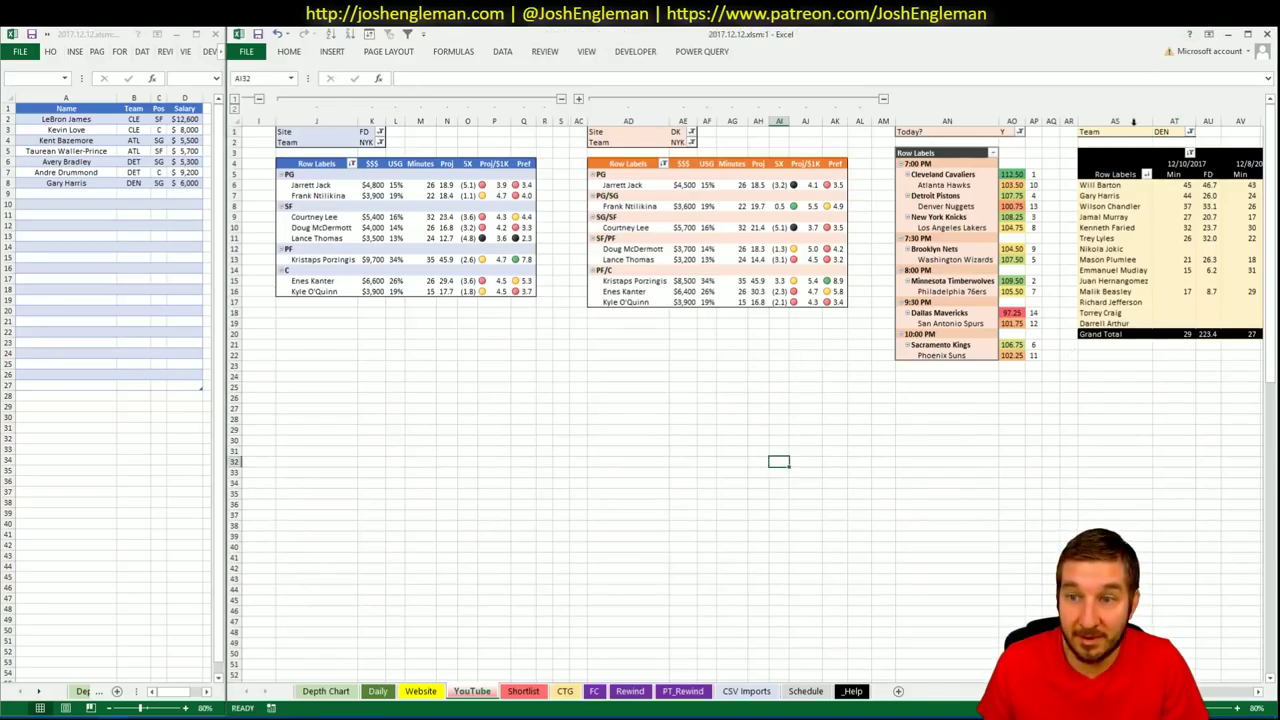
{"action": "left_click", "coordinate": [1172, 131]}
{"action": "type", "text": "NYK"}
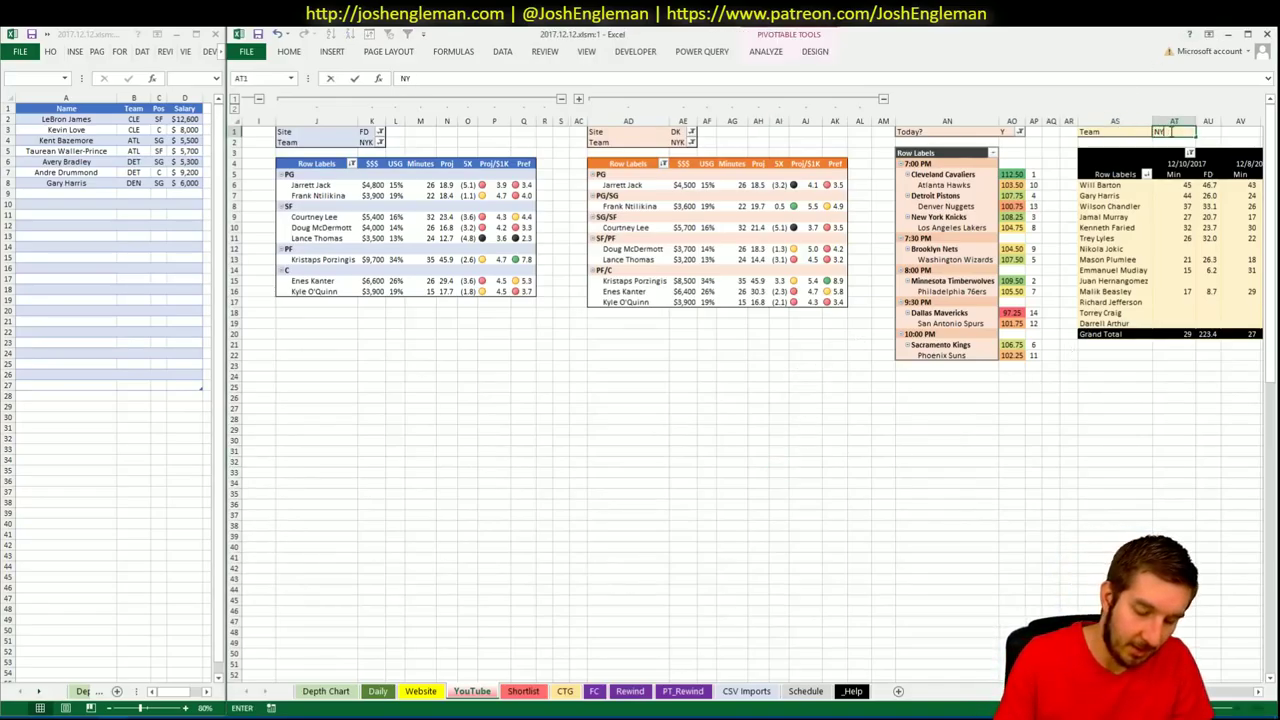
{"action": "key", "text": "Return"}
{"action": "key", "text": "Return"}
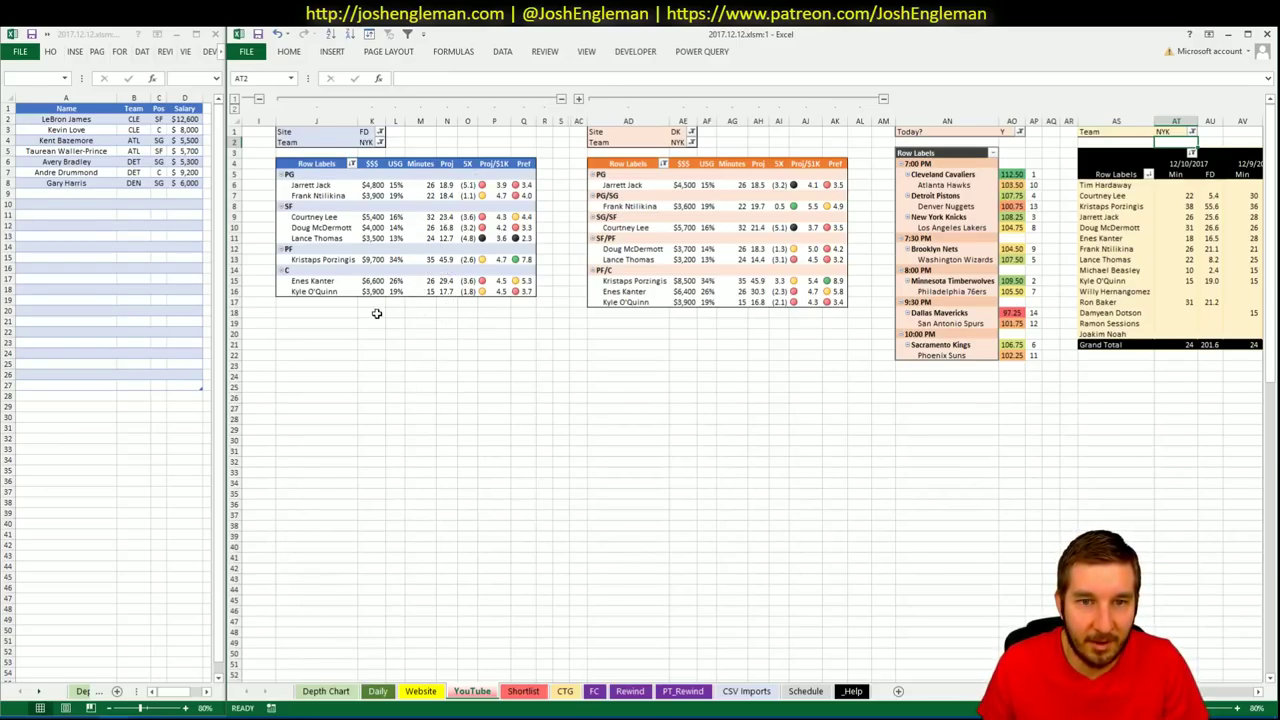
{"action": "left_click", "coordinate": [474, 312]}
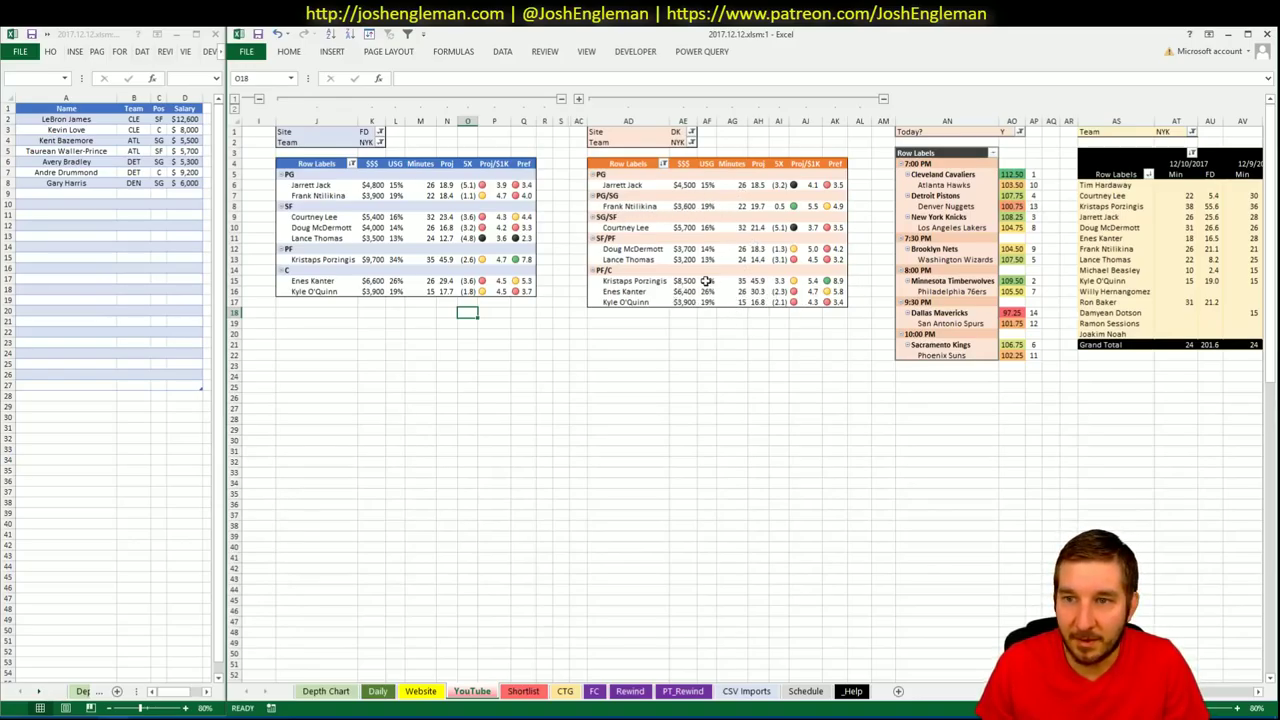
Switch to the browser, open the New York Knicks page on Cleaning the Glass and go to its Shooting: Frequency section
{"action": "key", "text": "alt+Tab"}
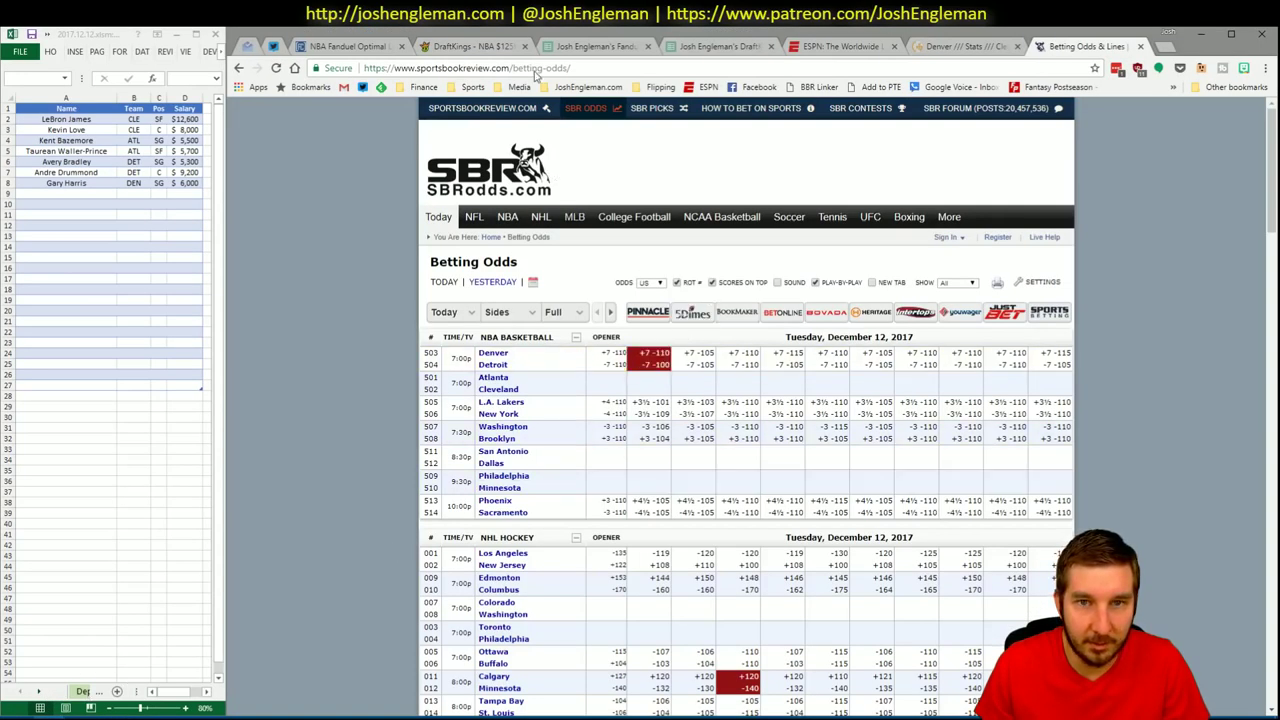
{"action": "left_click", "coordinate": [966, 48]}
{"action": "left_click", "coordinate": [478, 143]}
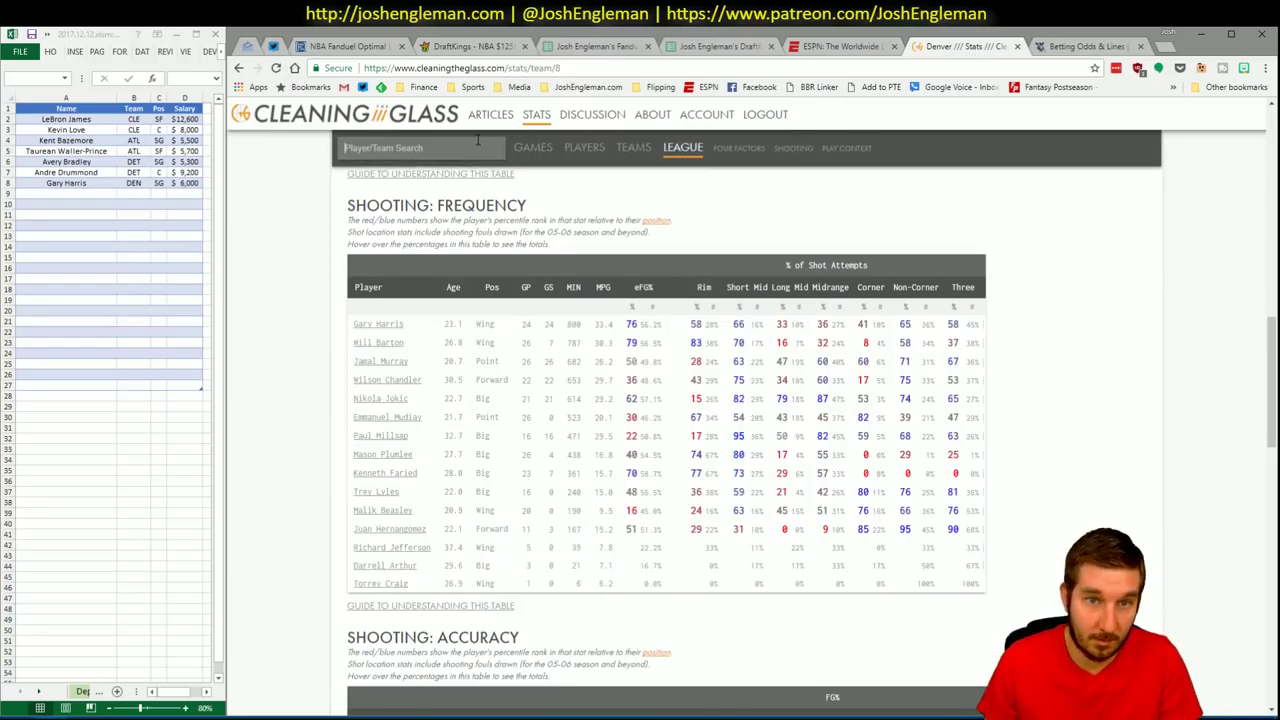
{"action": "type", "text": "new york"}
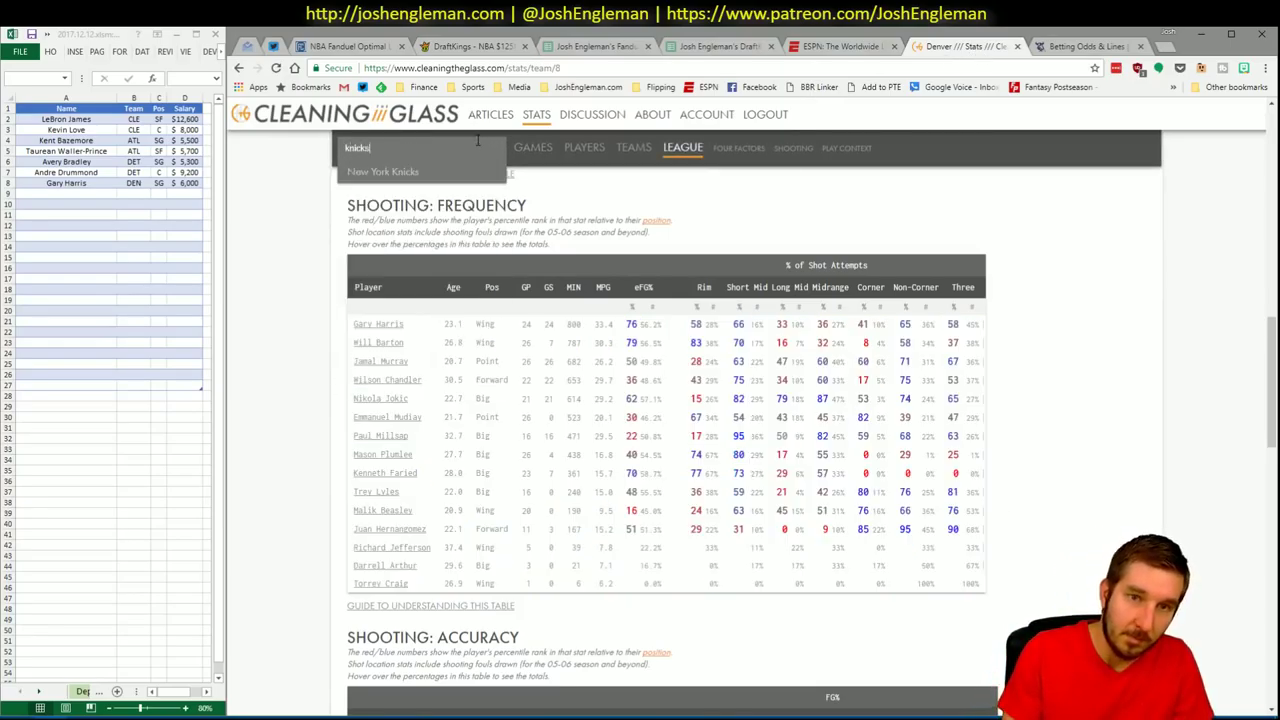
{"action": "key", "text": "Return"}
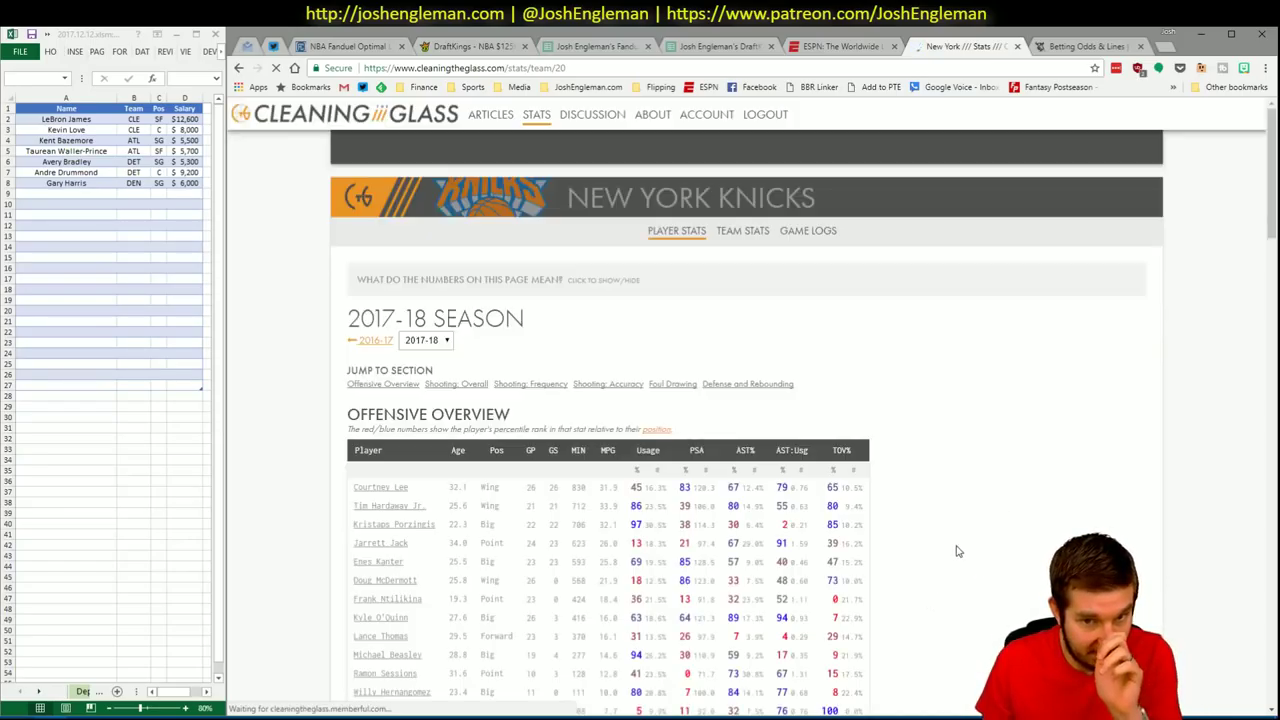
{"action": "left_click", "coordinate": [556, 385]}
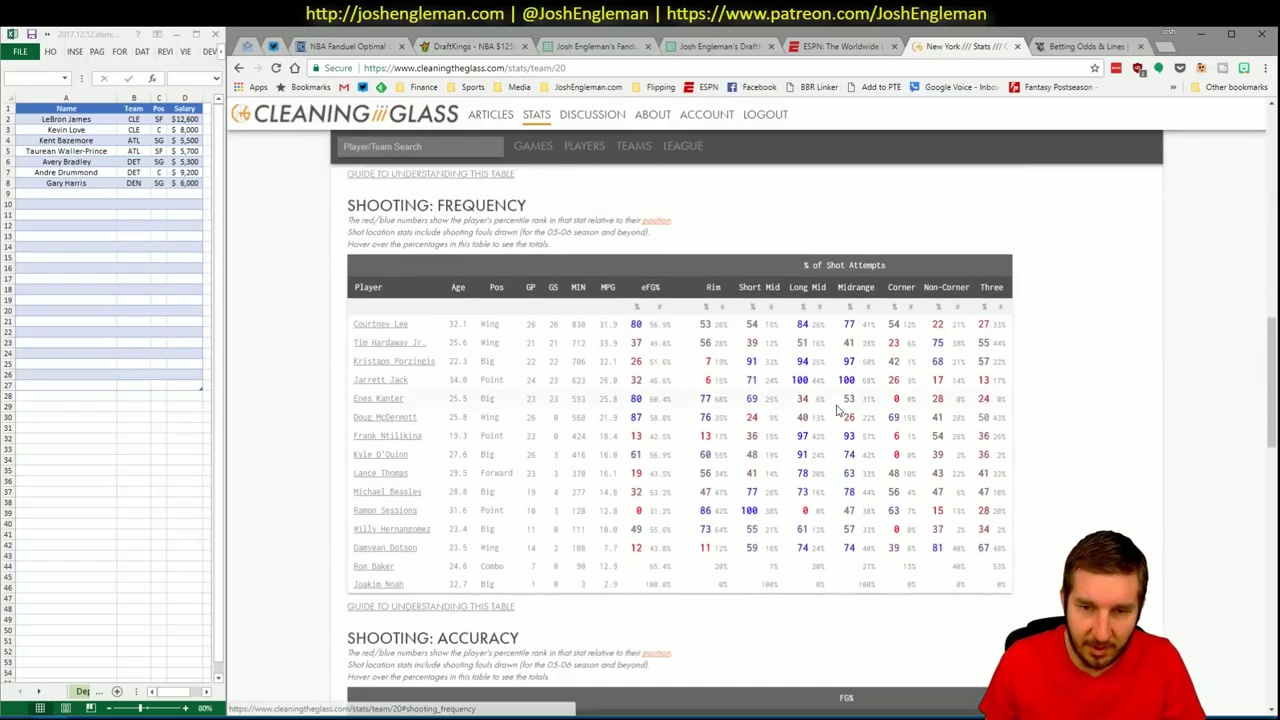
Copy the Knicks' Shooting: Frequency table, switch back to Excel and load it into the CTG sheet
{"action": "left_click_drag", "start_coordinate": [1005, 587], "coordinate": [354, 331]}
{"action": "key", "text": "alt+Tab"}
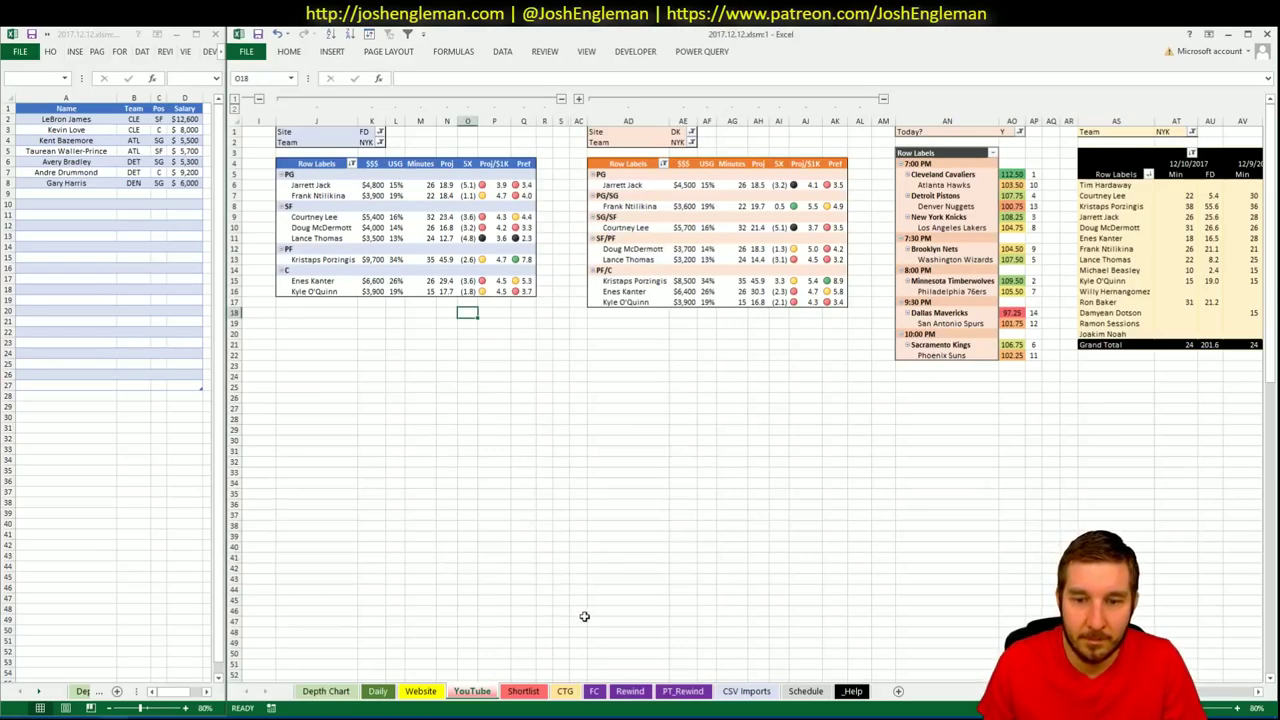
{"action": "left_click", "coordinate": [565, 691]}
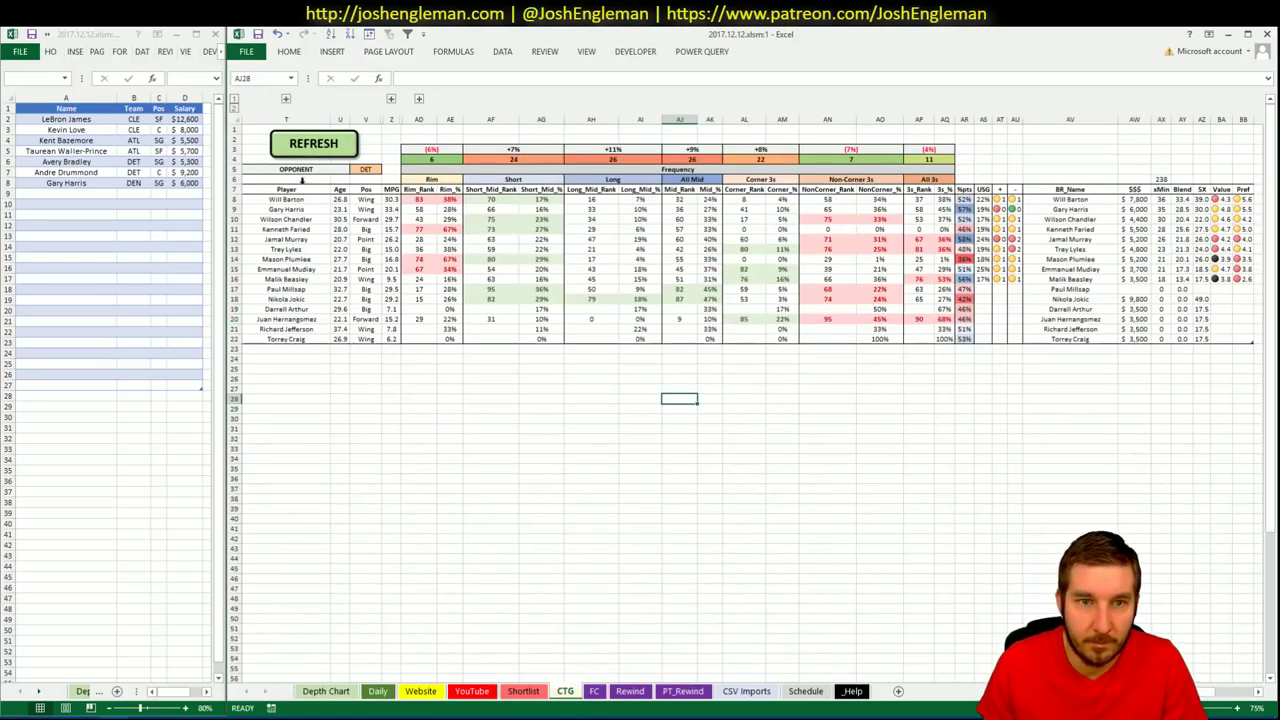
{"action": "left_click", "coordinate": [325, 150]}
Set the opponent on the CTG sheet to LAL for the Knicks' shot-frequency matchup
{"action": "left_click", "coordinate": [370, 168]}
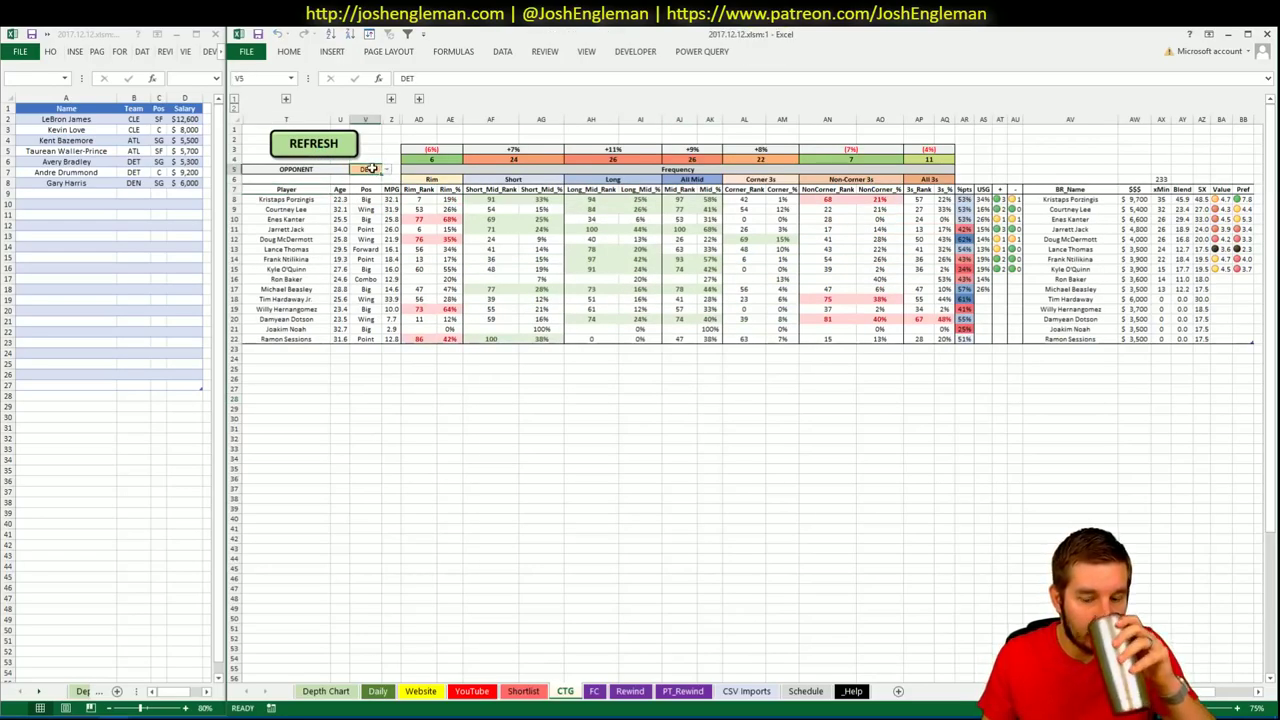
{"action": "type", "text": "(all)"}
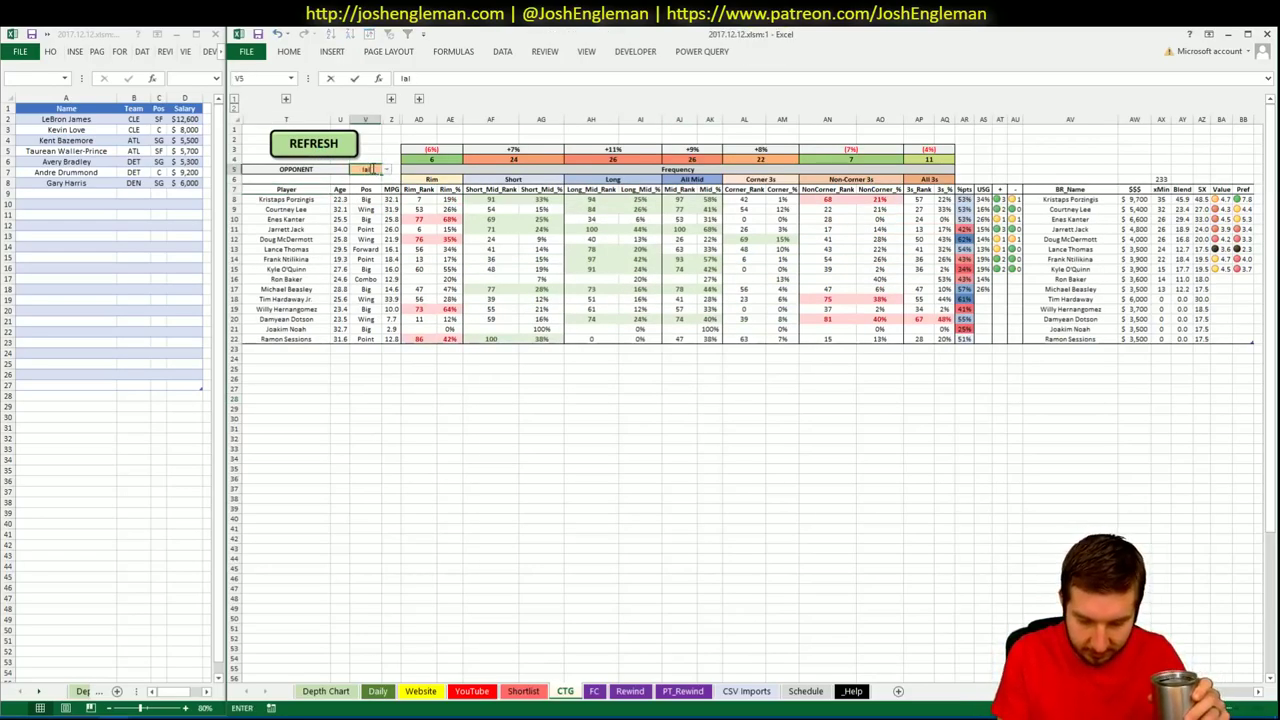
{"action": "key", "text": "Return"}
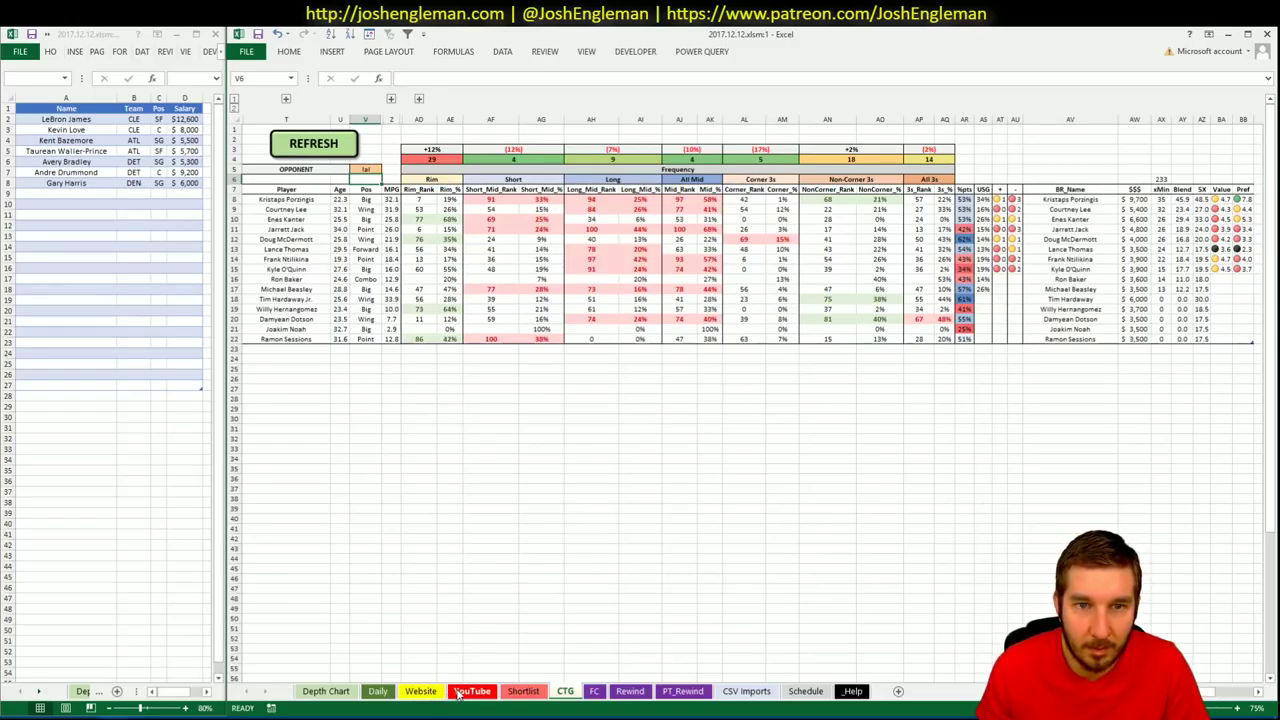
Return to the YouTube sheet for the Knicks' projections and game log, and enter Enes Kanter in the shortlist's next empty Name row
{"action": "left_click", "coordinate": [470, 691]}
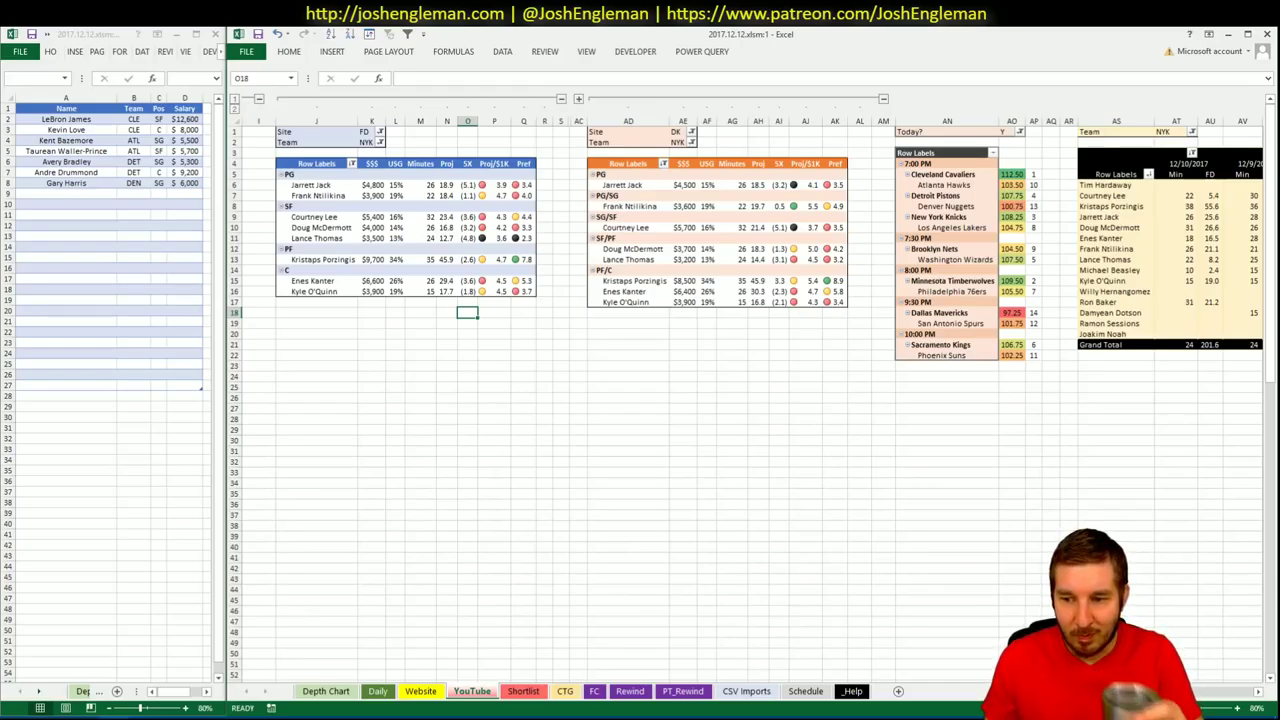
{"action": "scroll", "coordinate": [750, 390], "scroll_direction": "right", "scroll_amount": 3}
{"action": "scroll", "coordinate": [750, 390], "scroll_direction": "left", "scroll_amount": 3}
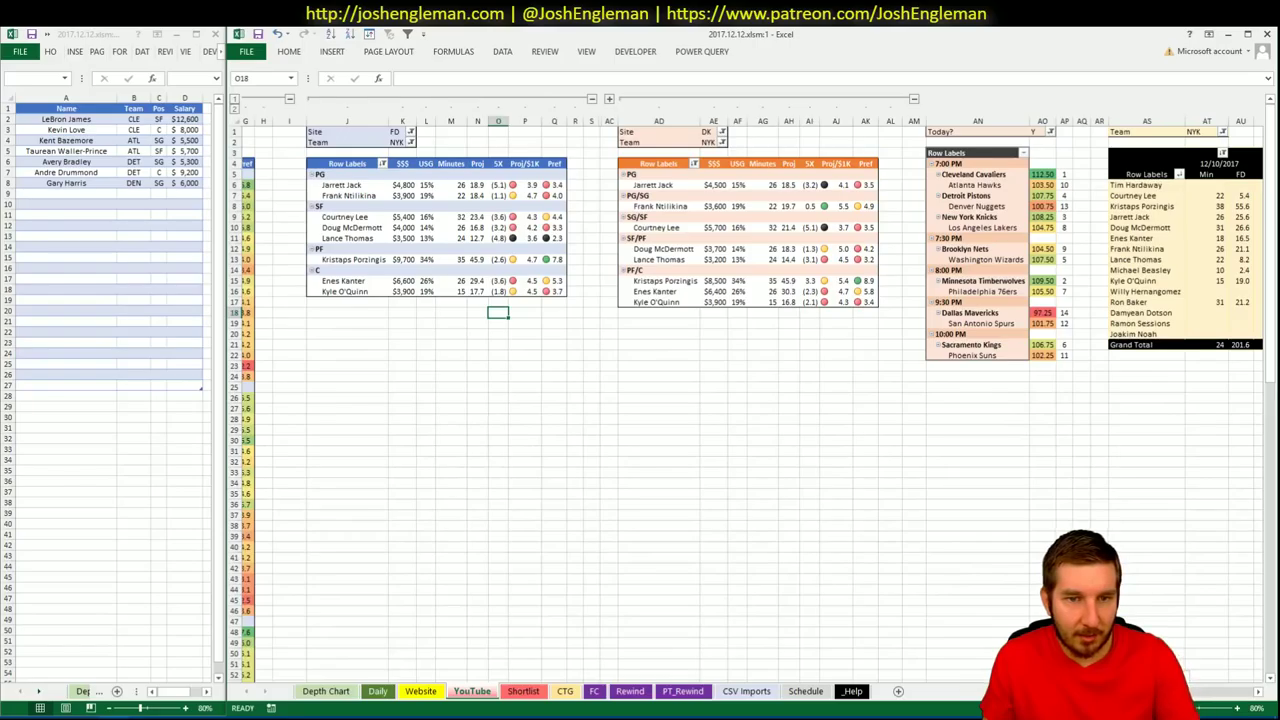
{"action": "scroll", "coordinate": [750, 390], "scroll_direction": "right", "scroll_amount": 6}
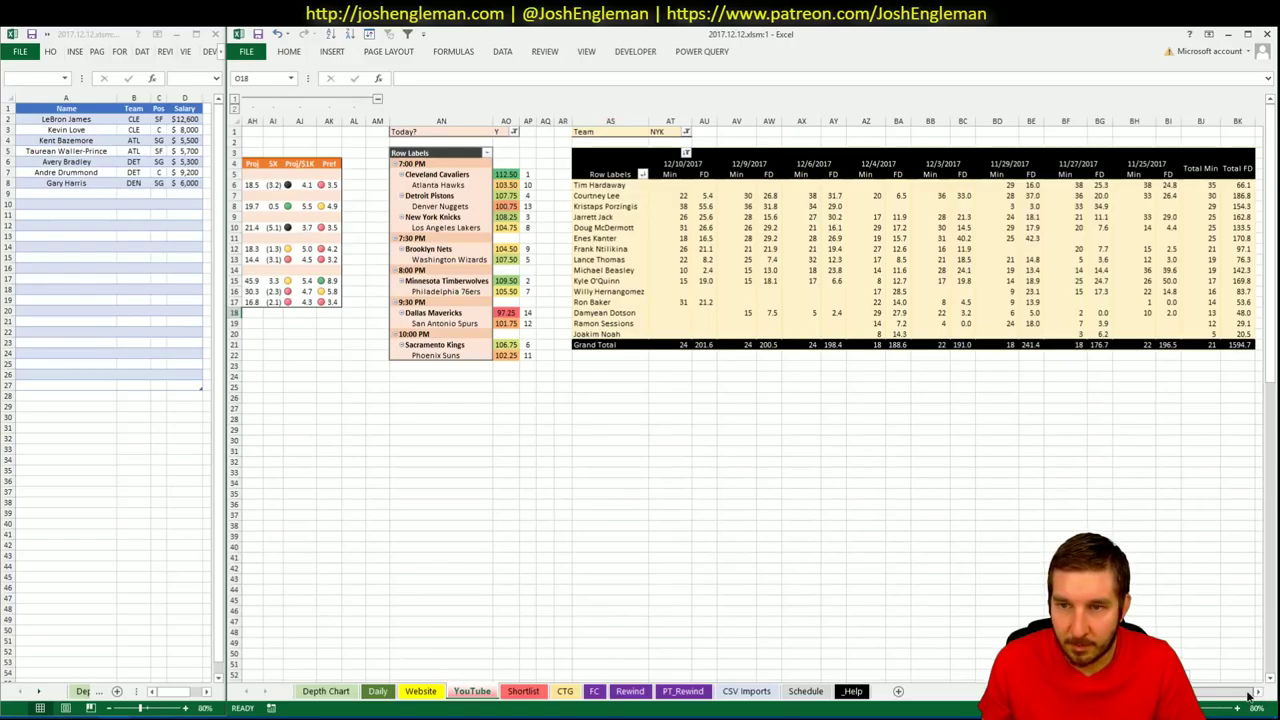
{"action": "scroll", "coordinate": [1150, 650], "scroll_direction": "left", "scroll_amount": 10}
{"action": "scroll", "coordinate": [750, 390], "scroll_direction": "right", "scroll_amount": 1}
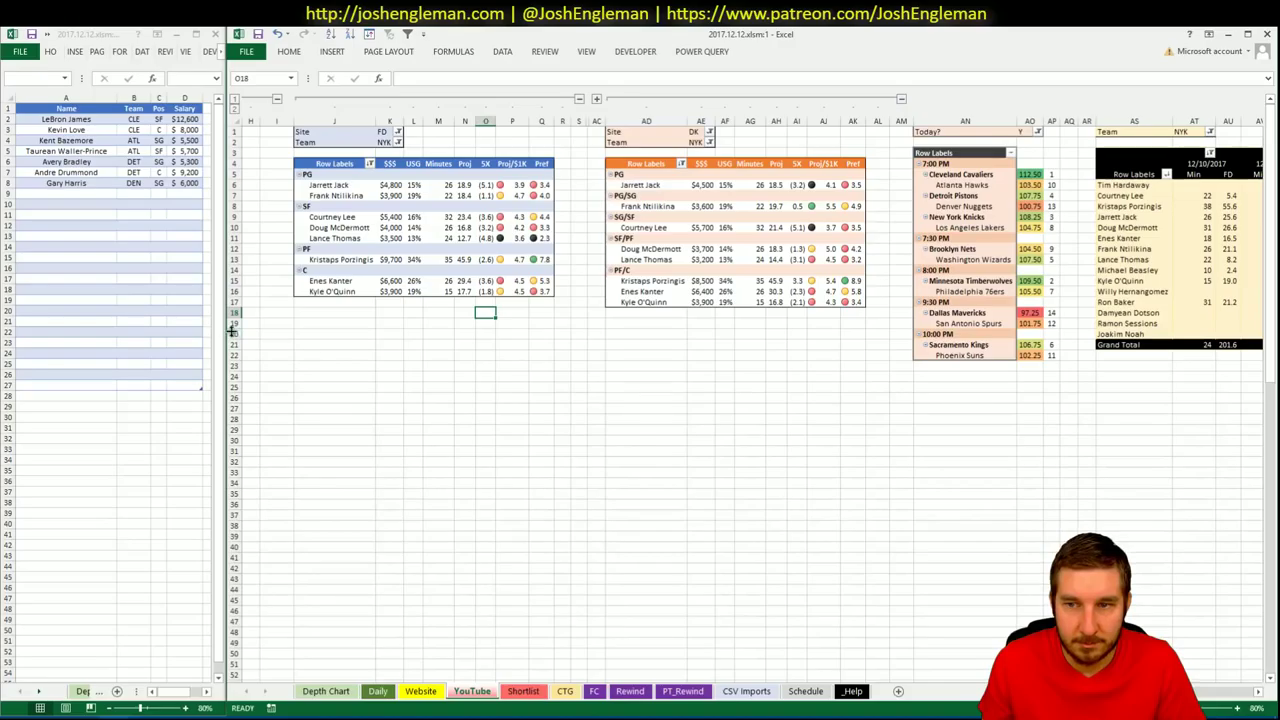
{"action": "left_click", "coordinate": [96, 196]}
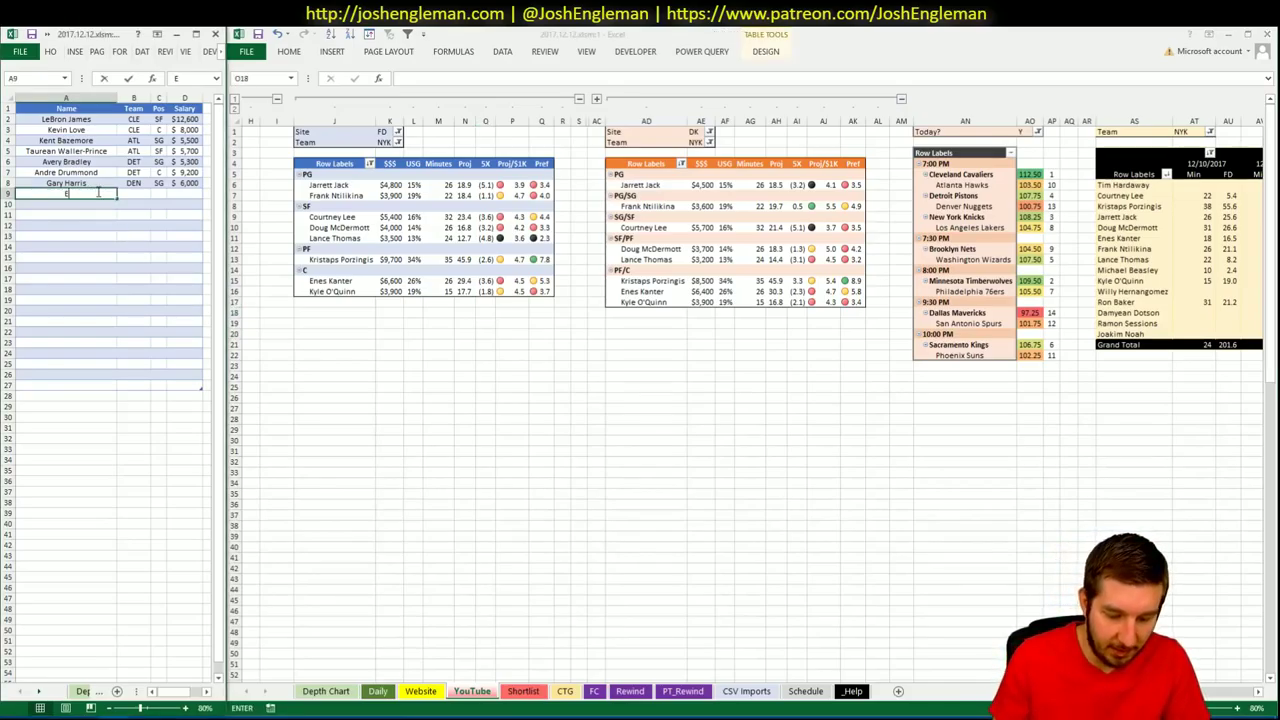
{"action": "type", "text": "Enes Kanter"}
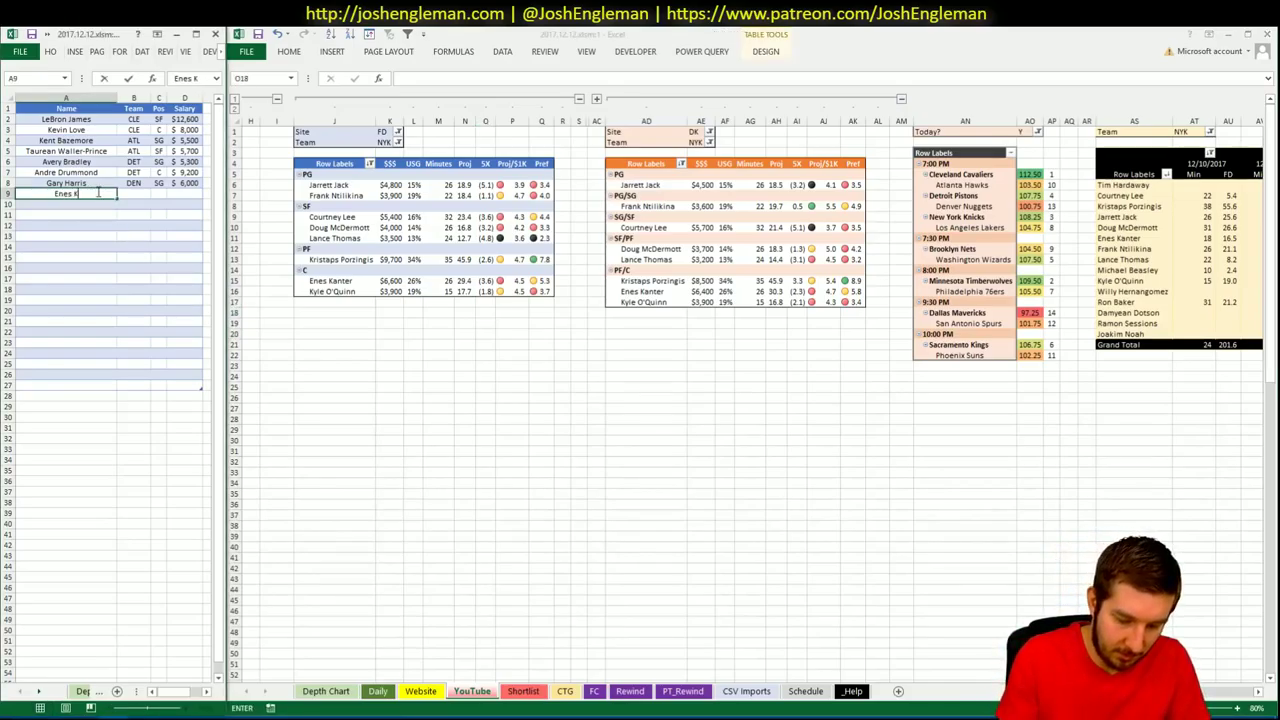
{"action": "key", "text": "Return"}
{"action": "key", "text": "Return"}
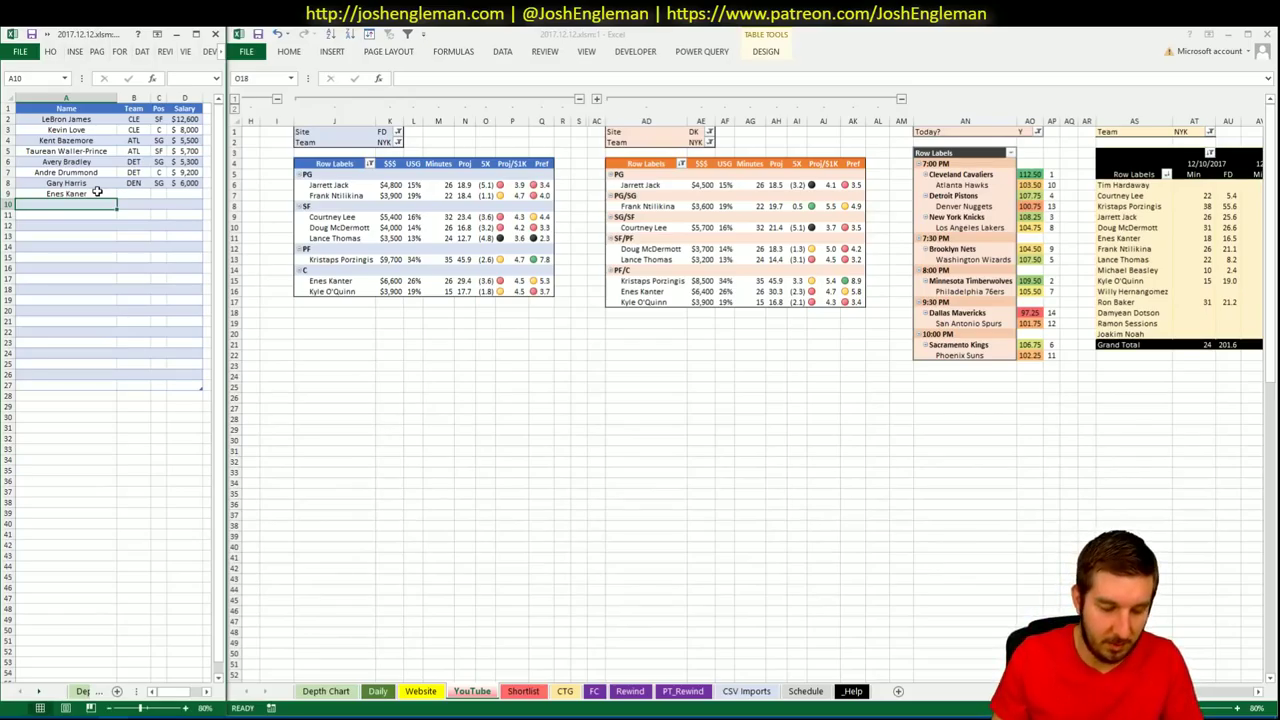
Correct the spelling of the newest shortlist entry to Enes Kanter
{"action": "double_click", "coordinate": [97, 192]}
{"action": "key", "text": "Left"}
{"action": "key", "text": "Left"}
{"action": "type", "text": "t"}
{"action": "key", "text": "ctrl+Return"}
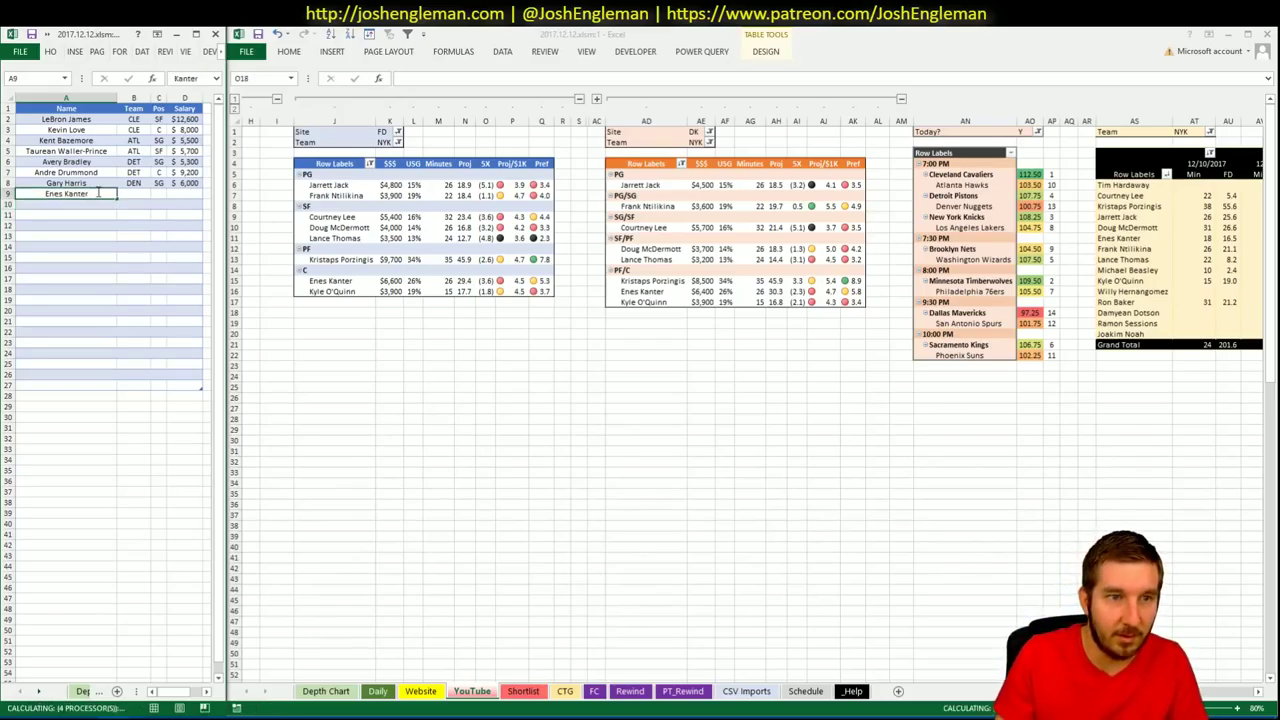
{"action": "key", "text": "Return"}
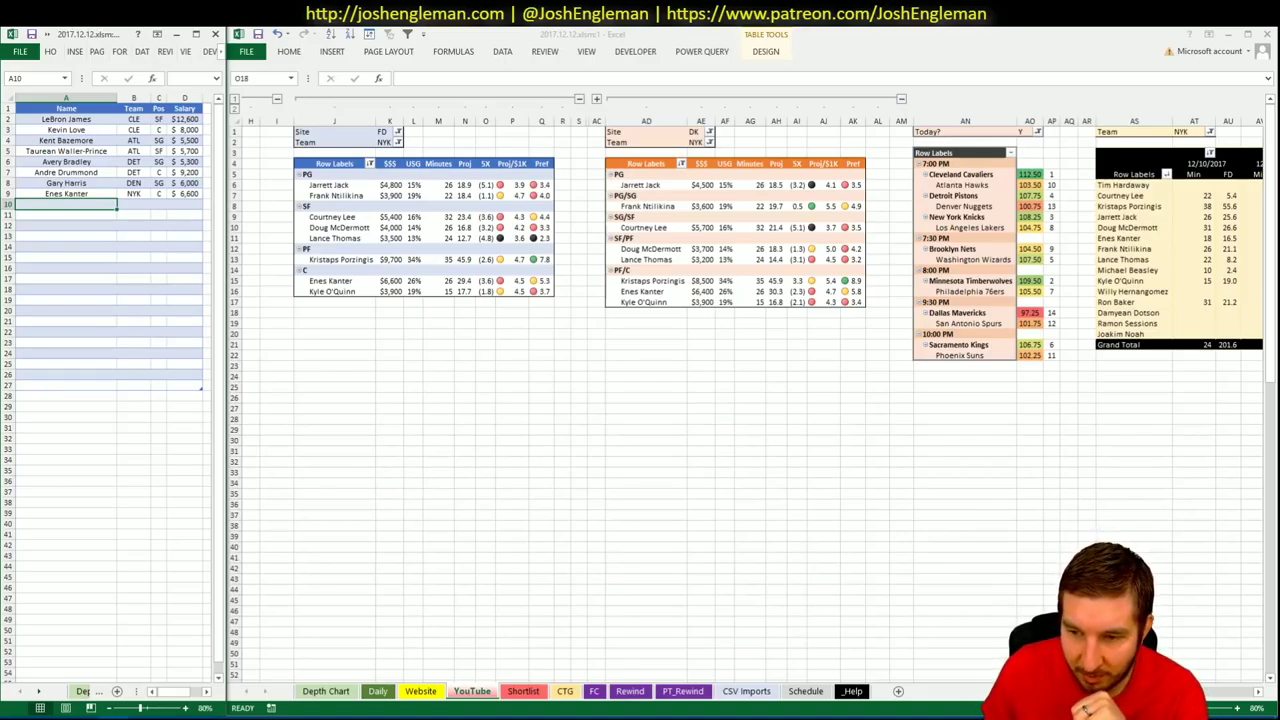
Check the Knicks' recent game log and add Kristaps Porzingis to the shortlist below Enes Kanter
{"action": "left_click", "coordinate": [1257, 691]}
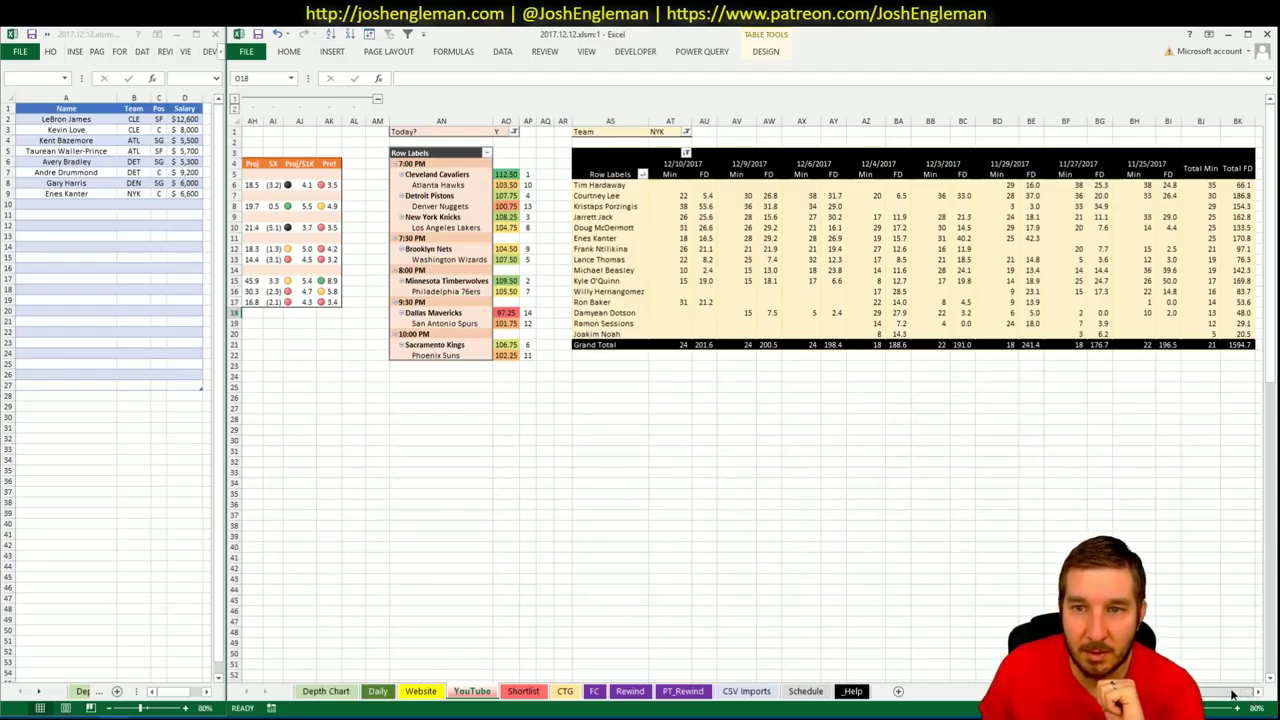
{"action": "scroll", "coordinate": [1233, 694], "scroll_direction": "left", "scroll_amount": 10}
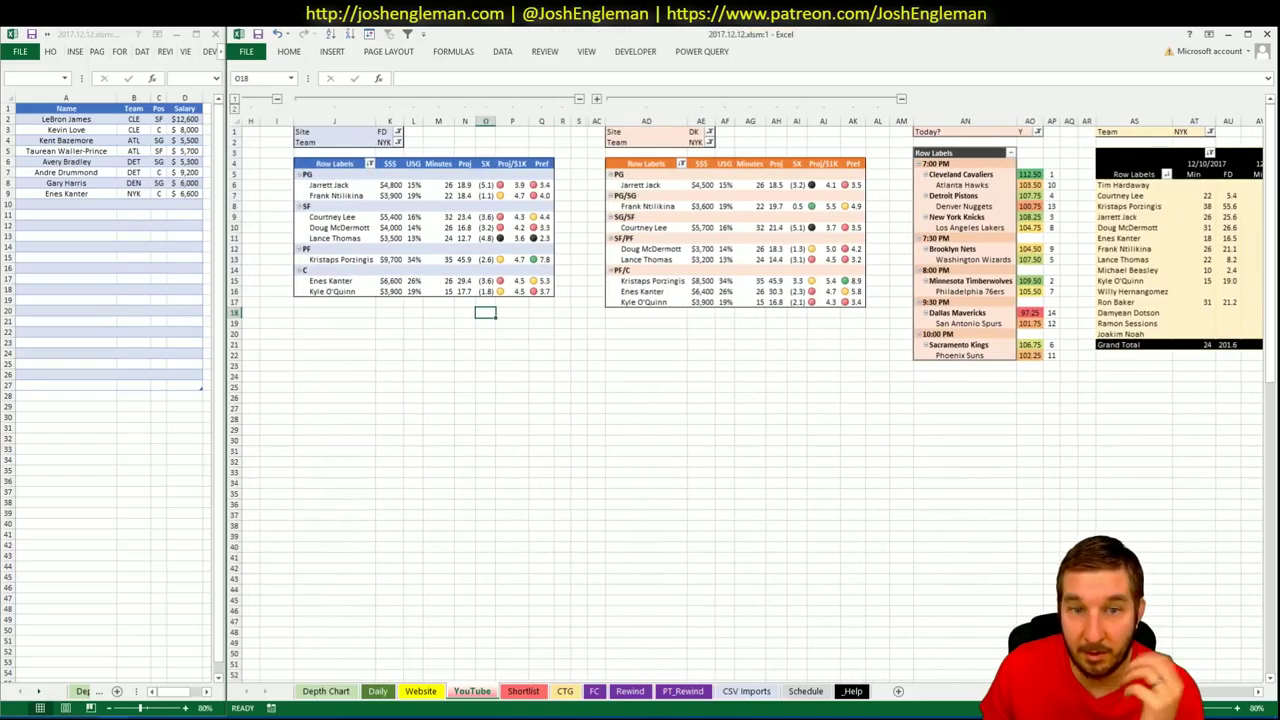
{"action": "left_click", "coordinate": [82, 205]}
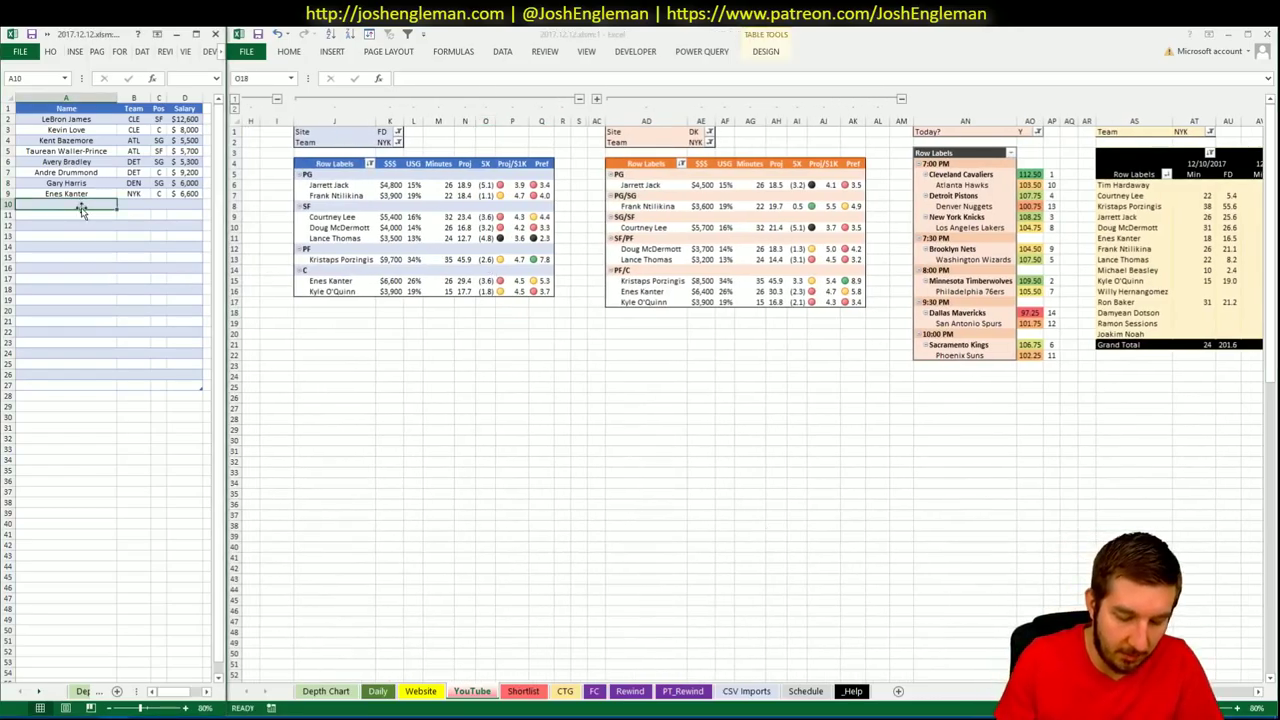
{"action": "type", "text": "Kristpas"}
{"action": "key", "text": "BackSpace"}
{"action": "key", "text": "BackSpace"}
{"action": "key", "text": "BackSpace"}
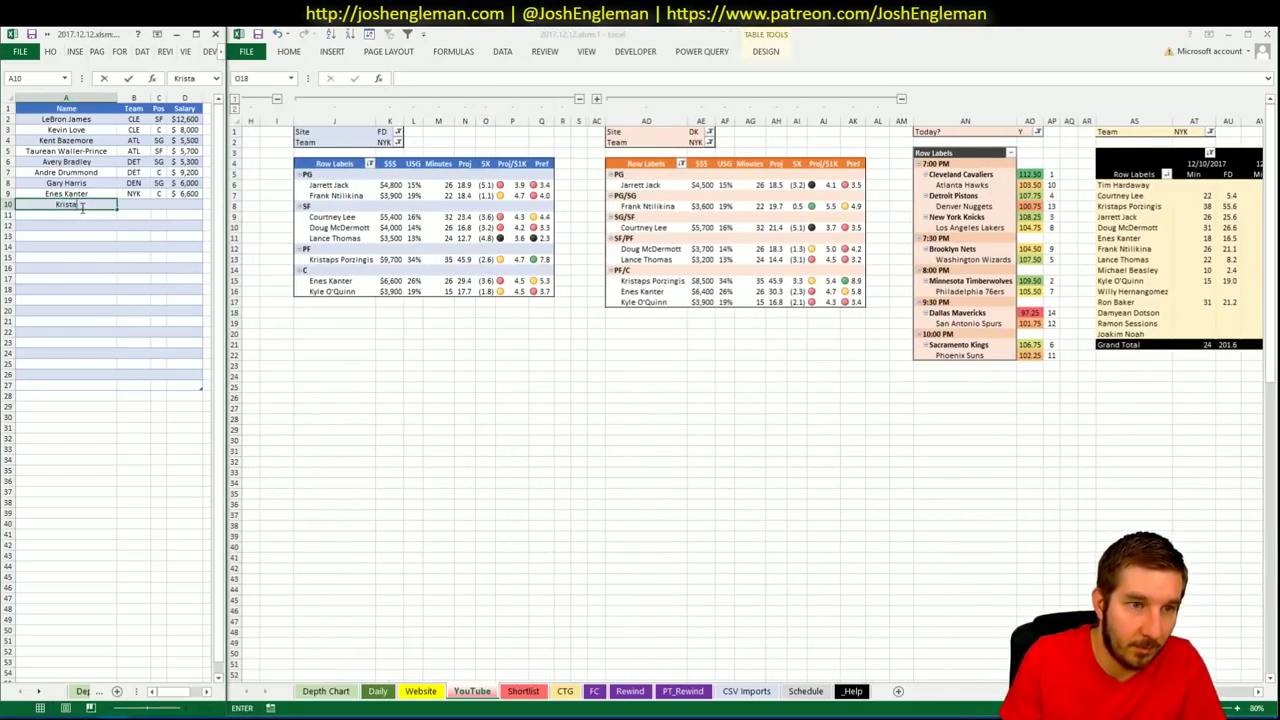
{"action": "type", "text": "aps Porzingis"}
{"action": "key", "text": "Return"}
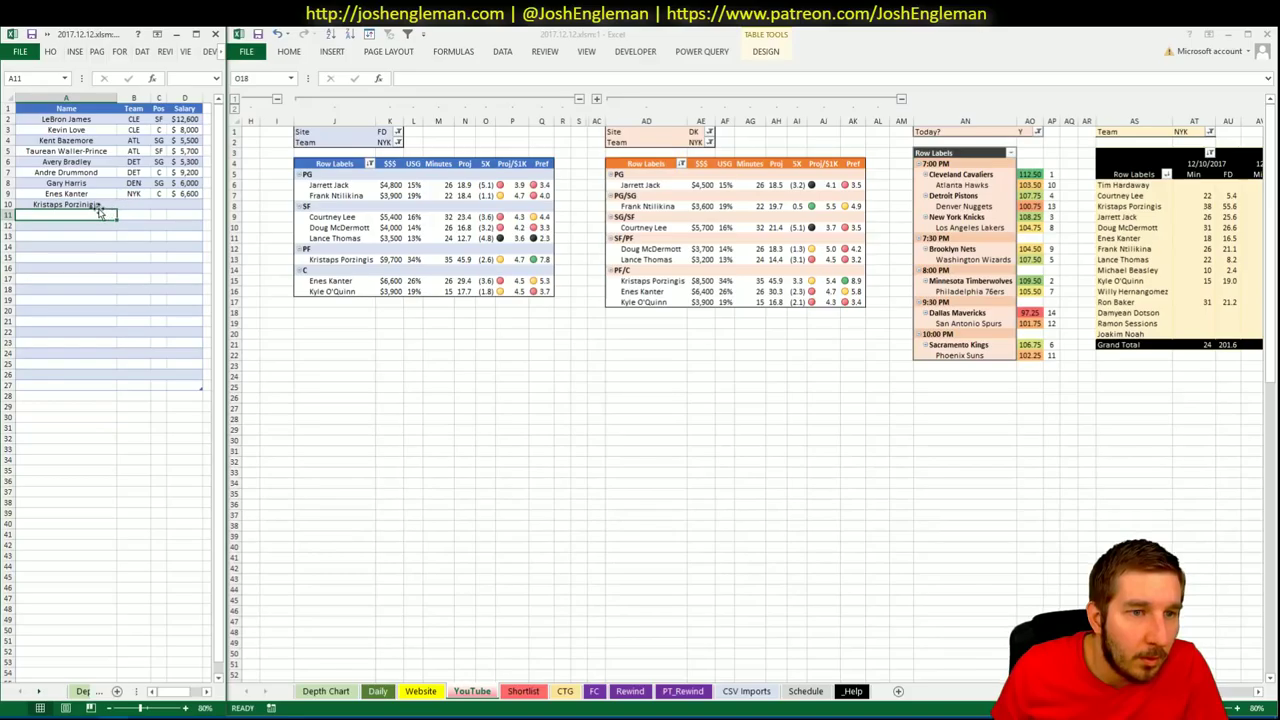
{"action": "left_click", "coordinate": [95, 204]}
{"action": "double_click", "coordinate": [91, 204]}
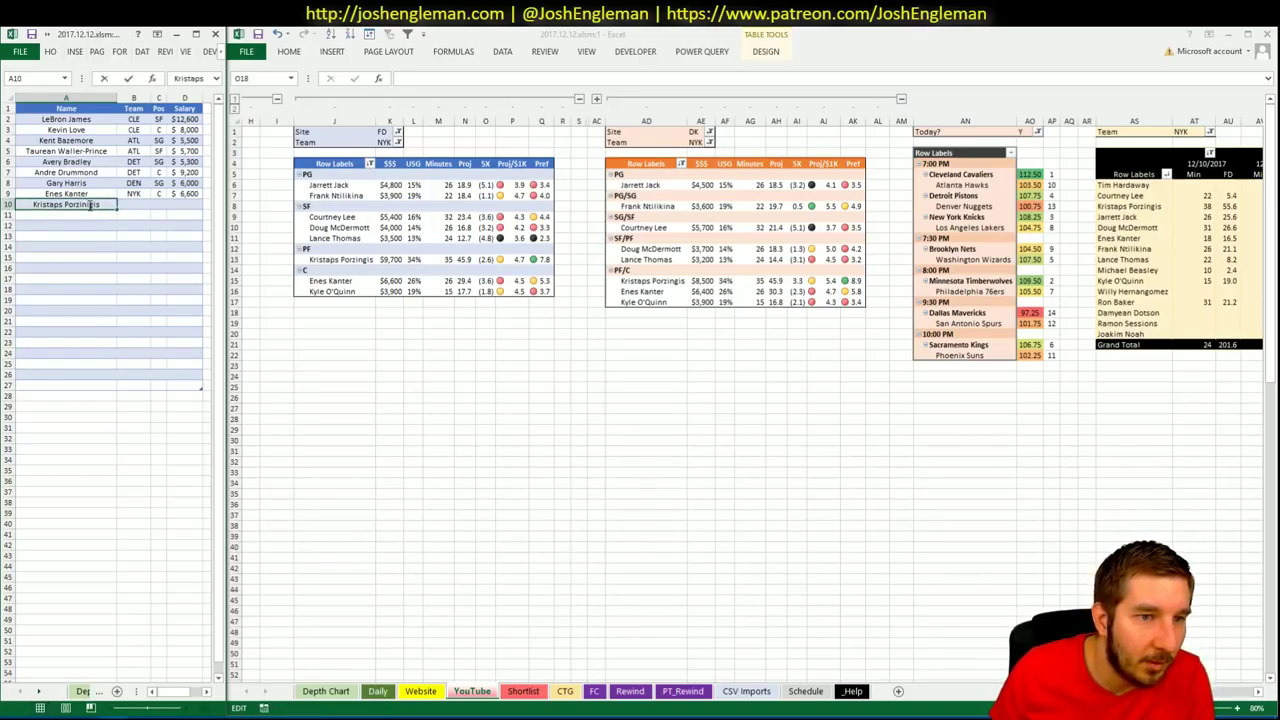
{"action": "key", "text": "Return"}
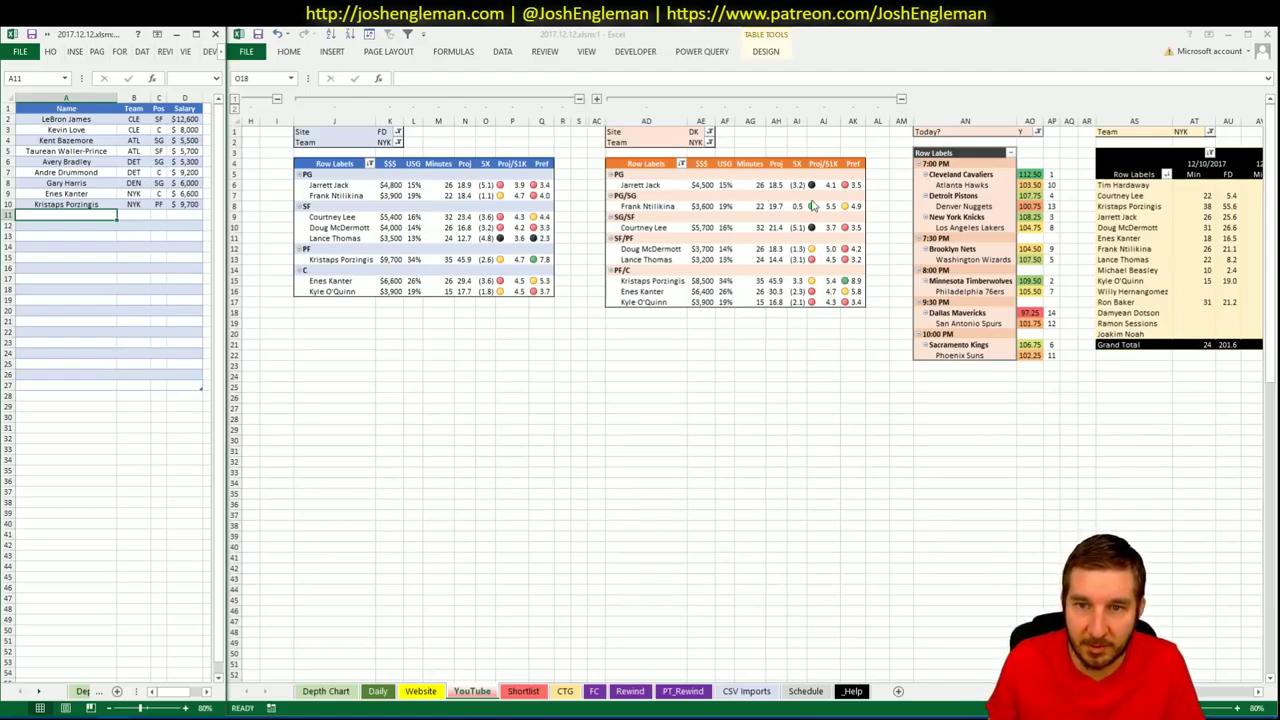
Set the Team filters of the FD and DK projection tables on the YouTube sheet to LAL
{"action": "key", "text": "ctrl+Tab"}
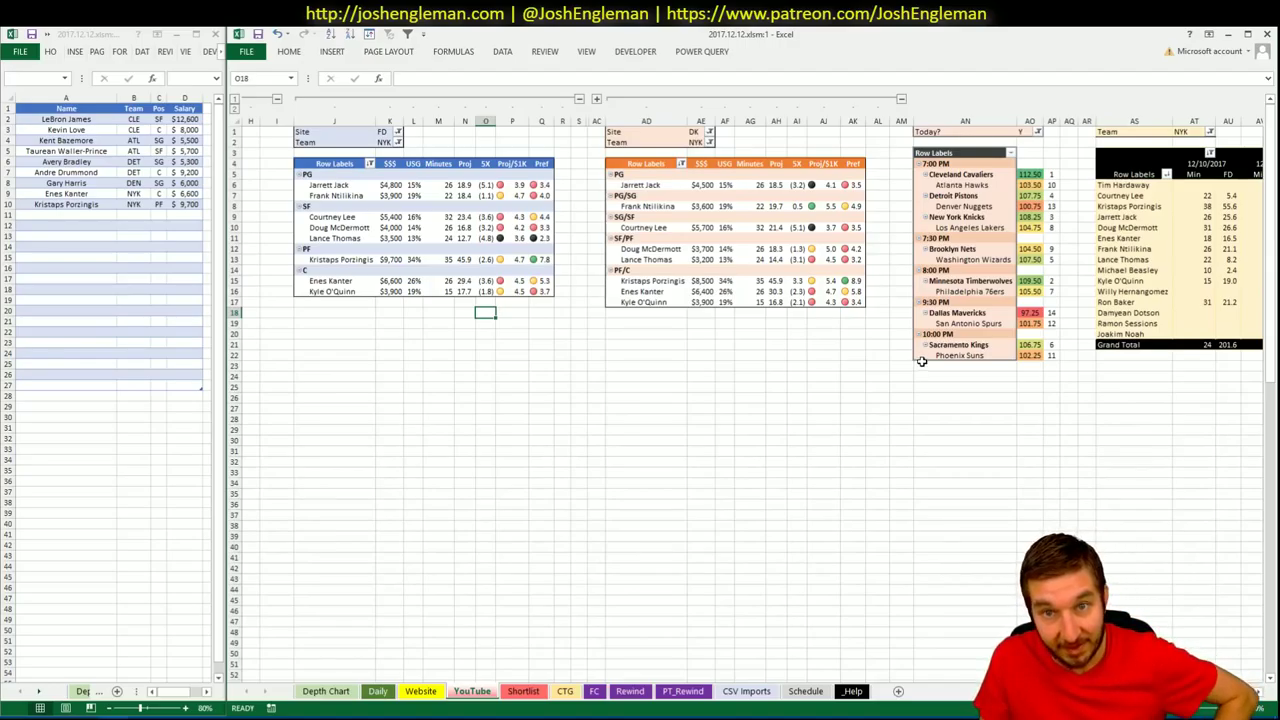
{"action": "left_click", "coordinate": [386, 142]}
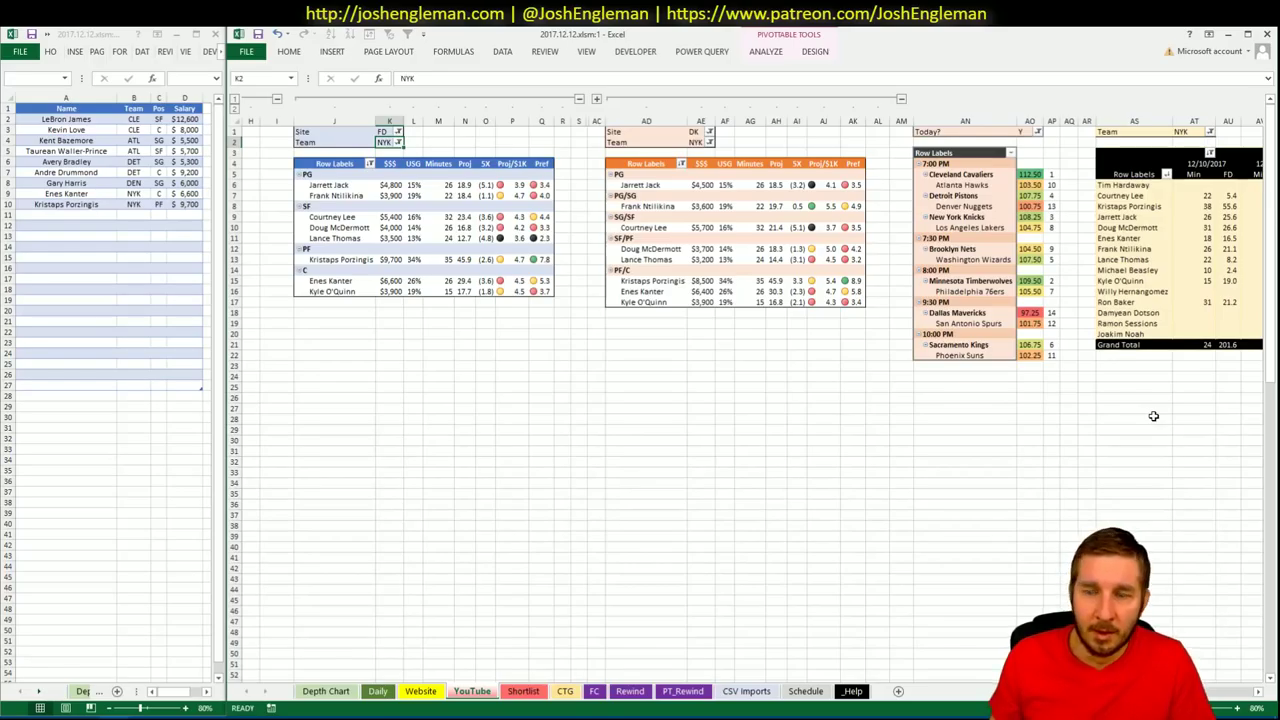
{"action": "type", "text": "LAL"}
{"action": "key", "text": "Return"}
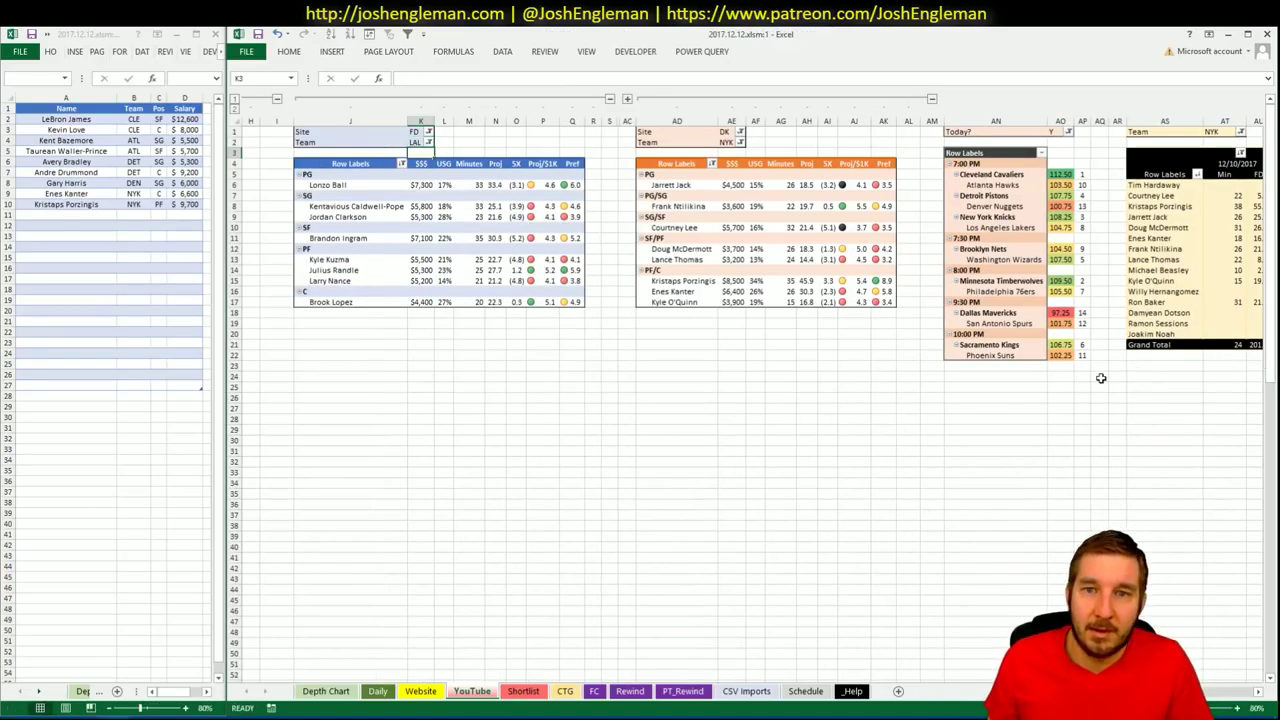
{"action": "left_click", "coordinate": [727, 142]}
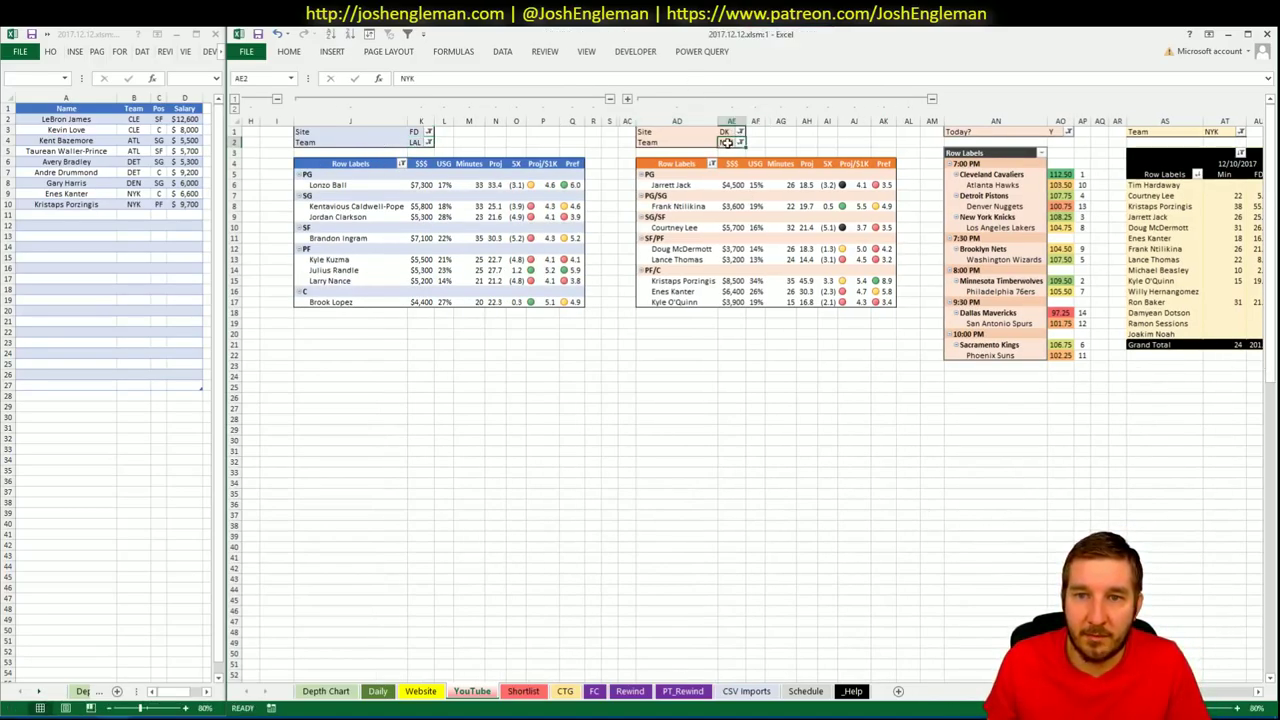
{"action": "type", "text": "LAL"}
{"action": "key", "text": "Return"}
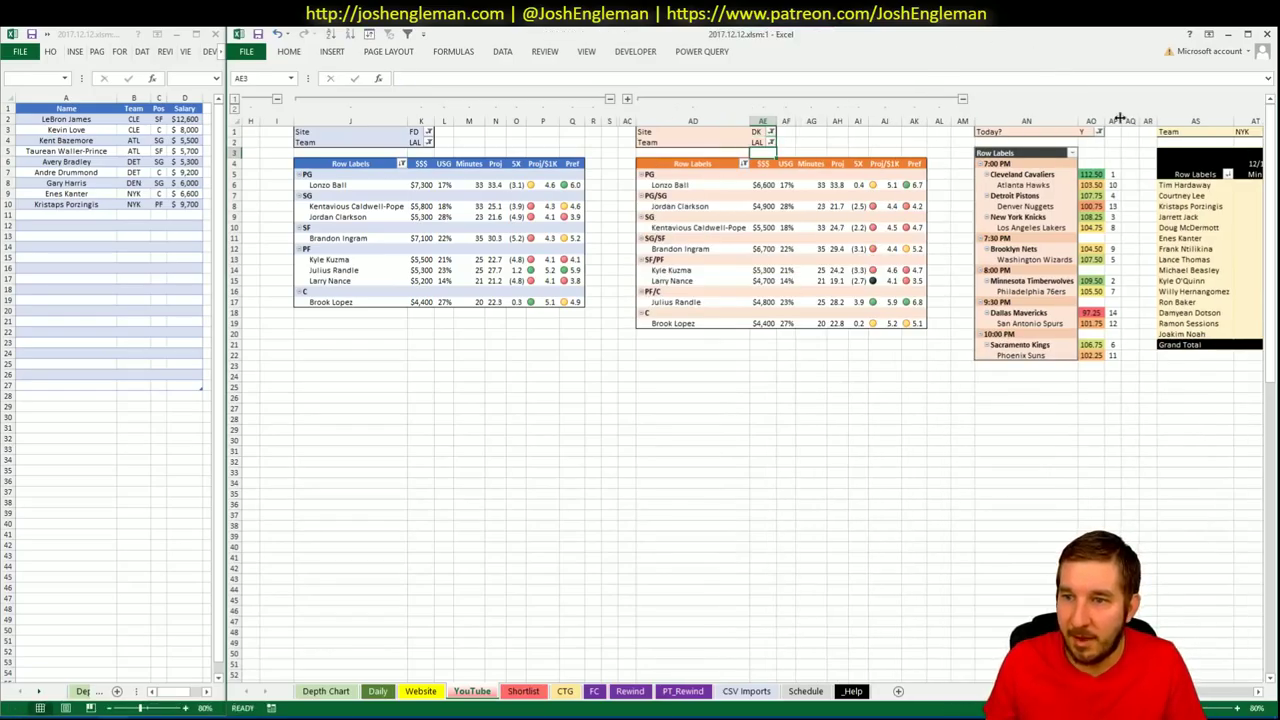
Set the Team filter of the recent game log table to LAL
{"action": "left_click", "coordinate": [1249, 133]}
{"action": "type", "text": "LAL"}
{"action": "key", "text": "ctrl+Return"}
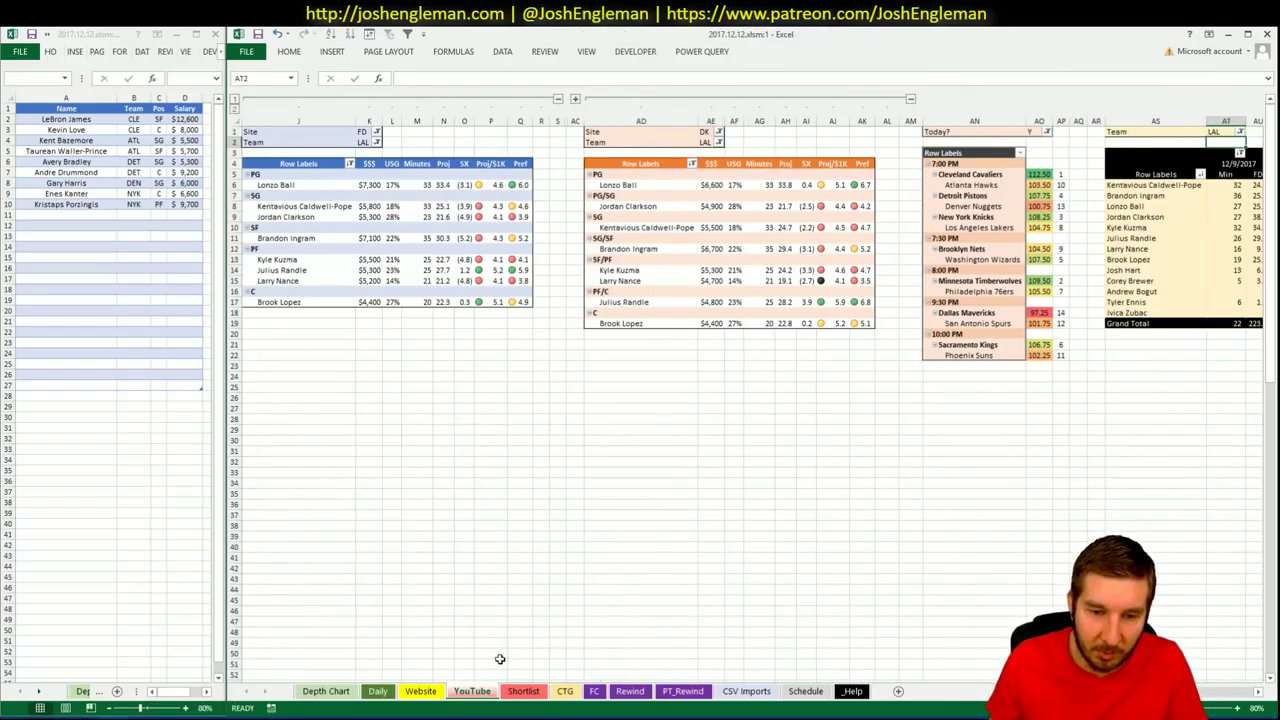
Set the opponent on the CTG sheet to NYK for the Lakers' shot-frequency matchup
{"action": "left_click", "coordinate": [566, 691]}
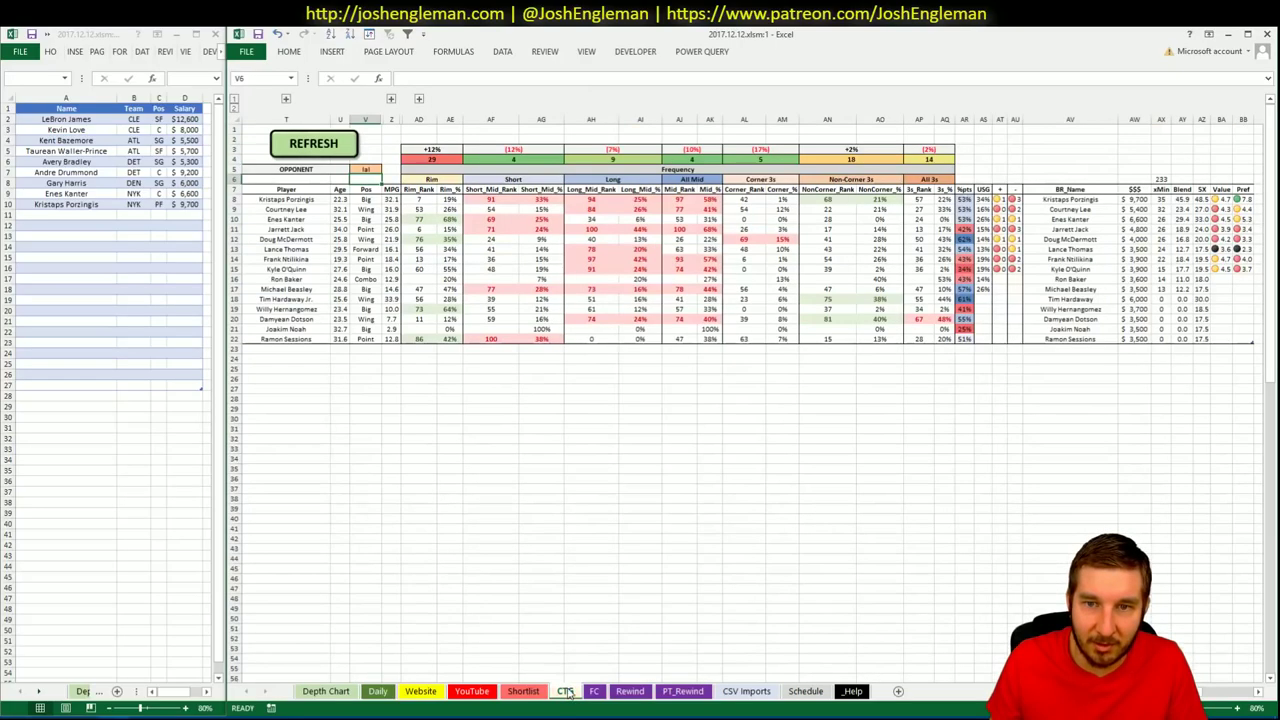
{"action": "left_click", "coordinate": [366, 169]}
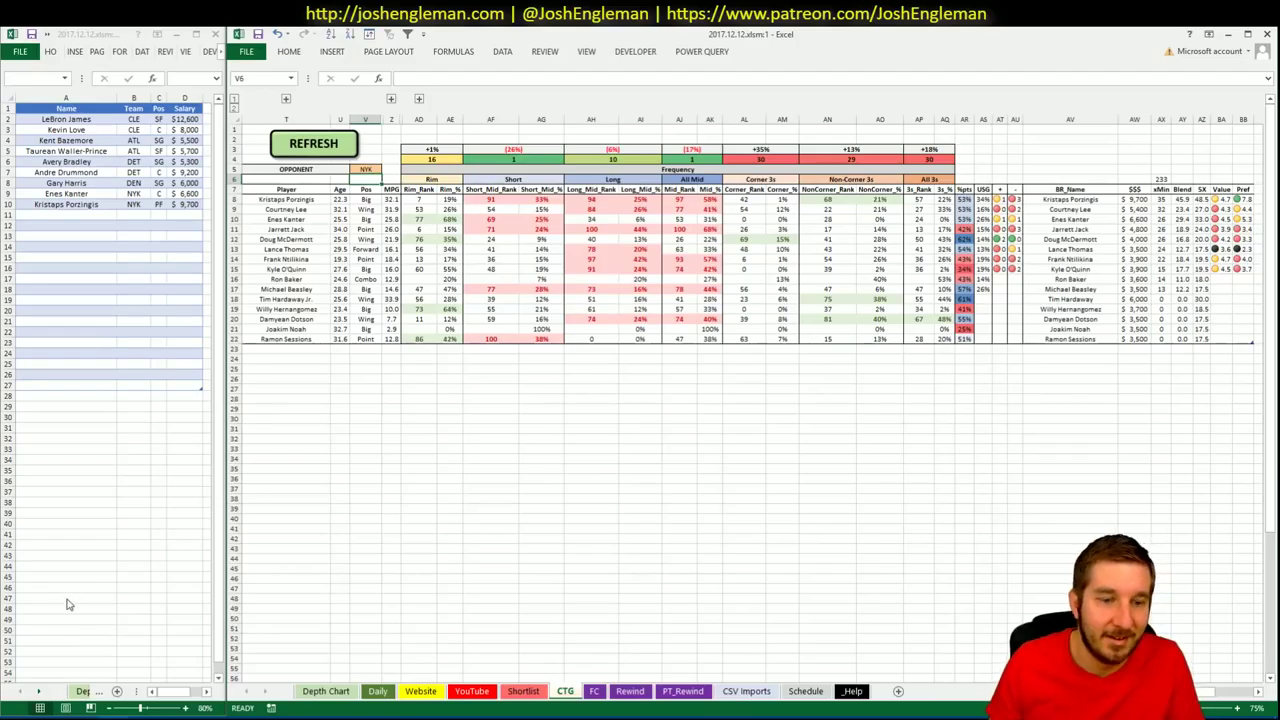
Switch to the browser, open the Los Angeles Lakers page on Cleaning the Glass and go to its Shooting: Frequency section
{"action": "left_click", "coordinate": [74, 714]}
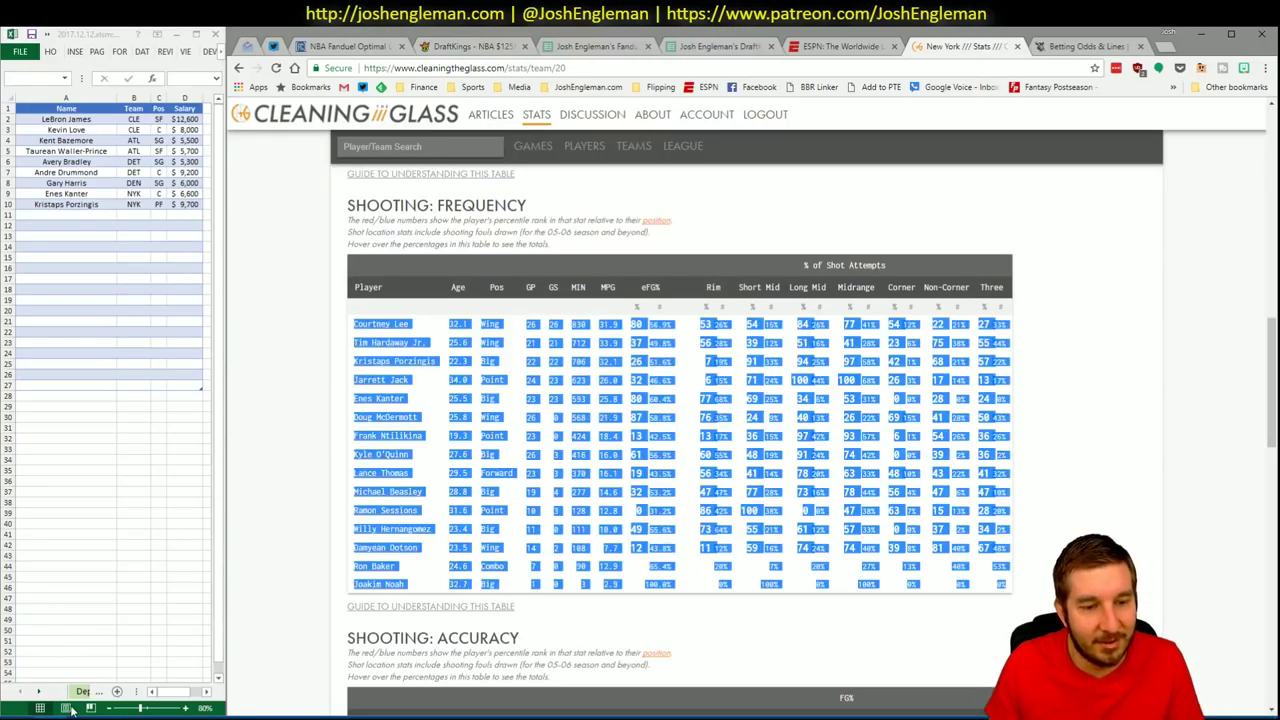
{"action": "left_click", "coordinate": [448, 147]}
{"action": "type", "text": "laker"}
{"action": "key", "text": "Down"}
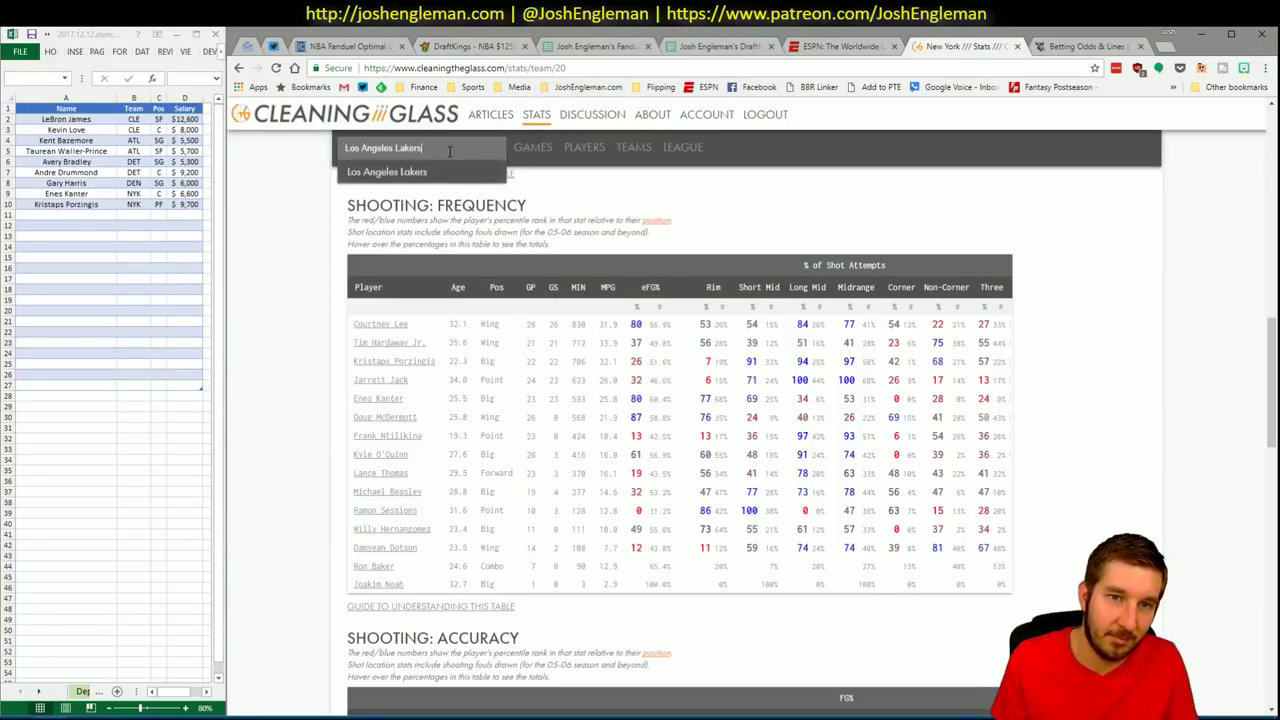
{"action": "key", "text": "Return"}
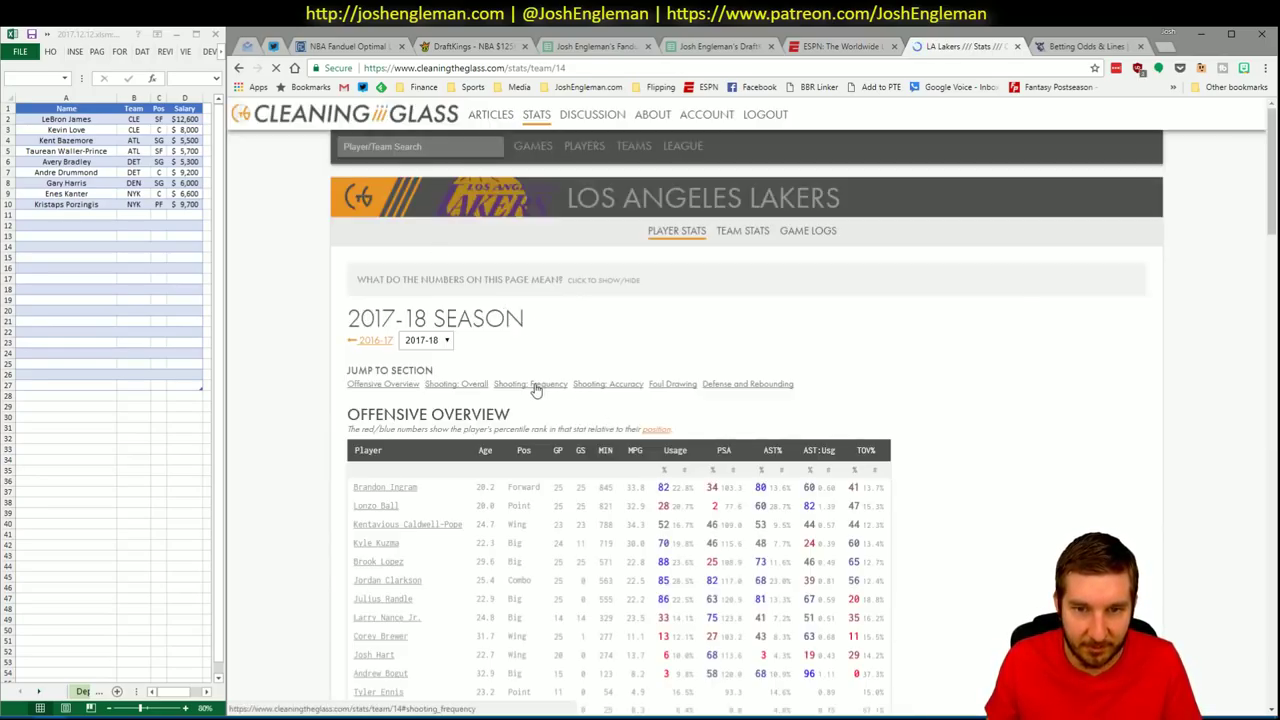
{"action": "left_click", "coordinate": [534, 385]}
Copy the Lakers' Shooting: Frequency table, switch back to Excel and load it into the CTG sheet
{"action": "left_click_drag", "start_coordinate": [1032, 594], "coordinate": [352, 326]}
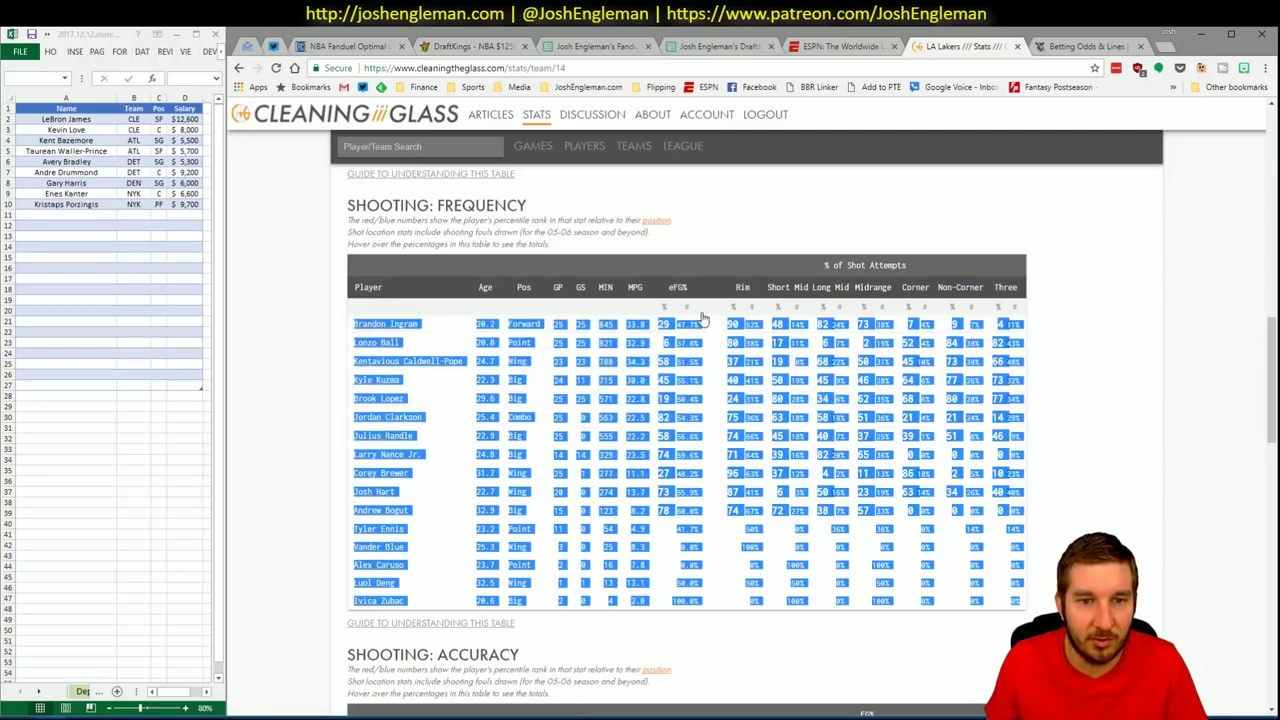
{"action": "key", "text": "alt+Tab"}
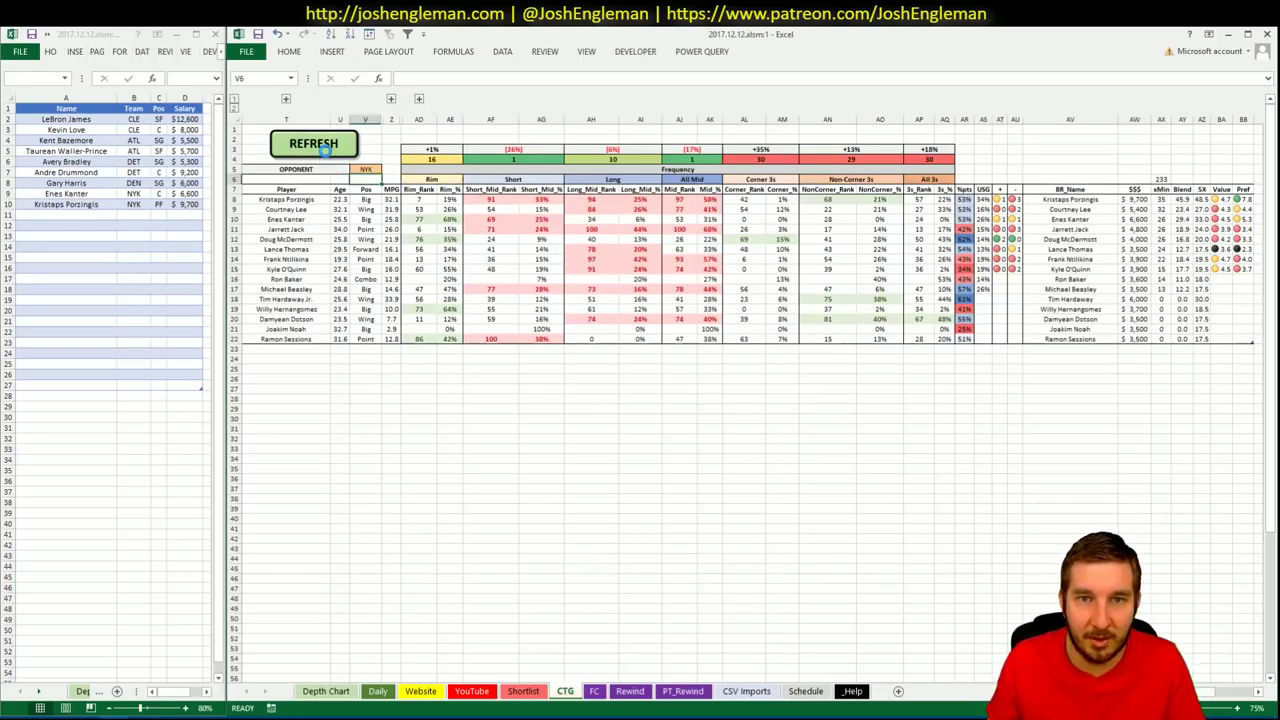
{"action": "left_click", "coordinate": [340, 145]}
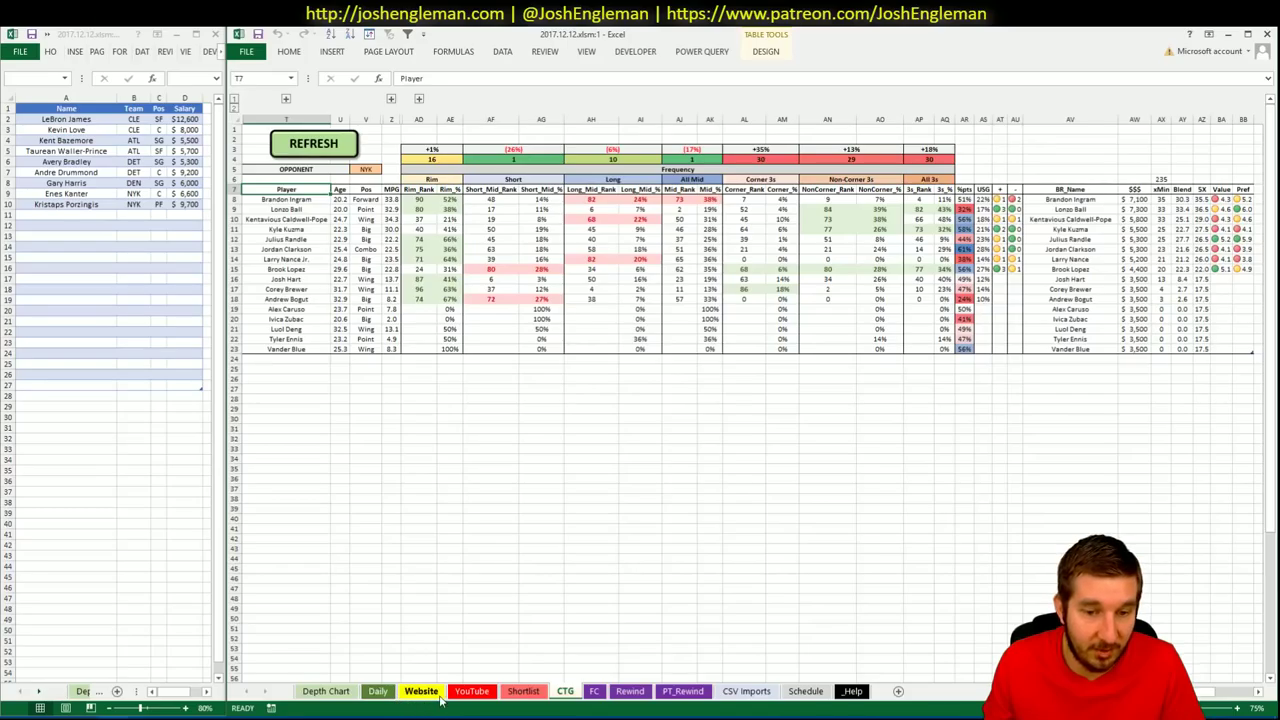
Return to the YouTube sheet, review the Lakers' projections and recent game log, and add Lonzo Ball to the shortlist
{"action": "left_click", "coordinate": [475, 692]}
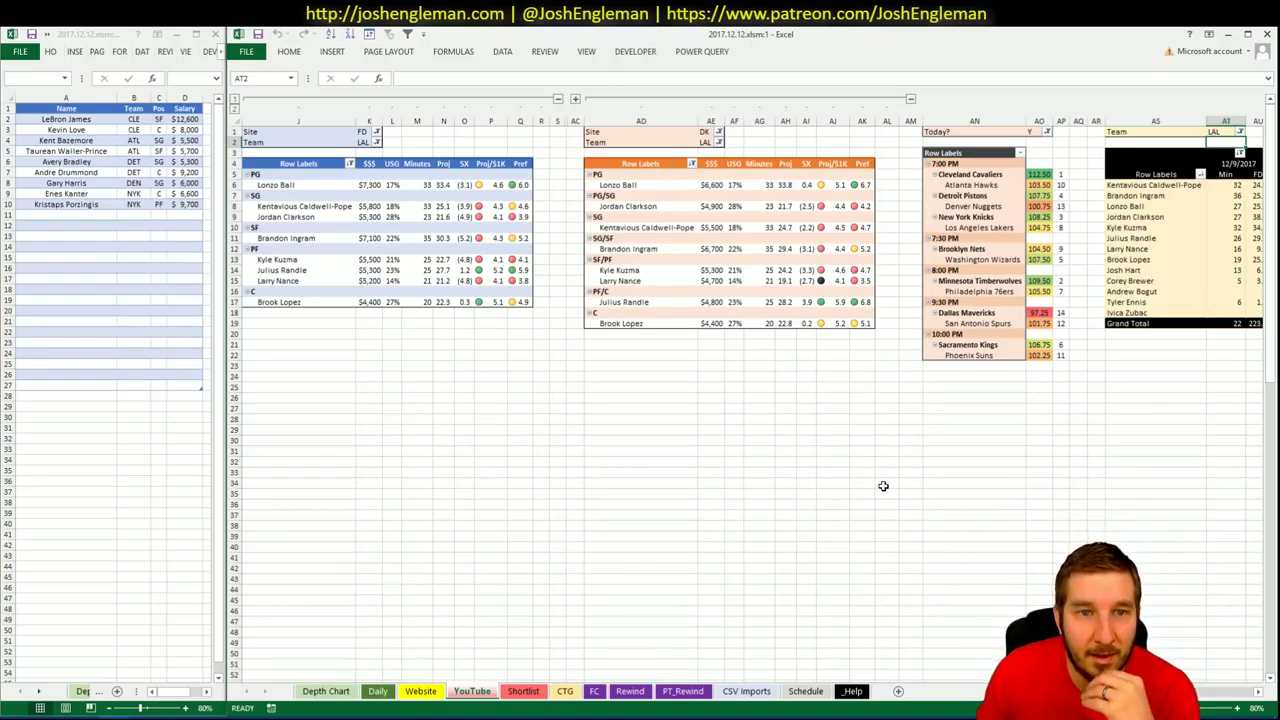
{"action": "scroll", "coordinate": [740, 390], "scroll_direction": "right", "scroll_amount": 6}
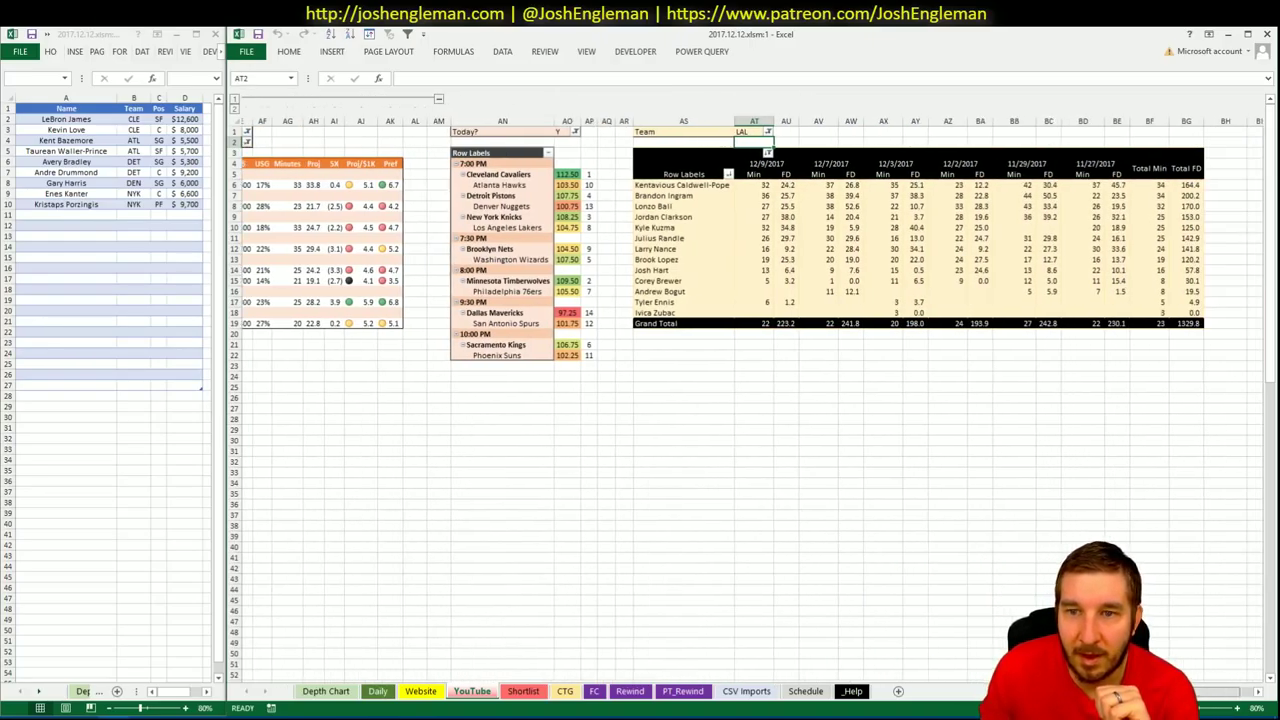
{"action": "scroll", "coordinate": [750, 387], "scroll_direction": "right", "scroll_amount": 1}
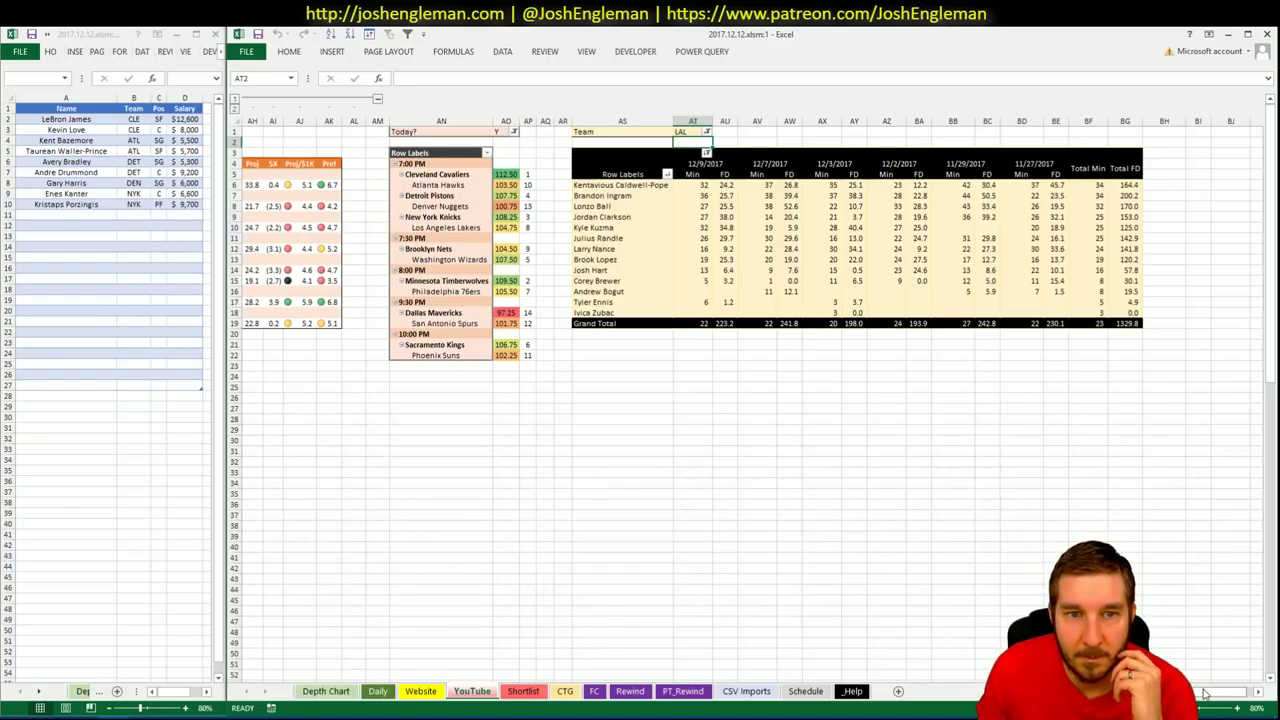
{"action": "left_click_drag", "start_coordinate": [1203, 692], "coordinate": [1180, 692]}
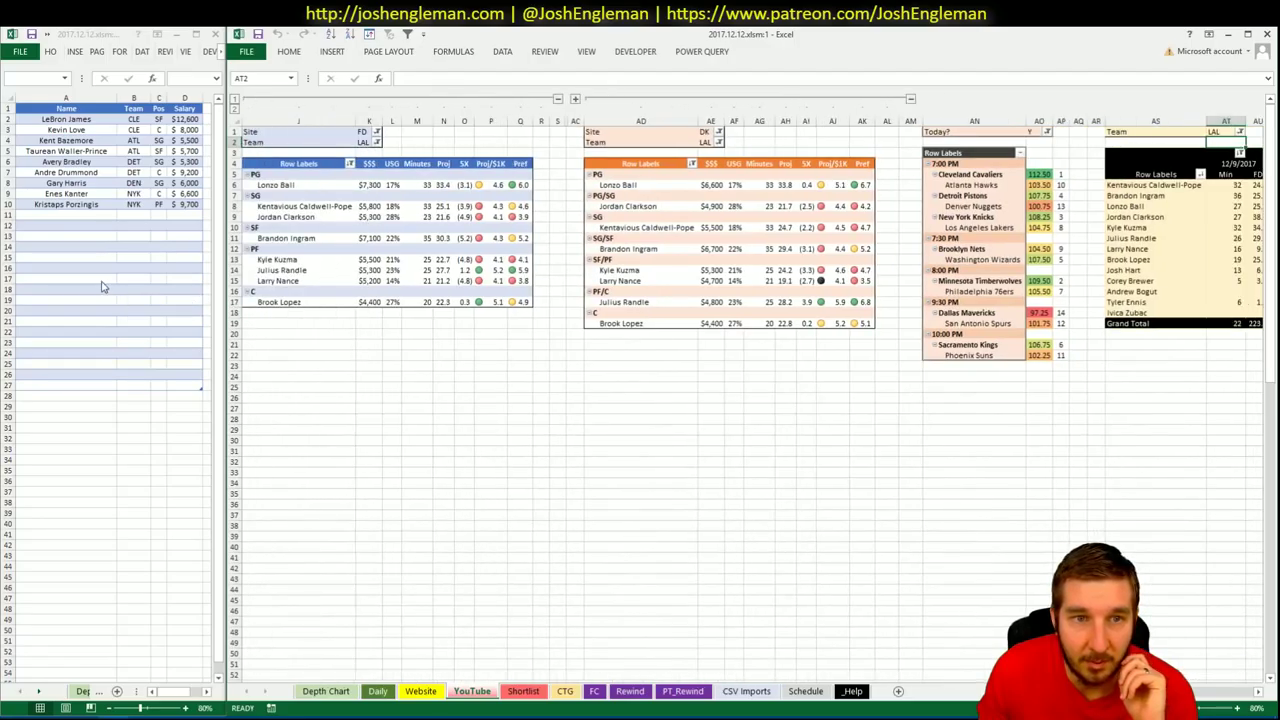
{"action": "left_click", "coordinate": [120, 241]}
{"action": "type", "text": "Lonzo Ball"}
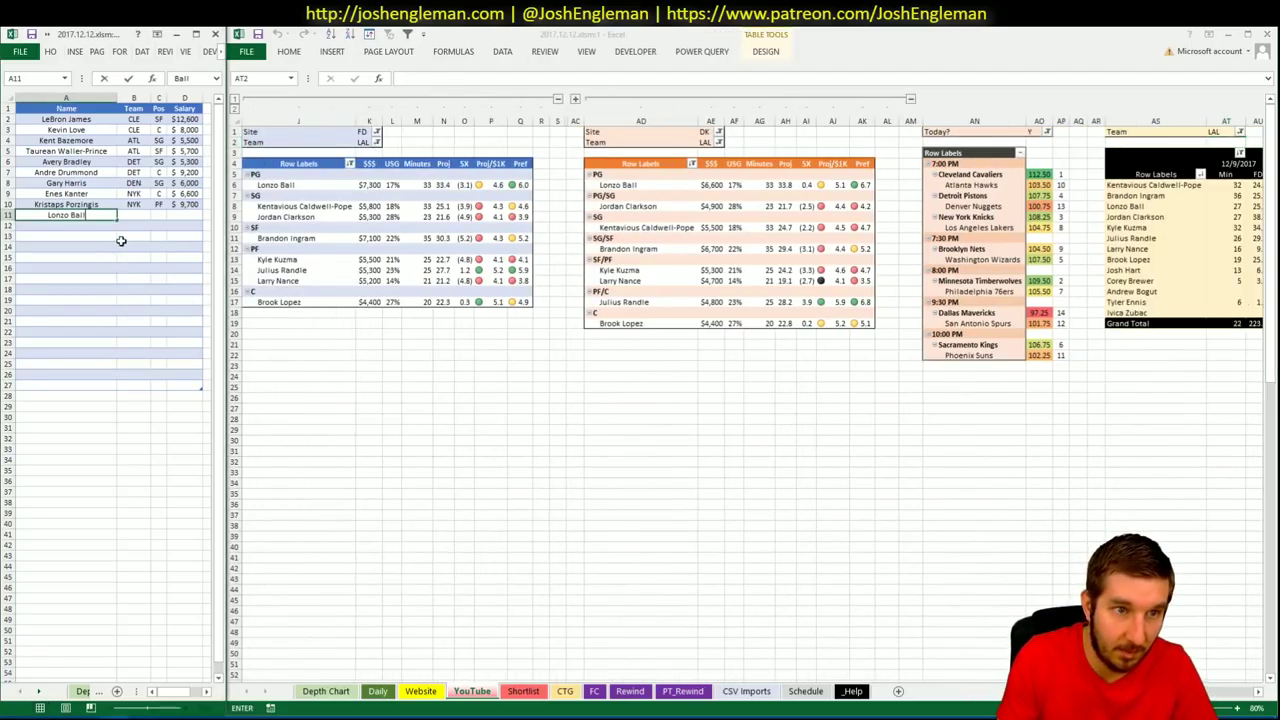
{"action": "key", "text": "Return"}
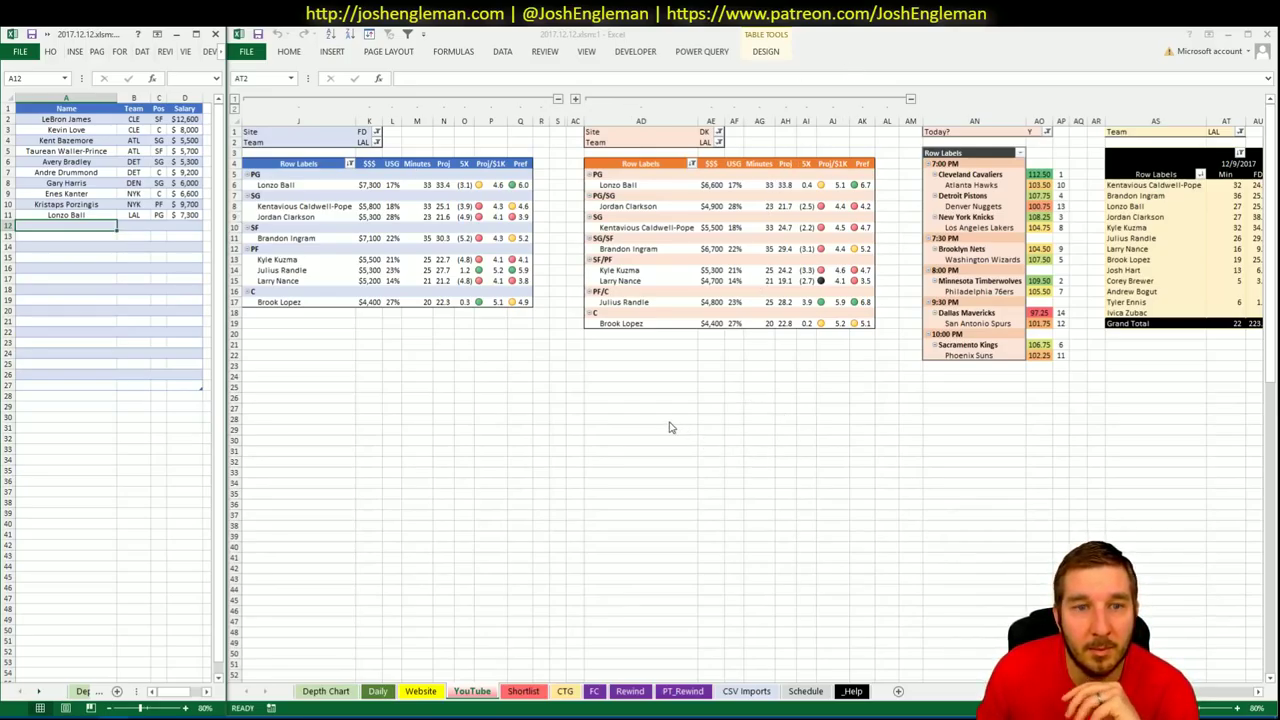
Check the Lakers' recent game log against their projections and add Brandon Ingram to the next free shortlist row
{"action": "left_click", "coordinate": [1195, 698]}
{"action": "scroll", "coordinate": [1195, 698], "scroll_direction": "right", "scroll_amount": 10}
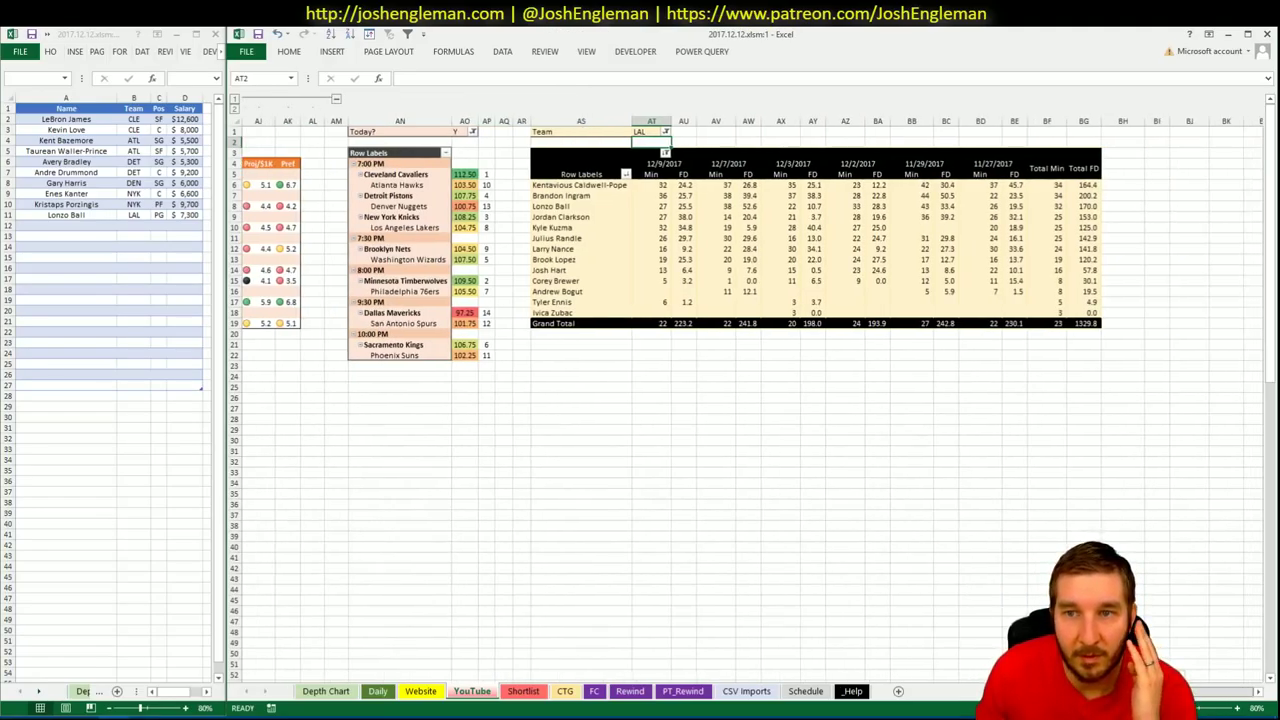
{"action": "scroll", "coordinate": [750, 390], "scroll_direction": "left", "scroll_amount": 10}
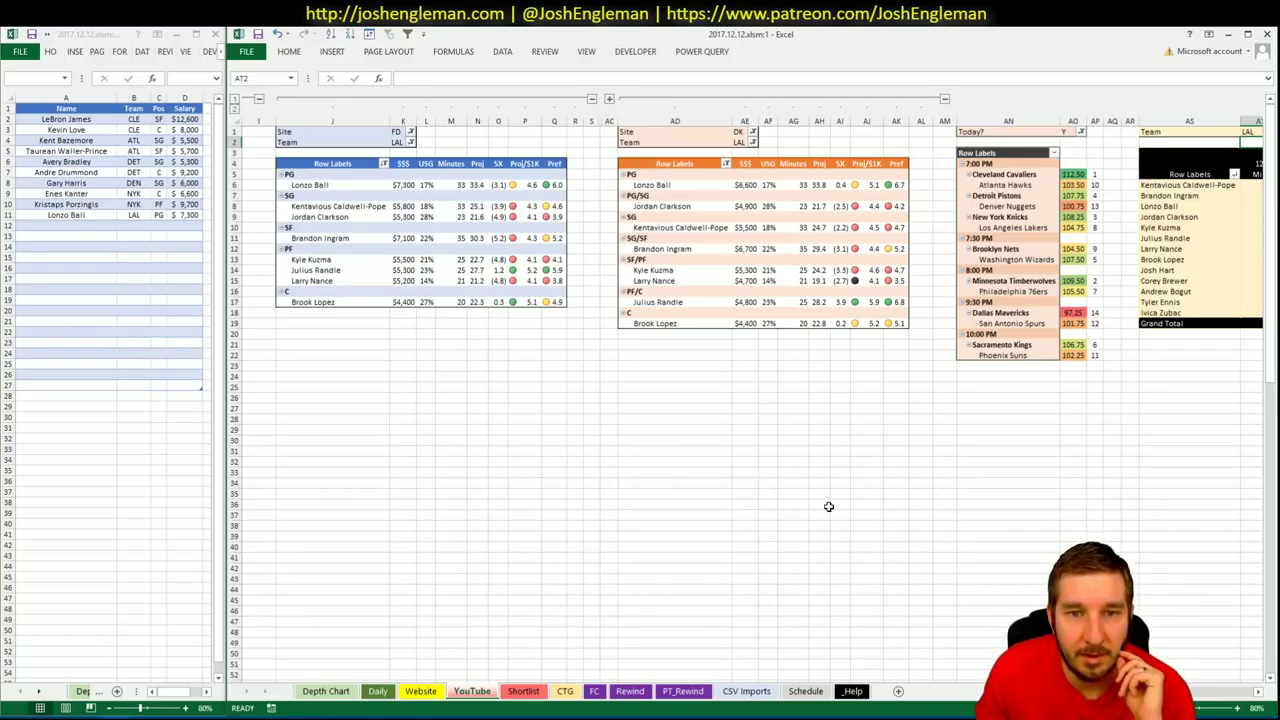
{"action": "scroll", "coordinate": [1208, 700], "scroll_direction": "right", "scroll_amount": 10}
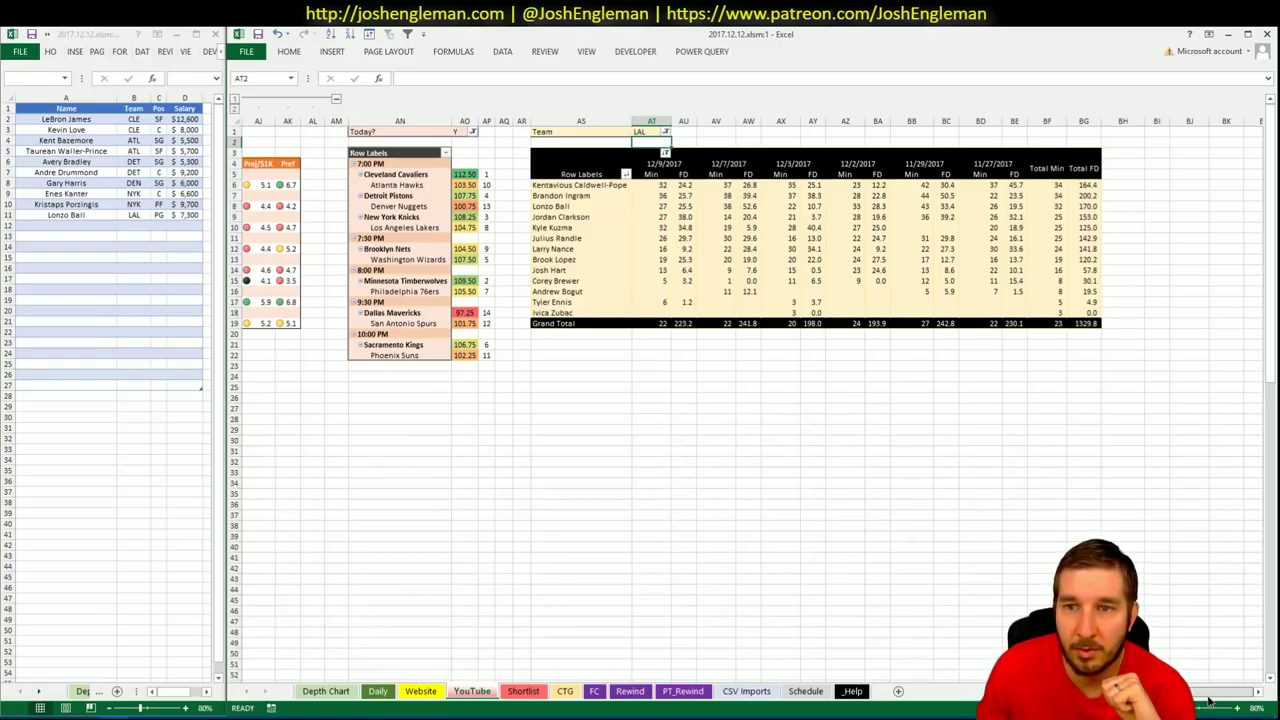
{"action": "scroll", "coordinate": [1208, 700], "scroll_direction": "left", "scroll_amount": 10}
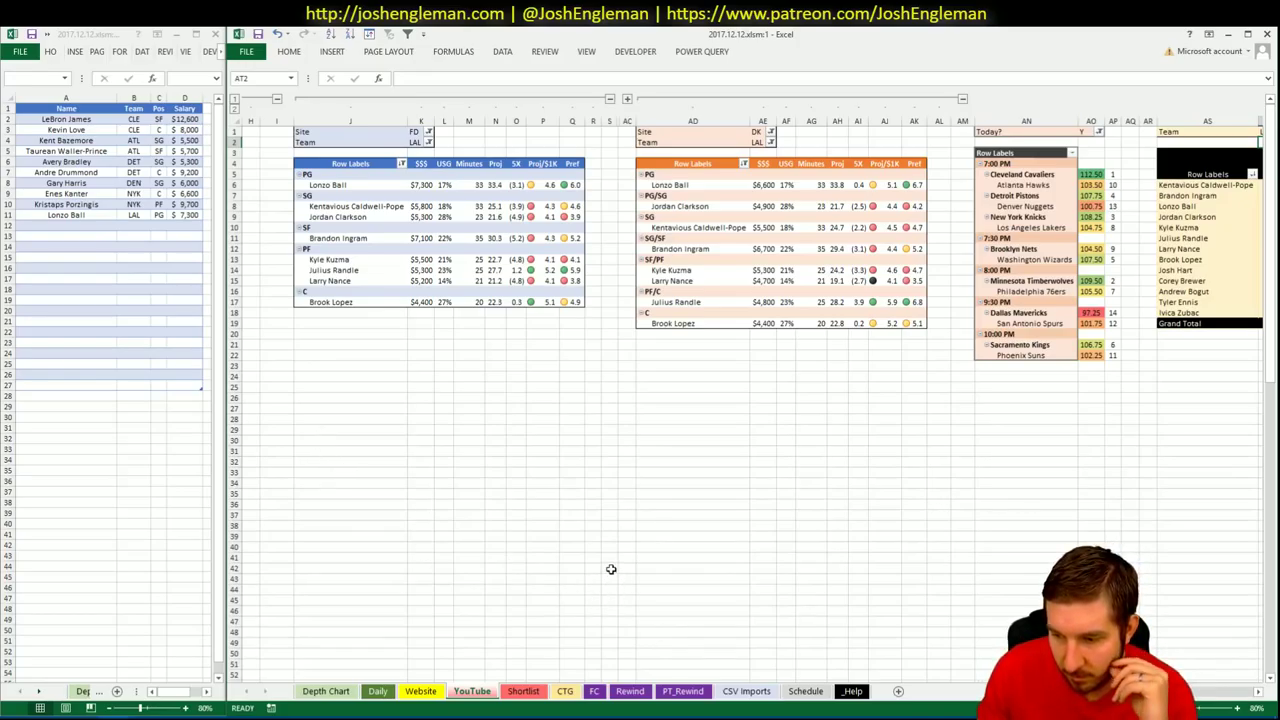
{"action": "left_click", "coordinate": [39, 228]}
{"action": "type", "text": "Brandon Ingram"}
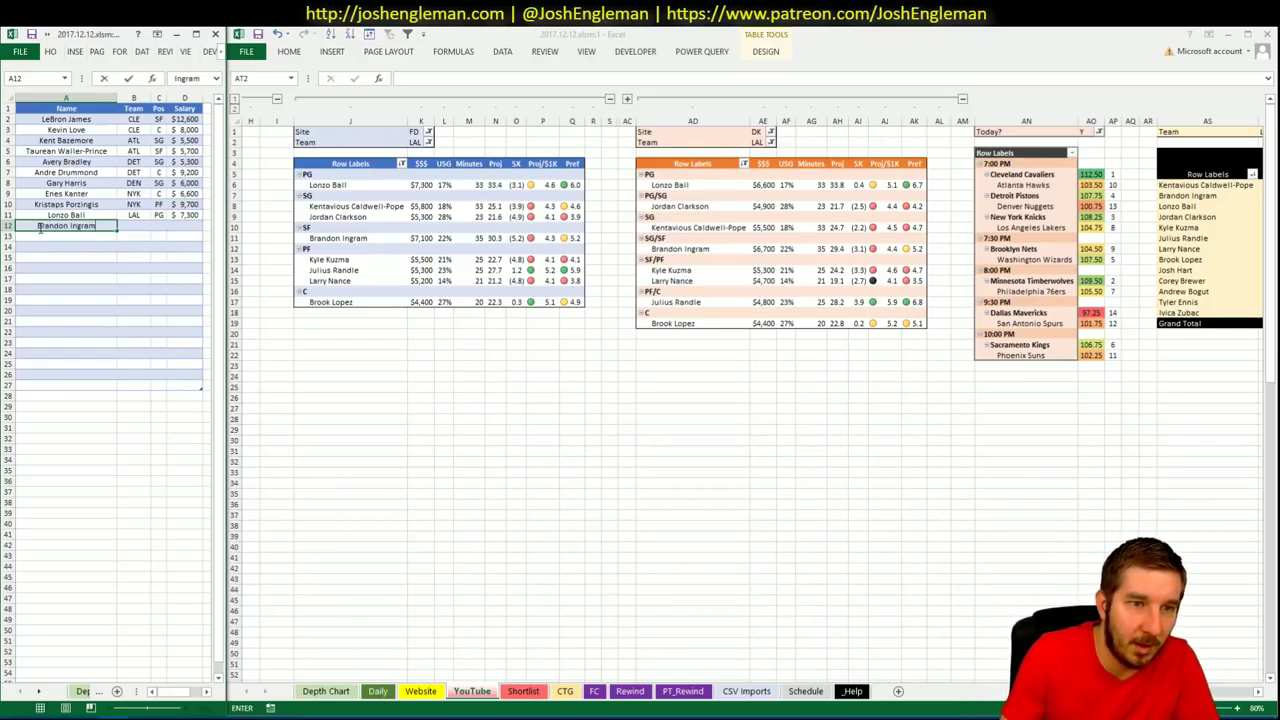
{"action": "key", "text": "Return"}
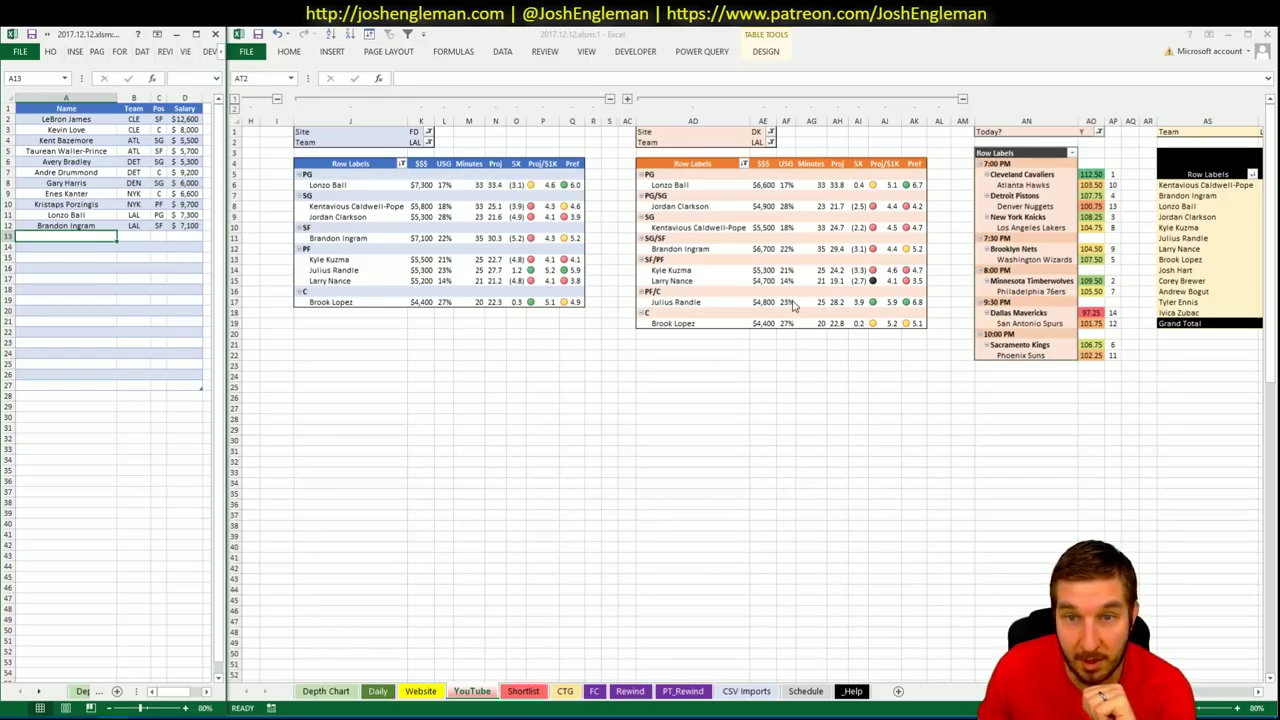
Review the Lakers' recent minutes and fantasy points, and add Julius Randle to the shortlist below Brandon Ingram
{"action": "key", "text": "ctrl+F6"}
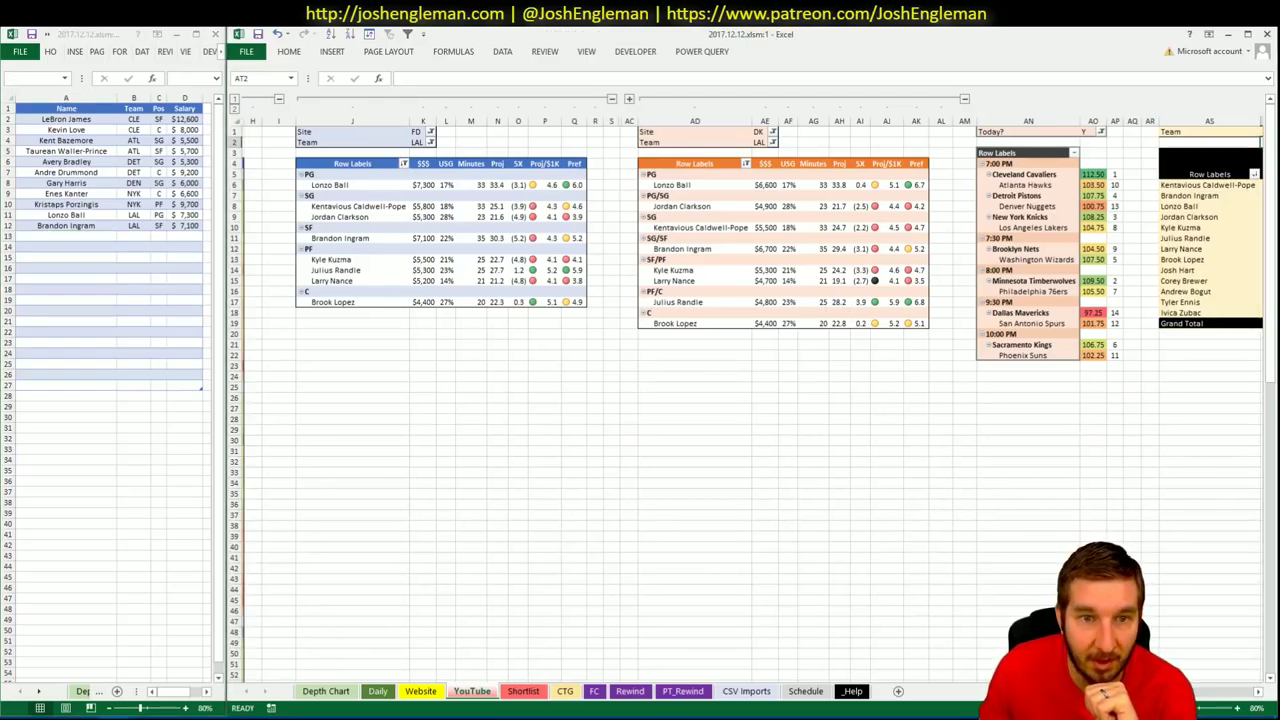
{"action": "scroll", "coordinate": [1203, 693], "scroll_direction": "right", "scroll_amount": 10}
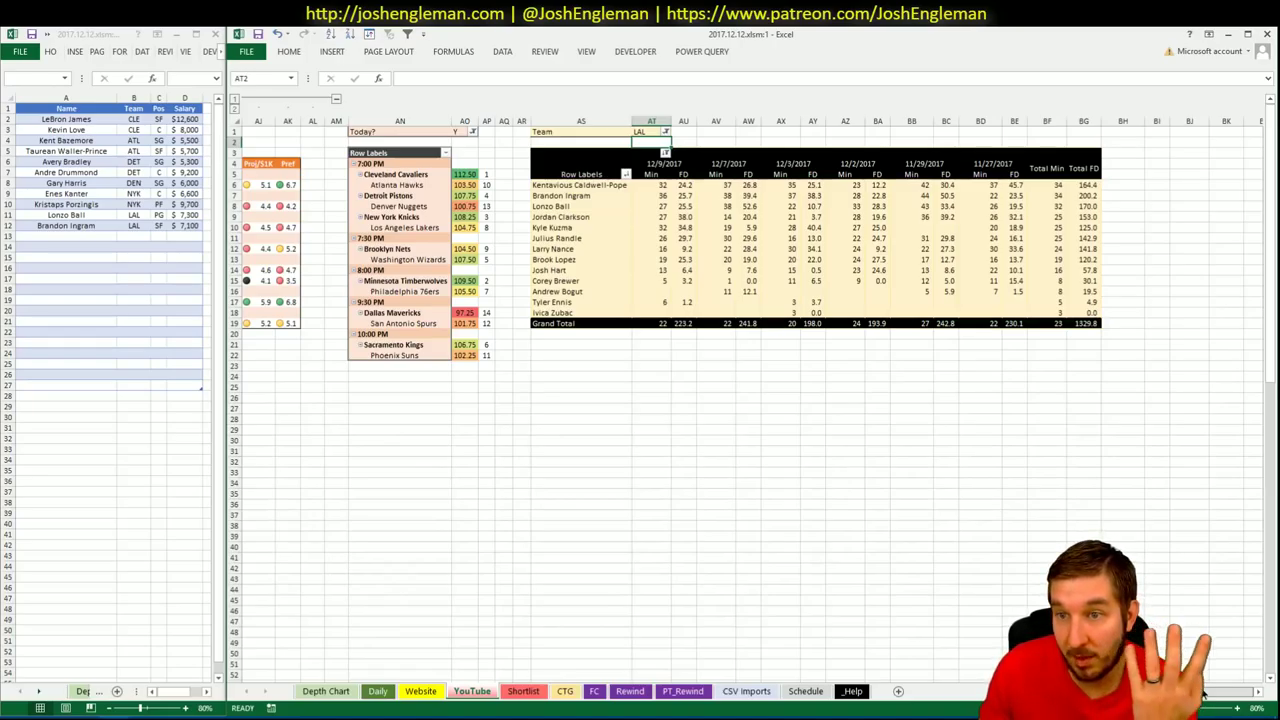
{"action": "scroll", "coordinate": [1203, 693], "scroll_direction": "left", "scroll_amount": 10}
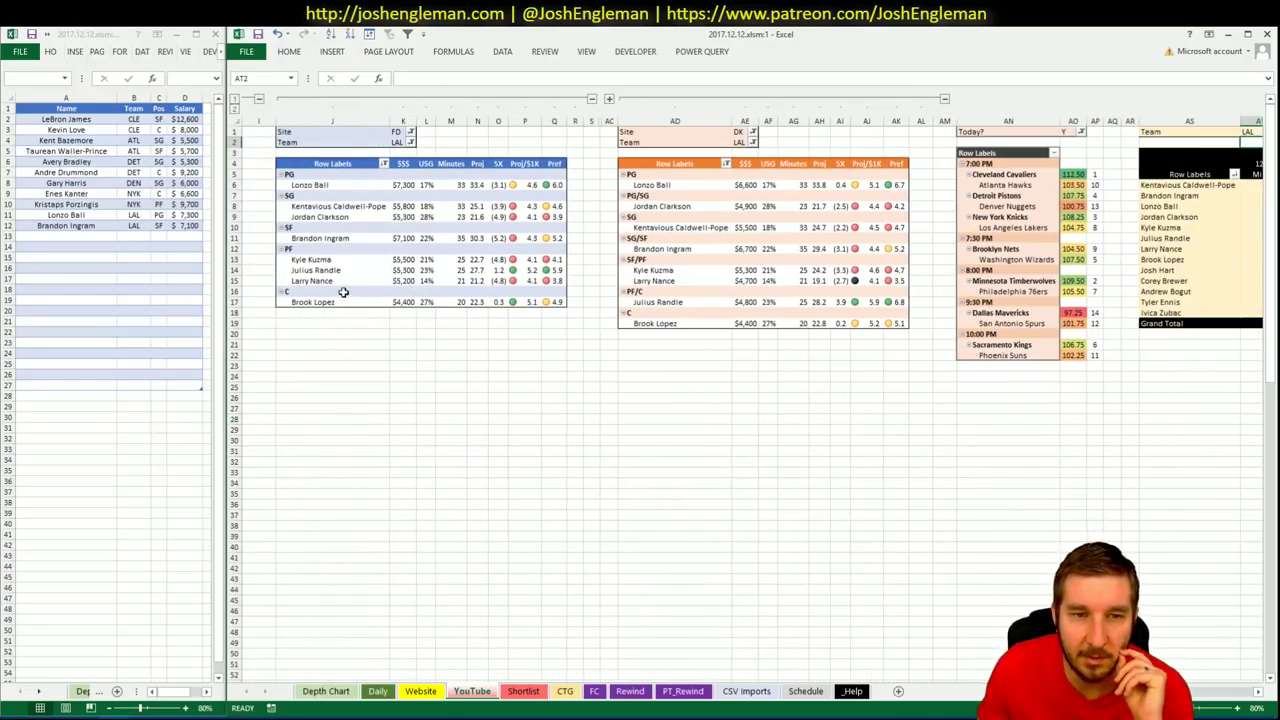
{"action": "left_click", "coordinate": [100, 235]}
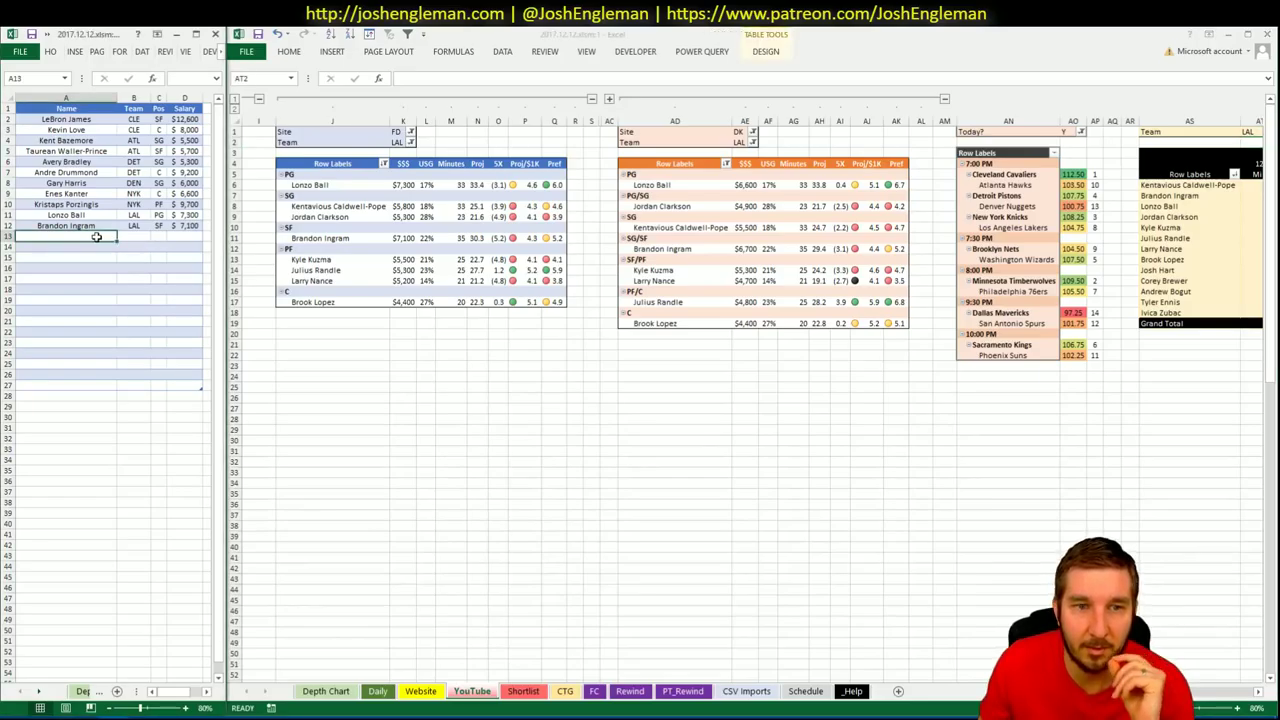
{"action": "type", "text": "Julius Randle"}
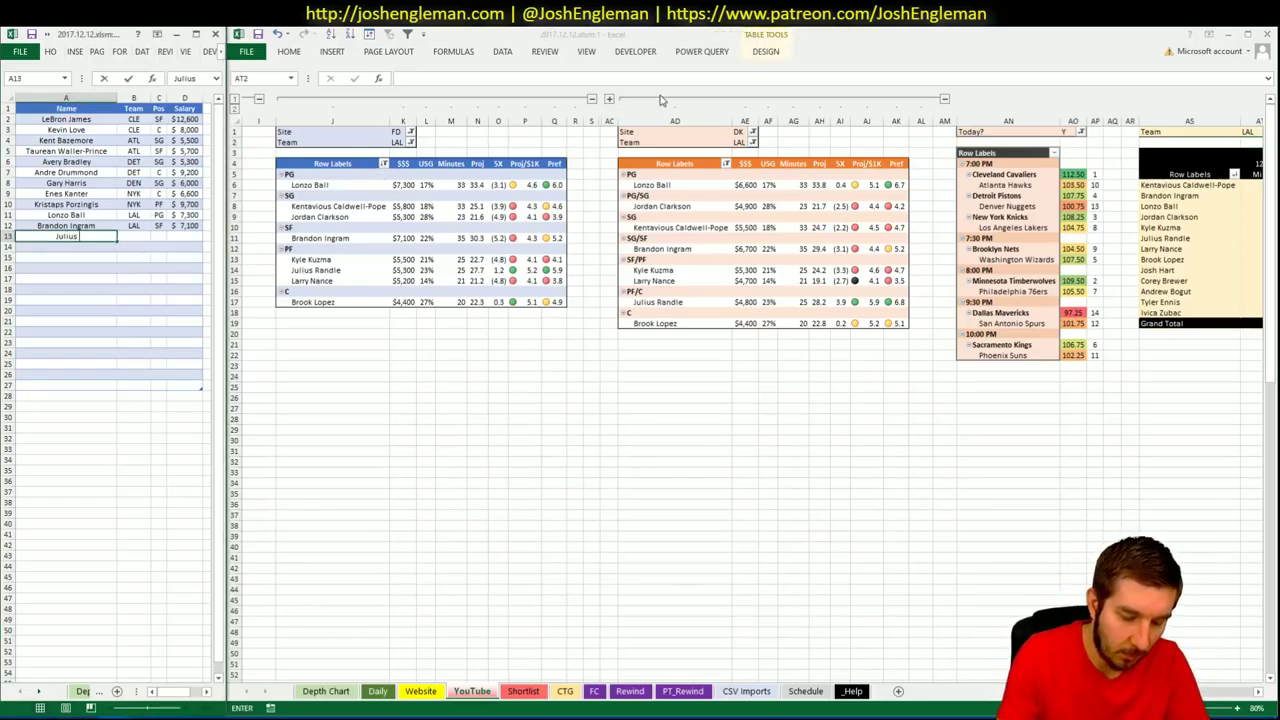
{"action": "key", "text": "ctrl+Return"}
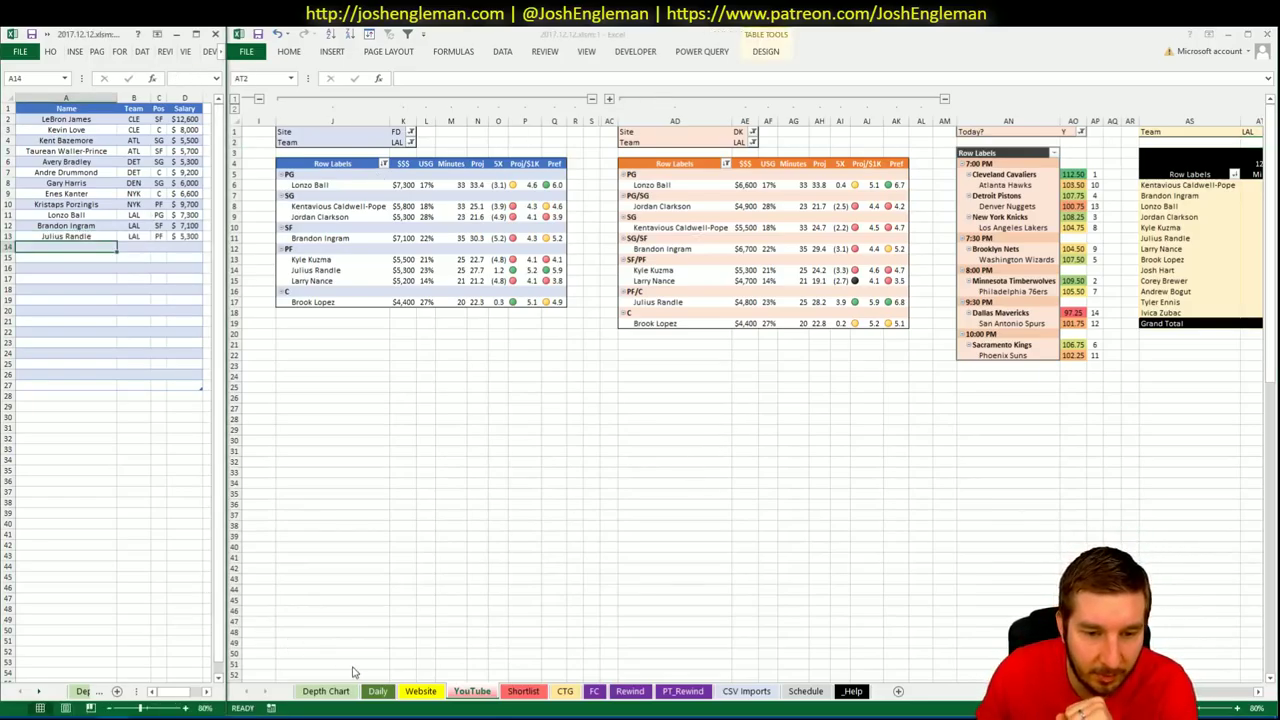
Examine Julius Randle's row among the power forwards on the Daily sheet, then return to the YouTube sheet
{"action": "left_click", "coordinate": [378, 691]}
{"action": "left_click", "coordinate": [1043, 429]}
{"action": "scroll", "coordinate": [1044, 451], "scroll_direction": "down", "scroll_amount": 1}
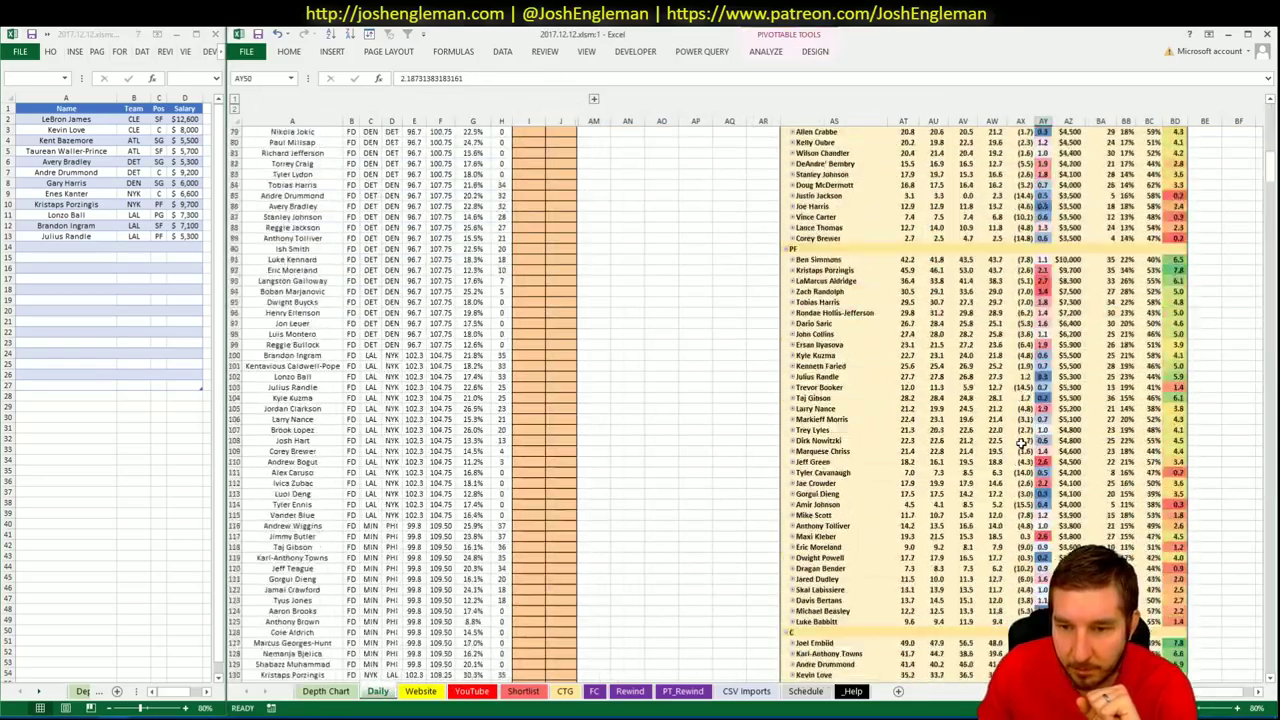
{"action": "left_click_drag", "start_coordinate": [826, 376], "coordinate": [1185, 376]}
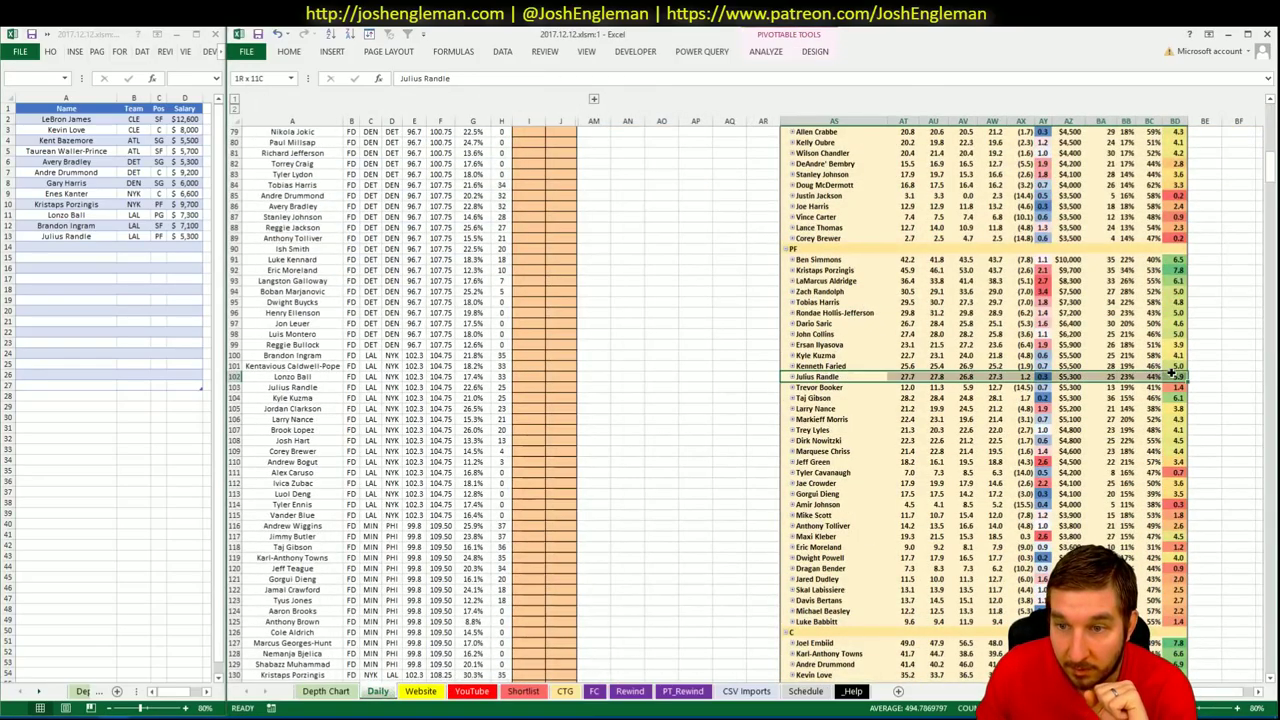
{"action": "left_click", "coordinate": [472, 692]}
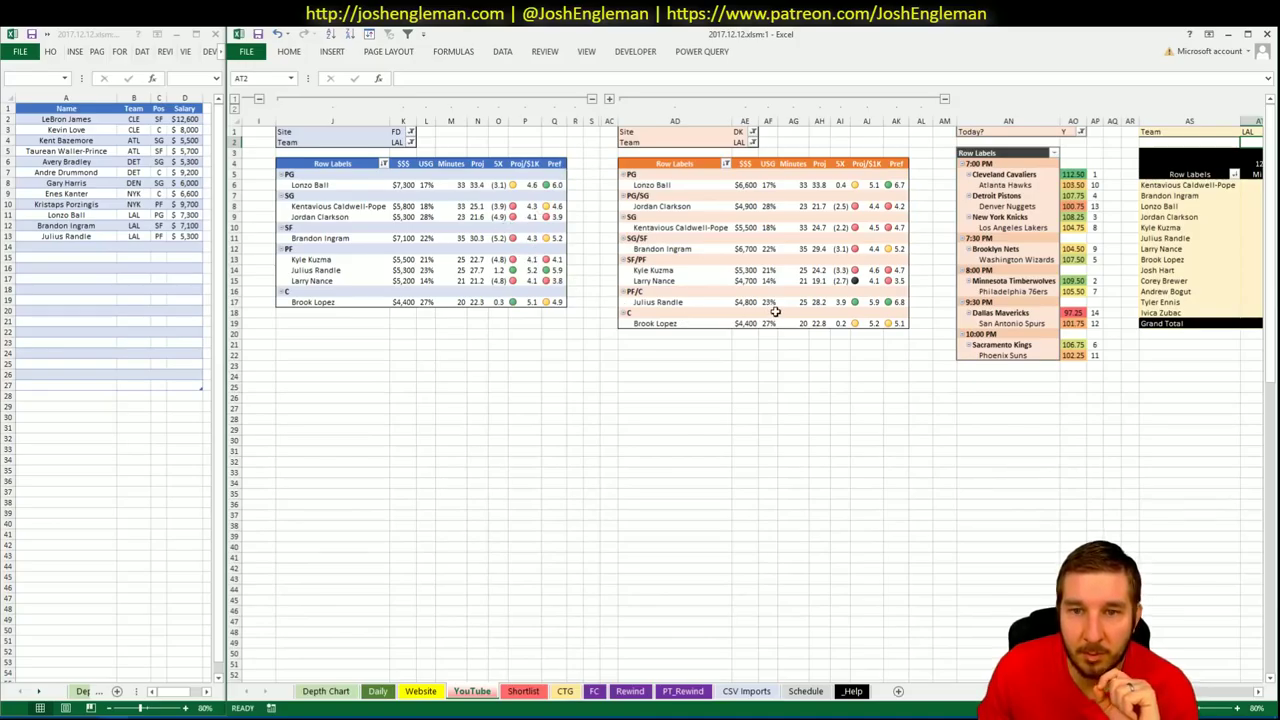
Compare the remaining Lakers' FD and DK projections with their recent minutes and fantasy points in the game log
{"action": "scroll", "coordinate": [752, 387], "scroll_direction": "right", "scroll_amount": 1}
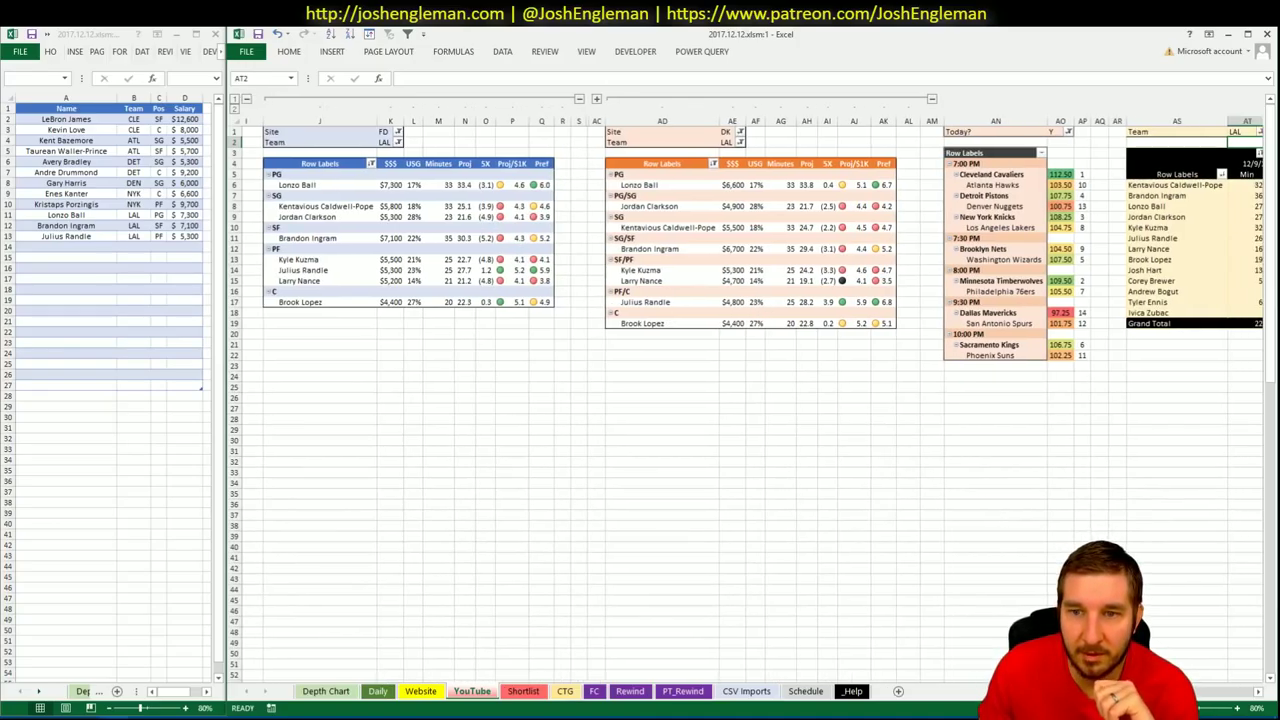
{"action": "scroll", "coordinate": [745, 400], "scroll_direction": "right", "scroll_amount": 6}
{"action": "scroll", "coordinate": [750, 400], "scroll_direction": "left", "scroll_amount": 2}
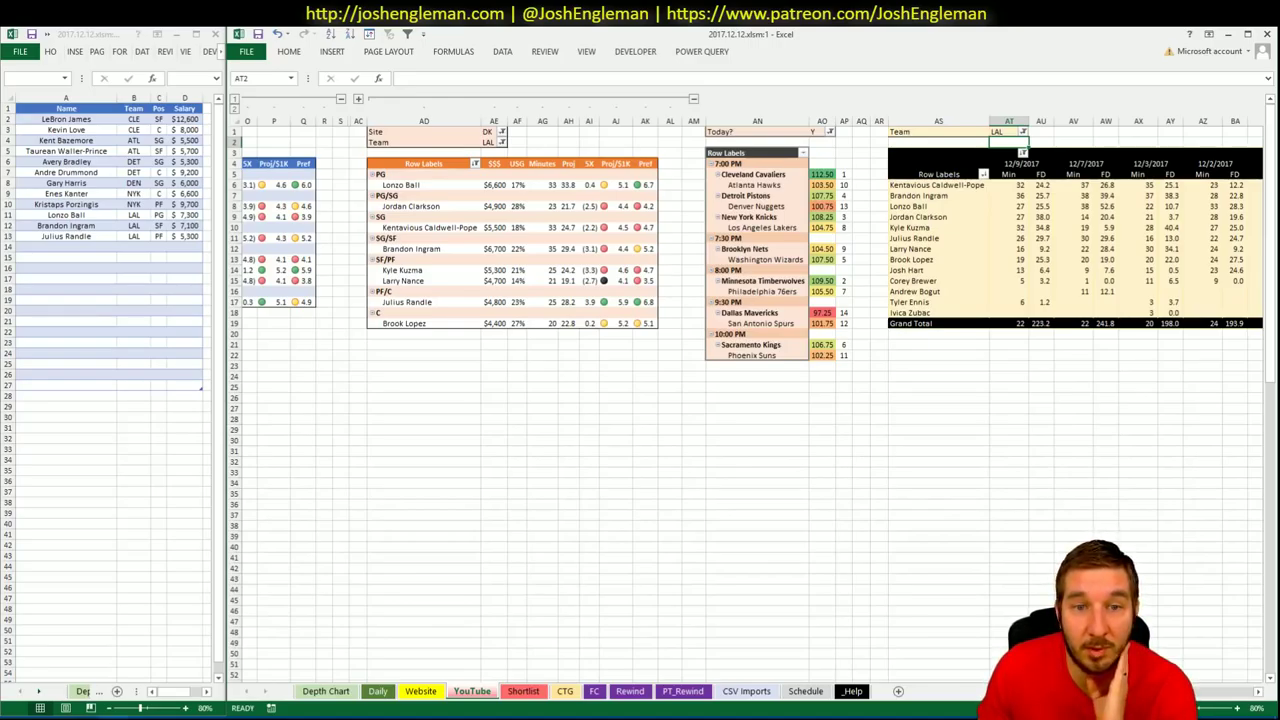
{"action": "scroll", "coordinate": [752, 387], "scroll_direction": "right", "scroll_amount": 1}
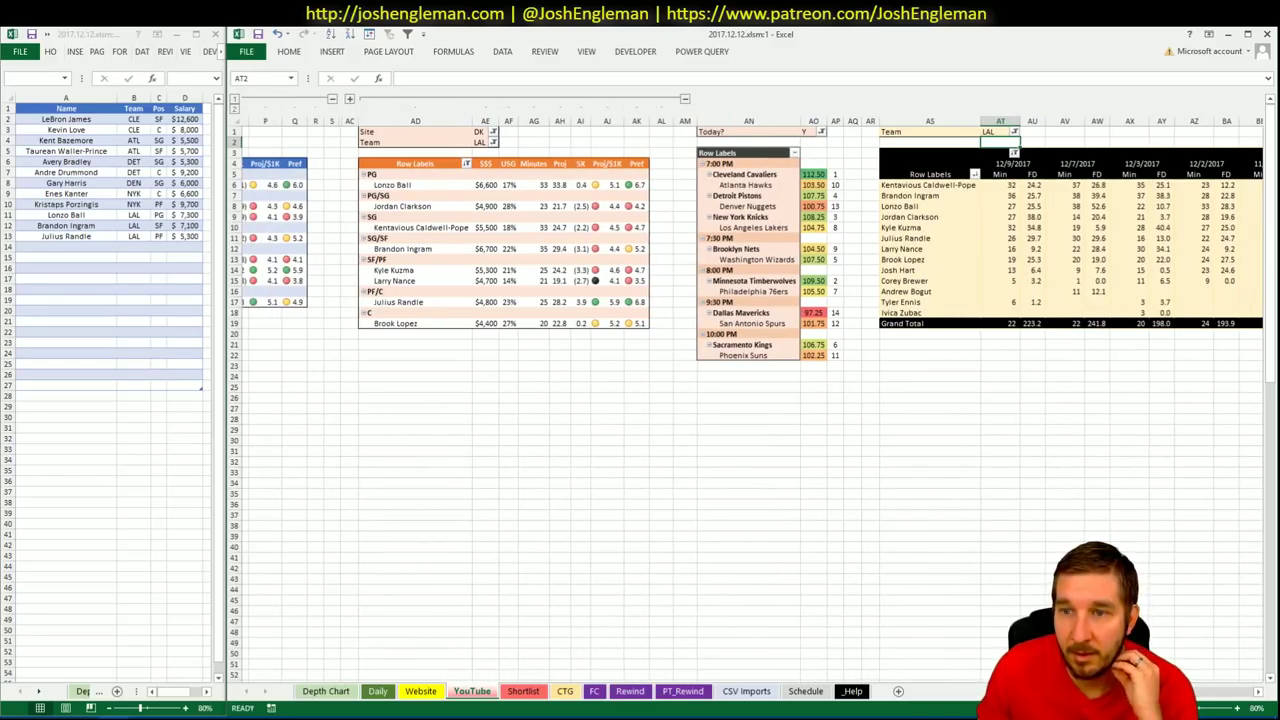
{"action": "scroll", "coordinate": [752, 387], "scroll_direction": "left", "scroll_amount": 5}
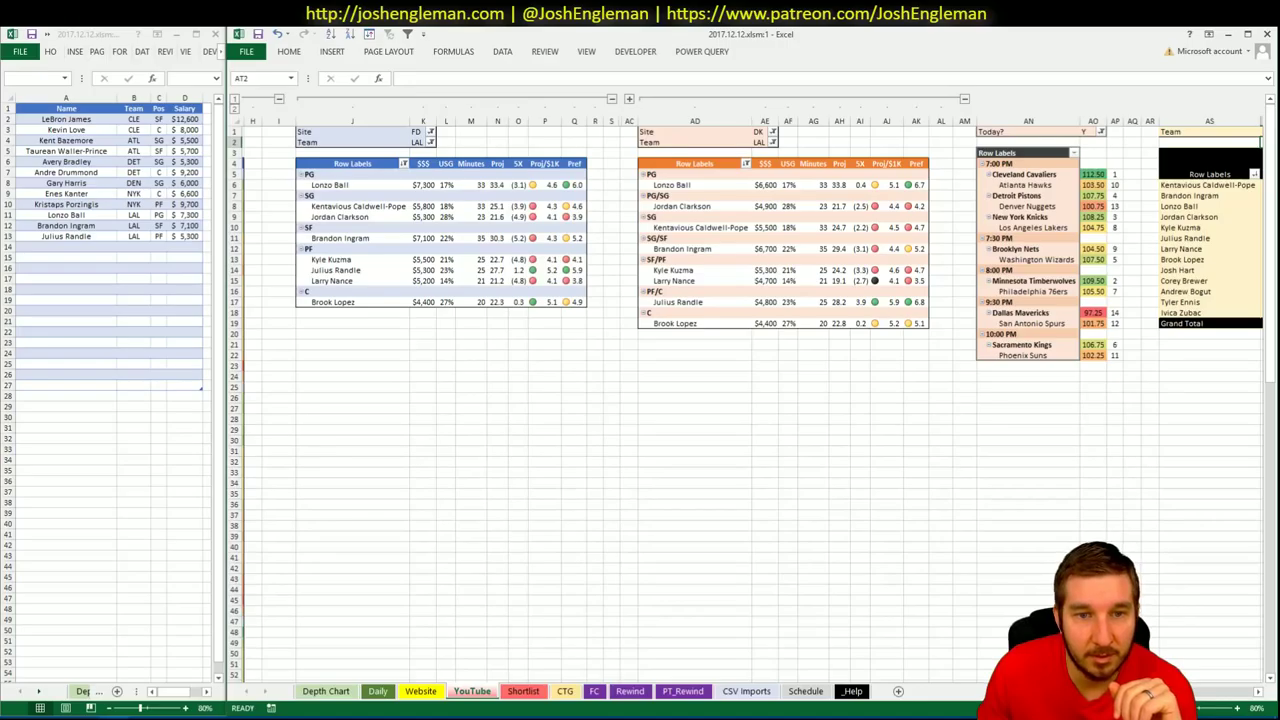
{"action": "scroll", "coordinate": [753, 388], "scroll_direction": "right", "scroll_amount": 1}
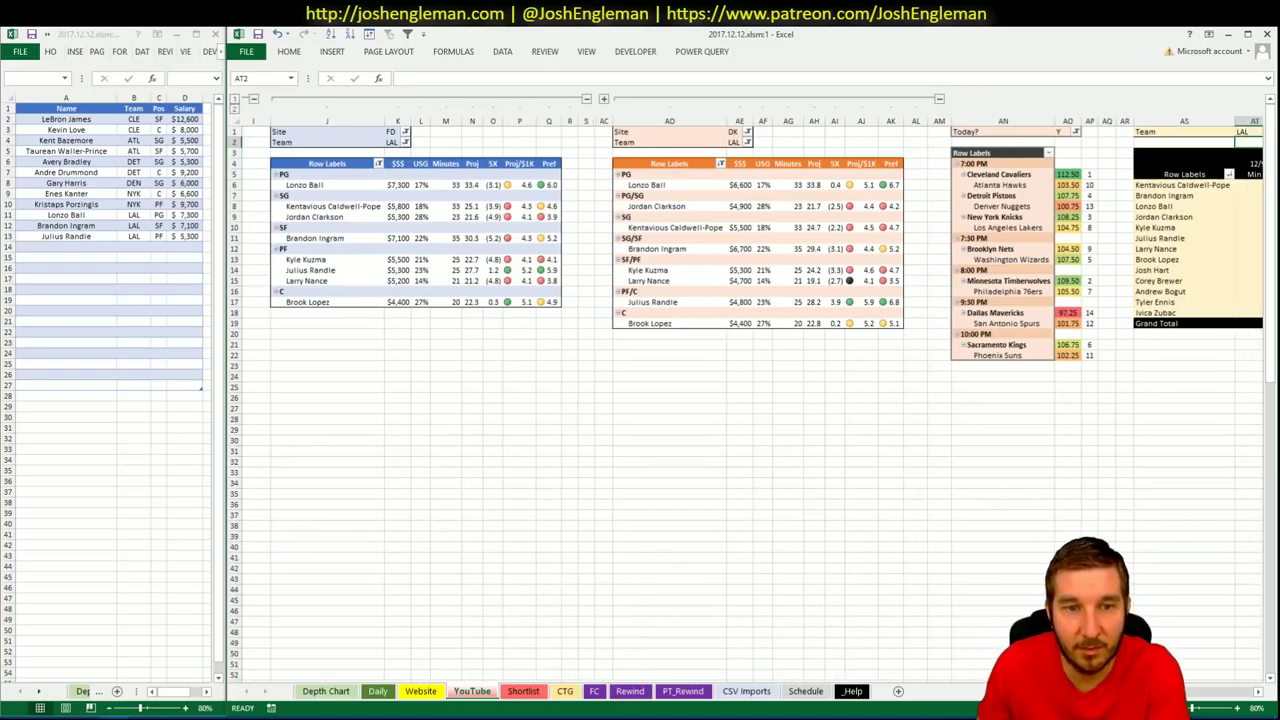
{"action": "scroll", "coordinate": [753, 388], "scroll_direction": "right", "scroll_amount": 5}
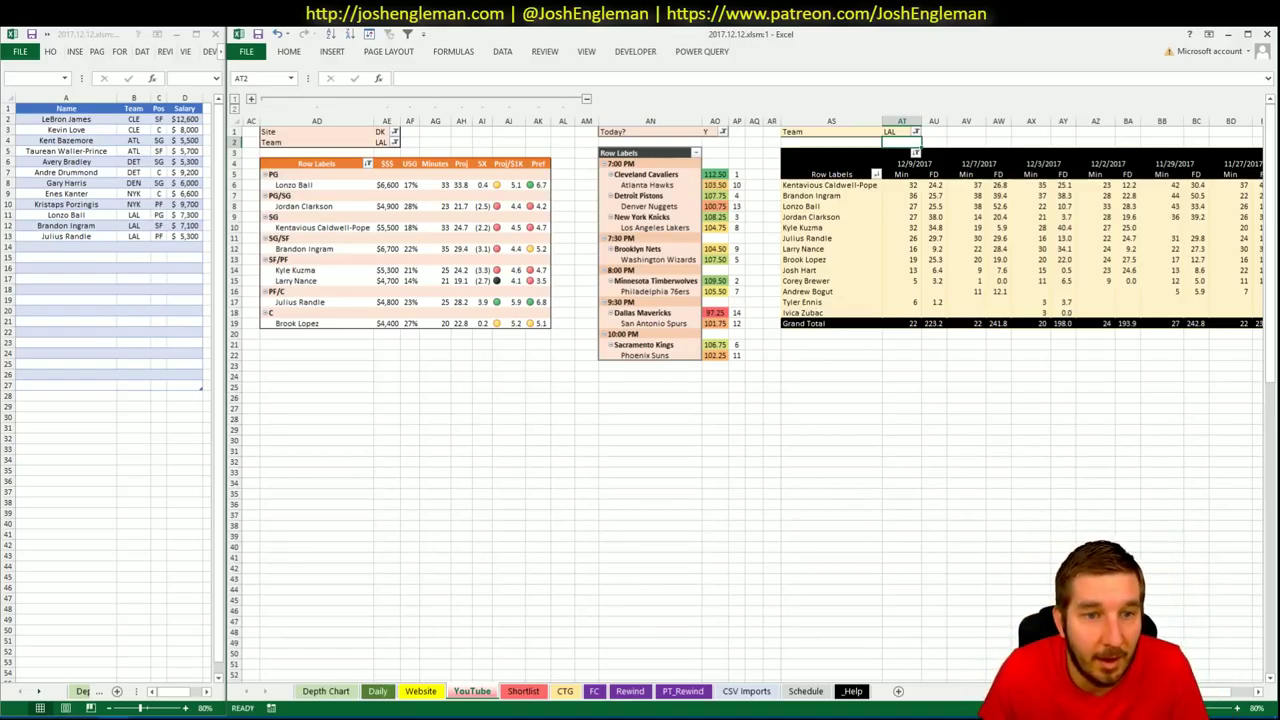
{"action": "scroll", "coordinate": [1218, 697], "scroll_direction": "left", "scroll_amount": 7}
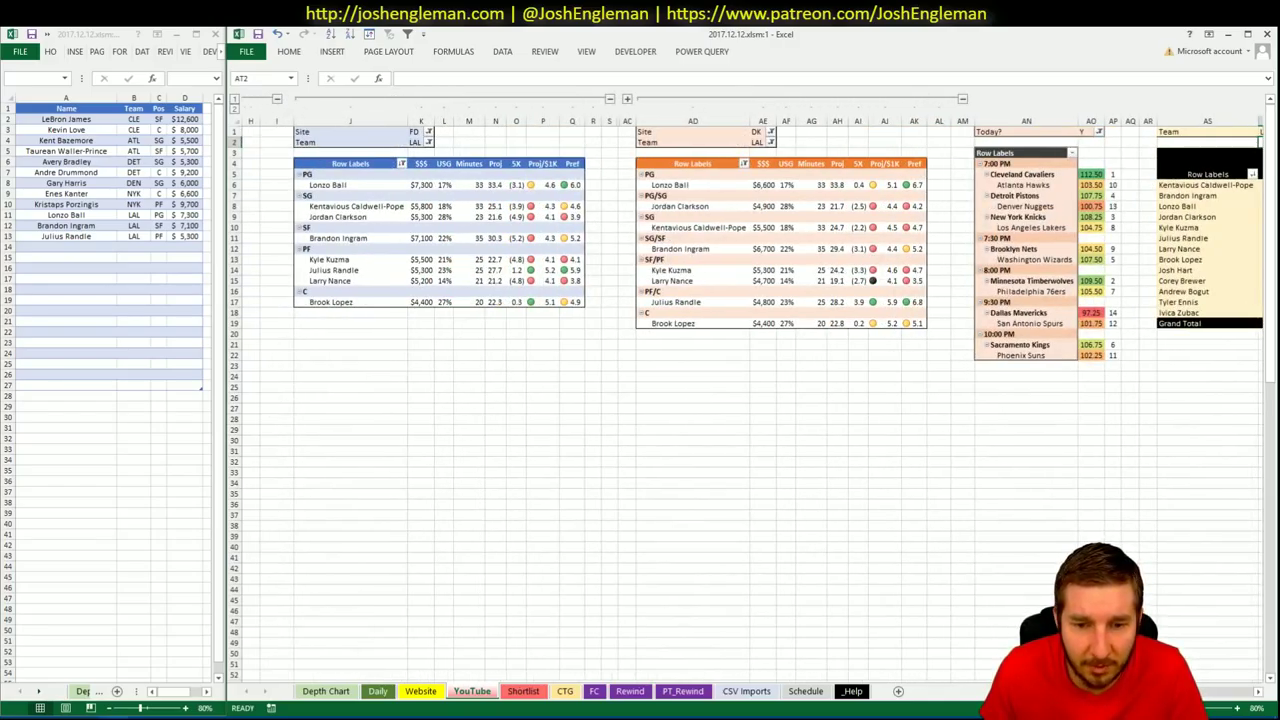
Add Brook Lopez to the shortlist in the row below Julius Randle
{"action": "scroll", "coordinate": [752, 388], "scroll_direction": "right", "scroll_amount": 1}
{"action": "left_click", "coordinate": [66, 247]}
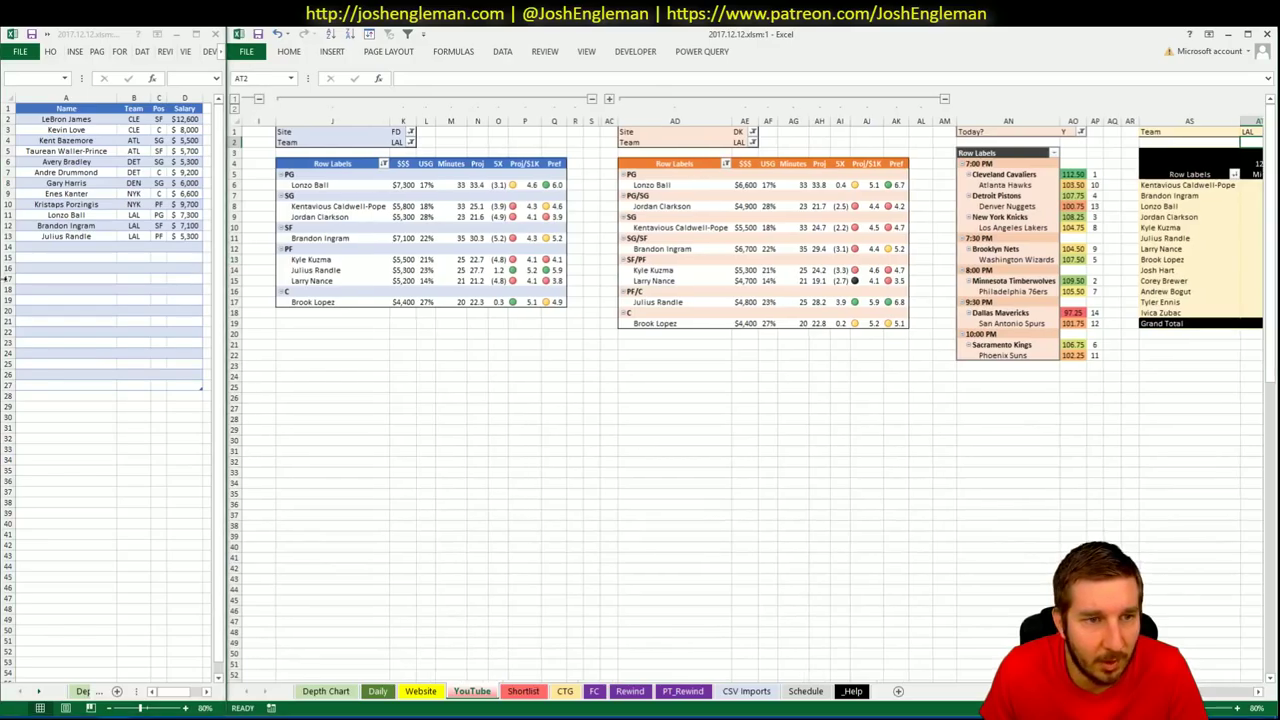
{"action": "type", "text": "Brook"}
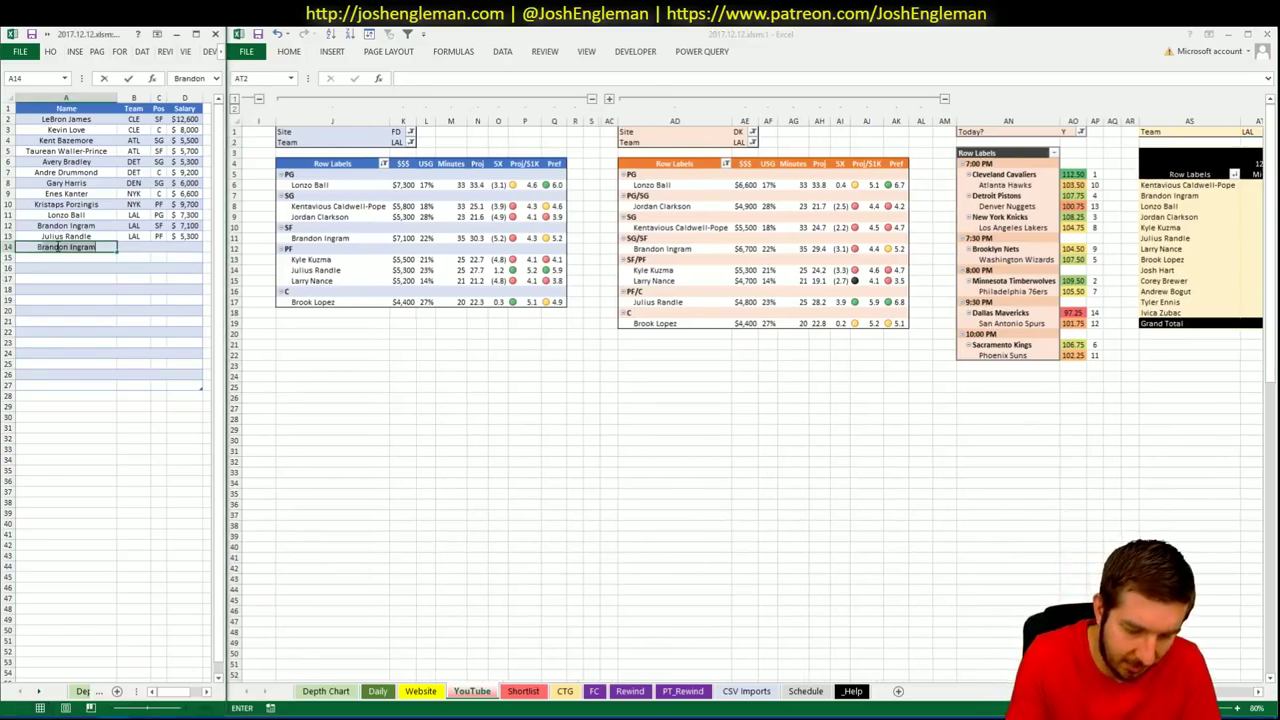
{"action": "type", "text": " Lopez"}
{"action": "key", "text": "Return"}
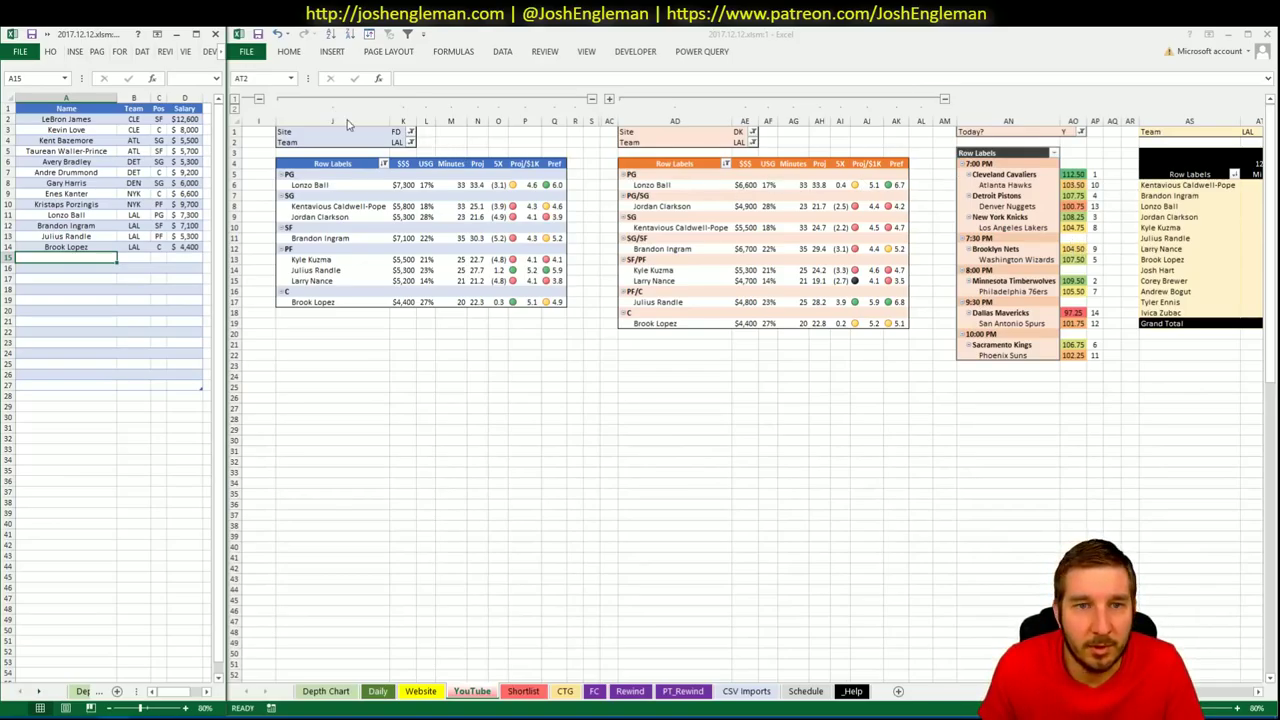
Set the Team filter of both the FD and DK projection tables to BRK
{"action": "left_click", "coordinate": [397, 143]}
{"action": "left_click", "coordinate": [397, 143]}
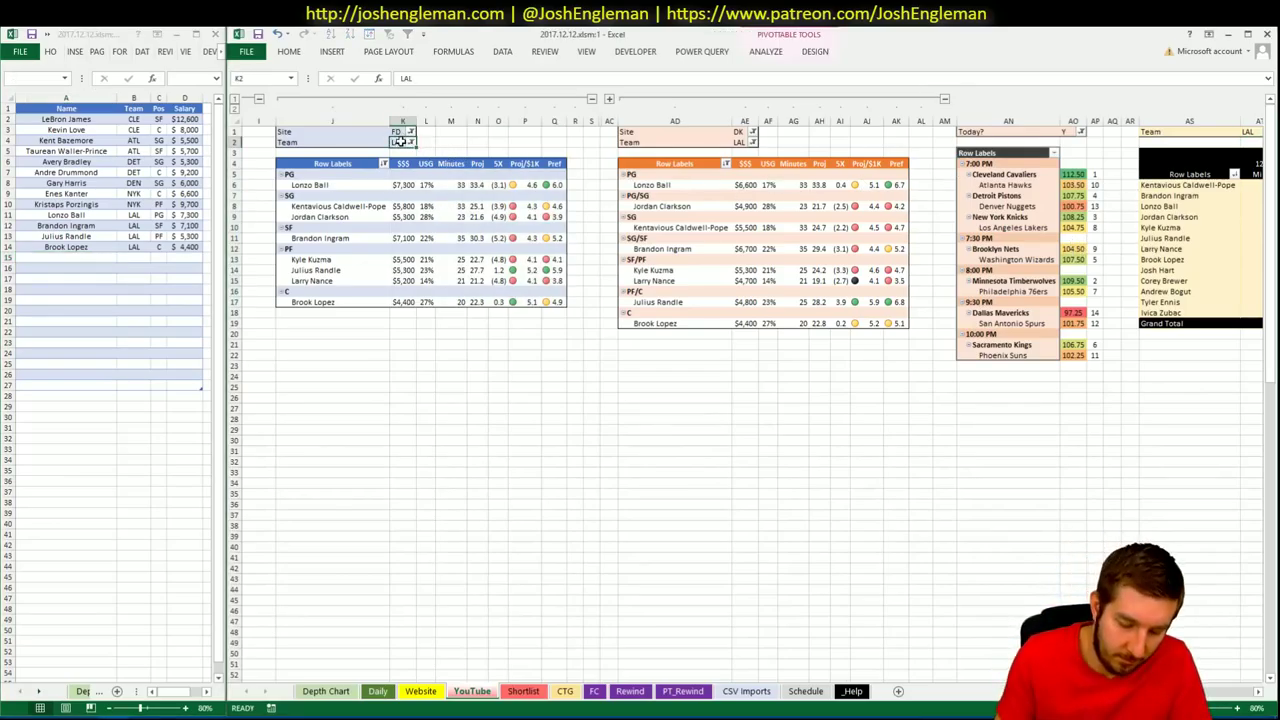
{"action": "type", "text": "BRK"}
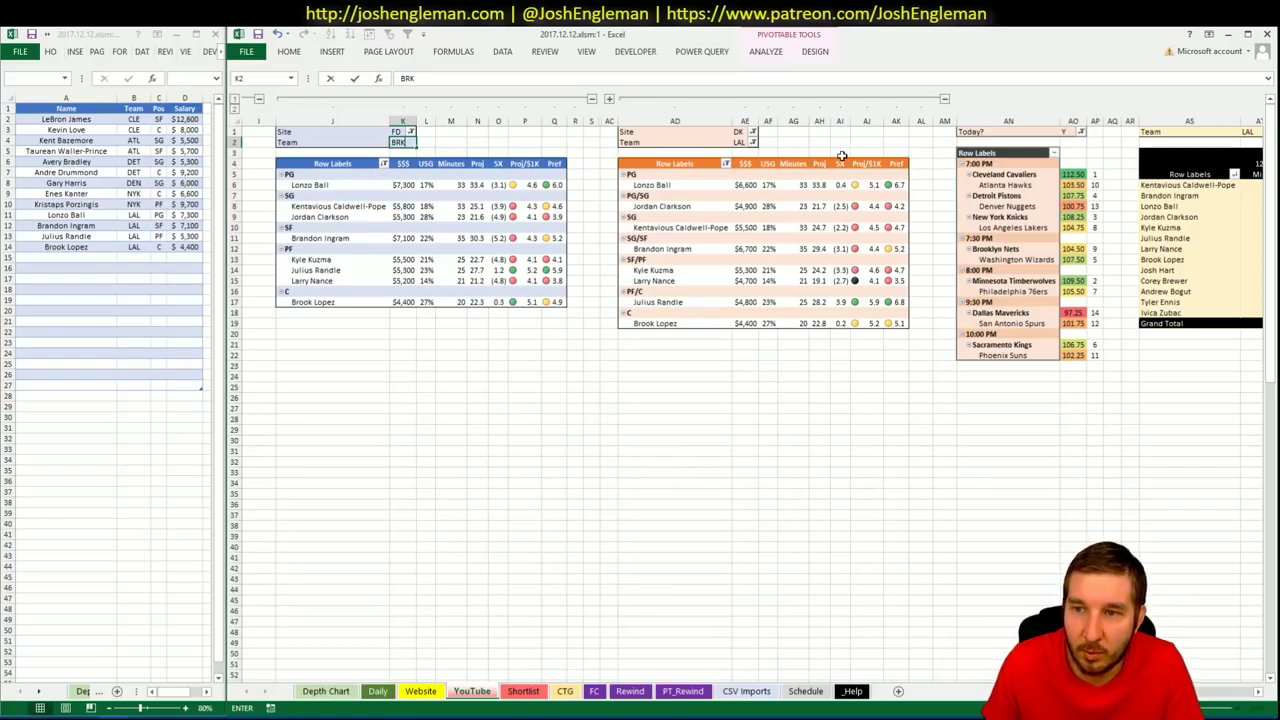
{"action": "key", "text": "Return"}
{"action": "left_click", "coordinate": [735, 143]}
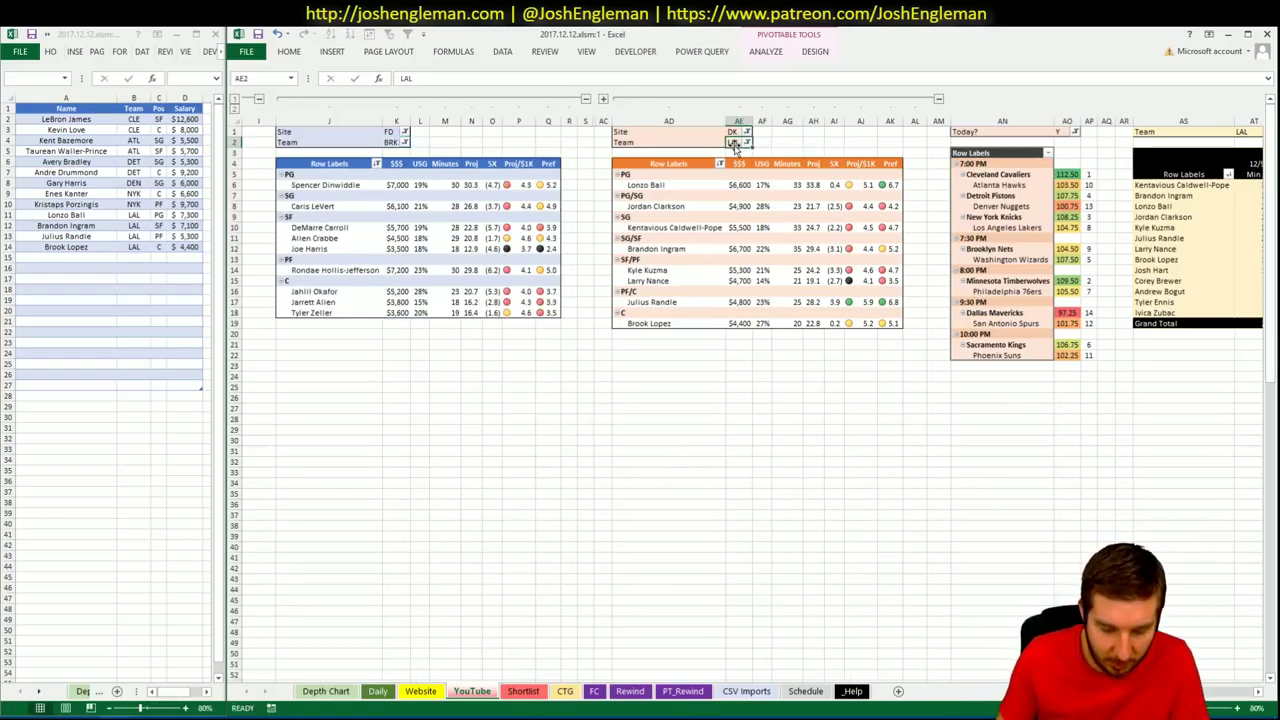
{"action": "type", "text": "BRK"}
{"action": "key", "text": "Return"}
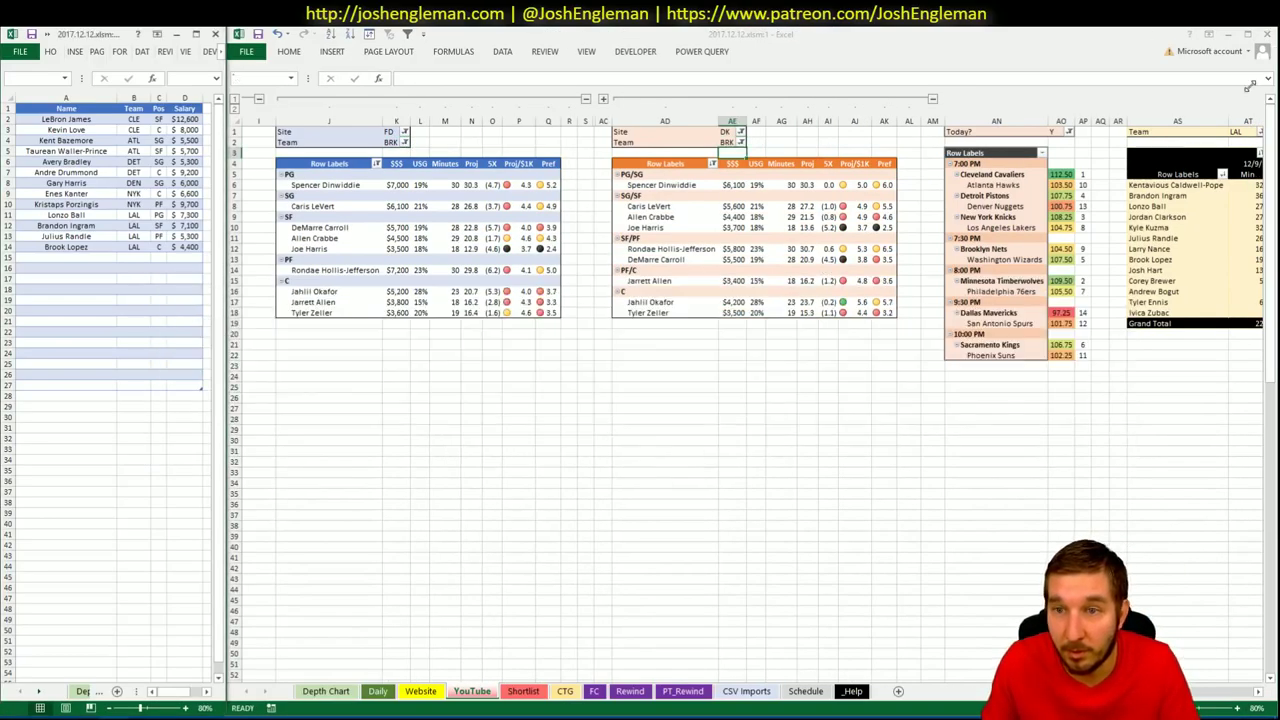
Switch to Chrome to check the December 12 NBA betting odds on Sportsbook Review, then return to the Excel workbook
{"action": "key", "text": "alt+Tab"}
{"action": "left_click", "coordinate": [1103, 47]}
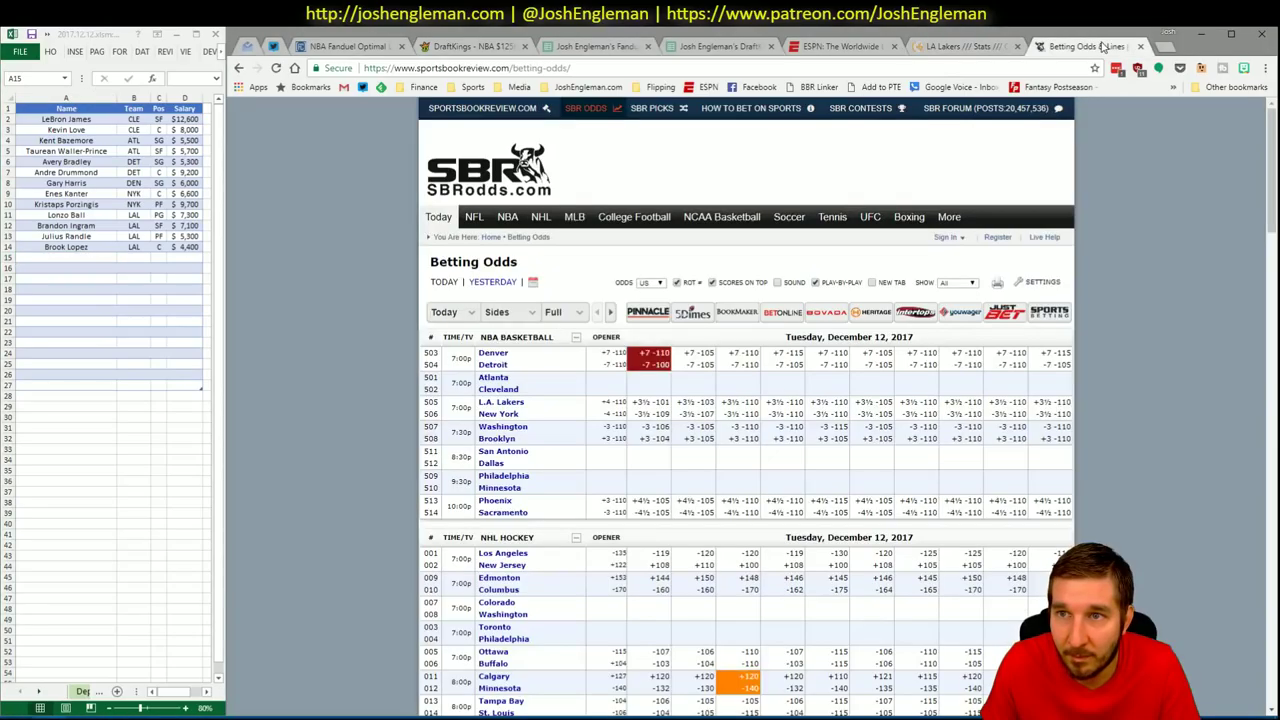
{"action": "left_click", "coordinate": [1201, 33]}
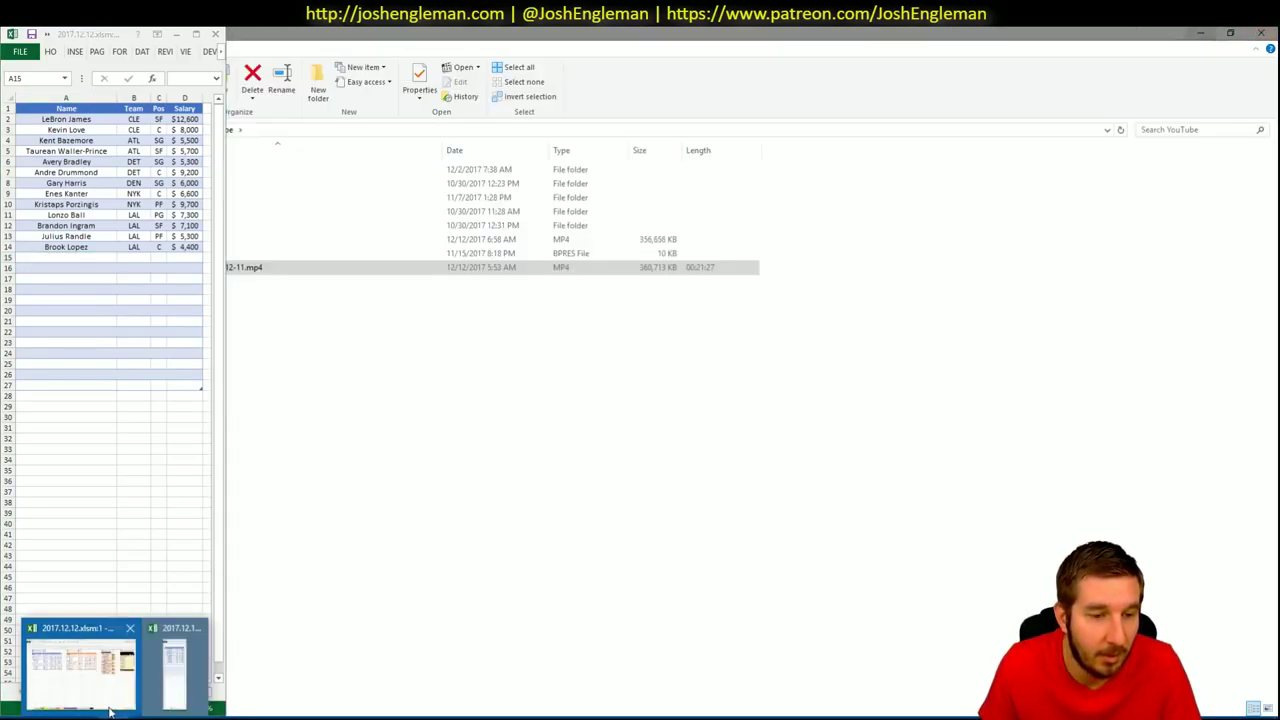
{"action": "left_click", "coordinate": [124, 660]}
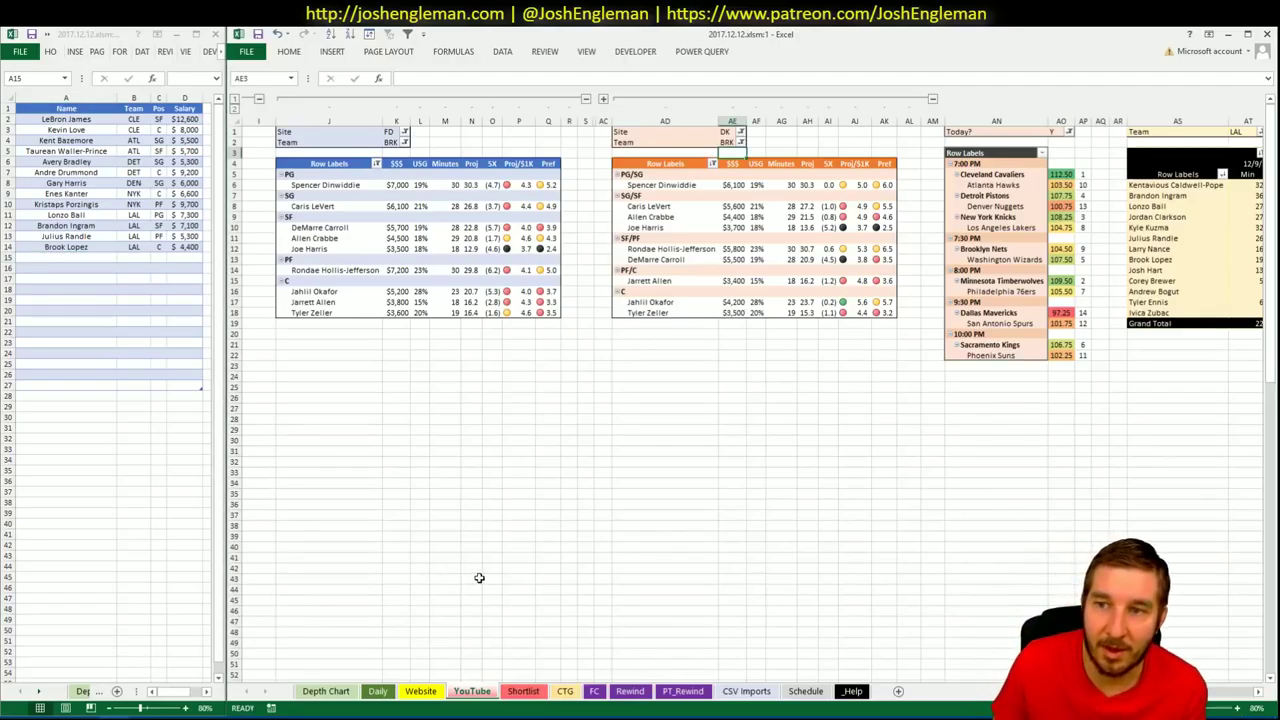
Set the Team filter of the game log table on the YouTube sheet to BRK
{"action": "left_click", "coordinate": [600, 432]}
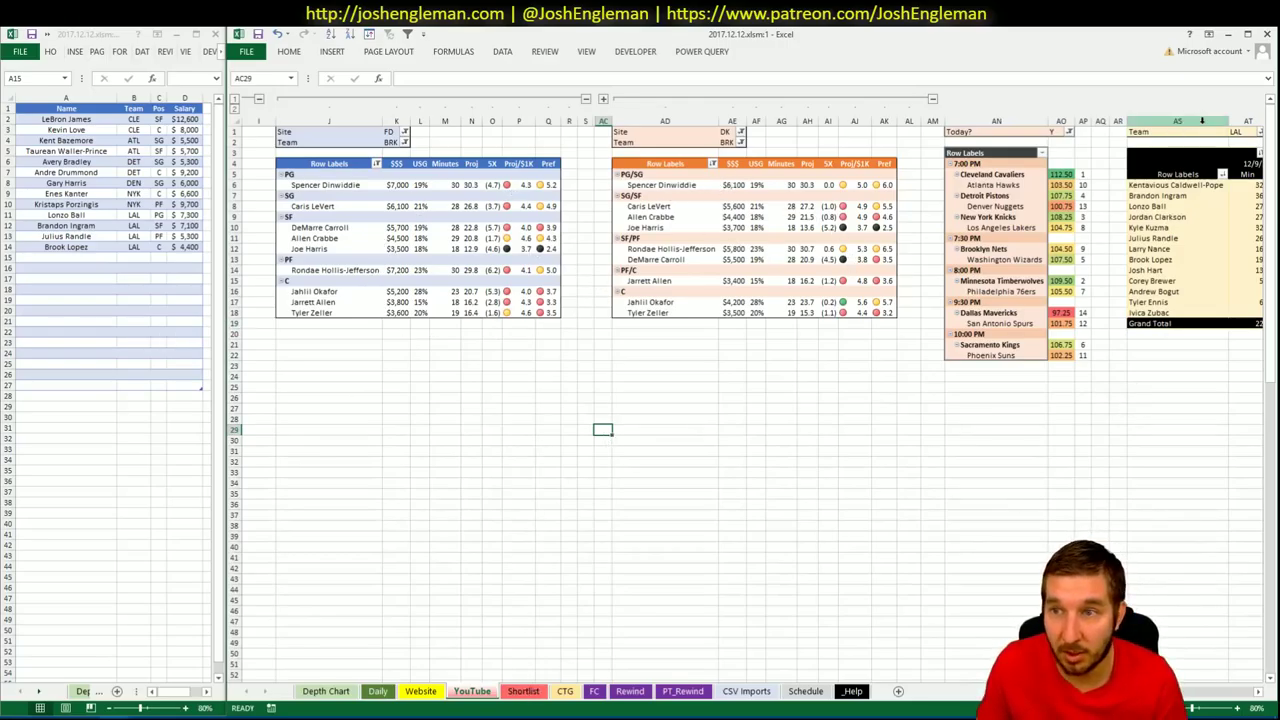
{"action": "left_click", "coordinate": [1240, 132]}
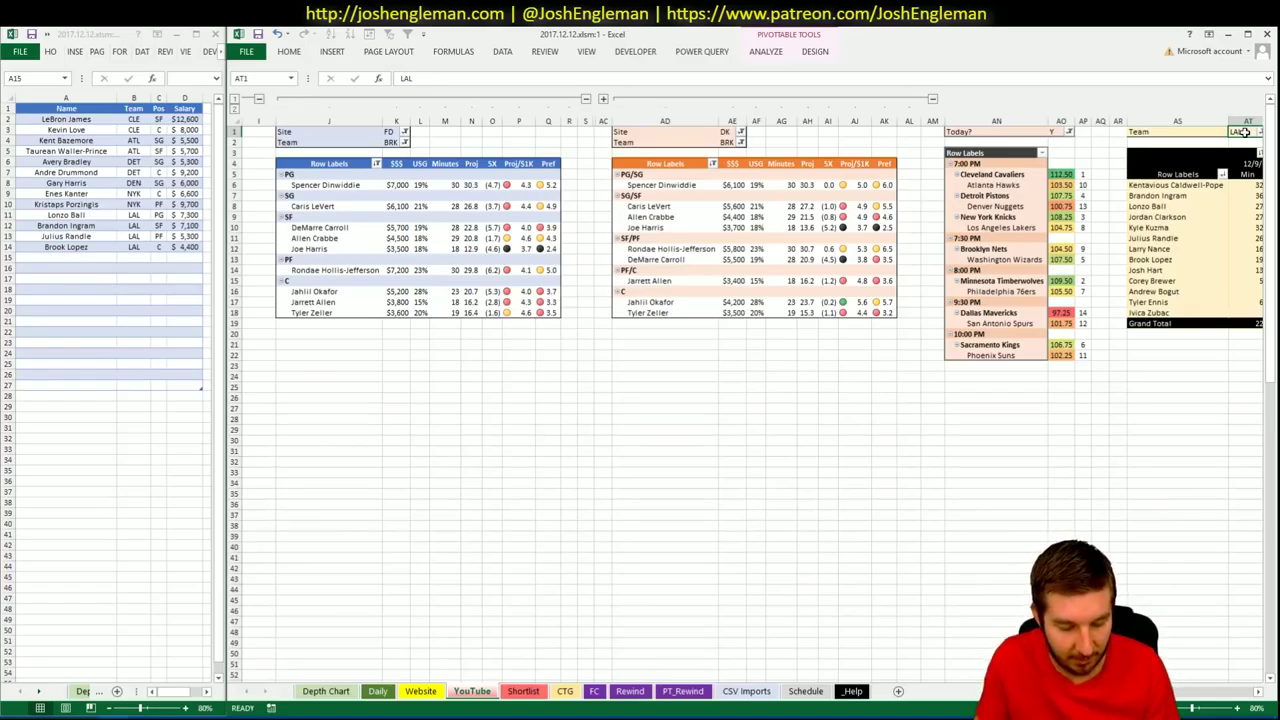
{"action": "type", "text": "BRK"}
{"action": "key", "text": "Return"}
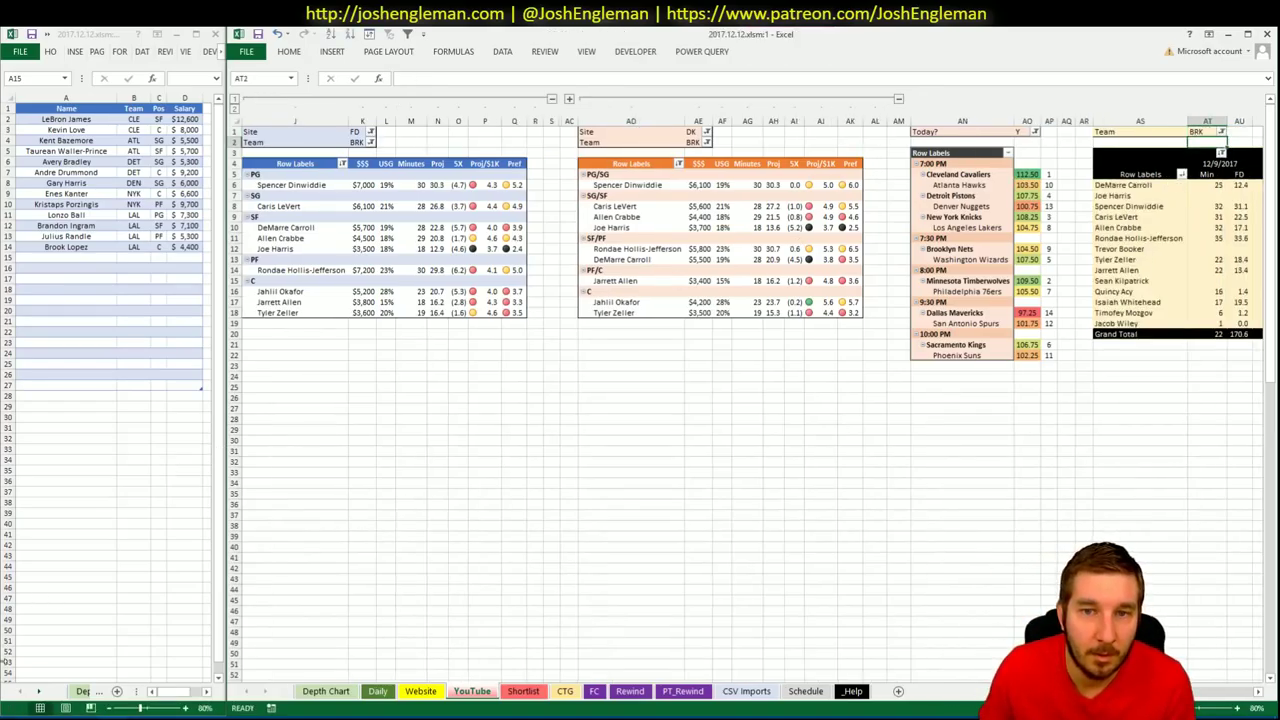
Switch to Chrome and open the Shooting: Frequency section of the Brooklyn Nets' player stats on Cleaning the Glass
{"action": "key", "text": "alt+Tab"}
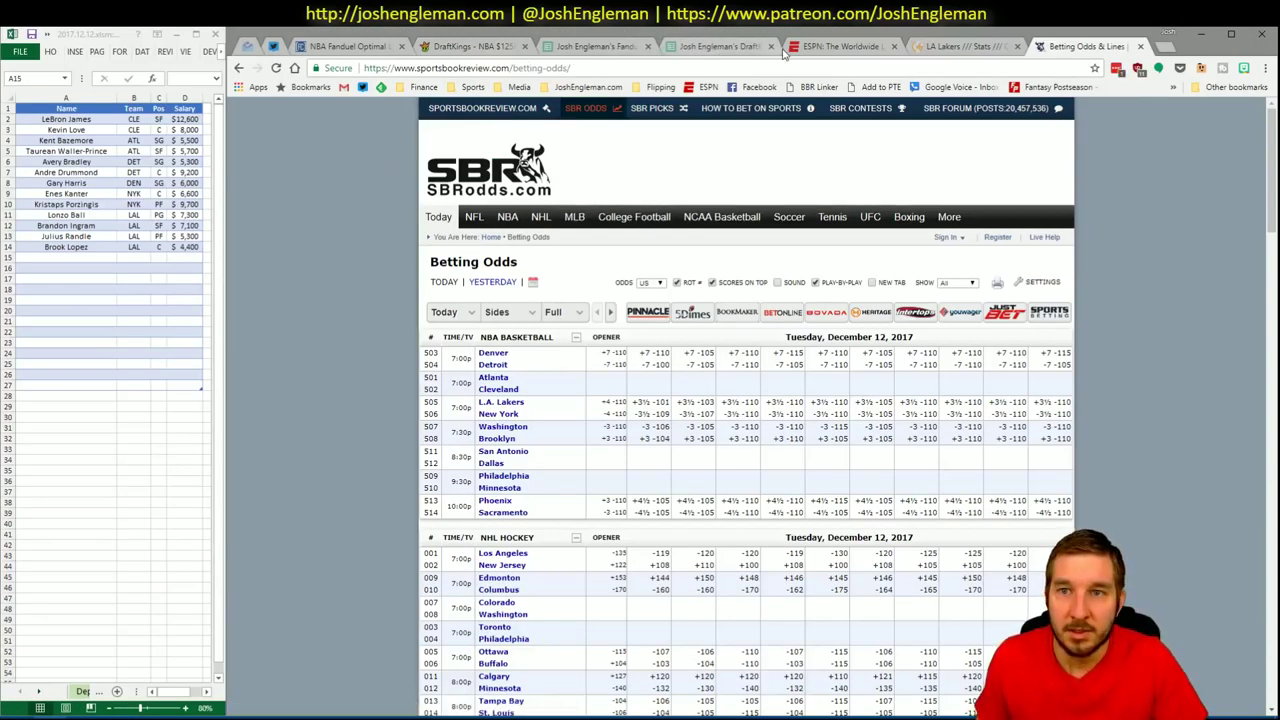
{"action": "left_click", "coordinate": [958, 46]}
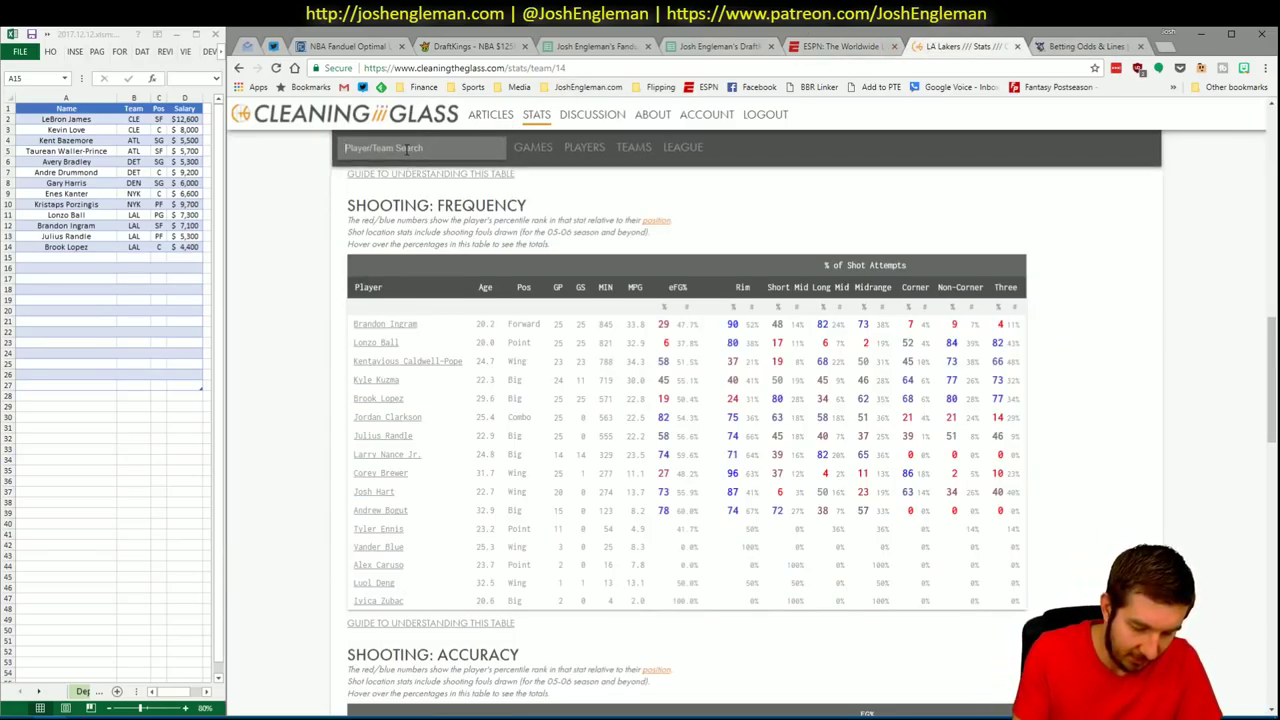
{"action": "type", "text": "brook"}
{"action": "key", "text": "Return"}
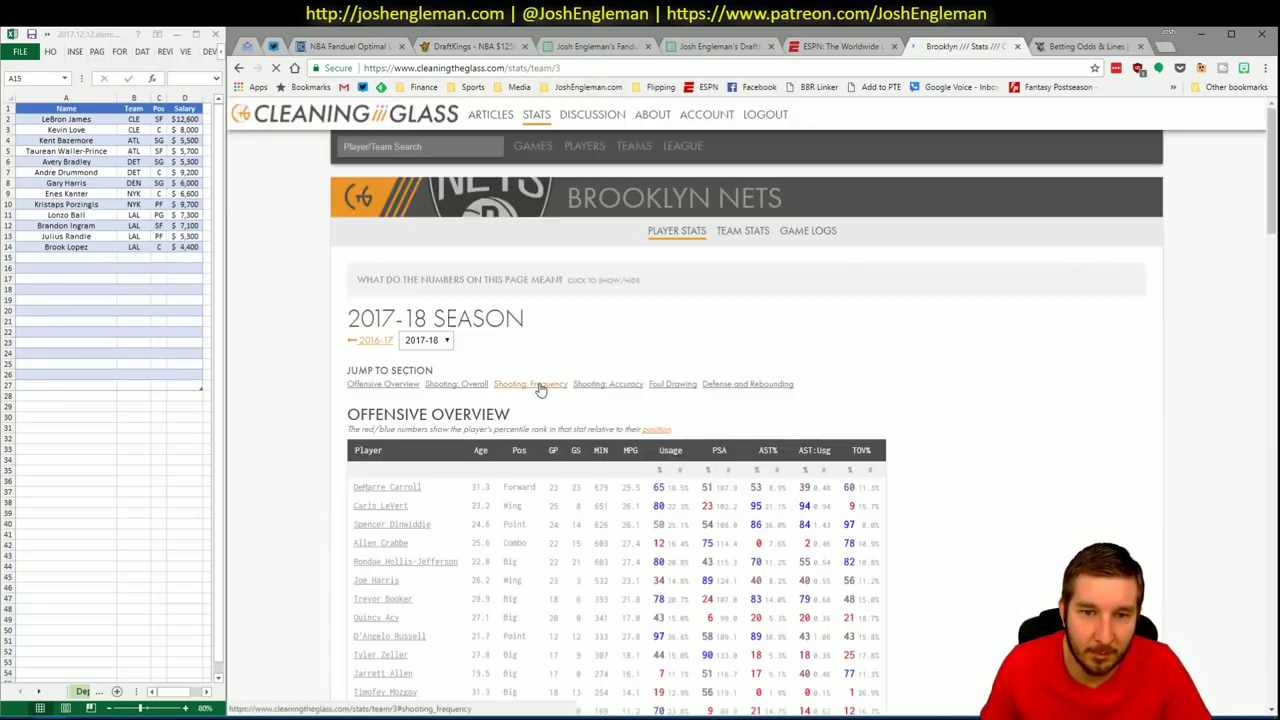
{"action": "left_click", "coordinate": [538, 388]}
Copy all the Nets' player rows from the shooting frequency table into the workbook's CTG sheet and refresh it
{"action": "left_click_drag", "start_coordinate": [1012, 606], "coordinate": [362, 336]}
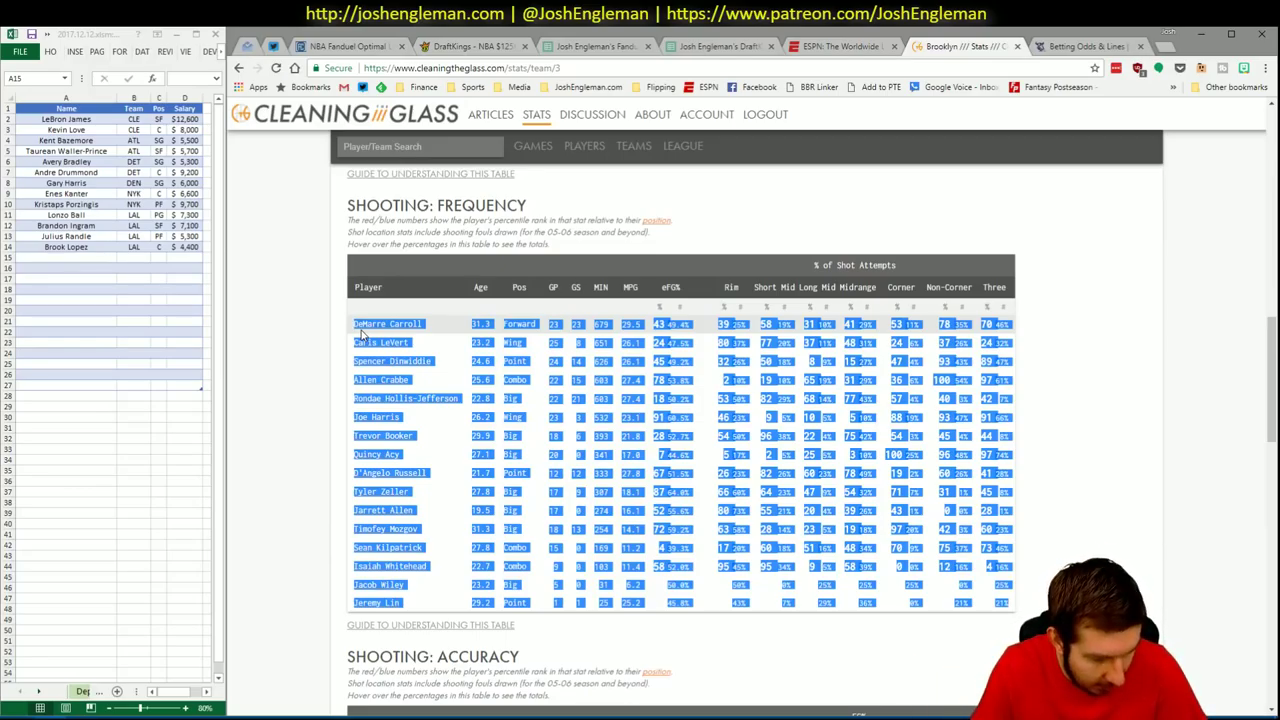
{"action": "key", "text": "alt+Tab"}
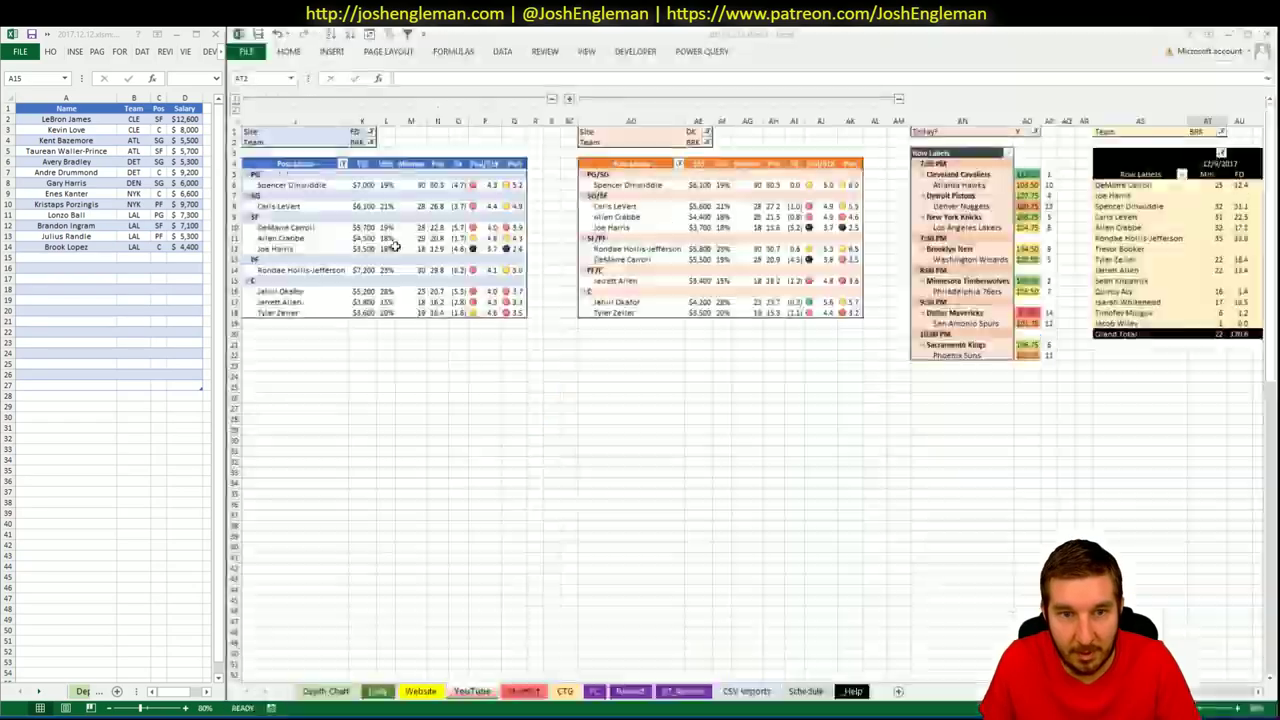
{"action": "left_click", "coordinate": [565, 691]}
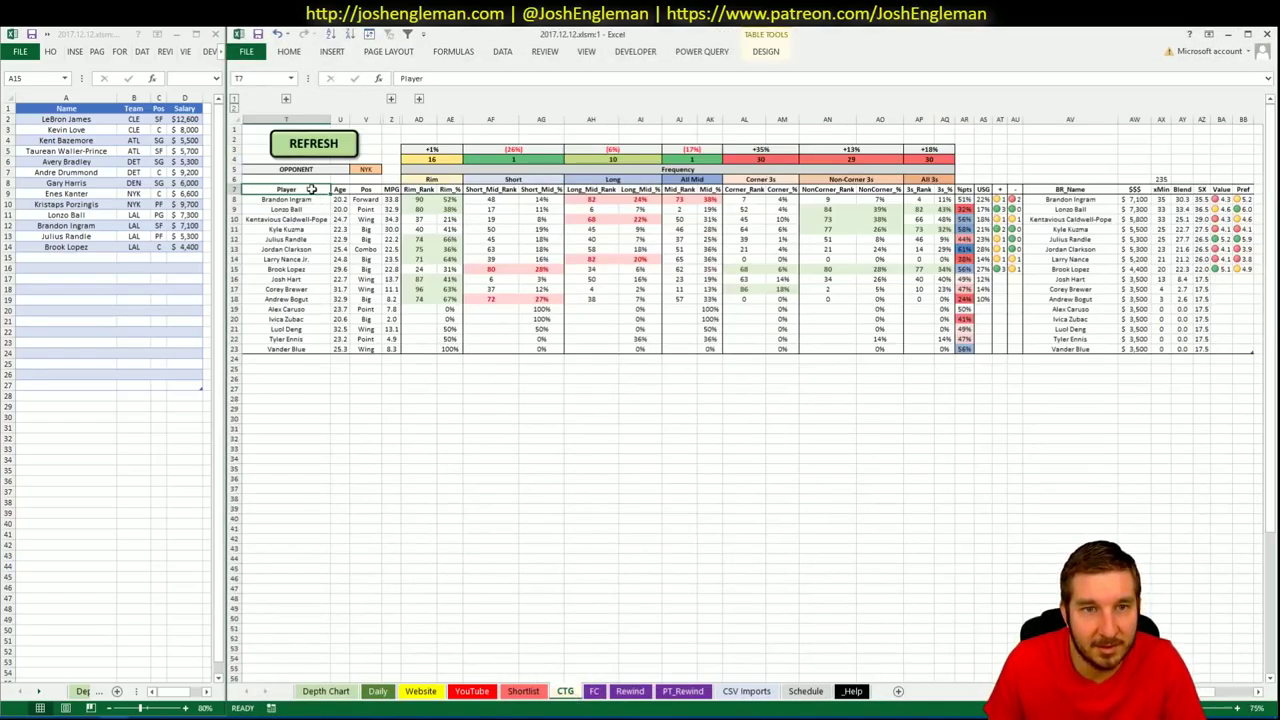
Set the opponent on the CTG sheet to WAS for the Nets' shot-frequency matchup
{"action": "left_click", "coordinate": [367, 169]}
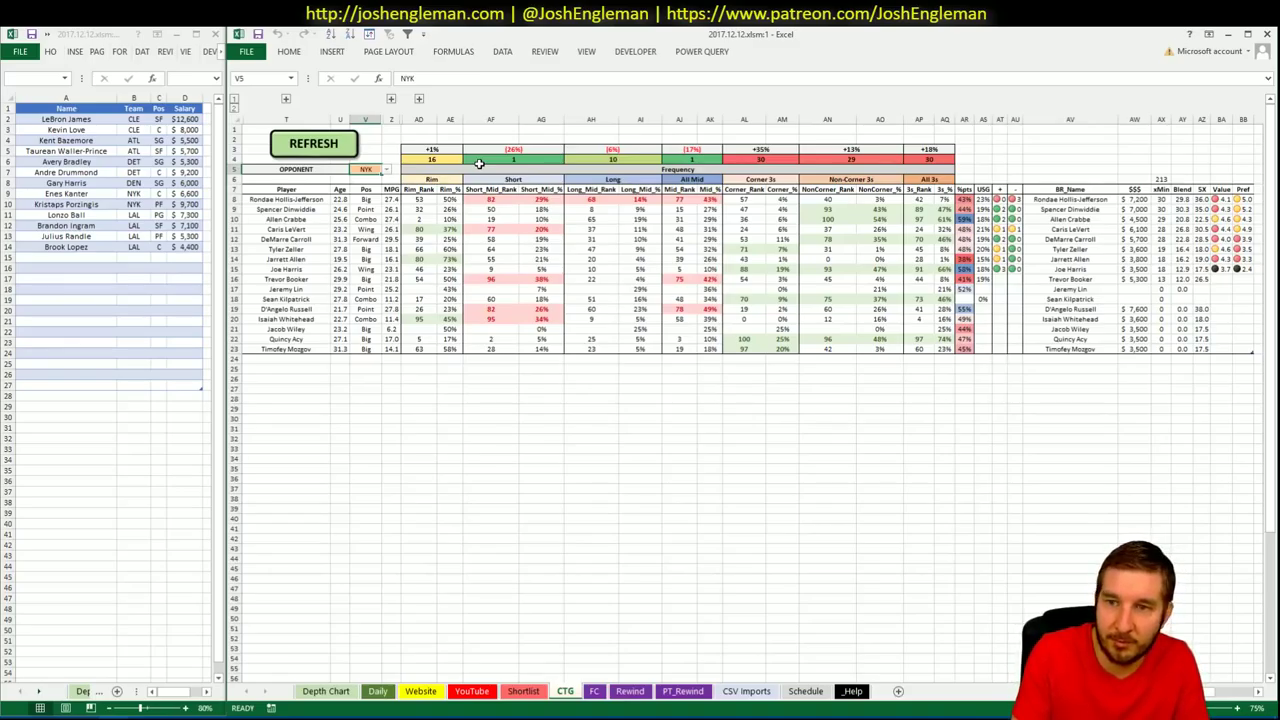
{"action": "type", "text": "WAS"}
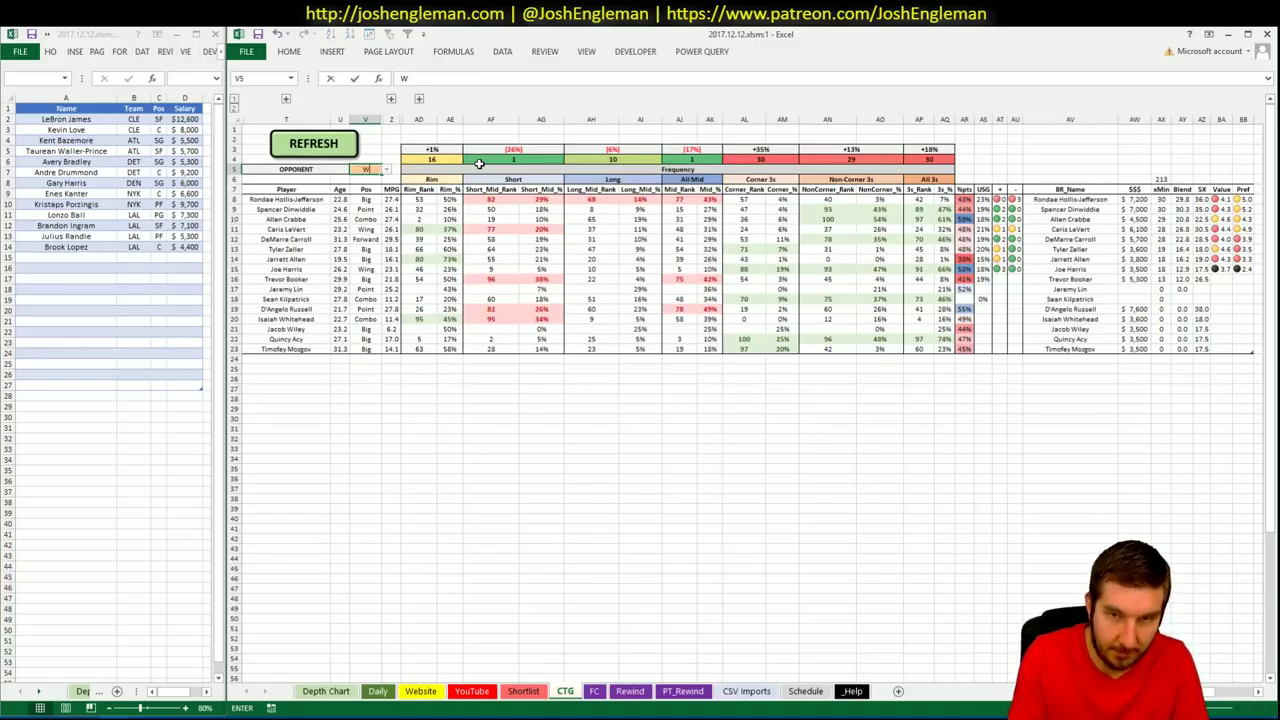
{"action": "key", "text": "Return"}
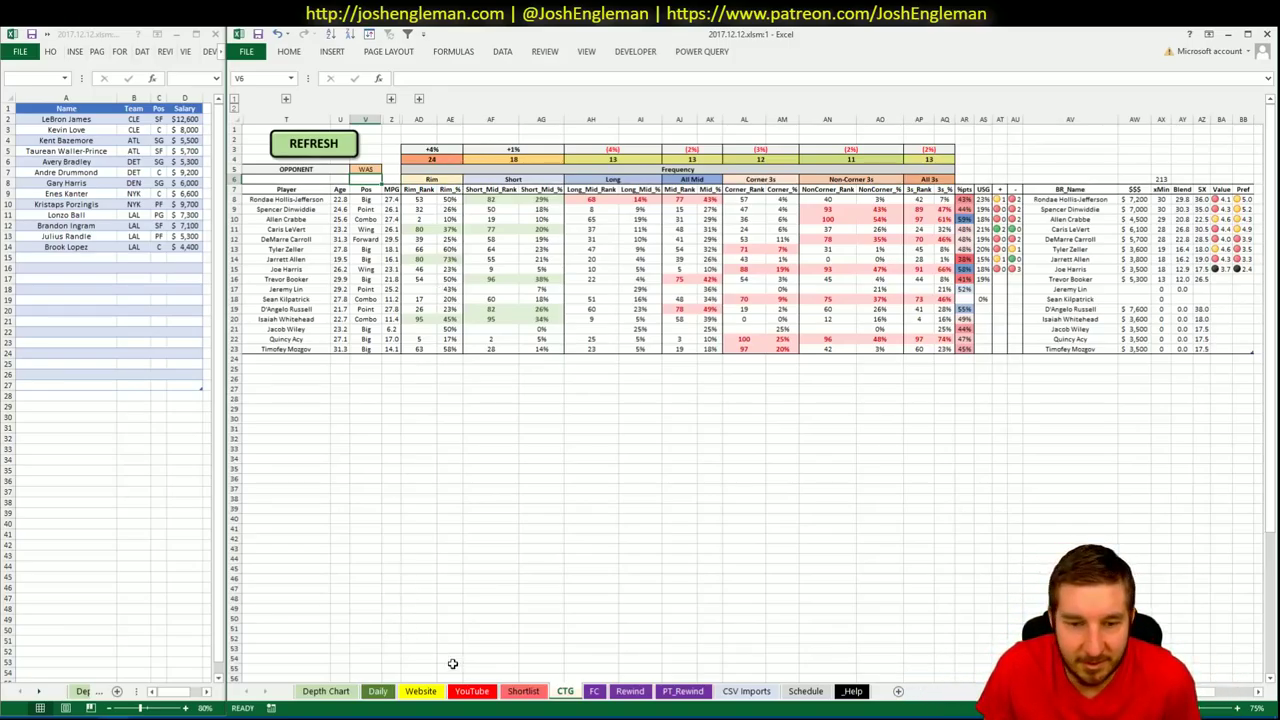
Compare the Nets' FD and DK projections on the YouTube sheet with their recent minutes and fantasy points in the game log
{"action": "left_click", "coordinate": [472, 691]}
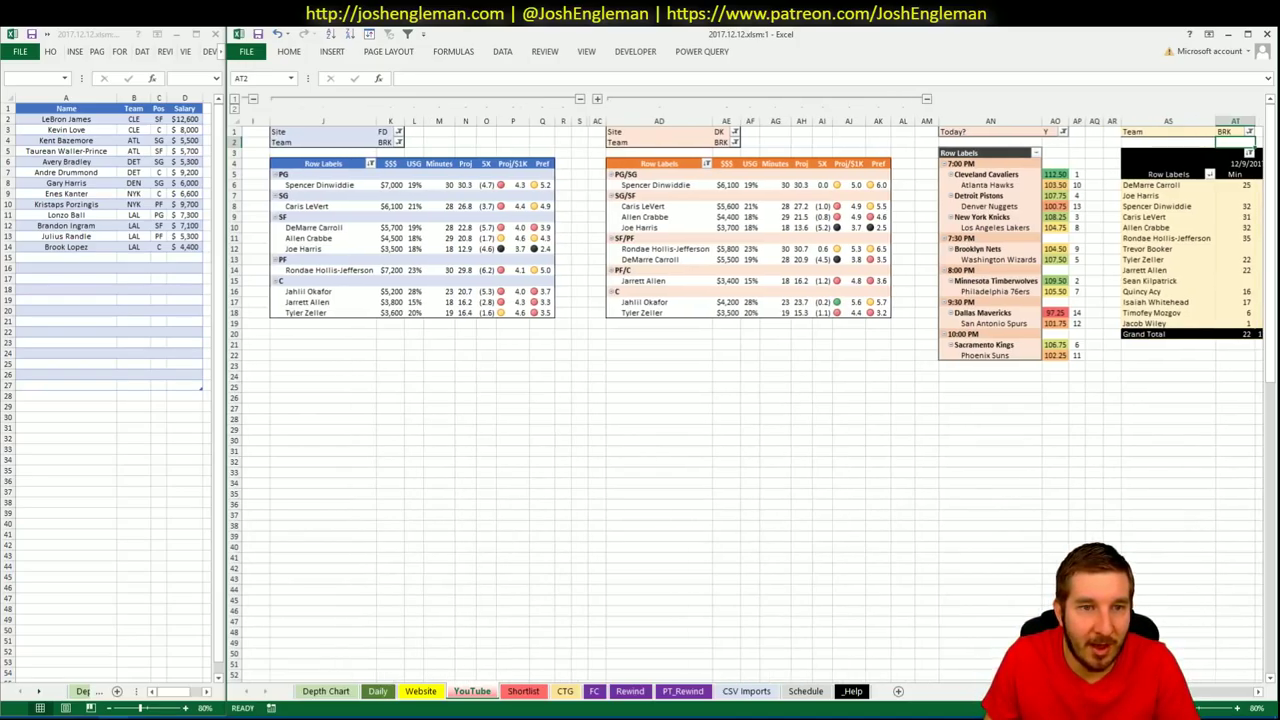
{"action": "scroll", "coordinate": [750, 400], "scroll_direction": "right", "scroll_amount": 5}
{"action": "scroll", "coordinate": [750, 400], "scroll_direction": "left", "scroll_amount": 6}
{"action": "scroll", "coordinate": [750, 400], "scroll_direction": "right", "scroll_amount": 3}
{"action": "scroll", "coordinate": [750, 400], "scroll_direction": "left", "scroll_amount": 2}
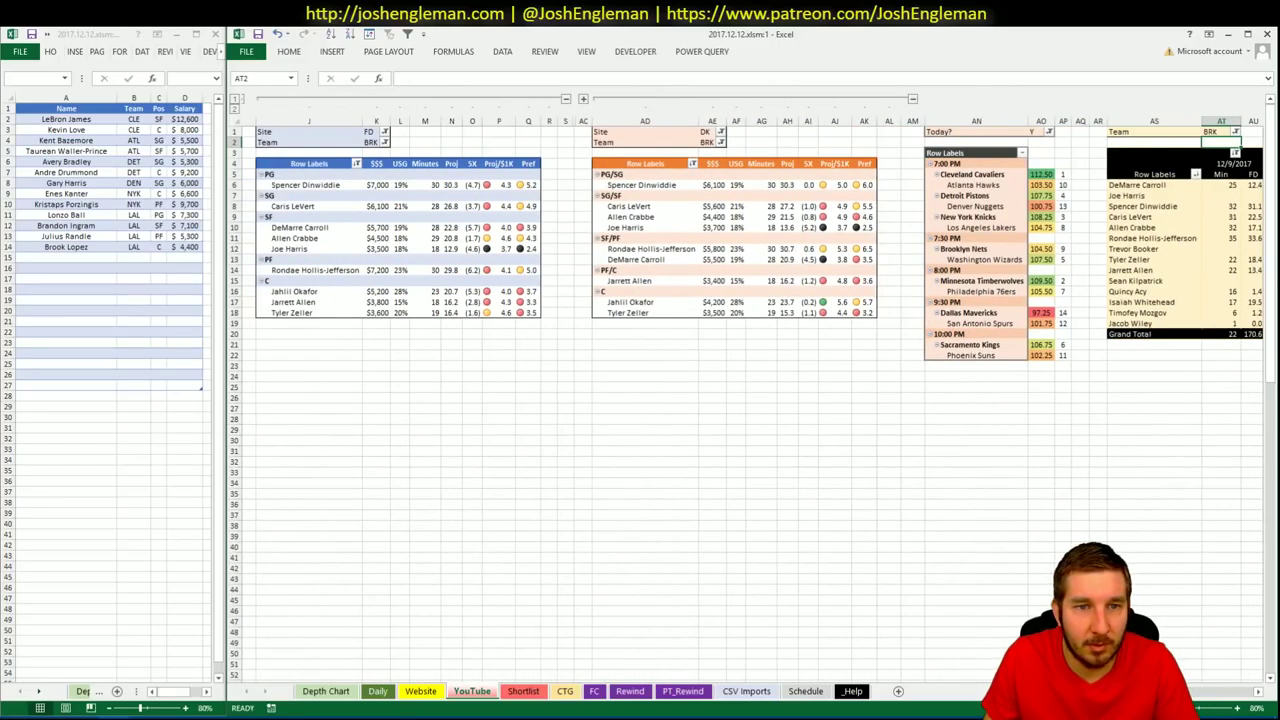
{"action": "scroll", "coordinate": [1225, 690], "scroll_direction": "right", "scroll_amount": 5}
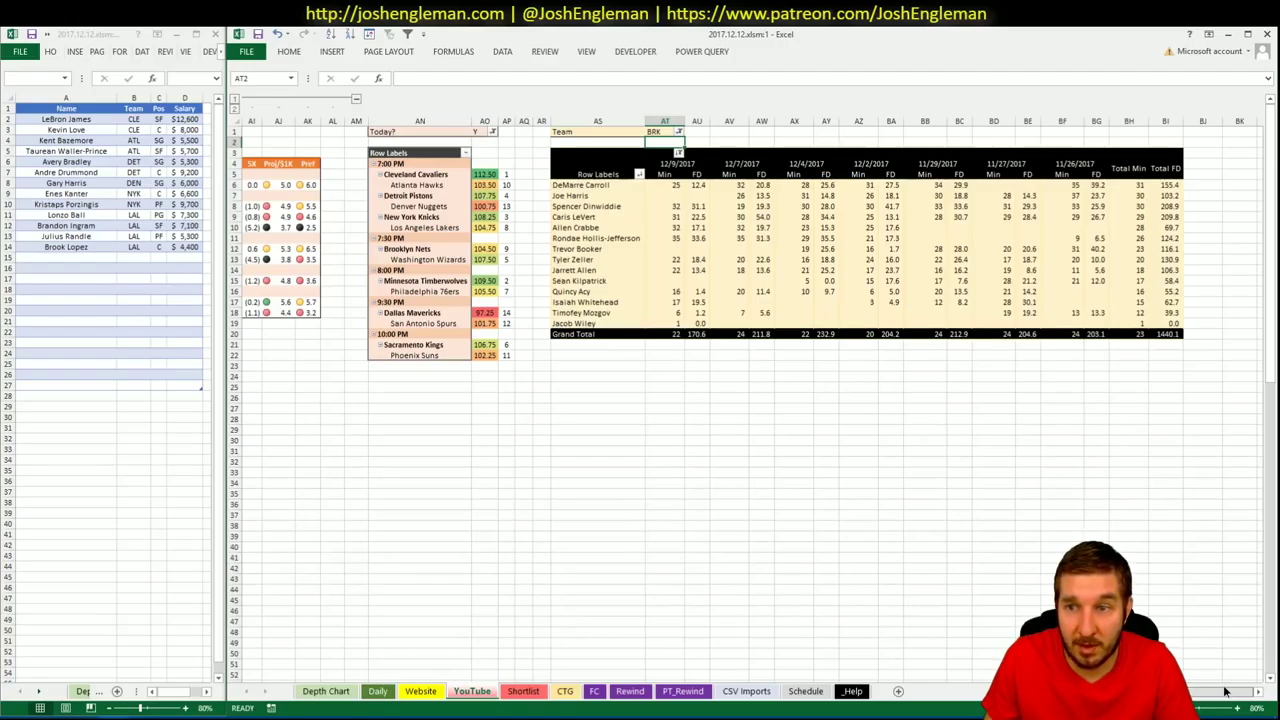
{"action": "scroll", "coordinate": [1212, 692], "scroll_direction": "left", "scroll_amount": 6}
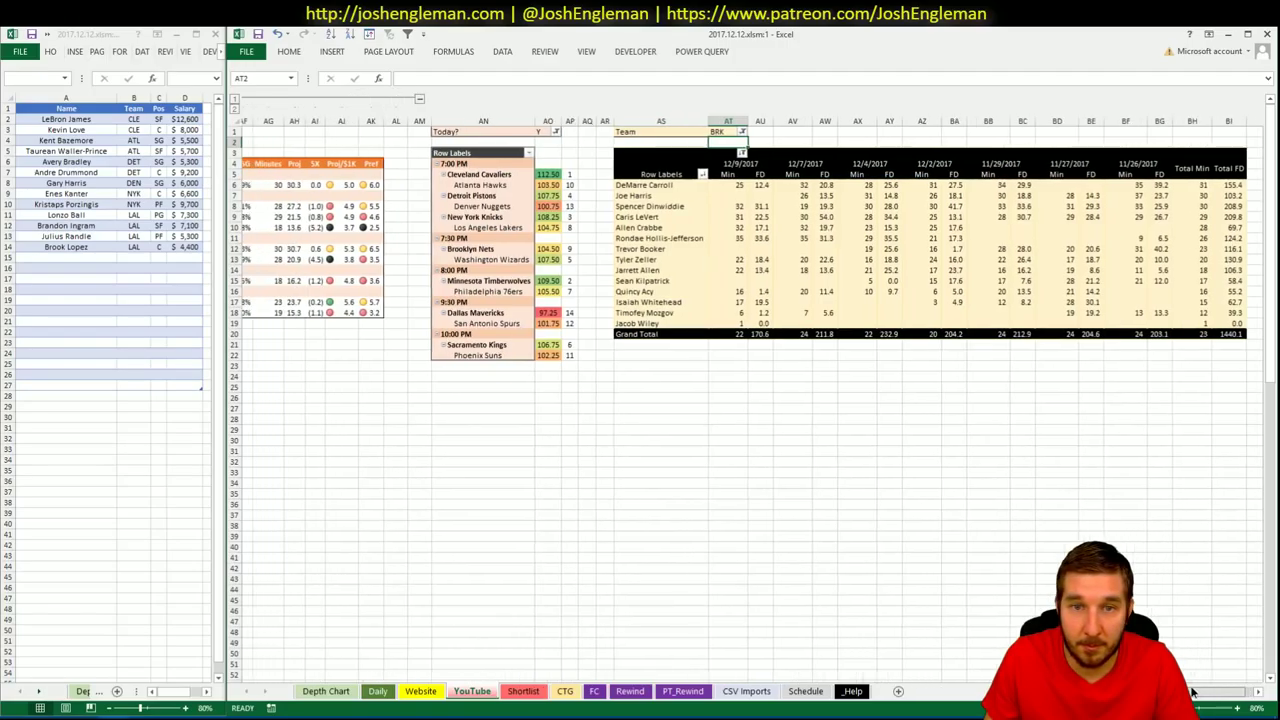
{"action": "scroll", "coordinate": [762, 387], "scroll_direction": "left", "scroll_amount": 3}
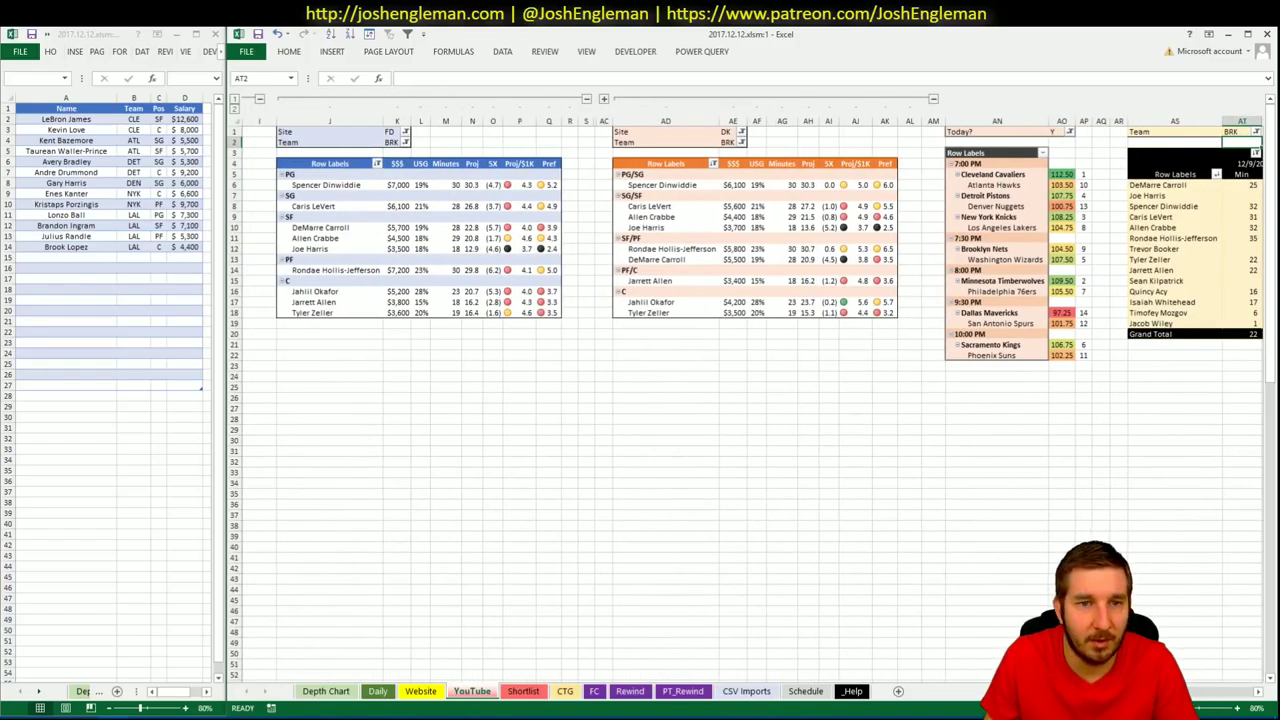
{"action": "scroll", "coordinate": [750, 387], "scroll_direction": "right", "scroll_amount": 7}
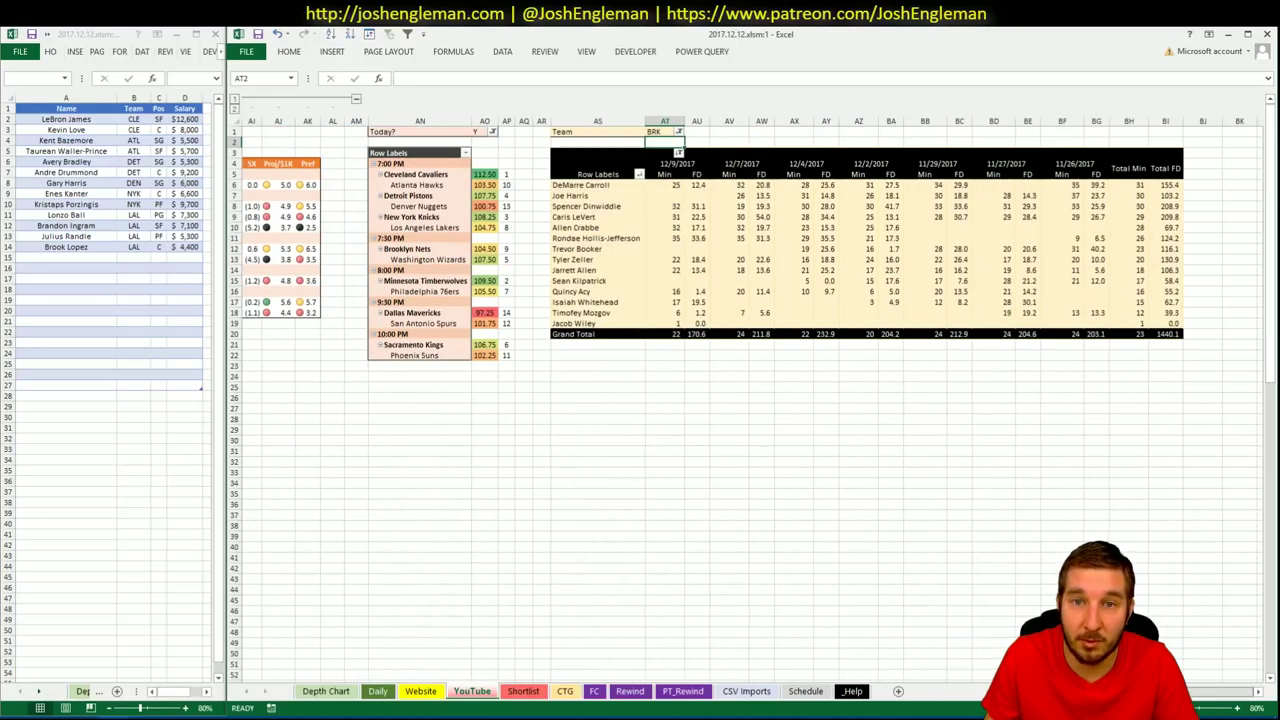
{"action": "scroll", "coordinate": [750, 387], "scroll_direction": "left", "scroll_amount": 7}
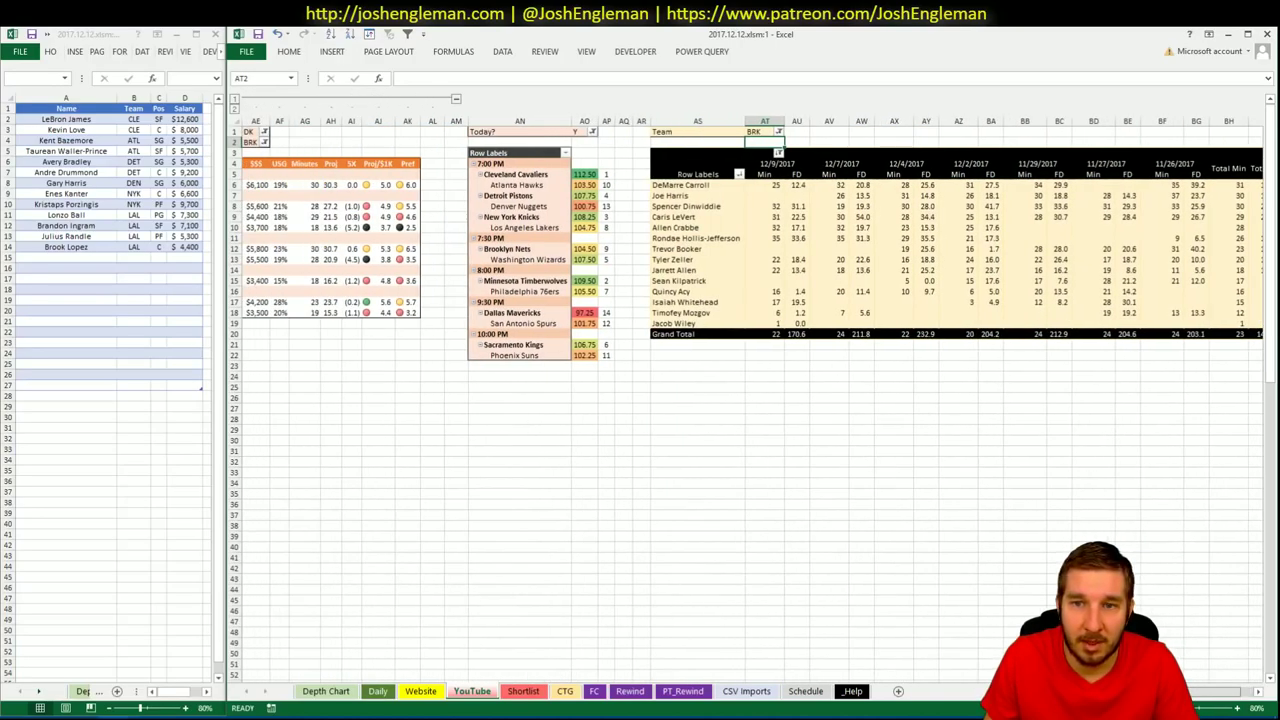
{"action": "scroll", "coordinate": [750, 387], "scroll_direction": "right", "scroll_amount": 1}
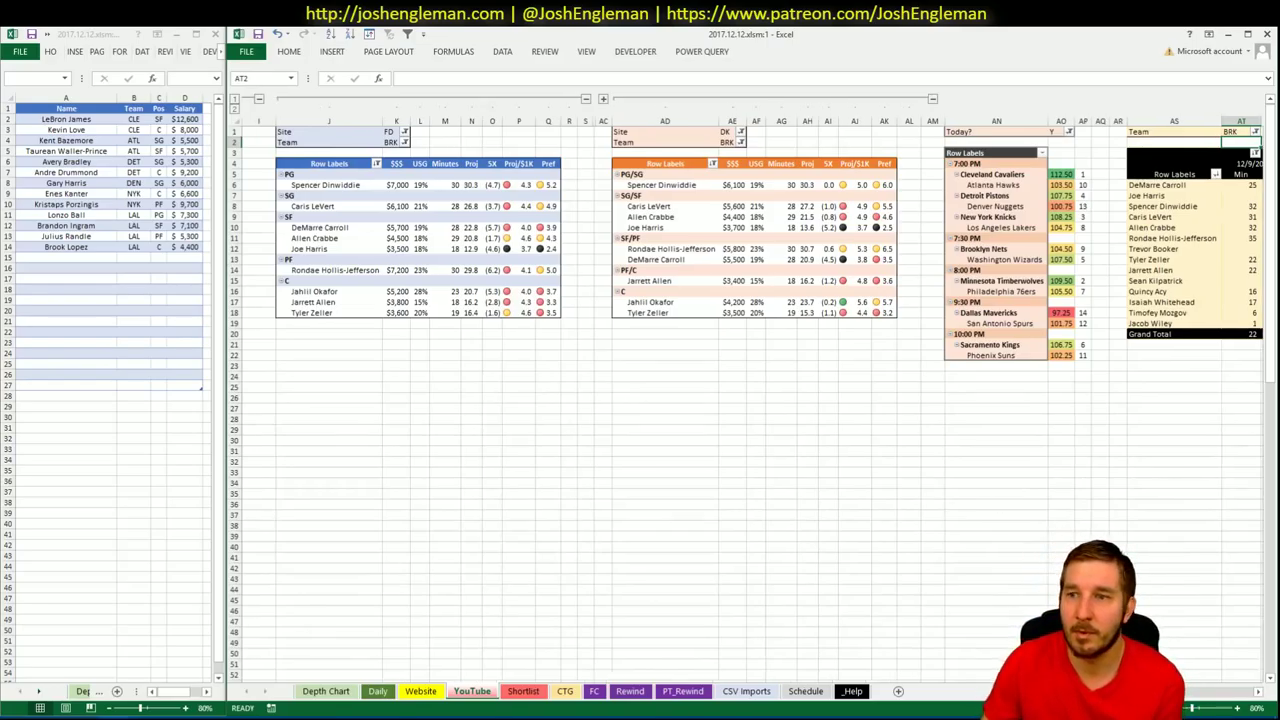
{"action": "scroll", "coordinate": [1195, 693], "scroll_direction": "right", "scroll_amount": 8}
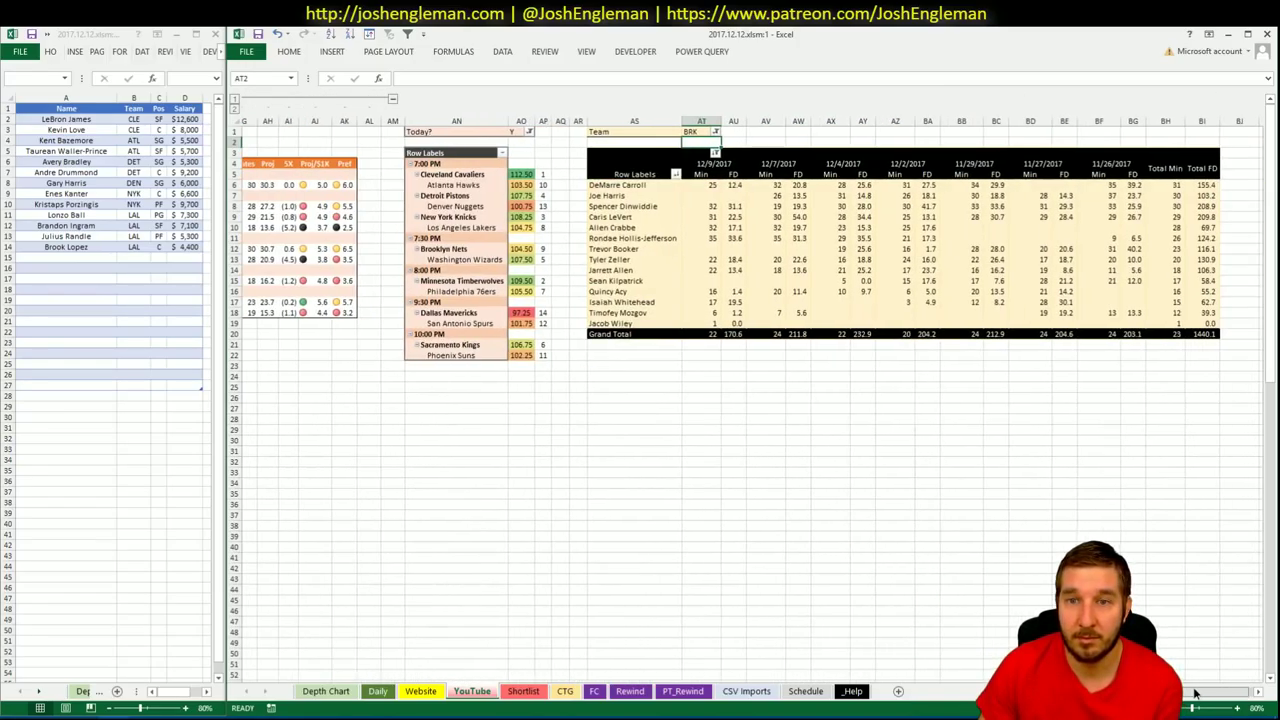
{"action": "scroll", "coordinate": [1195, 693], "scroll_direction": "left", "scroll_amount": 8}
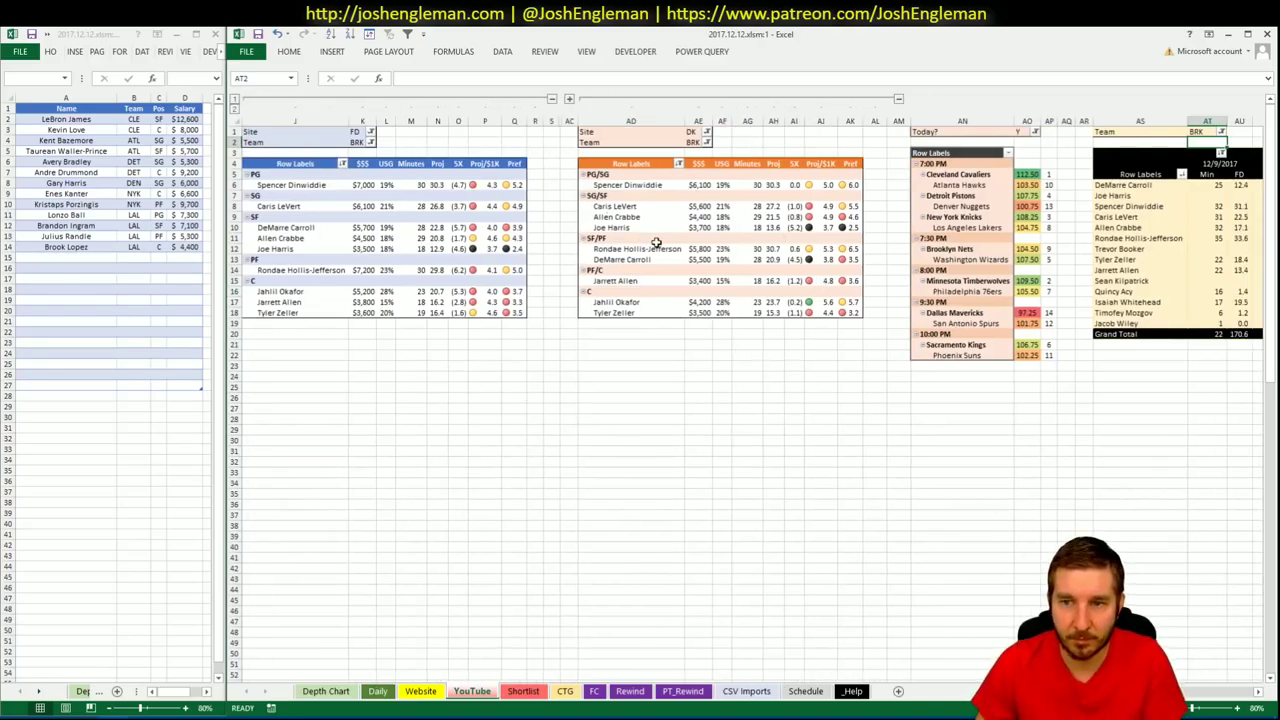
Set the Team filter of both the FD and DK projection tables to WAS
{"action": "left_click", "coordinate": [358, 142]}
{"action": "type", "text": "WAS"}
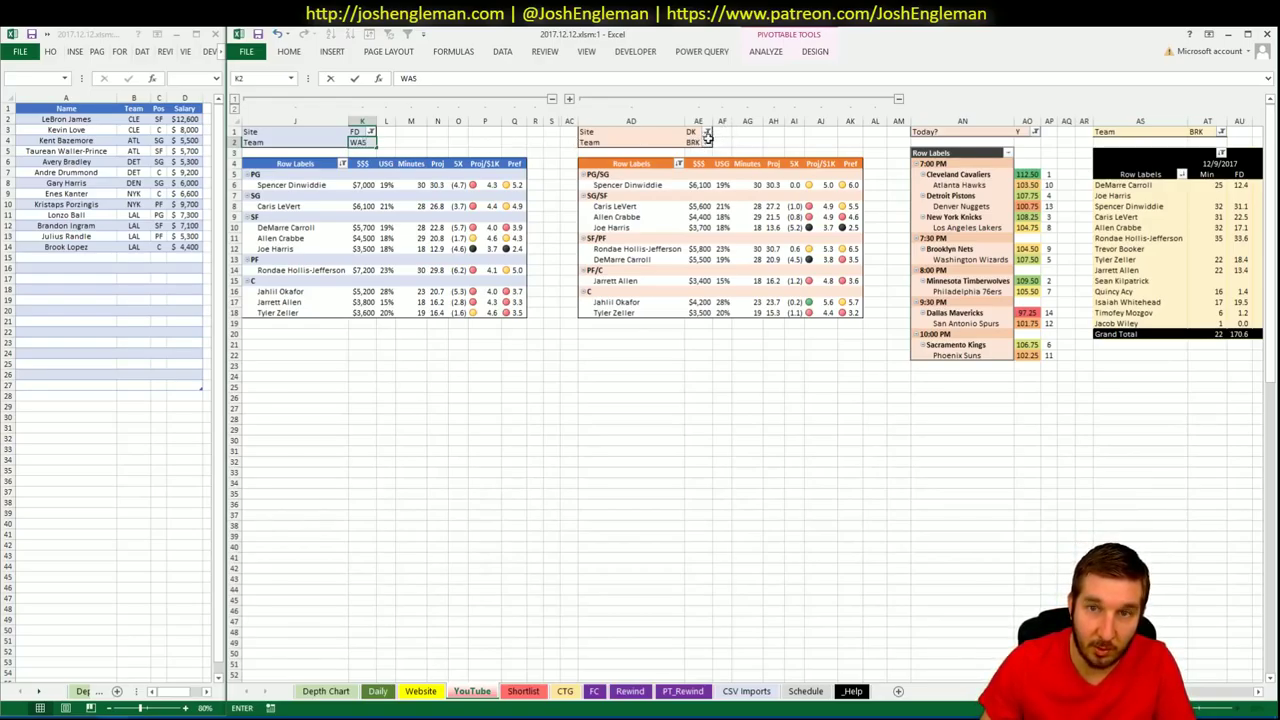
{"action": "left_click", "coordinate": [698, 142]}
{"action": "double_click", "coordinate": [671, 142]}
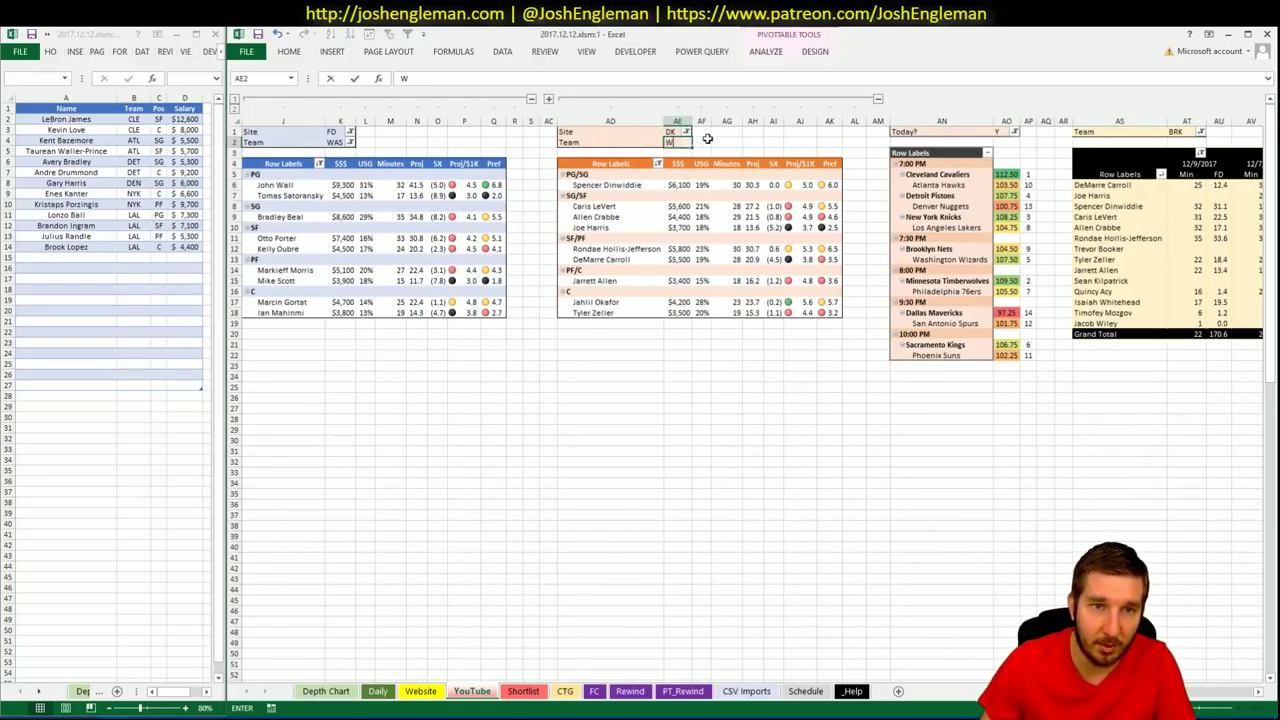
{"action": "type", "text": "AS"}
{"action": "key", "text": "Return"}
Set the game log table's Team filter to WAS
{"action": "left_click", "coordinate": [1158, 132]}
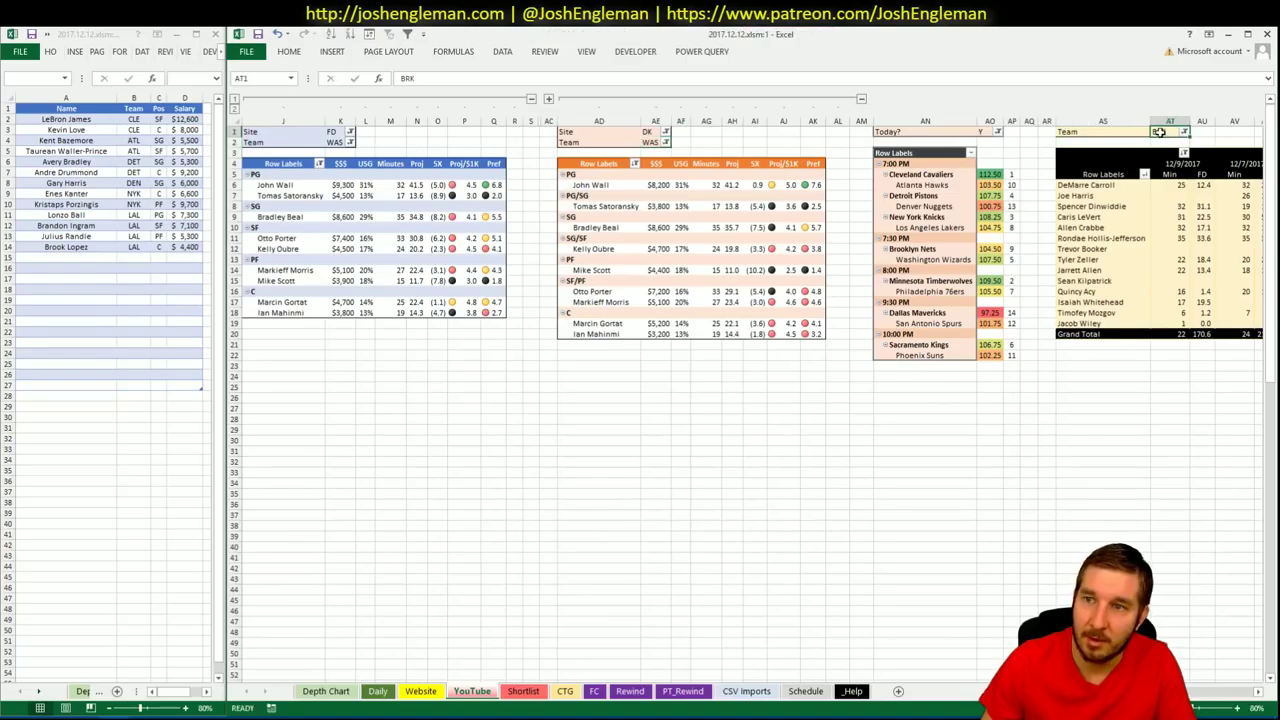
{"action": "type", "text": "WAS"}
{"action": "key", "text": "Return"}
{"action": "left_click", "coordinate": [1125, 397]}
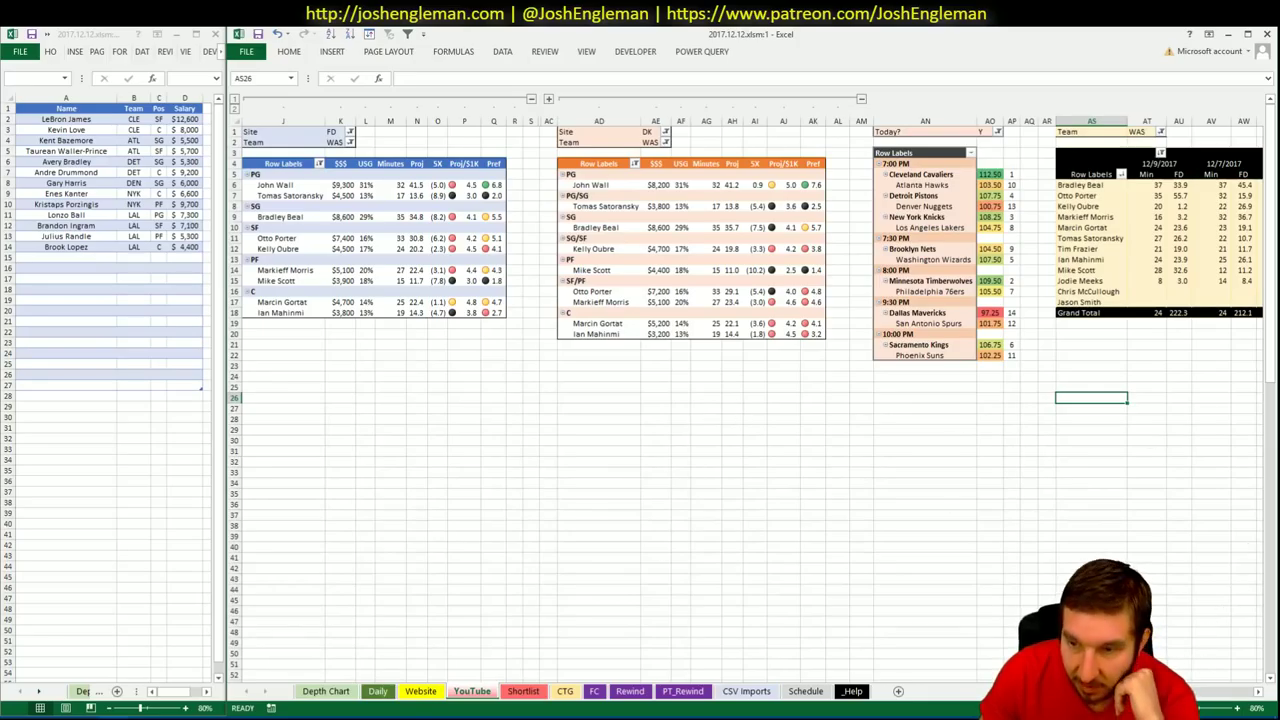
Compare the Wizards' recent minutes and fantasy points in the game log with their FD and DK projections
{"action": "scroll", "coordinate": [1200, 705], "scroll_direction": "right", "scroll_amount": 10}
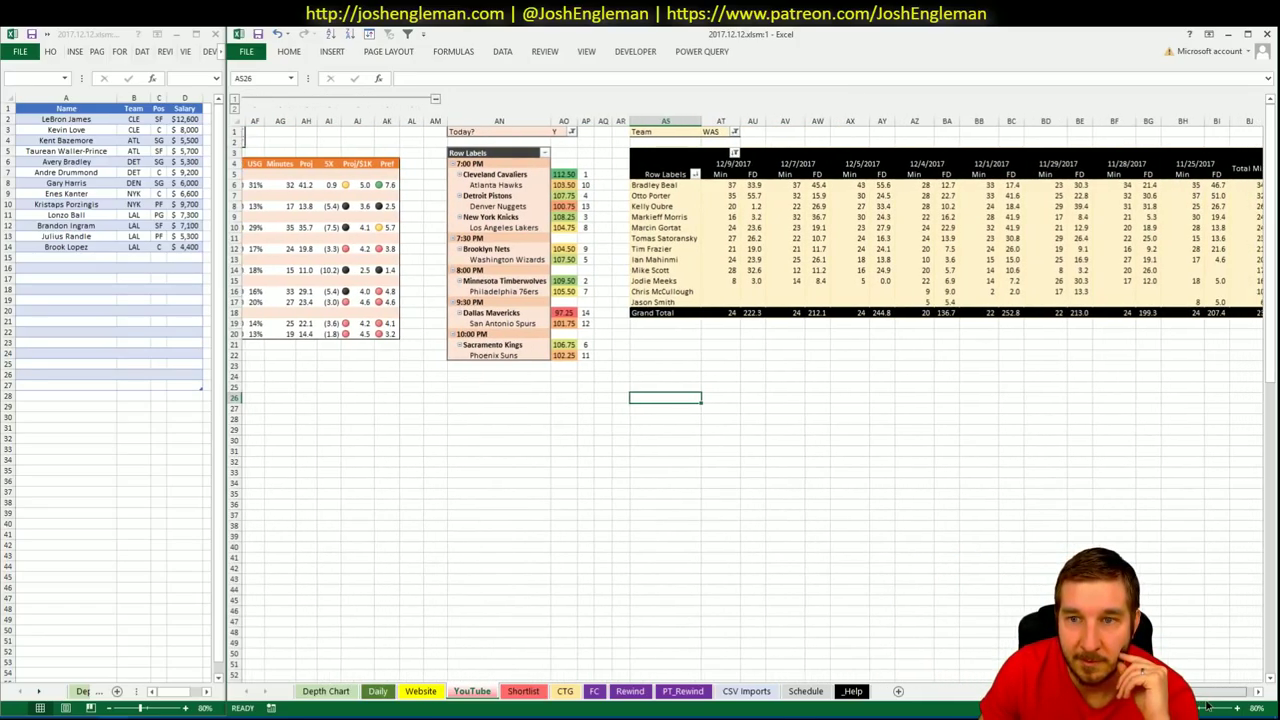
{"action": "scroll", "coordinate": [1204, 705], "scroll_direction": "right", "scroll_amount": 2}
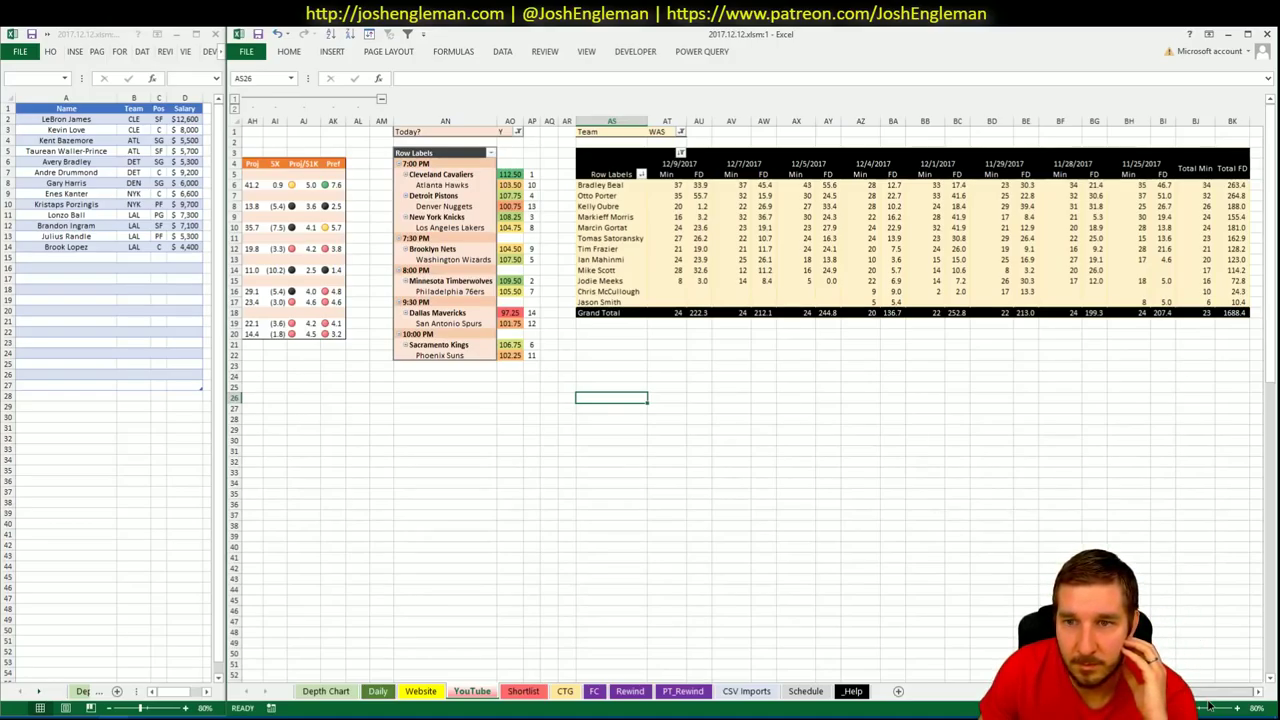
{"action": "scroll", "coordinate": [767, 592], "scroll_direction": "left", "scroll_amount": 14}
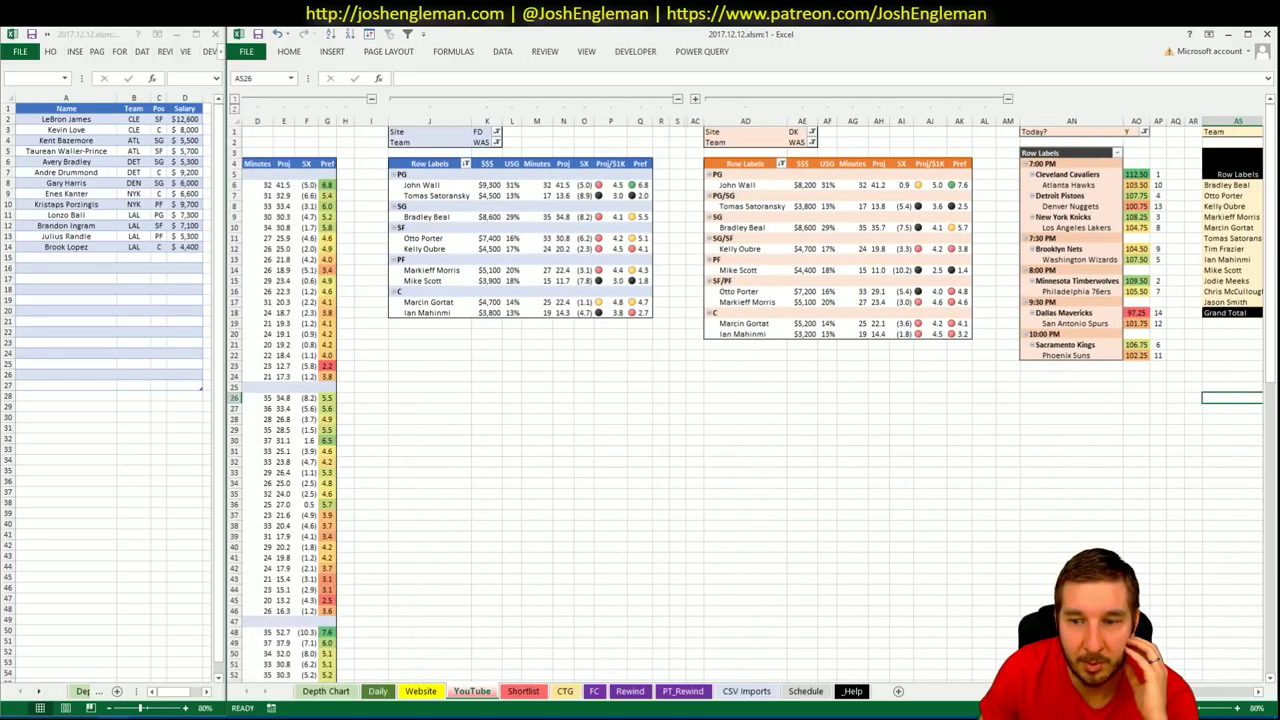
{"action": "scroll", "coordinate": [752, 388], "scroll_direction": "right", "scroll_amount": 3}
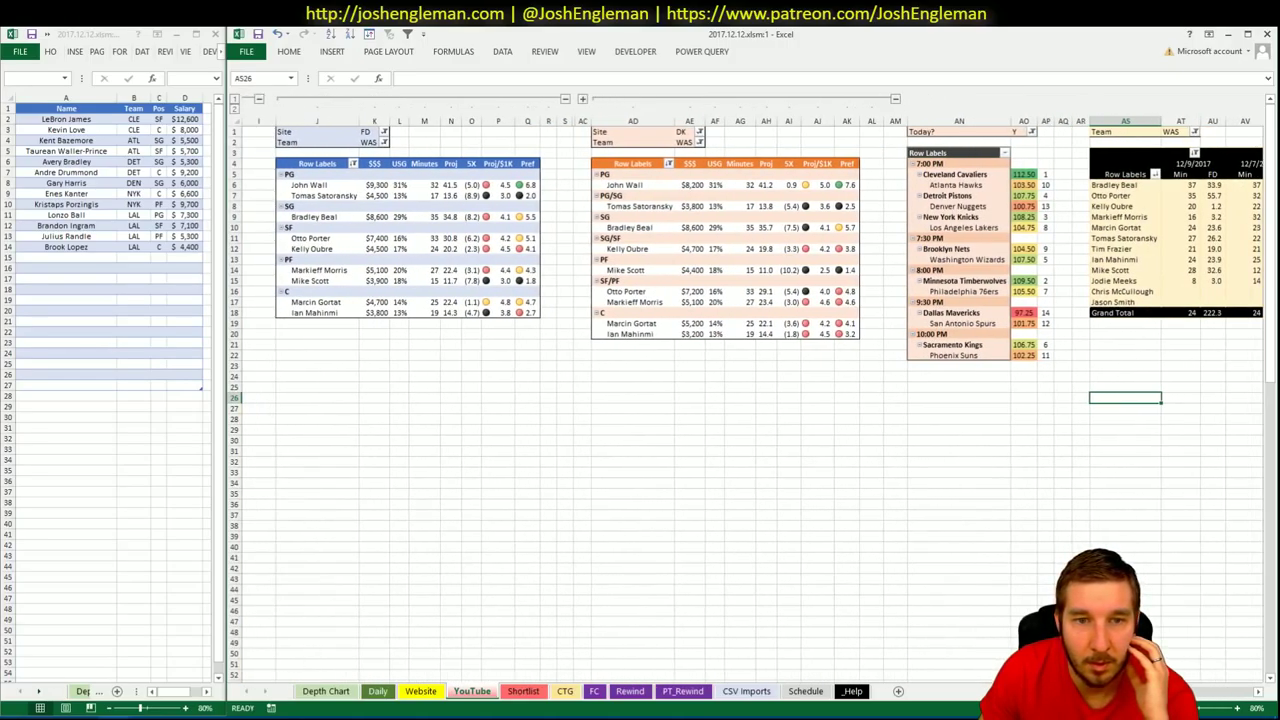
Examine the power forward and center rows on the Daily sheet, then return to the YouTube sheet
{"action": "left_click", "coordinate": [378, 691]}
{"action": "scroll", "coordinate": [1040, 480], "scroll_direction": "down", "scroll_amount": 1}
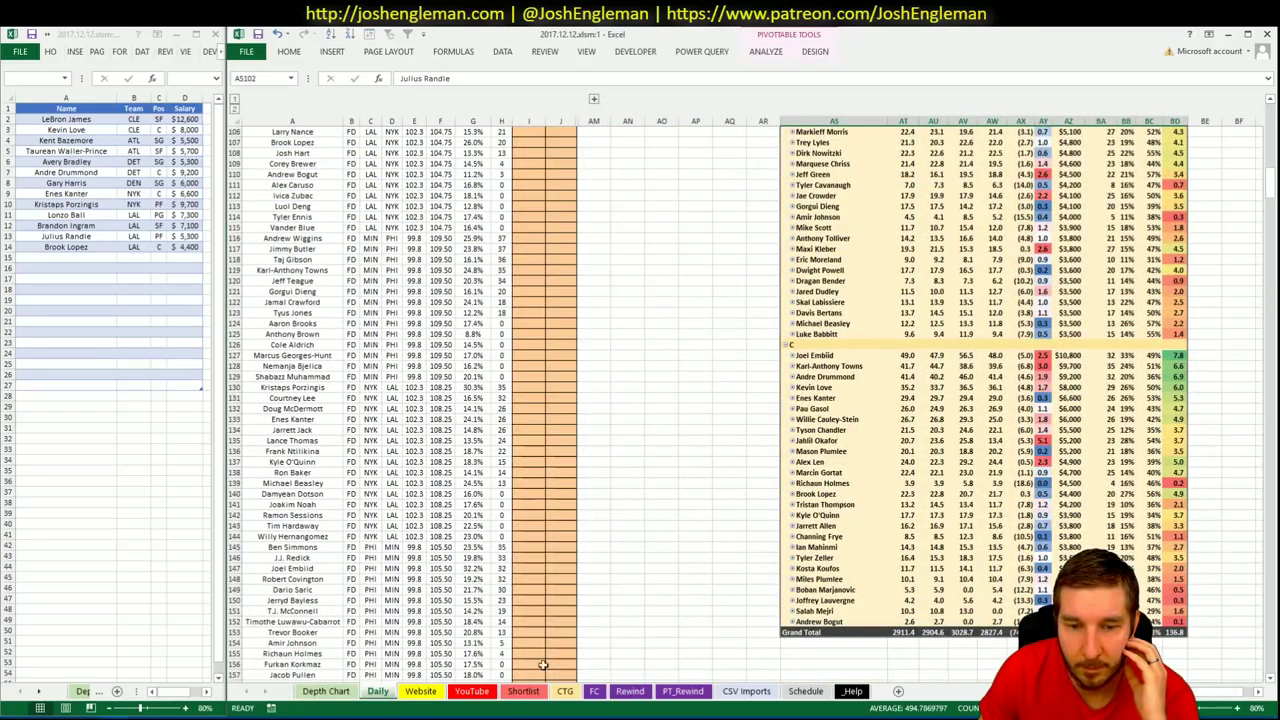
{"action": "left_click", "coordinate": [472, 691]}
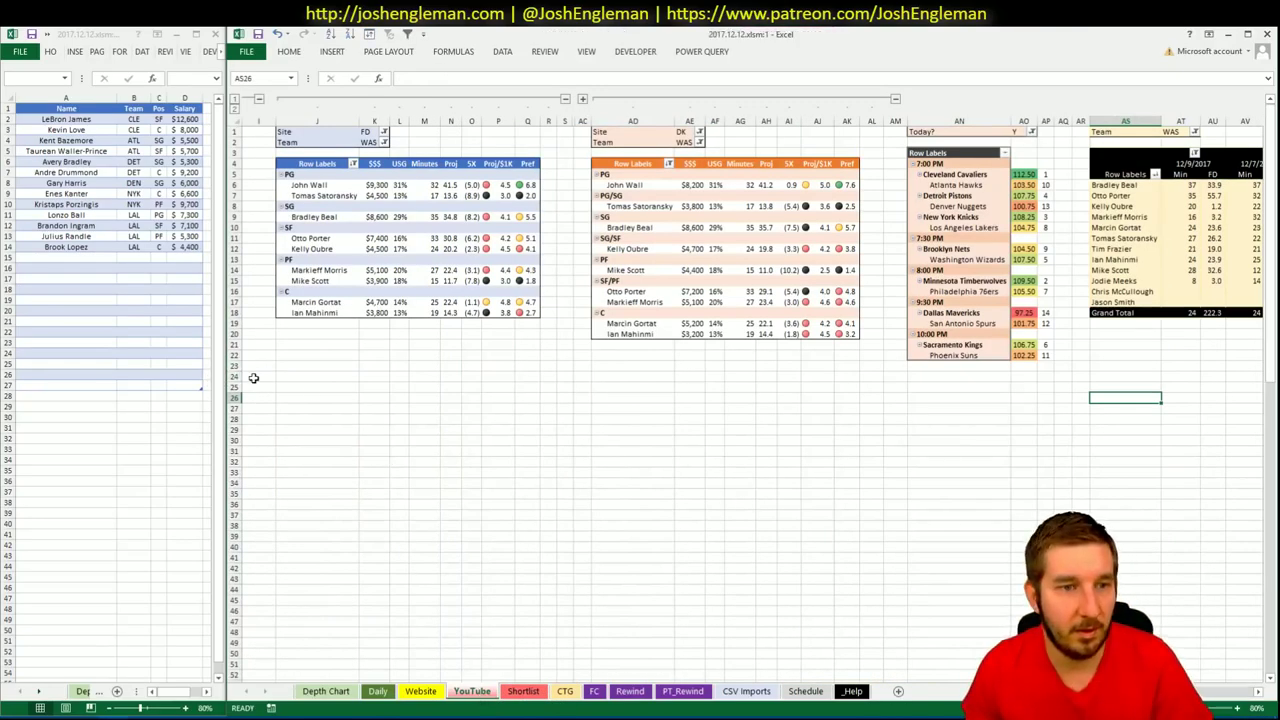
Add Marcin Gortat to the shortlist table in the row below Brook Lopez
{"action": "left_click", "coordinate": [112, 258]}
{"action": "type", "text": "Marcin Gortat"}
{"action": "key", "text": "Return"}
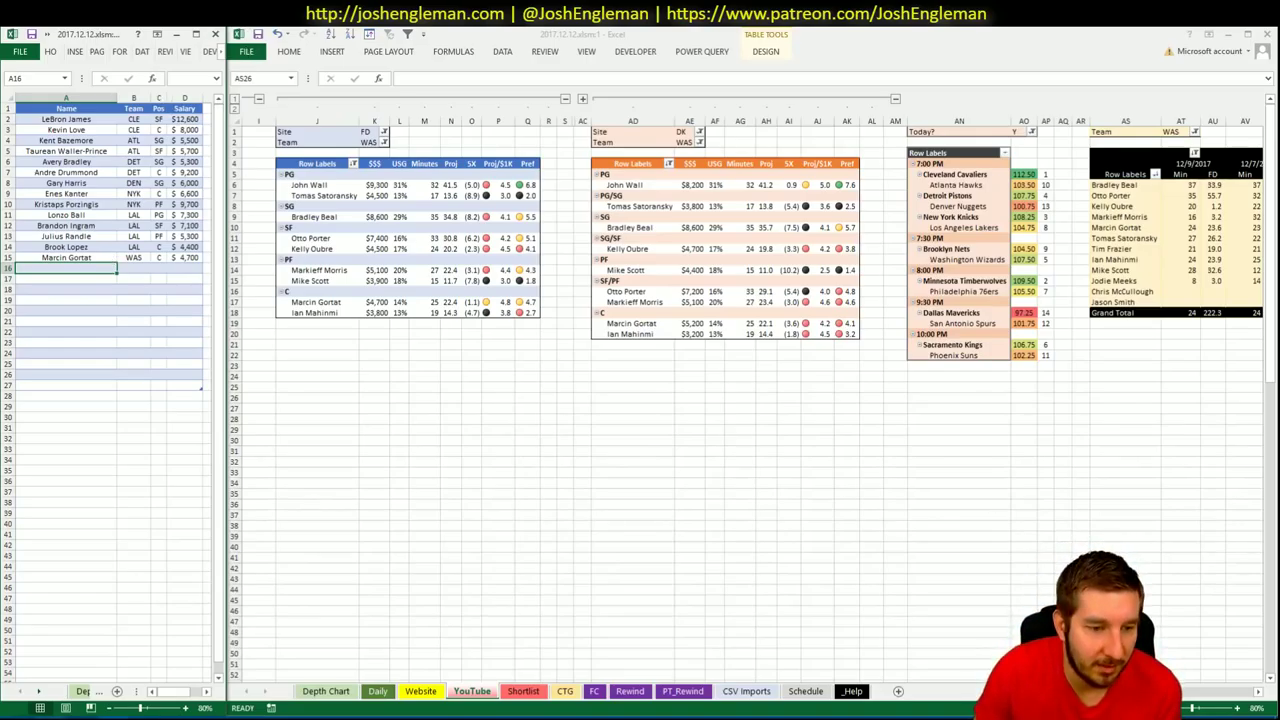
Switch to FantasyCruncher and examine the player news and game logs of shooting guard Bradley Beal and small forward Otto Porter
{"action": "key", "text": "alt+Tab"}
{"action": "left_click", "coordinate": [352, 47]}
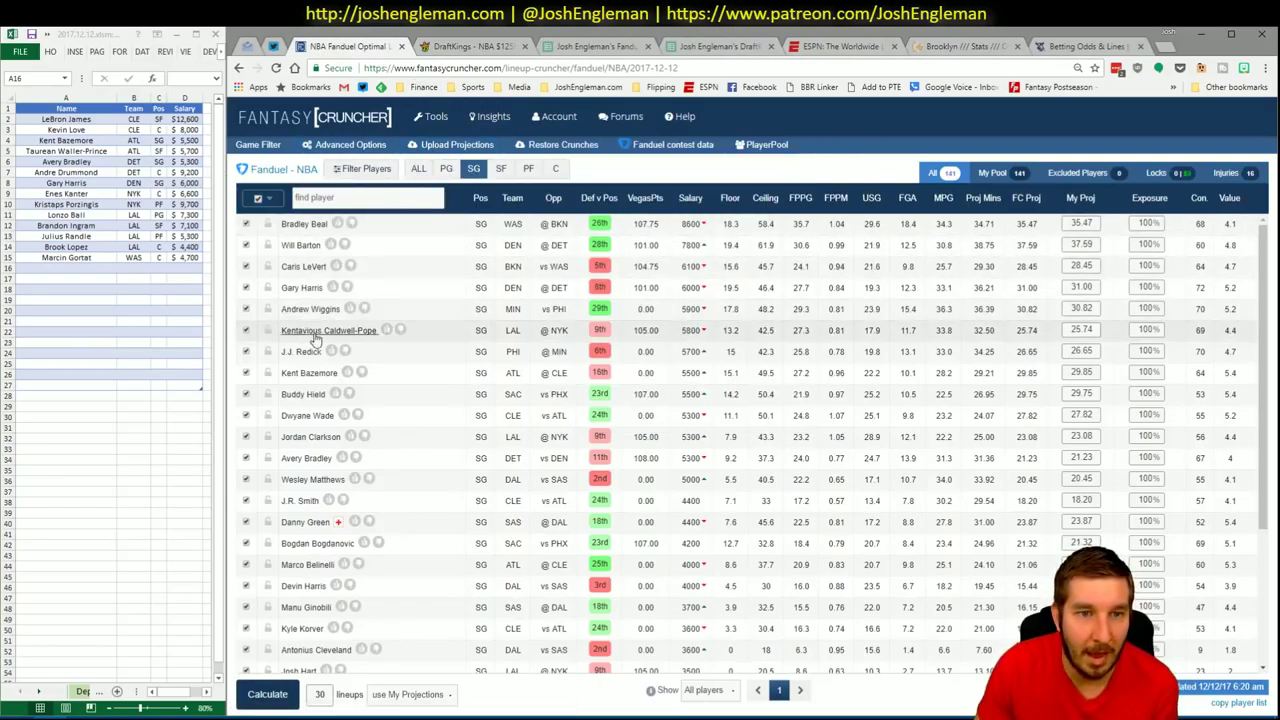
{"action": "left_click", "coordinate": [318, 224]}
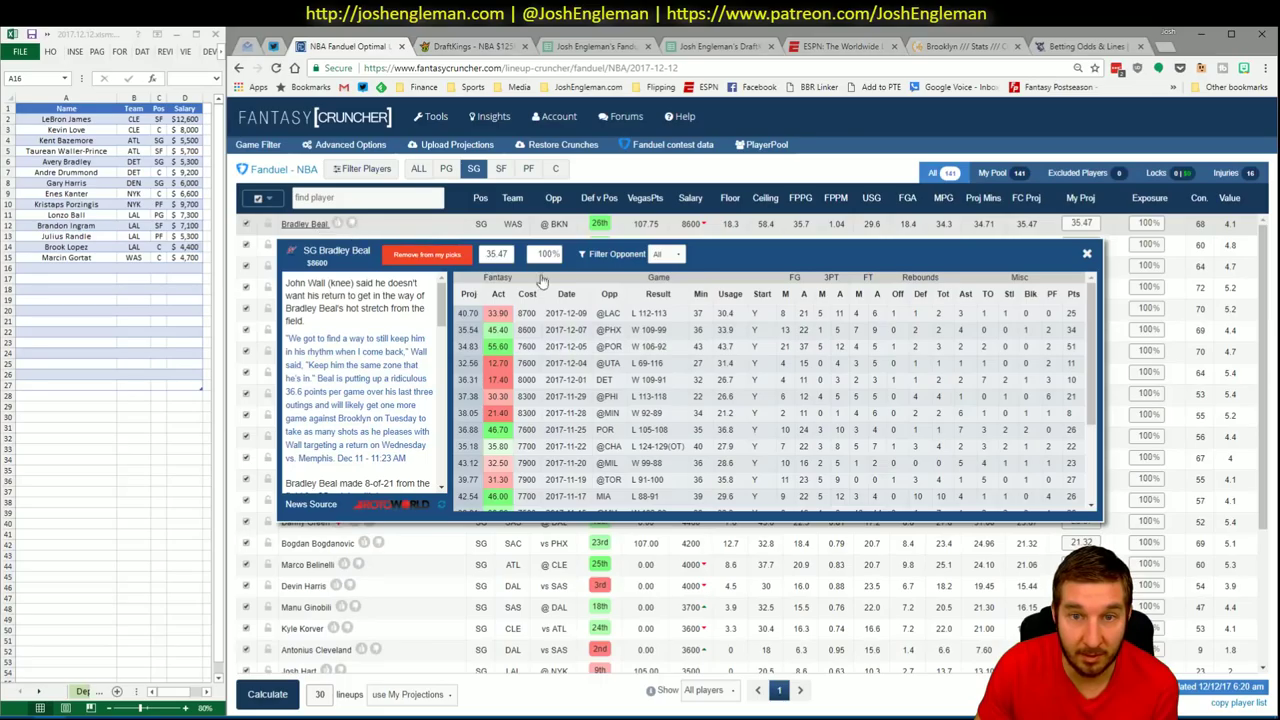
{"action": "left_click", "coordinate": [1100, 256]}
{"action": "left_click", "coordinate": [501, 168]}
{"action": "left_click", "coordinate": [306, 290]}
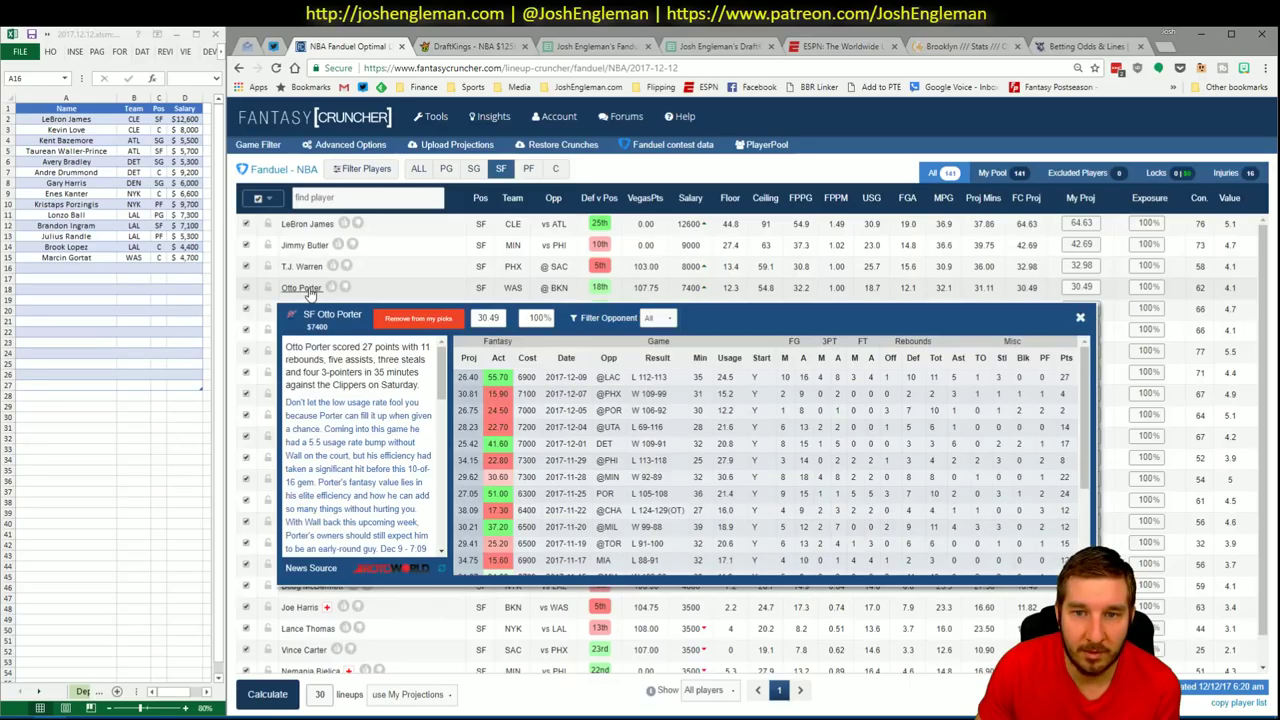
{"action": "left_click", "coordinate": [1098, 320]}
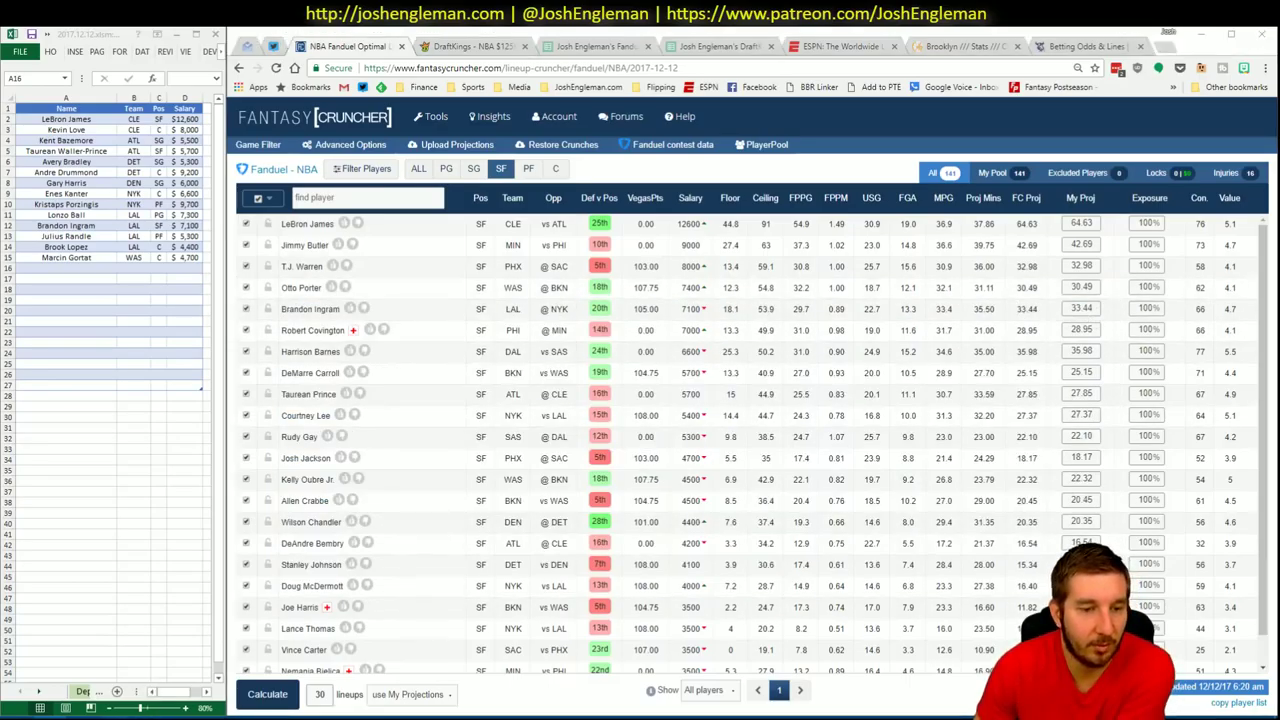
Return to the Excel workbook and set the FD projection table's Team filter to MIN
{"action": "left_click", "coordinate": [118, 700]}
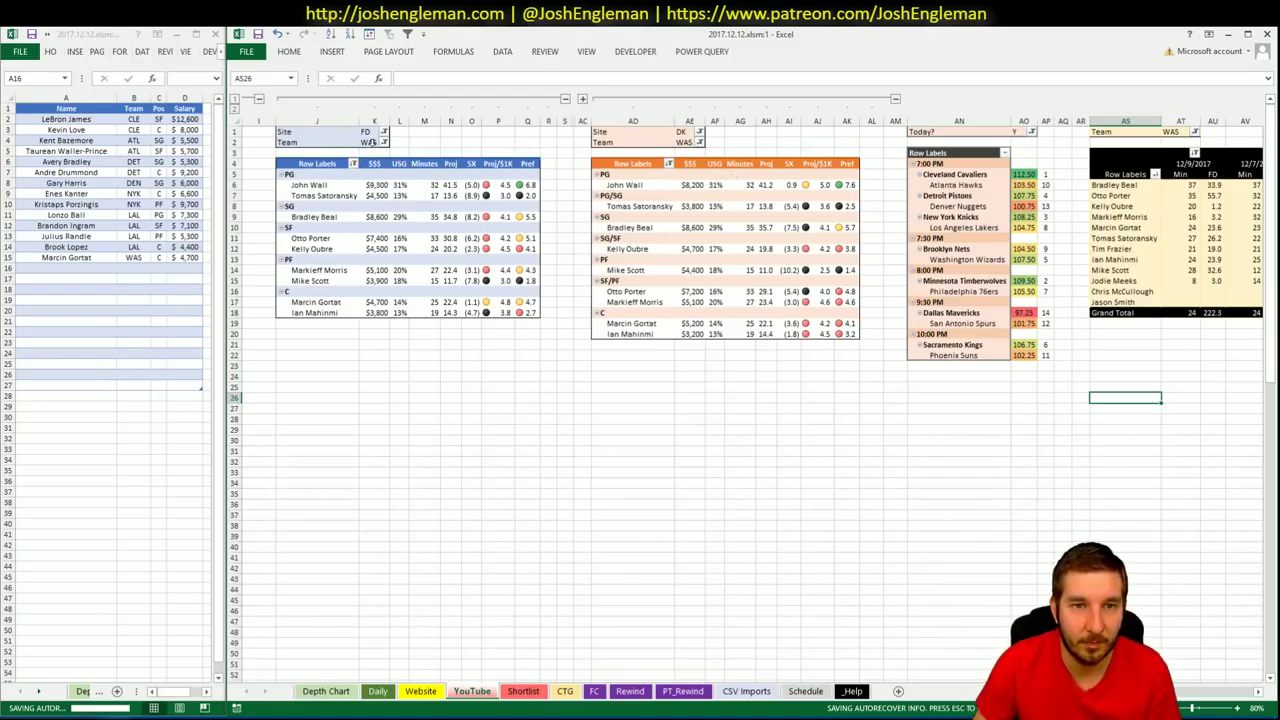
{"action": "left_click", "coordinate": [371, 142]}
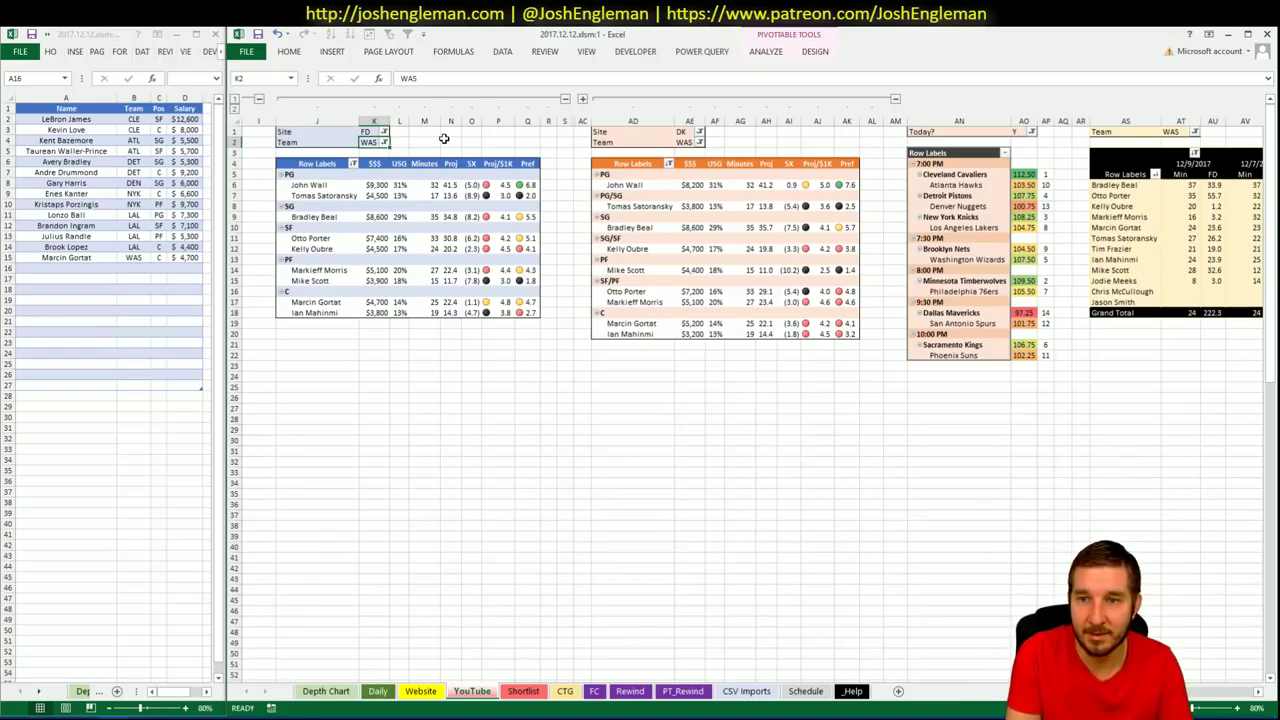
{"action": "type", "text": "MIN"}
{"action": "key", "text": "Tab"}
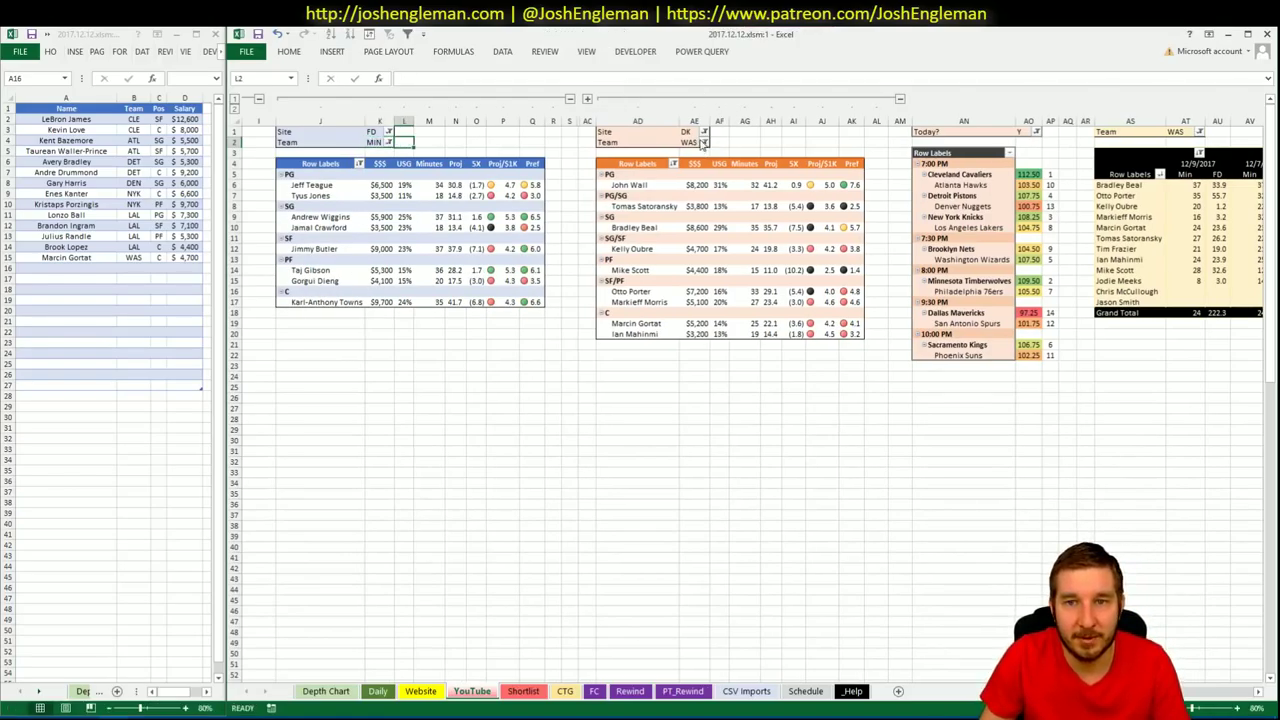
Set the Team filter of the DK projections pivot and the recent game log pivot to MIN
{"action": "left_click", "coordinate": [688, 142]}
{"action": "type", "text": "MIN"}
{"action": "key", "text": "Tab"}
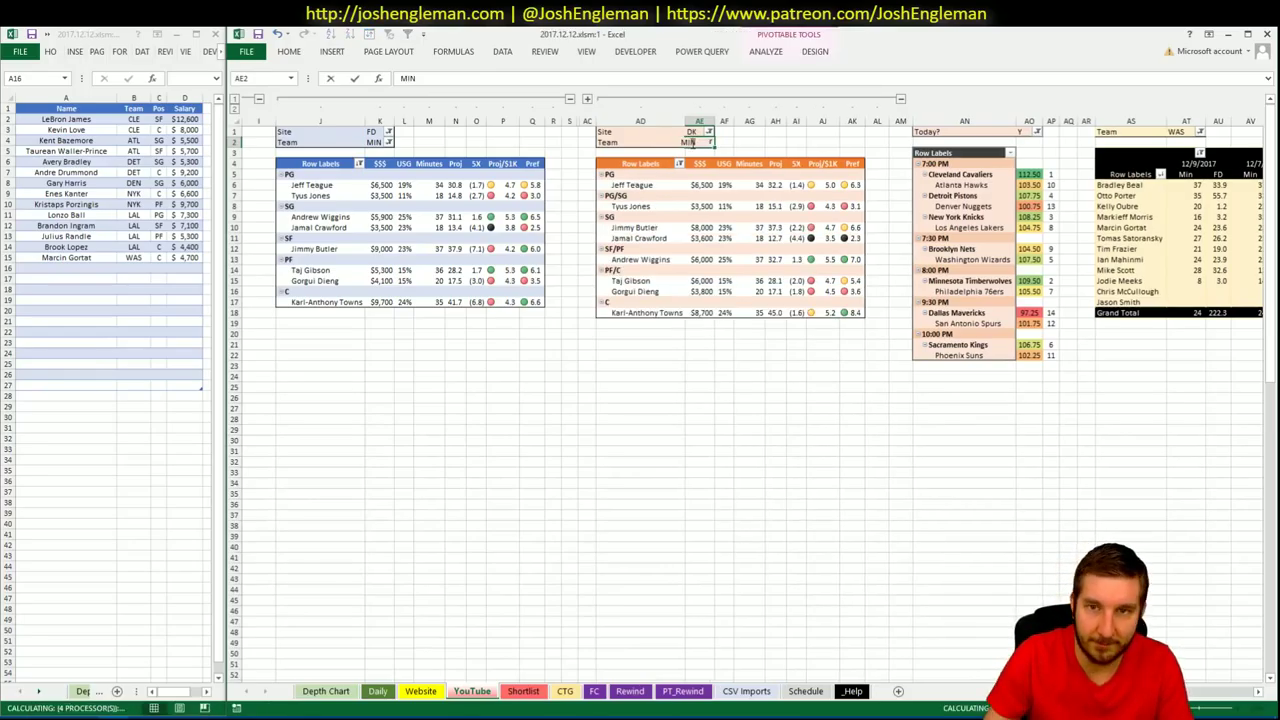
{"action": "left_click", "coordinate": [1172, 131]}
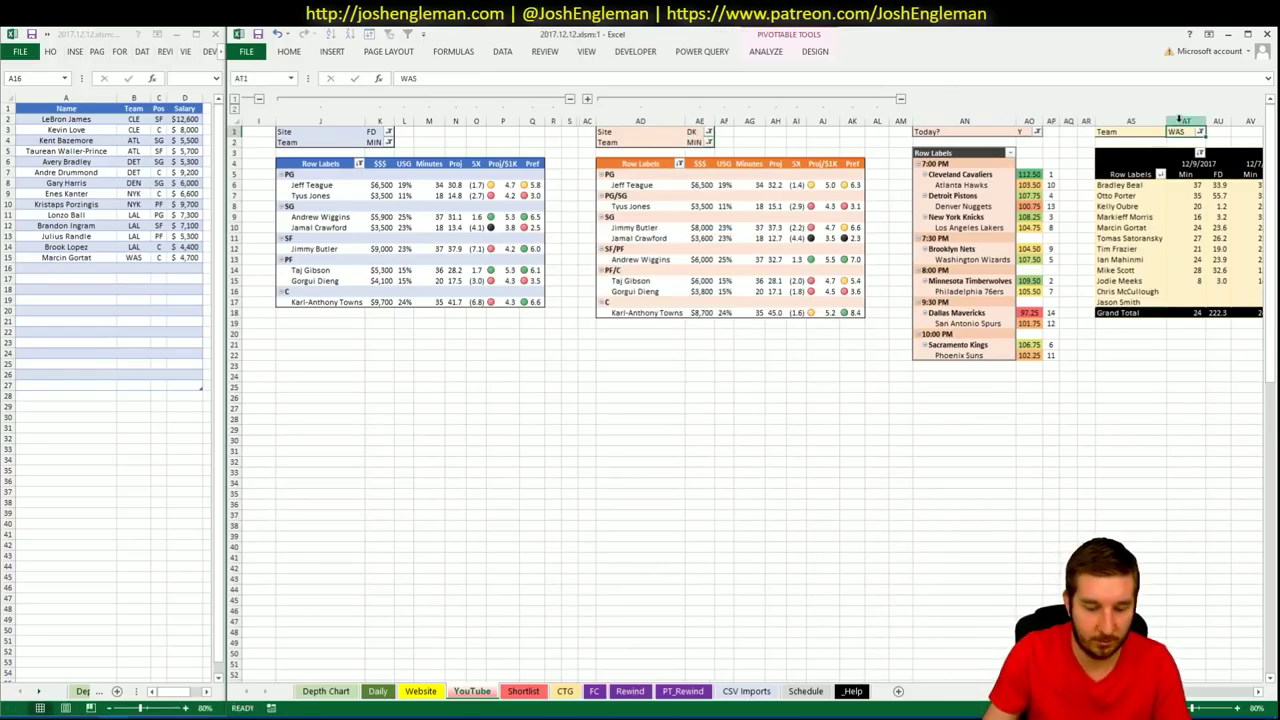
{"action": "type", "text": "MIN"}
{"action": "key", "text": "Return"}
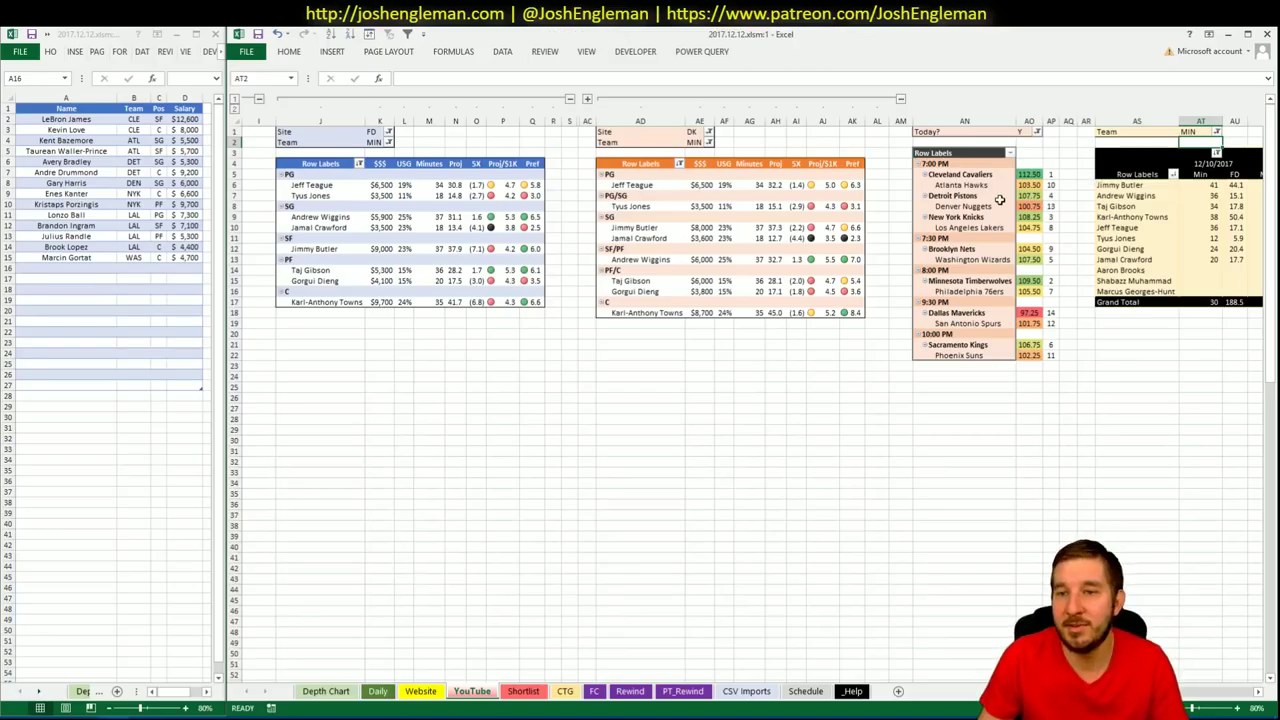
Check the Philadelphia at Minnesota line on the SBR betting odds page in the browser, and return to the Excel workbook
{"action": "left_click", "coordinate": [1228, 34]}
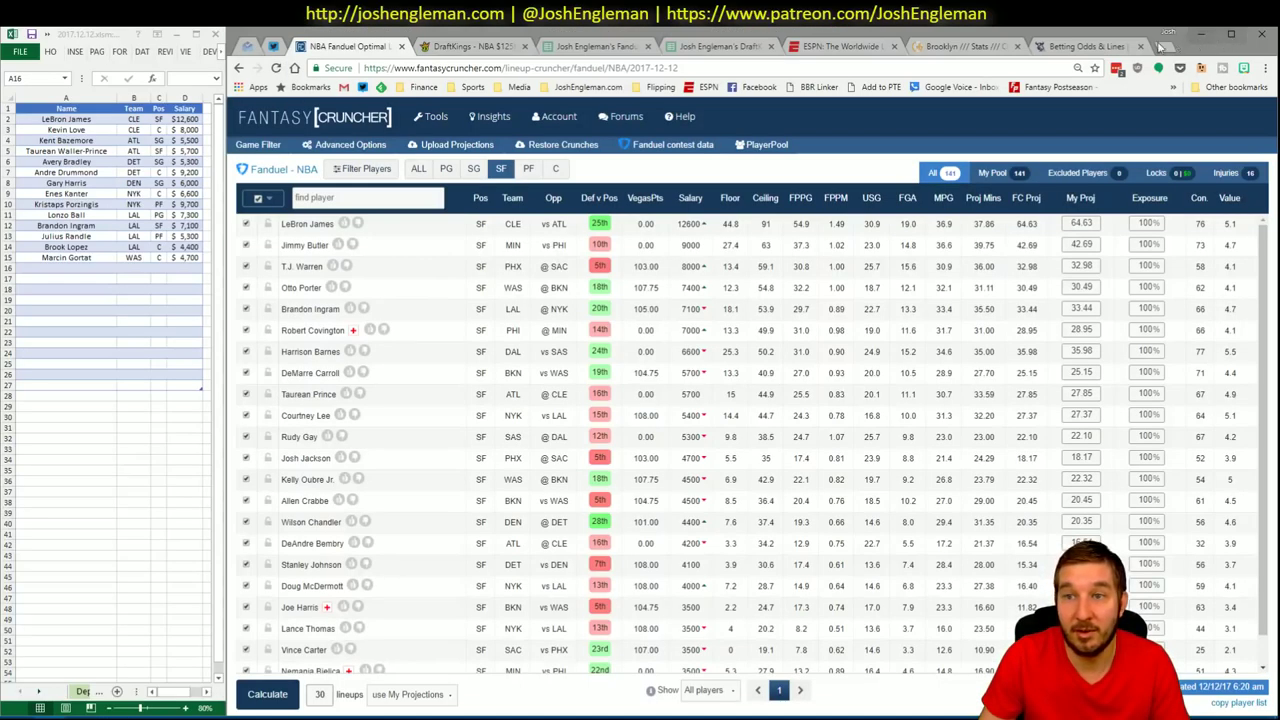
{"action": "left_click", "coordinate": [1090, 46]}
{"action": "left_click", "coordinate": [1200, 33]}
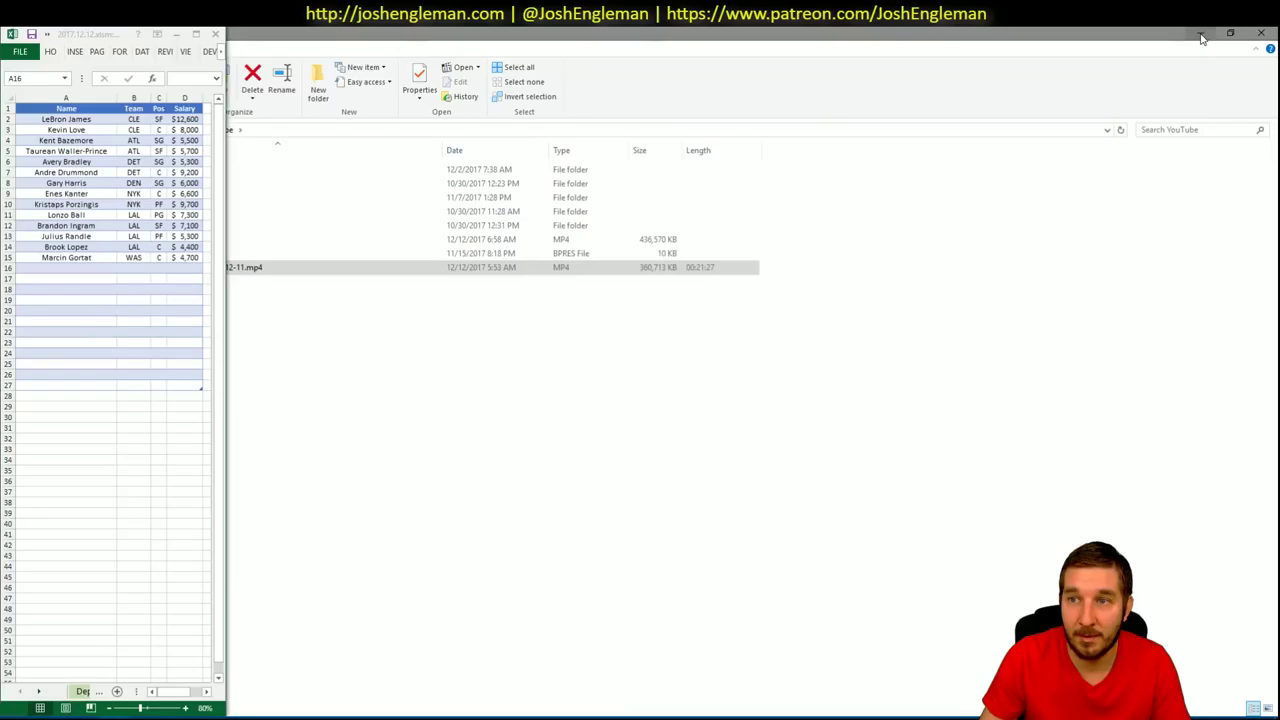
{"action": "key", "text": "alt+Tab"}
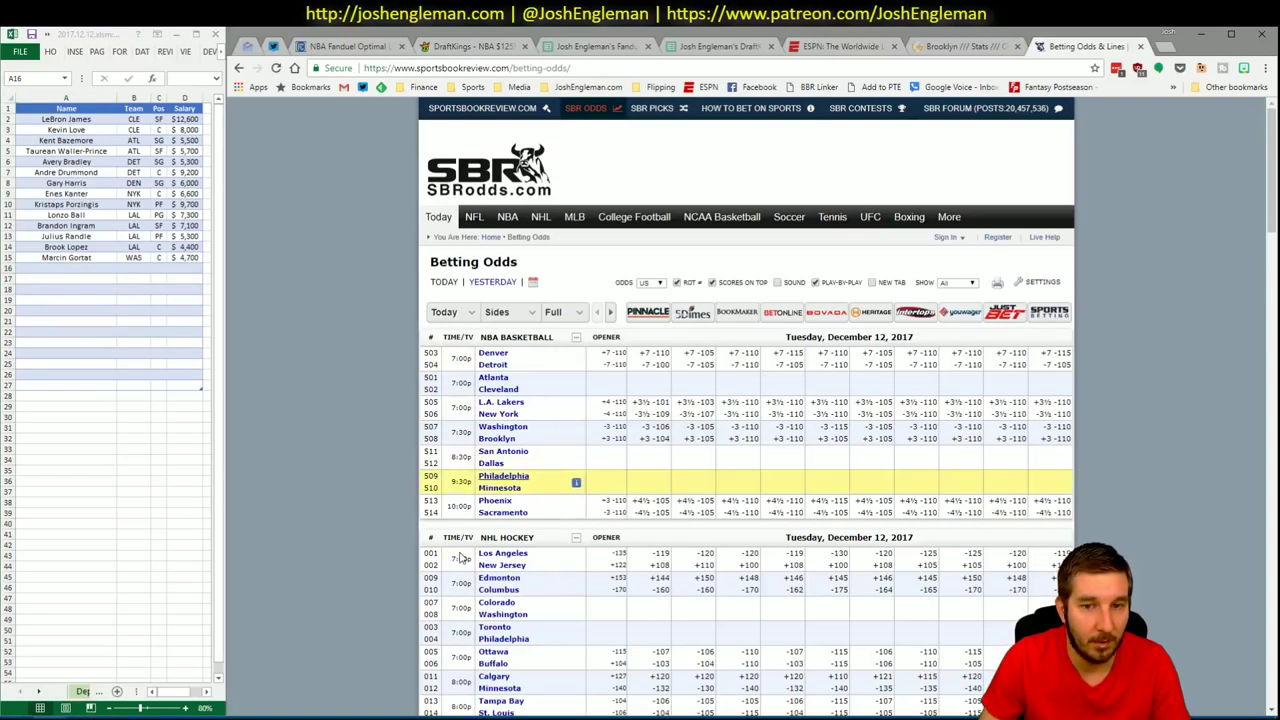
{"action": "mouse_move", "coordinate": [115, 712]}
{"action": "left_click", "coordinate": [60, 660]}
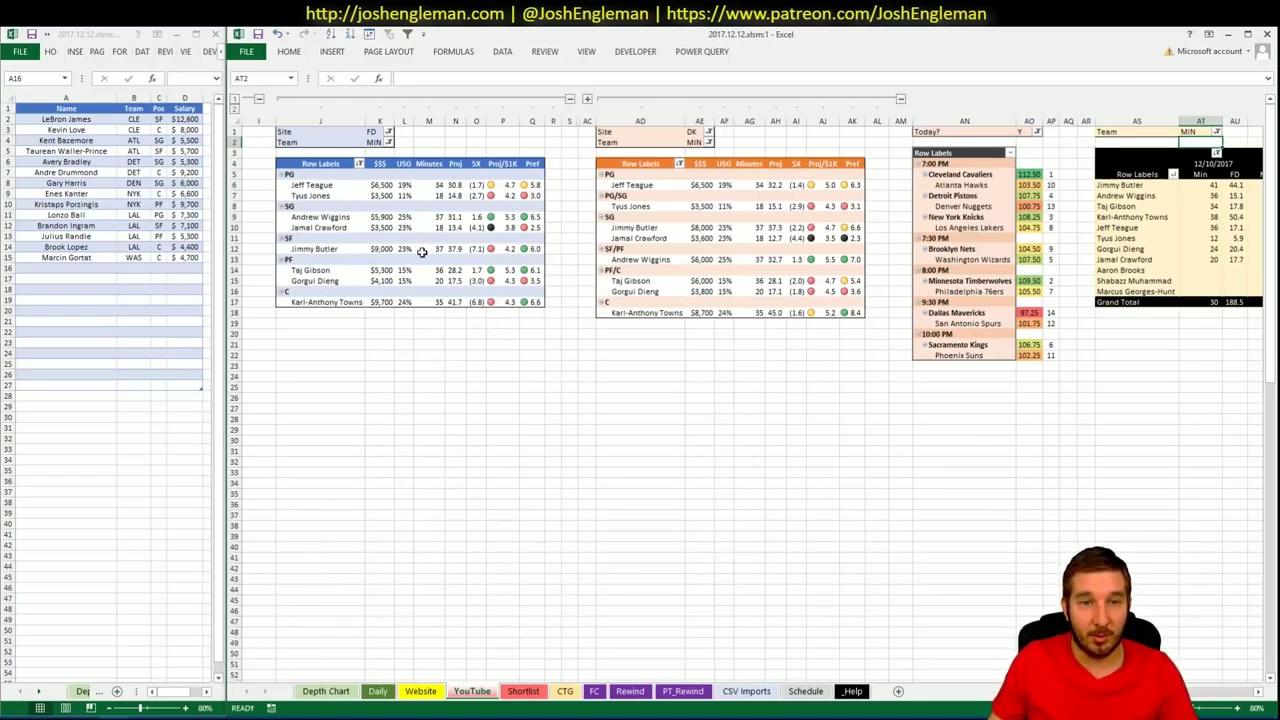
Look over the shooting guard and small forward projections in the Daily sheet's player pivot
{"action": "left_click", "coordinate": [378, 691]}
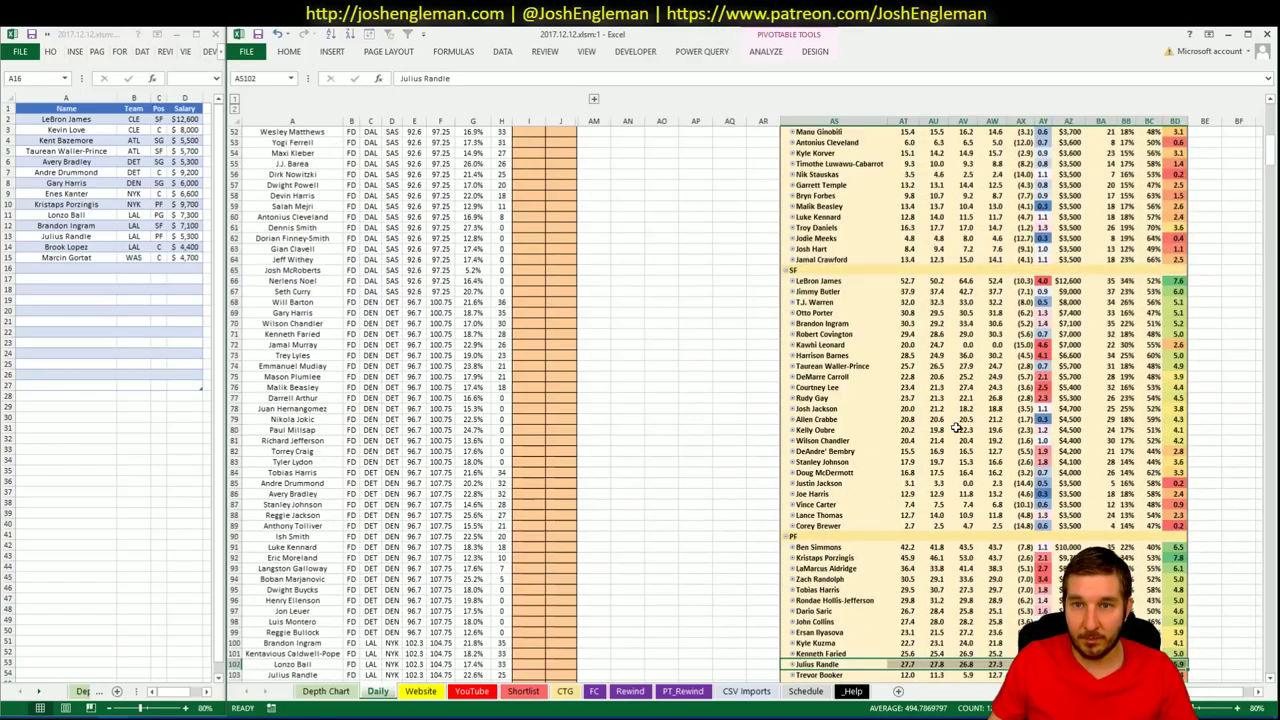
{"action": "scroll", "coordinate": [957, 427], "scroll_direction": "up", "scroll_amount": 8}
{"action": "mouse_move", "coordinate": [957, 427]}
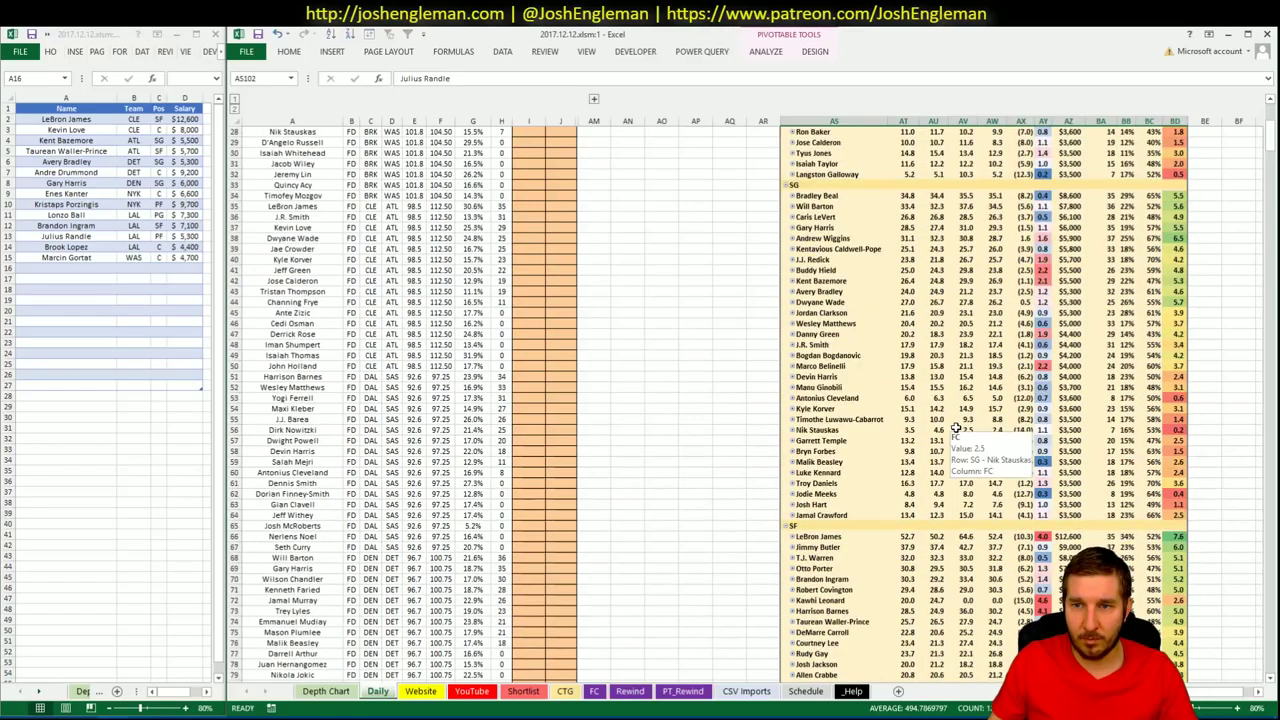
From the CTG sheet, switch to Cleaning the Glass in the browser and bring up the Minnesota Timberwolves' Shooting: Frequency table
{"action": "left_click", "coordinate": [565, 691]}
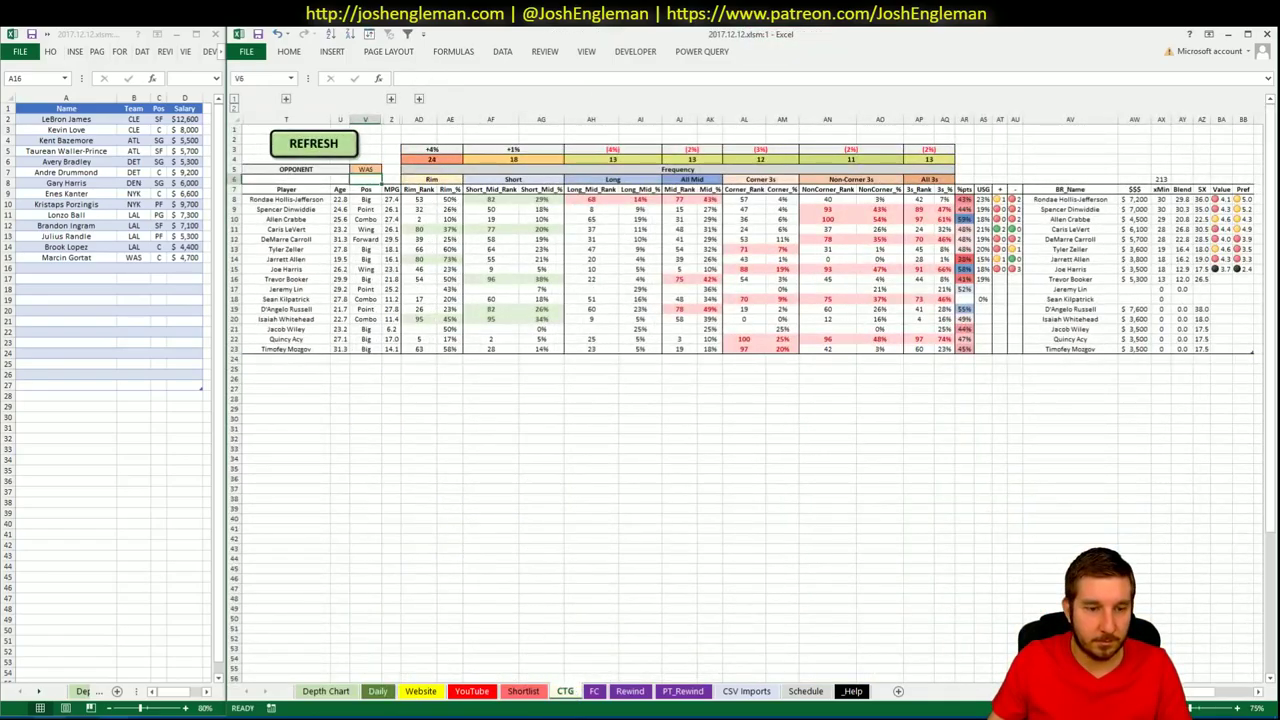
{"action": "key", "text": "alt+Tab"}
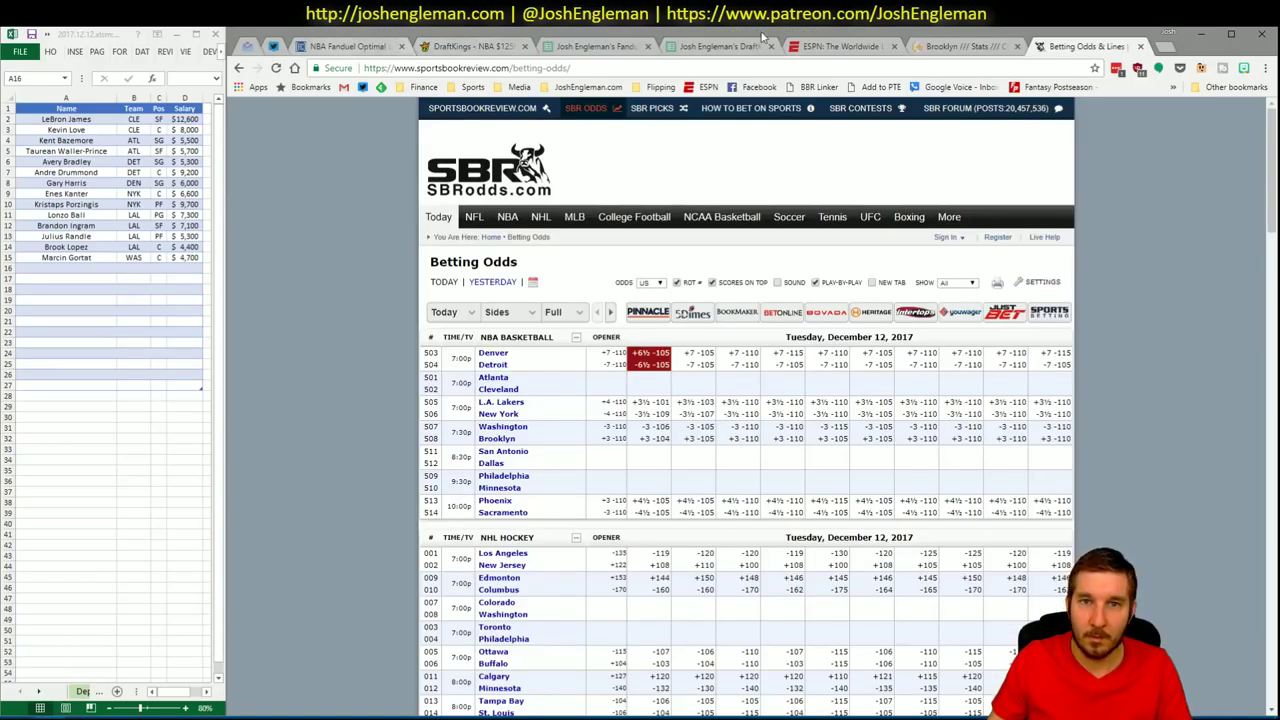
{"action": "left_click", "coordinate": [955, 45]}
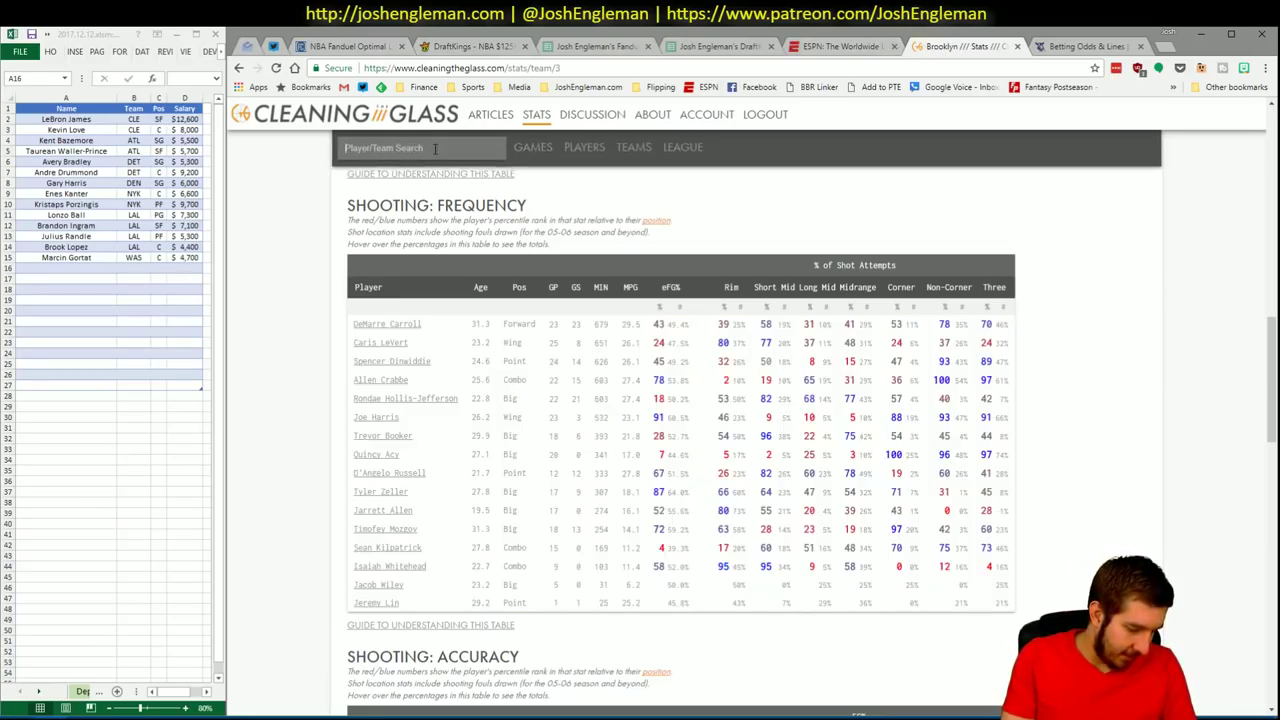
{"action": "left_click", "coordinate": [435, 148]}
{"action": "type", "text": "timb"}
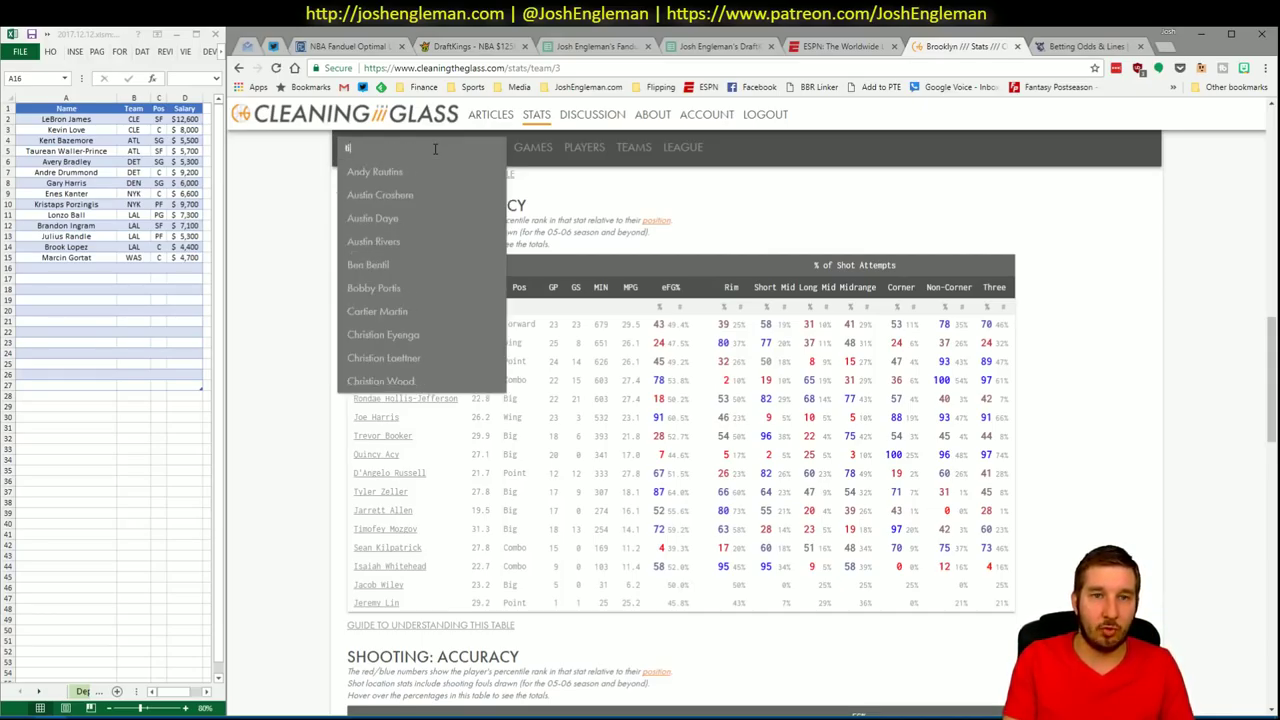
{"action": "left_click", "coordinate": [405, 172]}
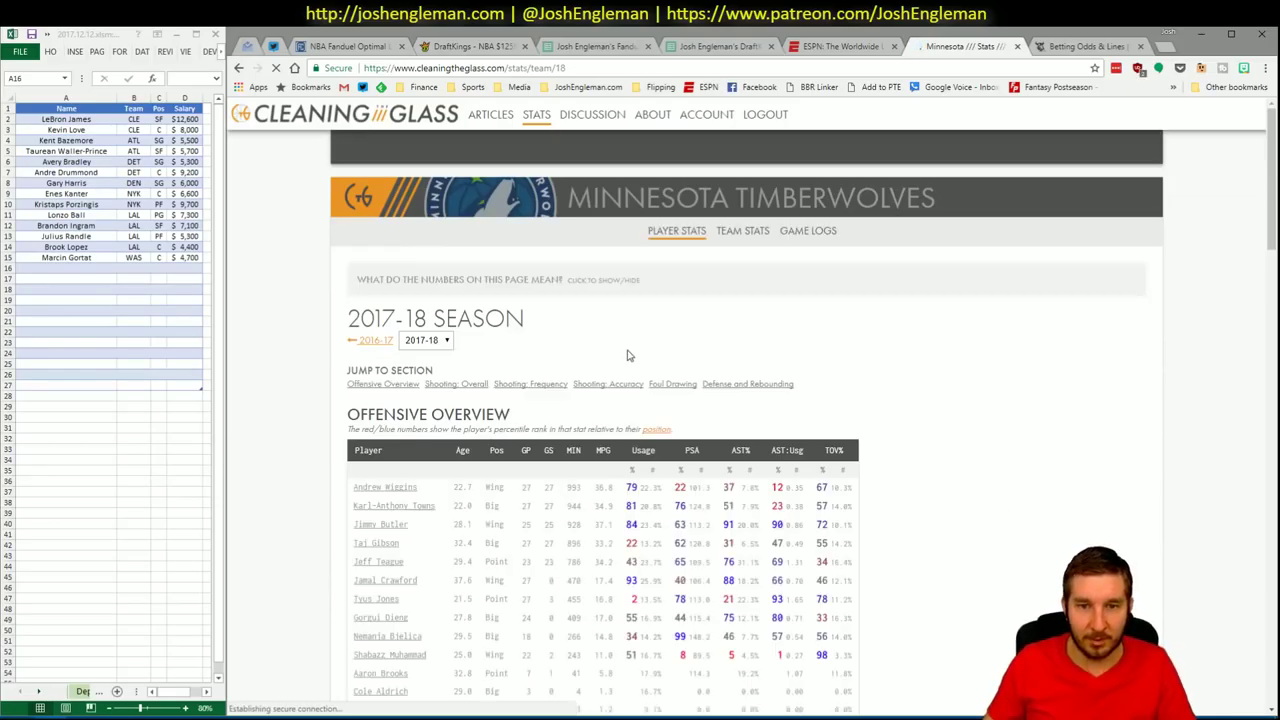
{"action": "left_click", "coordinate": [540, 385]}
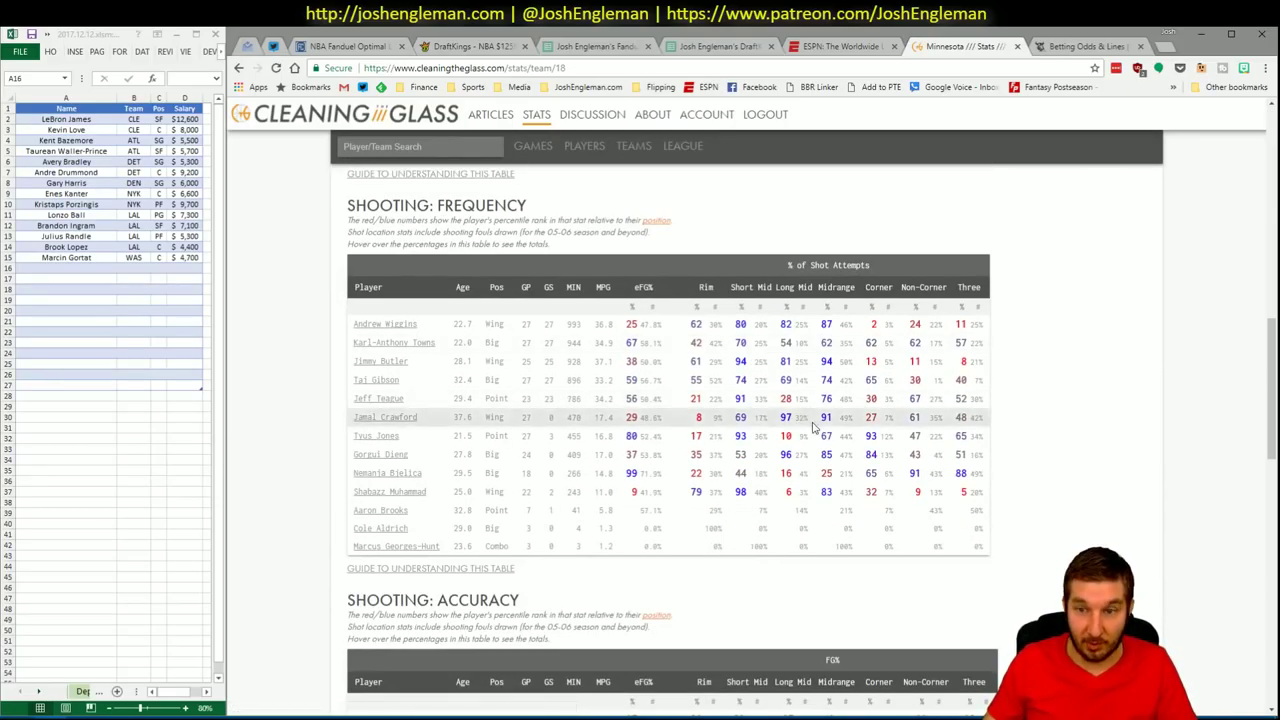
Try to copy the Timberwolves' shooting frequency table and refresh the CTG sheet with it
{"action": "left_click_drag", "start_coordinate": [1003, 551], "coordinate": [349, 333]}
{"action": "key", "text": "alt+Tab"}
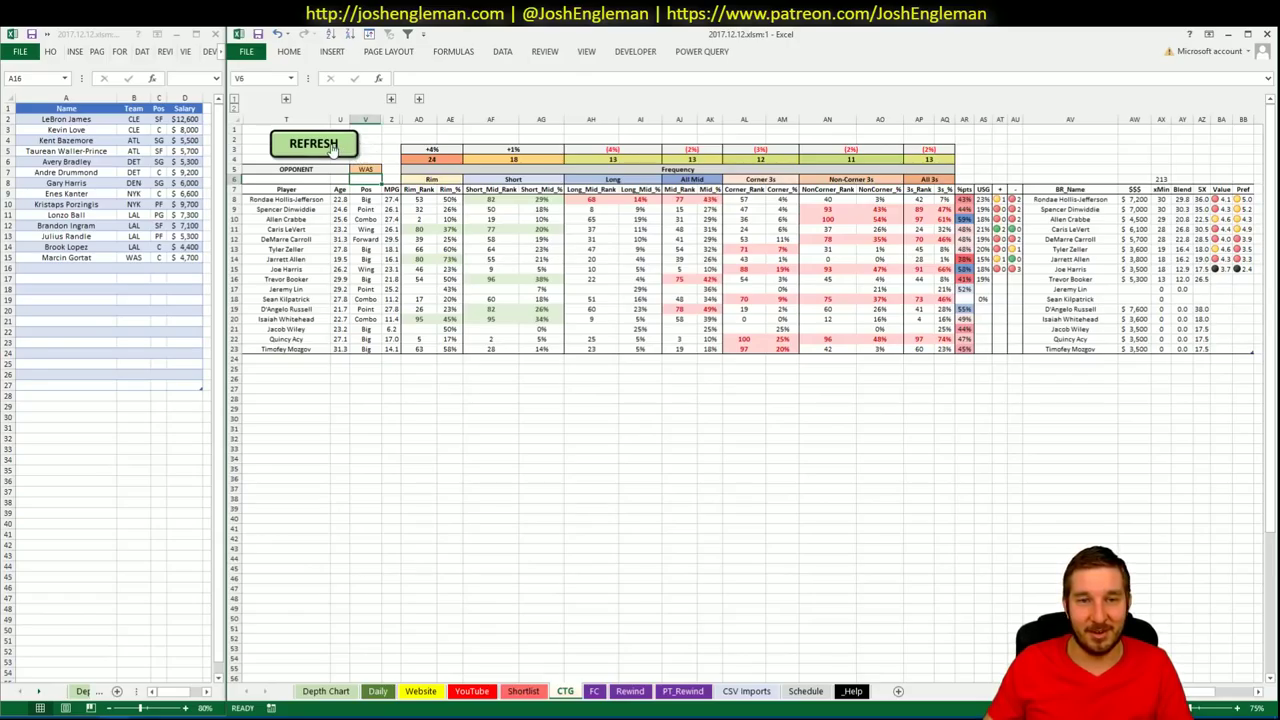
{"action": "left_click", "coordinate": [332, 147]}
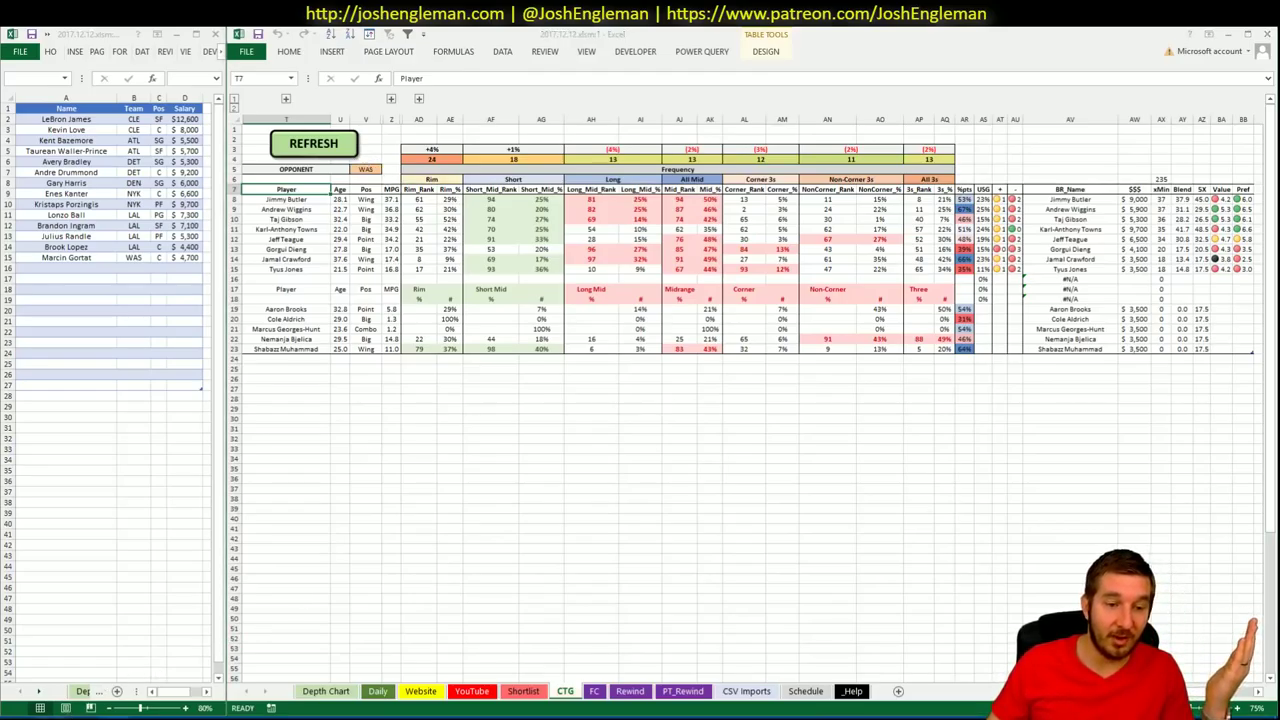
Copy only the player rows of the Timberwolves' shooting frequency table and refresh the CTG sheet with them
{"action": "key", "text": "alt+Tab"}
{"action": "left_click", "coordinate": [787, 483]}
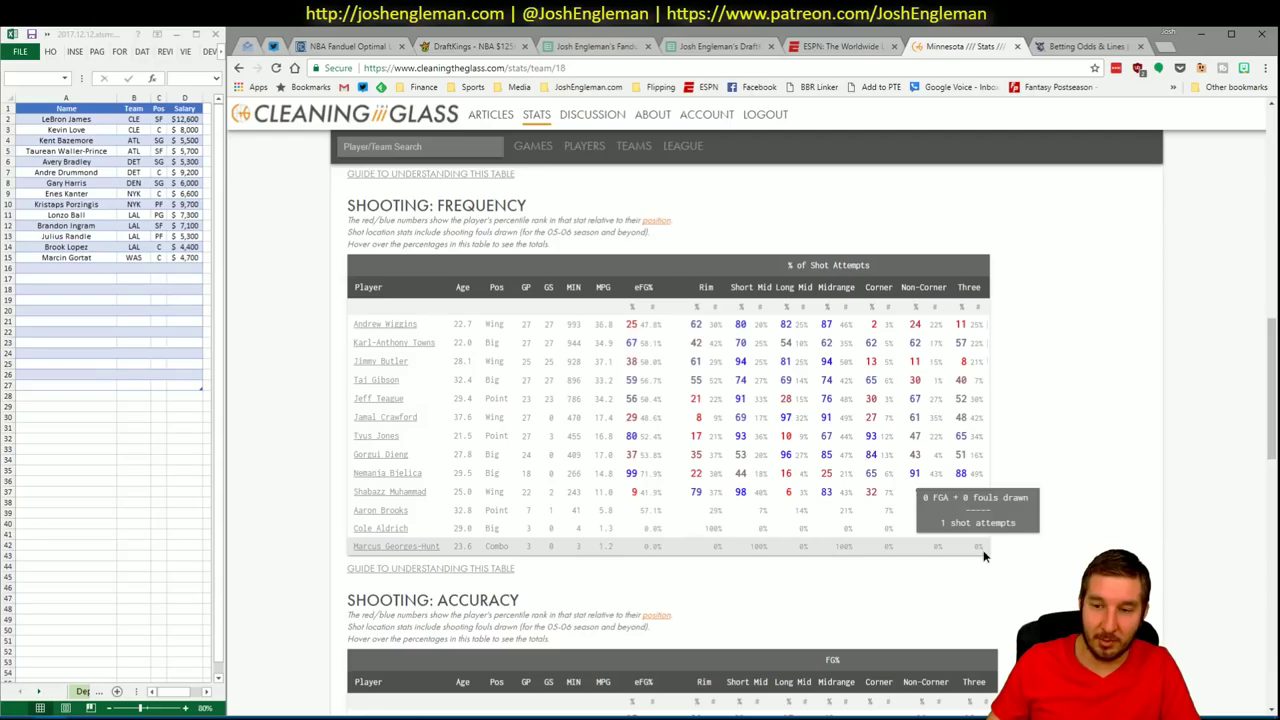
{"action": "left_click_drag", "start_coordinate": [985, 550], "coordinate": [352, 328]}
{"action": "key", "text": "ctrl+c"}
{"action": "key", "text": "alt+Tab"}
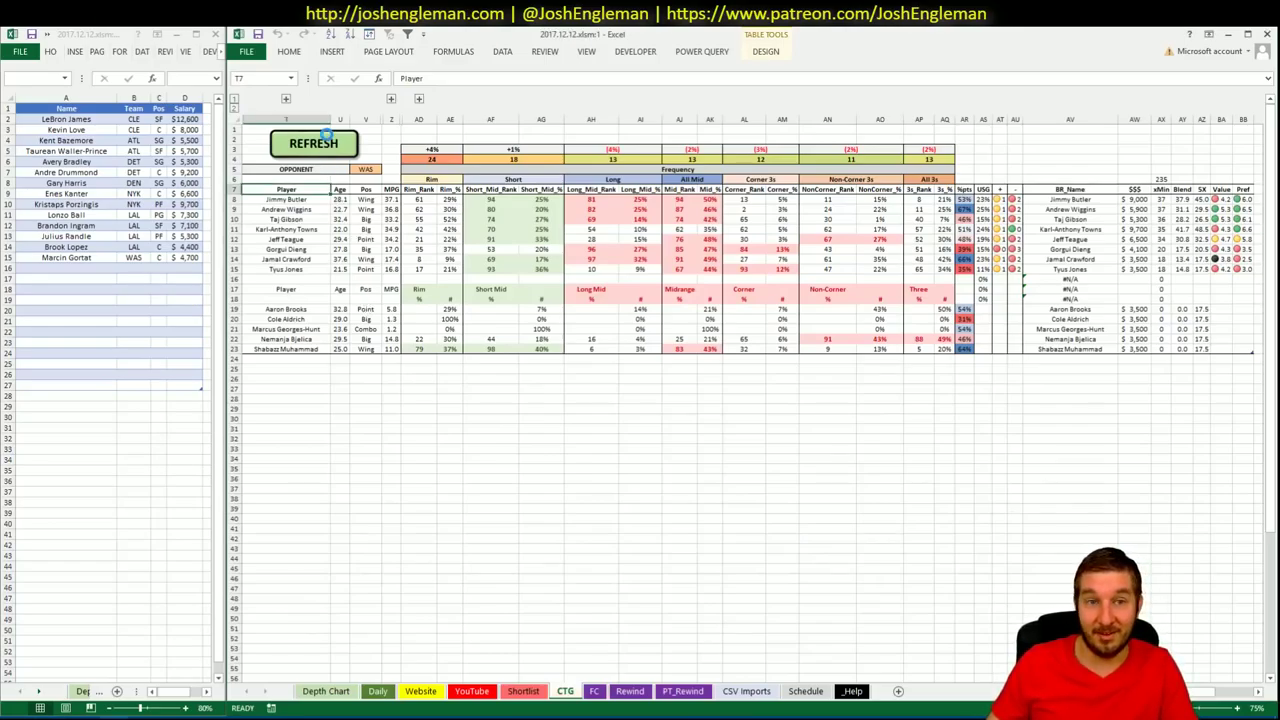
{"action": "left_click", "coordinate": [527, 387]}
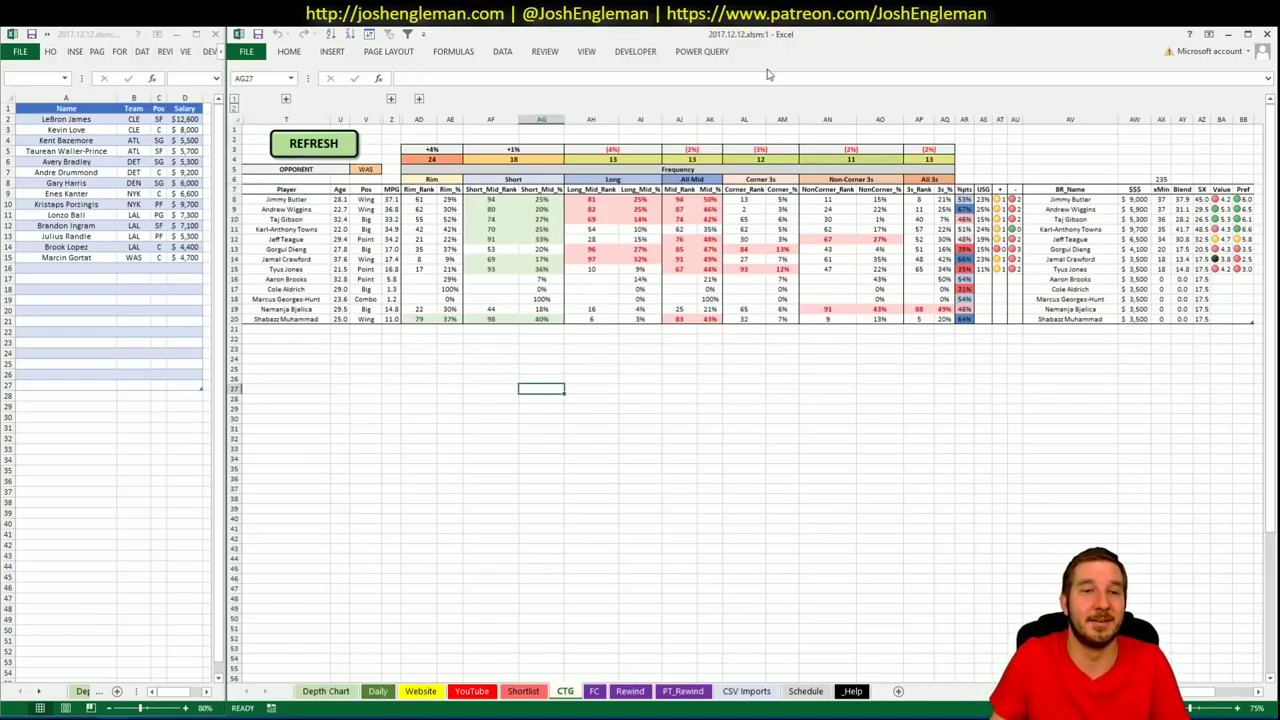
Set the opponent on the CTG sheet to PHI
{"action": "left_click", "coordinate": [366, 169]}
{"action": "type", "text": "PHI"}
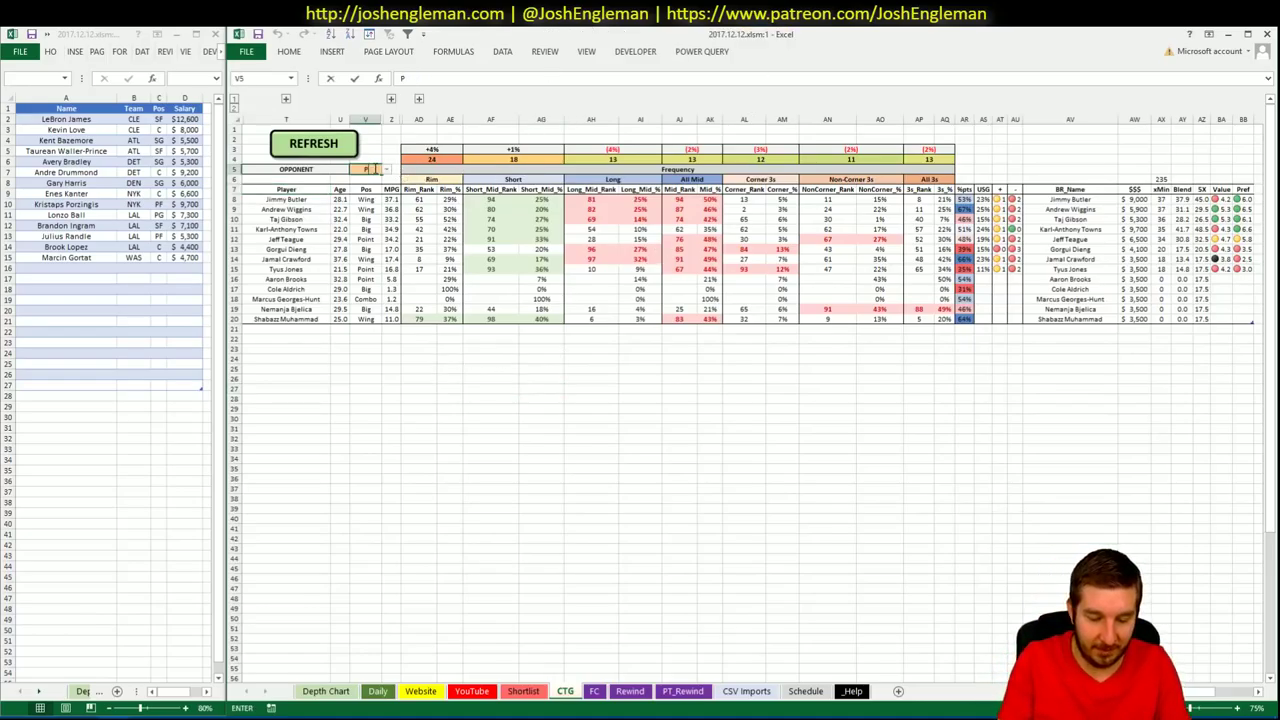
{"action": "key", "text": "ctrl+Return"}
{"action": "key", "text": "Return"}
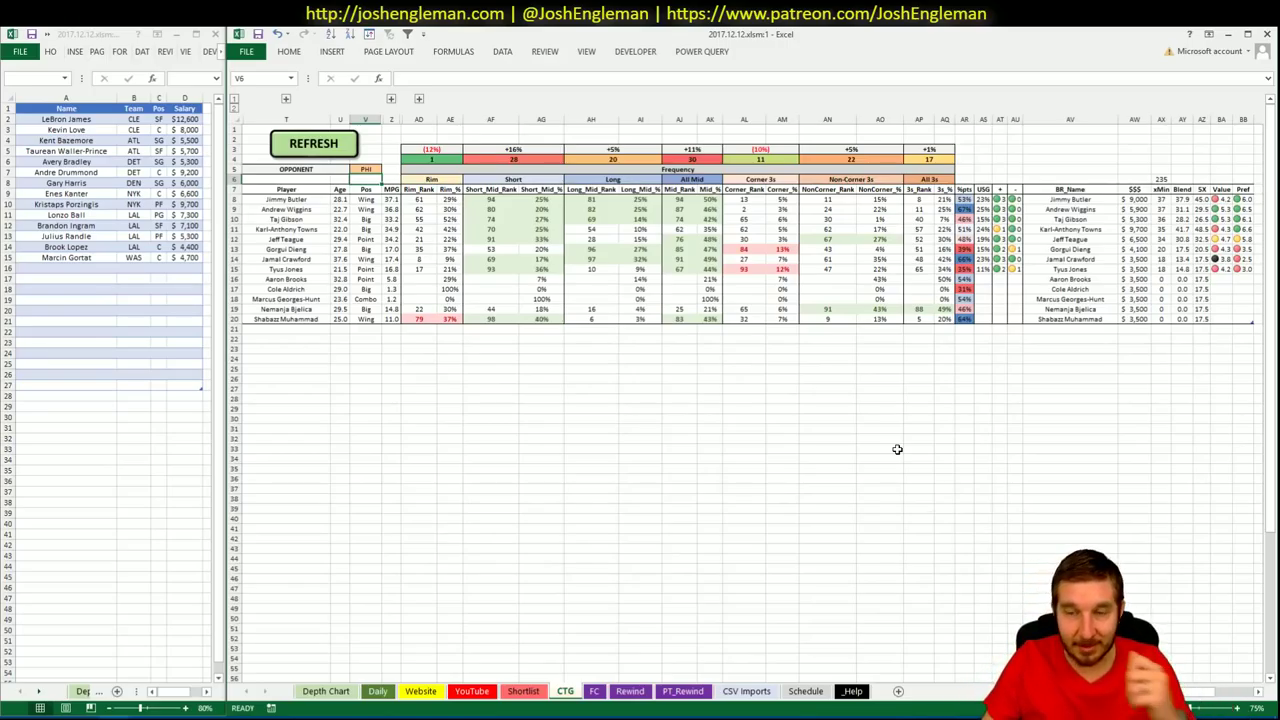
Regroup the Daily sheet's player pivot with Team as the first row field, ahead of Name and Position, and view its beginning
{"action": "left_click", "coordinate": [484, 693]}
{"action": "left_click", "coordinate": [377, 691]}
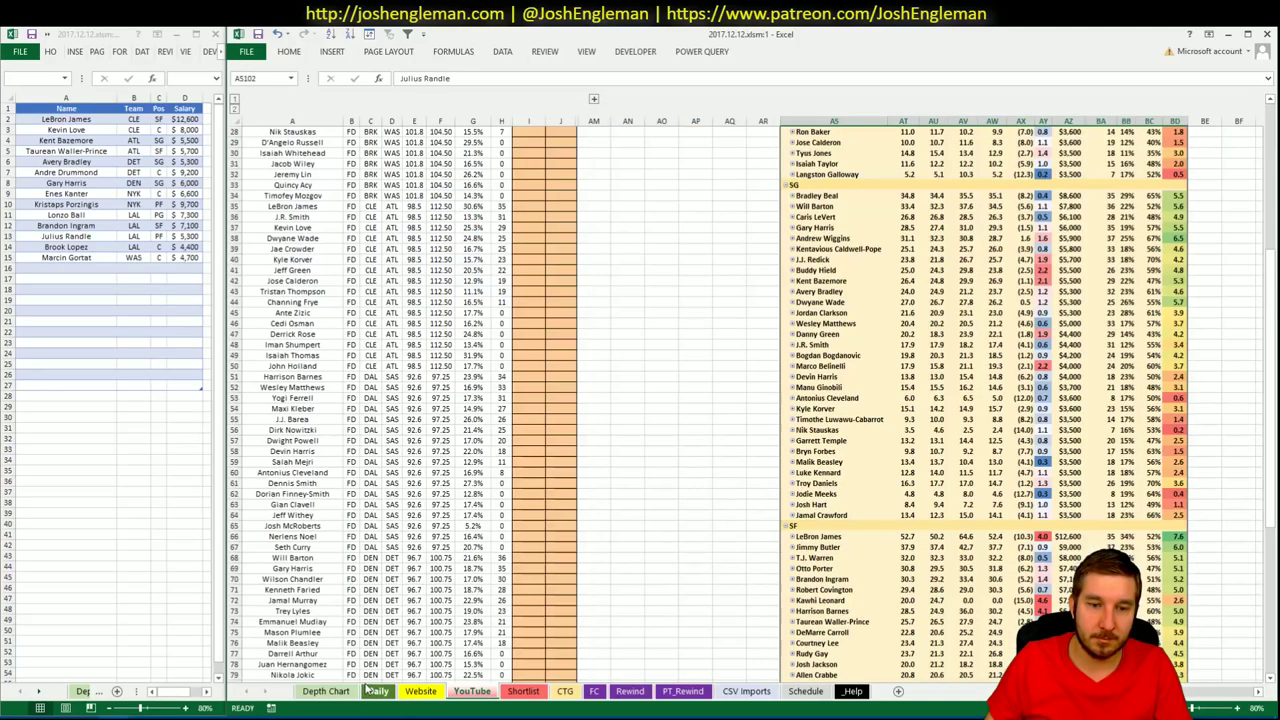
{"action": "right_click", "coordinate": [1024, 559]}
{"action": "left_click", "coordinate": [1070, 545]}
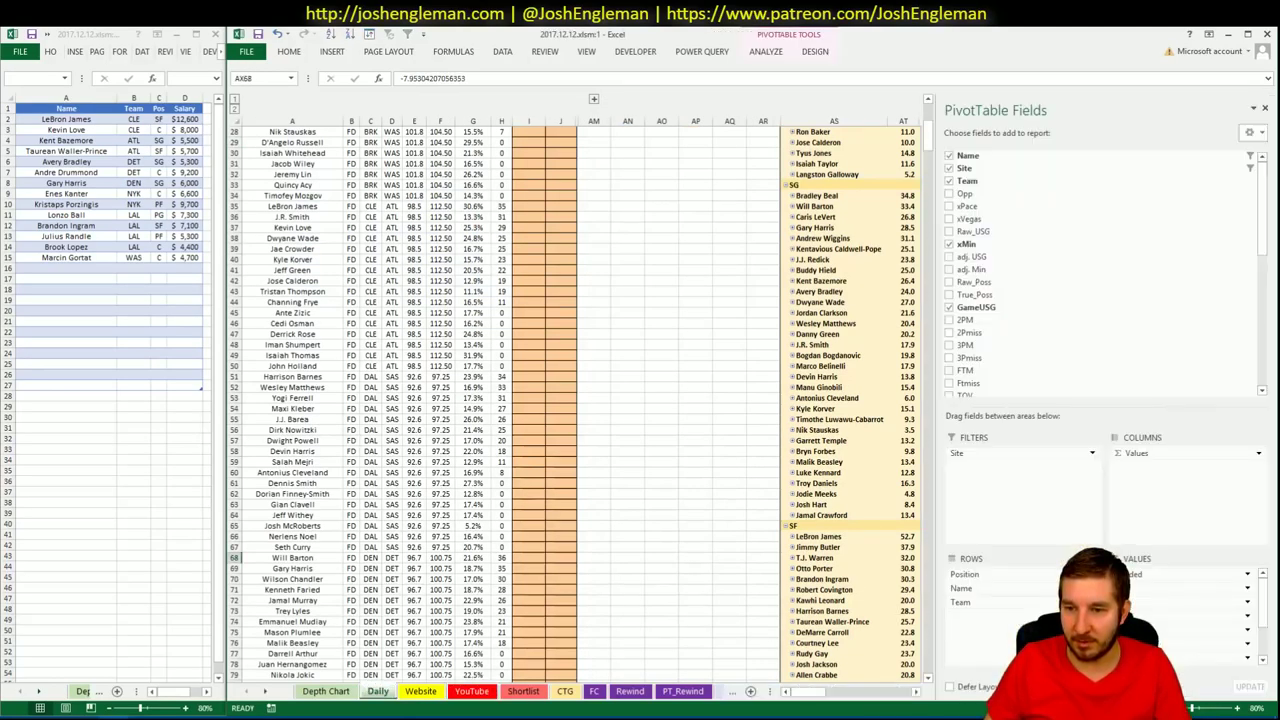
{"action": "mouse_move", "coordinate": [962, 574]}
{"action": "left_mouse_down"}
{"action": "mouse_move", "coordinate": [962, 610]}
{"action": "mouse_move", "coordinate": [962, 570]}
{"action": "left_mouse_up"}
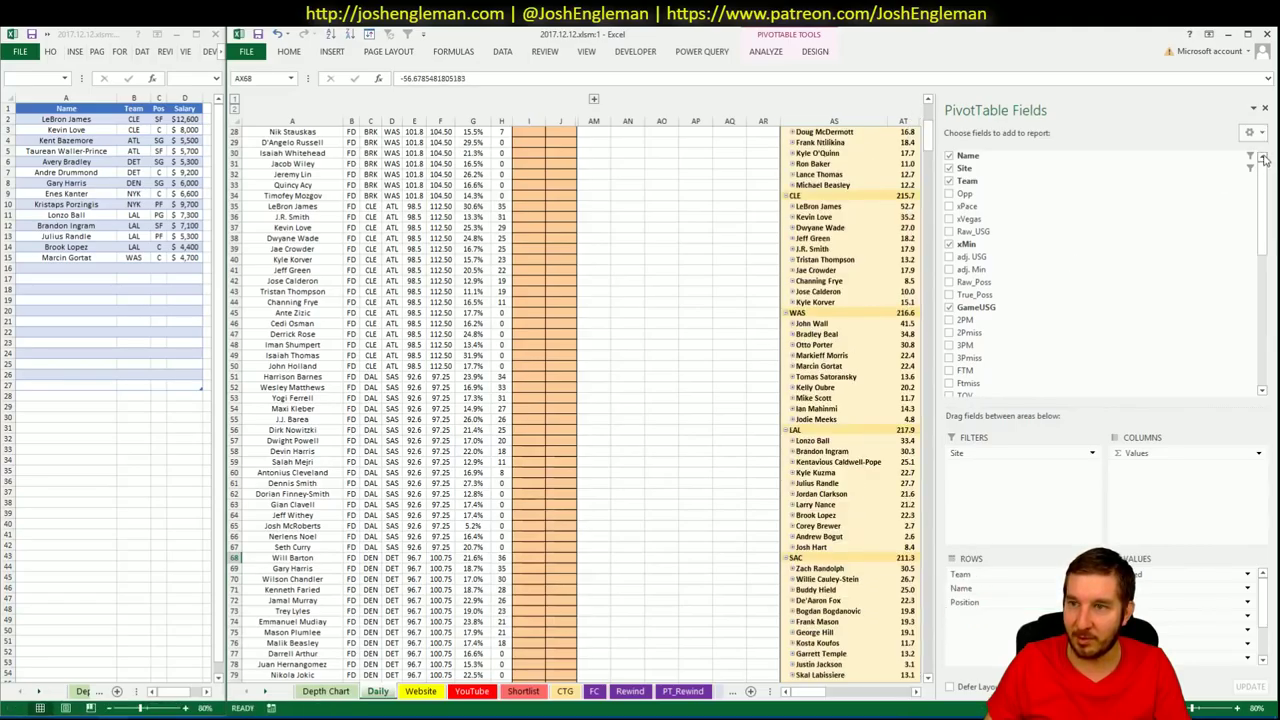
{"action": "left_click", "coordinate": [1264, 108]}
{"action": "left_click", "coordinate": [783, 377]}
{"action": "scroll", "coordinate": [779, 381], "scroll_direction": "up", "scroll_amount": 9}
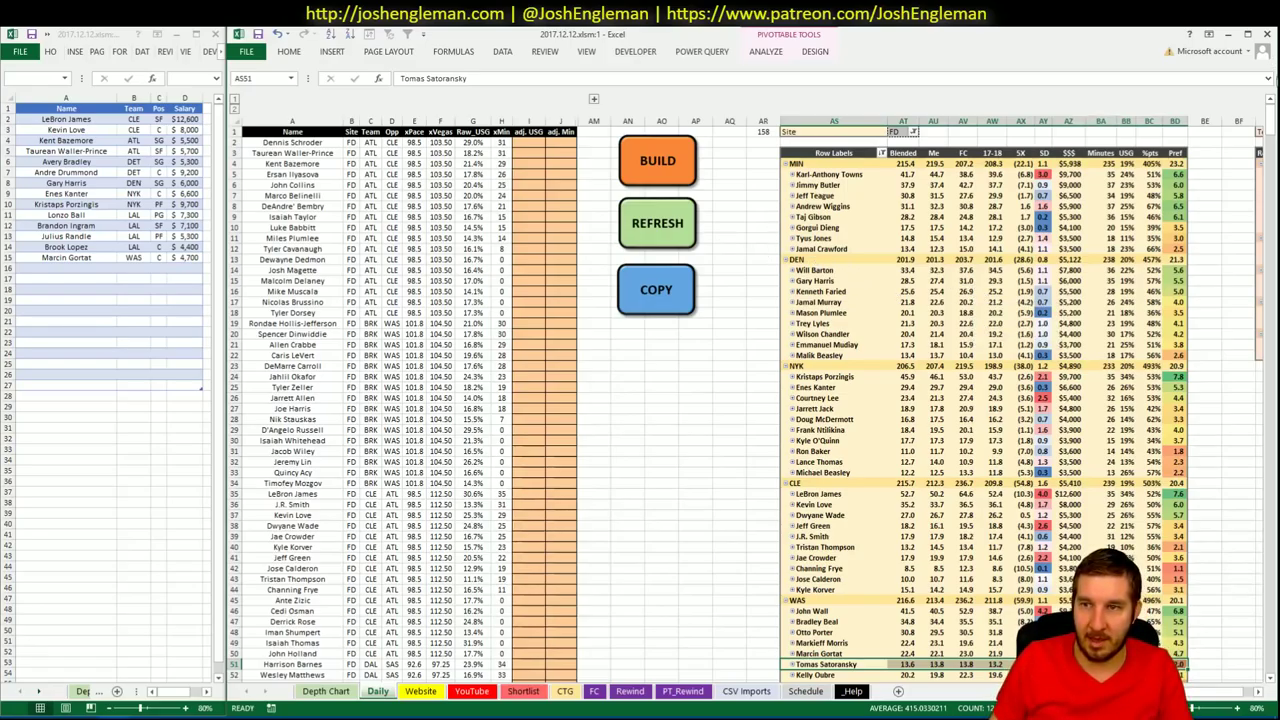
Put Position back as the first row field of the Daily pivot and close the field list
{"action": "right_click", "coordinate": [963, 632]}
{"action": "key", "text": "Escape"}
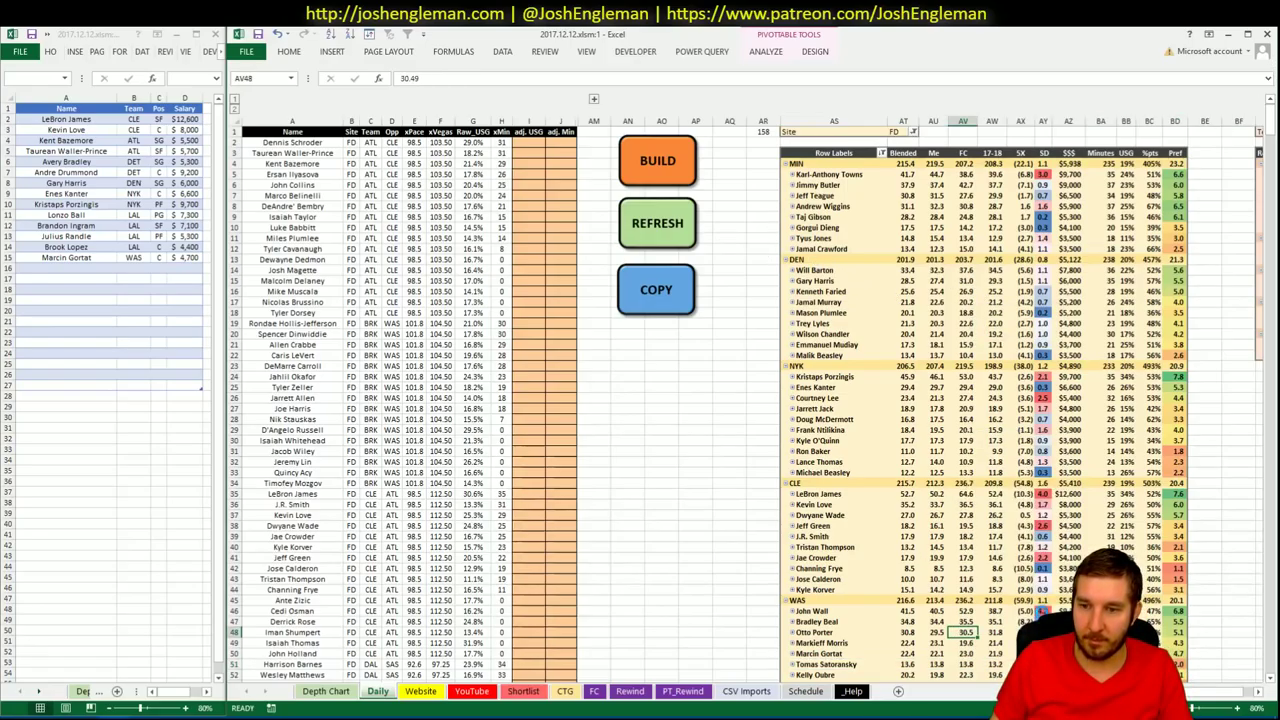
{"action": "left_click_drag", "start_coordinate": [975, 588], "coordinate": [955, 568]}
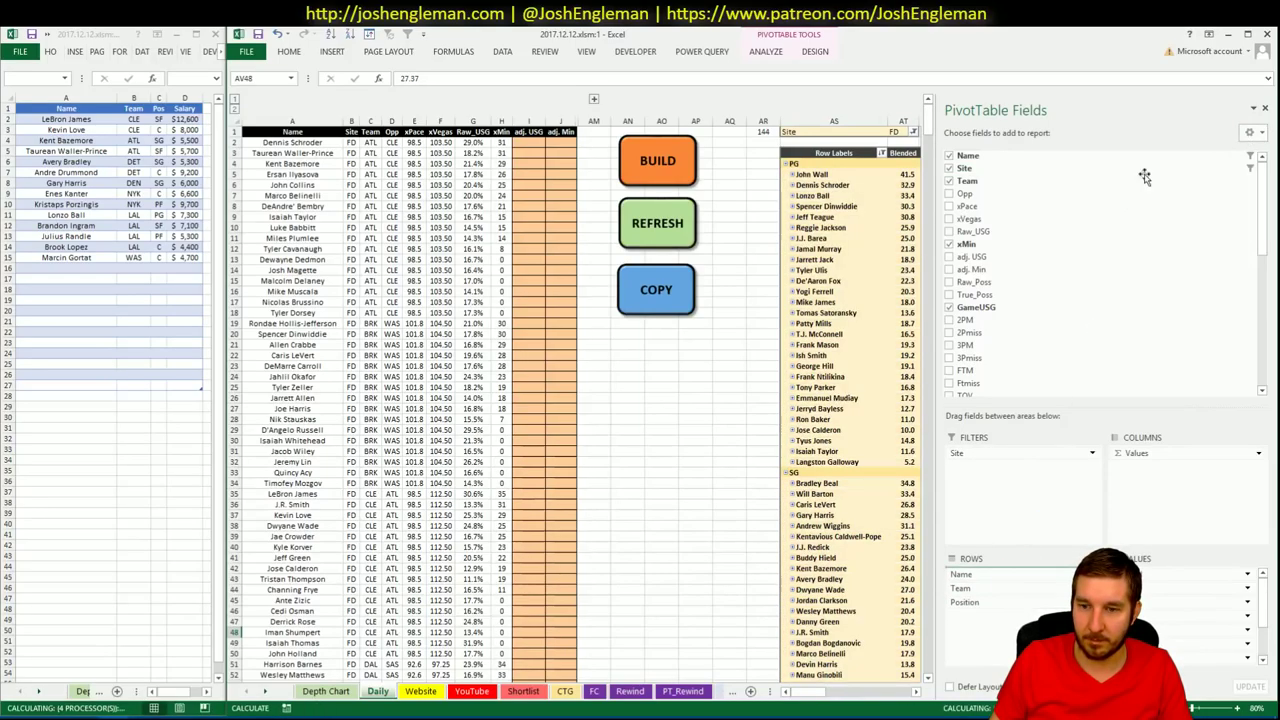
{"action": "left_click", "coordinate": [1265, 108]}
Compare the Timberwolves' FD and DK projections with their recent game log on the YouTube sheet, and return to the Daily sheet
{"action": "left_click", "coordinate": [472, 695]}
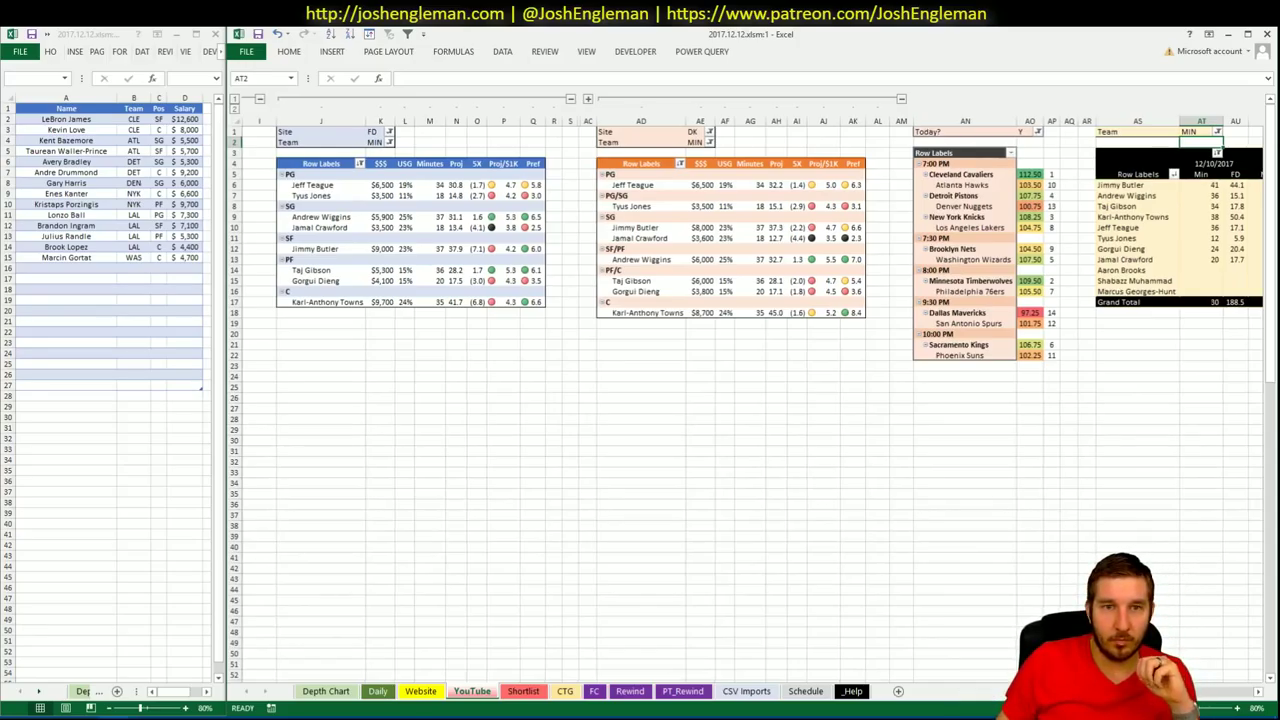
{"action": "scroll", "coordinate": [1247, 688], "scroll_direction": "right", "scroll_amount": 5}
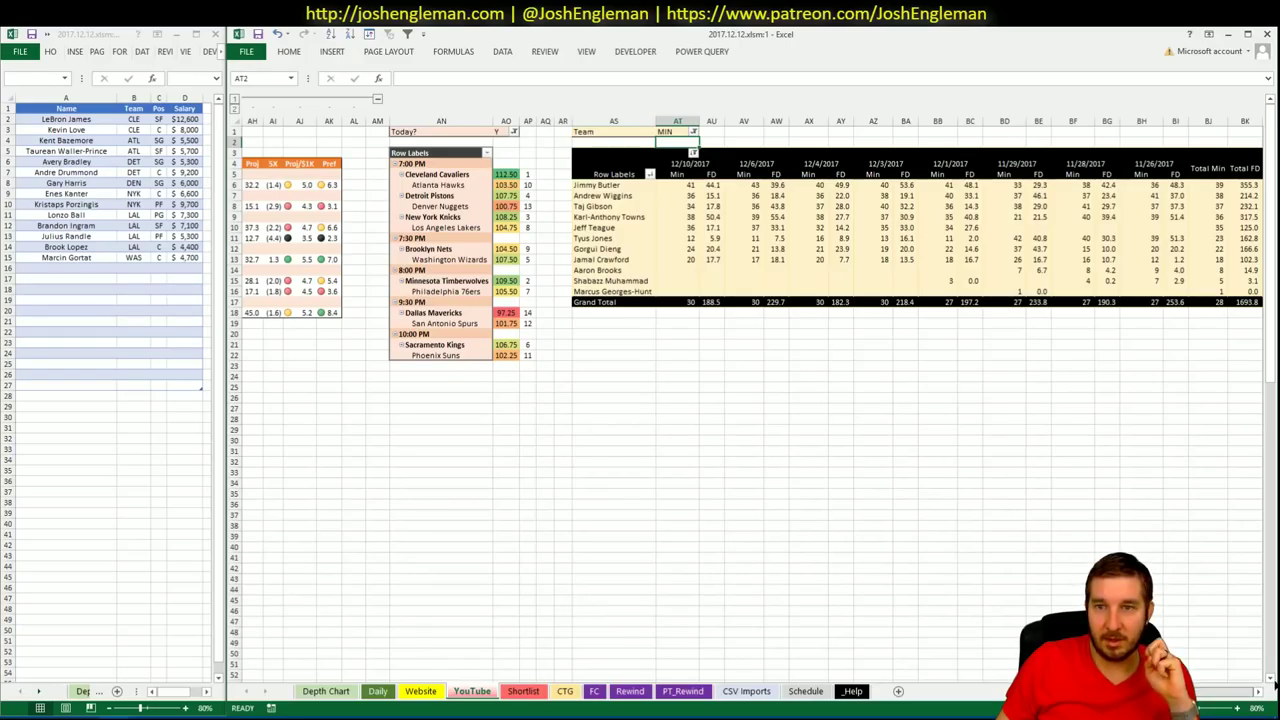
{"action": "scroll", "coordinate": [1243, 686], "scroll_direction": "left", "scroll_amount": 5}
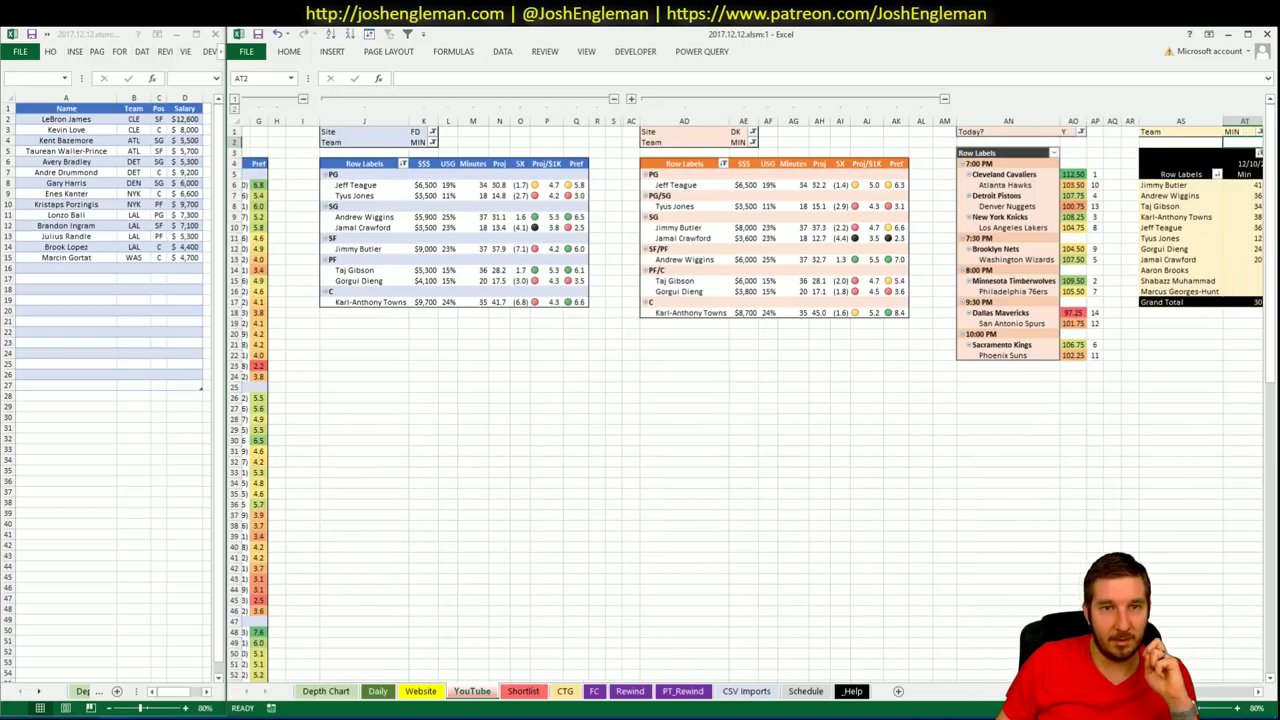
{"action": "scroll", "coordinate": [750, 400], "scroll_direction": "left", "scroll_amount": 1}
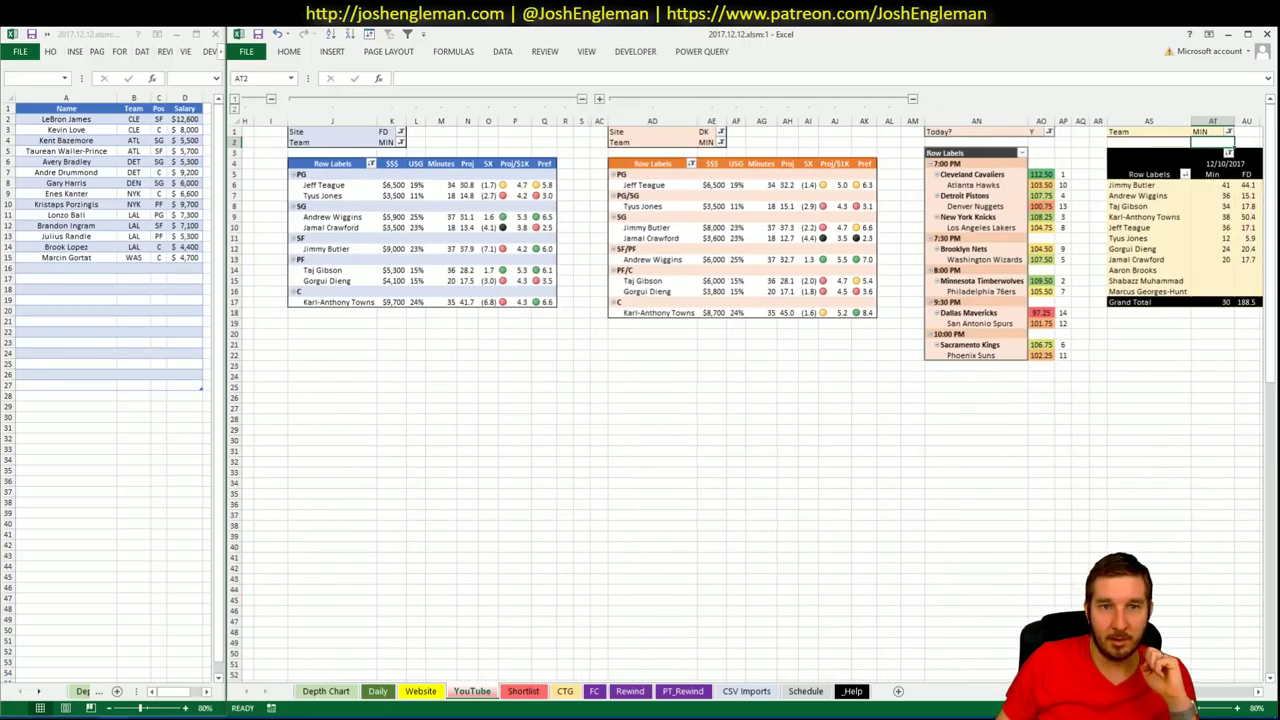
{"action": "scroll", "coordinate": [1258, 673], "scroll_direction": "right", "scroll_amount": 5}
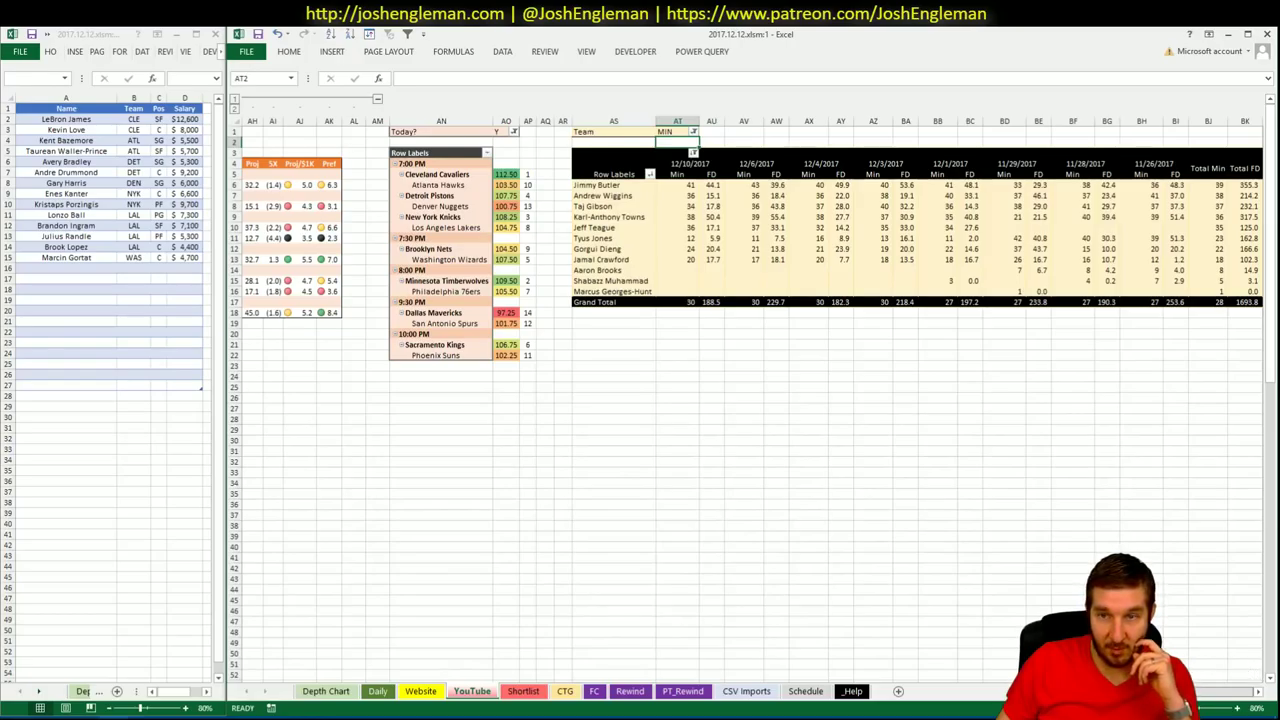
{"action": "scroll", "coordinate": [1258, 673], "scroll_direction": "left", "scroll_amount": 8}
{"action": "scroll", "coordinate": [750, 390], "scroll_direction": "left", "scroll_amount": 1}
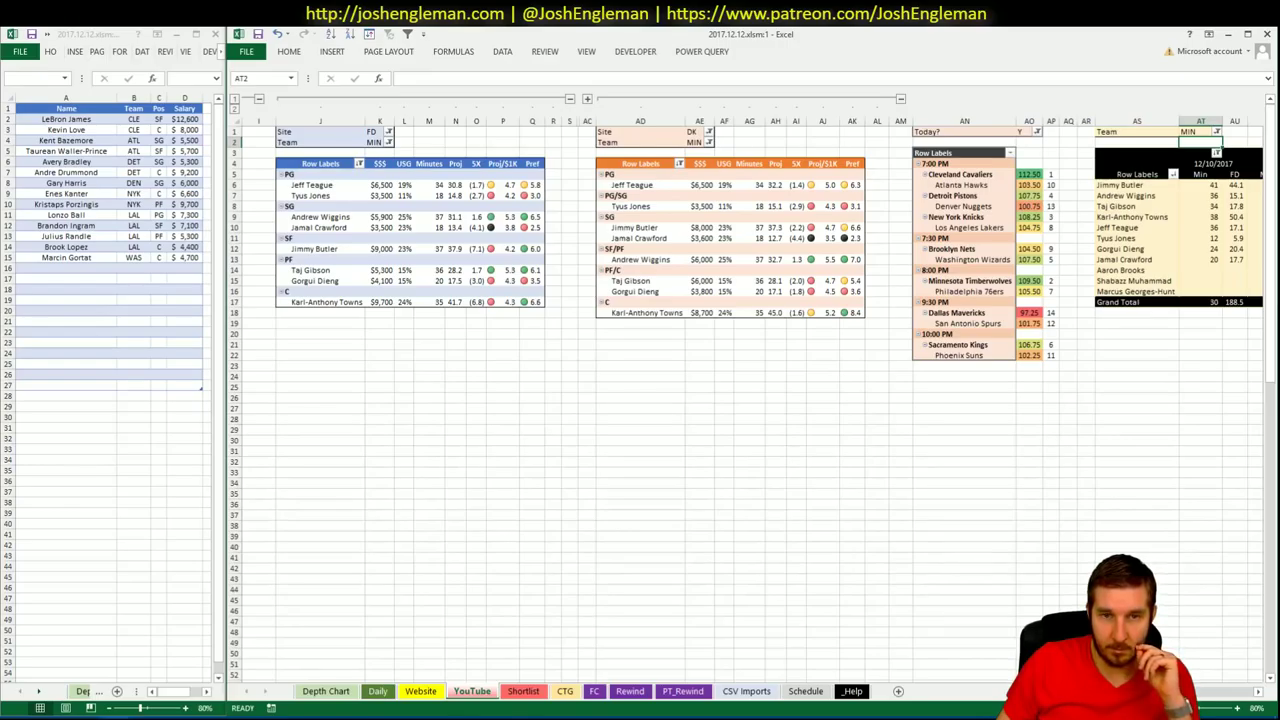
{"action": "left_click", "coordinate": [377, 691]}
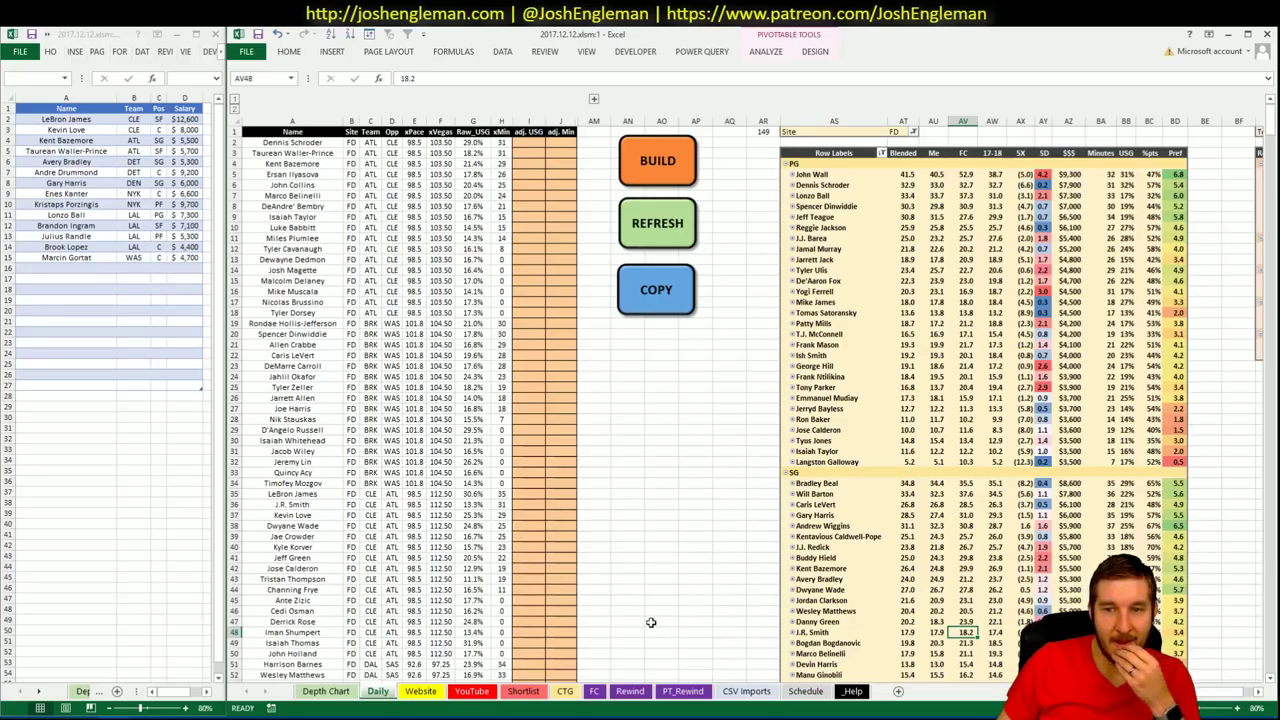
Add Andrew Wiggins to the player list in the row below Marcin Gortat
{"action": "left_click", "coordinate": [475, 692]}
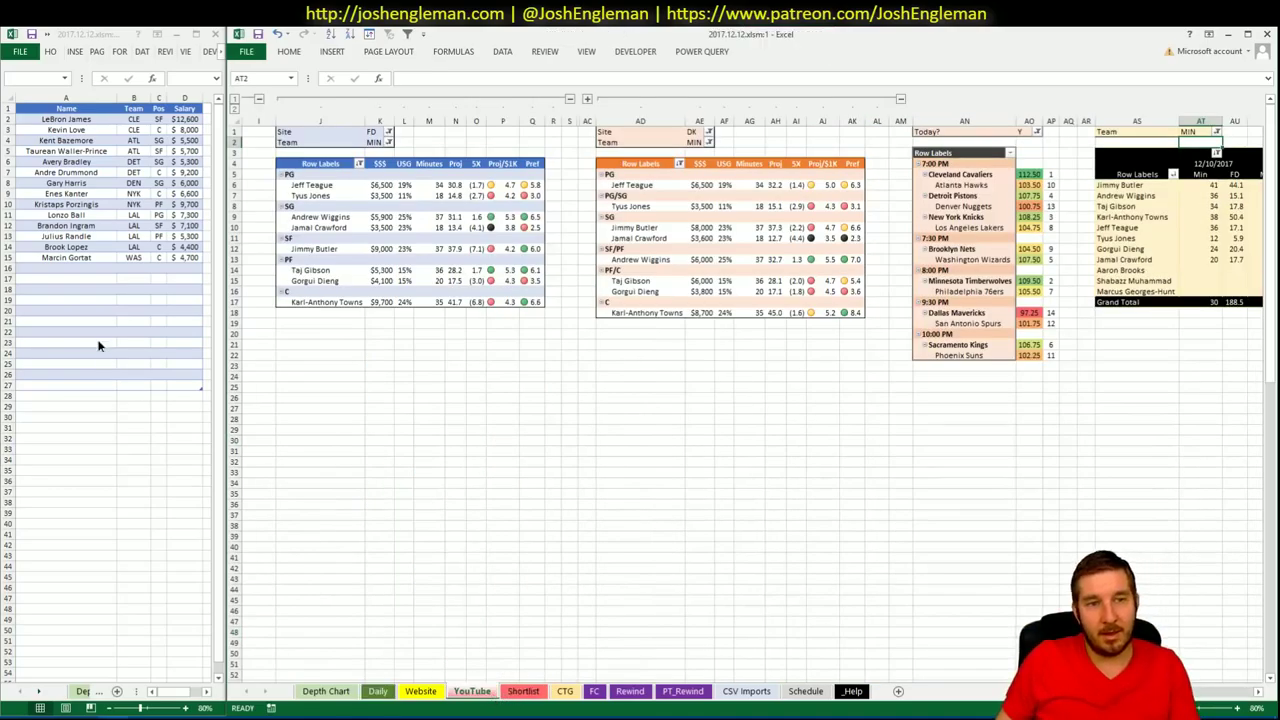
{"action": "left_click", "coordinate": [94, 270]}
{"action": "type", "text": "Andre"}
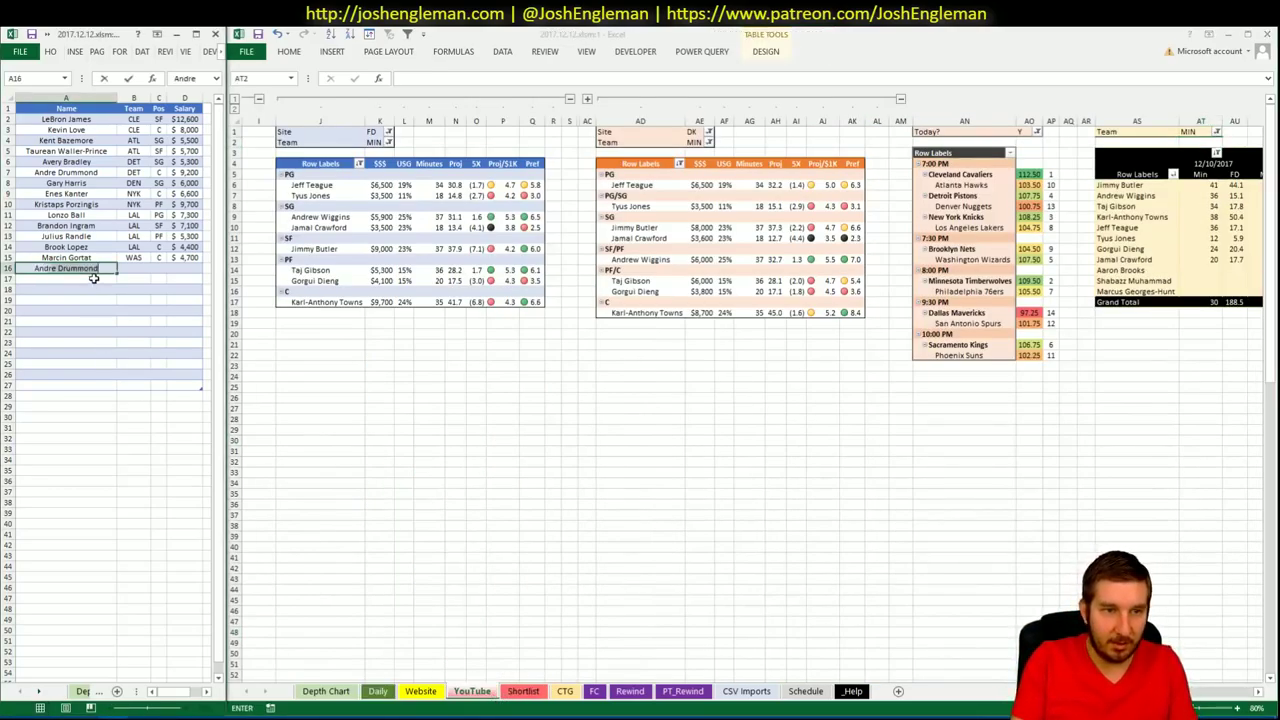
{"action": "type", "text": "w Wiggins"}
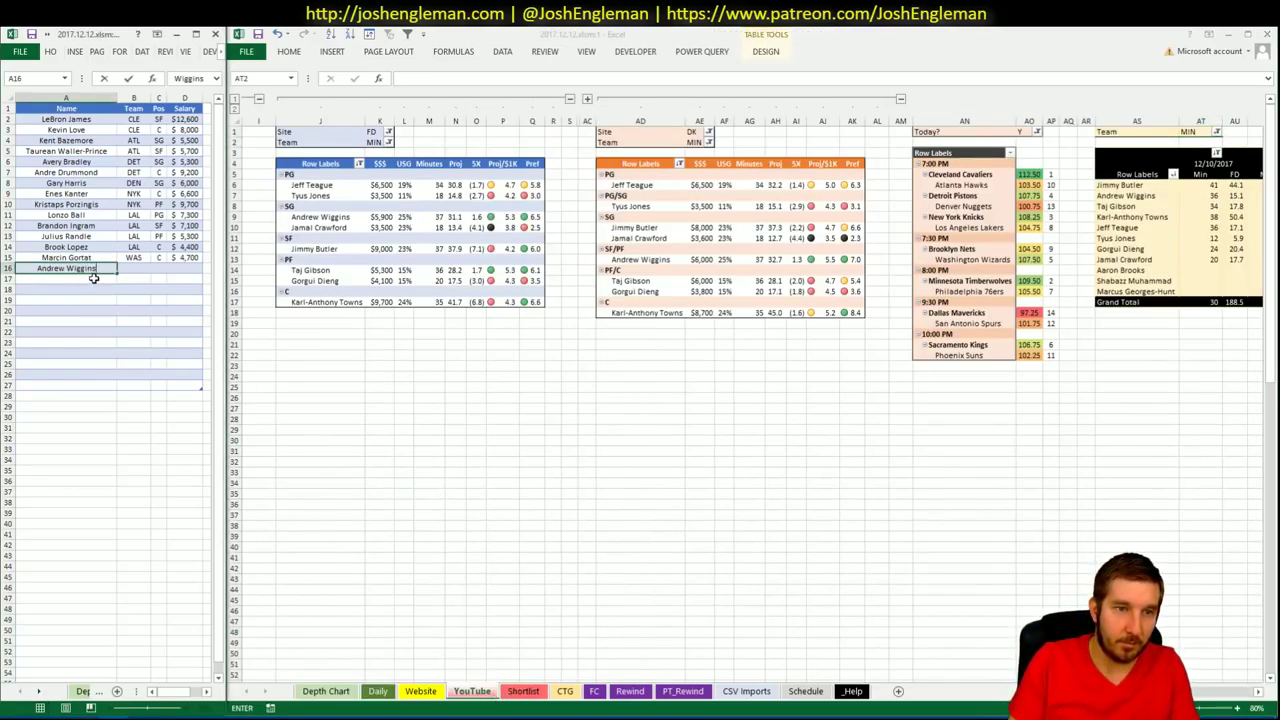
{"action": "key", "text": "Return"}
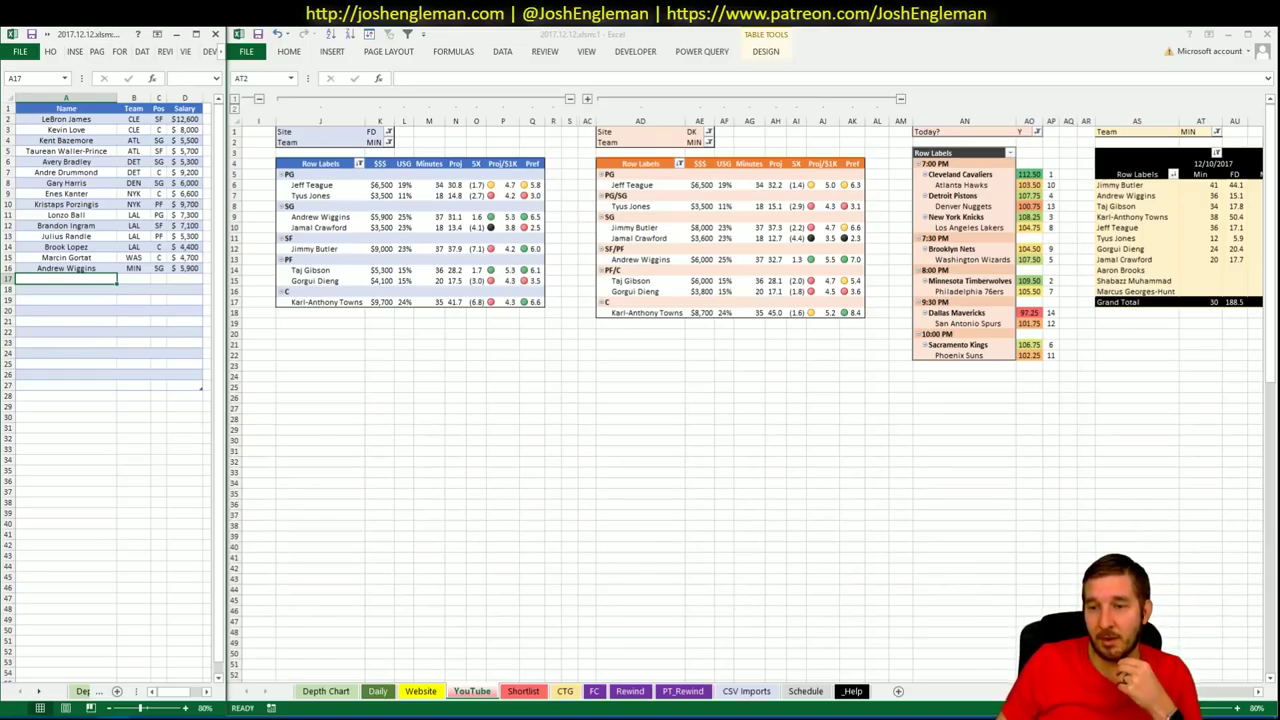
Compare the Timberwolves' recent minutes and FD scores in the game log with their FD and DK projections on the YouTube sheet
{"action": "scroll", "coordinate": [750, 400], "scroll_direction": "right", "scroll_amount": 5}
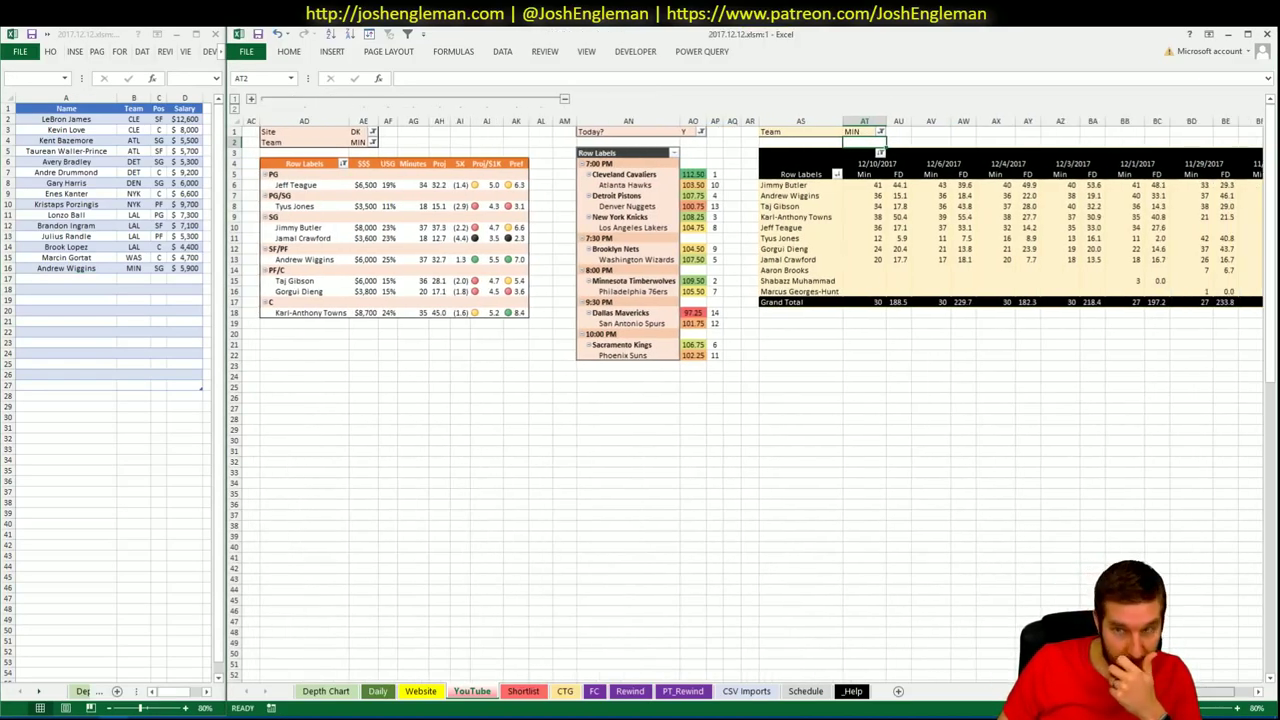
{"action": "scroll", "coordinate": [750, 400], "scroll_direction": "right", "scroll_amount": 3}
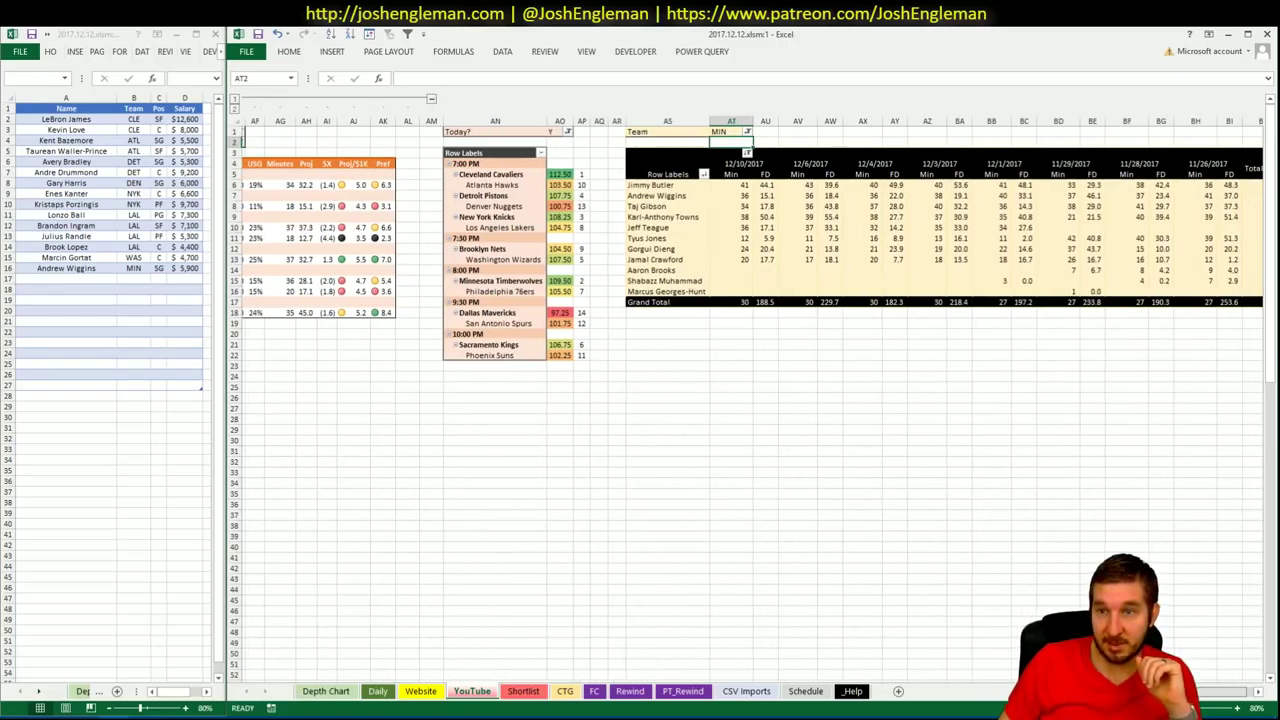
{"action": "scroll", "coordinate": [750, 400], "scroll_direction": "right", "scroll_amount": 2}
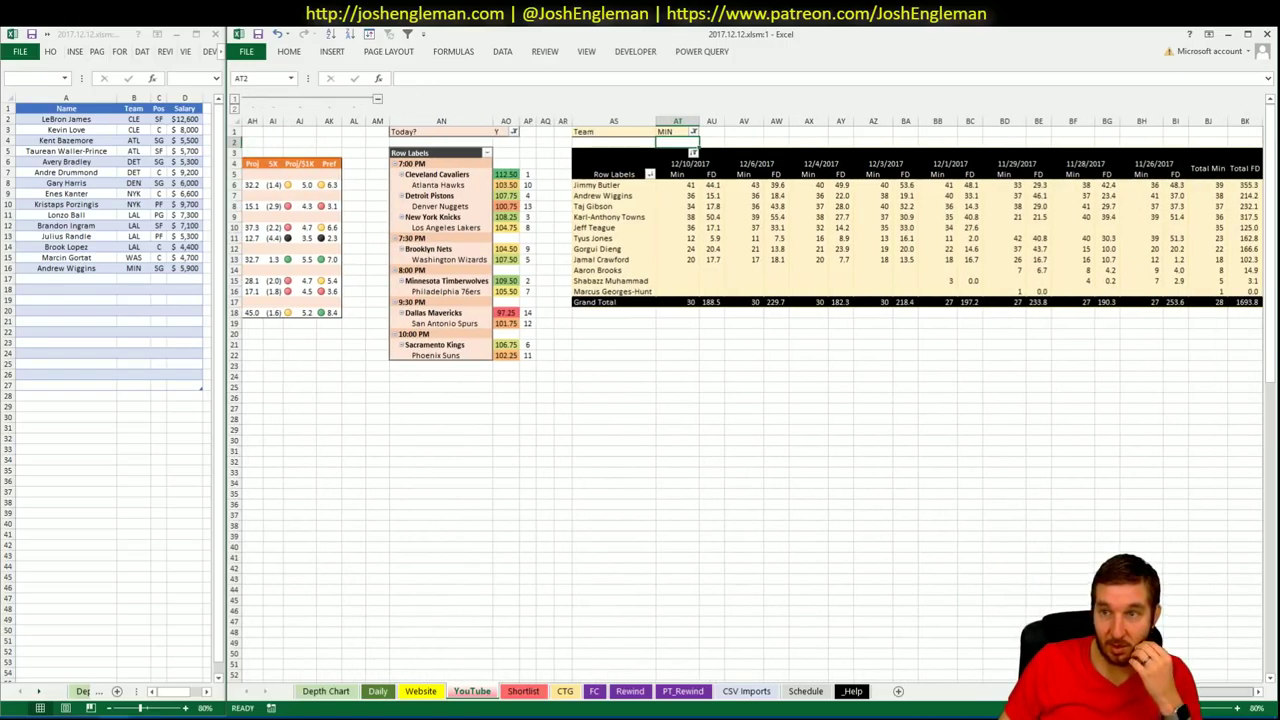
{"action": "scroll", "coordinate": [750, 400], "scroll_direction": "left", "scroll_amount": 4}
{"action": "scroll", "coordinate": [750, 400], "scroll_direction": "right", "scroll_amount": 4}
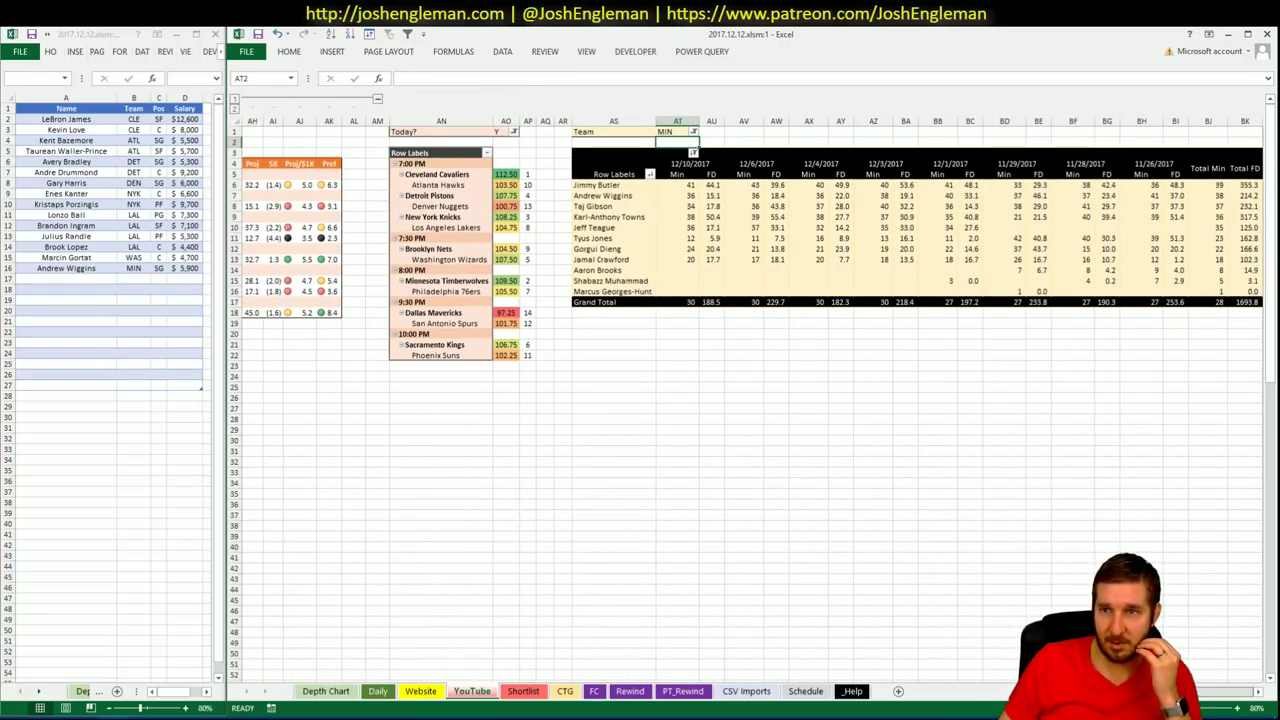
{"action": "scroll", "coordinate": [750, 400], "scroll_direction": "left", "scroll_amount": 10}
{"action": "scroll", "coordinate": [750, 400], "scroll_direction": "right", "scroll_amount": 4}
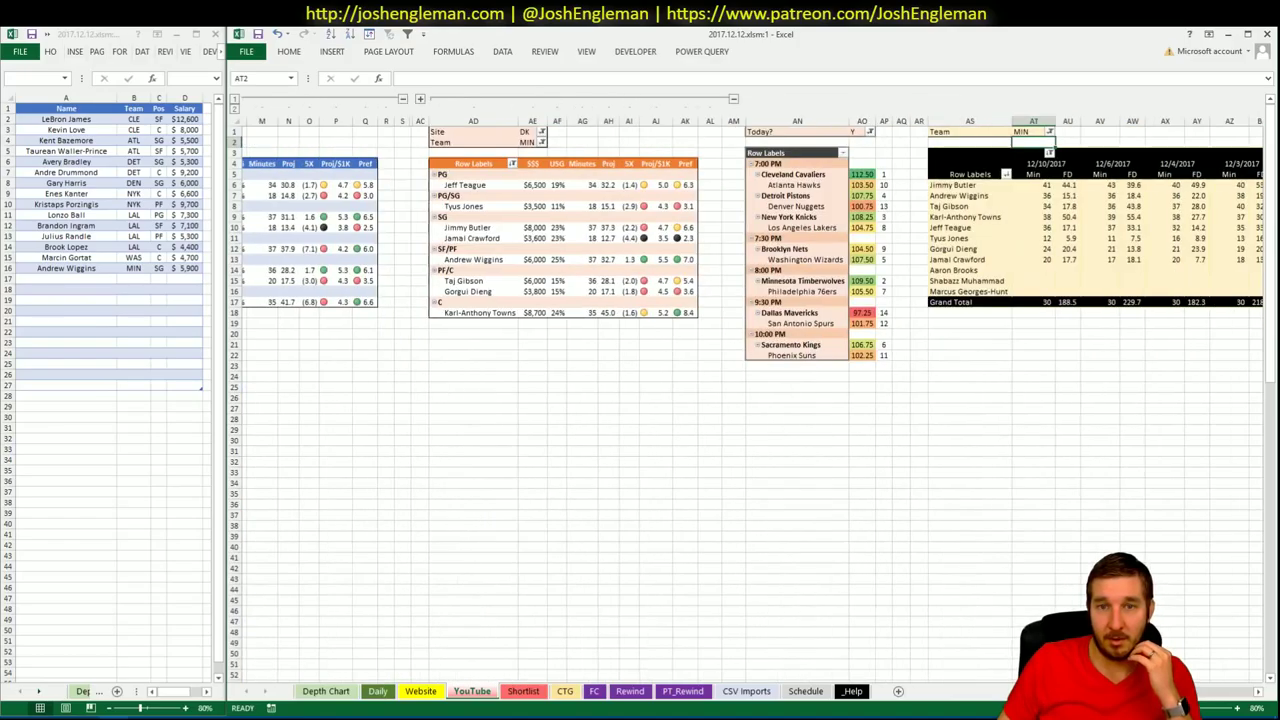
{"action": "scroll", "coordinate": [750, 400], "scroll_direction": "left", "scroll_amount": 2}
{"action": "scroll", "coordinate": [750, 400], "scroll_direction": "left", "scroll_amount": 1}
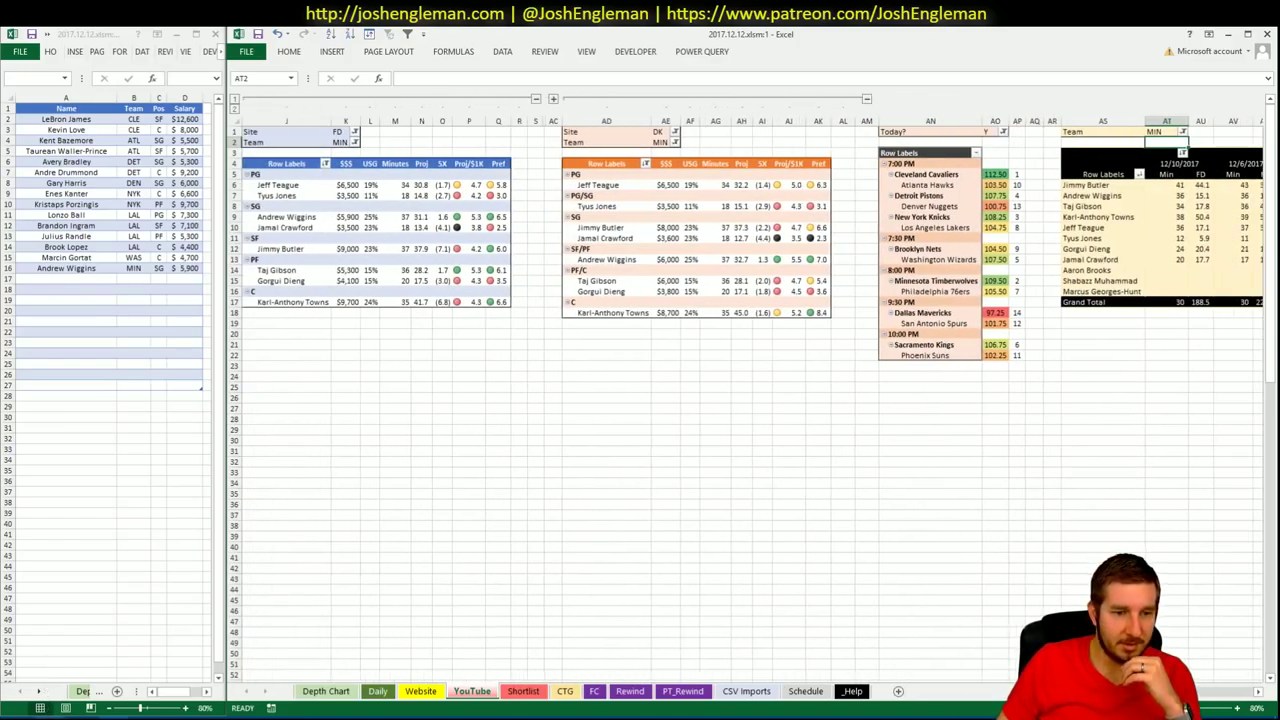
Switch to FantasyCruncher in the browser, list the FanDuel small forwards and review Jimmy Butler's game log
{"action": "key", "text": "alt+Tab"}
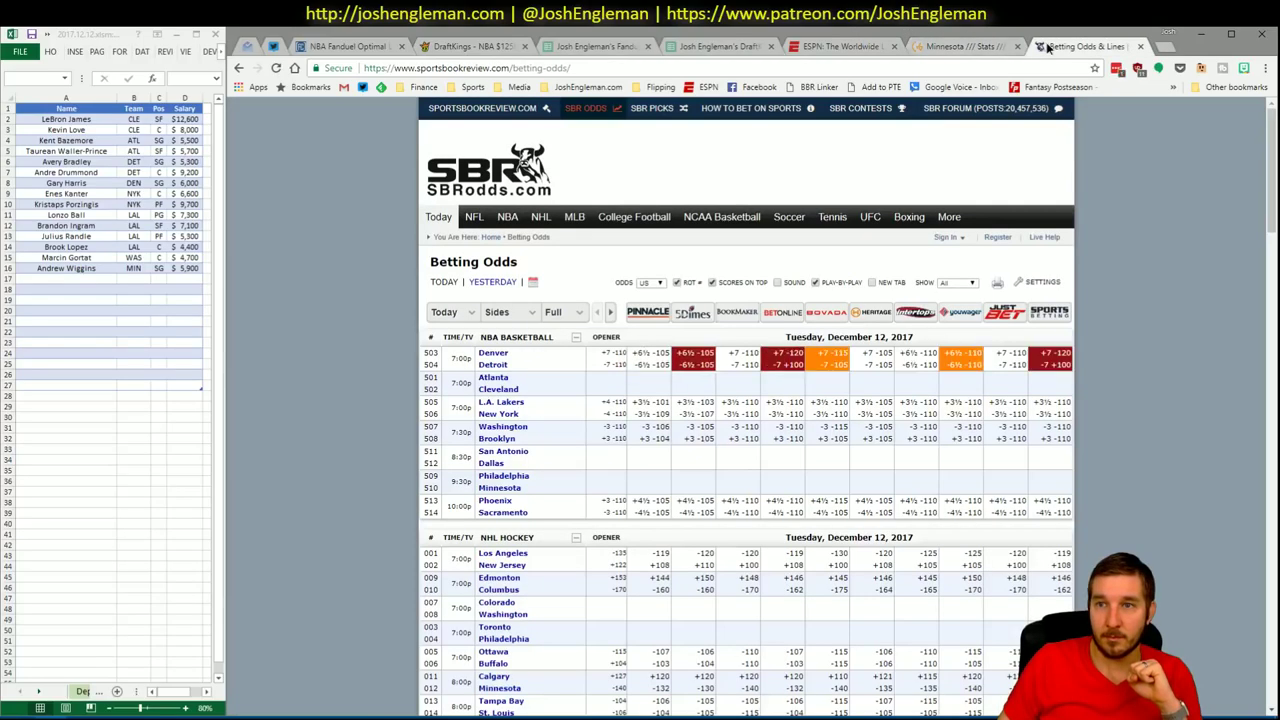
{"action": "left_click", "coordinate": [1050, 47]}
{"action": "left_click", "coordinate": [370, 47]}
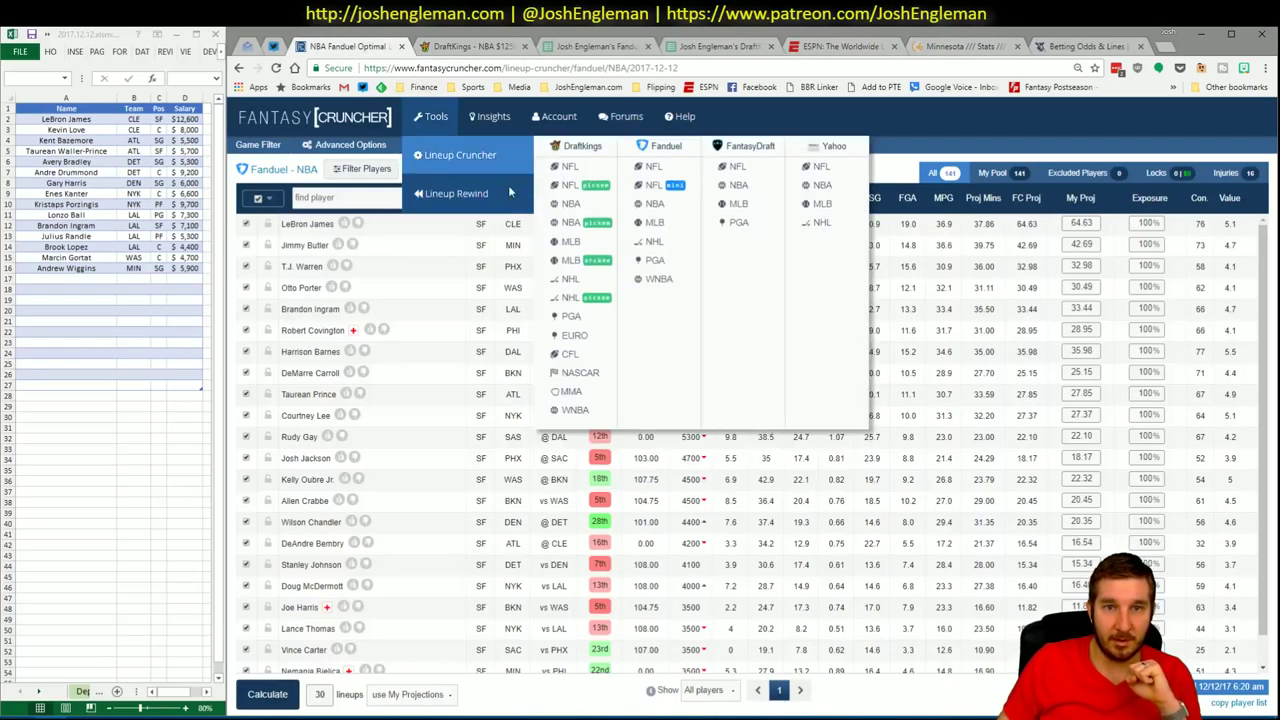
{"action": "left_click", "coordinate": [474, 170]}
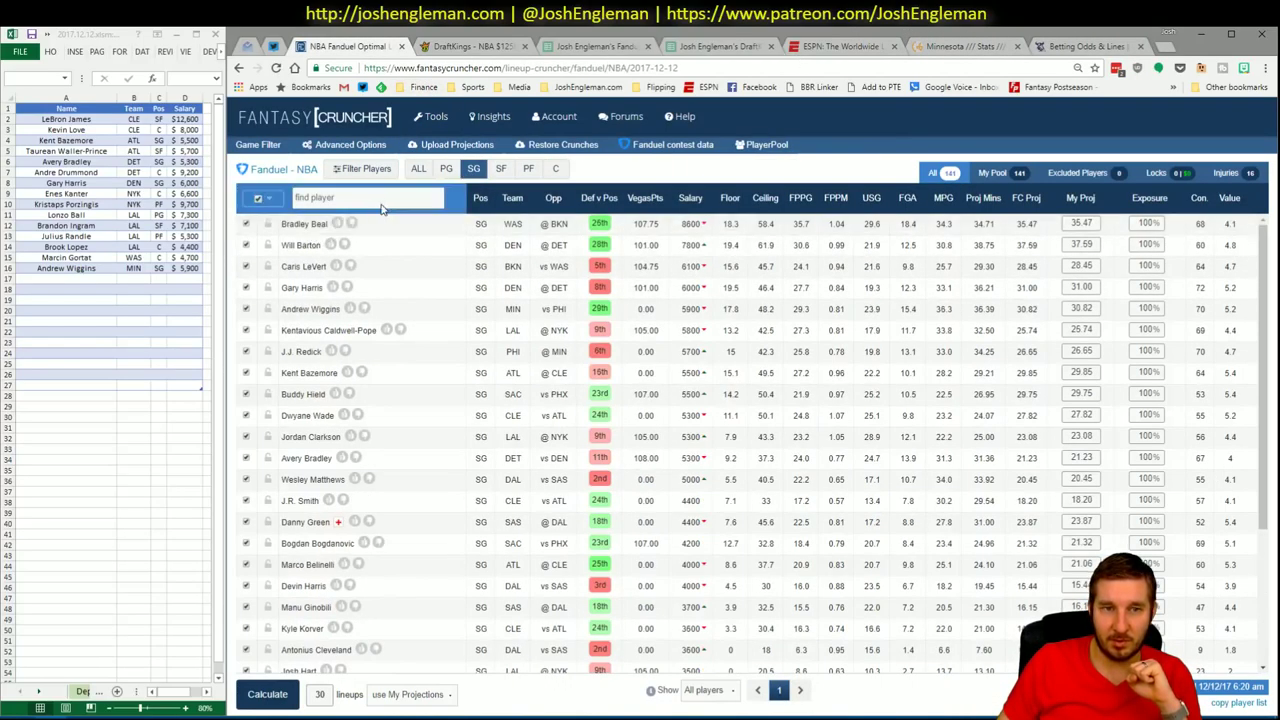
{"action": "left_click", "coordinate": [500, 170]}
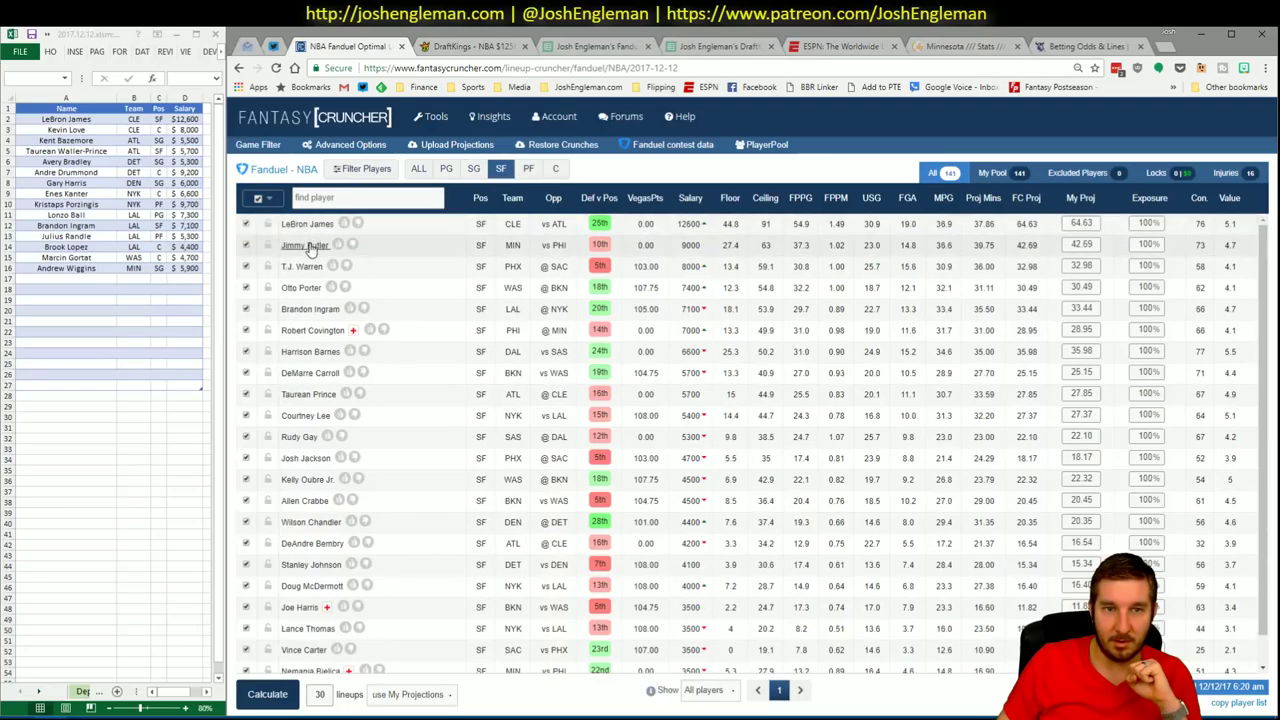
{"action": "left_click", "coordinate": [305, 245]}
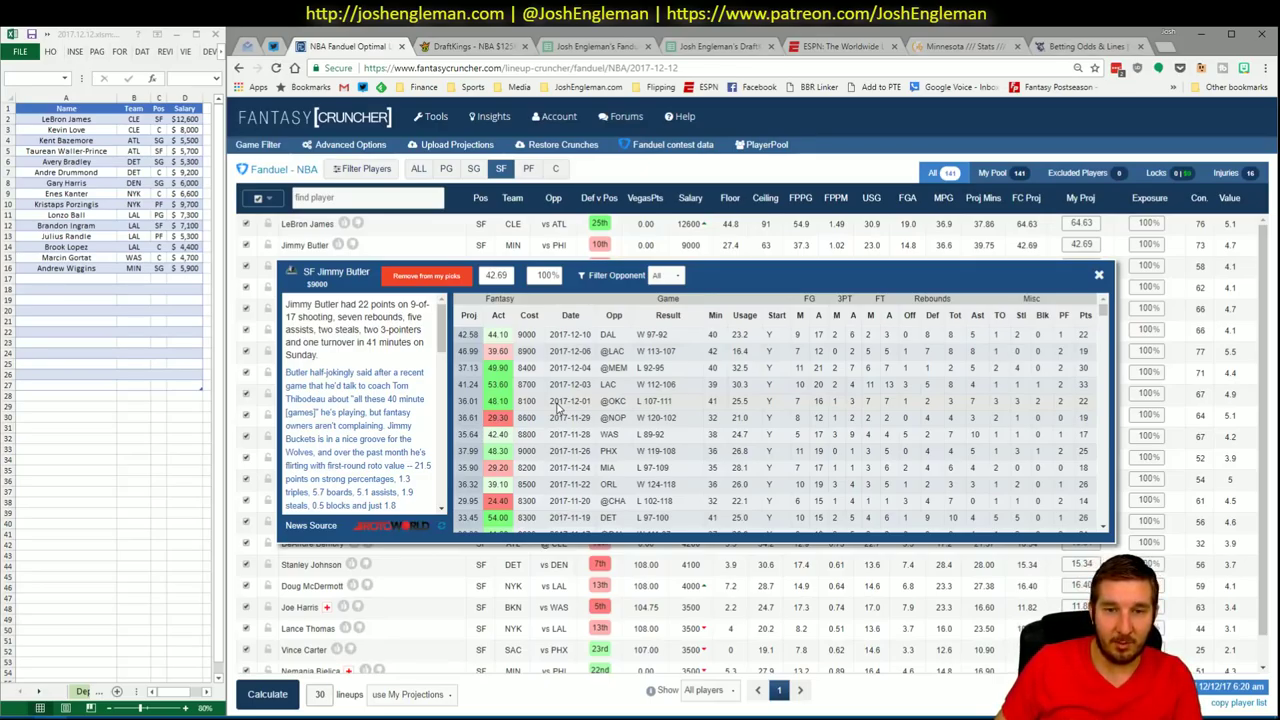
{"action": "left_click", "coordinate": [1098, 274]}
Return to the Excel workbook and add Jimmy Butler to the player list below Andrew Wiggins
{"action": "mouse_move", "coordinate": [125, 707]}
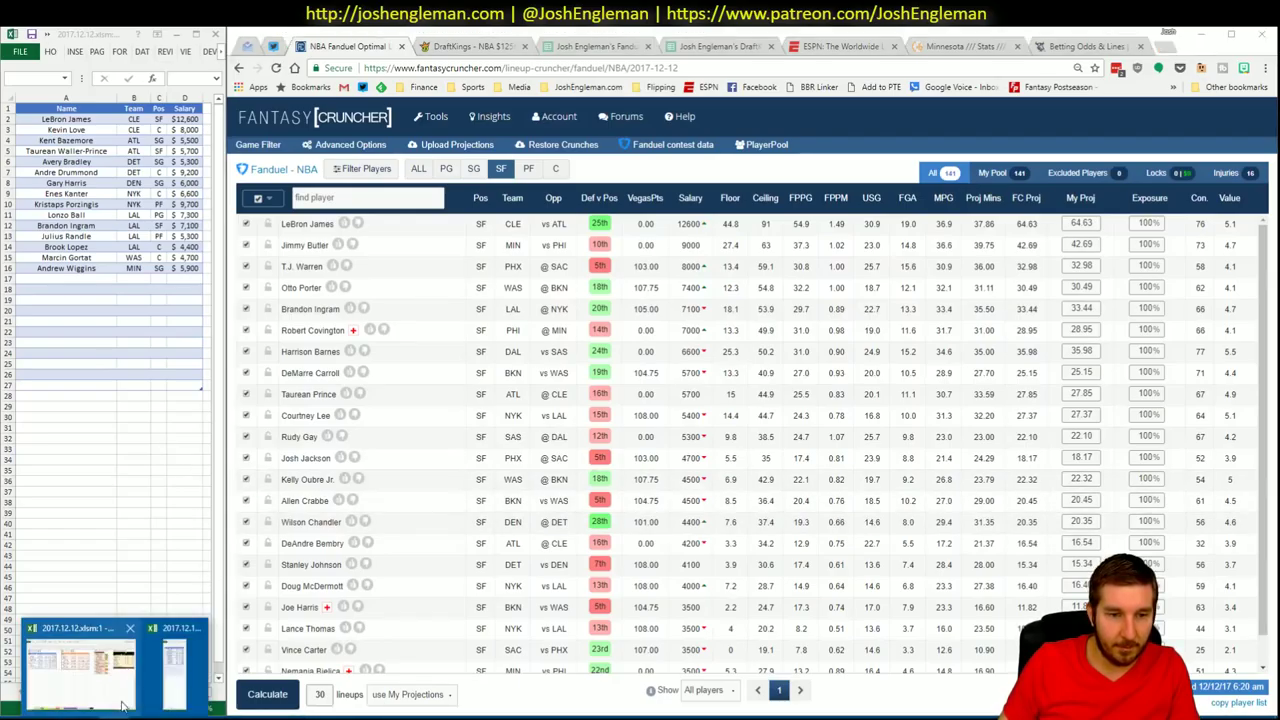
{"action": "left_click", "coordinate": [65, 660]}
{"action": "left_click", "coordinate": [69, 281]}
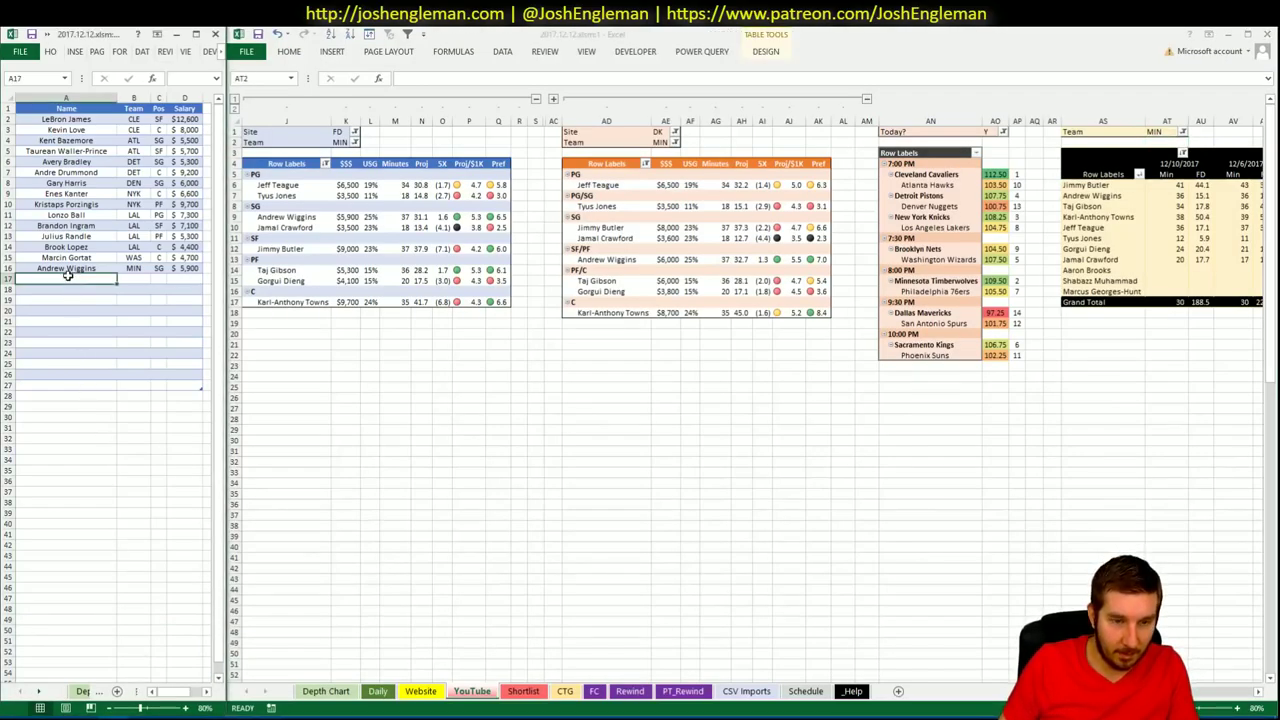
{"action": "type", "text": "Jimmy BUtler"}
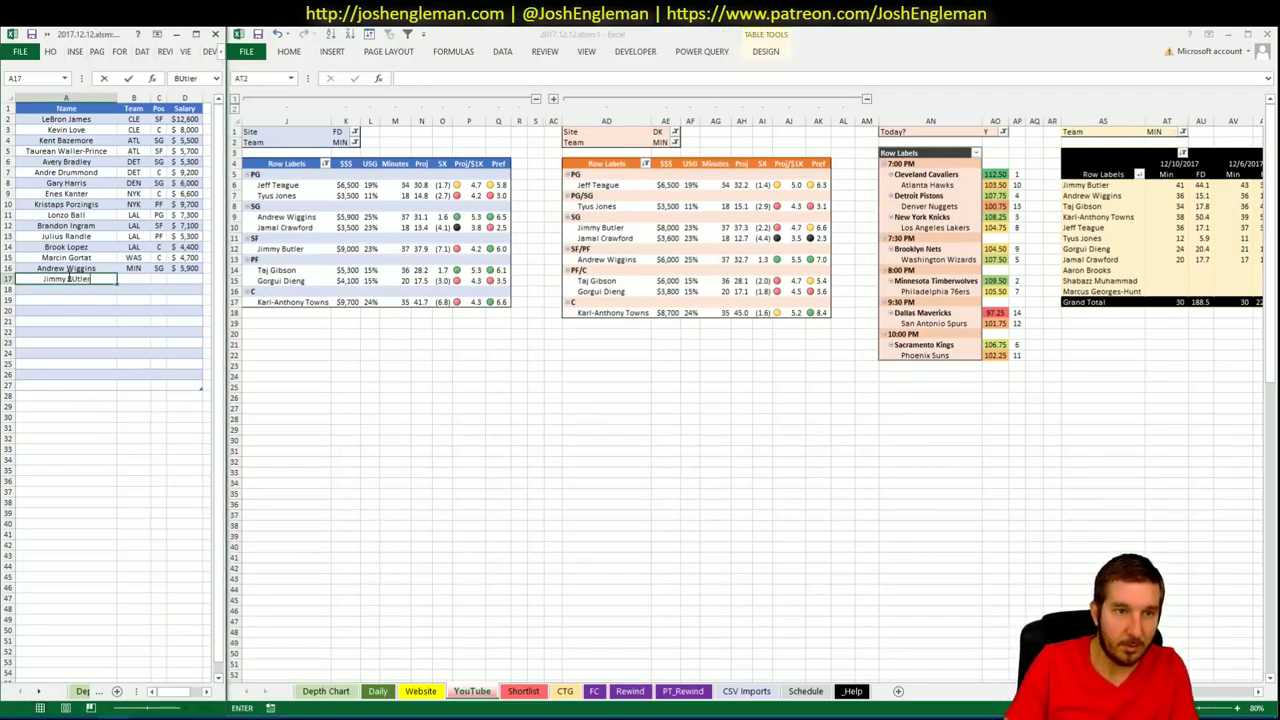
{"action": "key", "text": "Return"}
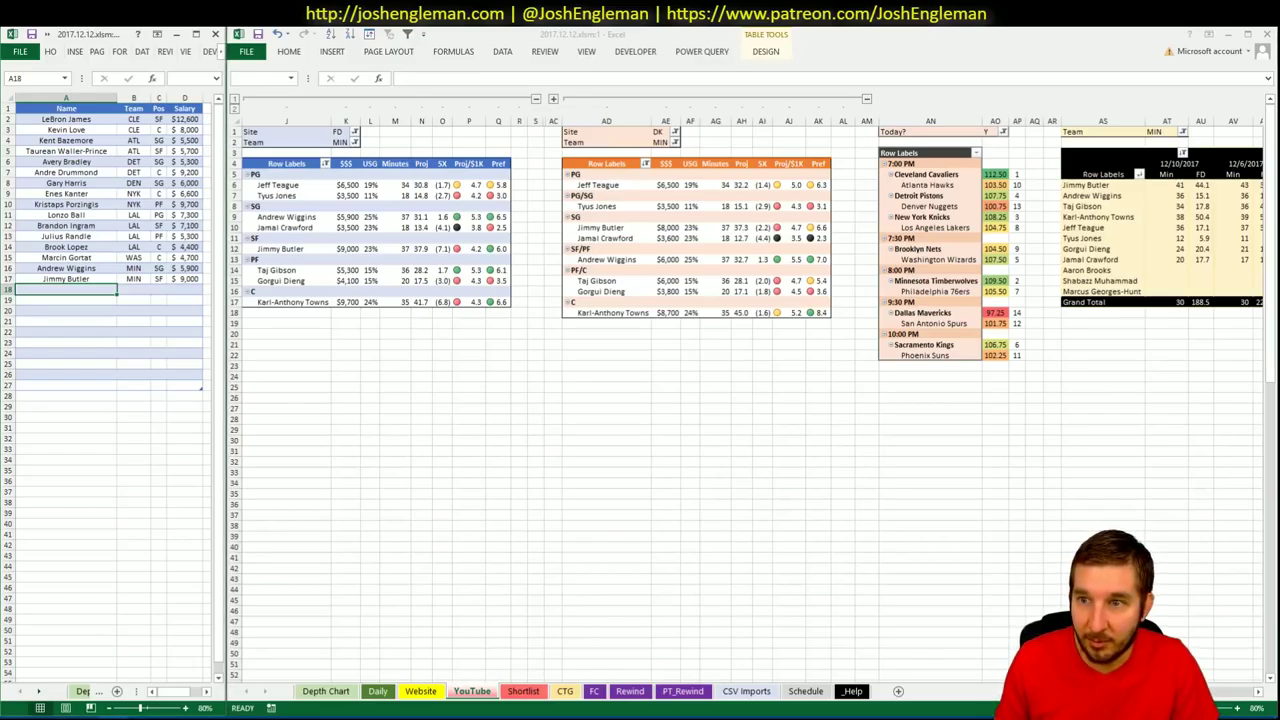
Check the Timberwolves' game log and projections again, and add Taj Gibson to the player list below Jimmy Butler
{"action": "left_click", "coordinate": [1166, 131]}
{"action": "scroll", "coordinate": [750, 390], "scroll_direction": "right", "scroll_amount": 6}
{"action": "scroll", "coordinate": [750, 390], "scroll_direction": "right", "scroll_amount": 2}
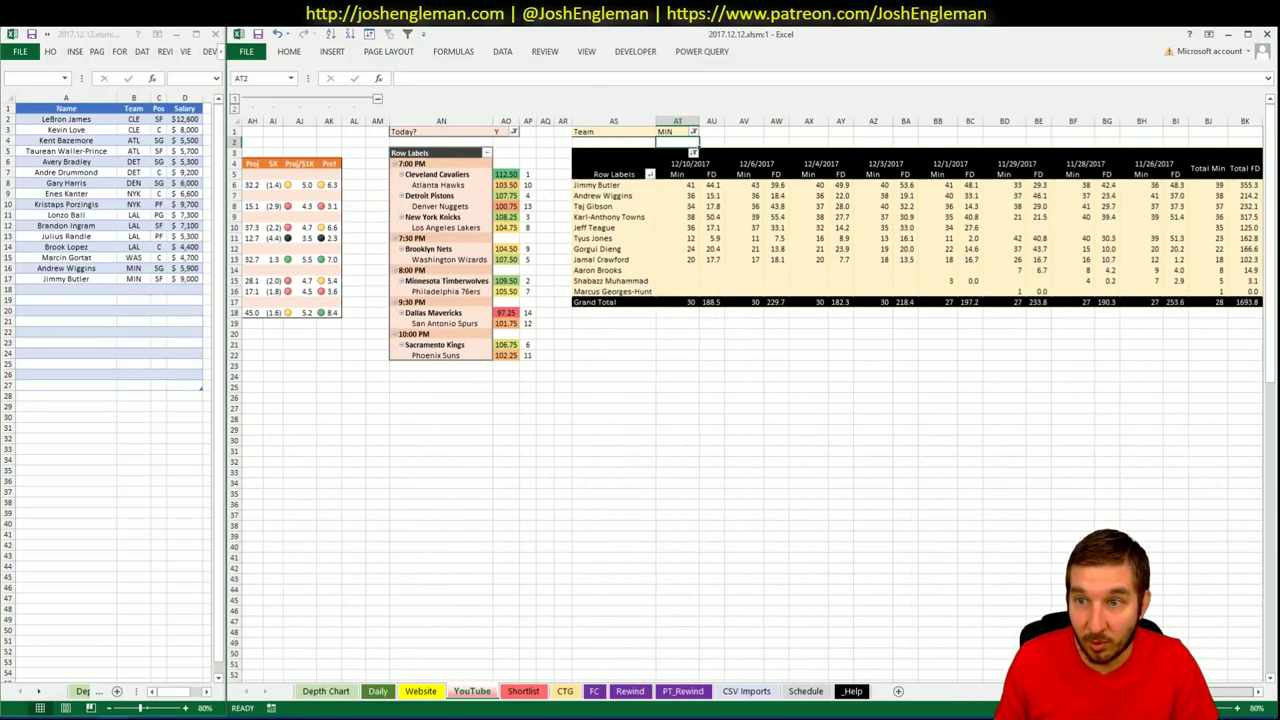
{"action": "scroll", "coordinate": [750, 390], "scroll_direction": "left", "scroll_amount": 10}
{"action": "scroll", "coordinate": [1215, 700], "scroll_direction": "right", "scroll_amount": 10}
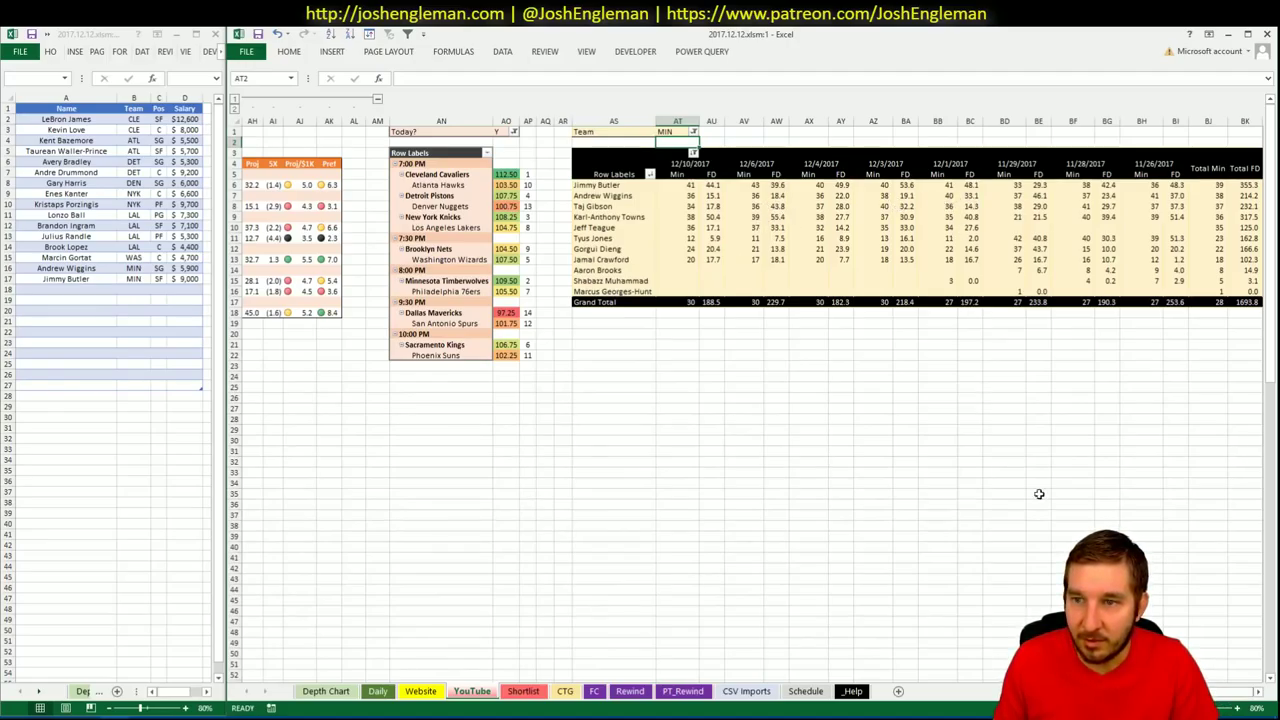
{"action": "scroll", "coordinate": [750, 400], "scroll_direction": "left", "scroll_amount": 10}
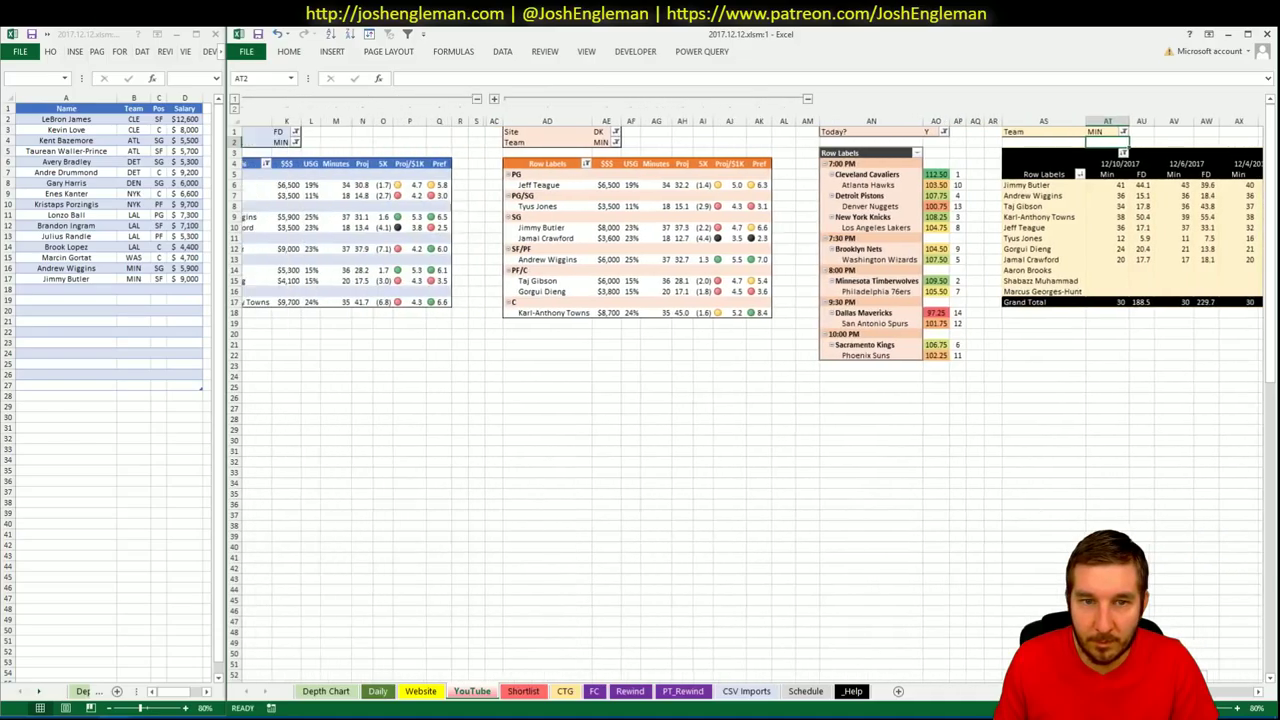
{"action": "left_click", "coordinate": [68, 290]}
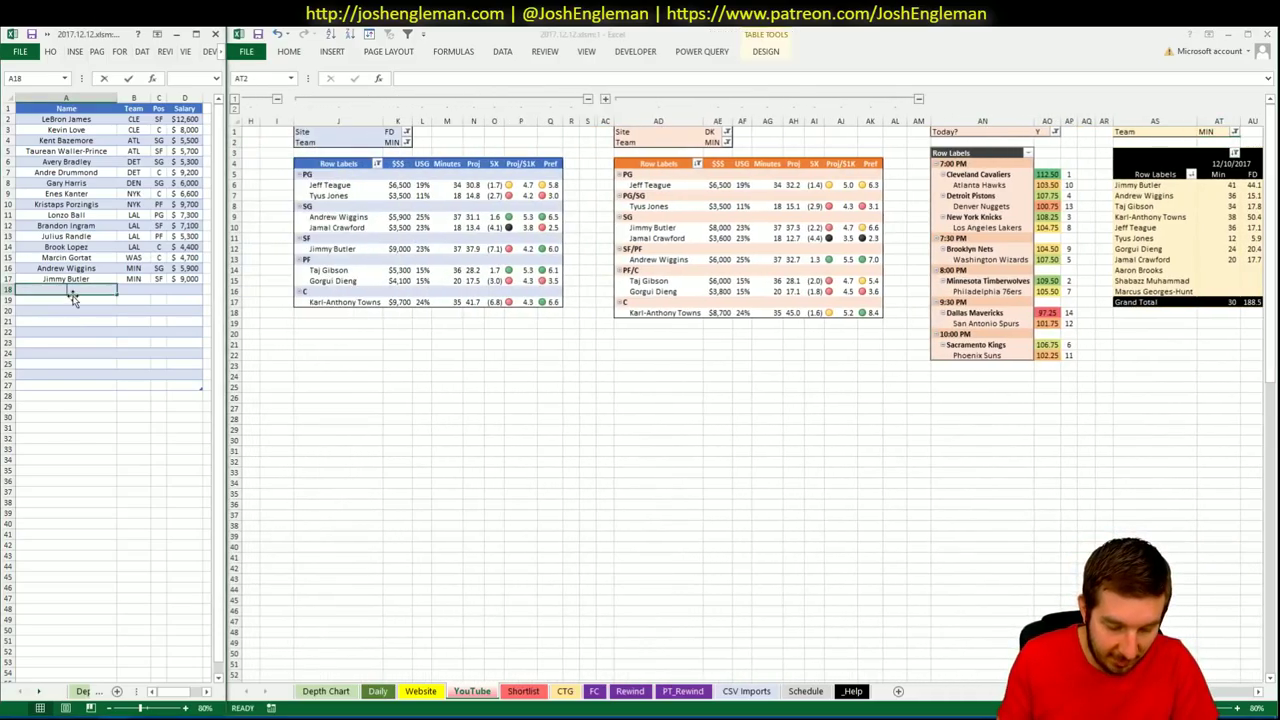
{"action": "type", "text": "Taj Gibson"}
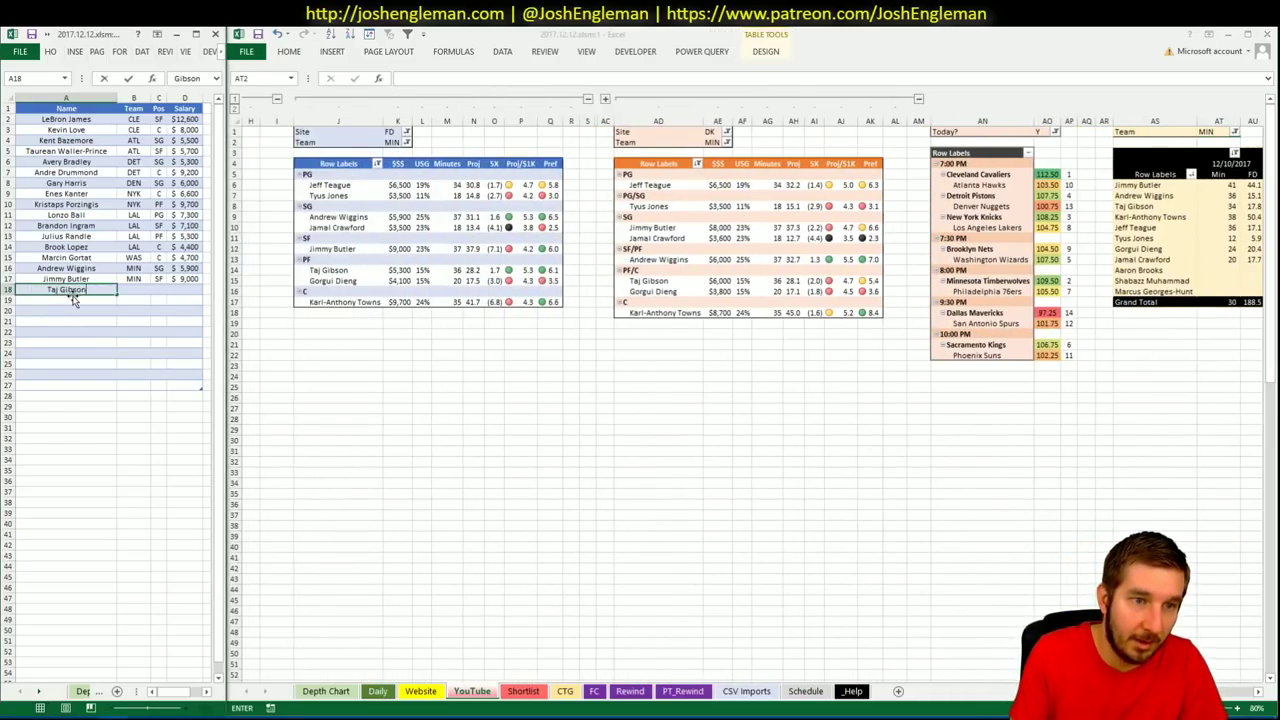
{"action": "key", "text": "Return"}
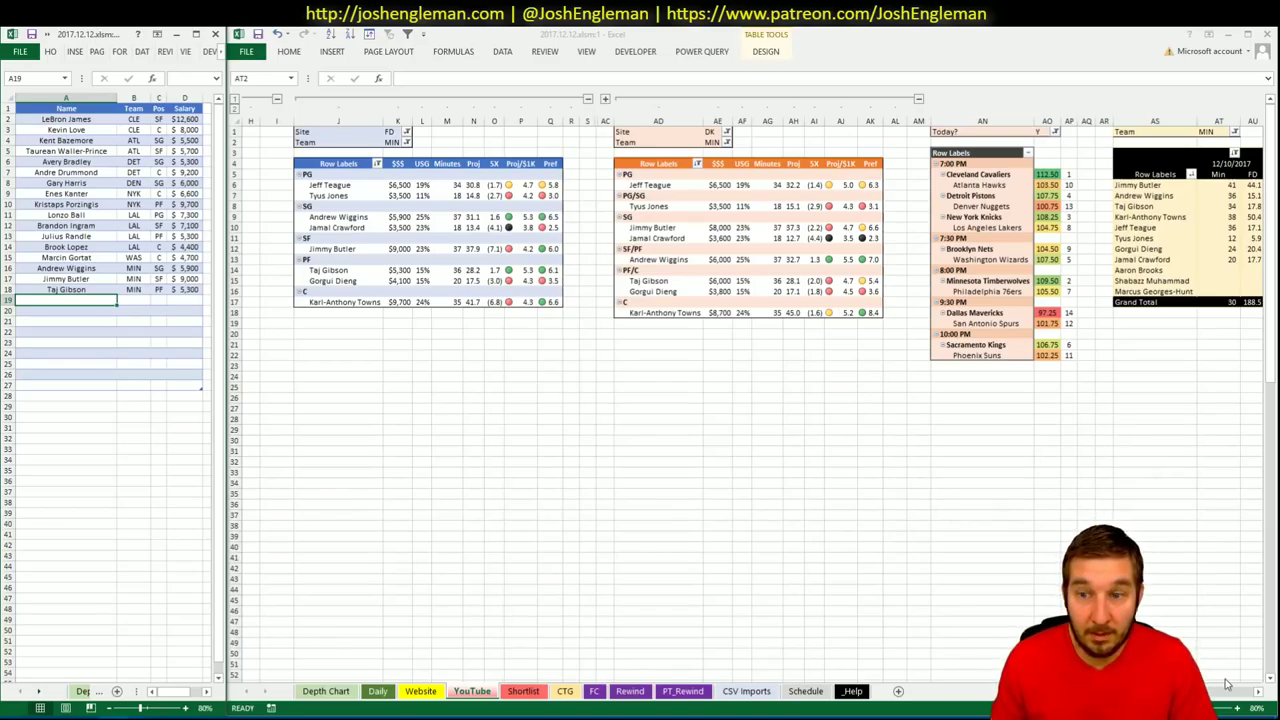
Set the PLAYER filter of the minutes and wPPM pivot on the CSV Imports sheet to Karl-Anthony Towns
{"action": "key", "text": "alt+Tab"}
{"action": "scroll", "coordinate": [750, 400], "scroll_direction": "right", "scroll_amount": 10}
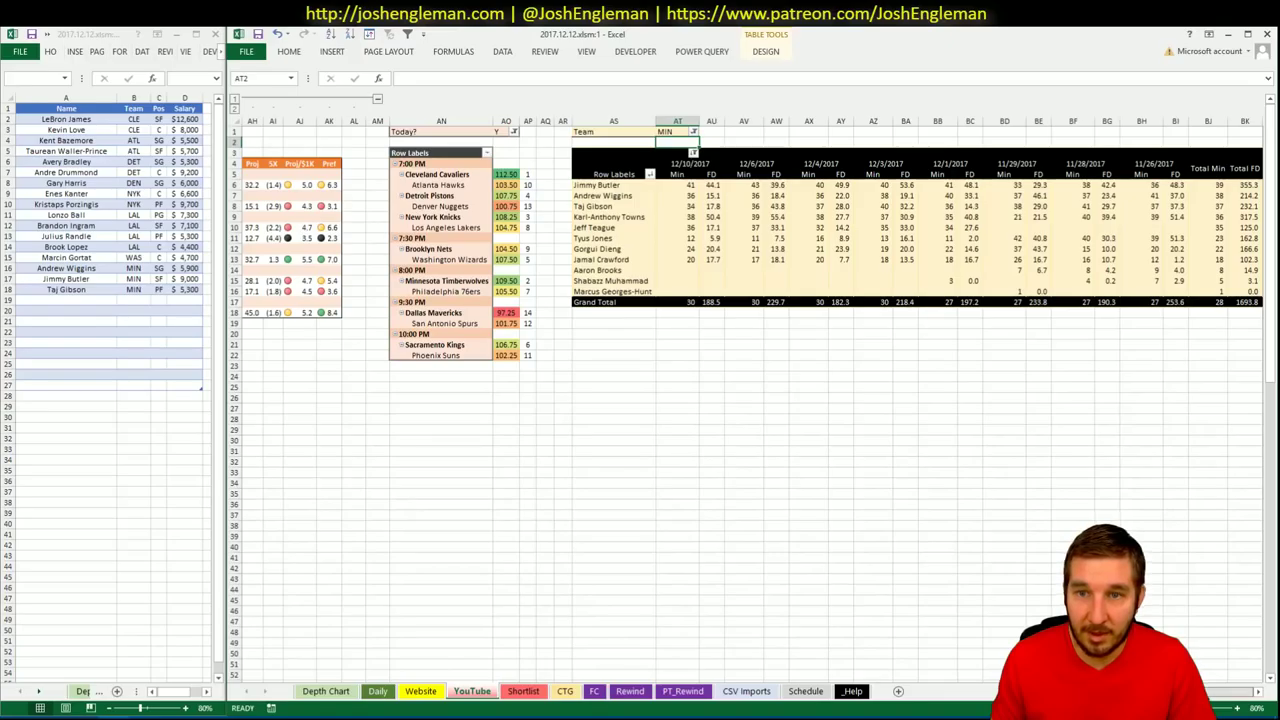
{"action": "scroll", "coordinate": [750, 400], "scroll_direction": "left", "scroll_amount": 15}
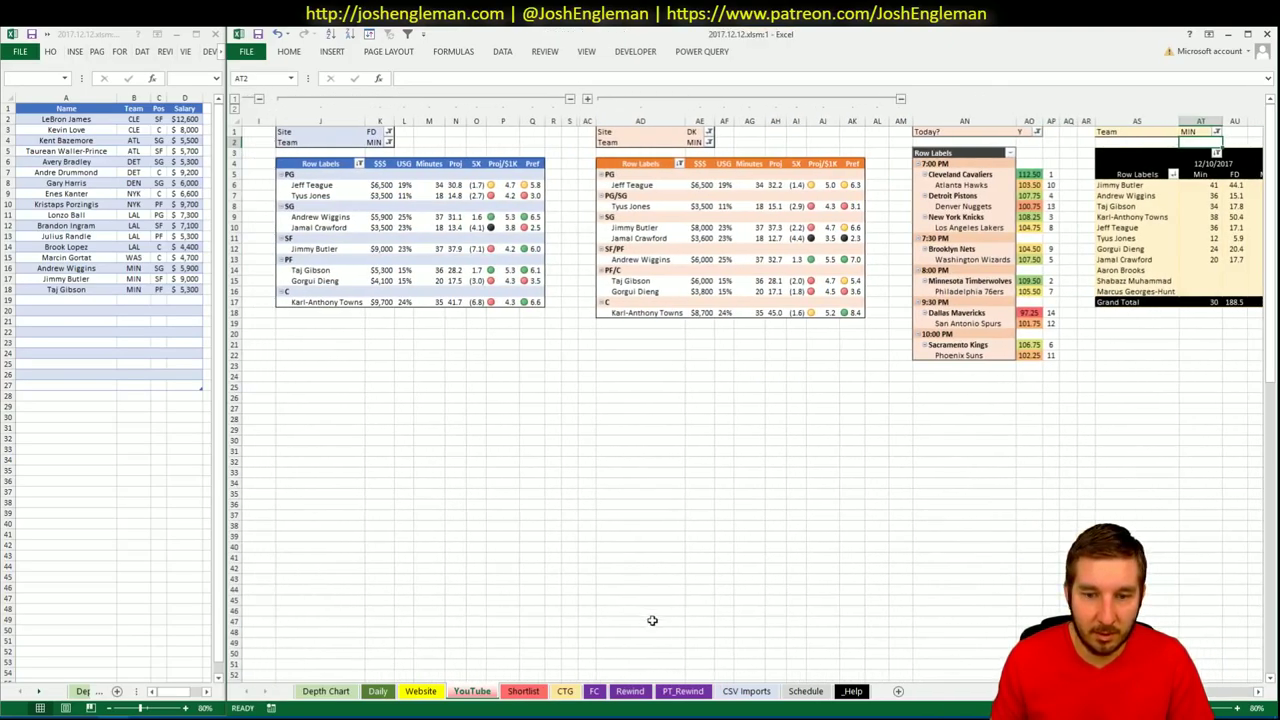
{"action": "left_click", "coordinate": [745, 691]}
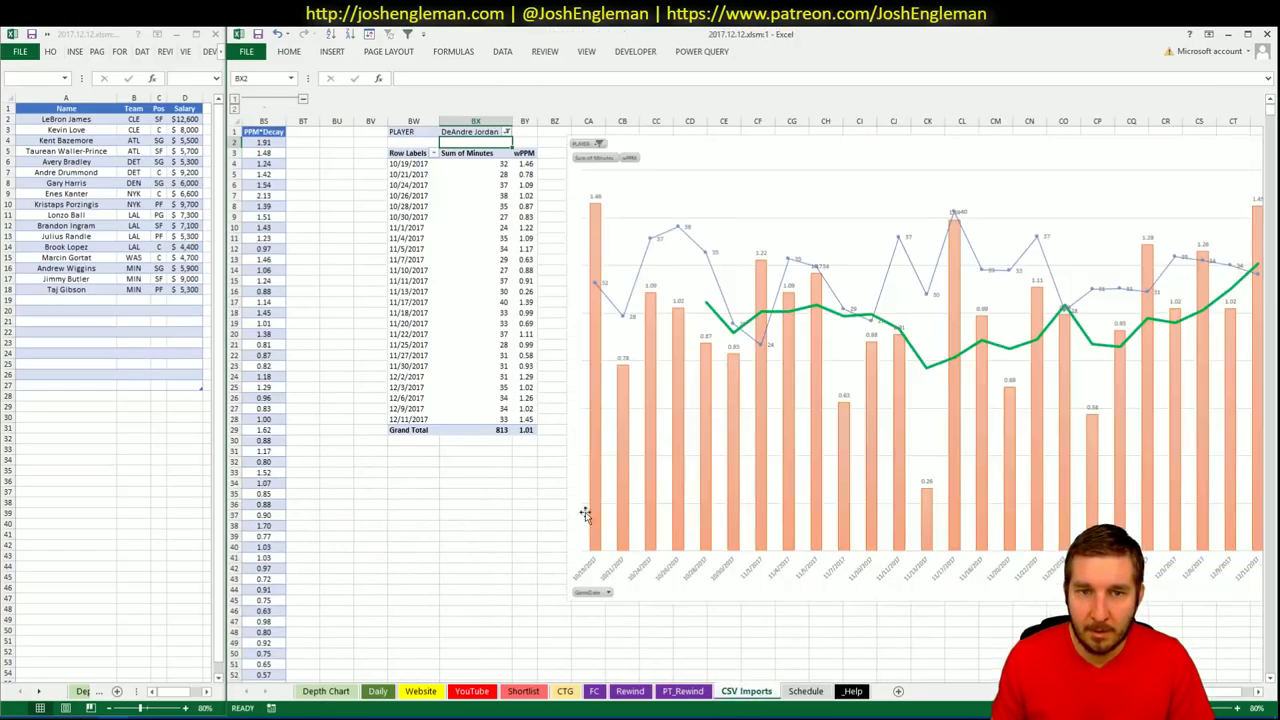
{"action": "key", "text": "Up"}
{"action": "type", "text": "DeAndreKarl-Anthony Tow"}
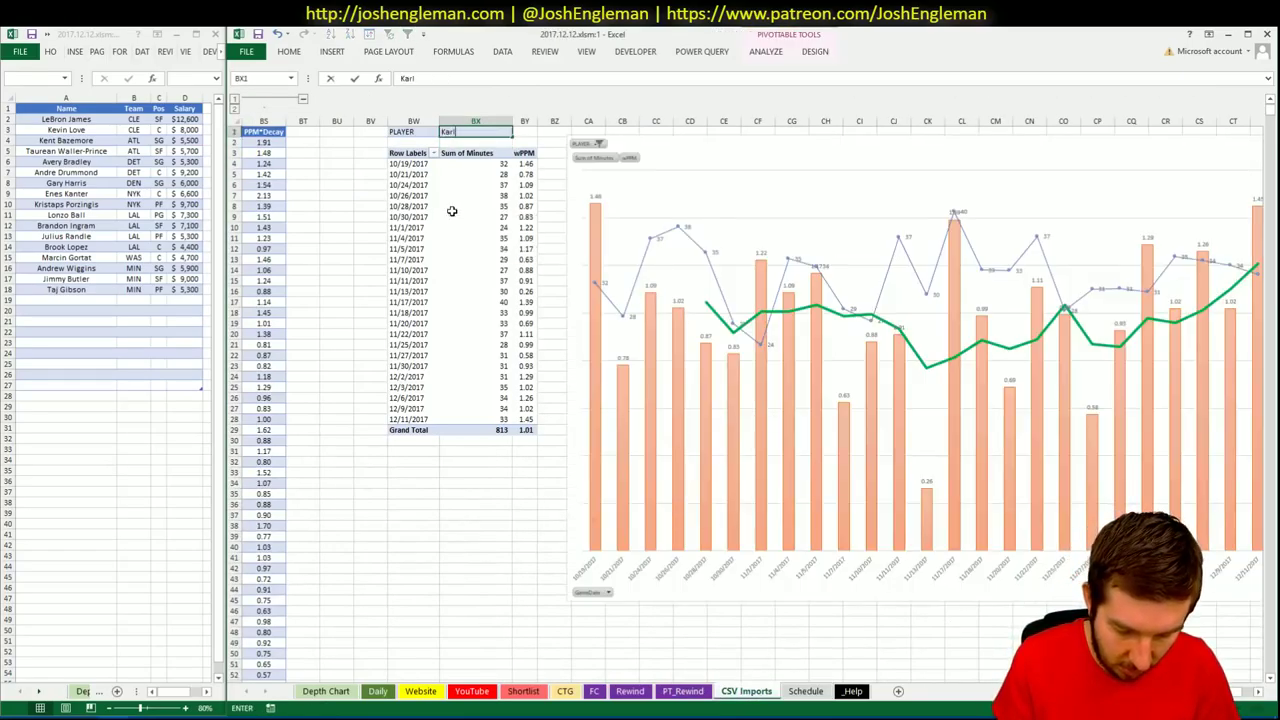
{"action": "type", "text": "ns"}
{"action": "key", "text": "Return"}
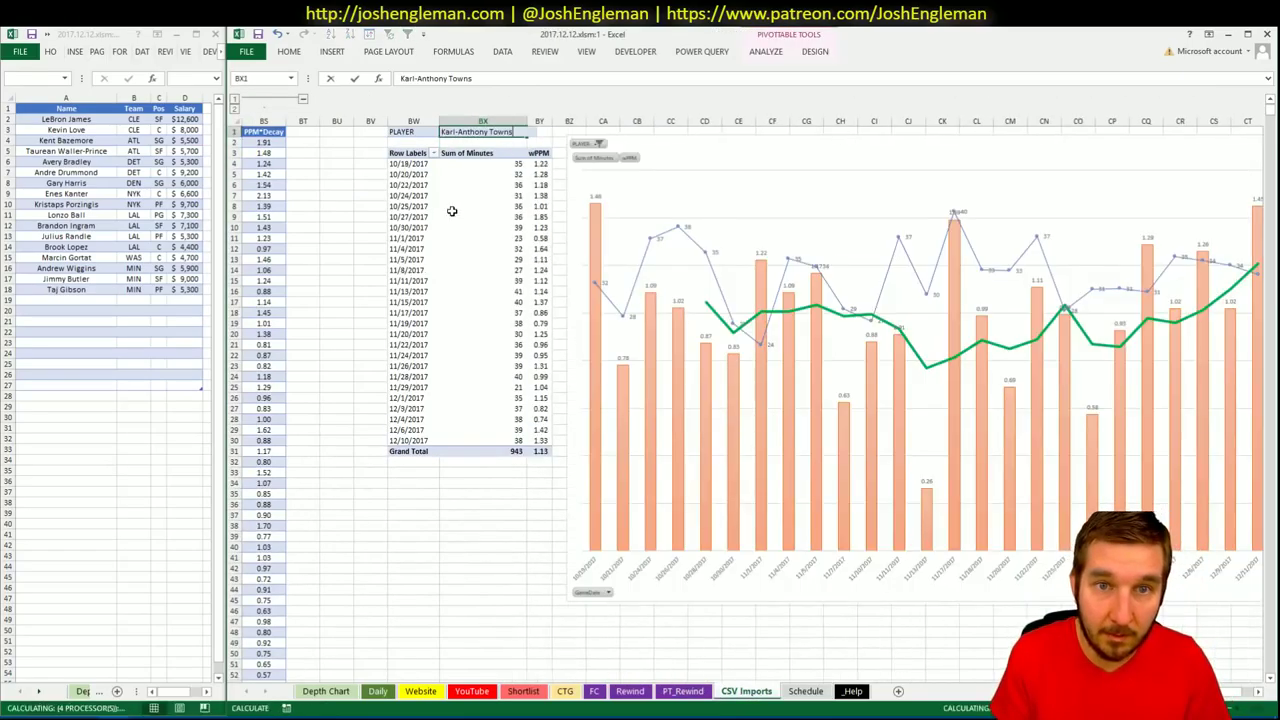
Examine the full chart of Karl-Anthony Towns' minutes, wPPM and moving average by game date
{"action": "left_click", "coordinate": [1258, 691]}
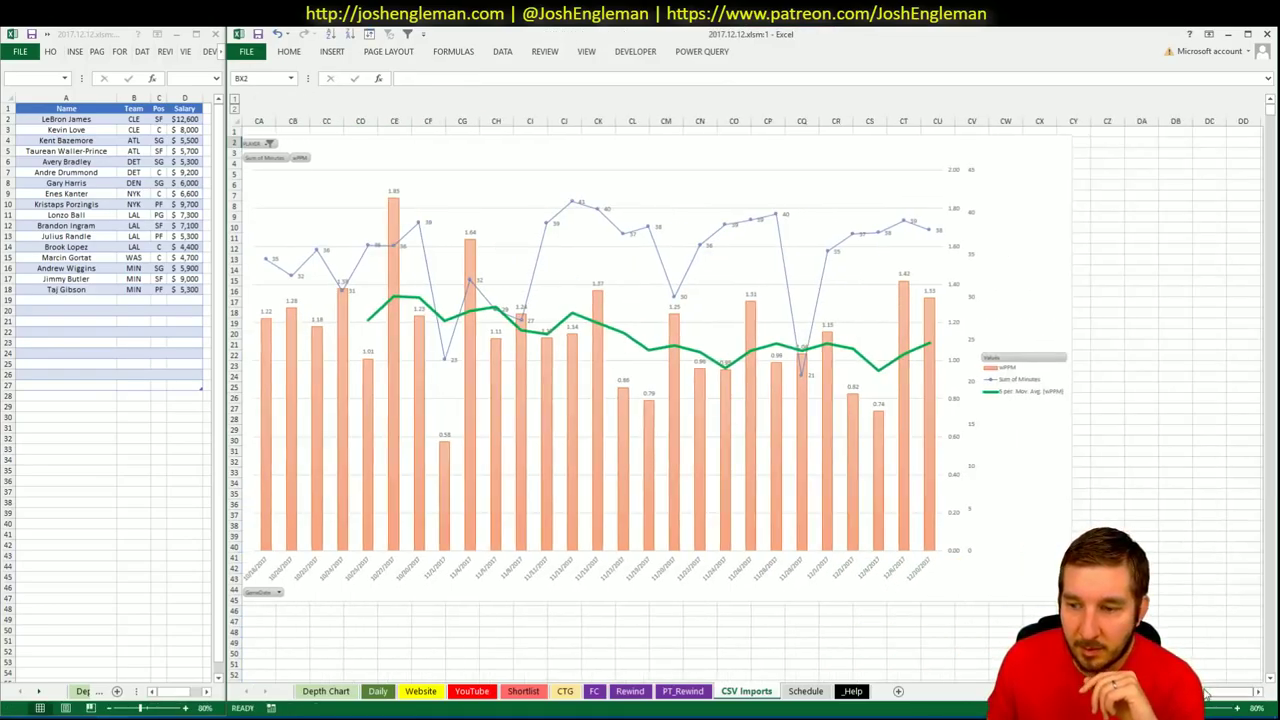
{"action": "scroll", "coordinate": [518, 531], "scroll_direction": "left", "scroll_amount": 3}
{"action": "scroll", "coordinate": [518, 531], "scroll_direction": "right", "scroll_amount": 2}
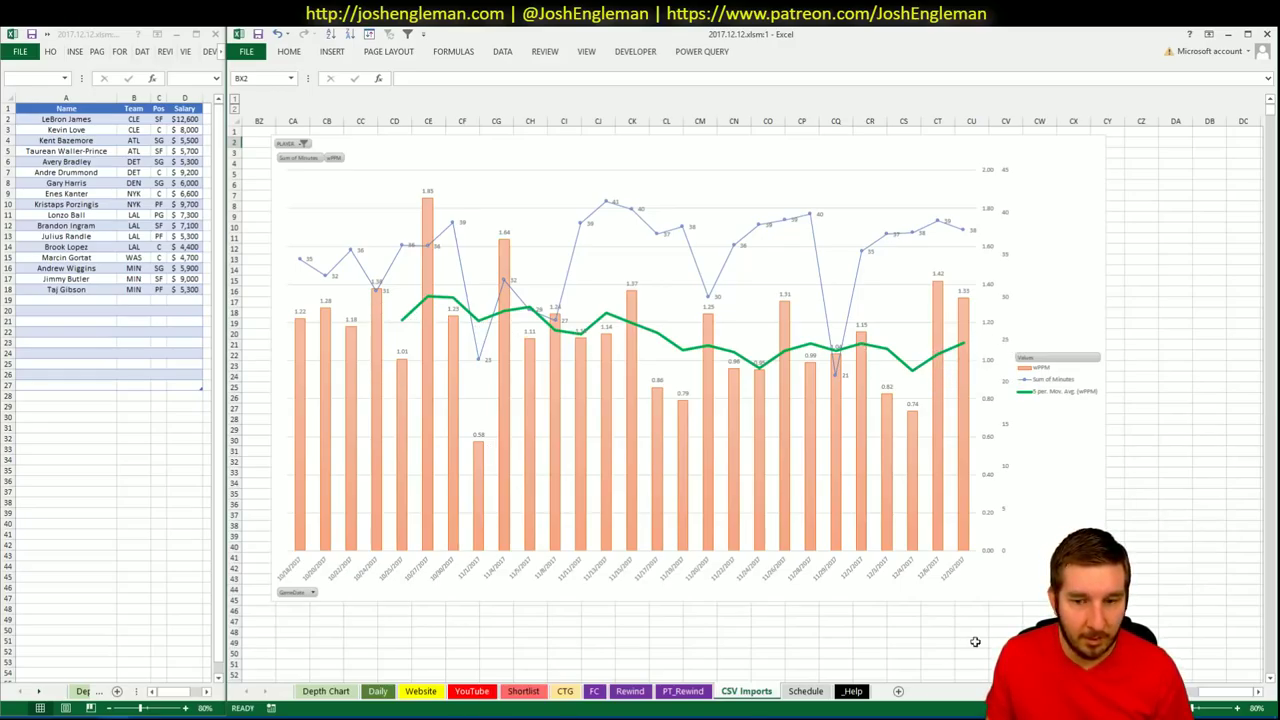
{"action": "mouse_move", "coordinate": [1225, 698]}
{"action": "left_mouse_down"}
{"action": "mouse_move", "coordinate": [1205, 700]}
{"action": "mouse_move", "coordinate": [1230, 697]}
{"action": "left_mouse_up"}
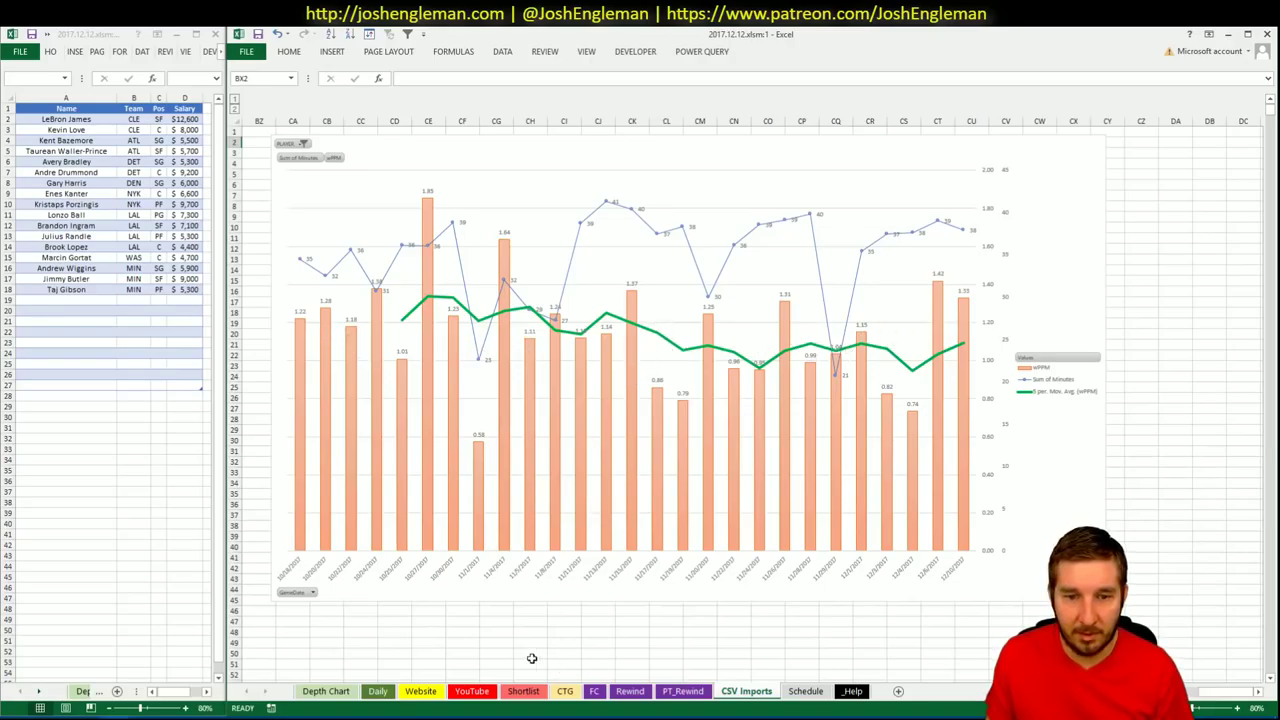
Switch to FantasyCruncher in the browser and open Karl-Anthony Towns' game log from the FanDuel centers
{"action": "key", "text": "alt+Tab"}
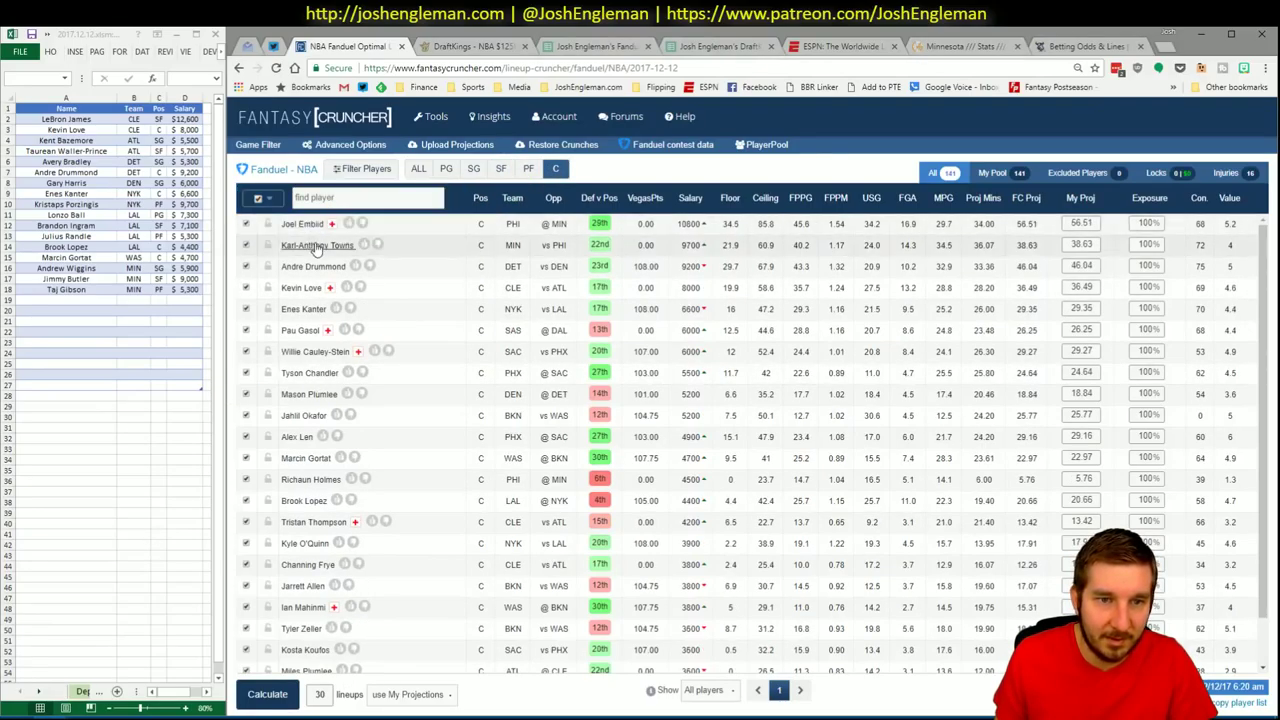
{"action": "left_click", "coordinate": [318, 246]}
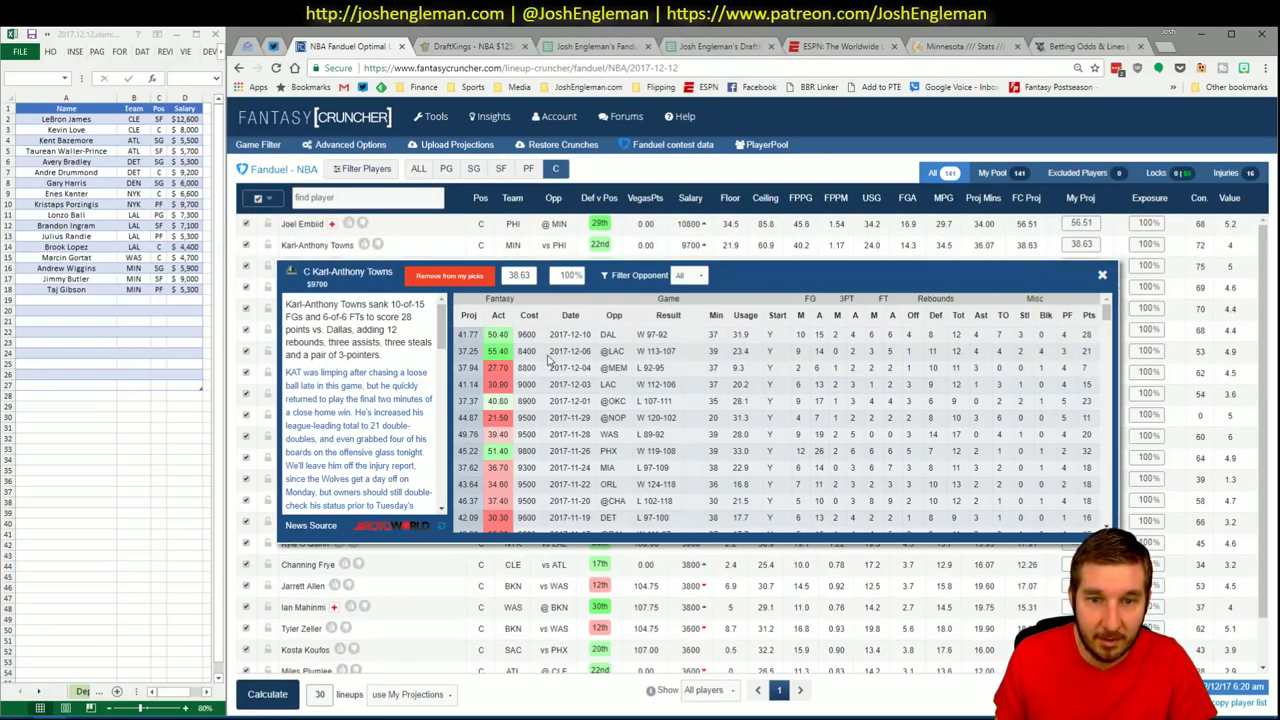
Close Karl-Anthony Towns' game log and switch back to the YouTube sheet of the Excel workbook
{"action": "left_click", "coordinate": [1104, 272]}
{"action": "key", "text": "alt+Tab"}
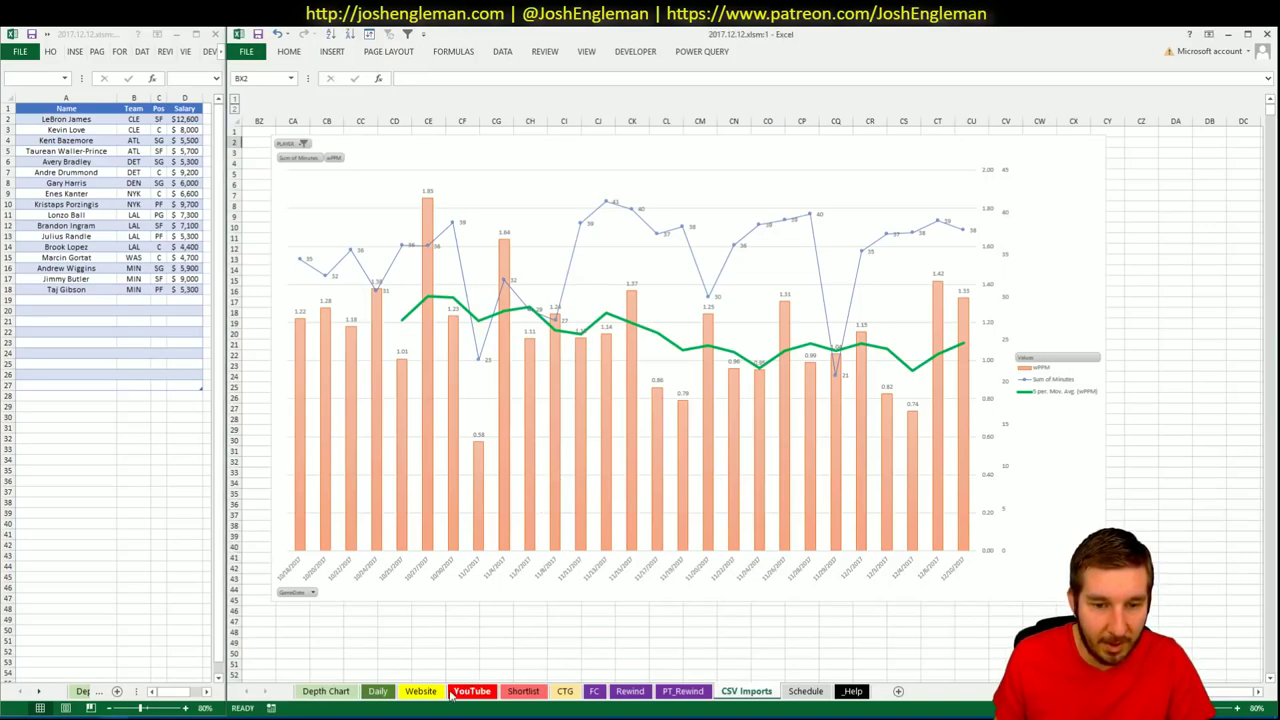
{"action": "left_click", "coordinate": [466, 692]}
{"action": "left_click", "coordinate": [419, 416]}
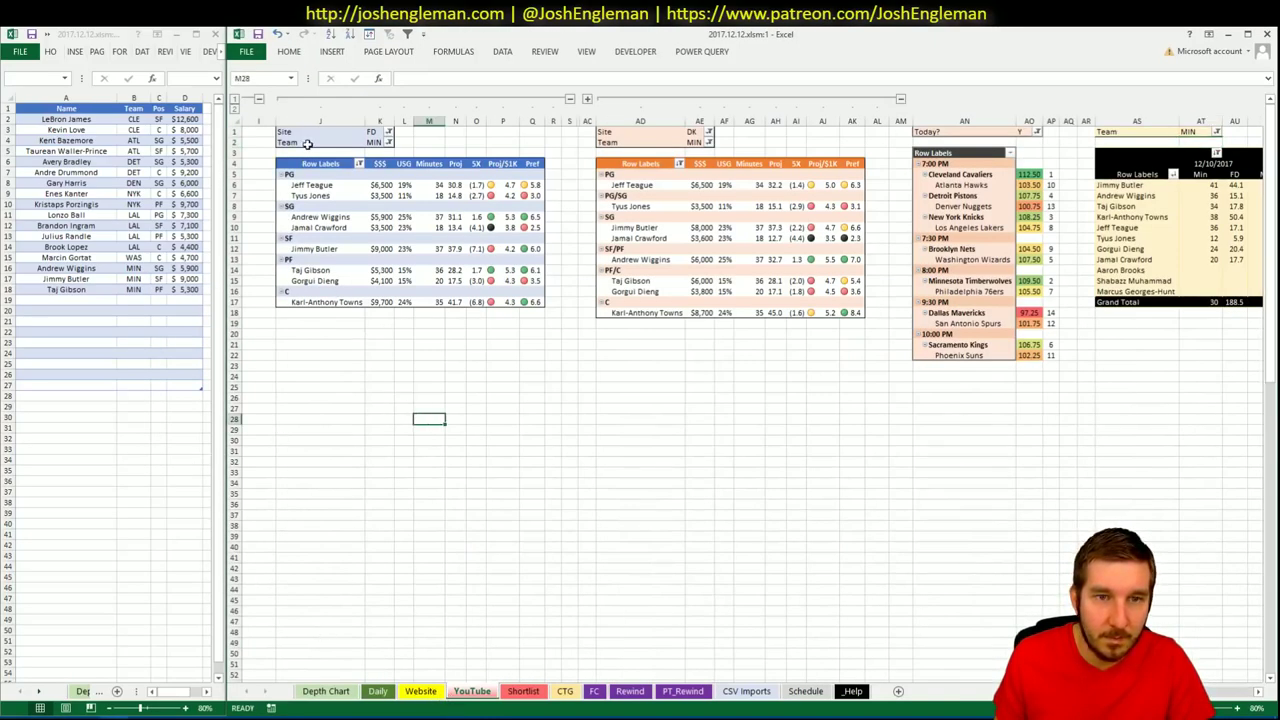
Set the Team filter of both the FD and the DK projection pivot tables to PHI
{"action": "left_click", "coordinate": [377, 132]}
{"action": "key", "text": "ctrl+a"}
{"action": "key", "text": "Return"}
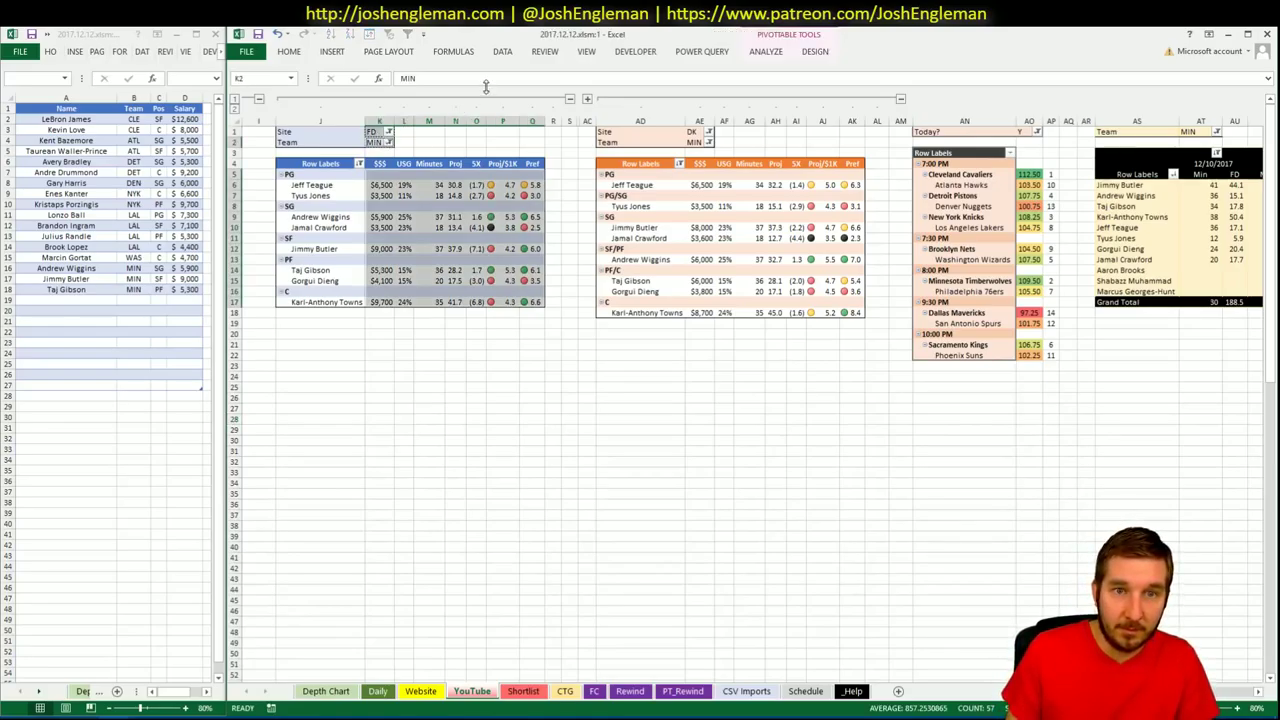
{"action": "key", "text": "Right"}
{"action": "key", "text": "Left"}
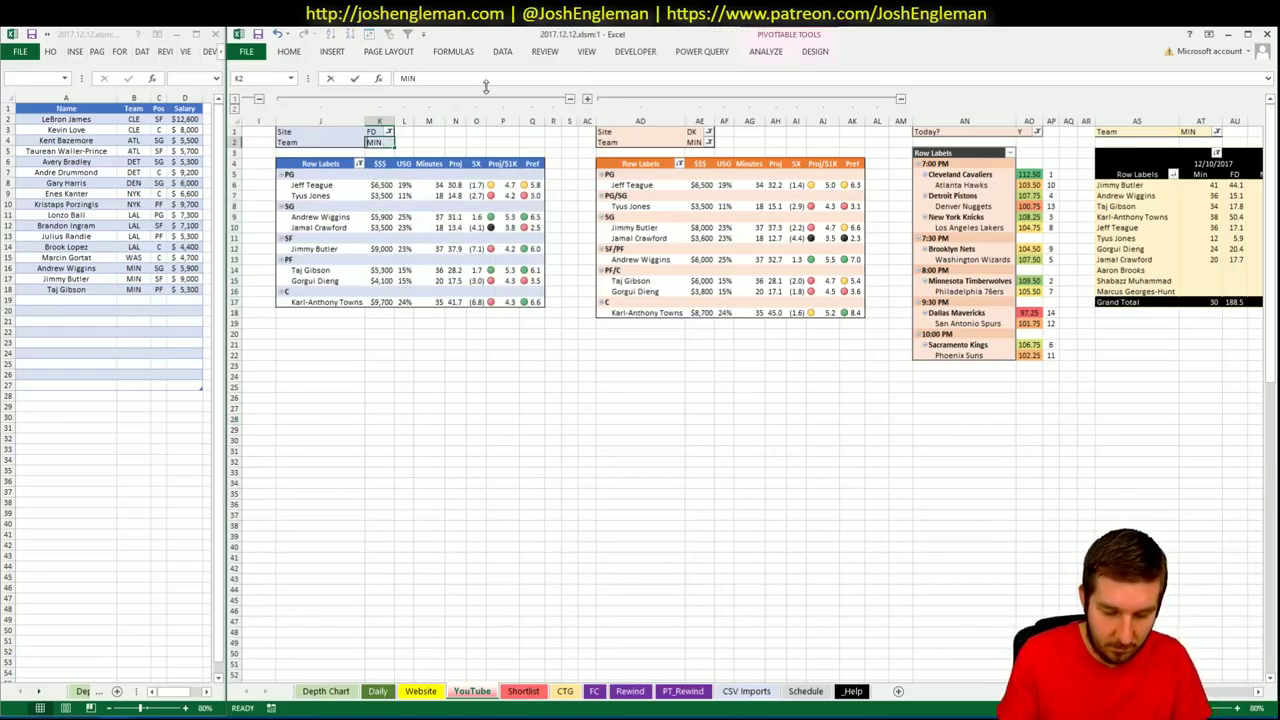
{"action": "type", "text": "PHI"}
{"action": "key", "text": "Return"}
{"action": "left_click", "coordinate": [685, 142]}
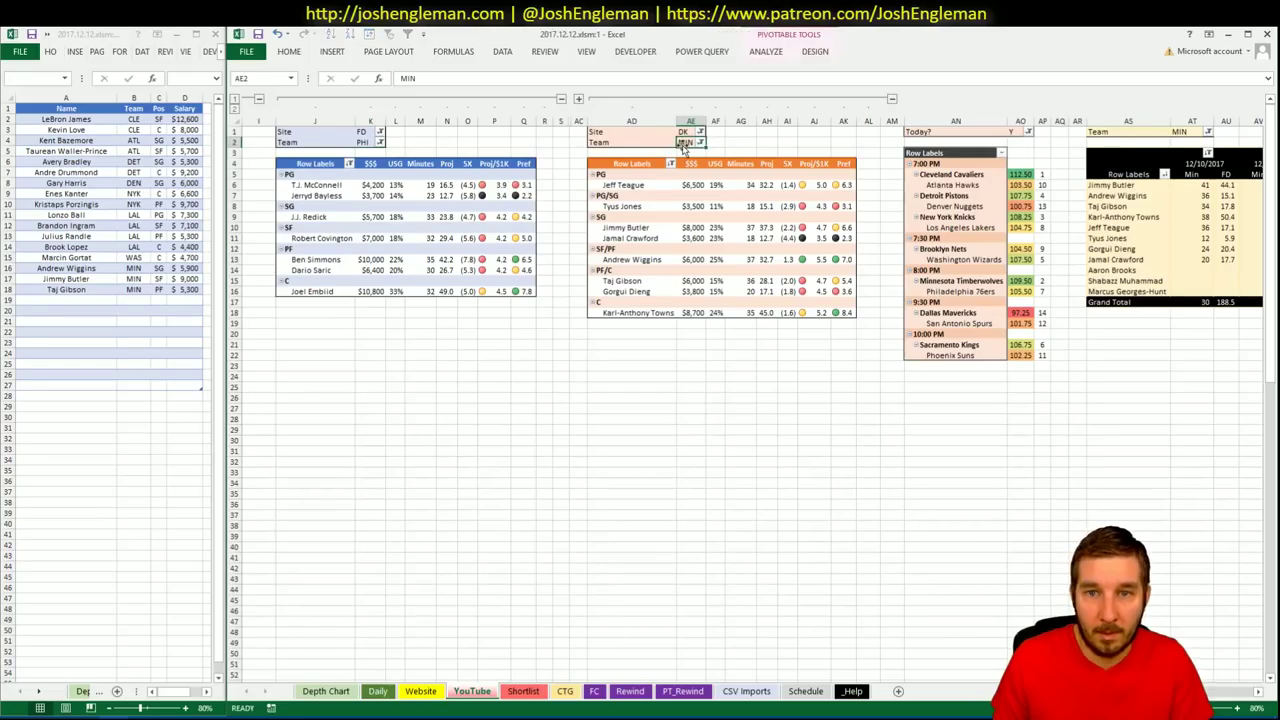
{"action": "type", "text": "PHI"}
{"action": "key", "text": "Return"}
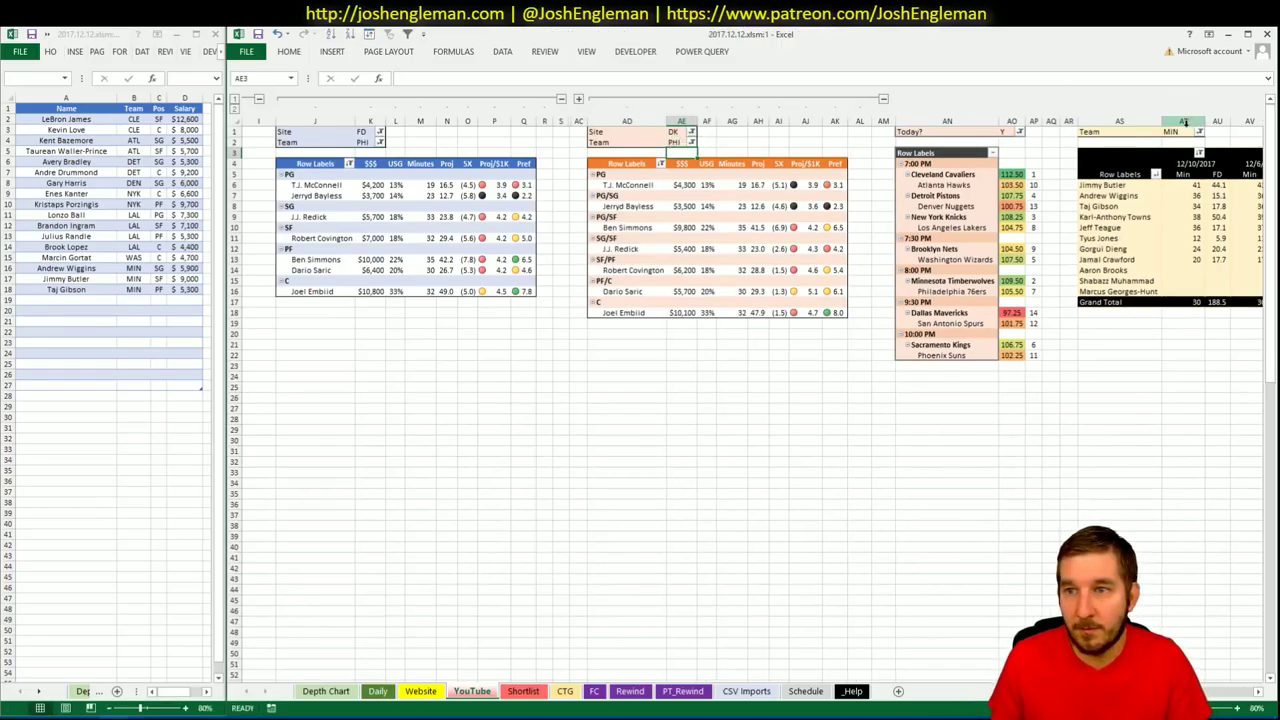
Set the Team filter of the game-by-game minutes and FD points pivot table to PHI
{"action": "left_click", "coordinate": [1181, 132]}
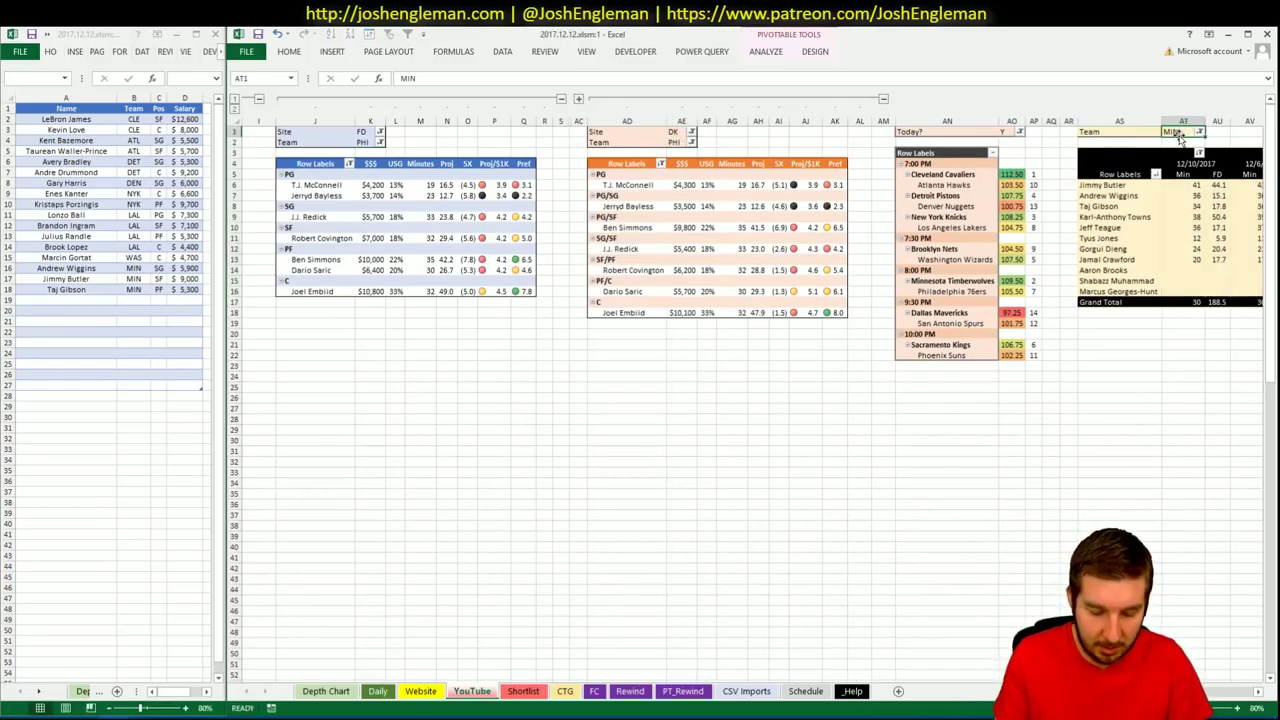
{"action": "type", "text": "PHI"}
{"action": "key", "text": "Return"}
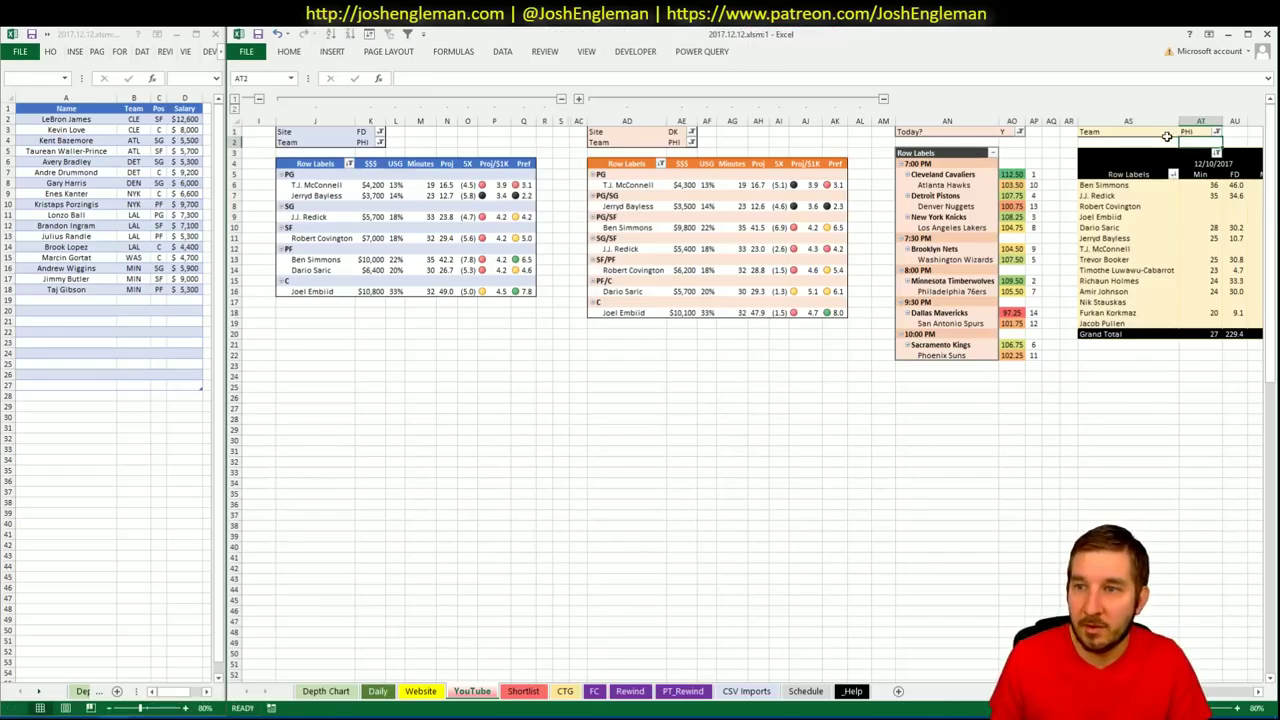
{"action": "left_click", "coordinate": [1190, 494]}
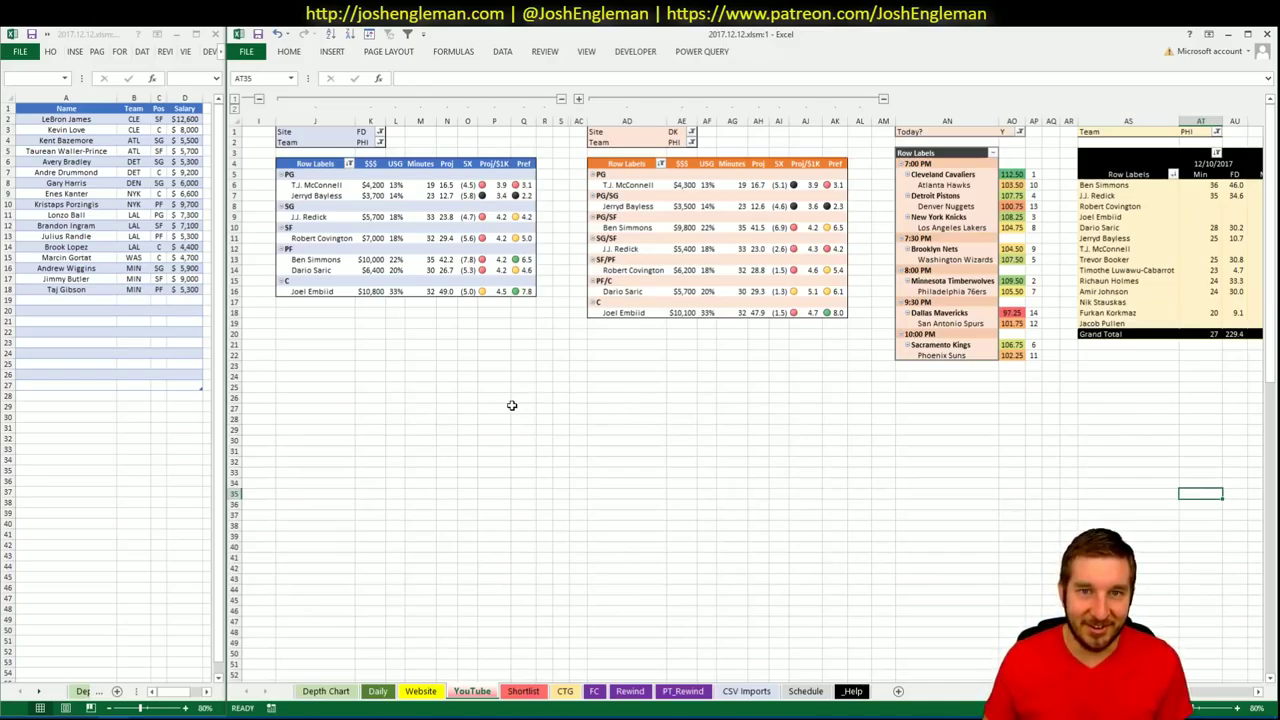
{"action": "left_click", "coordinate": [325, 375]}
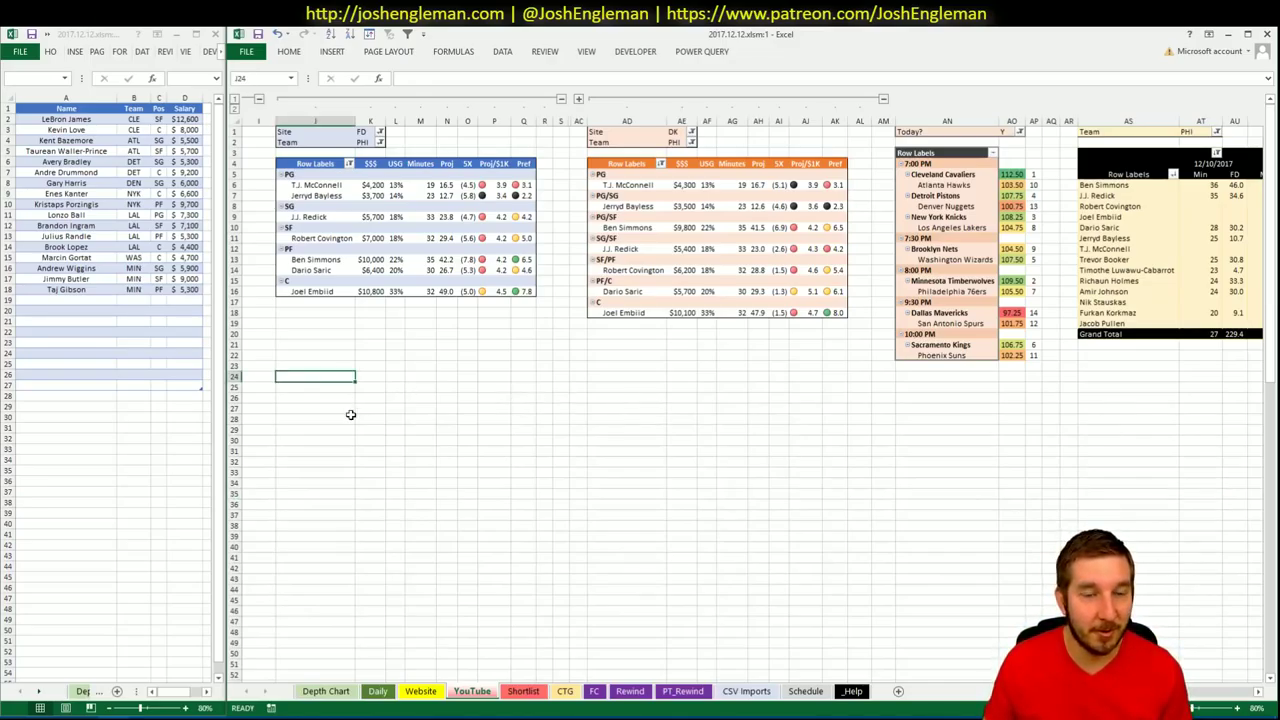
{"action": "left_click", "coordinate": [362, 313]}
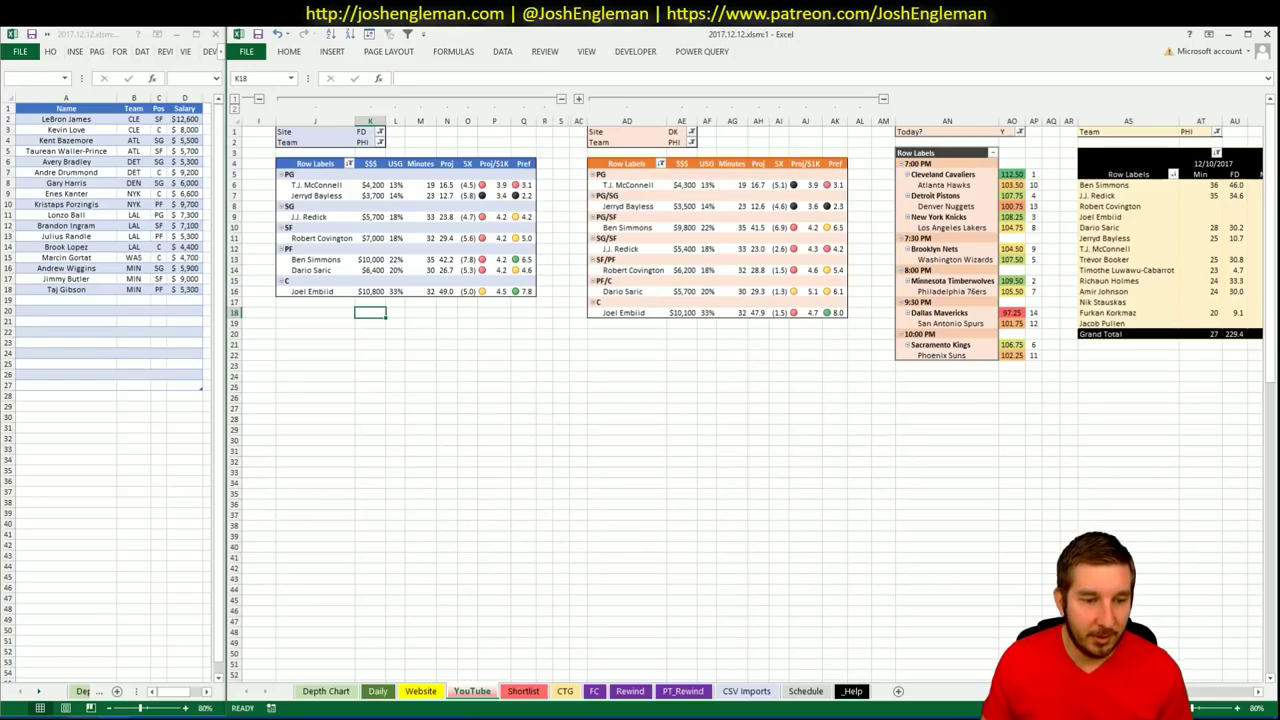
Switch to Cleaning the Glass in the browser and open the Philadelphia 76ers' team stats page
{"action": "key", "text": "alt+Tab"}
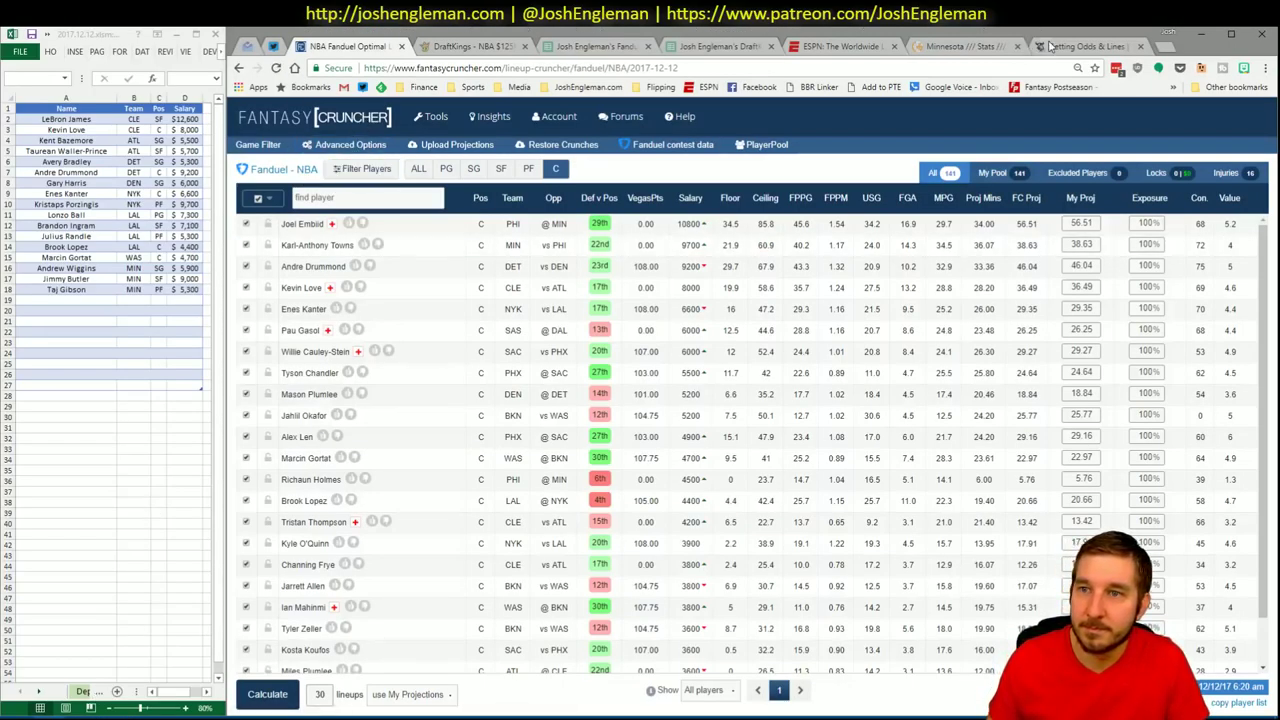
{"action": "left_click", "coordinate": [965, 46]}
{"action": "left_click", "coordinate": [435, 152]}
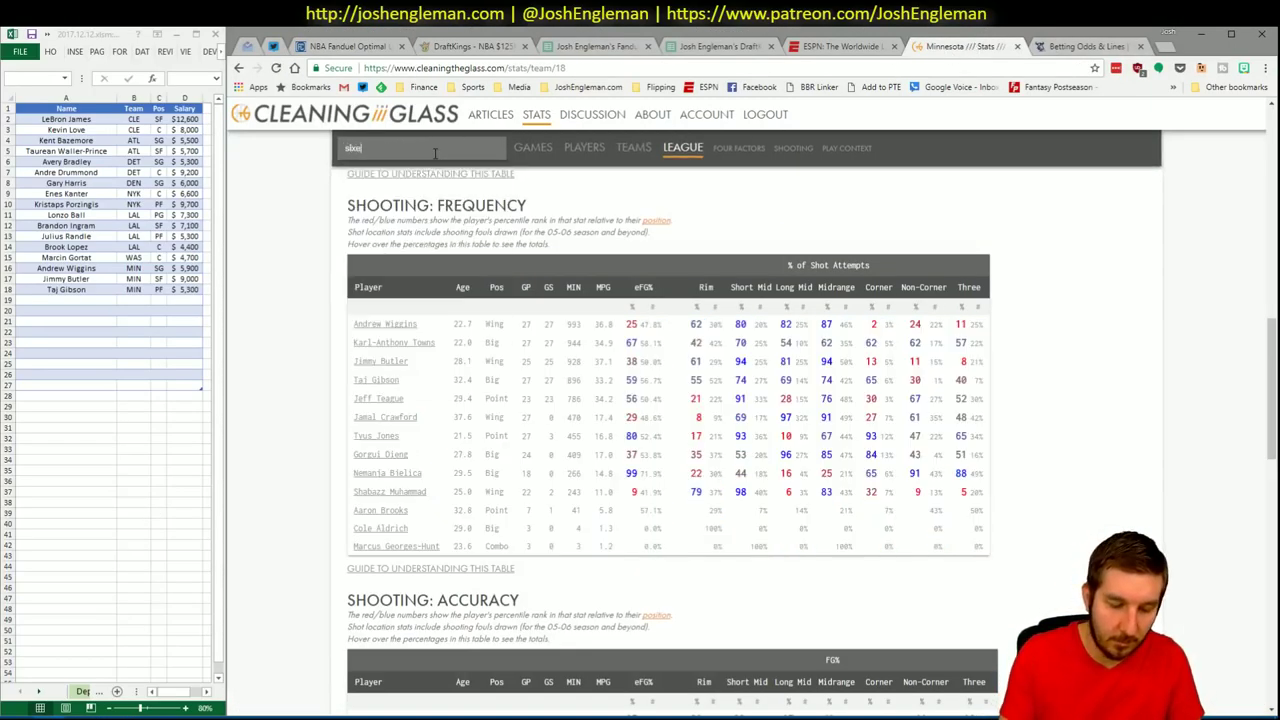
{"action": "type", "text": "76"}
{"action": "left_click", "coordinate": [458, 169]}
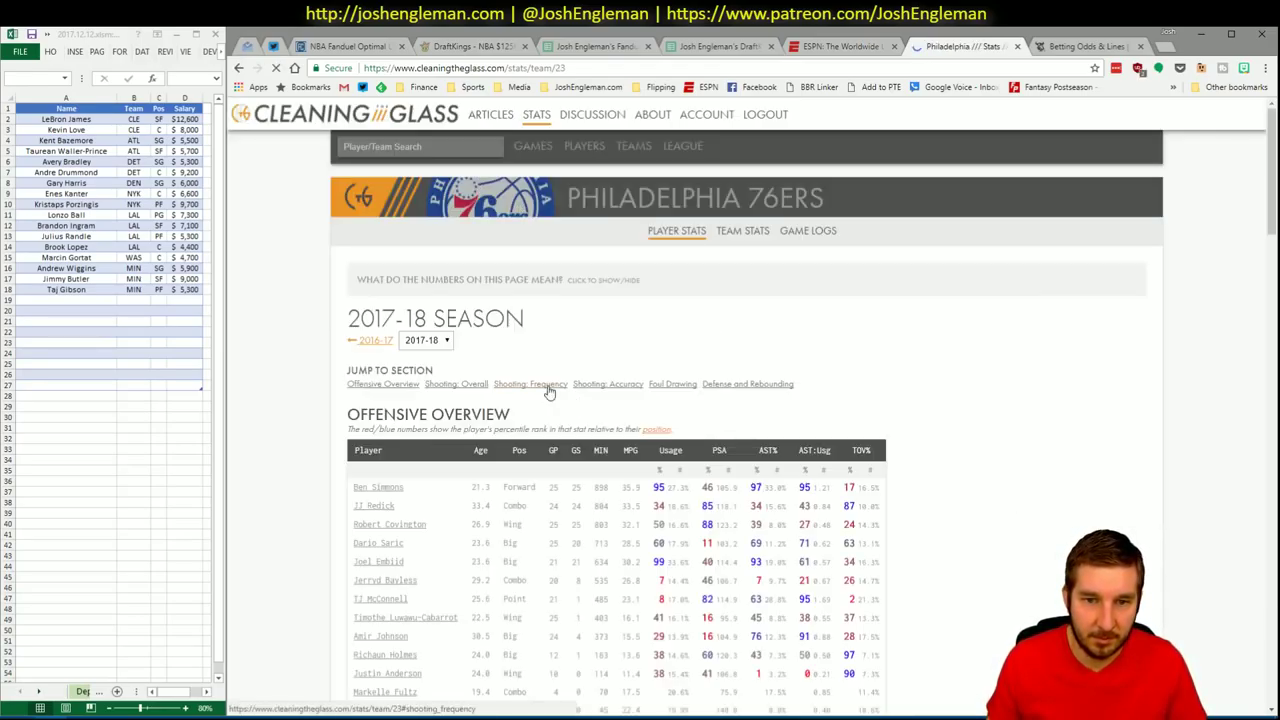
Copy the 76ers' Shooting: Frequency table and refresh the workbook's CTG sheet with it
{"action": "left_click", "coordinate": [545, 385]}
{"action": "left_click_drag", "start_coordinate": [1010, 602], "coordinate": [357, 333]}
{"action": "key", "text": "alt+Tab"}
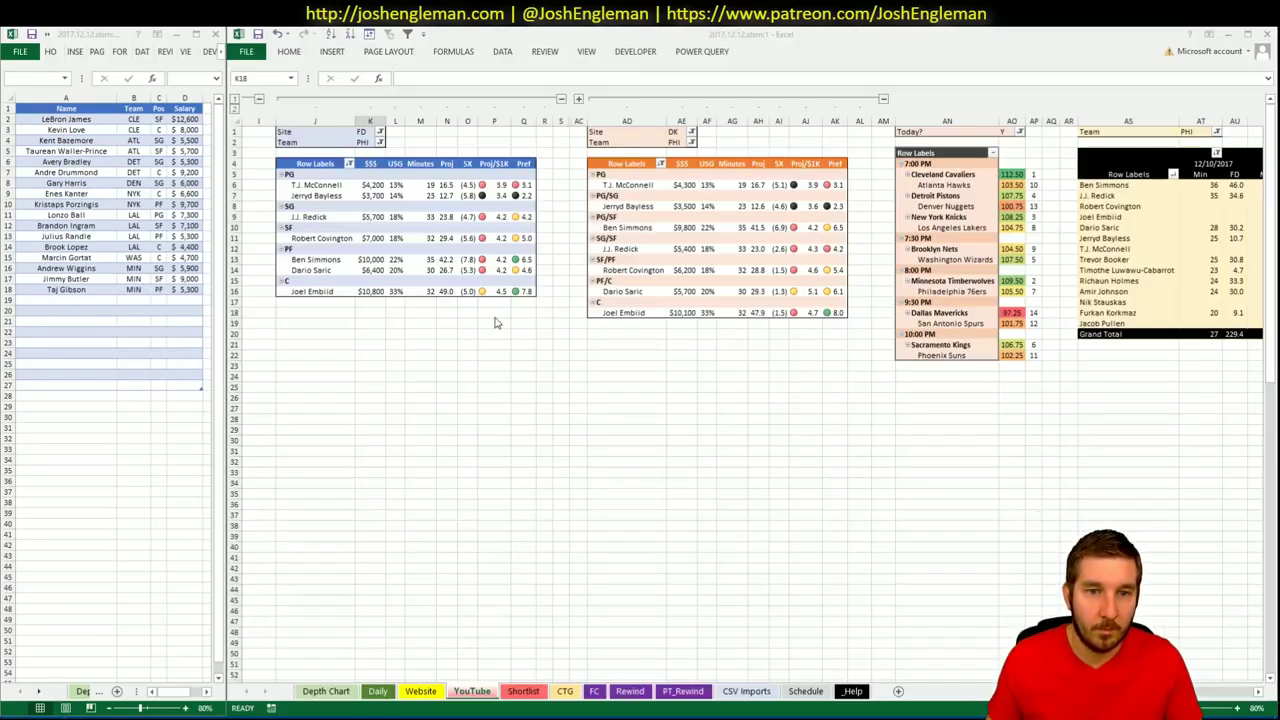
{"action": "left_click", "coordinate": [565, 691]}
{"action": "left_click", "coordinate": [291, 144]}
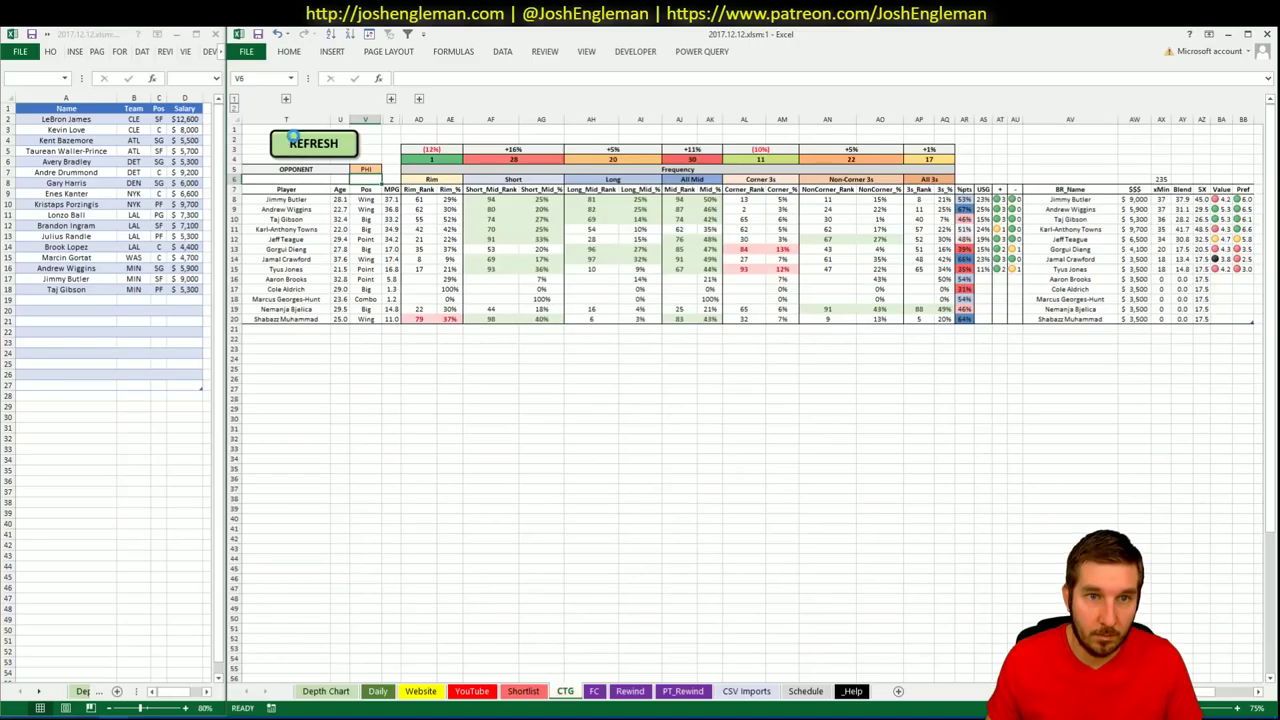
Set the opponent on the CTG sheet to MIN
{"action": "left_click", "coordinate": [368, 169]}
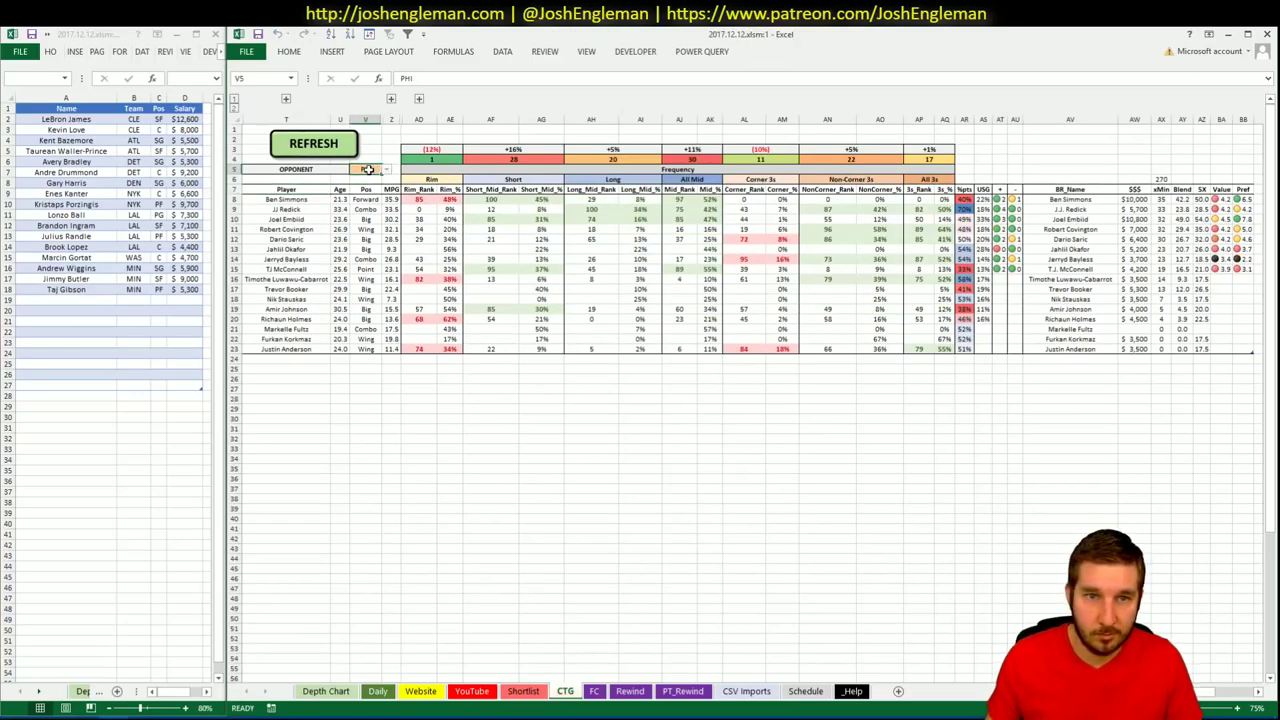
{"action": "key", "text": "Return"}
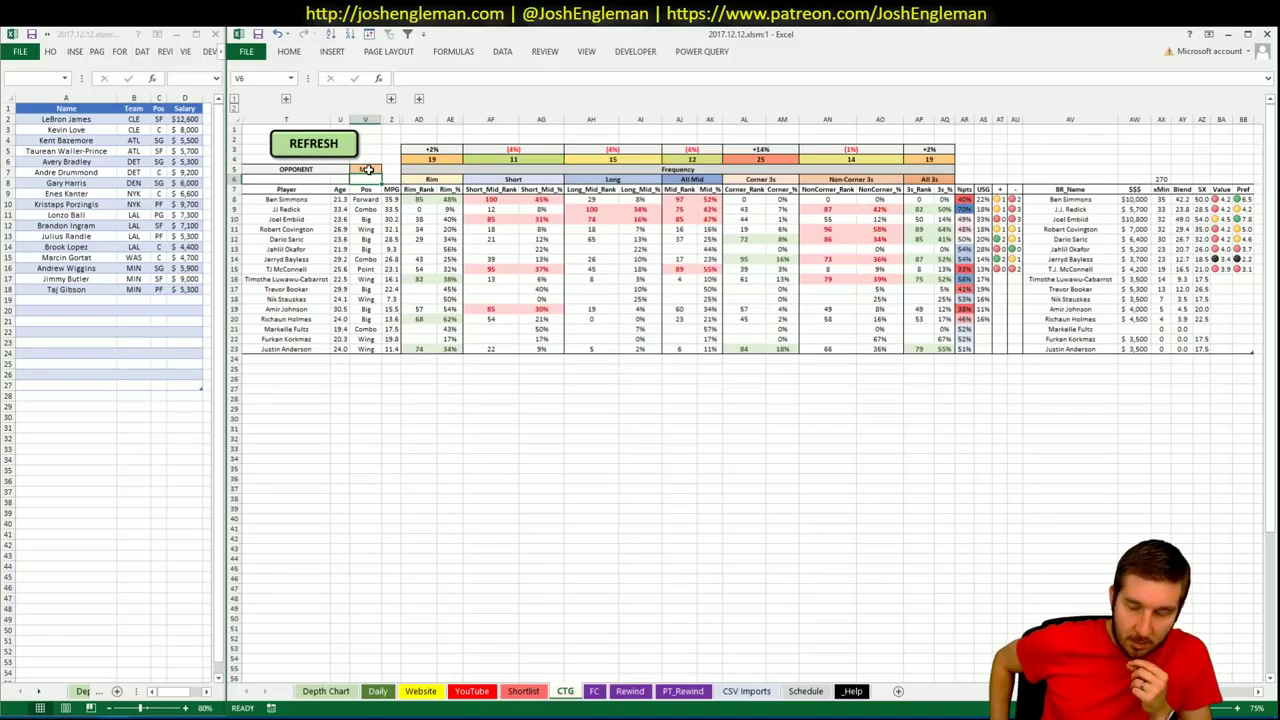
{"action": "left_click", "coordinate": [395, 298]}
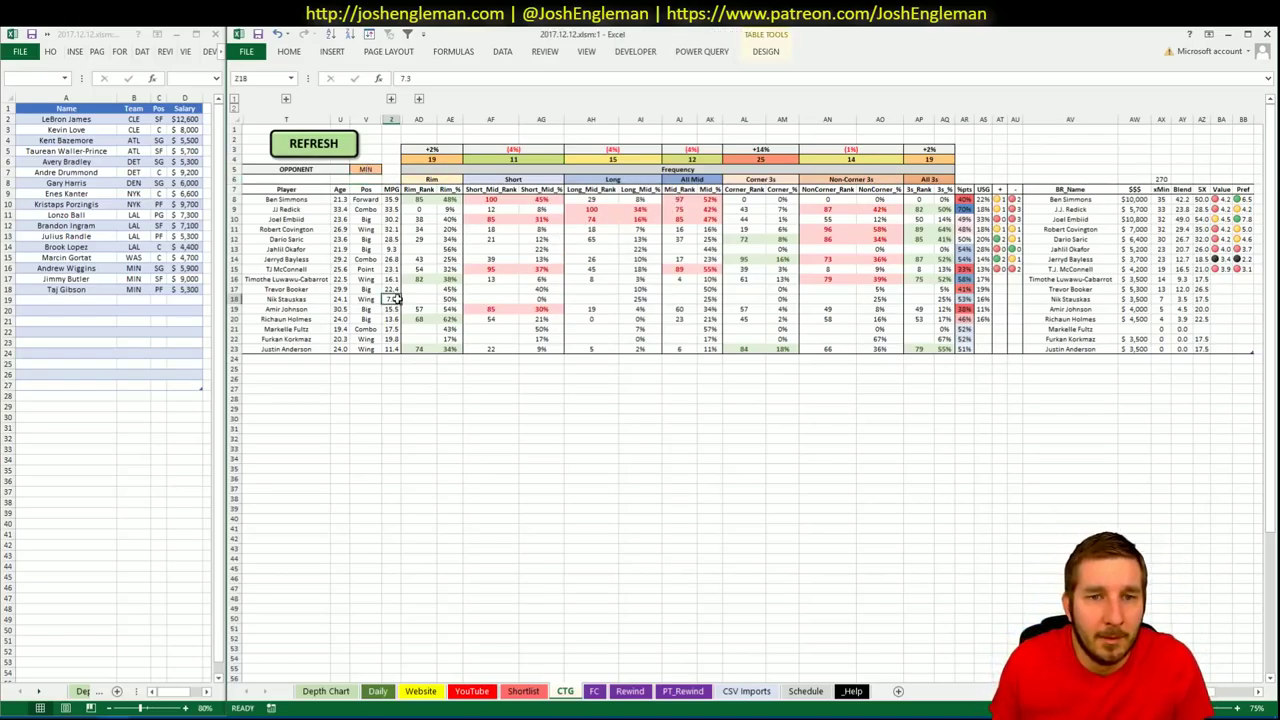
Examine the 76ers' FD and DK projections and their full game-by-game log on the YouTube sheet
{"action": "left_click", "coordinate": [472, 697]}
{"action": "left_click", "coordinate": [418, 440]}
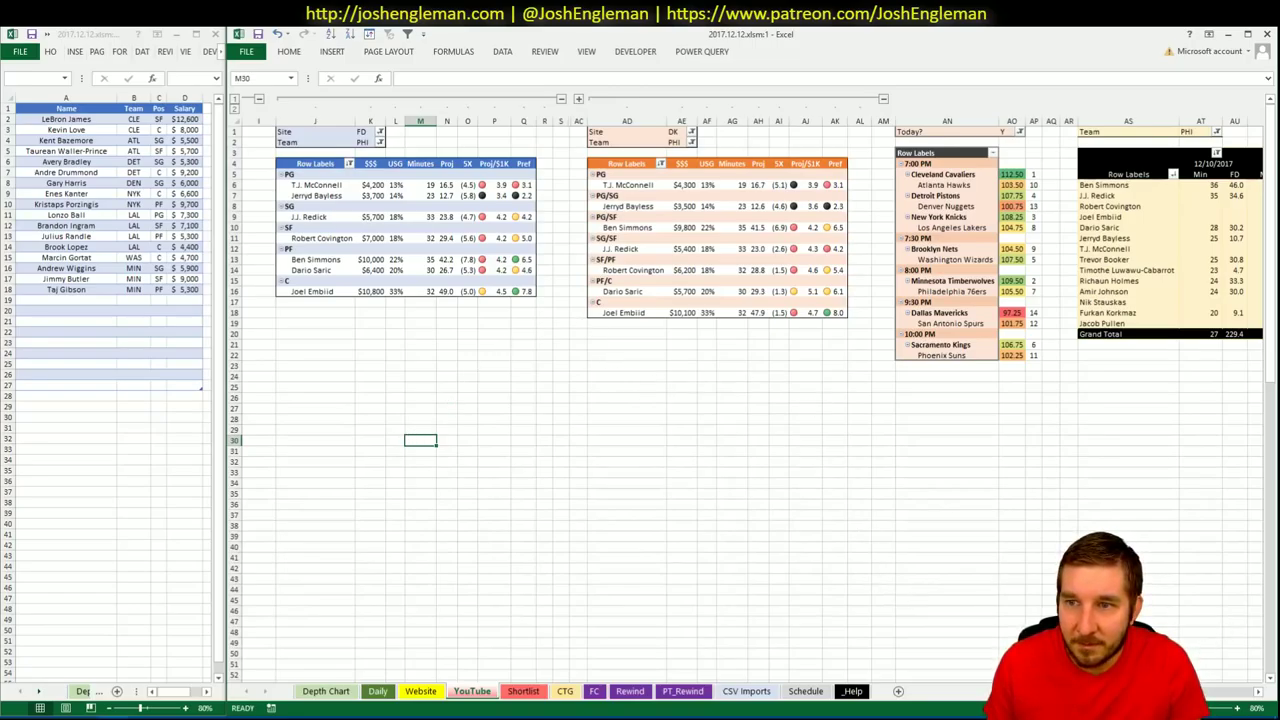
{"action": "scroll", "coordinate": [1247, 700], "scroll_direction": "right", "scroll_amount": 8}
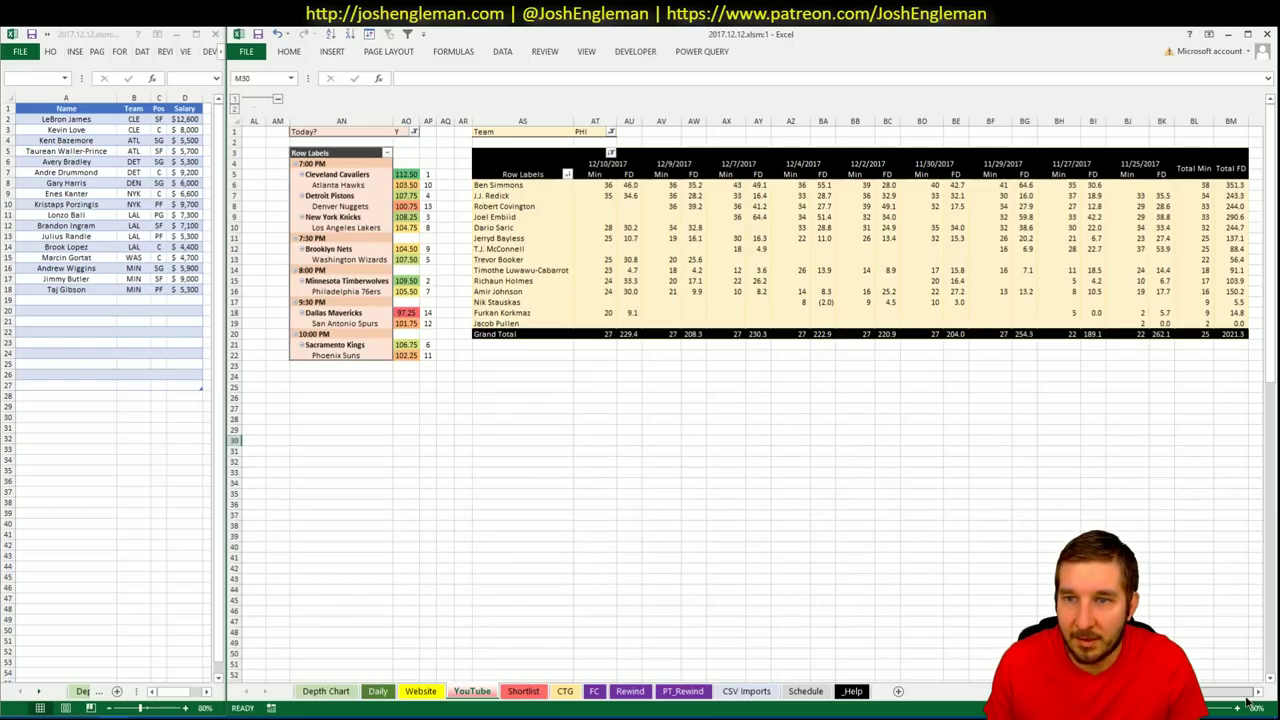
{"action": "scroll", "coordinate": [1248, 702], "scroll_direction": "left", "scroll_amount": 10}
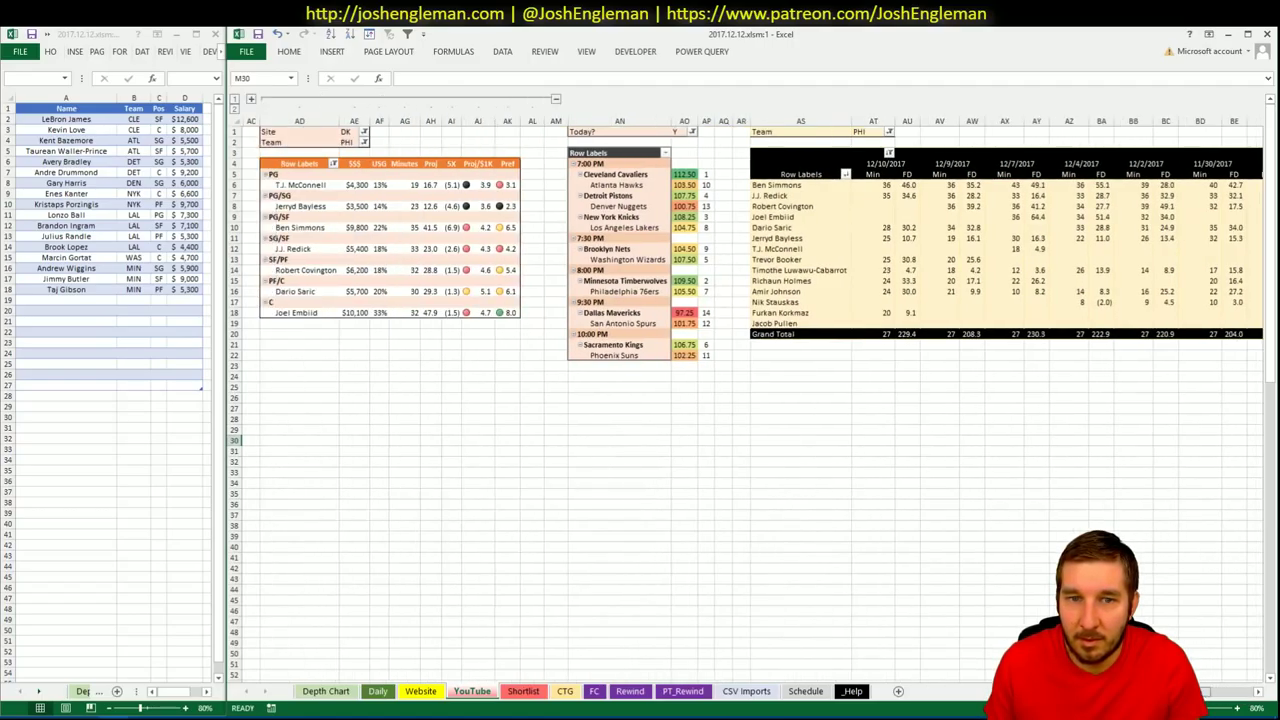
{"action": "scroll", "coordinate": [889, 580], "scroll_direction": "left", "scroll_amount": 1}
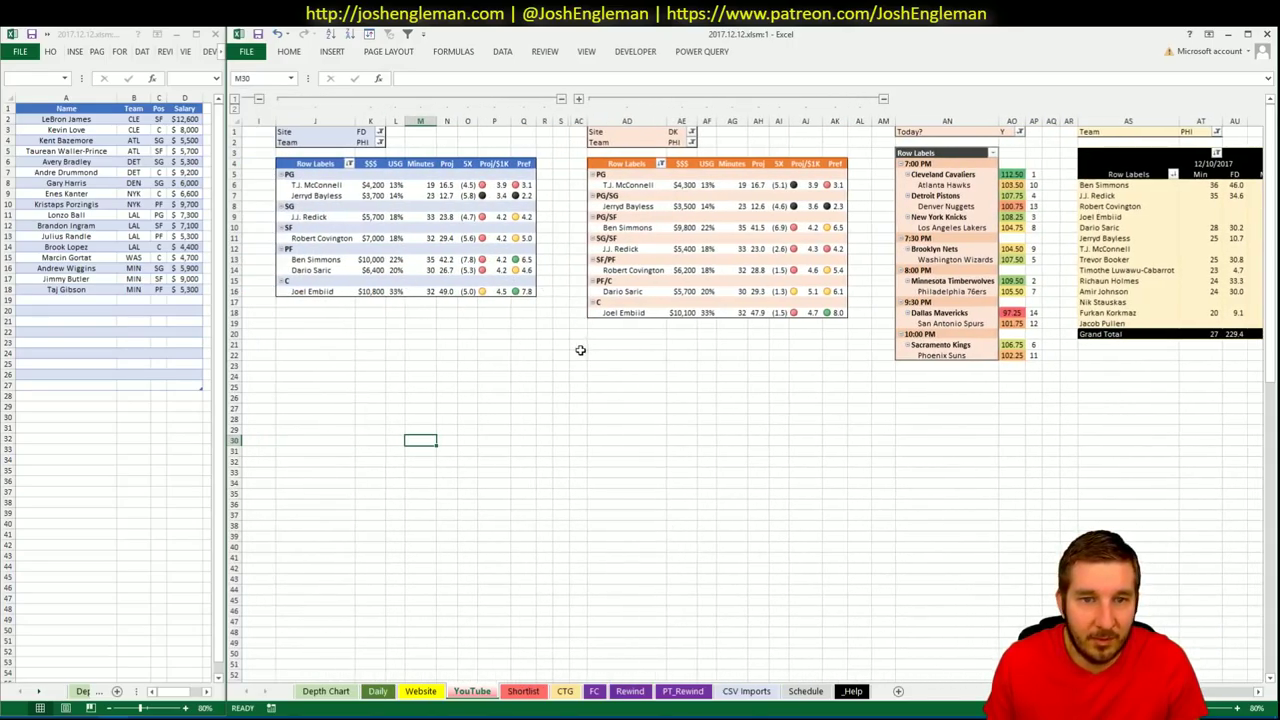
{"action": "key", "text": "alt+Tab"}
{"action": "key", "text": "alt+Tab"}
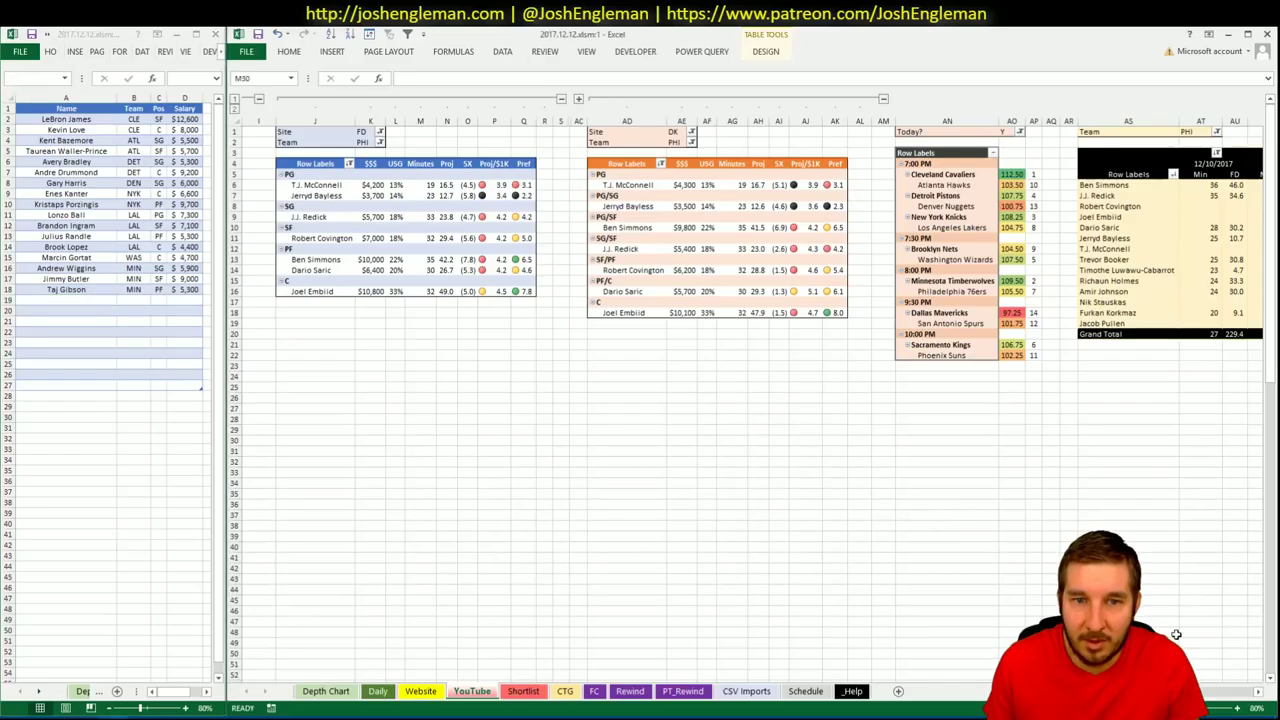
{"action": "scroll", "coordinate": [1208, 695], "scroll_direction": "right", "scroll_amount": 6}
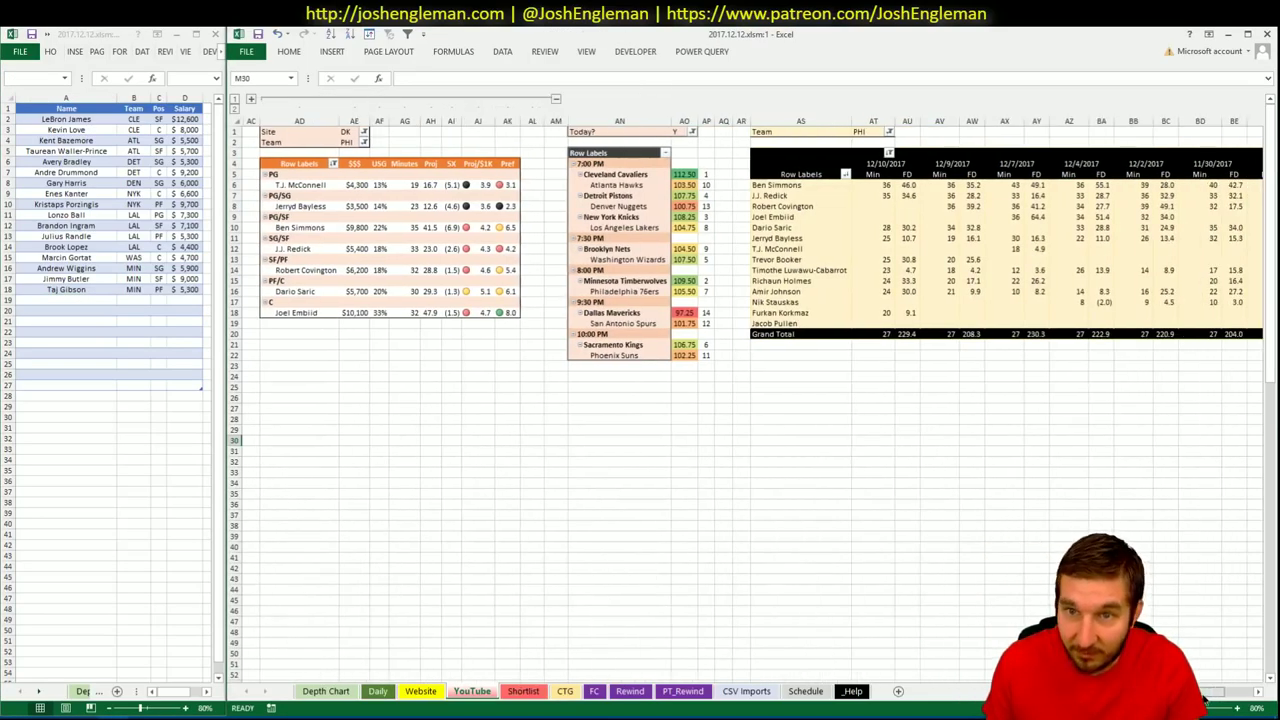
{"action": "left_click_drag", "start_coordinate": [1205, 697], "coordinate": [1230, 700]}
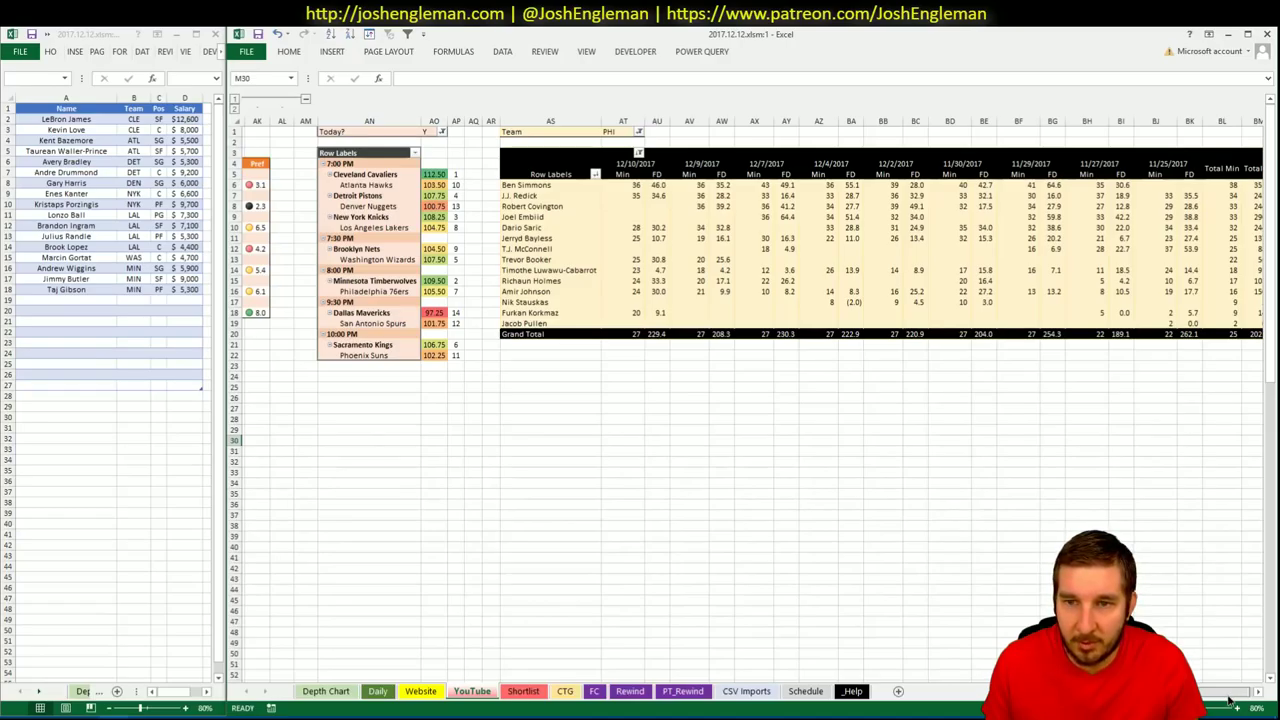
{"action": "scroll", "coordinate": [1230, 700], "scroll_direction": "left", "scroll_amount": 15}
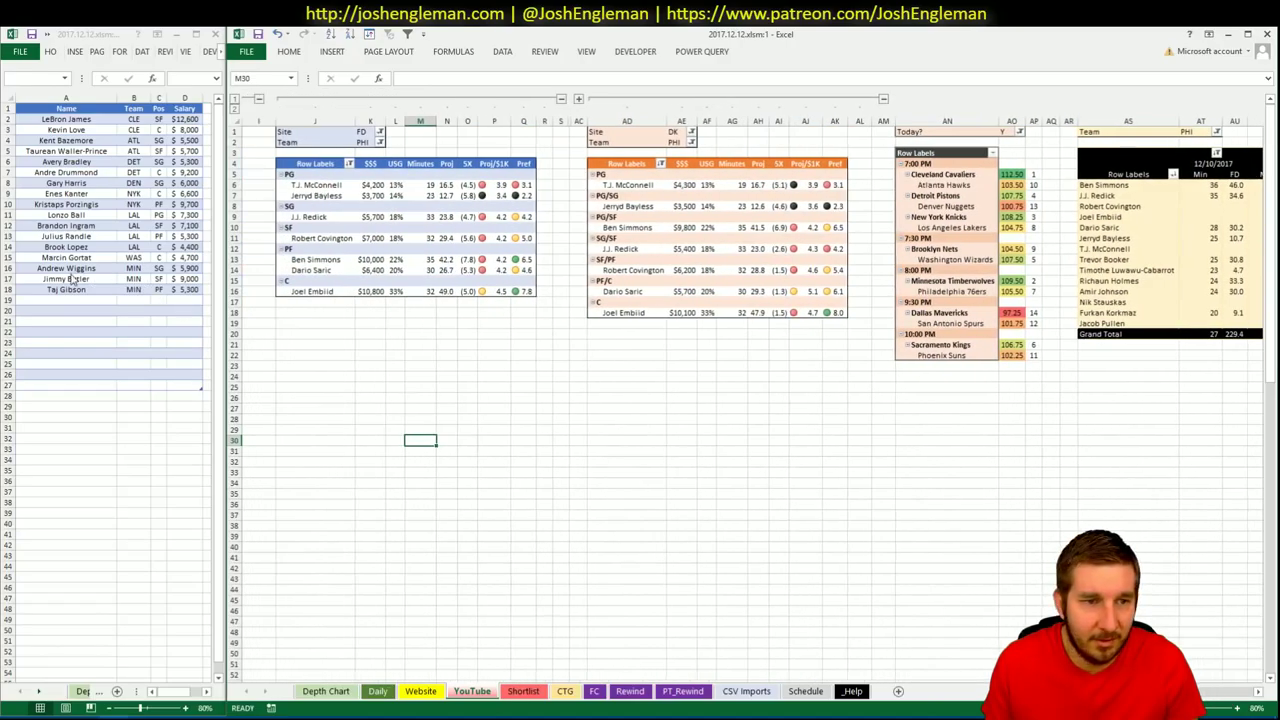
Add Joel Embiid to the player list below Taj Gibson
{"action": "left_click", "coordinate": [75, 300]}
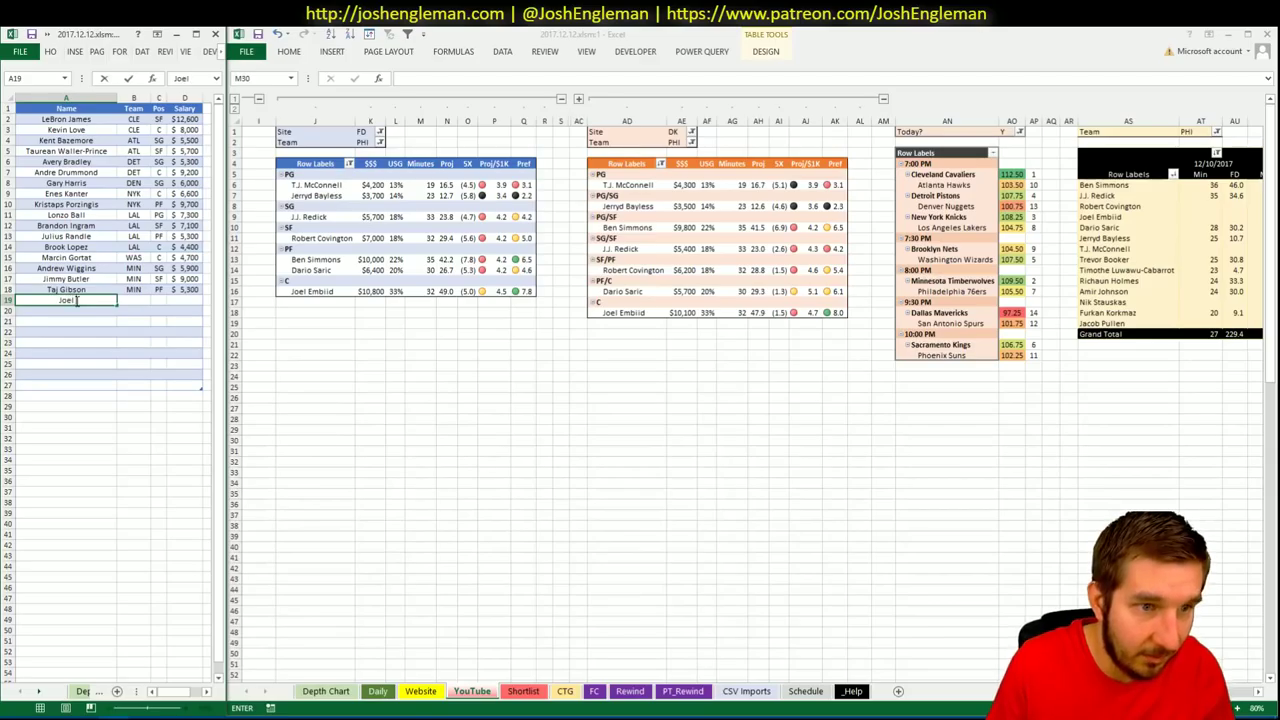
{"action": "type", "text": "Joel Embiid"}
{"action": "key", "text": "Return"}
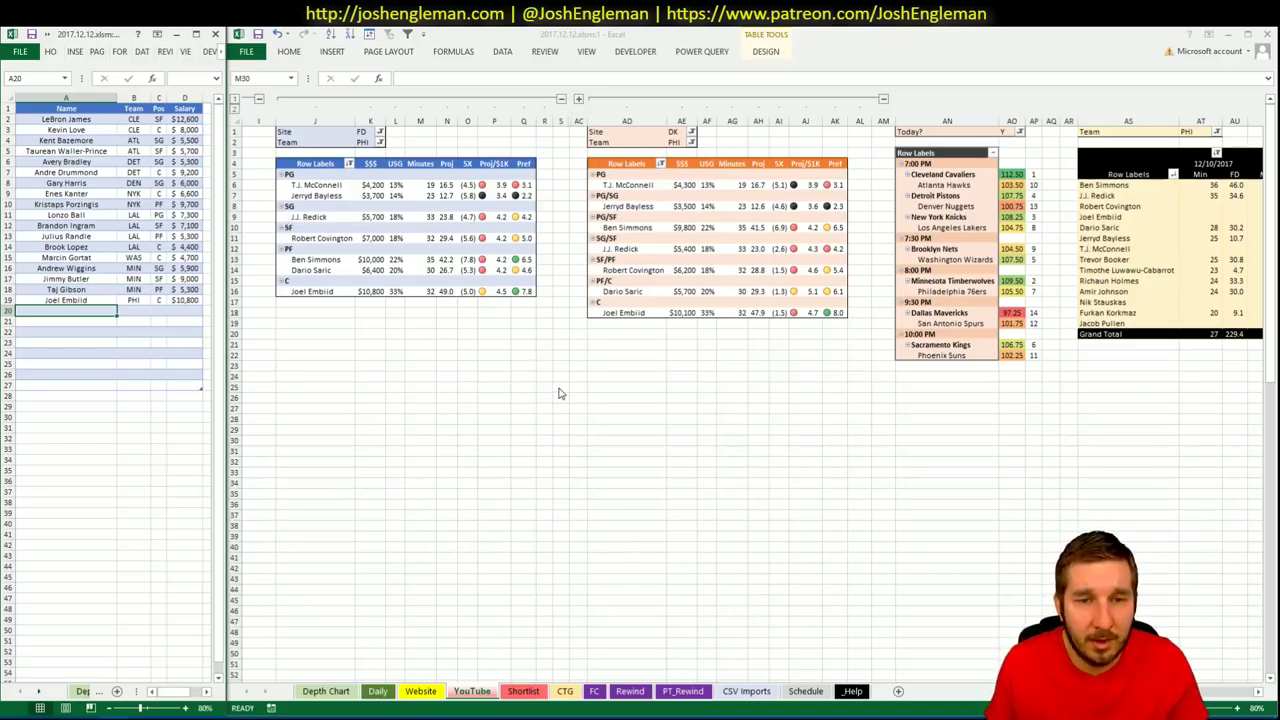
{"action": "left_click", "coordinate": [540, 381]}
{"action": "left_click", "coordinate": [373, 343]}
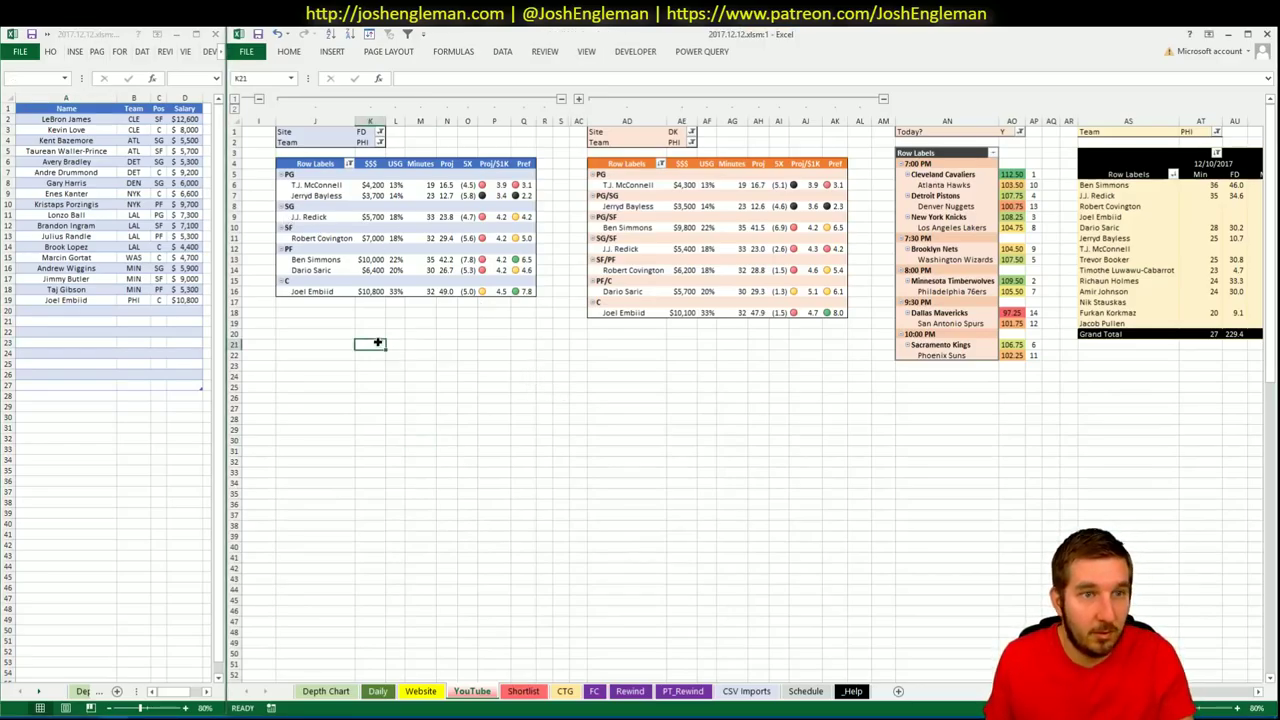
Compare the remaining 76ers' projections on both sites with their recent minutes and FD points
{"action": "left_click", "coordinate": [704, 366]}
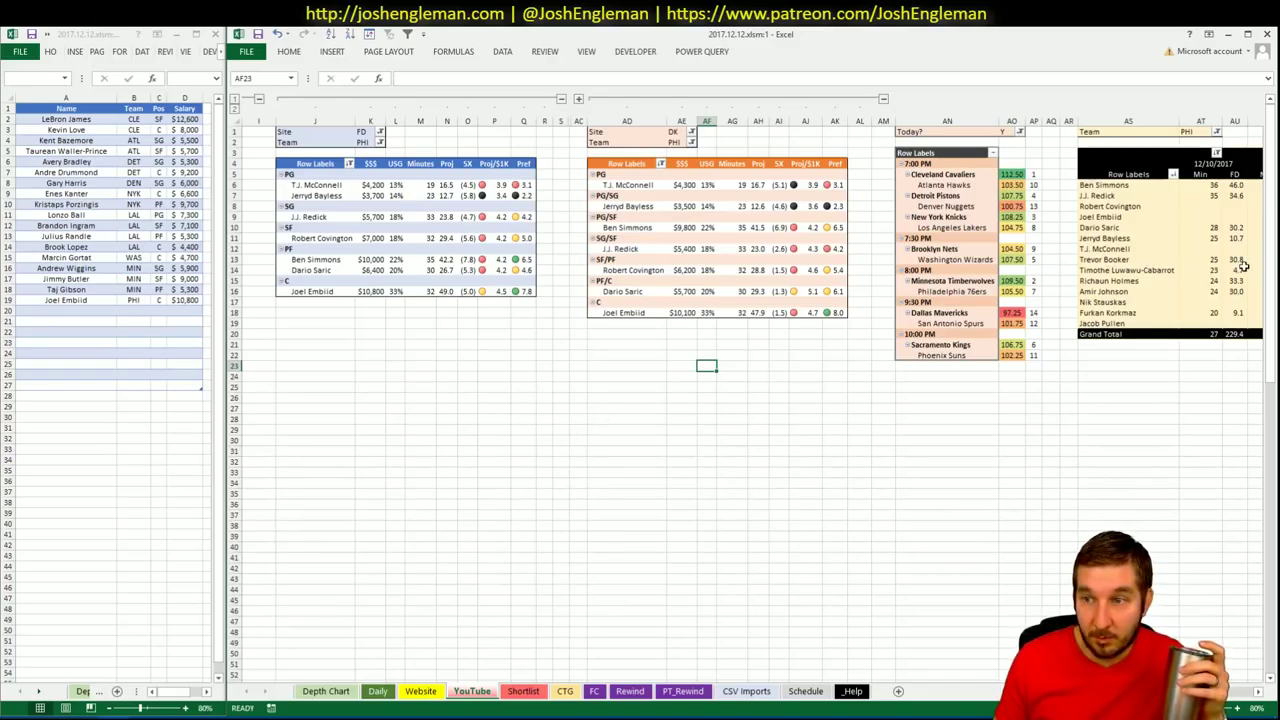
{"action": "scroll", "coordinate": [750, 390], "scroll_direction": "right", "scroll_amount": 3}
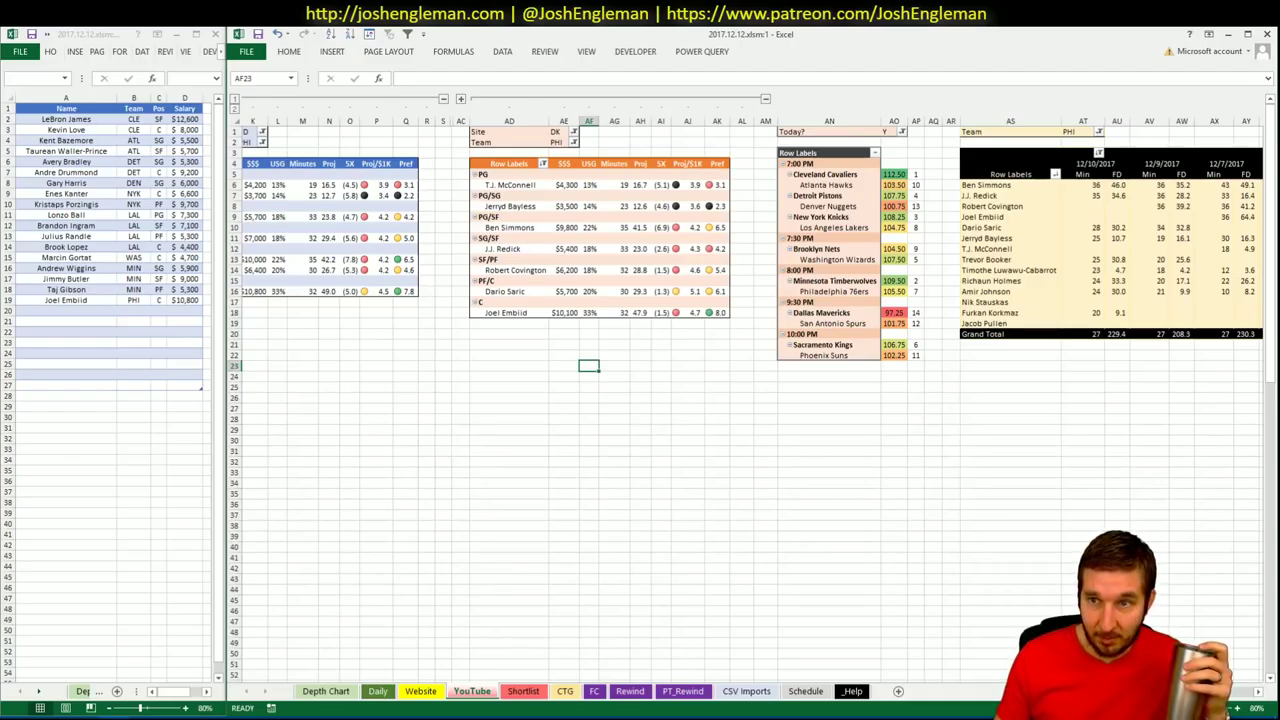
{"action": "scroll", "coordinate": [750, 390], "scroll_direction": "left", "scroll_amount": 1}
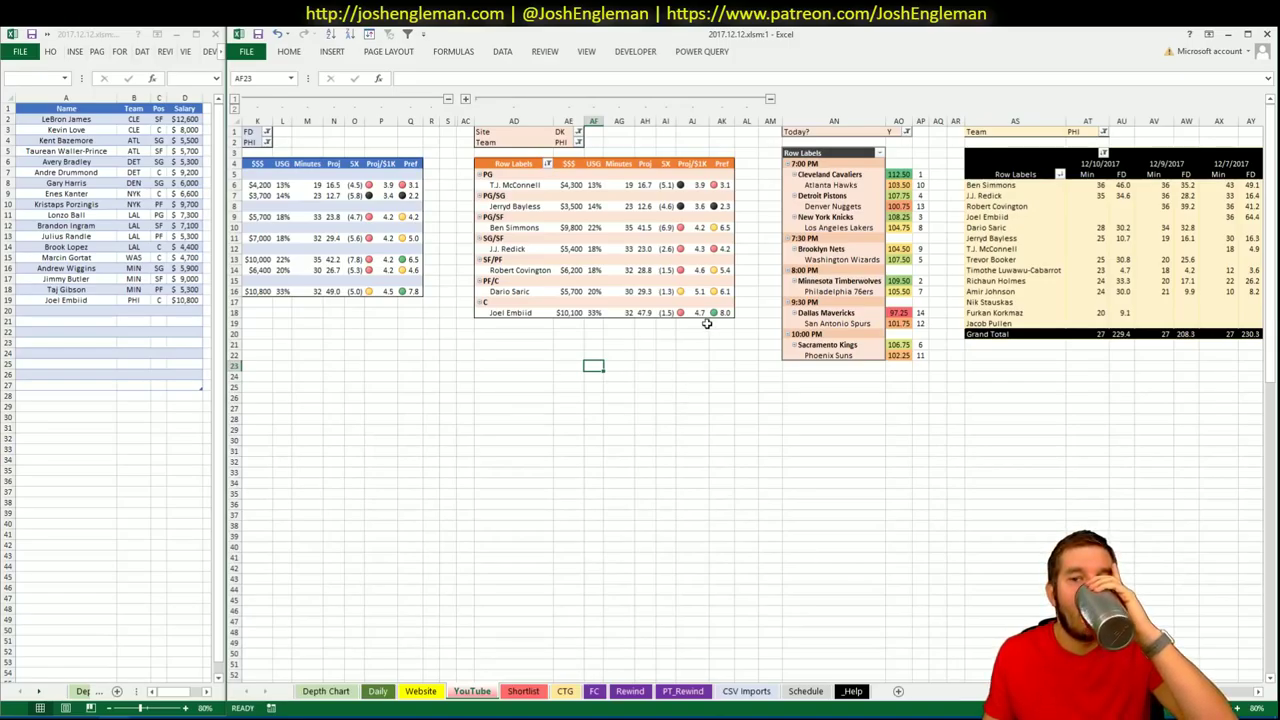
{"action": "scroll", "coordinate": [750, 400], "scroll_direction": "left", "scroll_amount": 3}
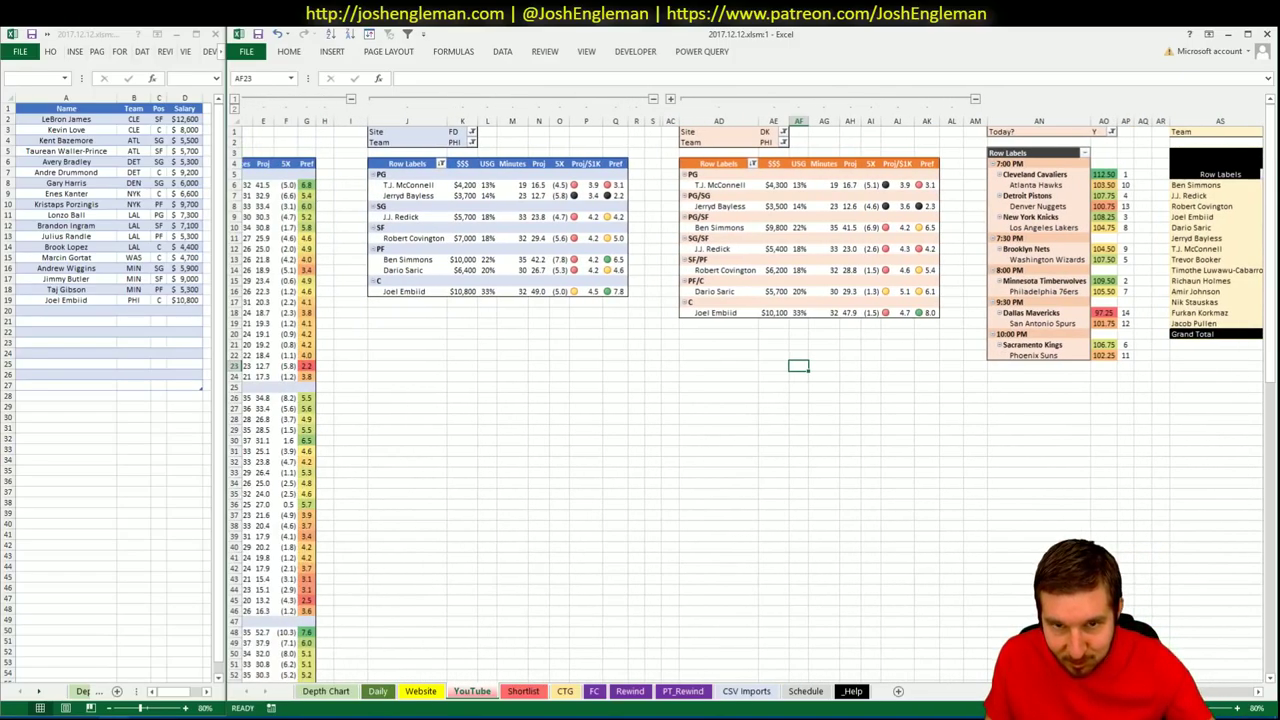
{"action": "scroll", "coordinate": [750, 400], "scroll_direction": "right", "scroll_amount": 3}
{"action": "scroll", "coordinate": [702, 464], "scroll_direction": "left", "scroll_amount": 2}
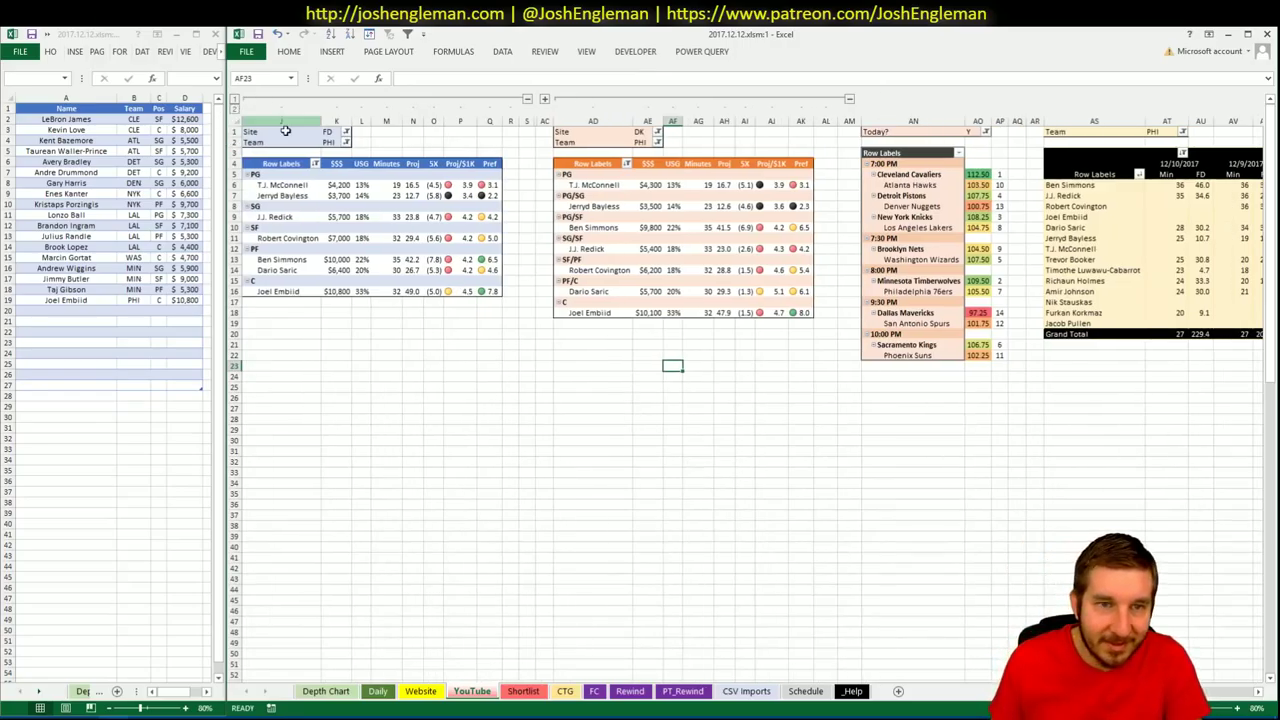
Set the team filter of the FD projections, DK projections and game log tables to DAL
{"action": "left_click", "coordinate": [330, 142]}
{"action": "type", "text": "DA"}
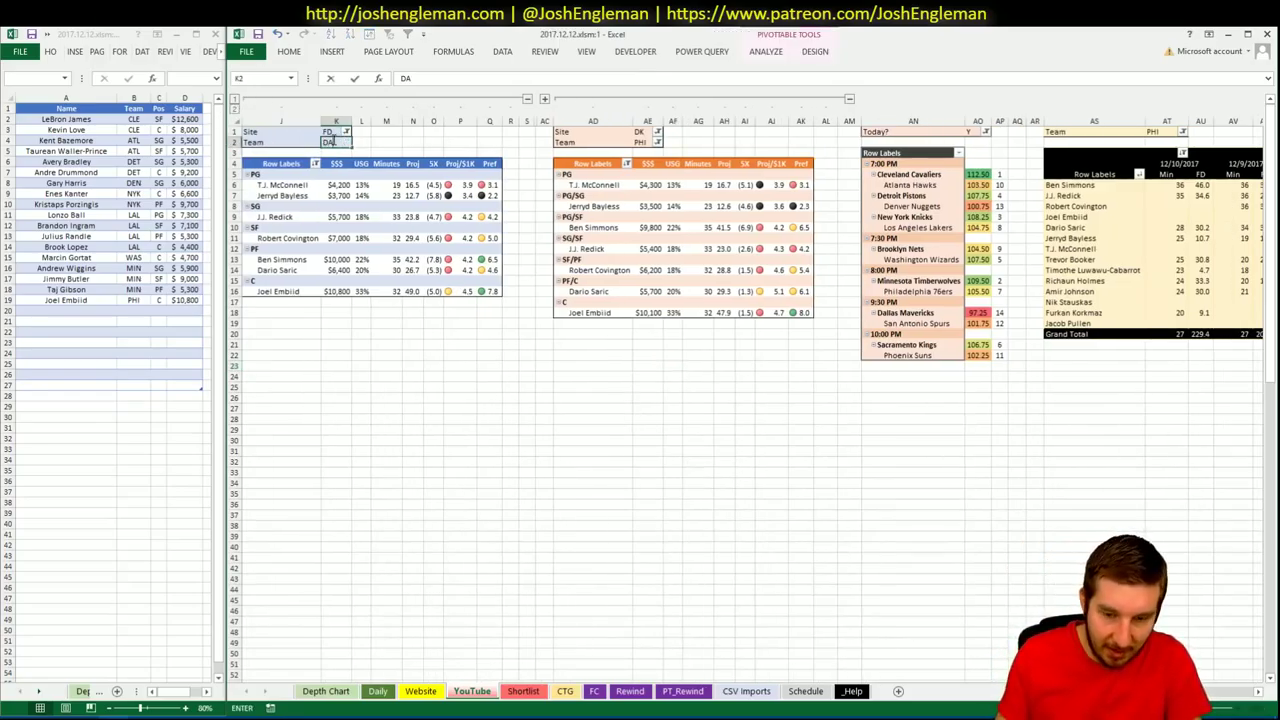
{"action": "type", "text": "L"}
{"action": "key", "text": "Tab"}
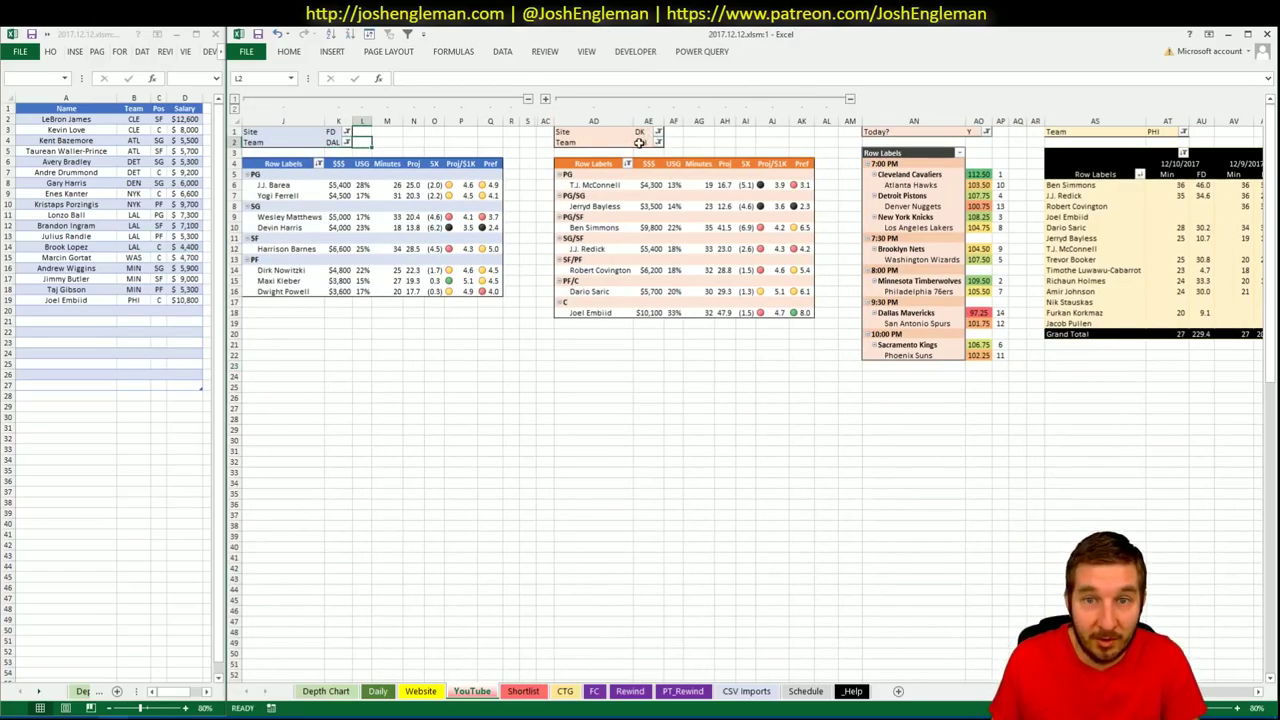
{"action": "left_click", "coordinate": [638, 143]}
{"action": "type", "text": "DAL"}
{"action": "key", "text": "Tab"}
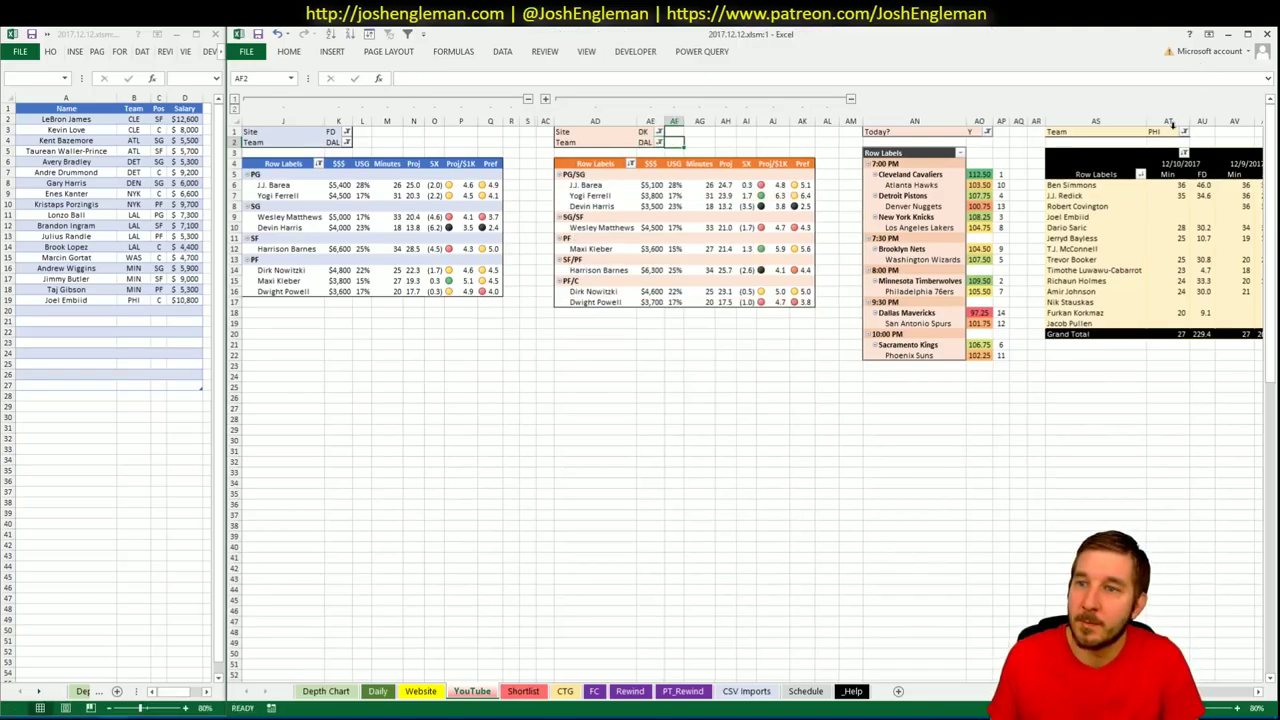
{"action": "left_click", "coordinate": [1168, 131]}
{"action": "type", "text": "DA"}
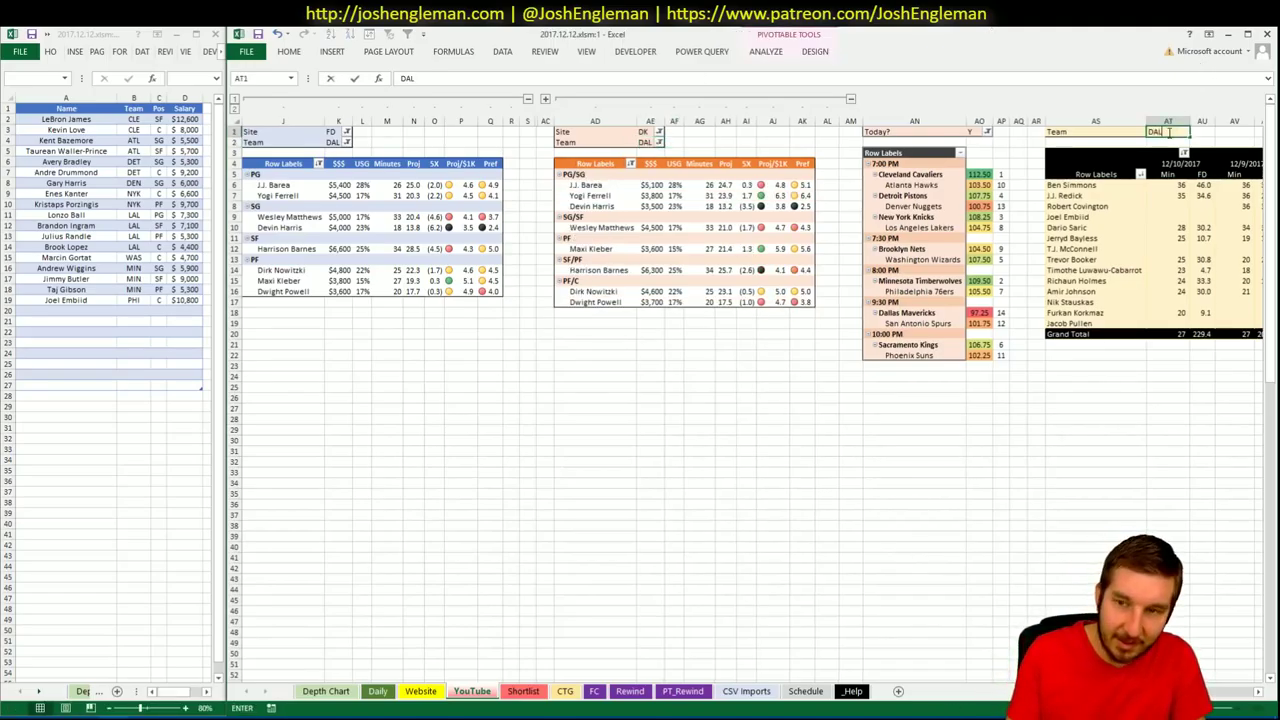
{"action": "type", "text": "L"}
{"action": "key", "text": "Return"}
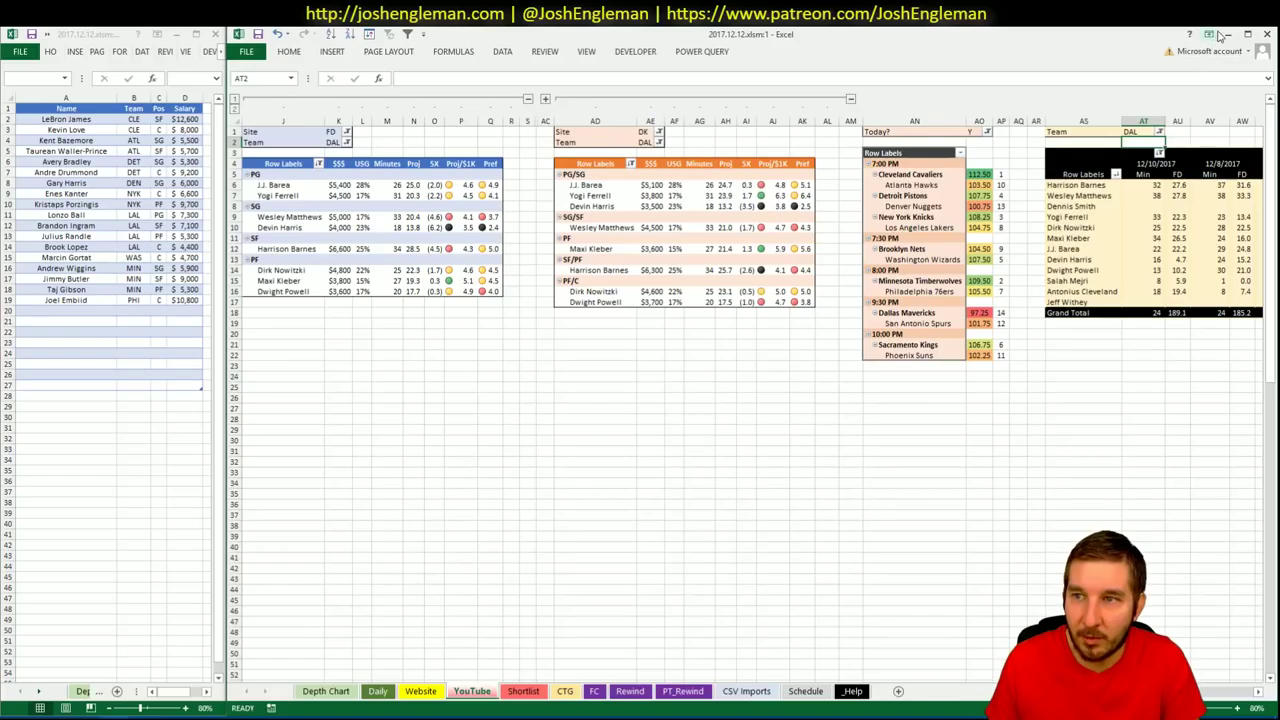
Check the December 12, 2017 NBA betting odds on the SBR page in the browser and return to the projections workbook
{"action": "left_click", "coordinate": [1226, 34]}
{"action": "key", "text": "ctrl+a"}
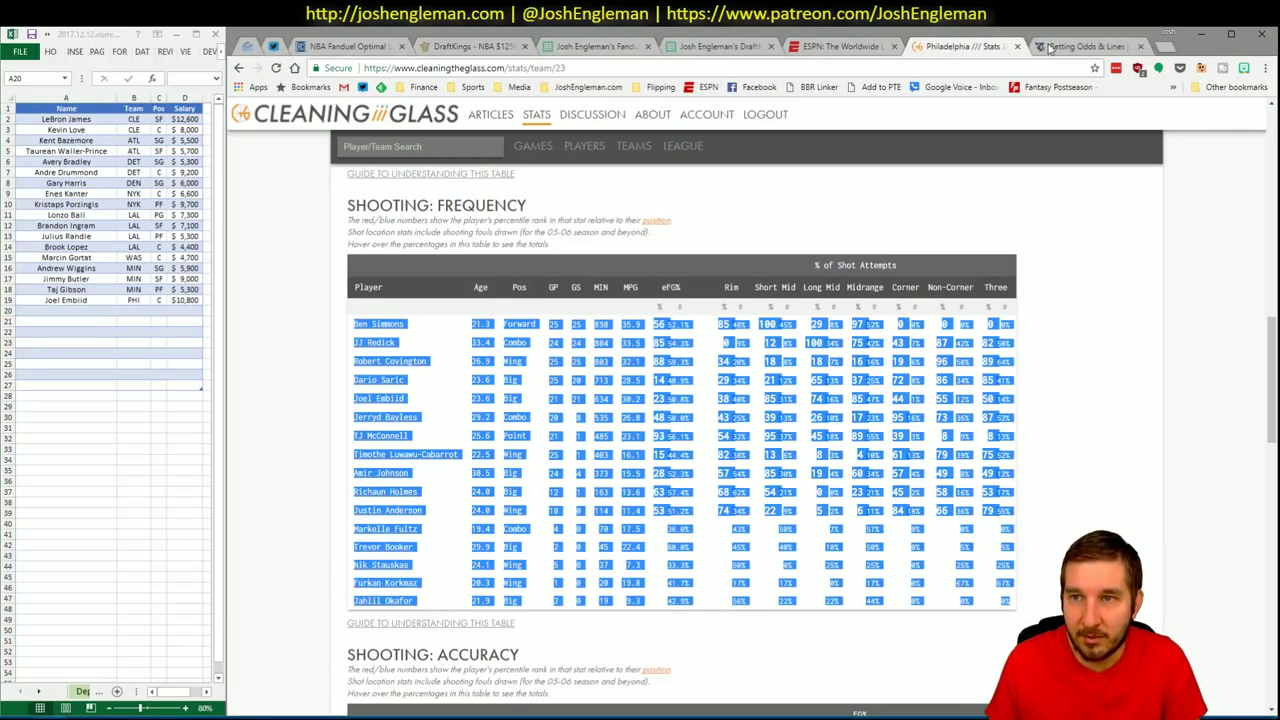
{"action": "key", "text": "ctrl+Tab"}
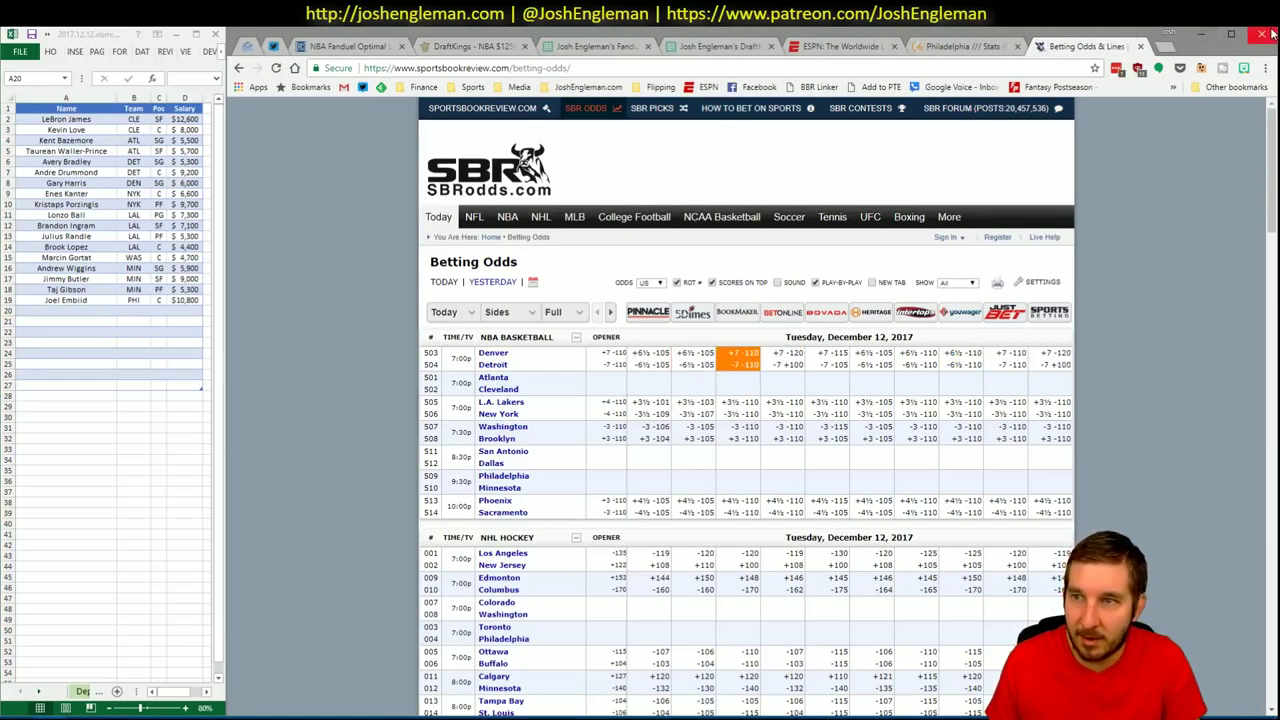
{"action": "left_click", "coordinate": [1201, 34]}
{"action": "key", "text": "alt+Tab"}
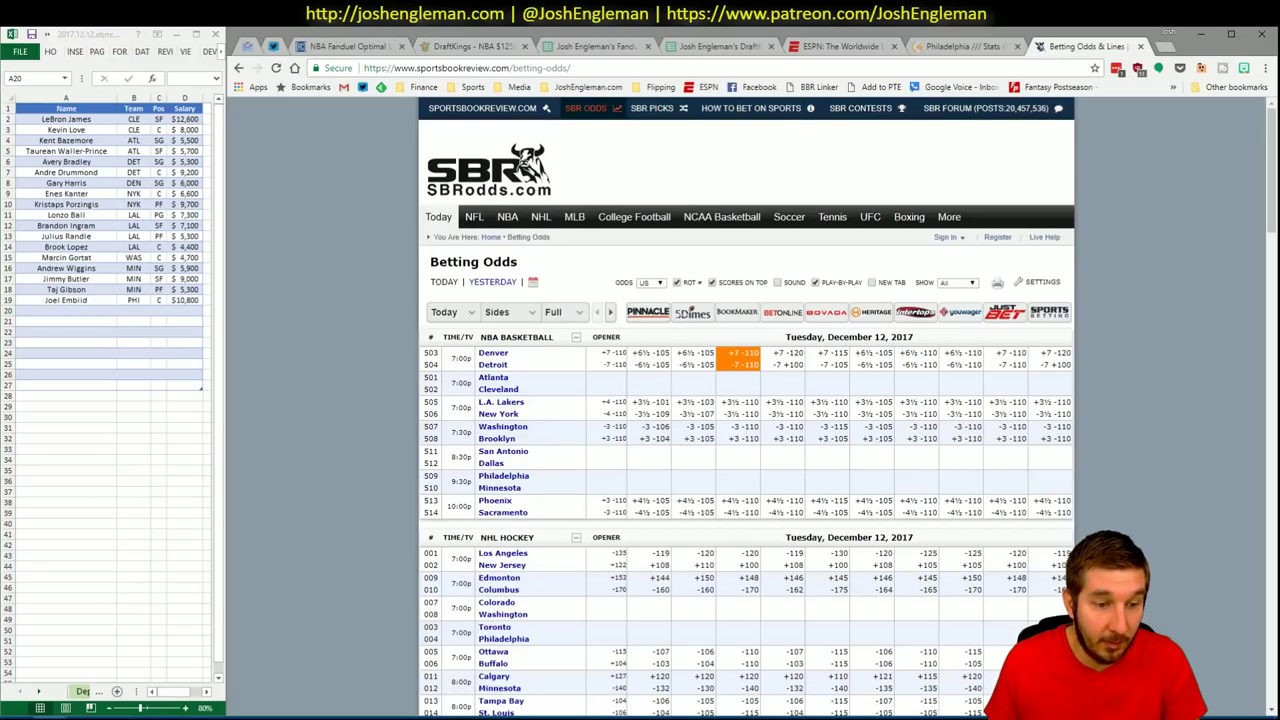
{"action": "left_click", "coordinate": [80, 660]}
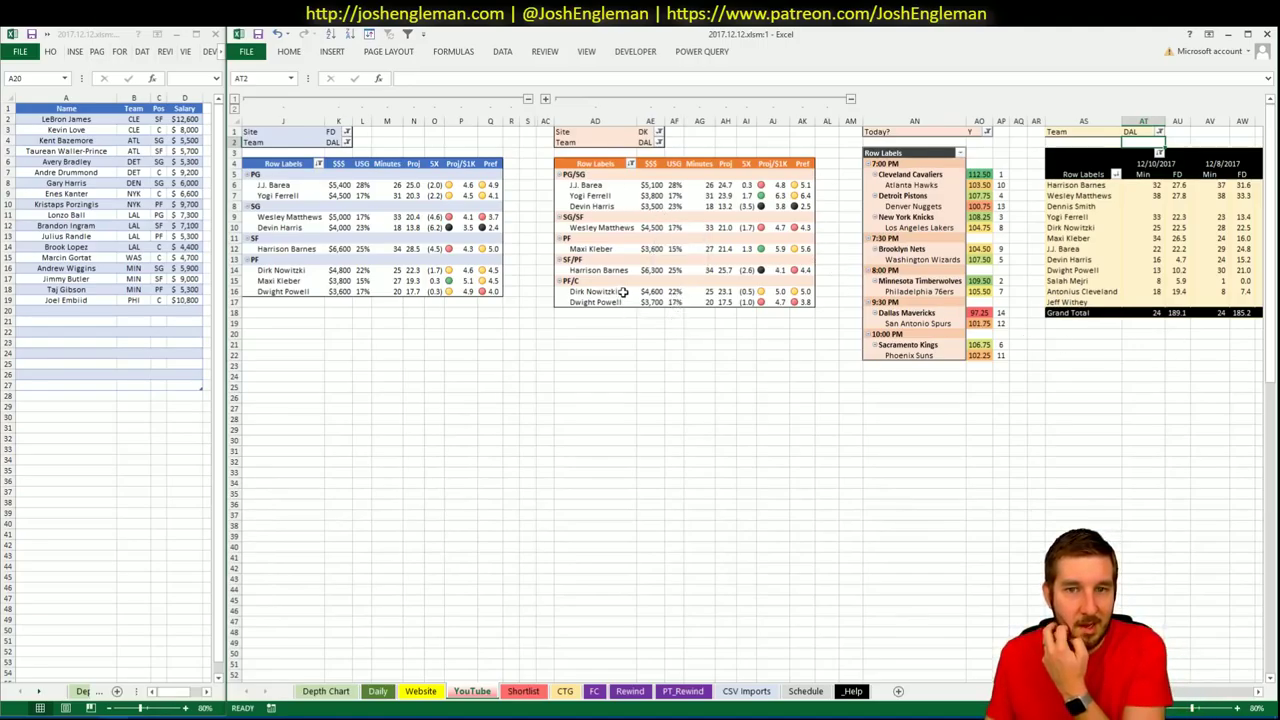
{"action": "left_click", "coordinate": [775, 248]}
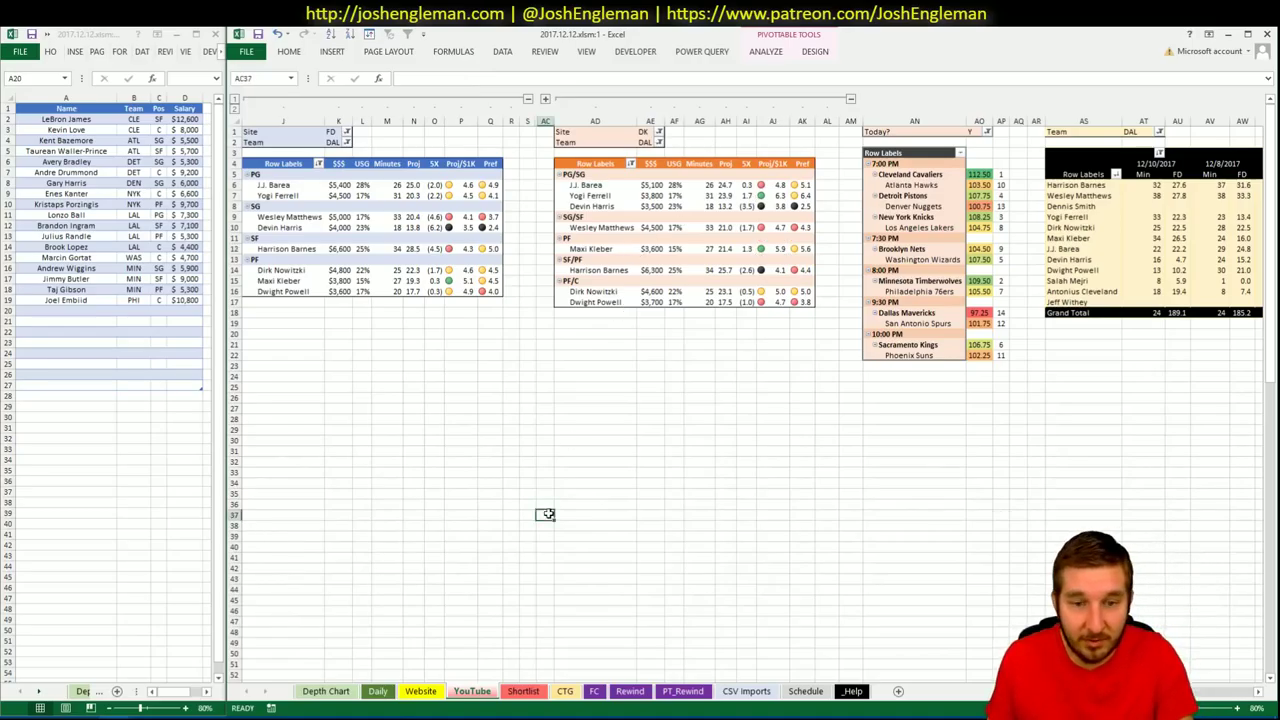
Switch to the browser and open the Dallas Mavericks' stats page on Cleaning the Glass
{"action": "key", "text": "alt+Tab"}
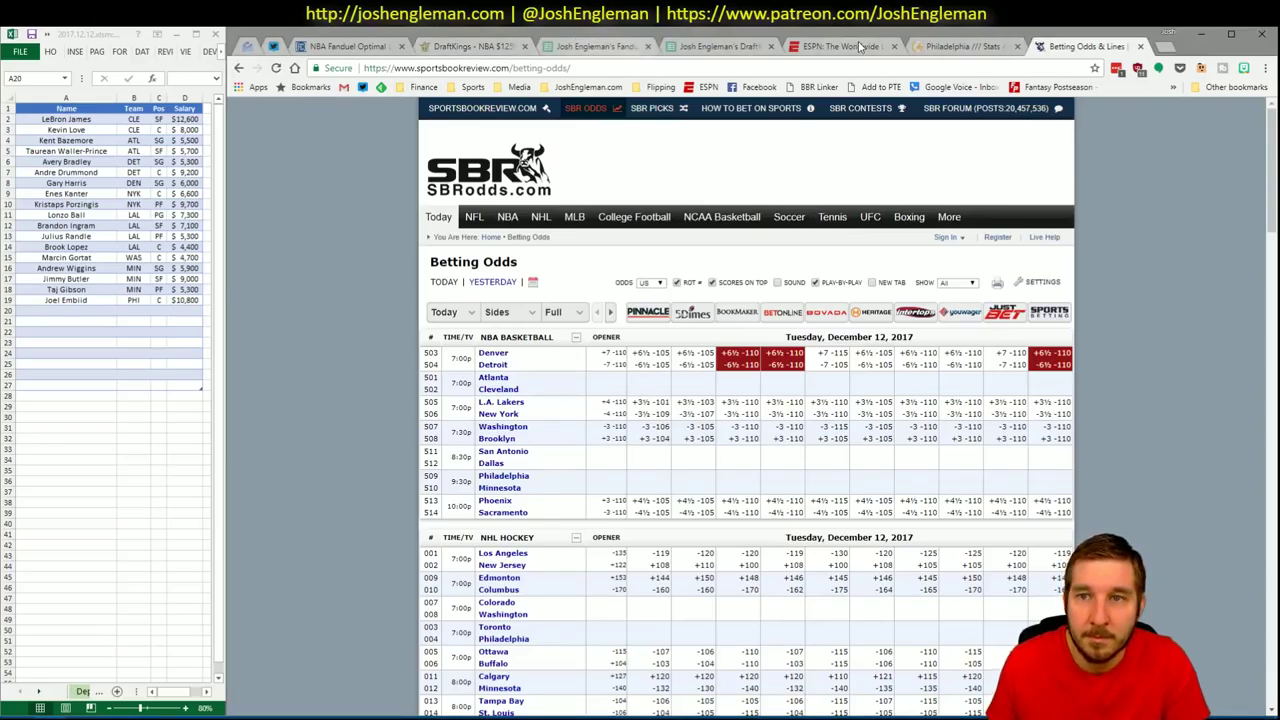
{"action": "left_click", "coordinate": [950, 46]}
{"action": "left_click", "coordinate": [436, 138]}
{"action": "type", "text": "dallas"}
{"action": "key", "text": "Return"}
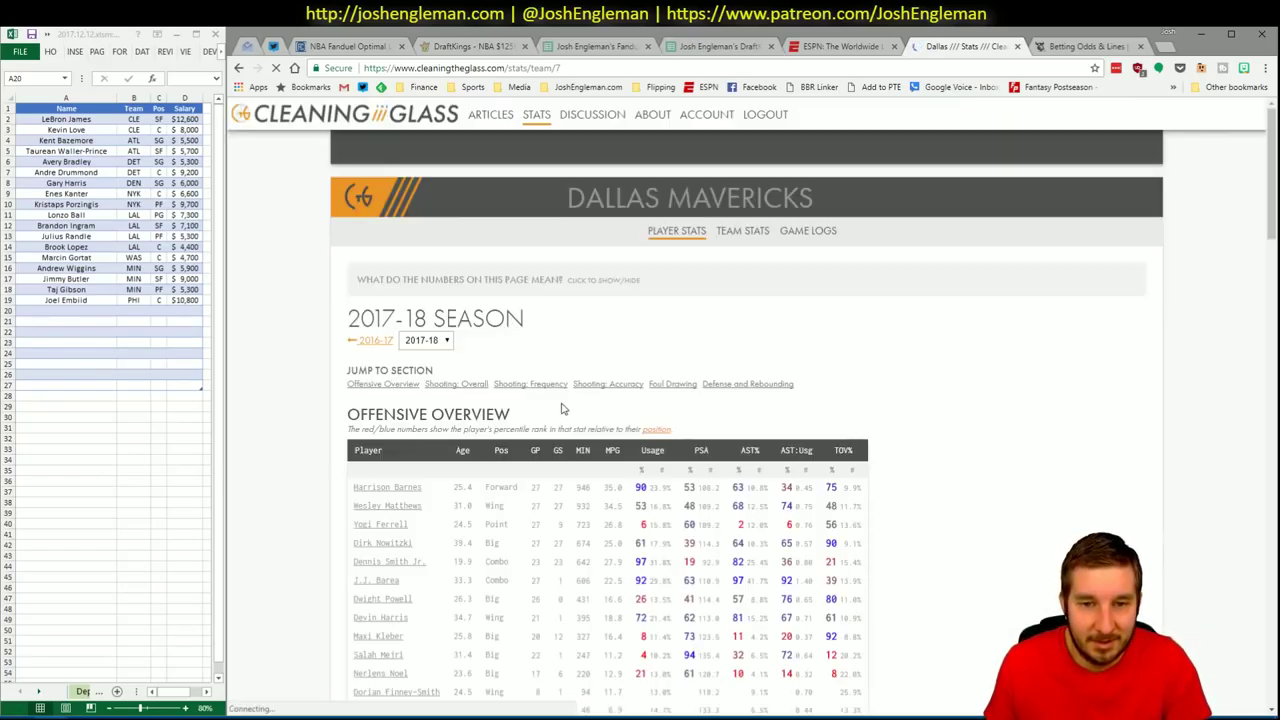
Copy the Mavericks' Shooting: Frequency player rows into the workbook's CTG sheet and set the opponent to SAS
{"action": "scroll", "coordinate": [905, 543], "scroll_direction": "down", "scroll_amount": 5}
{"action": "scroll", "coordinate": [905, 543], "scroll_direction": "down", "scroll_amount": 1}
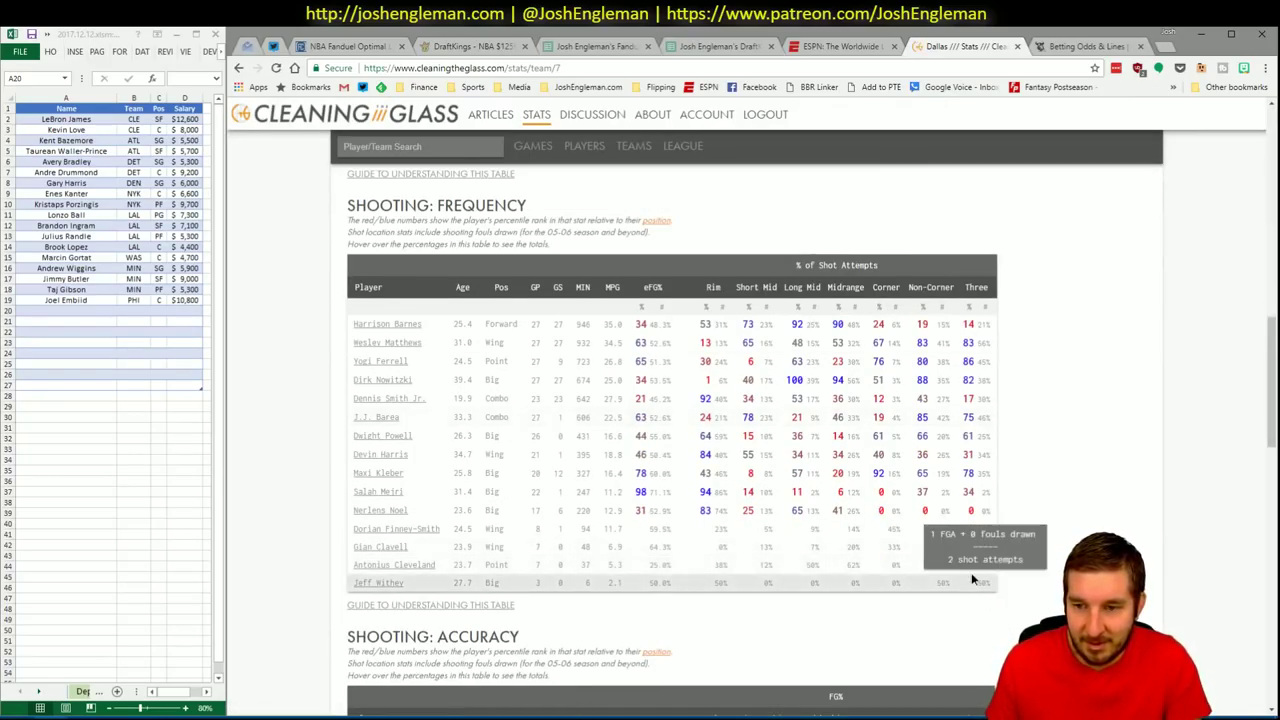
{"action": "left_click_drag", "start_coordinate": [975, 578], "coordinate": [367, 326]}
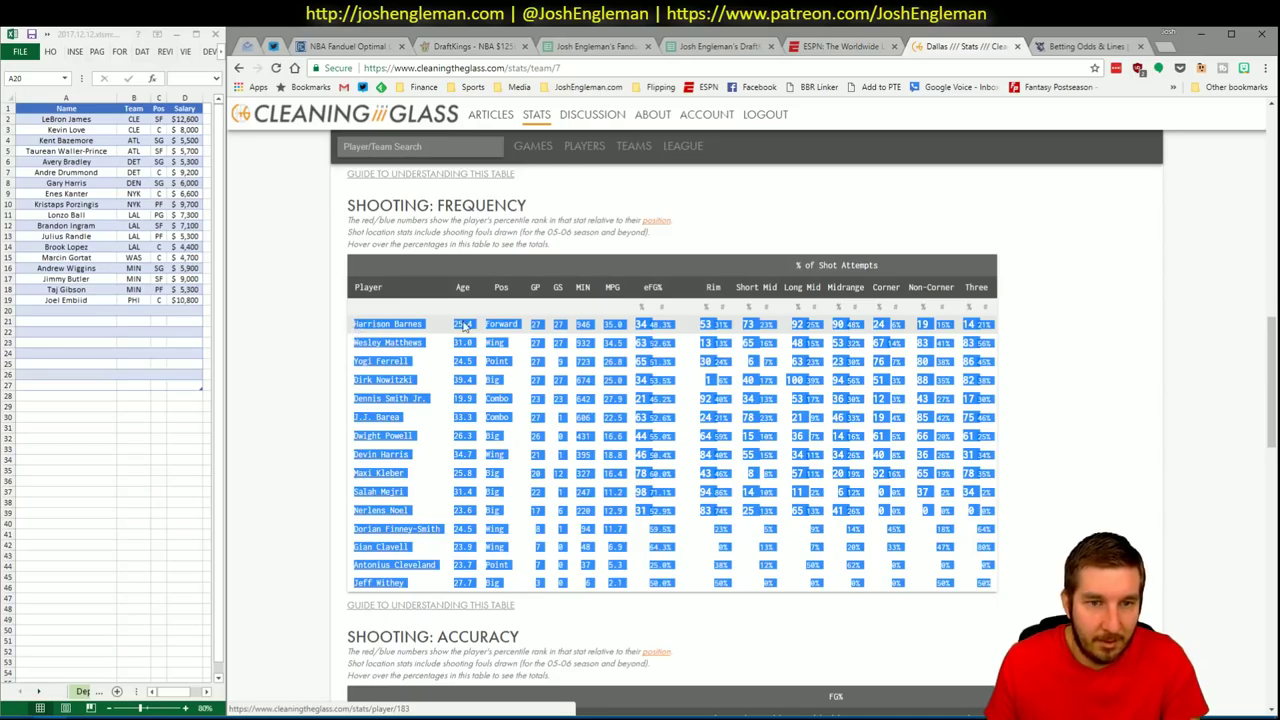
{"action": "key", "text": "alt+Tab"}
{"action": "left_click", "coordinate": [565, 691]}
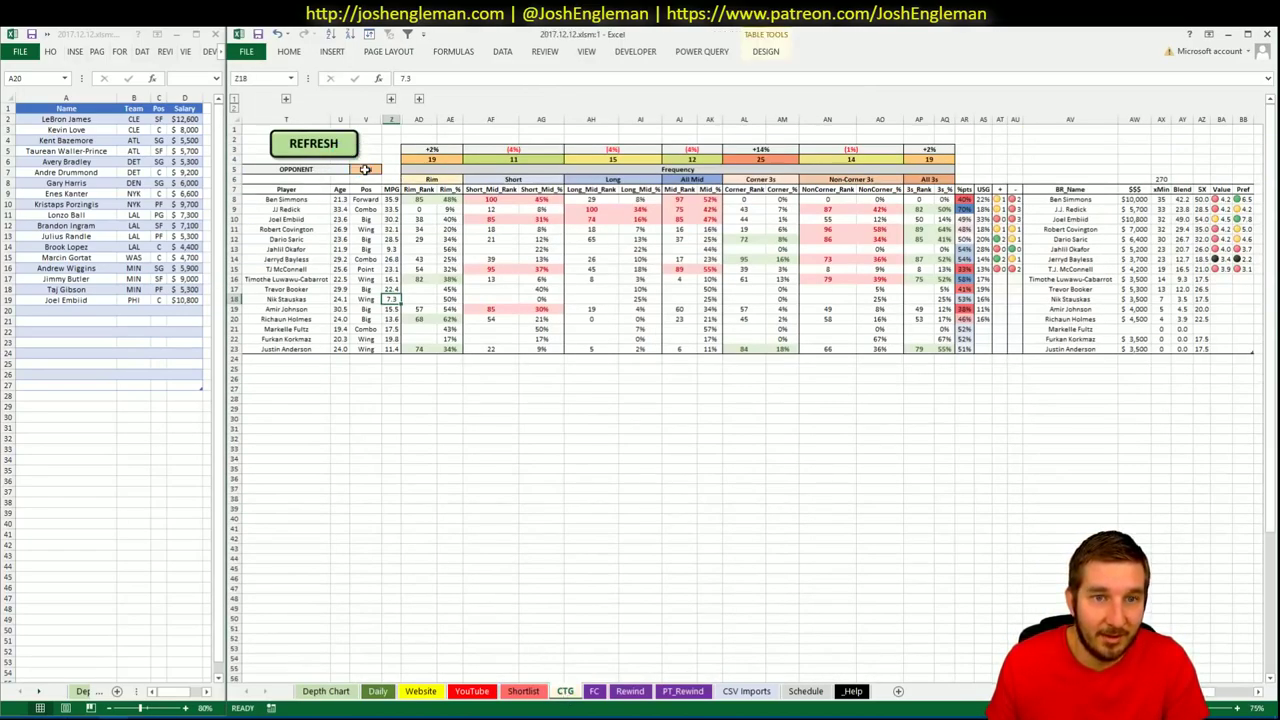
{"action": "left_click", "coordinate": [628, 409]}
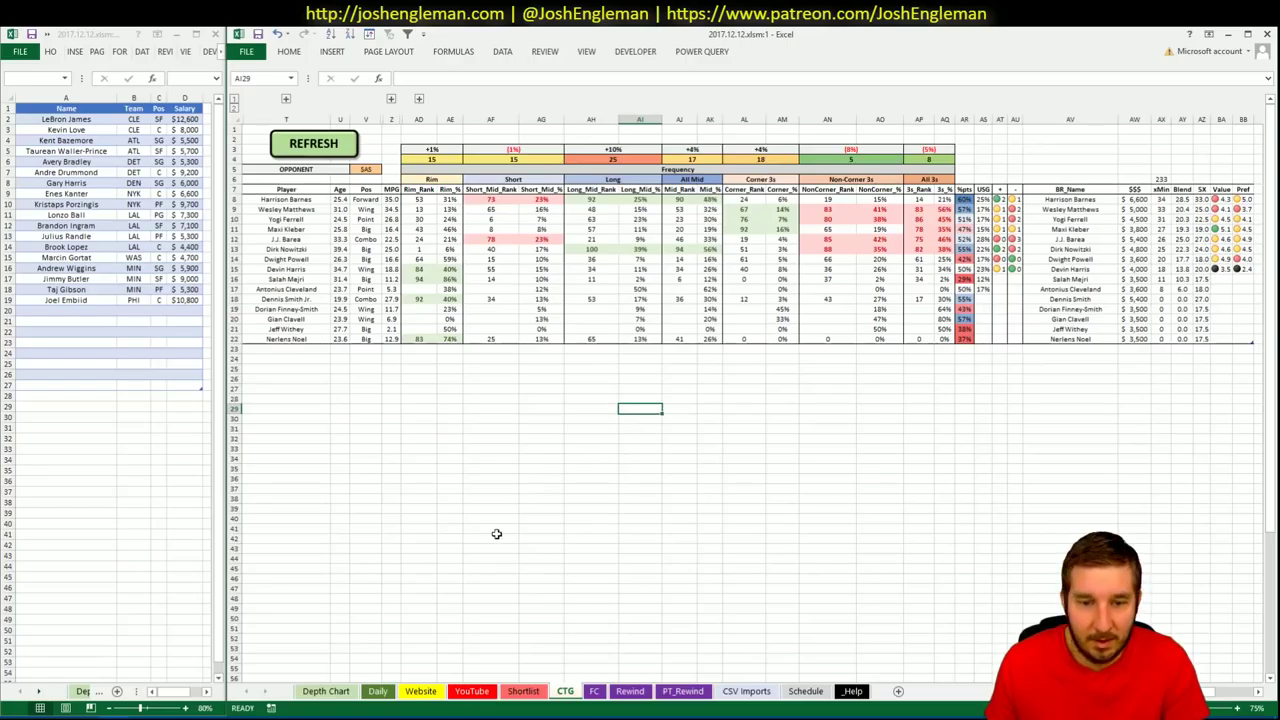
Review the Mavericks' projections and game log on the YouTube sheet and add J.J. Barea to the player list below Joel Embiid
{"action": "left_click", "coordinate": [472, 691]}
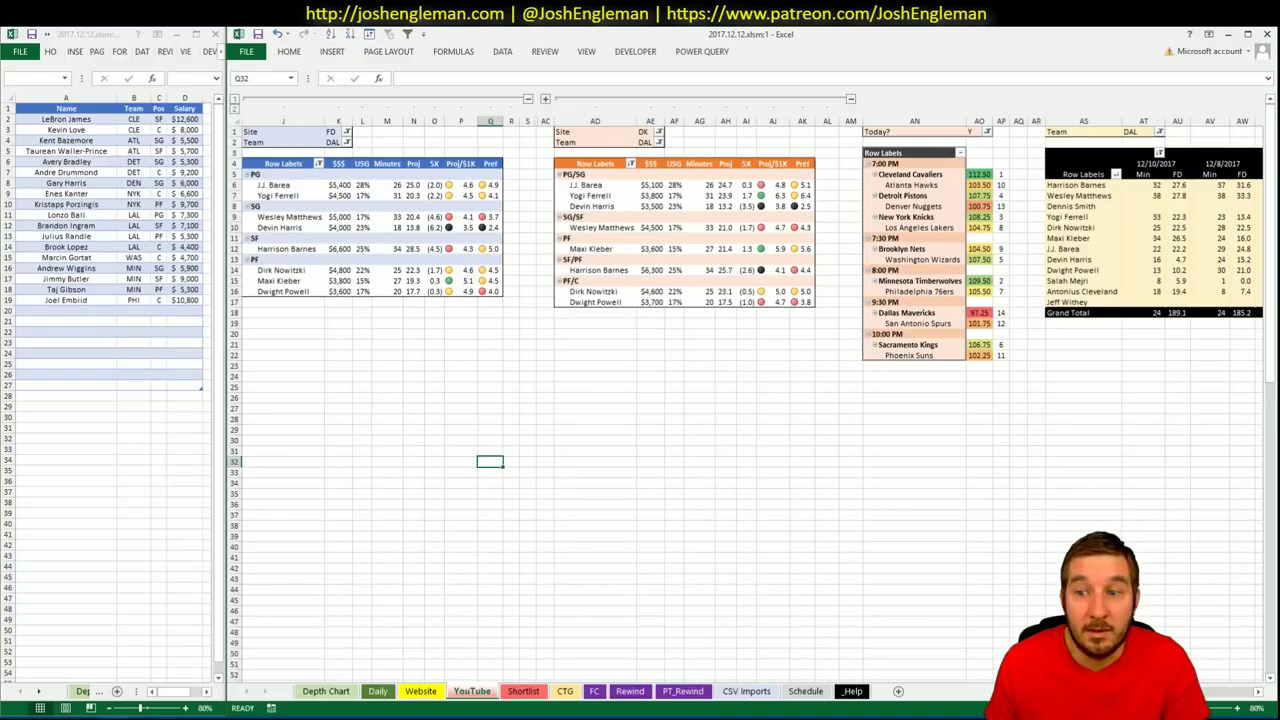
{"action": "scroll", "coordinate": [1218, 705], "scroll_direction": "right", "scroll_amount": 6}
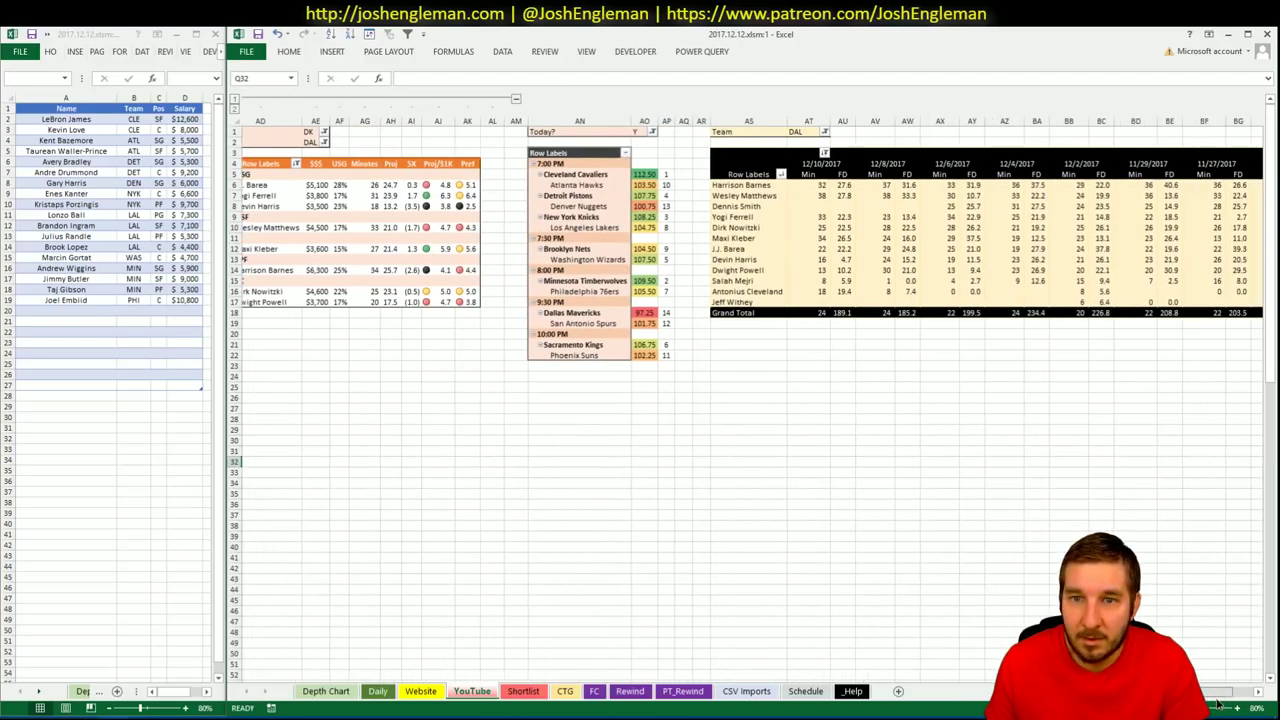
{"action": "scroll", "coordinate": [1218, 705], "scroll_direction": "right", "scroll_amount": 1}
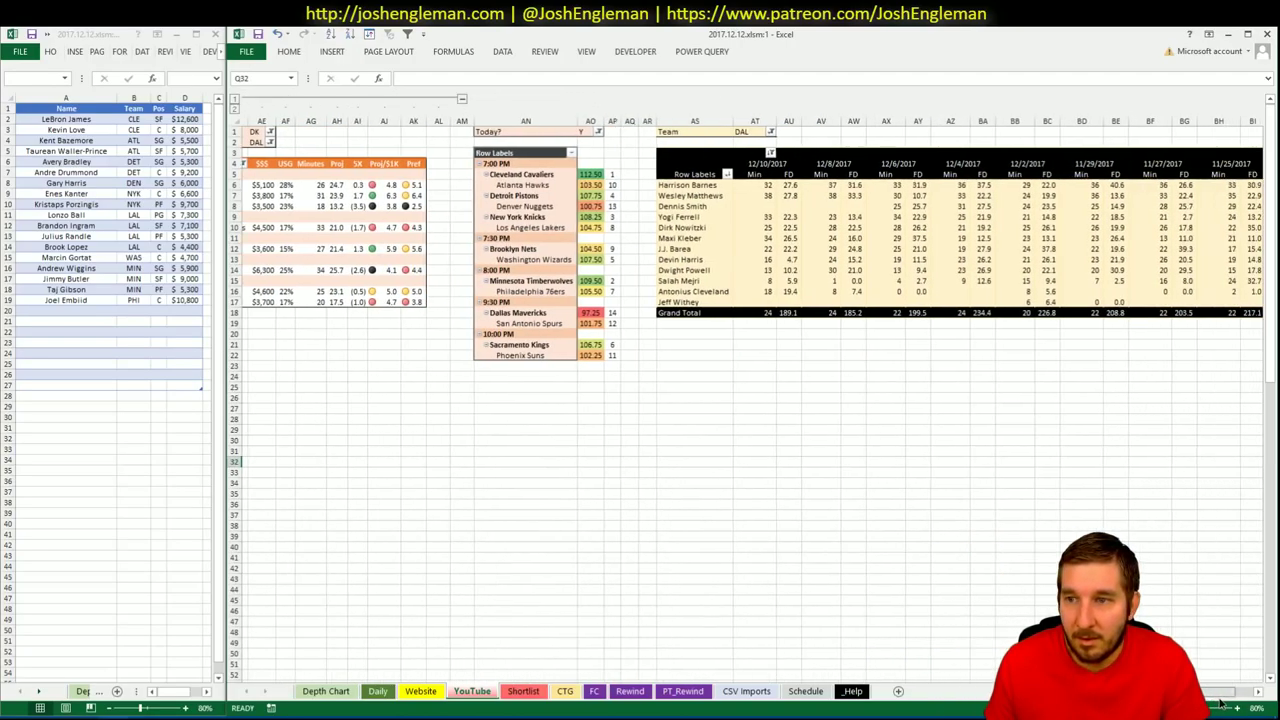
{"action": "scroll", "coordinate": [1218, 705], "scroll_direction": "left", "scroll_amount": 7}
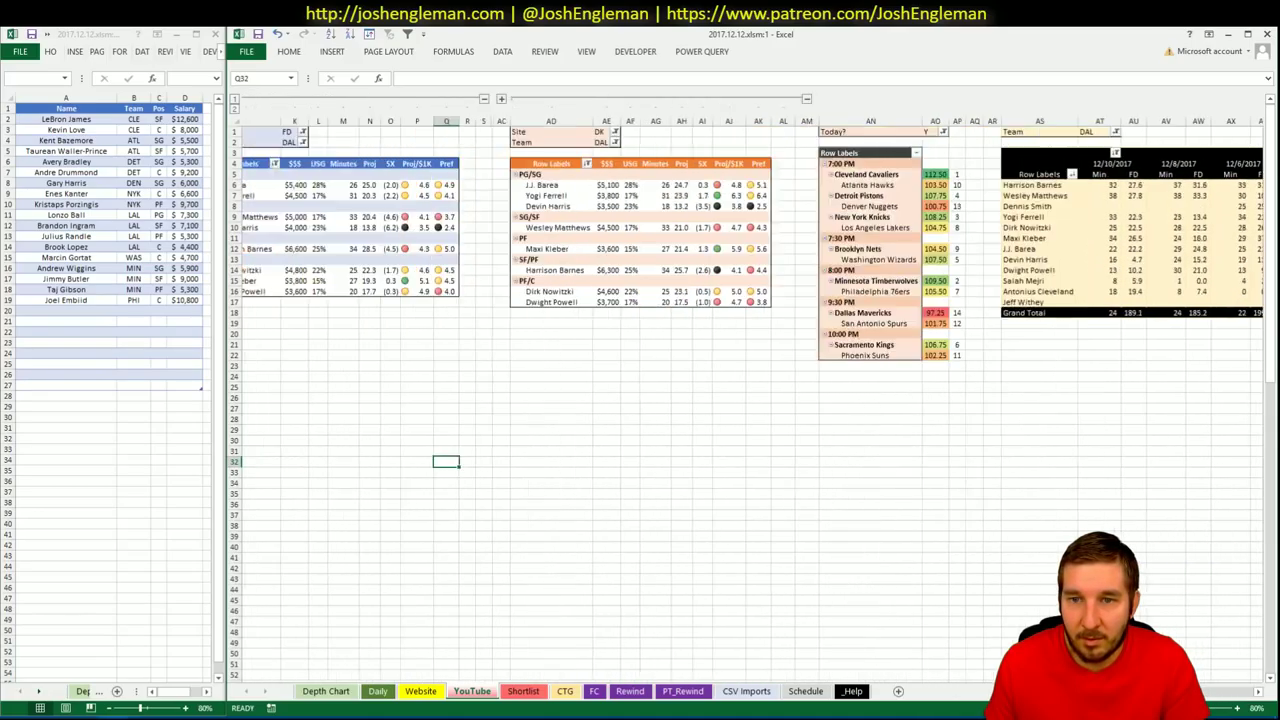
{"action": "scroll", "coordinate": [977, 571], "scroll_direction": "right", "scroll_amount": 1}
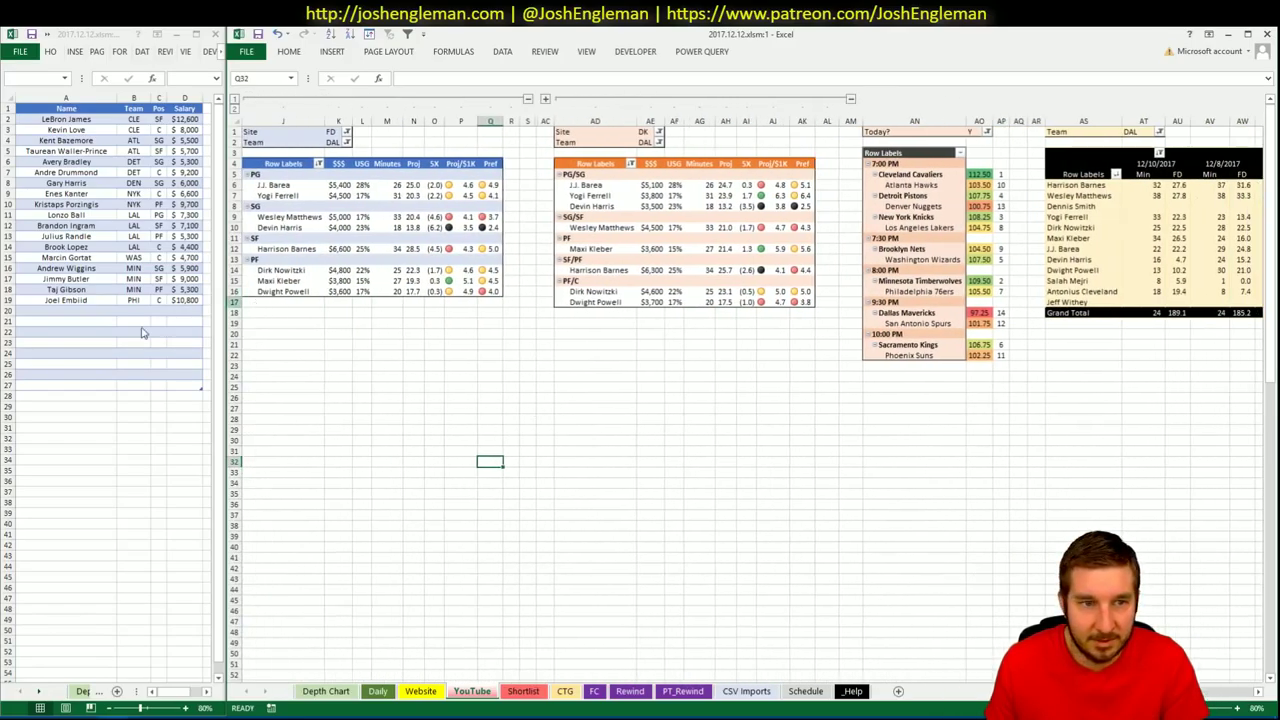
{"action": "left_click", "coordinate": [89, 308]}
{"action": "type", "text": "J.J"}
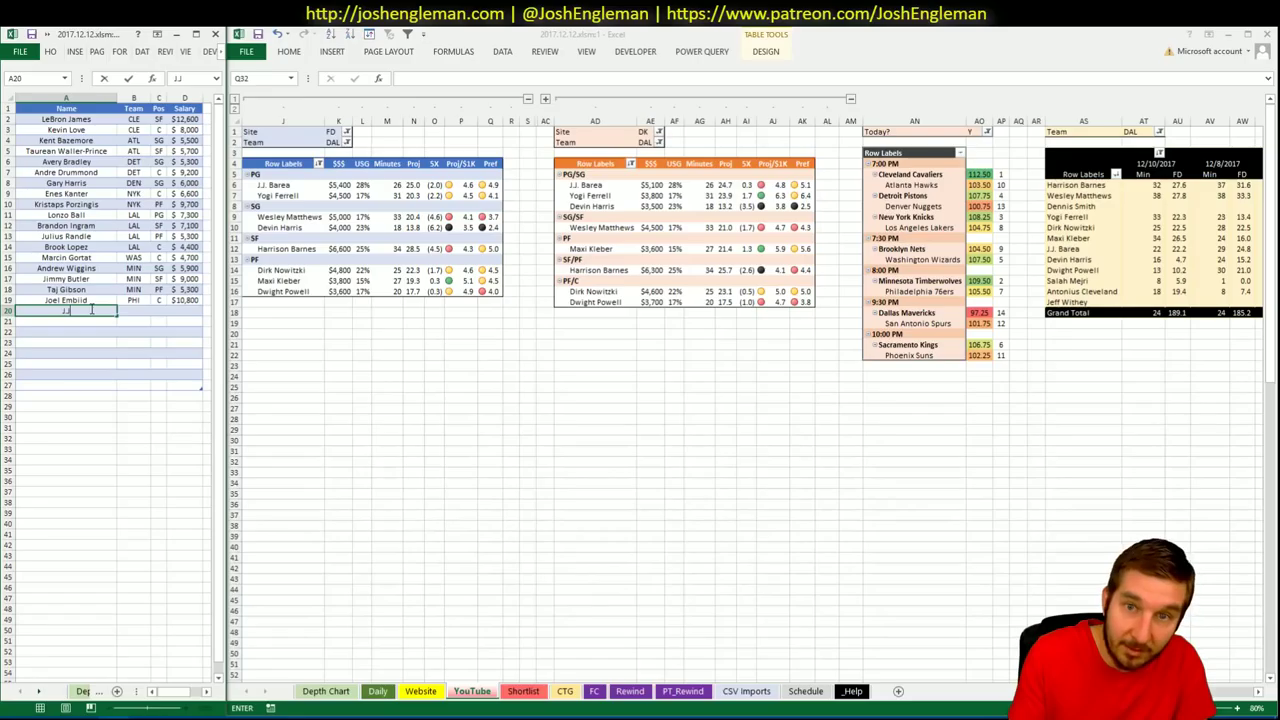
{"action": "type", "text": ". Barea"}
{"action": "key", "text": "Return"}
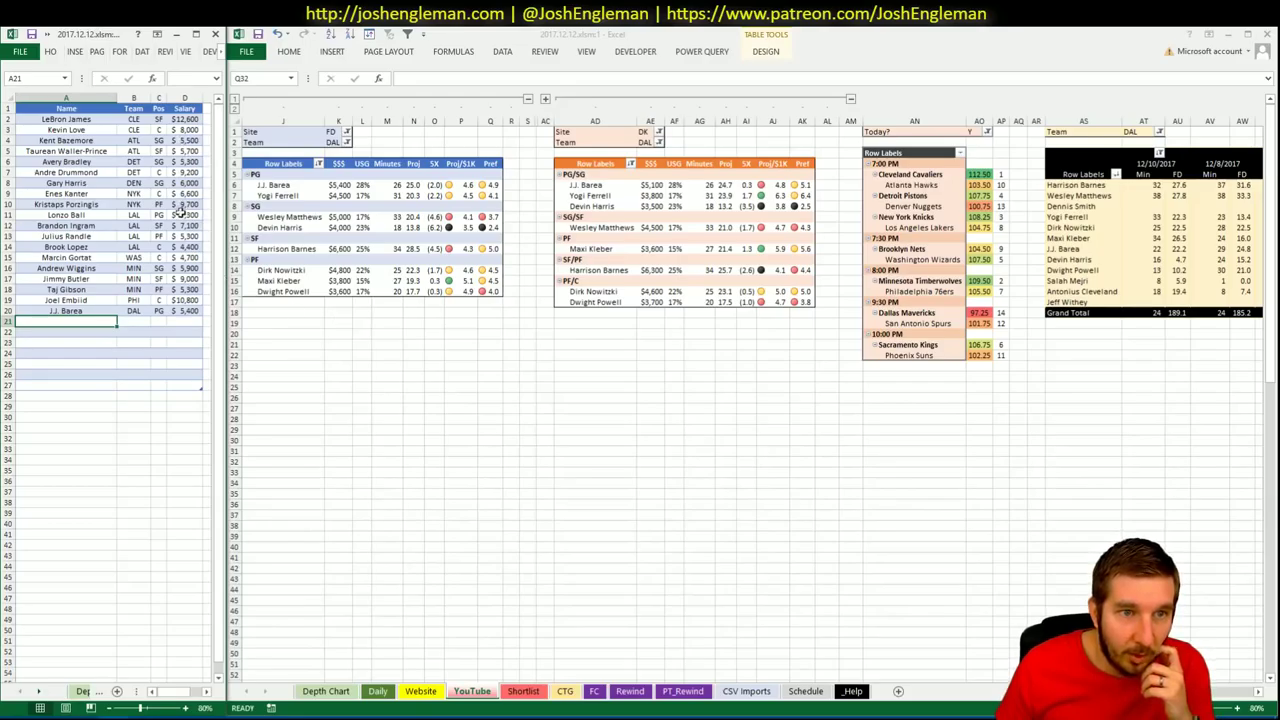
Compare the other Mavericks' projections with their recent games and add Maxi Kleber to the player list below J.J. Barea
{"action": "left_click", "coordinate": [333, 325]}
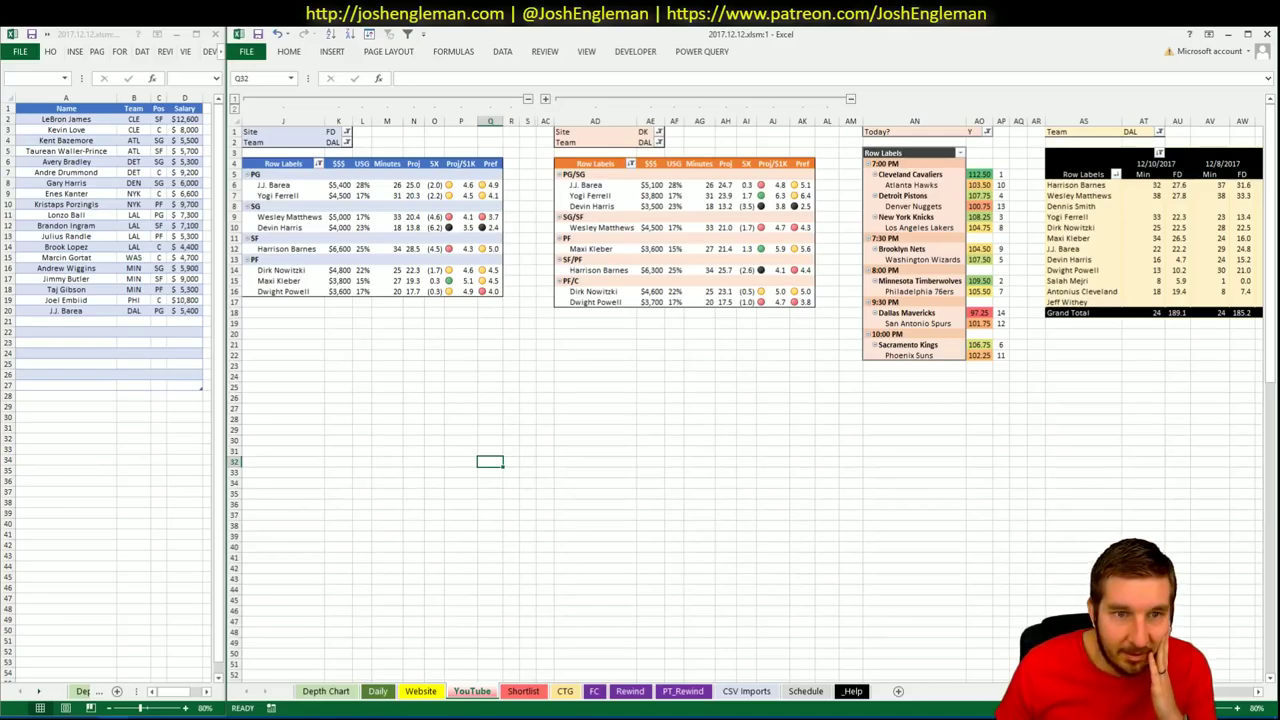
{"action": "scroll", "coordinate": [750, 390], "scroll_direction": "right", "scroll_amount": 5}
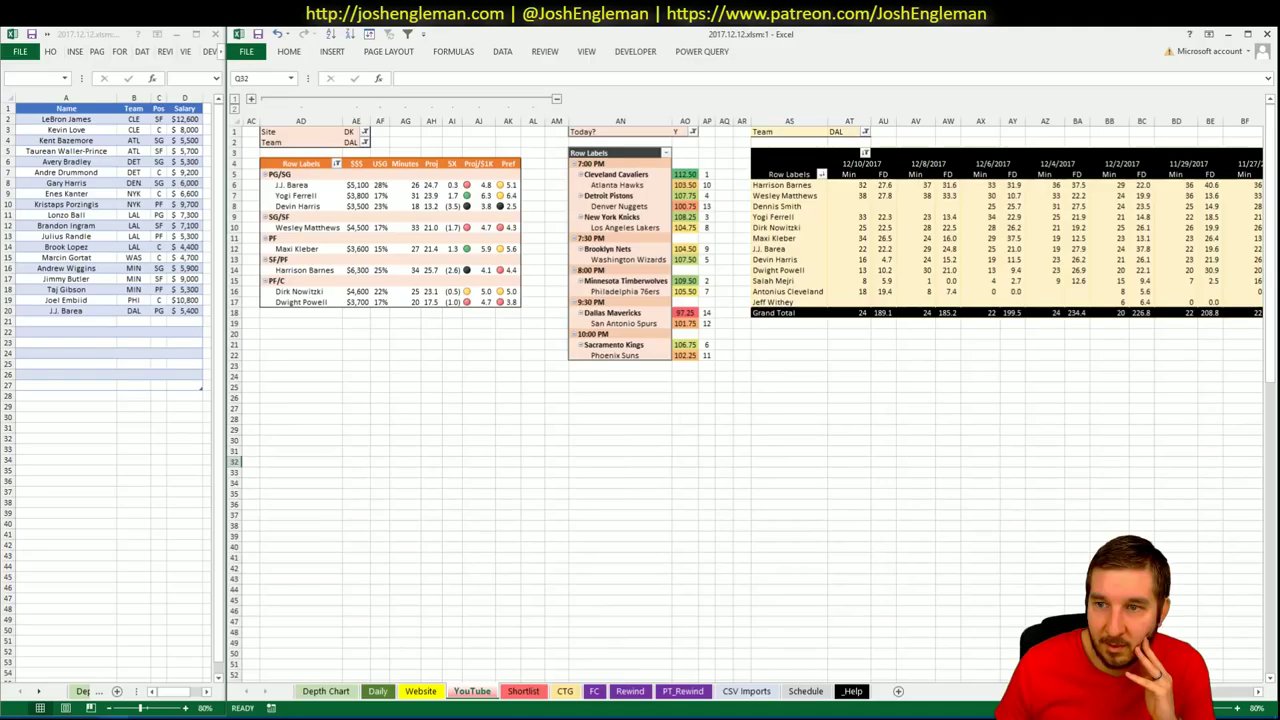
{"action": "scroll", "coordinate": [750, 390], "scroll_direction": "left", "scroll_amount": 3}
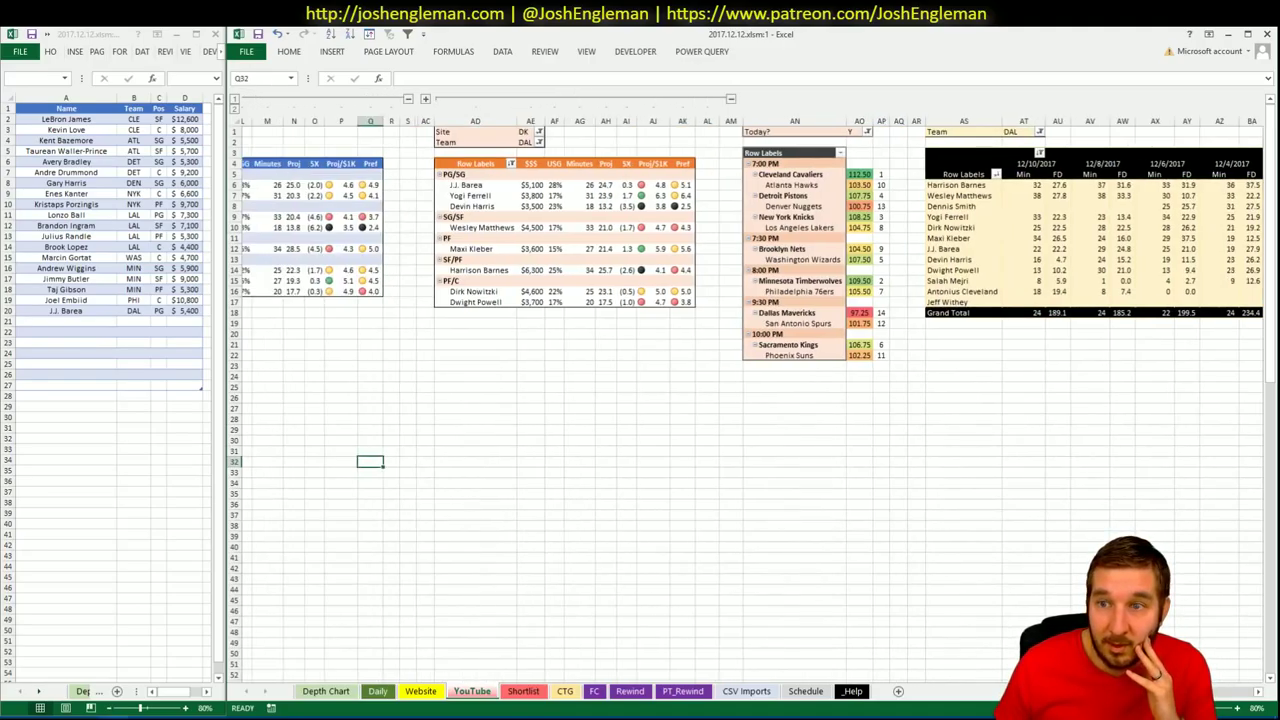
{"action": "scroll", "coordinate": [750, 390], "scroll_direction": "right", "scroll_amount": 1}
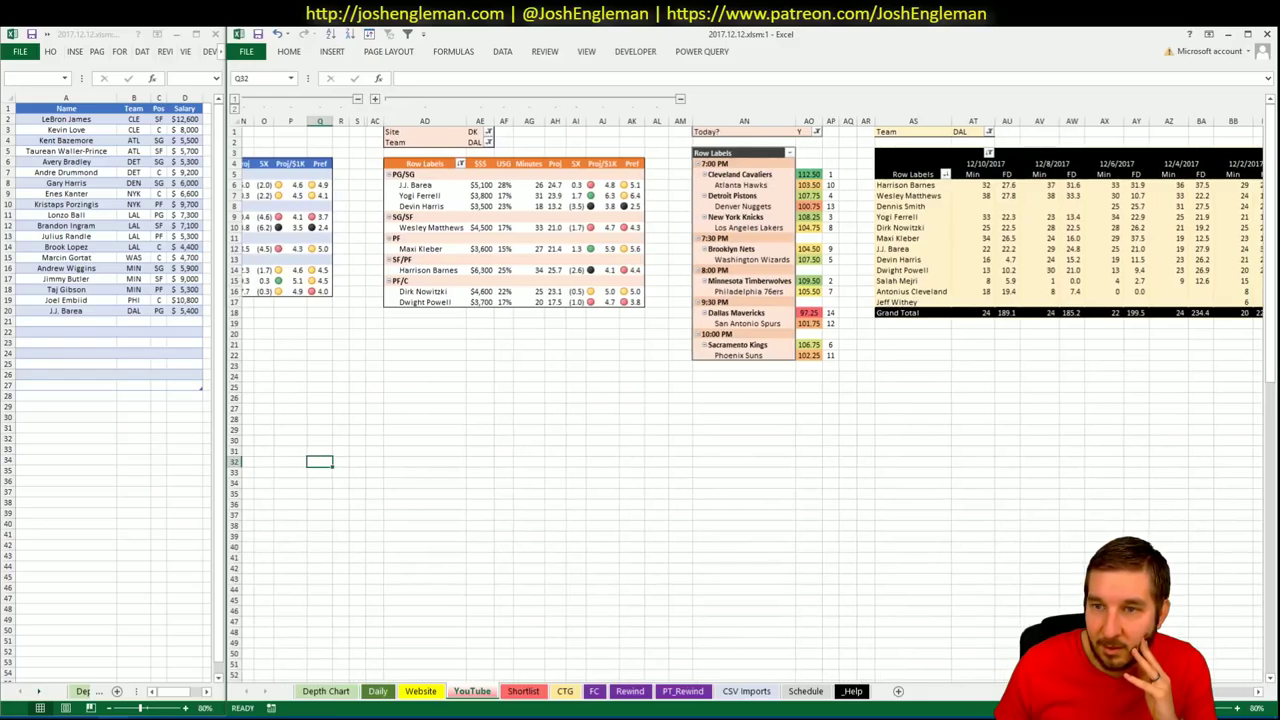
{"action": "scroll", "coordinate": [750, 390], "scroll_direction": "left", "scroll_amount": 3}
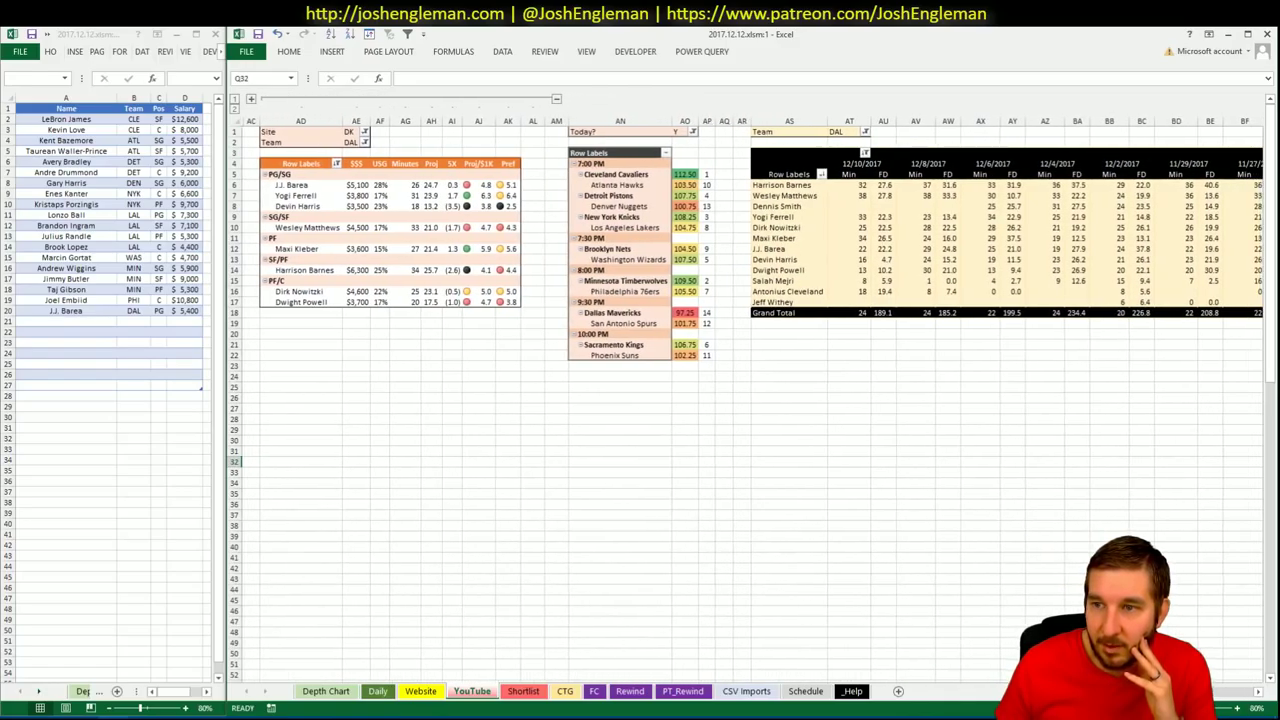
{"action": "scroll", "coordinate": [900, 608], "scroll_direction": "right", "scroll_amount": 3}
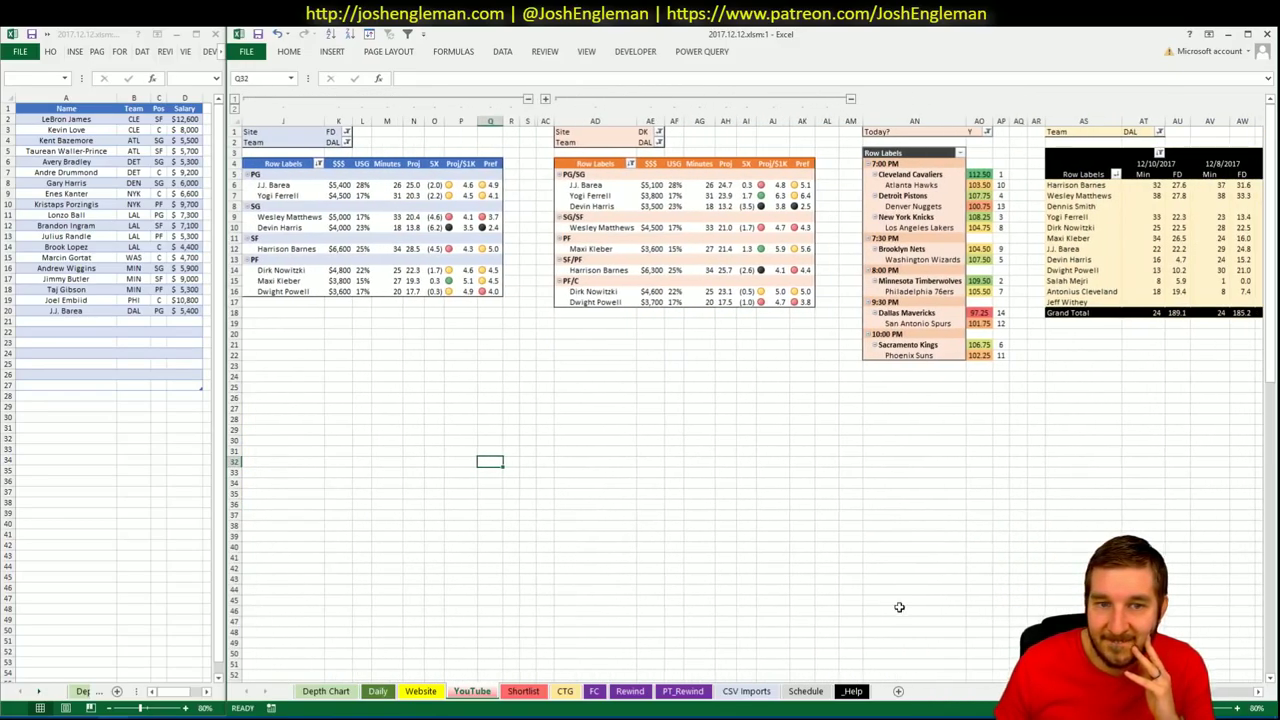
{"action": "left_click", "coordinate": [97, 320]}
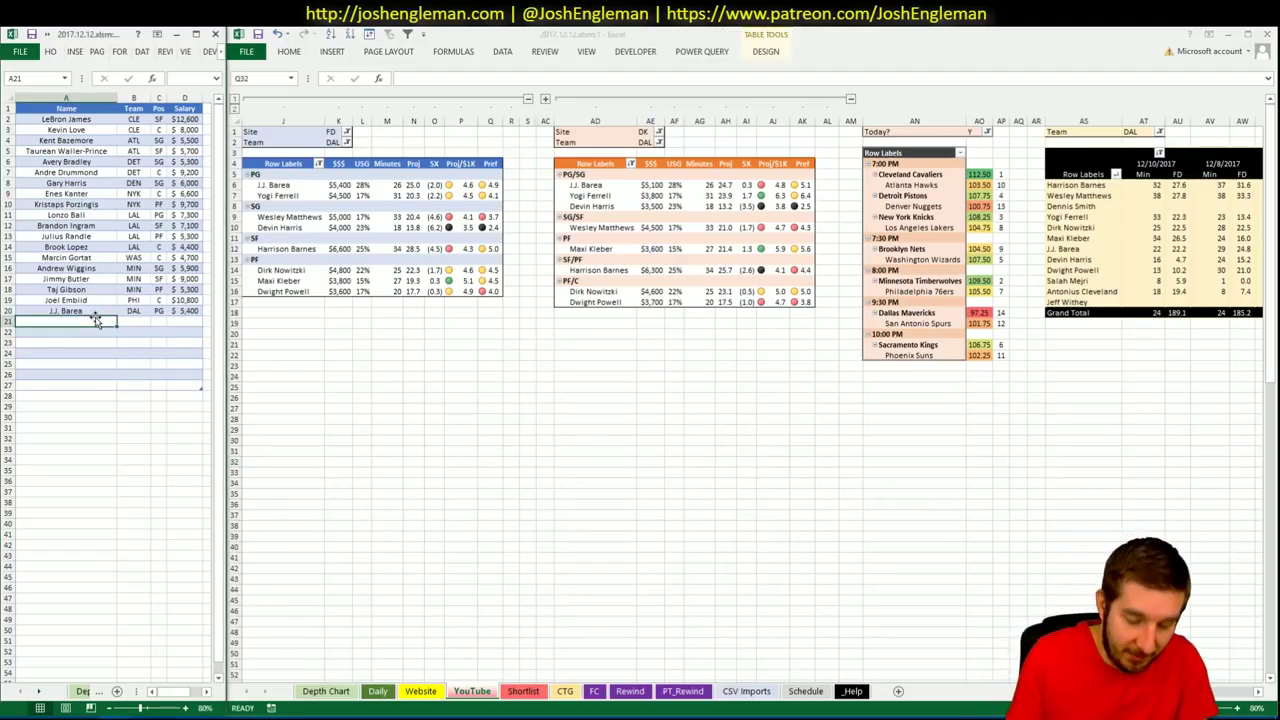
{"action": "type", "text": "Maxi Kleber"}
{"action": "key", "text": "Return"}
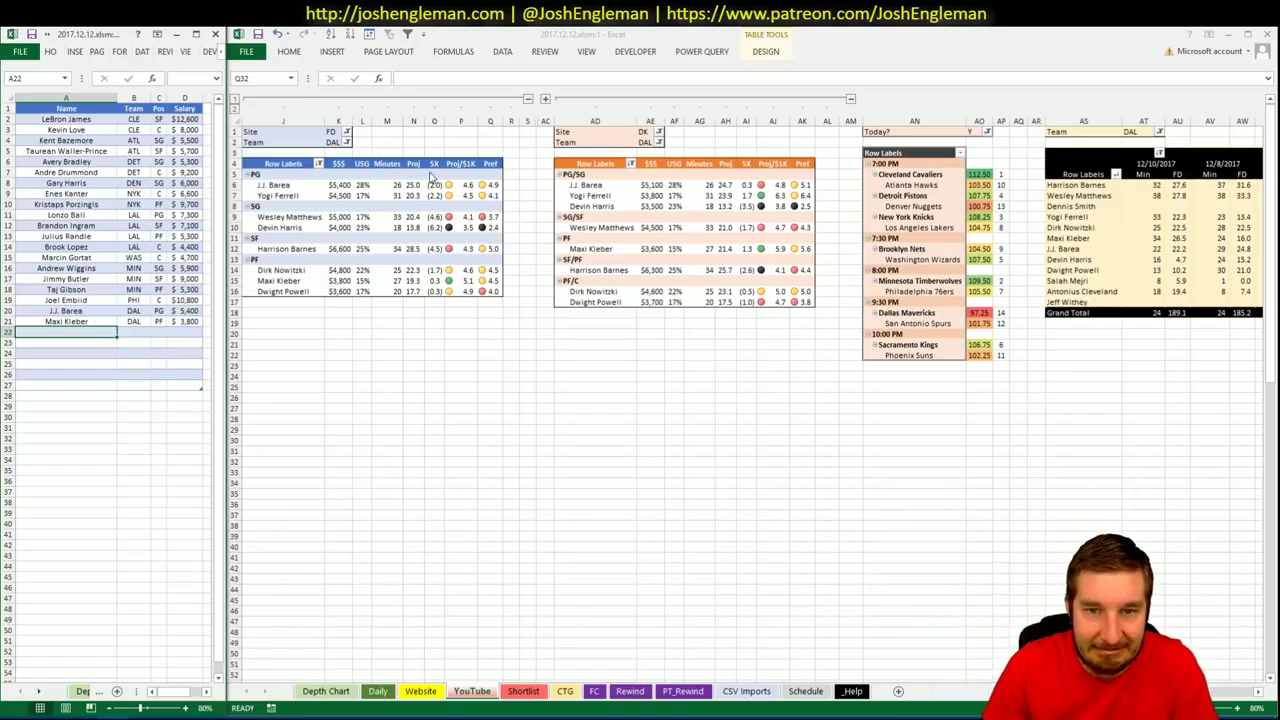
Set the team filters of the FD projections, DK projections and recent game log on the YouTube sheet to SAS
{"action": "left_click", "coordinate": [337, 145]}
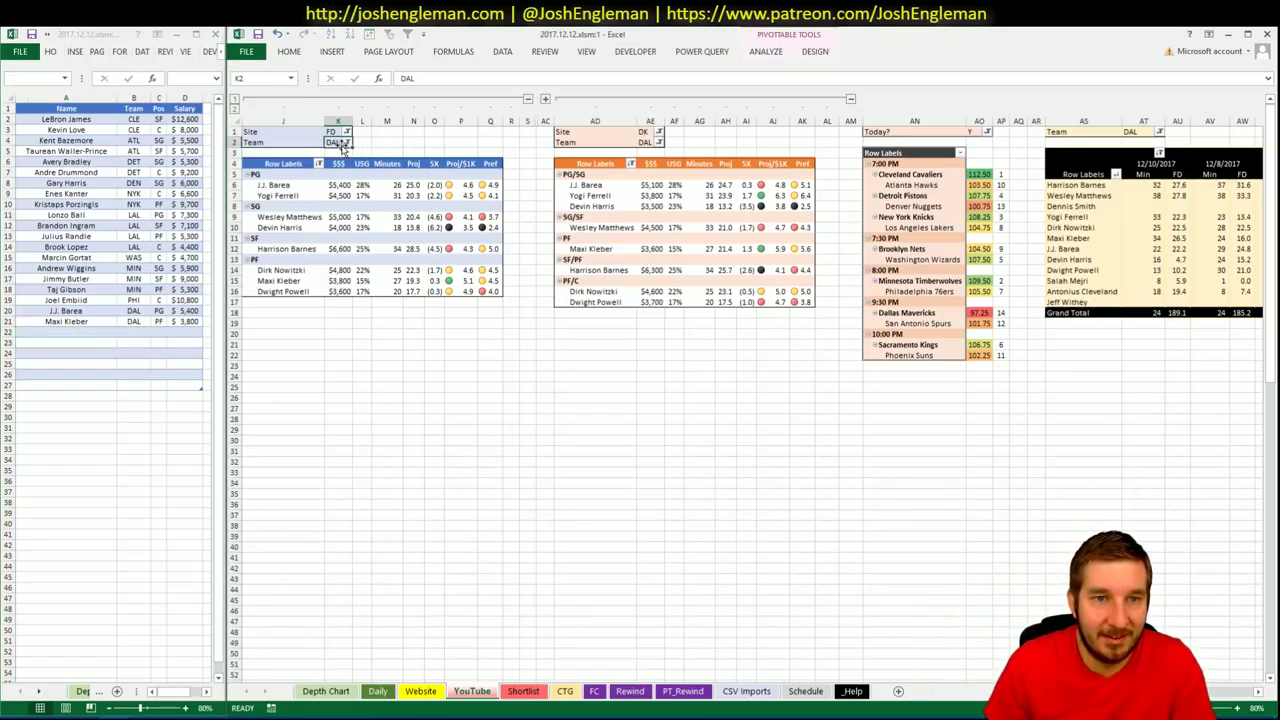
{"action": "type", "text": "SAS"}
{"action": "key", "text": "Return"}
{"action": "key", "text": "Tab"}
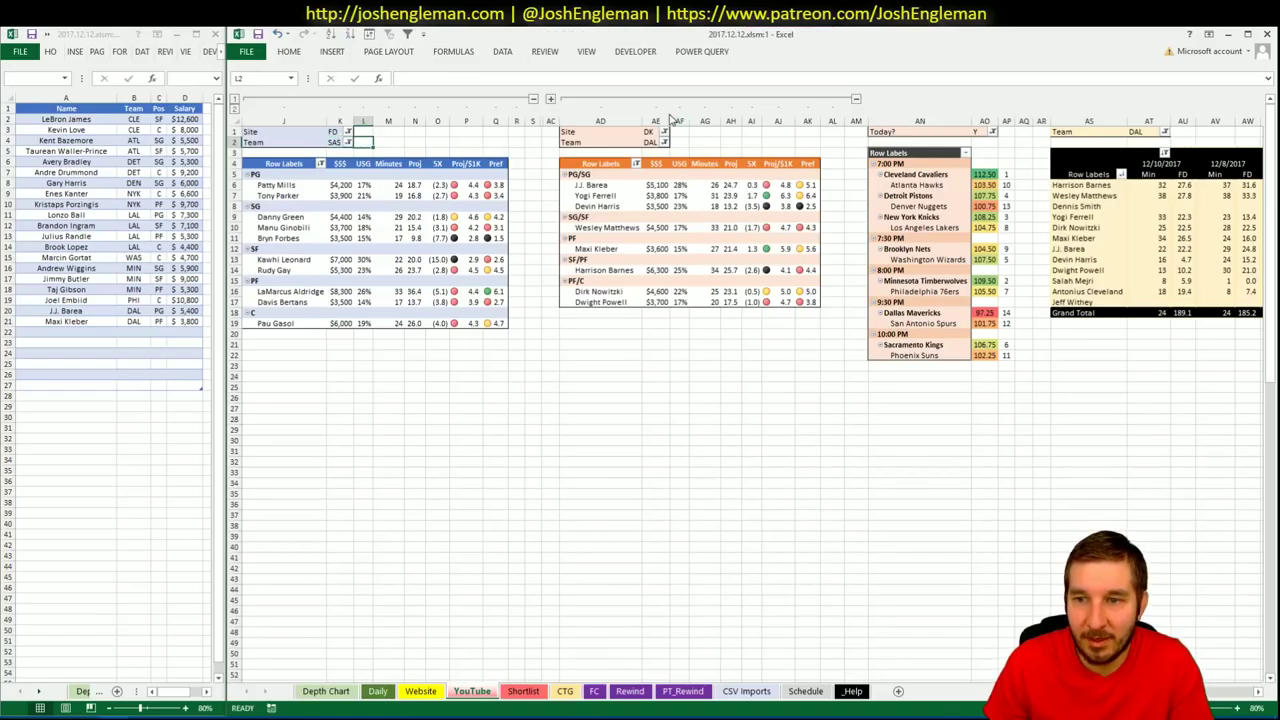
{"action": "left_click", "coordinate": [651, 142]}
{"action": "type", "text": "SAS"}
{"action": "left_click", "coordinate": [732, 152]}
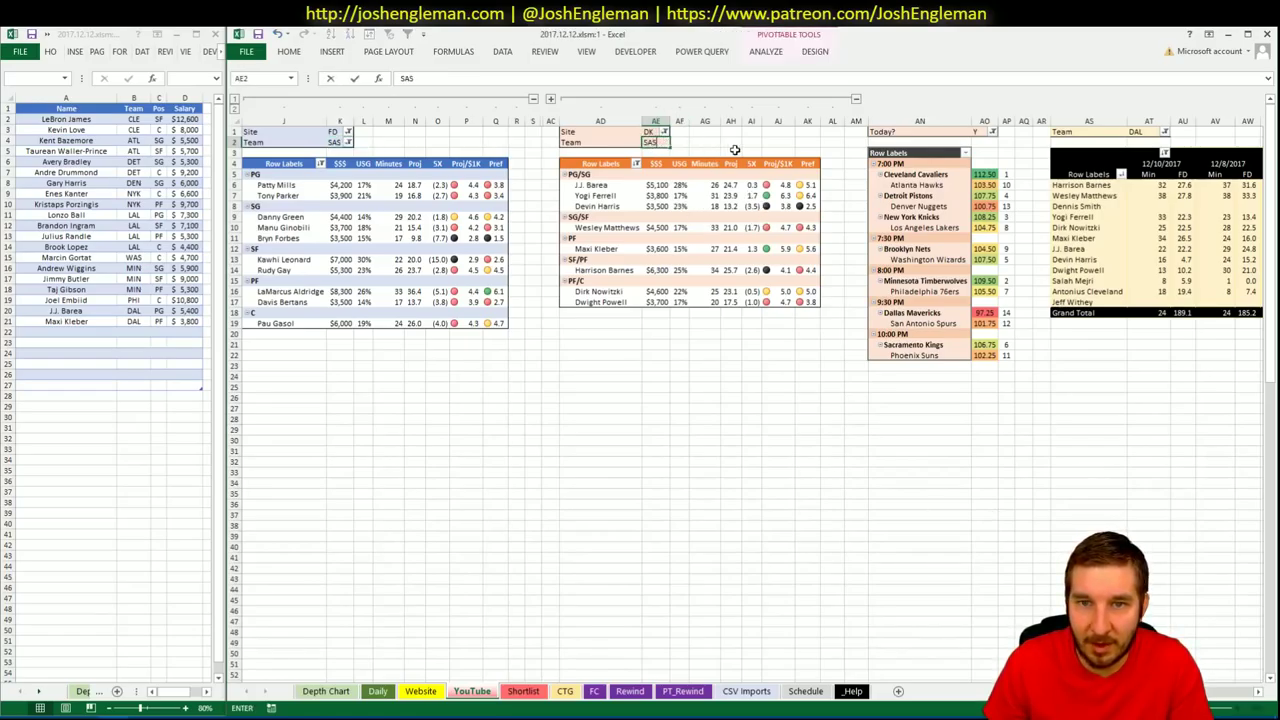
{"action": "left_click", "coordinate": [1148, 132]}
{"action": "type", "text": "SAS"}
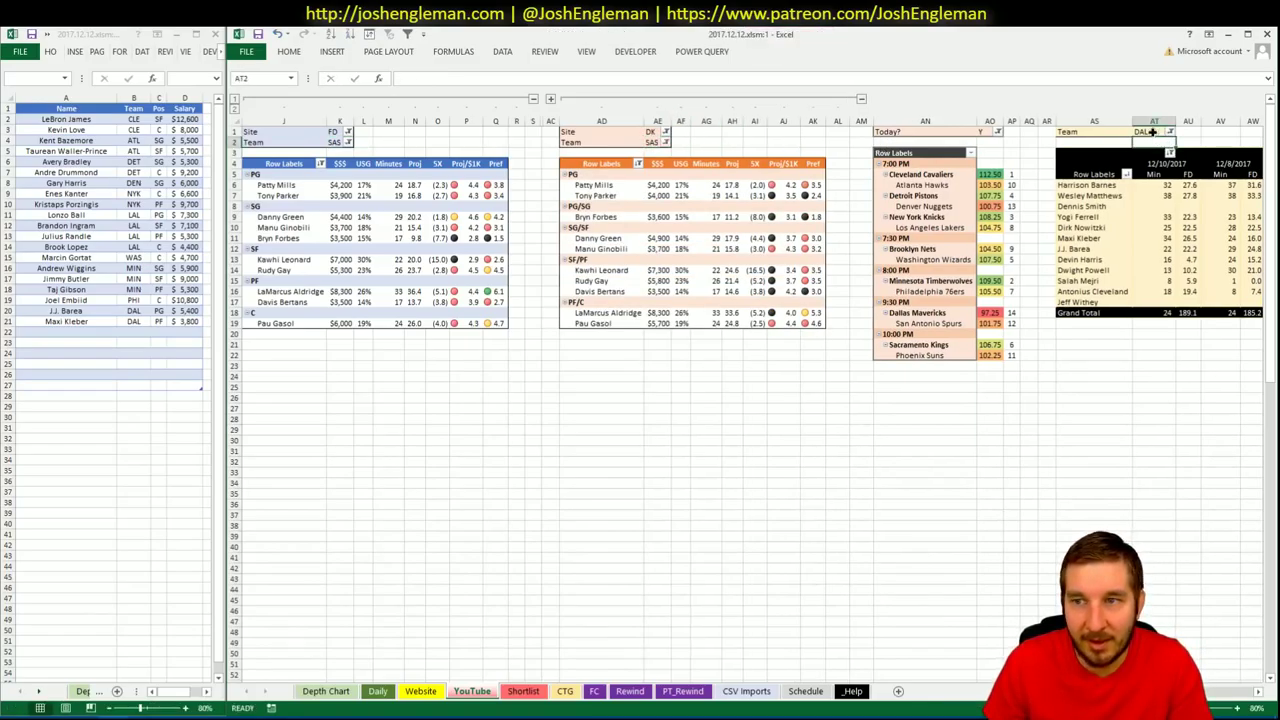
{"action": "key", "text": "Return"}
{"action": "left_click", "coordinate": [1205, 142]}
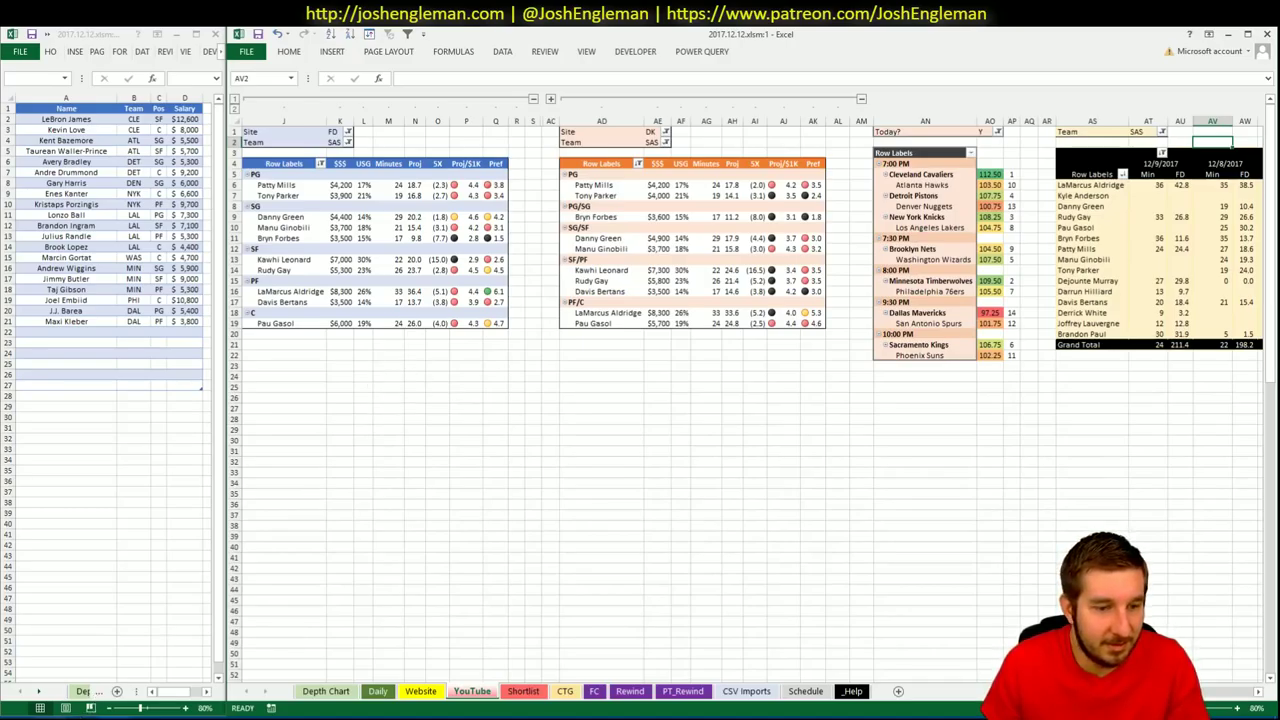
Switch to the browser and look over LaMarcus Aldridge's shooting tables on his Cleaning the Glass player page
{"action": "key", "text": "alt+Tab"}
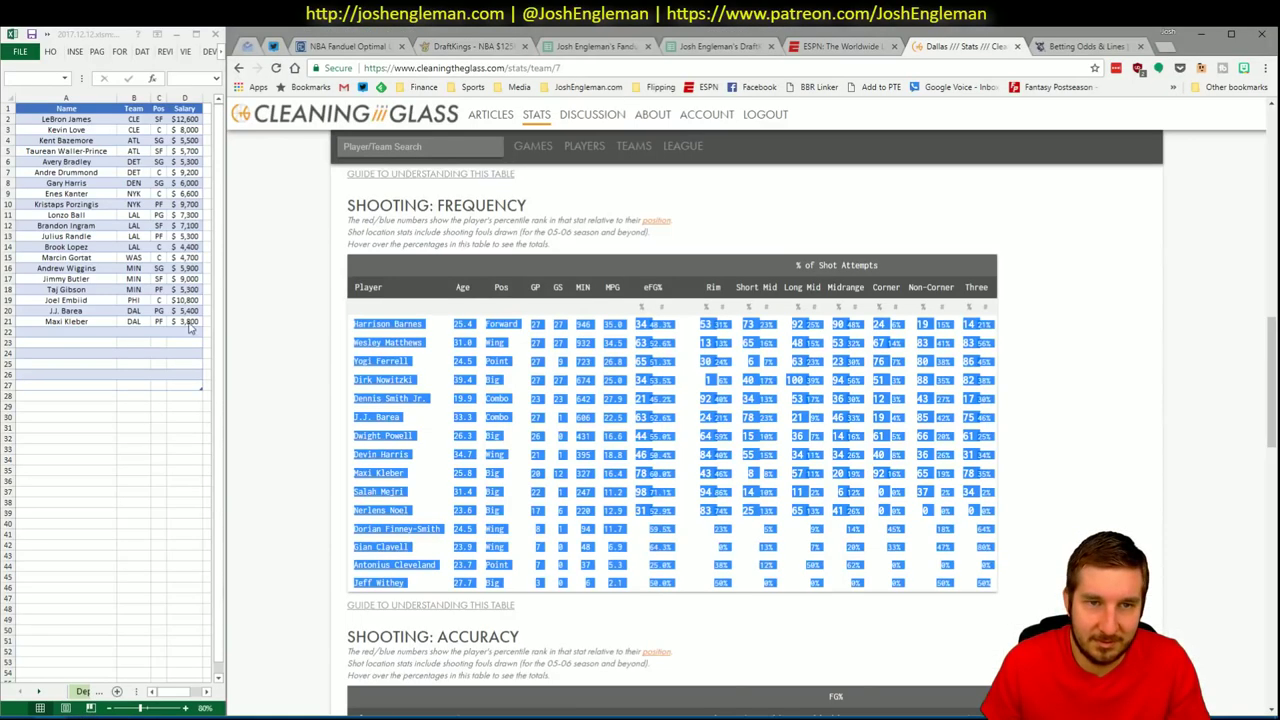
{"action": "left_click", "coordinate": [461, 150]}
{"action": "type", "text": "ab"}
{"action": "type", "text": "dr"}
{"action": "key", "text": "Down"}
{"action": "key", "text": "Return"}
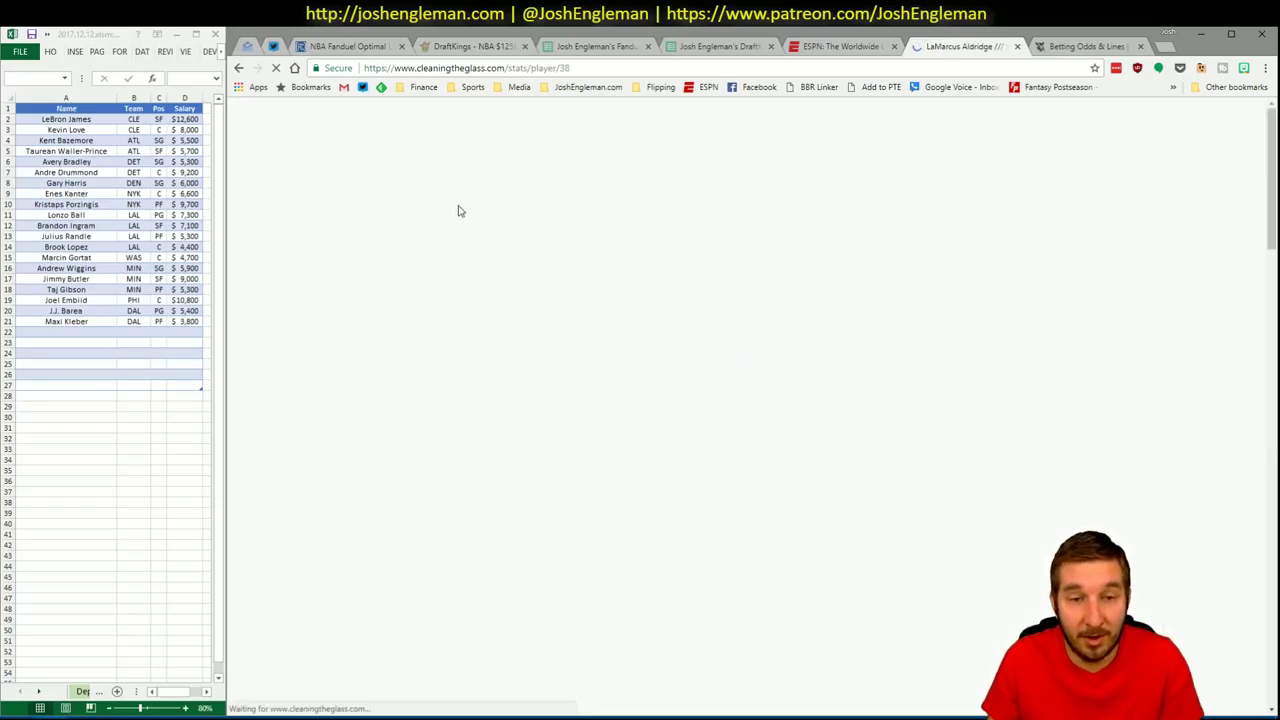
{"action": "scroll", "coordinate": [850, 480], "scroll_direction": "down", "scroll_amount": 15}
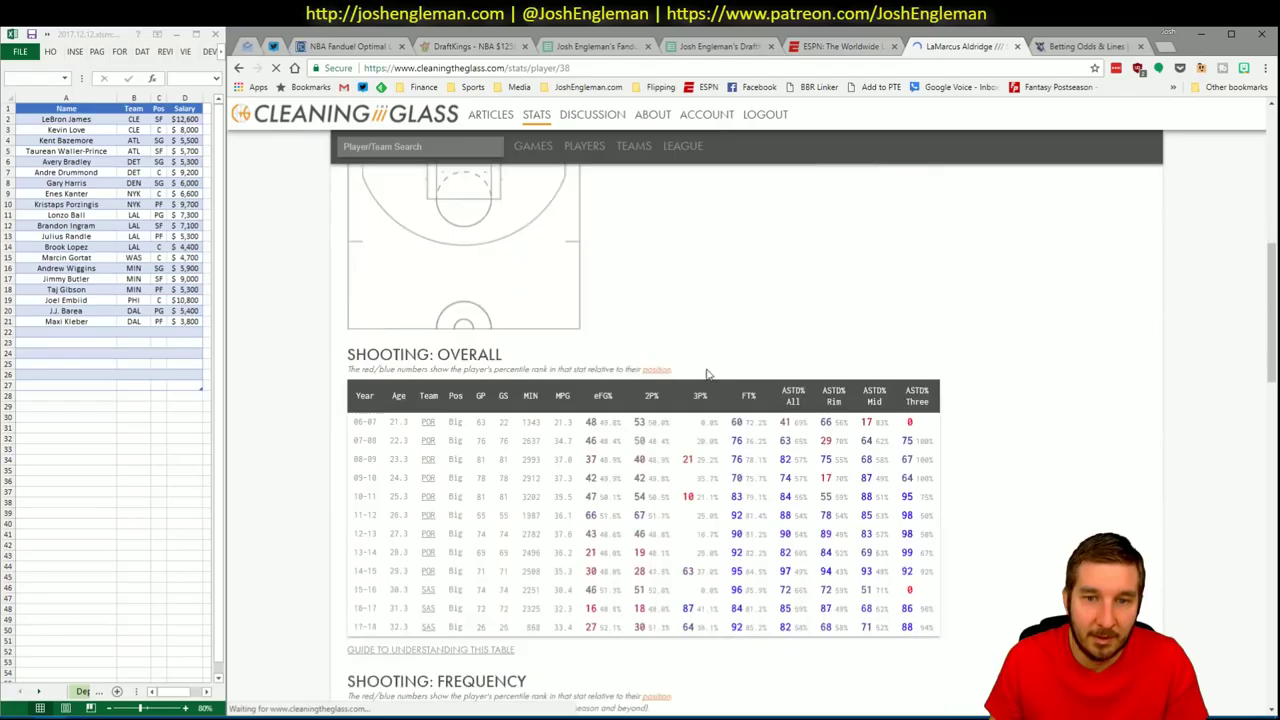
{"action": "left_click_drag", "start_coordinate": [919, 530], "coordinate": [355, 322]}
{"action": "scroll", "coordinate": [348, 221], "scroll_direction": "up", "scroll_amount": 4}
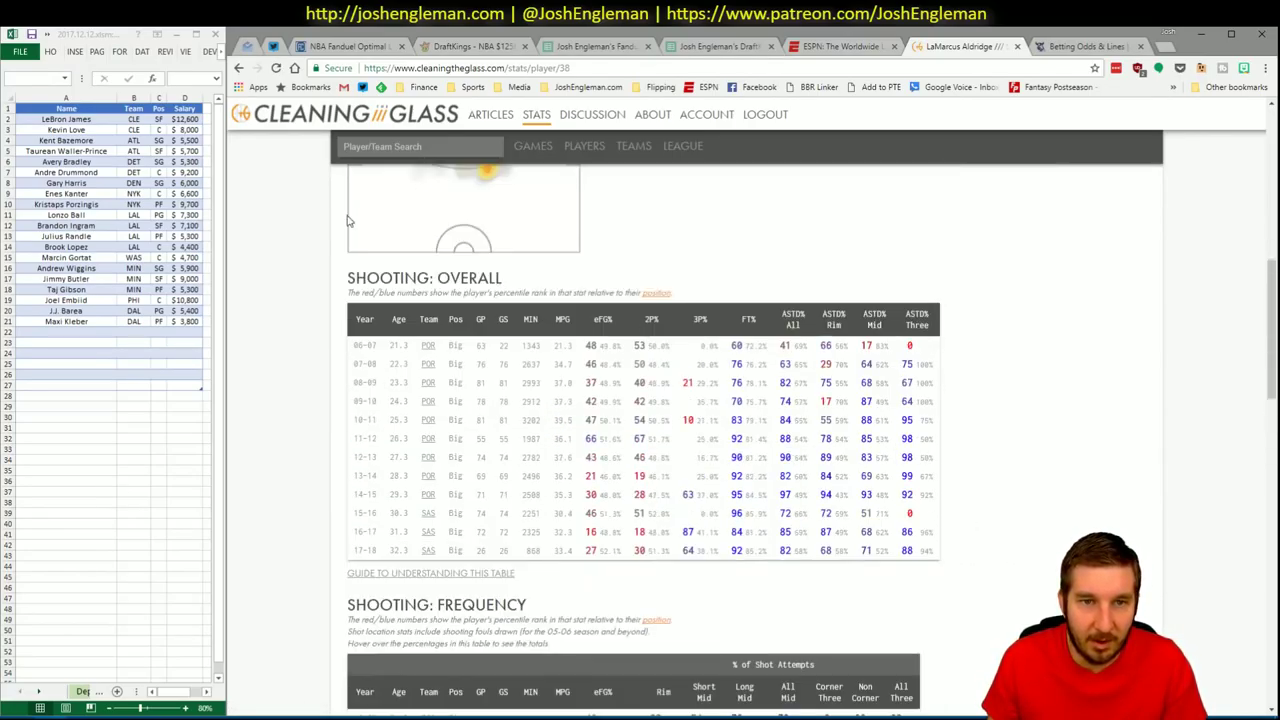
Search Cleaning the Glass for "spurs" and open the San Antonio Spurs' stats page
{"action": "left_click", "coordinate": [401, 145]}
{"action": "type", "text": "spurs"}
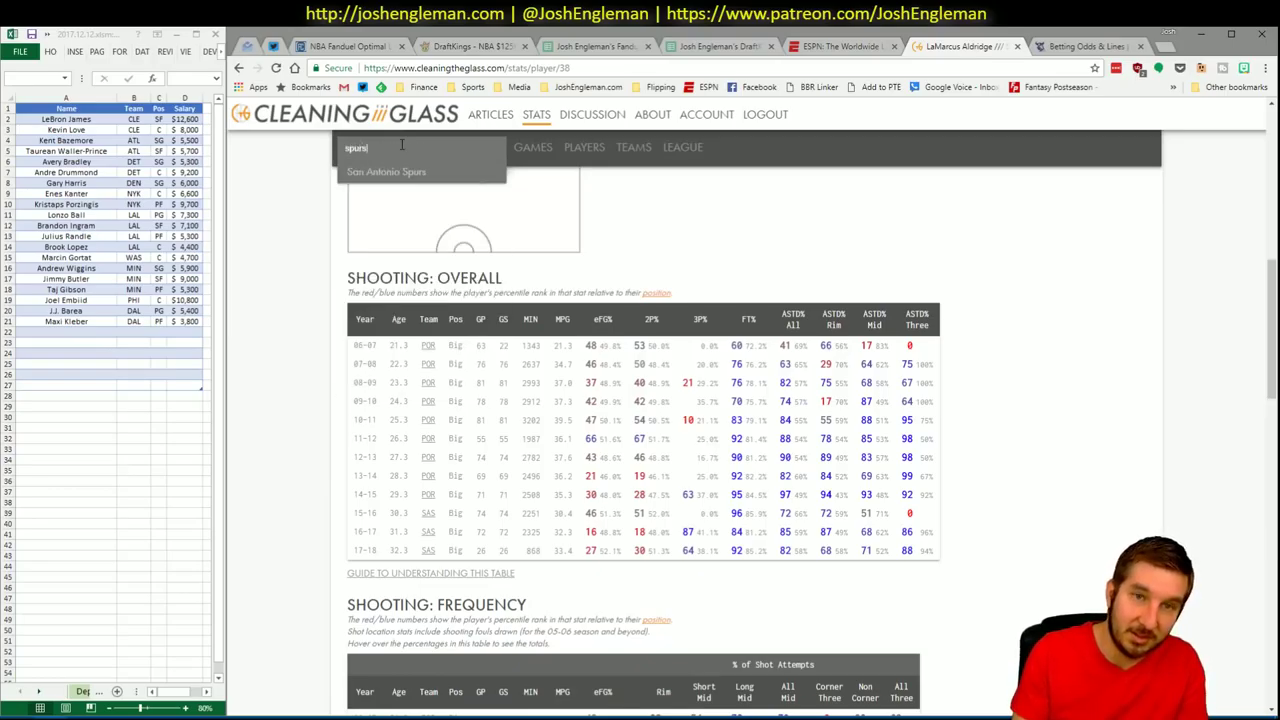
{"action": "key", "text": "Down"}
{"action": "key", "text": "Return"}
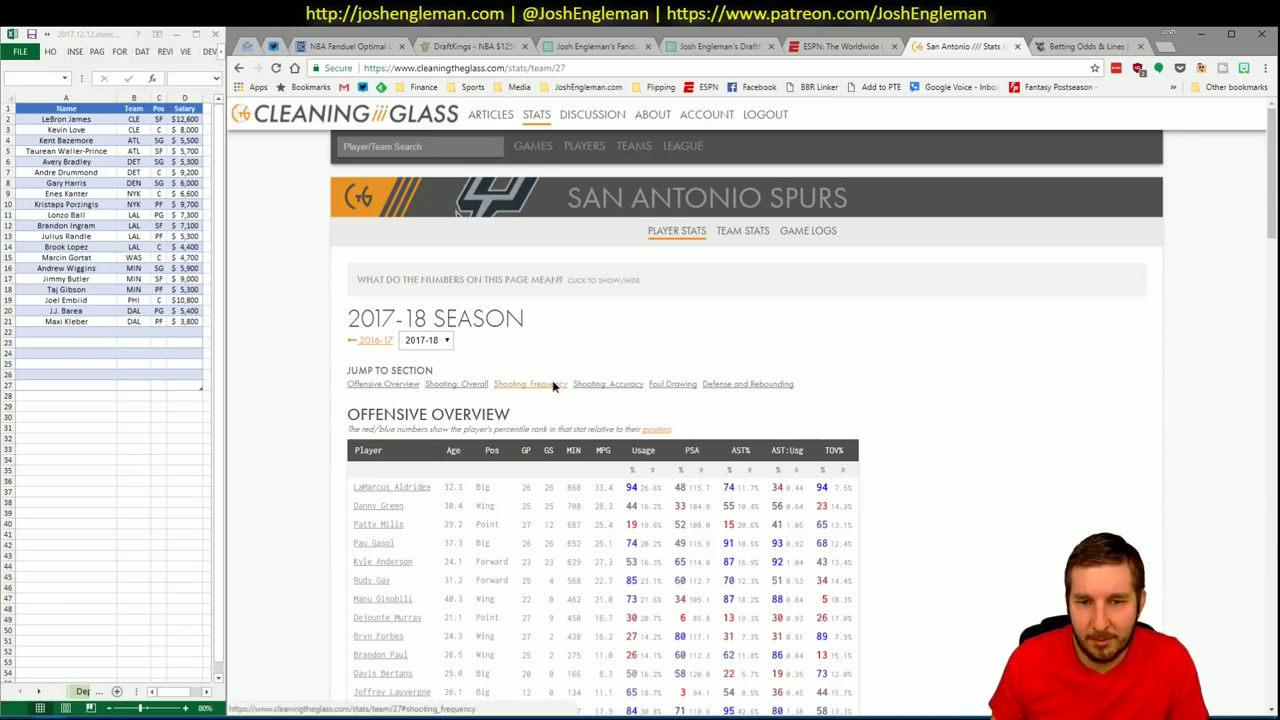
Copy the Spurs' Shooting: Frequency player rows into the workbook's CTG sheet and set the opponent to DAL
{"action": "left_click", "coordinate": [551, 384]}
{"action": "left_click_drag", "start_coordinate": [995, 588], "coordinate": [356, 325]}
{"action": "key", "text": "alt+Tab"}
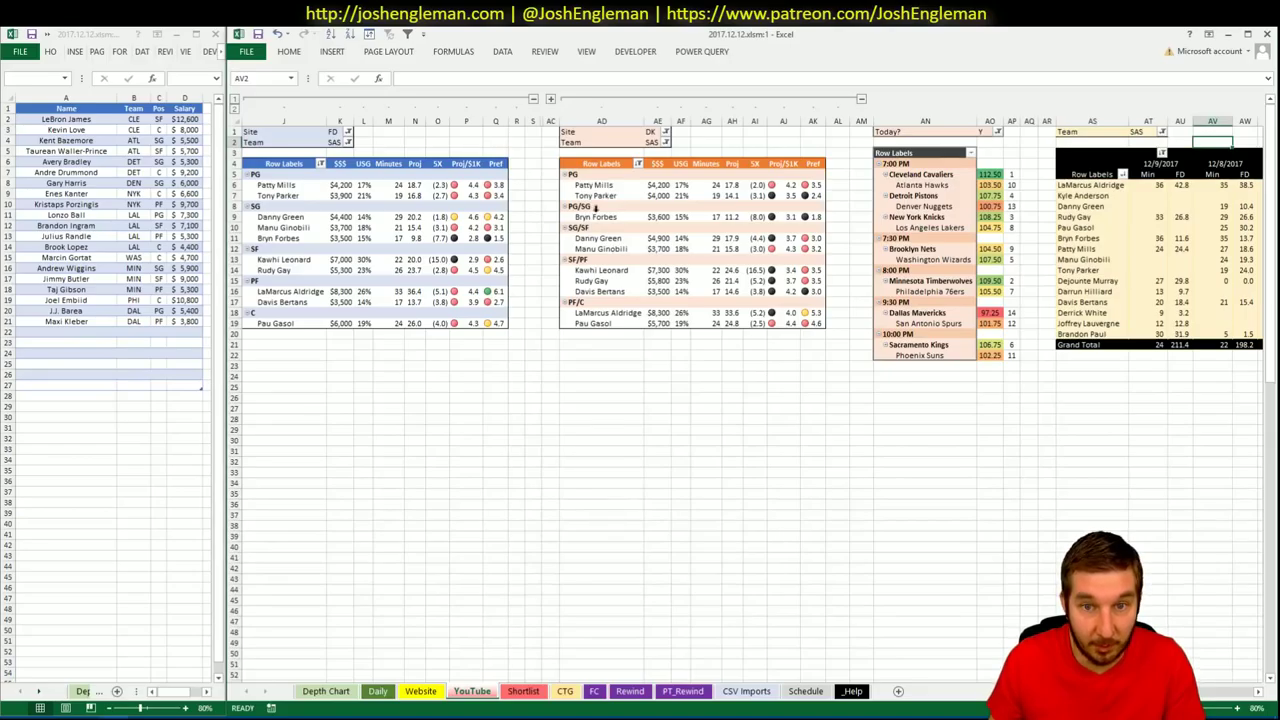
{"action": "left_click", "coordinate": [563, 691]}
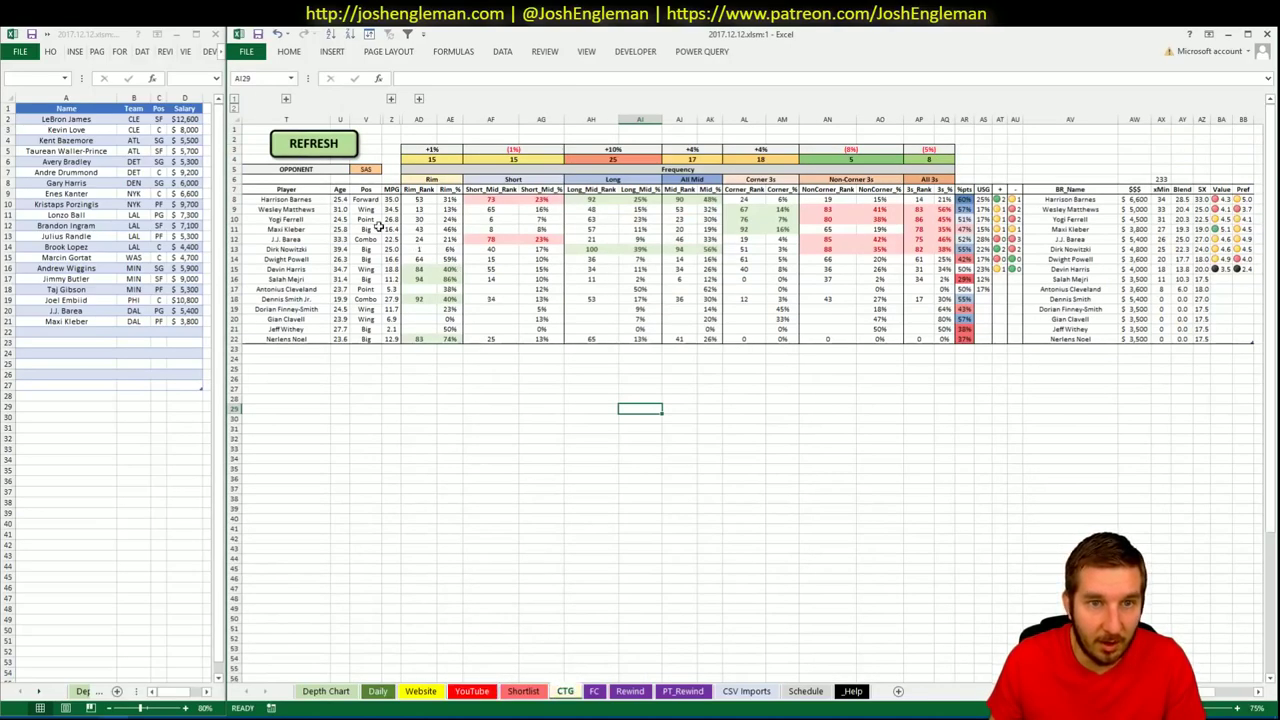
{"action": "left_click", "coordinate": [327, 141]}
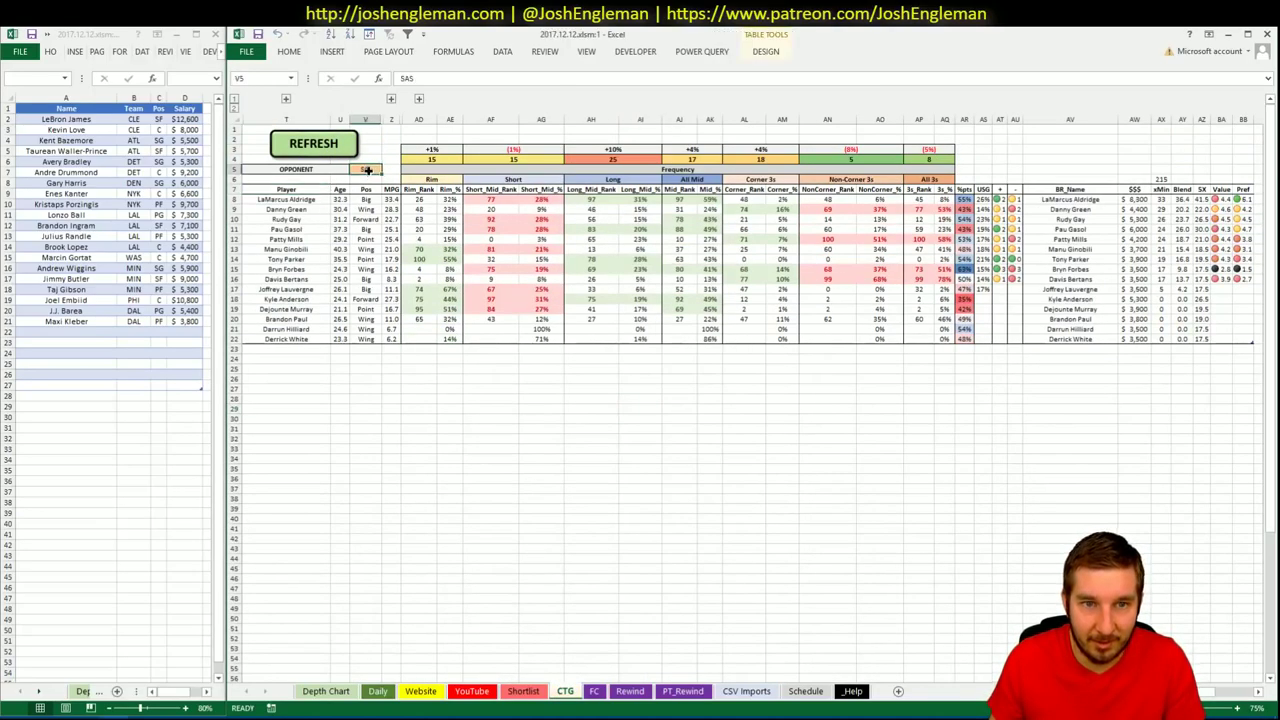
{"action": "type", "text": "DAL"}
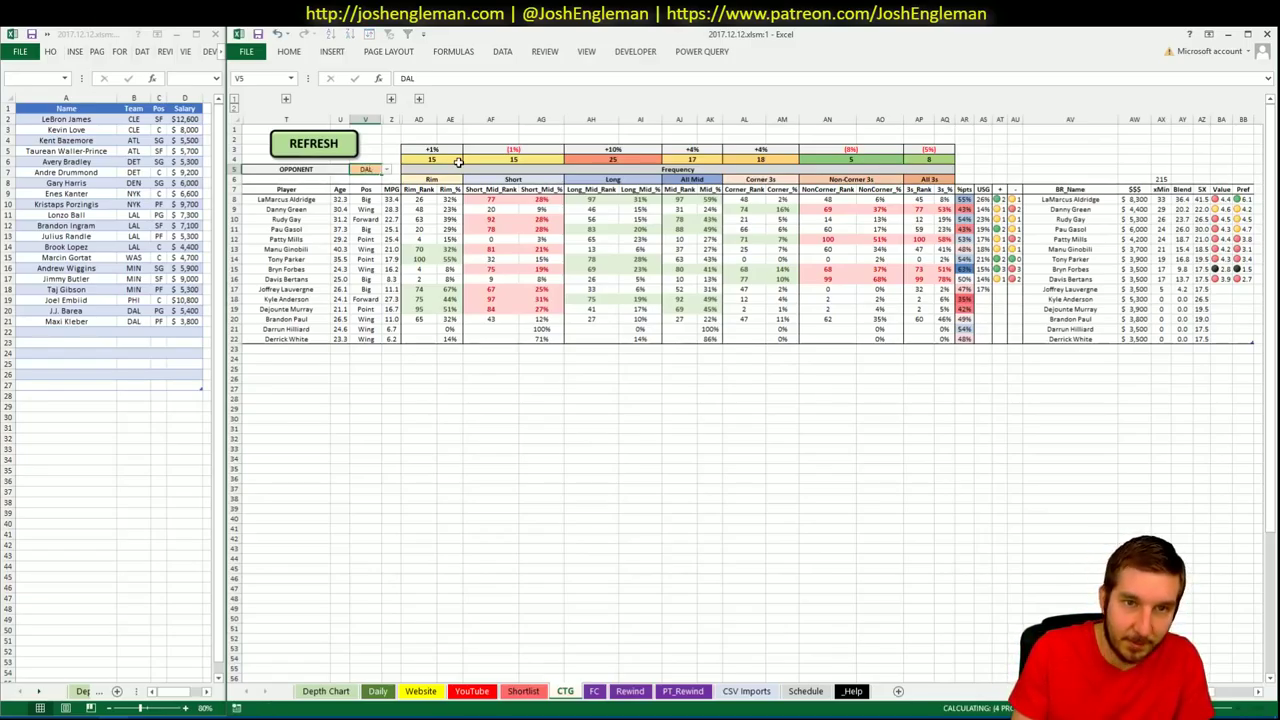
{"action": "key", "text": "Return"}
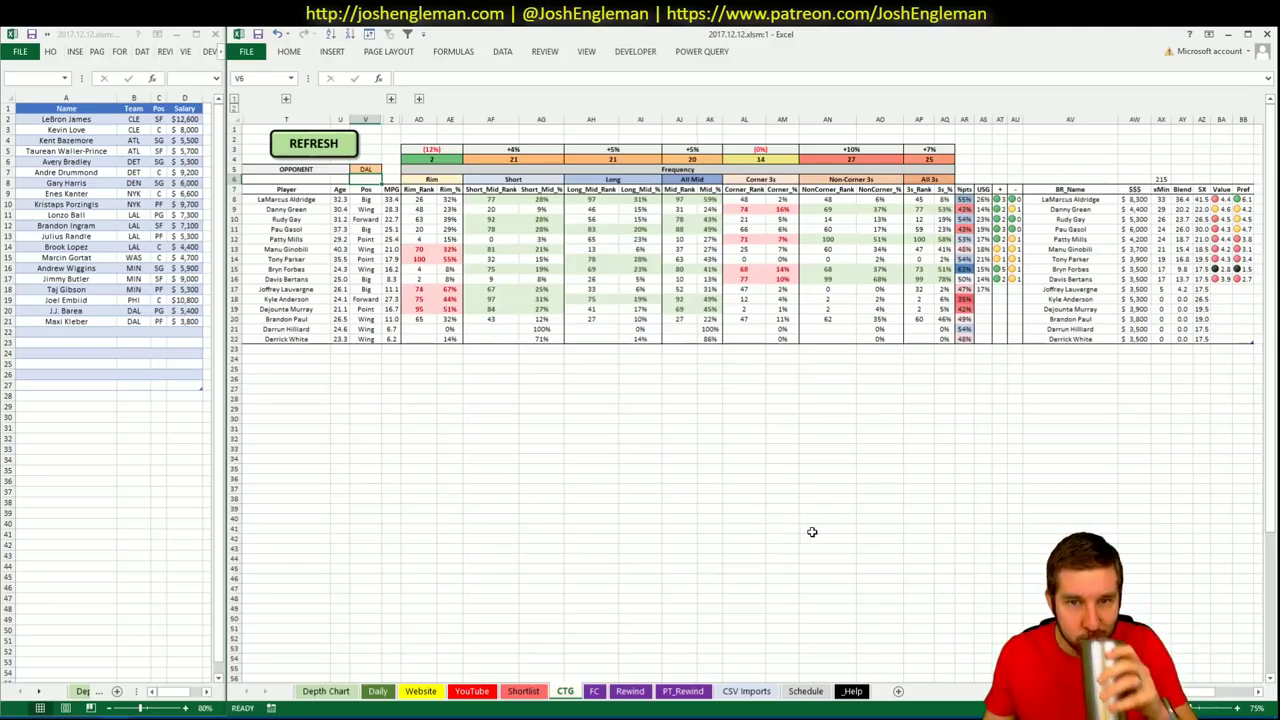
Switch to FantasyCruncher in the browser and examine LaMarcus Aldridge's game log among the power forwards, filtered to opponent DAL
{"action": "left_click", "coordinate": [471, 691]}
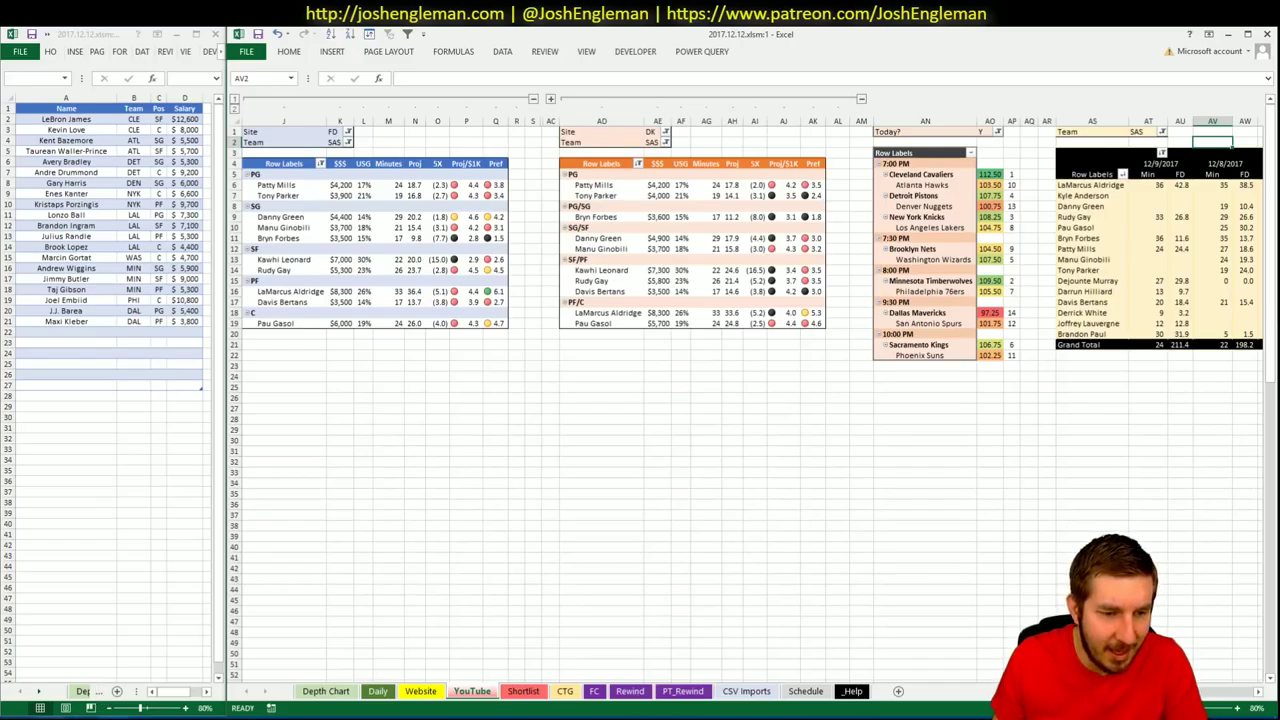
{"action": "key", "text": "alt+Tab"}
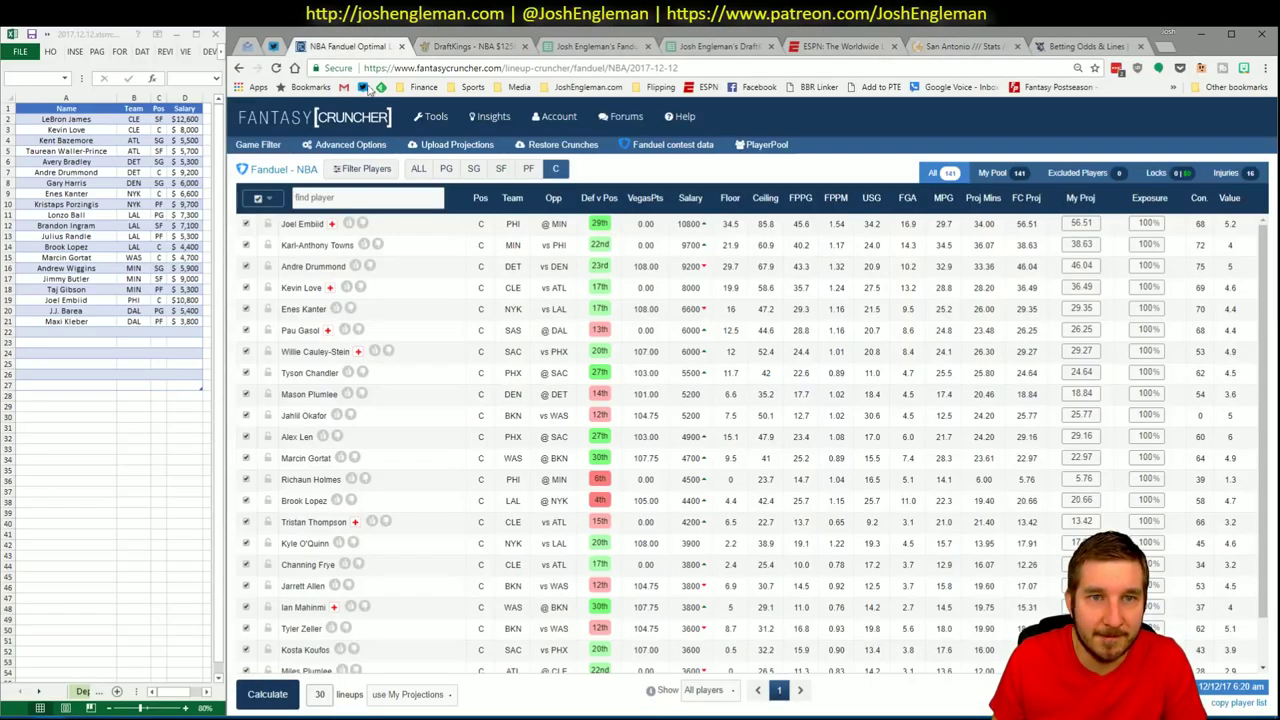
{"action": "left_click", "coordinate": [365, 46]}
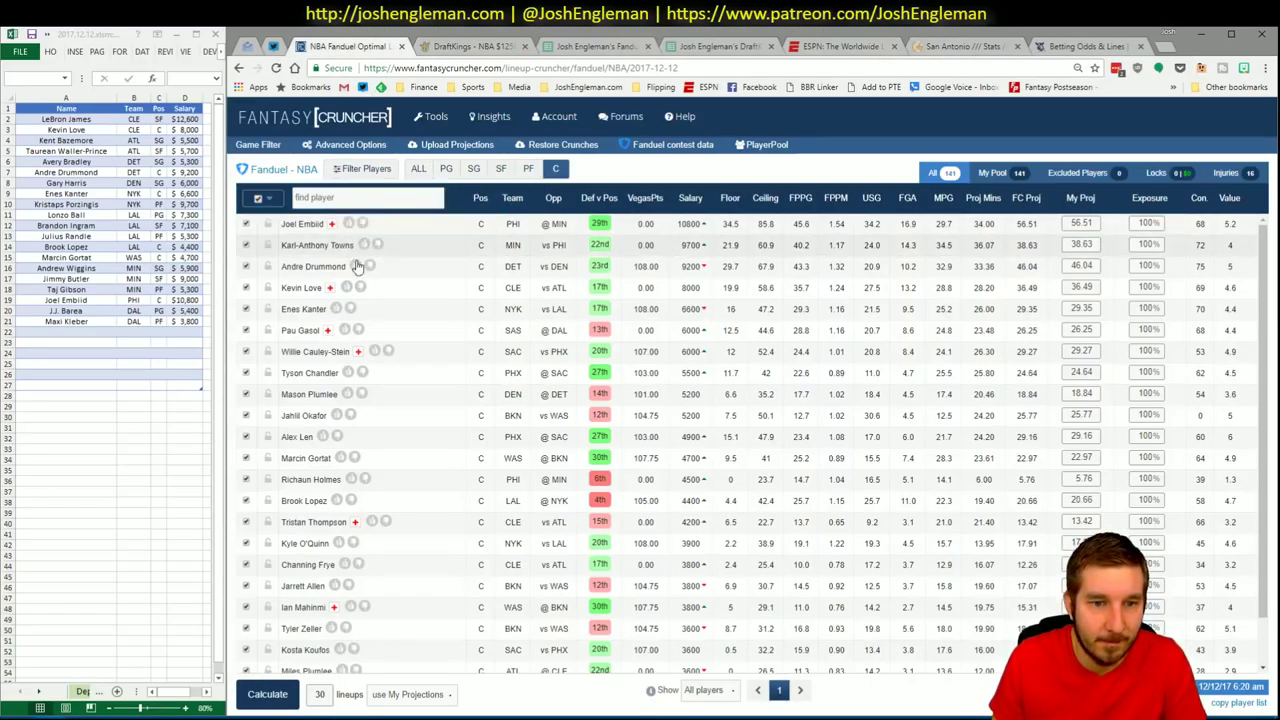
{"action": "left_click", "coordinate": [528, 168]}
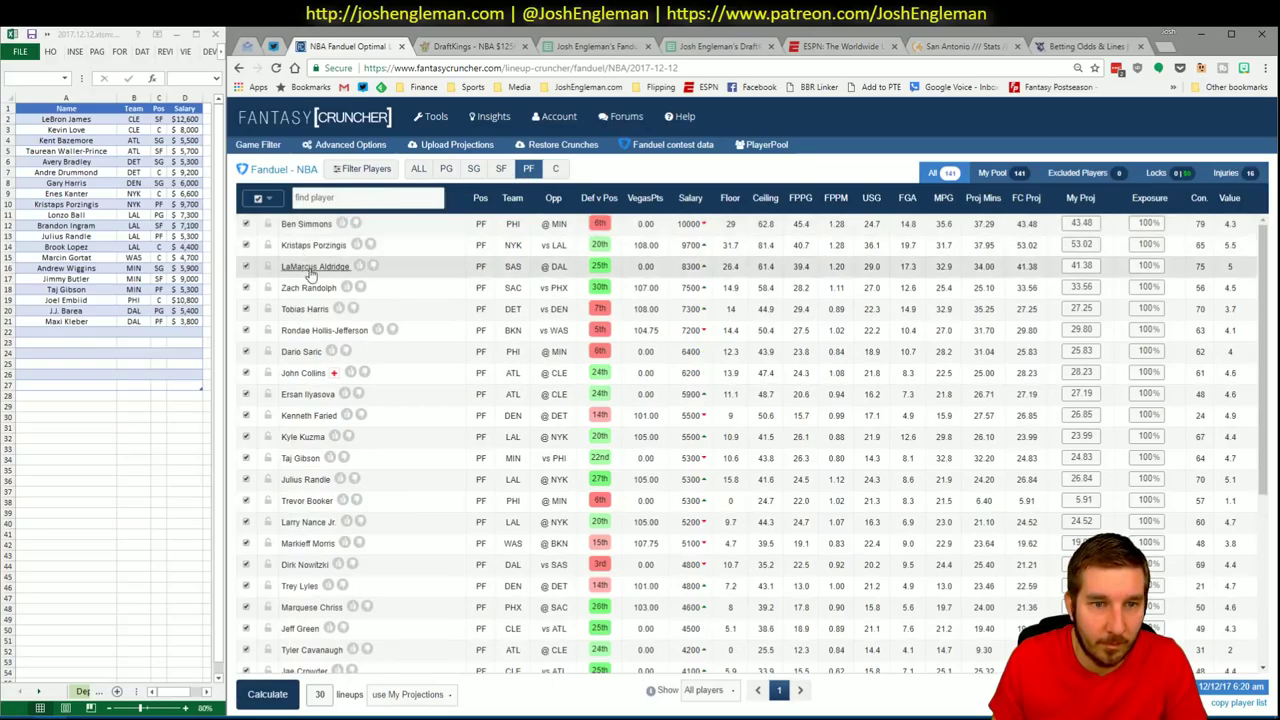
{"action": "left_click", "coordinate": [314, 266]}
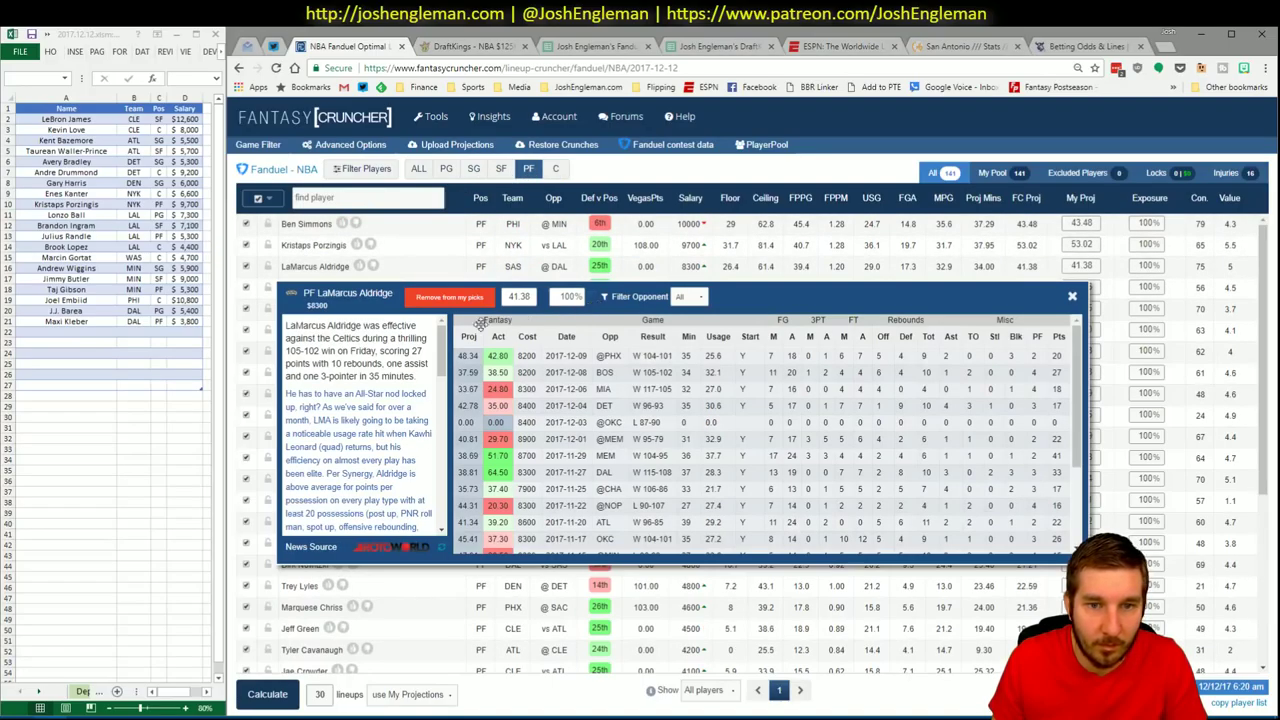
{"action": "left_click", "coordinate": [689, 297]}
{"action": "left_click", "coordinate": [690, 321]}
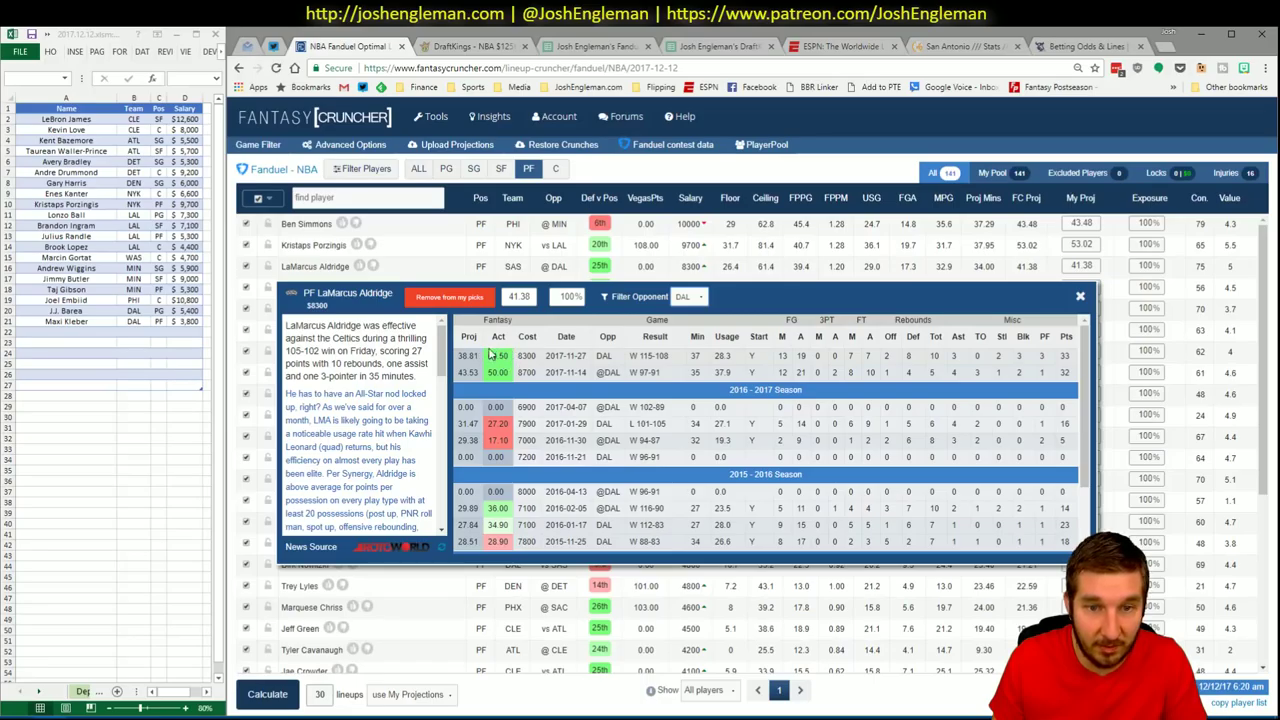
{"action": "left_click", "coordinate": [1080, 296]}
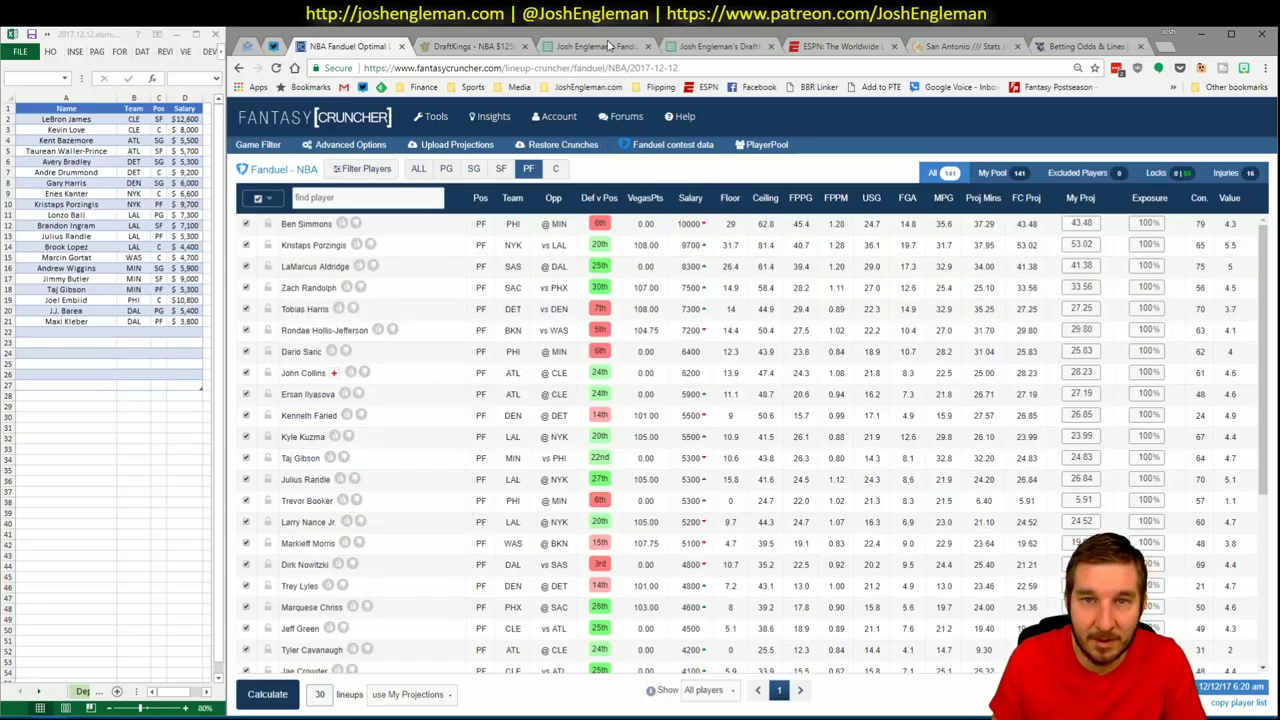
Return to the workbook and add LaMarcus Aldridge to the player list below Maxi Kleber
{"action": "key", "text": "alt+Tab"}
{"action": "left_click", "coordinate": [72, 323]}
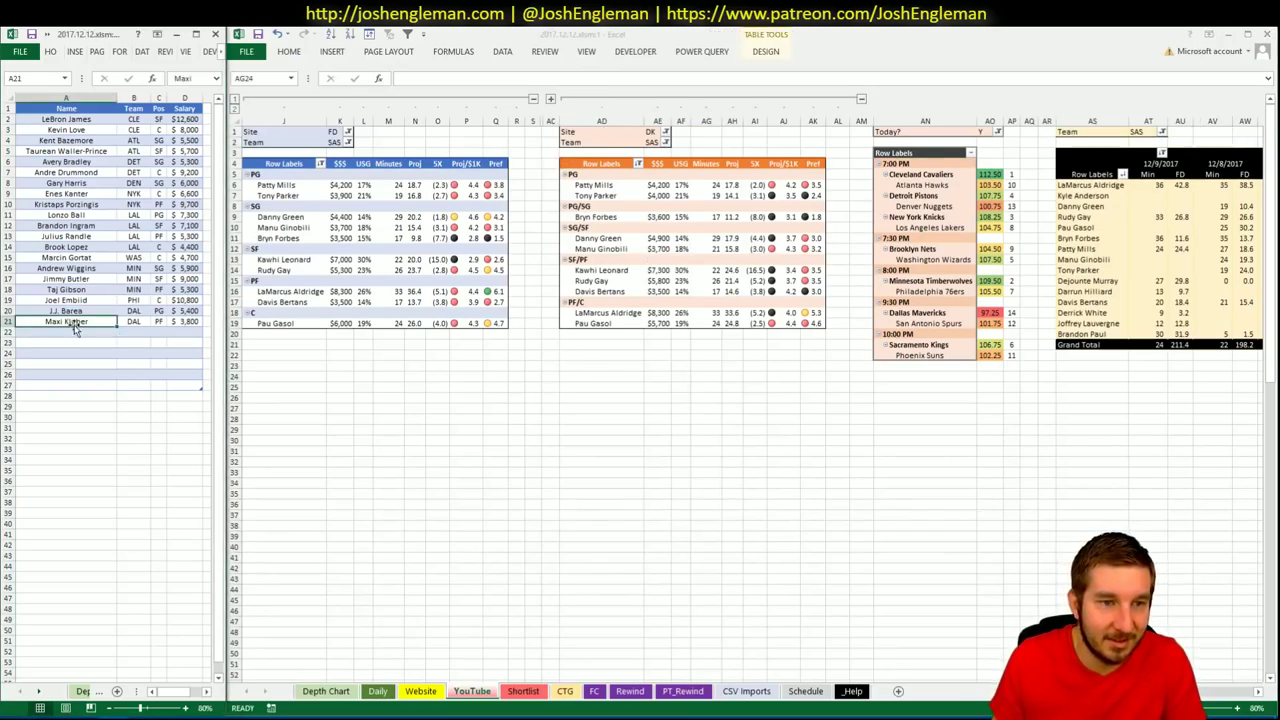
{"action": "left_click", "coordinate": [75, 332]}
{"action": "type", "text": "LaM"}
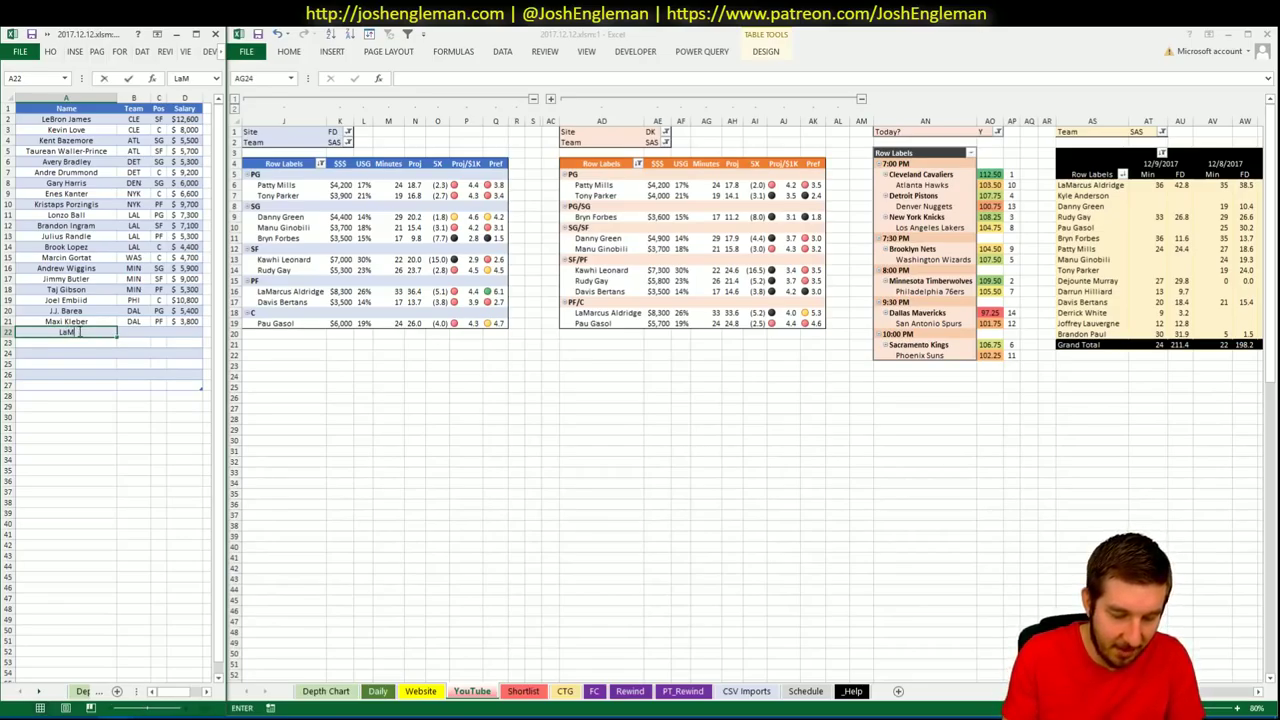
{"action": "type", "text": "arcus Aldr"}
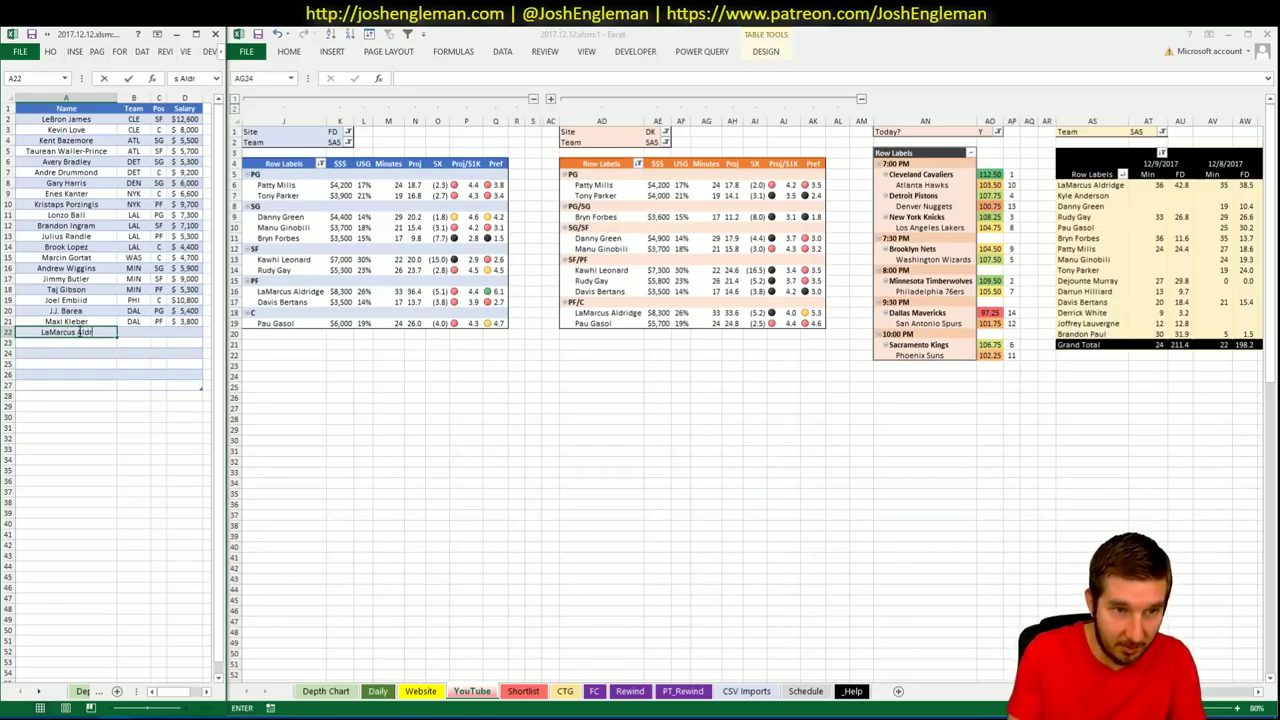
{"action": "type", "text": "idge"}
{"action": "key", "text": "Return"}
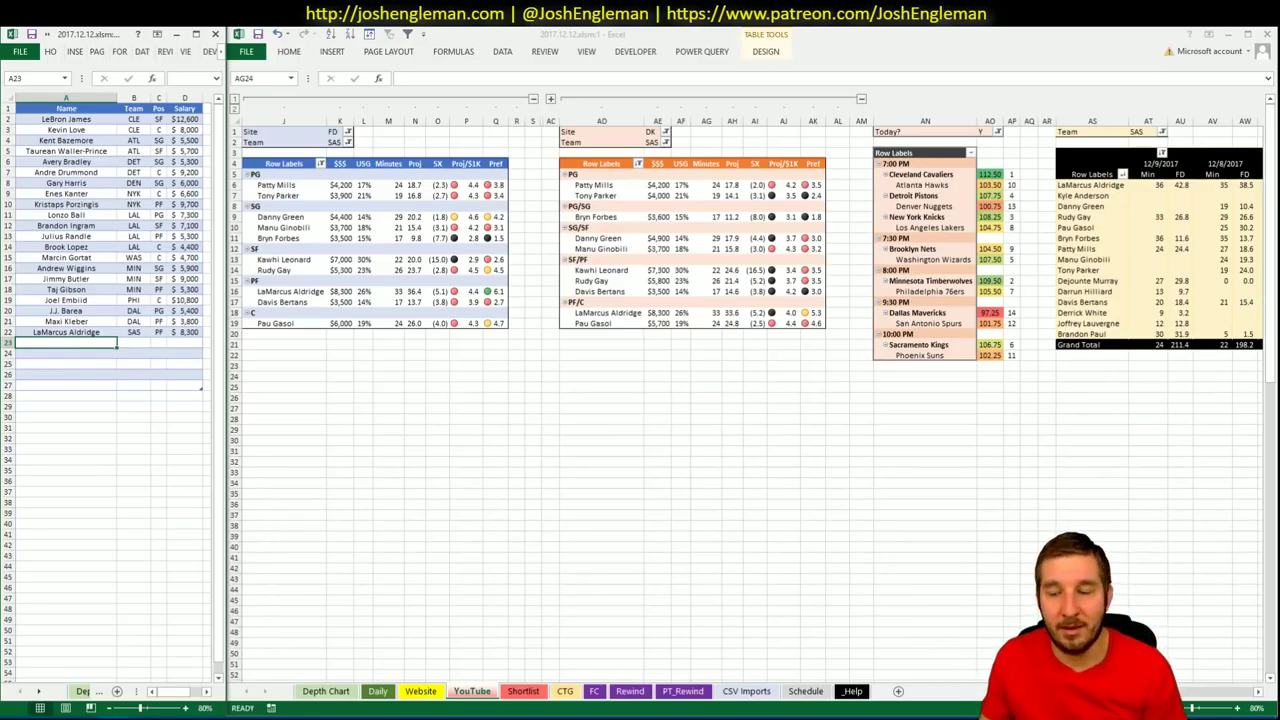
Compare the other Spurs' recent games, projections and shot-frequency matchups, and add Danny Green to the player list below LaMarcus Aldridge
{"action": "scroll", "coordinate": [745, 400], "scroll_direction": "right", "scroll_amount": 6}
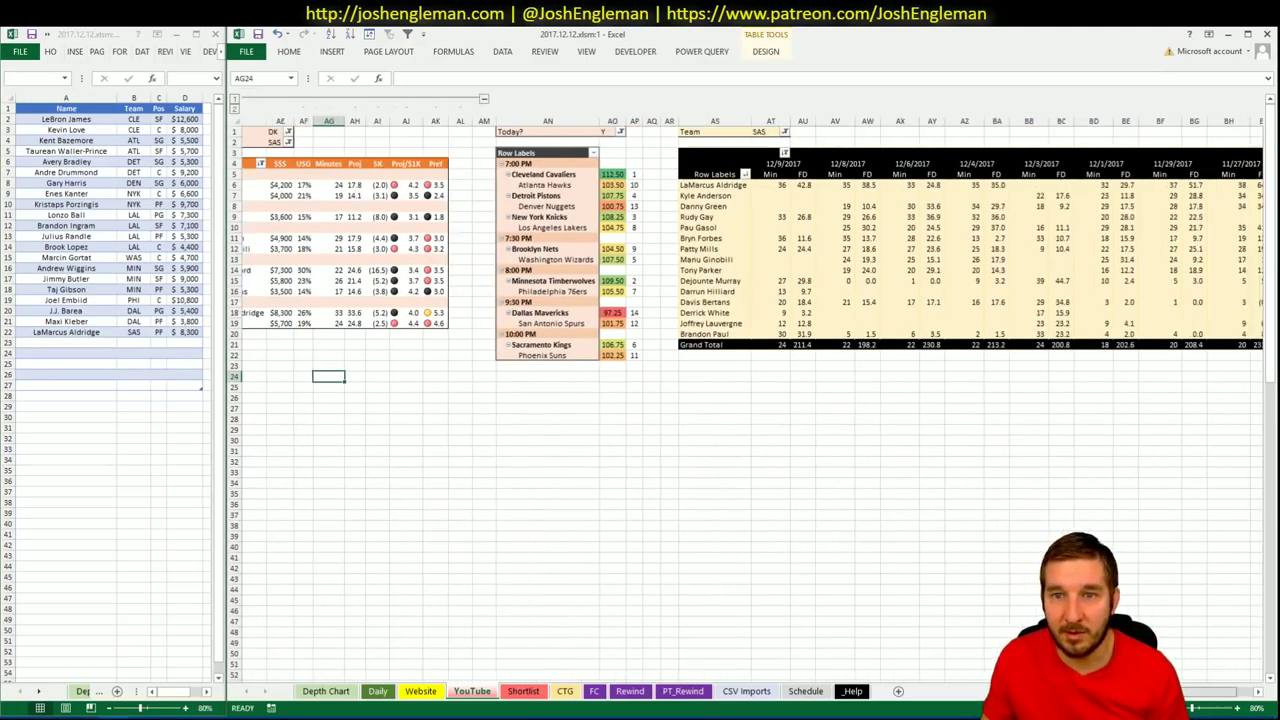
{"action": "scroll", "coordinate": [745, 400], "scroll_direction": "left", "scroll_amount": 2}
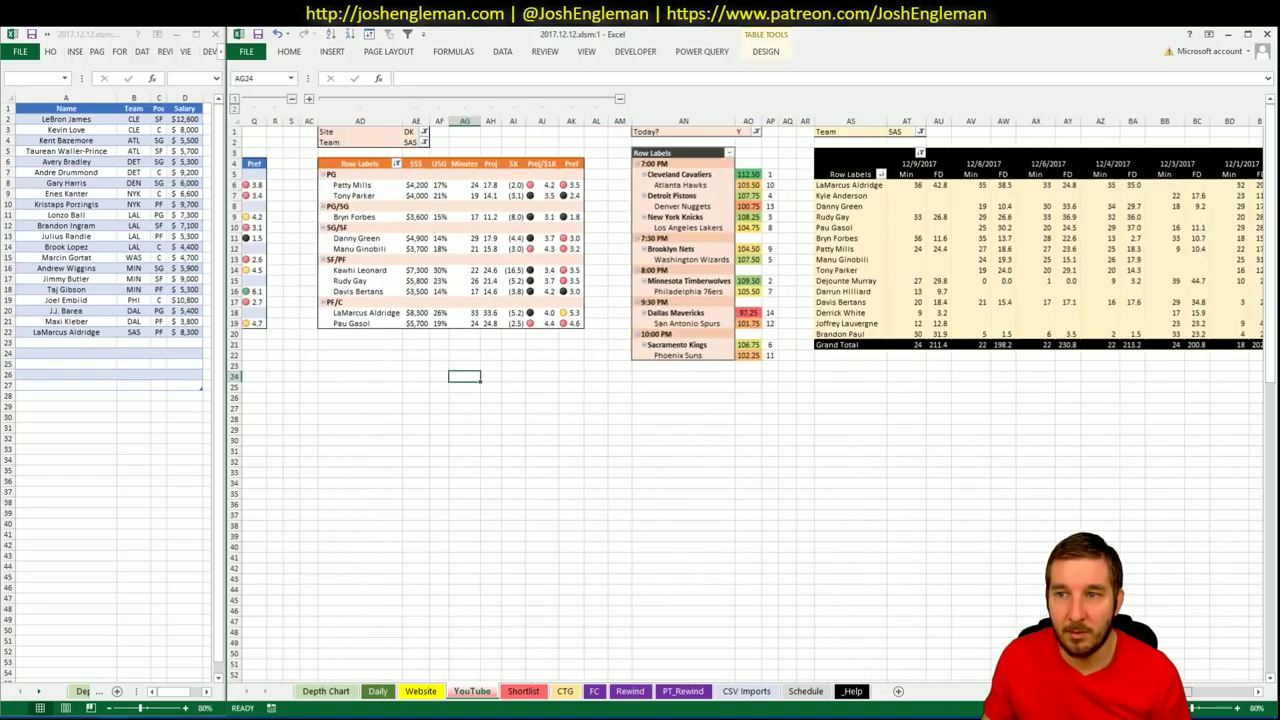
{"action": "scroll", "coordinate": [745, 400], "scroll_direction": "right", "scroll_amount": 2}
{"action": "scroll", "coordinate": [745, 400], "scroll_direction": "left", "scroll_amount": 6}
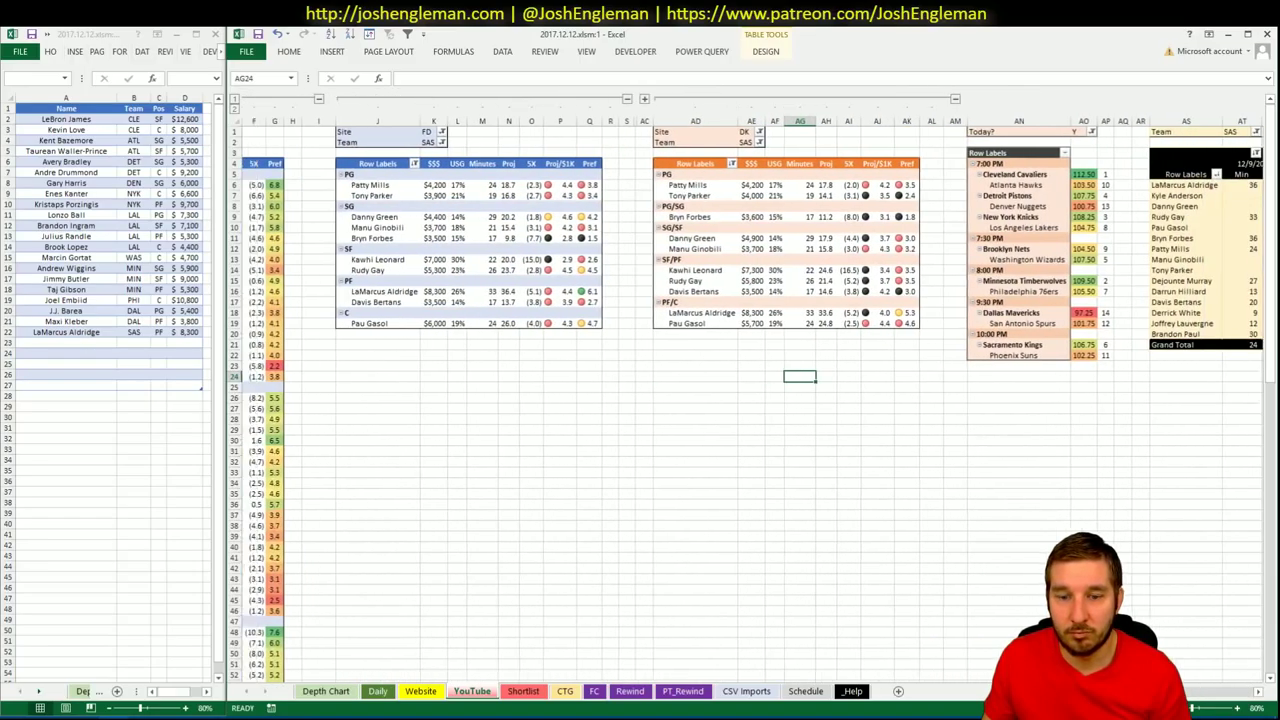
{"action": "left_click", "coordinate": [565, 691]}
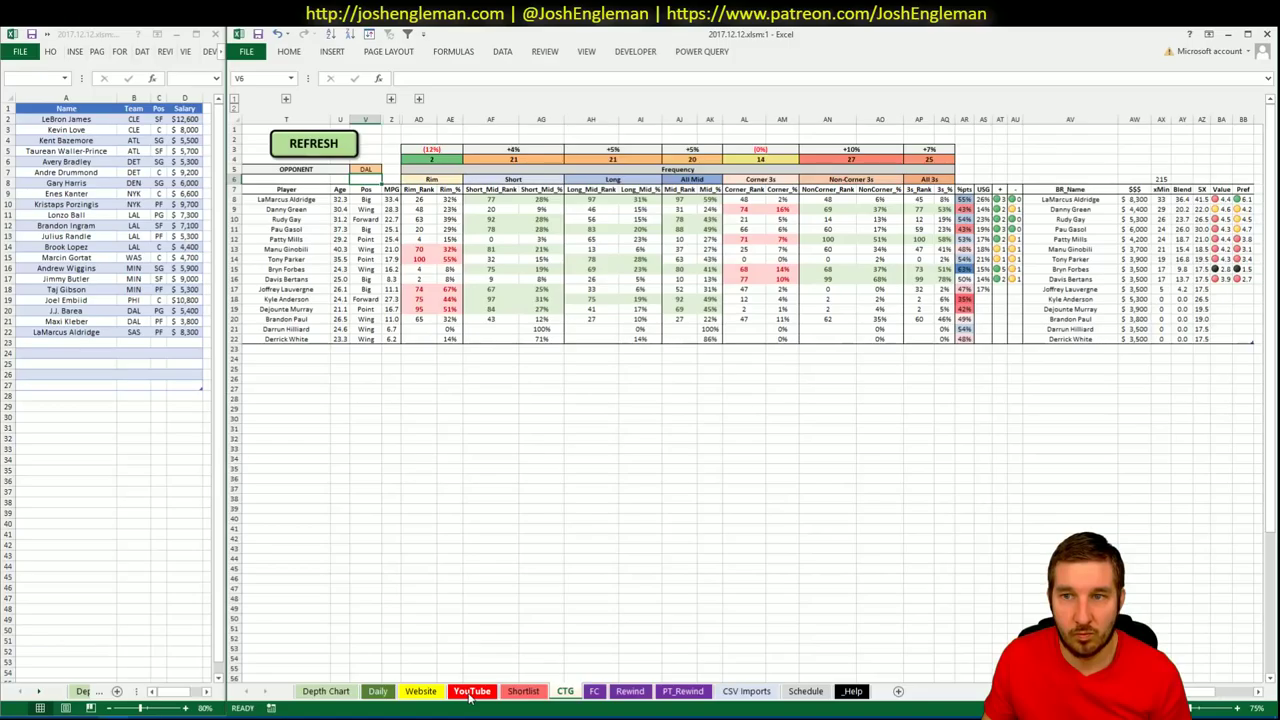
{"action": "left_click", "coordinate": [470, 691]}
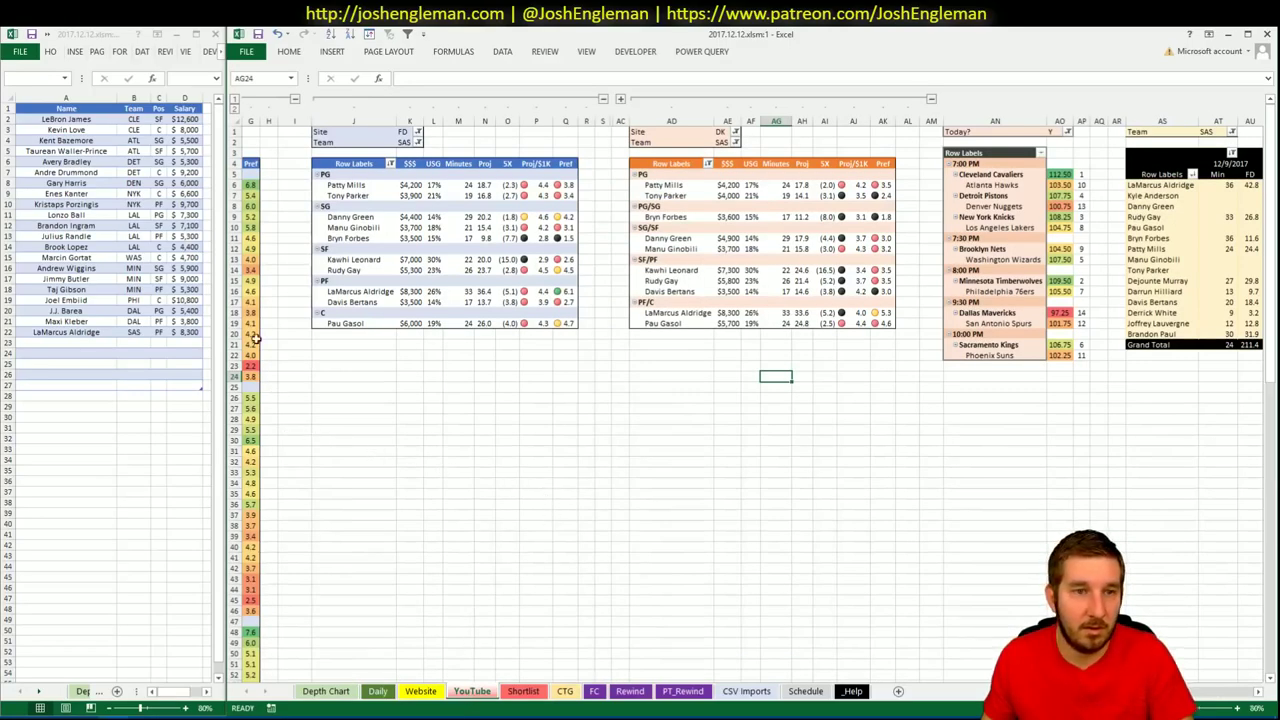
{"action": "left_click", "coordinate": [94, 343]}
{"action": "type", "text": "Danny Green"}
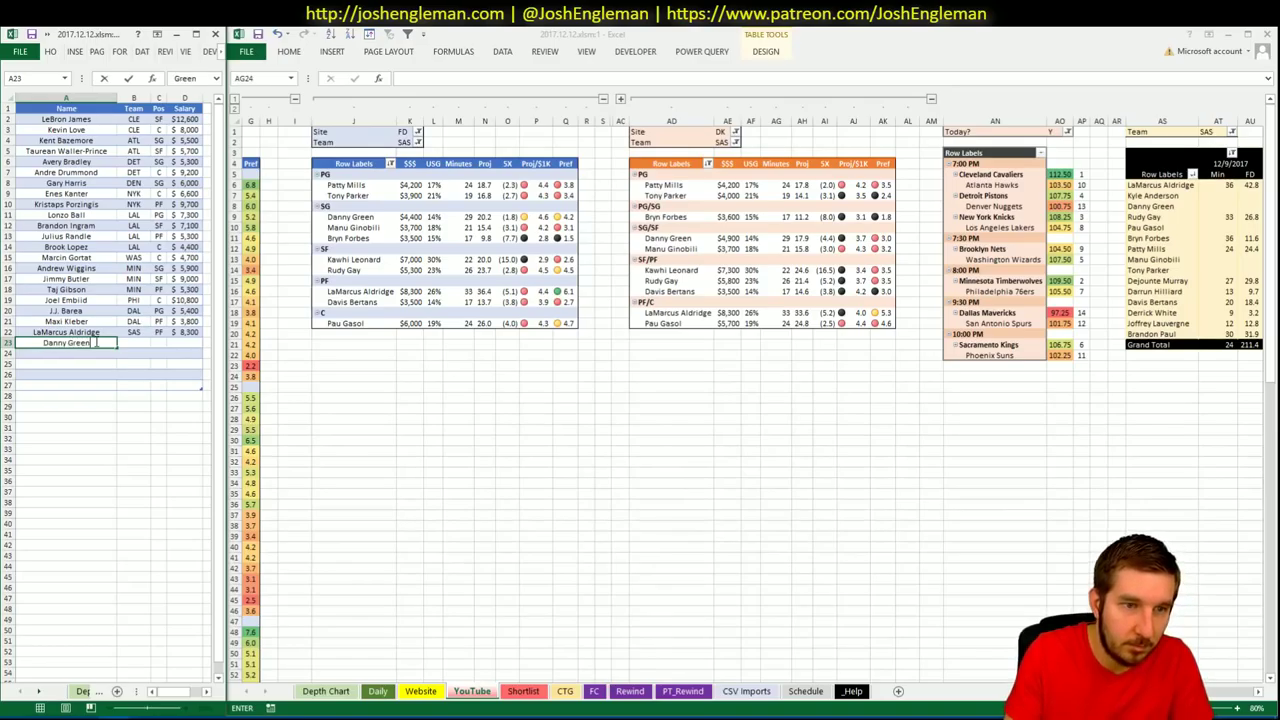
{"action": "key", "text": "Return"}
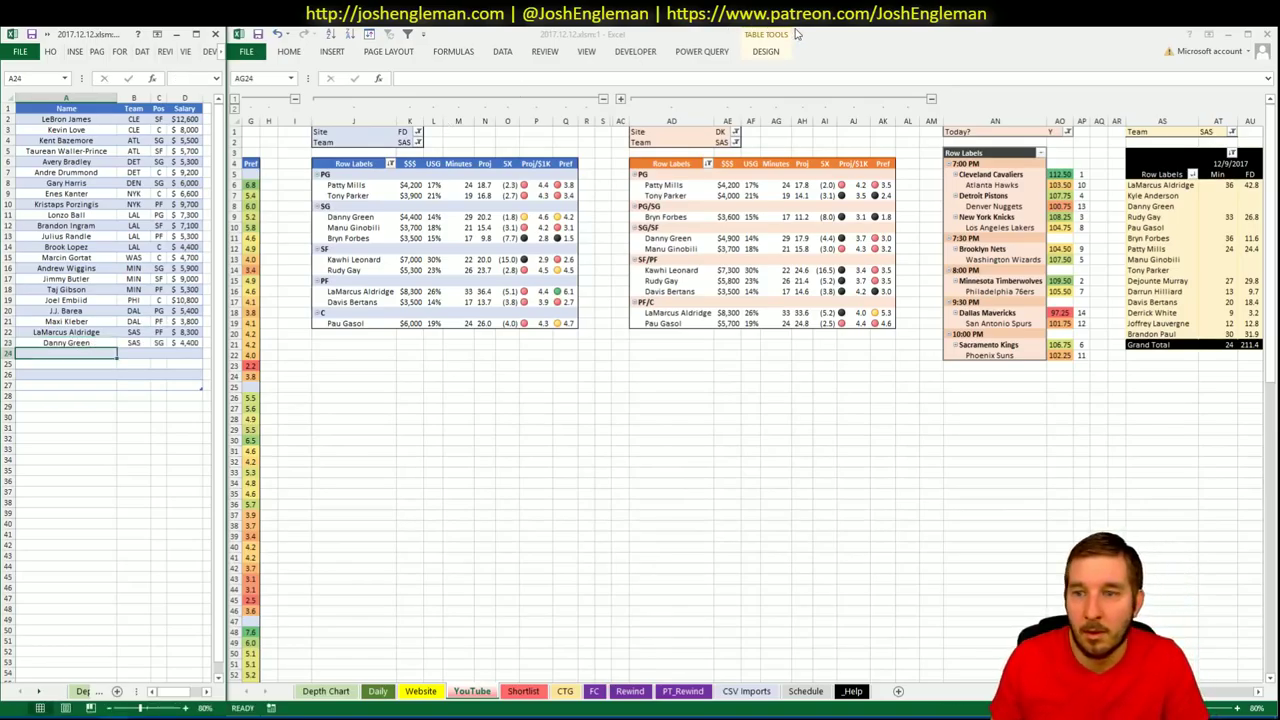
{"action": "key", "text": "alt+Tab"}
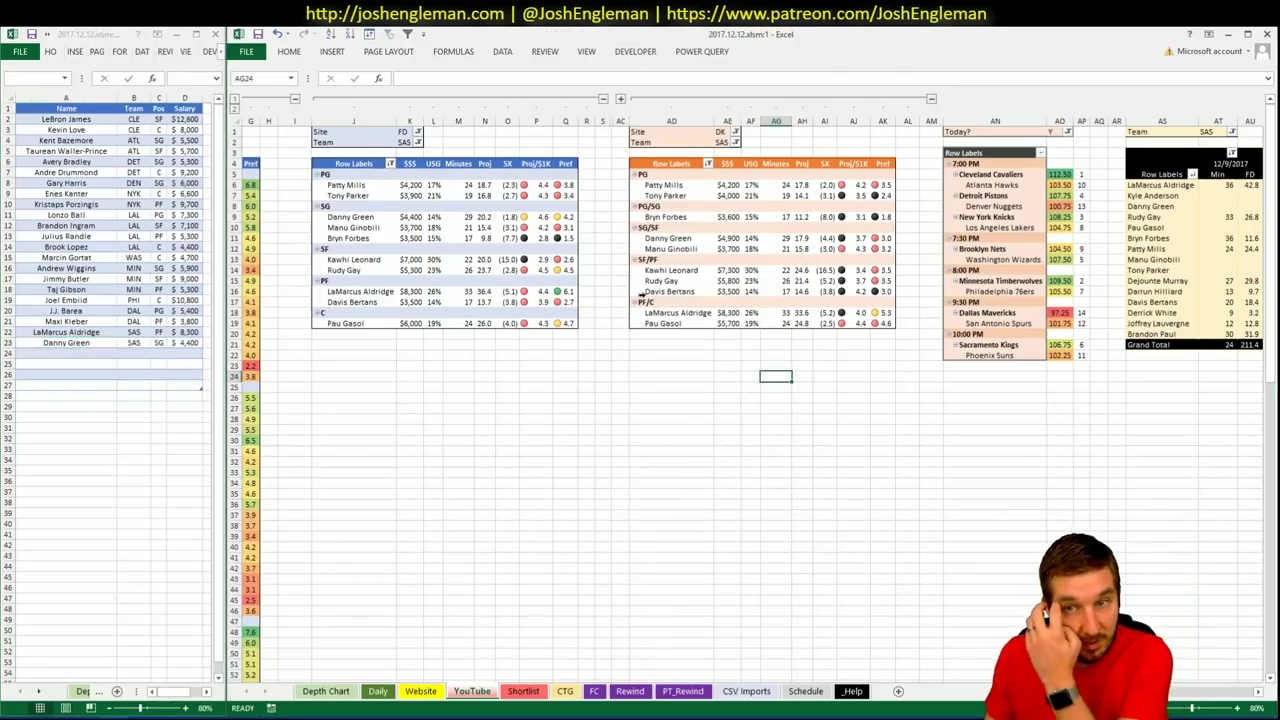
Set the team filter of both the FD and DK projection tables to SAC
{"action": "left_click", "coordinate": [407, 143]}
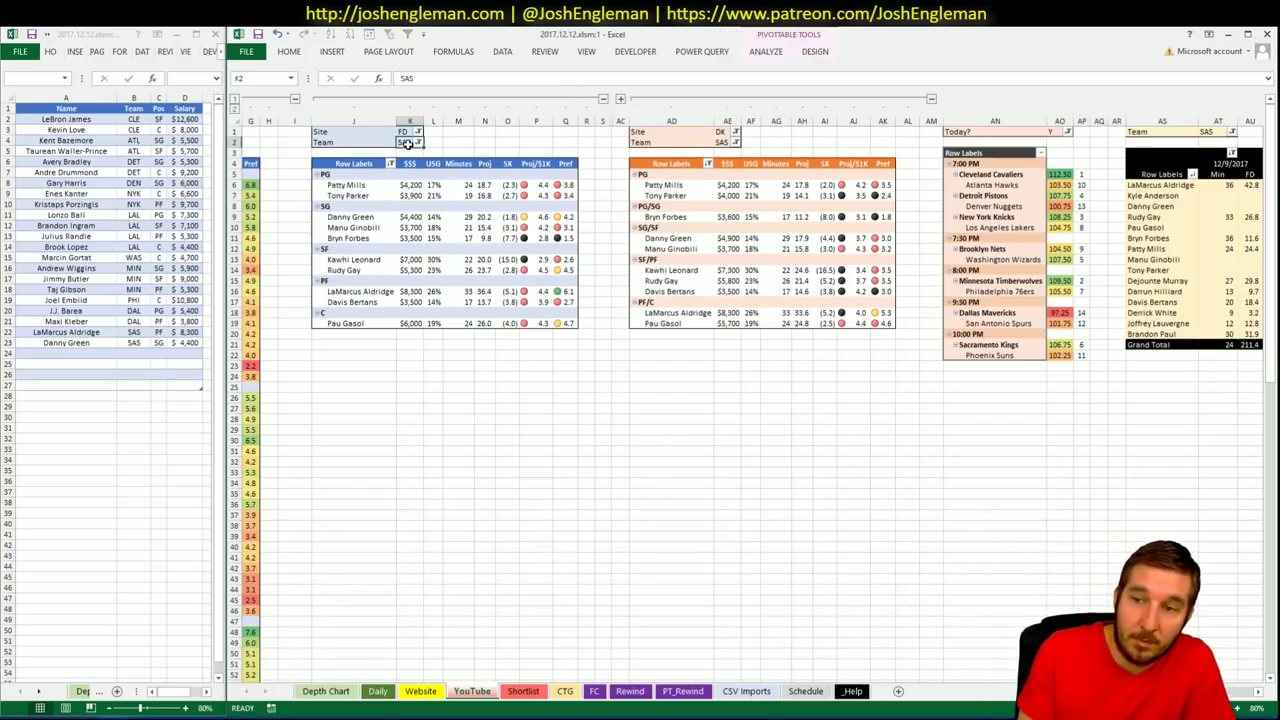
{"action": "type", "text": "SAC"}
{"action": "key", "text": "Return"}
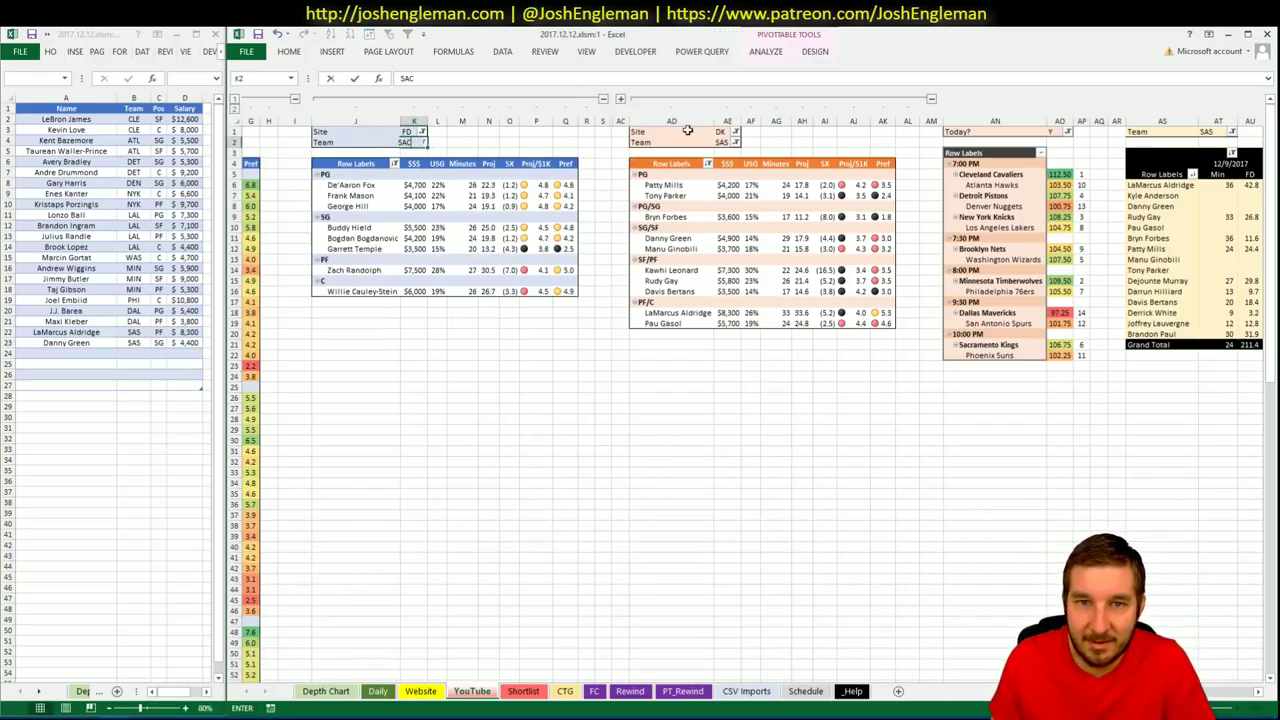
{"action": "left_click", "coordinate": [727, 142]}
{"action": "type", "text": "SAC"}
{"action": "key", "text": "Return"}
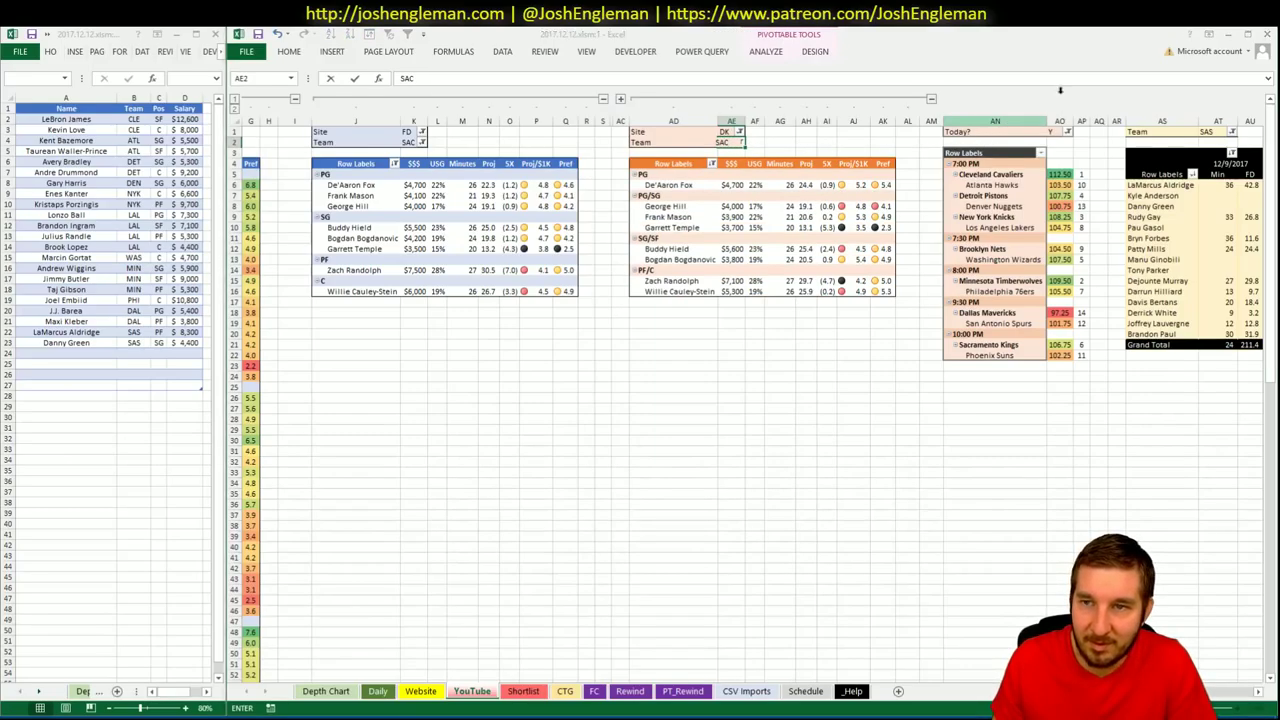
Switch to the browser, check the December 12 NBA lines on the Sportsbook Review odds page, and return to the workbook
{"action": "key", "text": "ctrl+F6"}
{"action": "key", "text": "alt+Tab"}
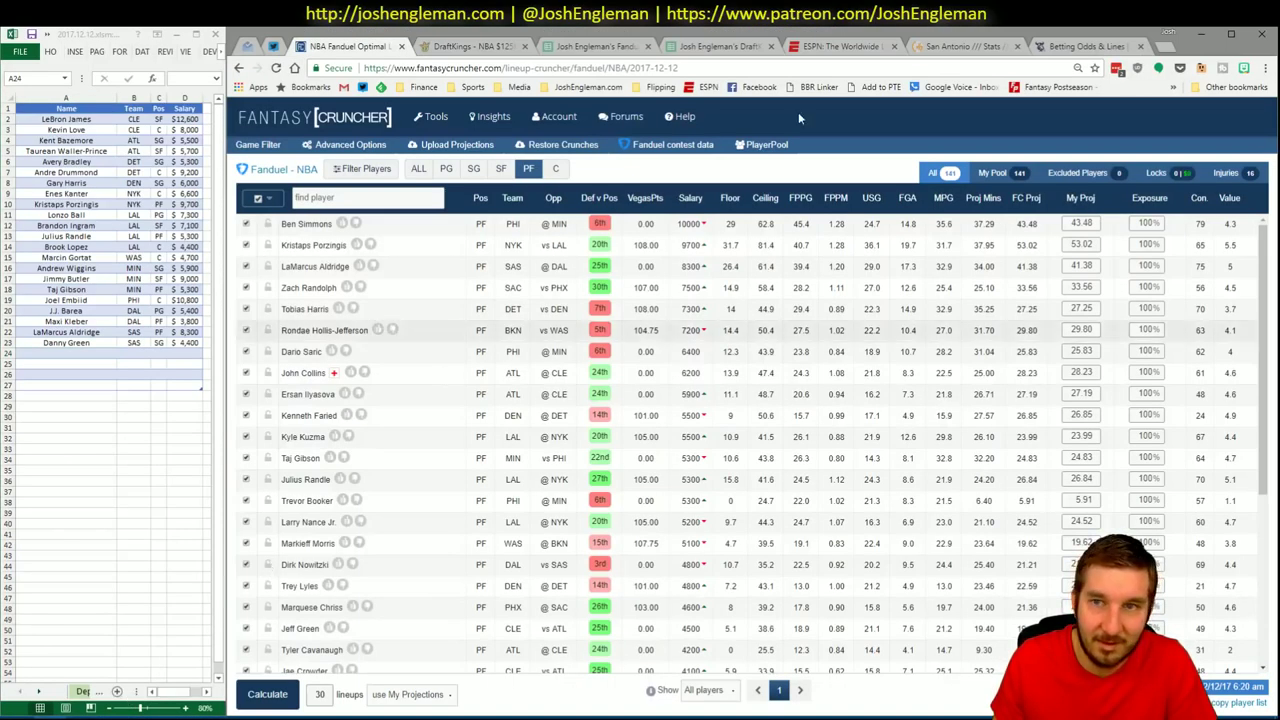
{"action": "left_click", "coordinate": [1083, 47]}
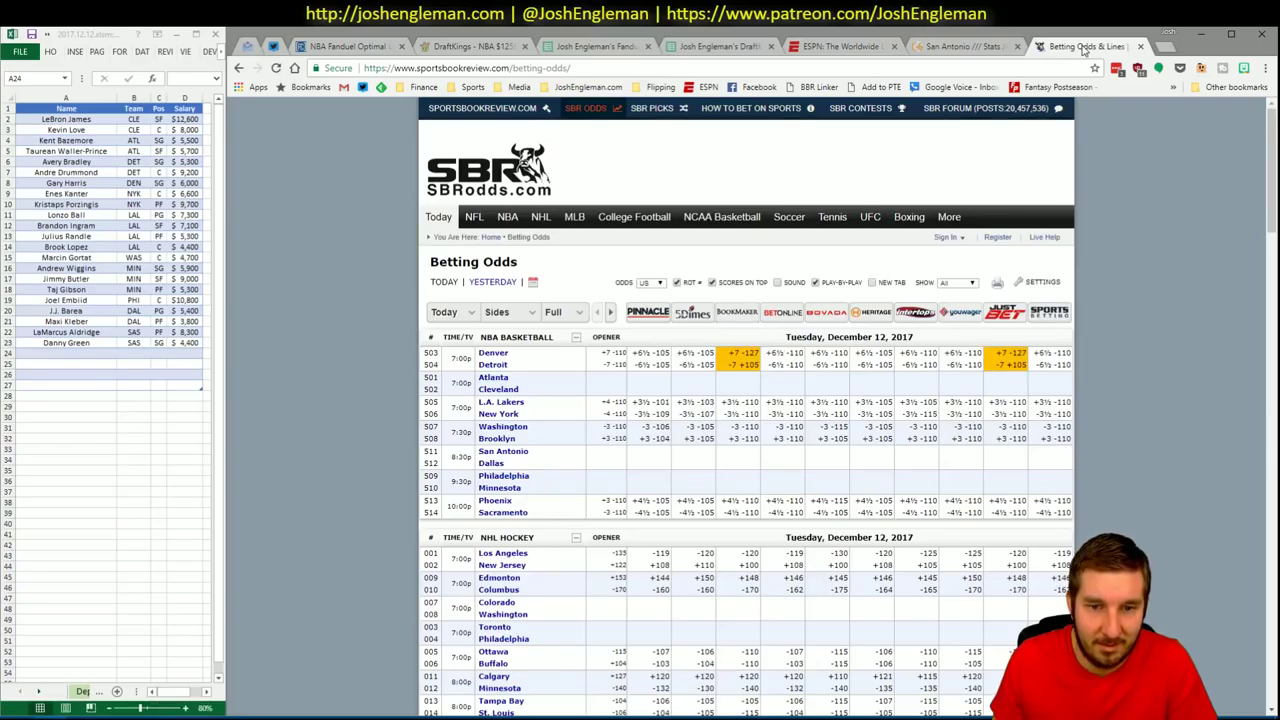
{"action": "left_click", "coordinate": [1201, 33]}
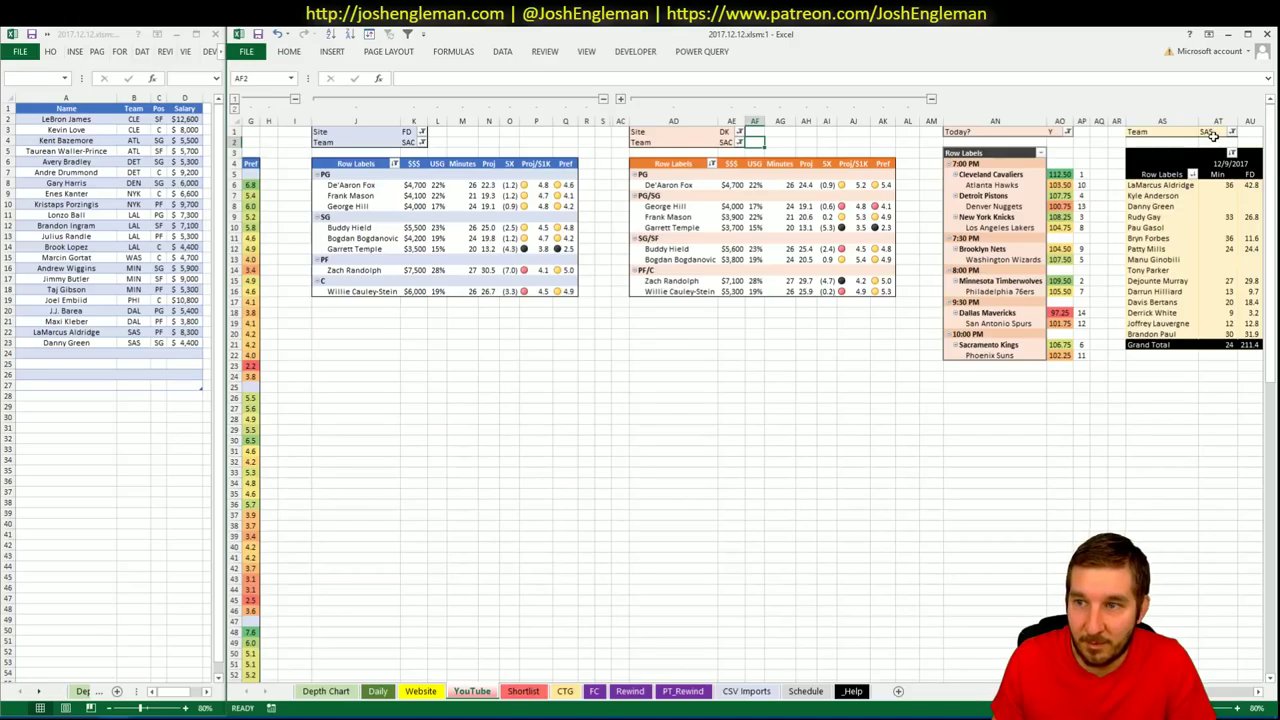
Set the recent-games table's team filter to SAC and compare the Kings' game minutes and FD points with their projections
{"action": "left_click_drag", "start_coordinate": [1212, 132], "coordinate": [1106, 458]}
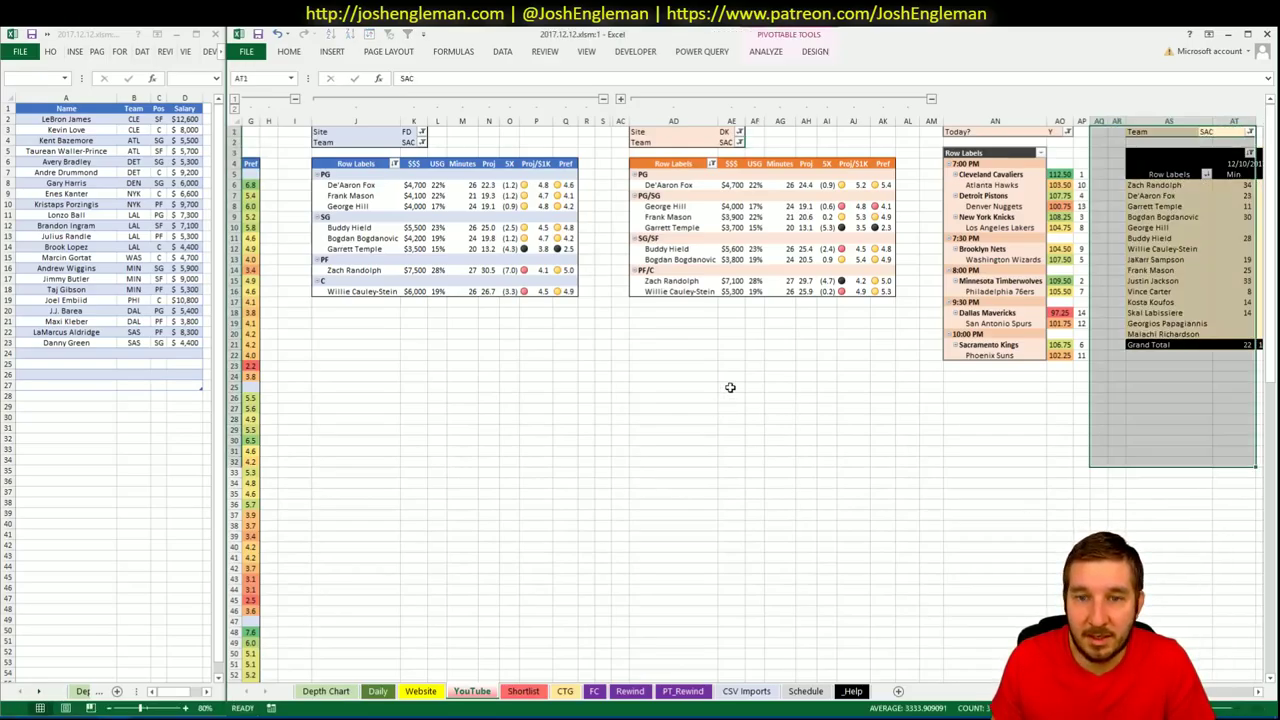
{"action": "left_click", "coordinate": [620, 368]}
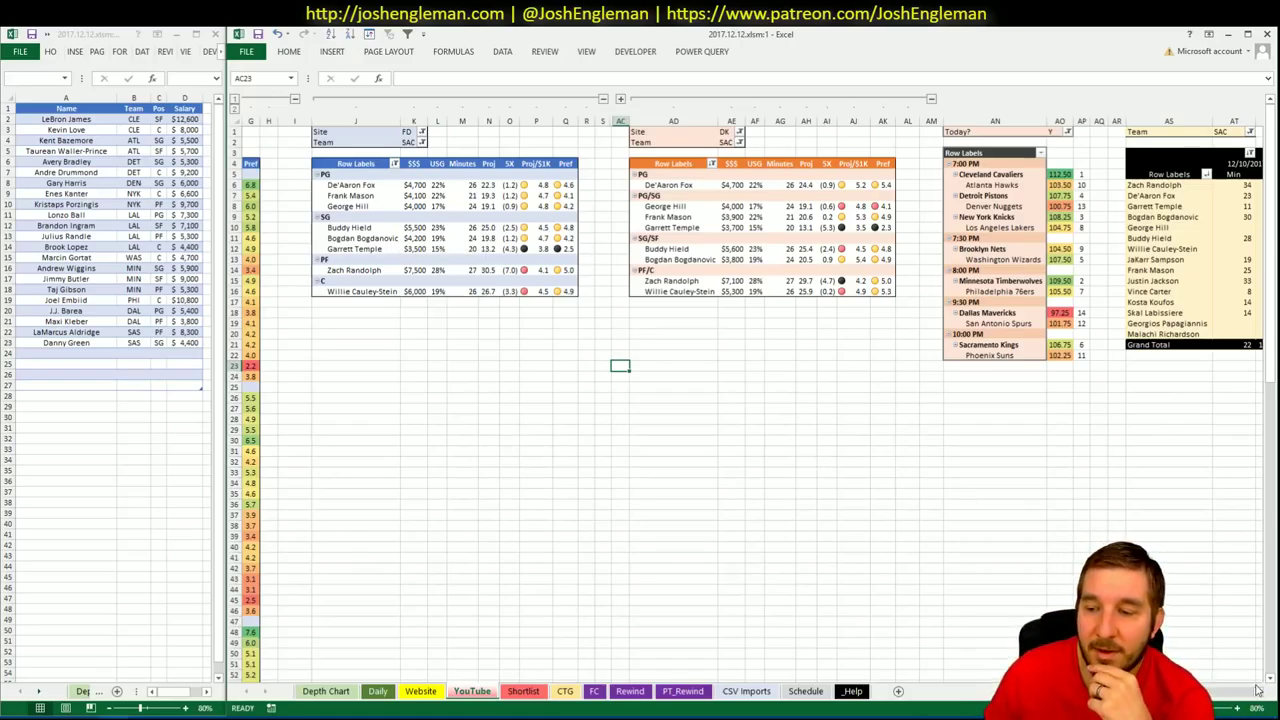
{"action": "left_click_drag", "start_coordinate": [1260, 692], "coordinate": [1261, 693]}
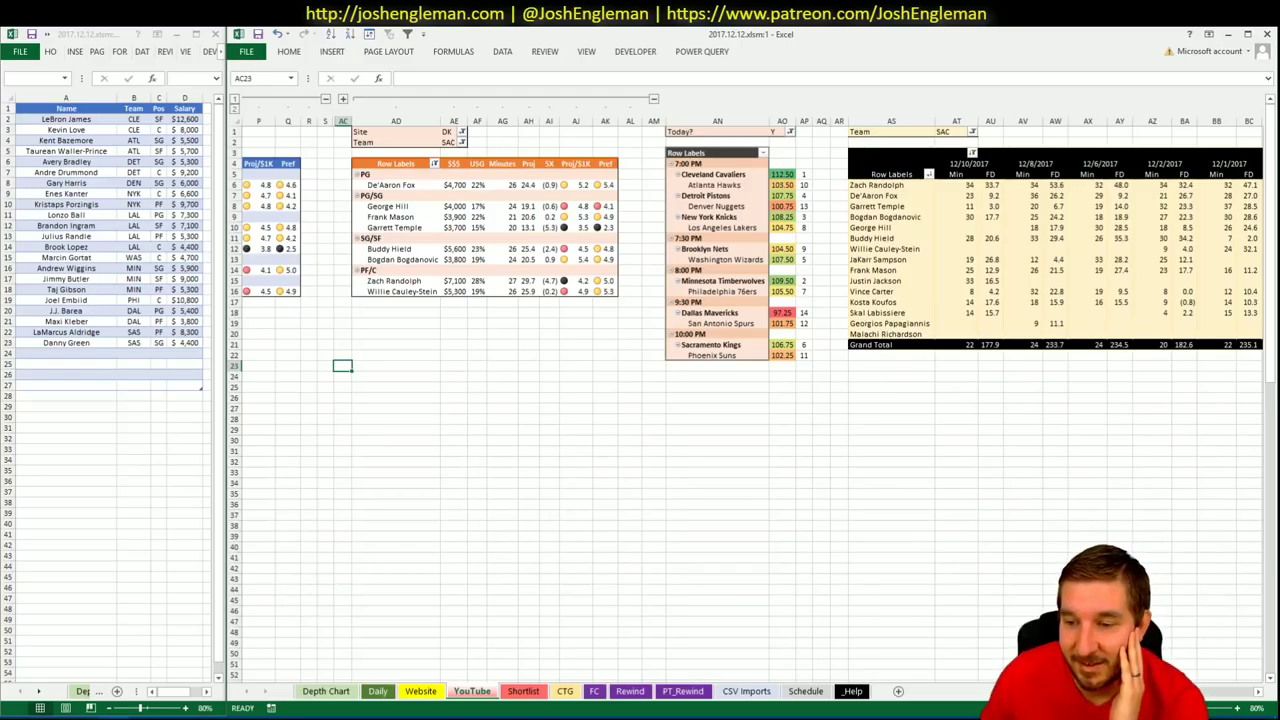
{"action": "scroll", "coordinate": [749, 387], "scroll_direction": "left", "scroll_amount": 5}
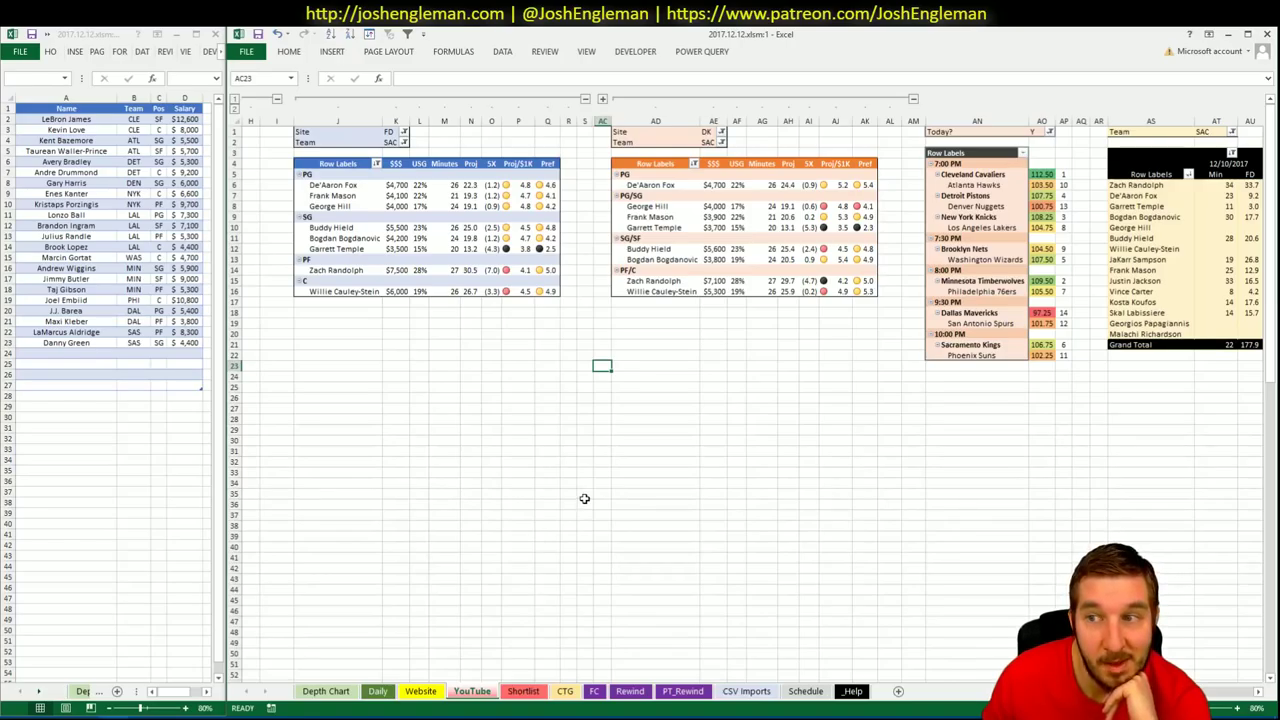
{"action": "scroll", "coordinate": [750, 390], "scroll_direction": "right", "scroll_amount": 3}
{"action": "scroll", "coordinate": [750, 390], "scroll_direction": "left", "scroll_amount": 4}
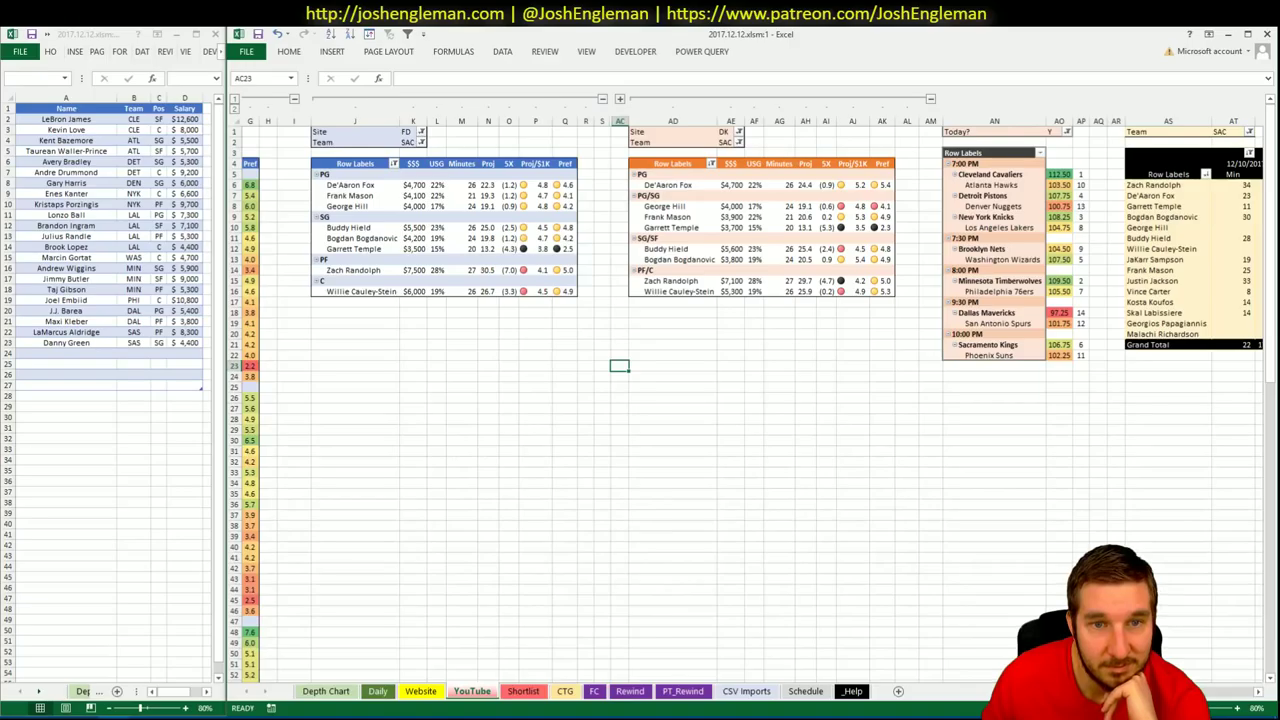
{"action": "scroll", "coordinate": [750, 390], "scroll_direction": "right", "scroll_amount": 5}
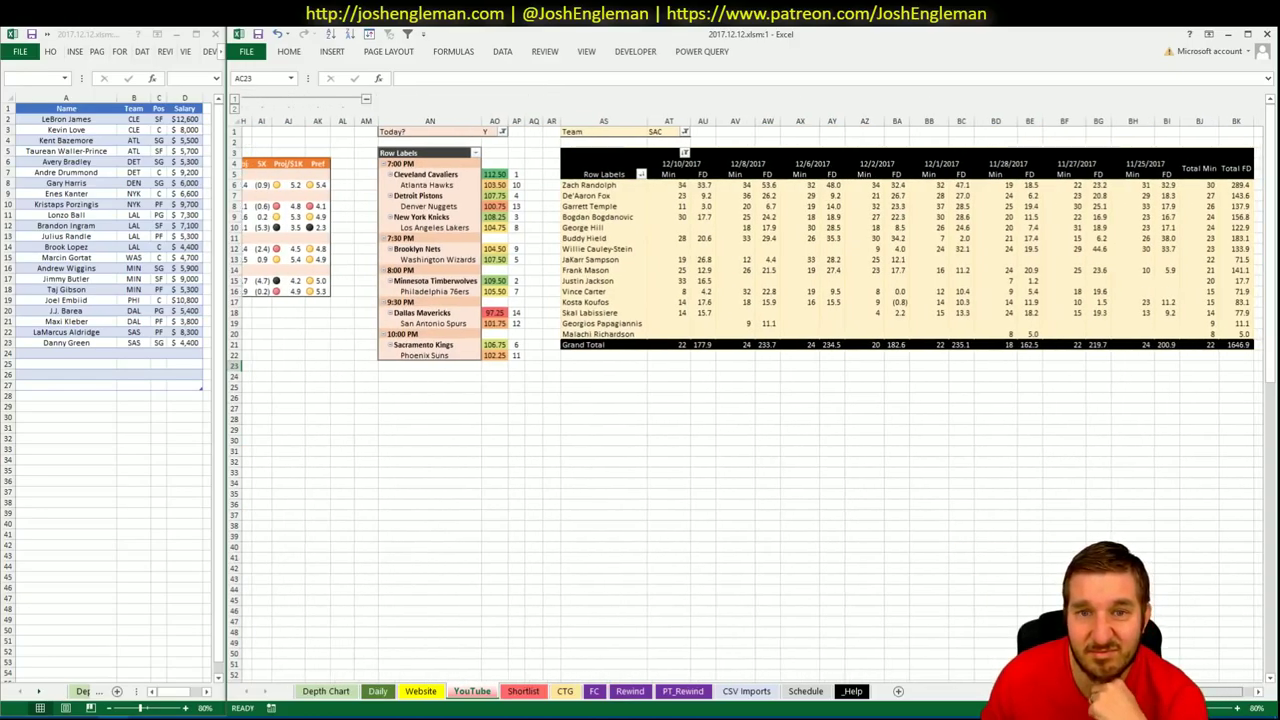
{"action": "scroll", "coordinate": [750, 390], "scroll_direction": "left", "scroll_amount": 5}
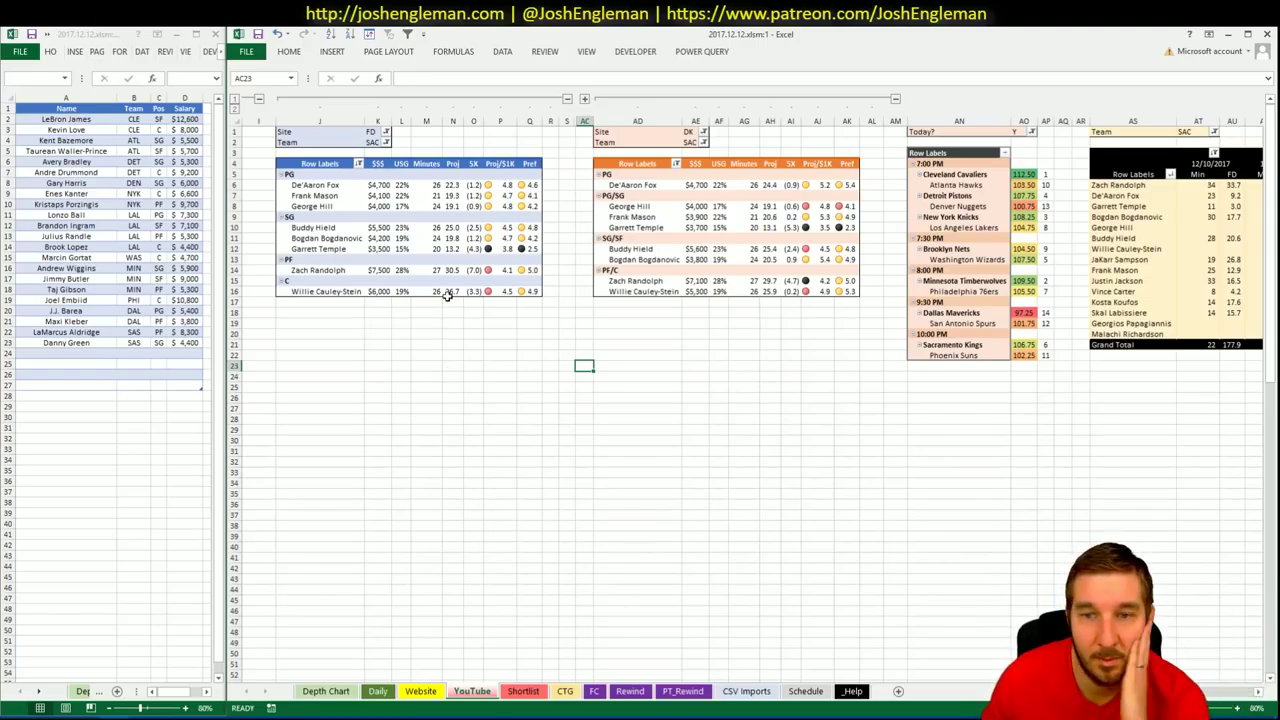
Set the team filter of the FD and DK projection tables to PHO and check the player projections on the Daily sheet
{"action": "left_click", "coordinate": [371, 142]}
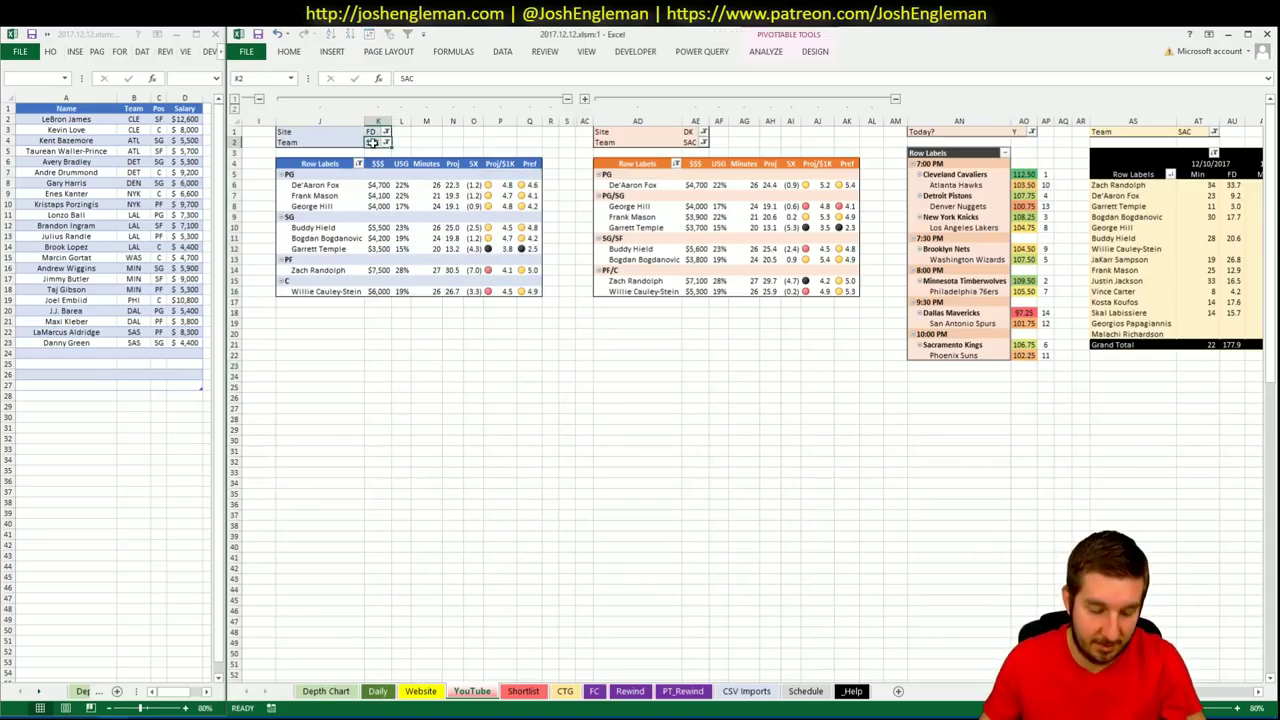
{"action": "type", "text": "PHO"}
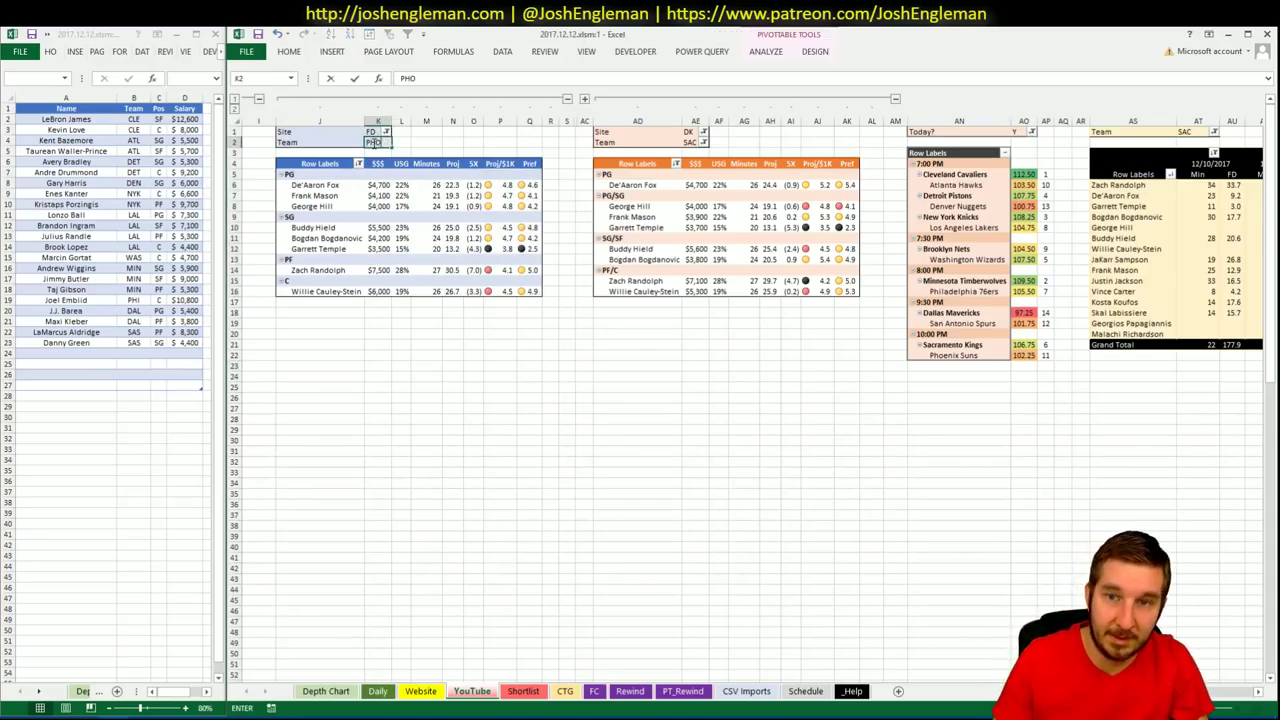
{"action": "left_click", "coordinate": [689, 140]}
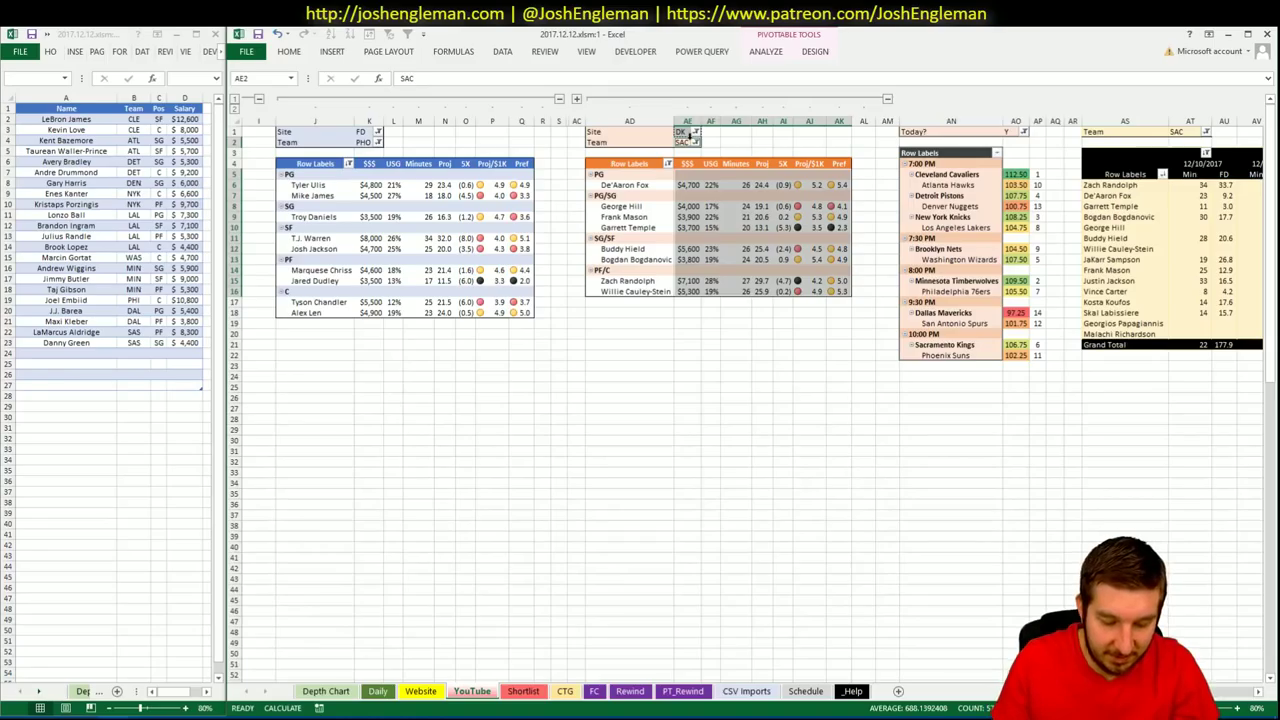
{"action": "type", "text": "PHO"}
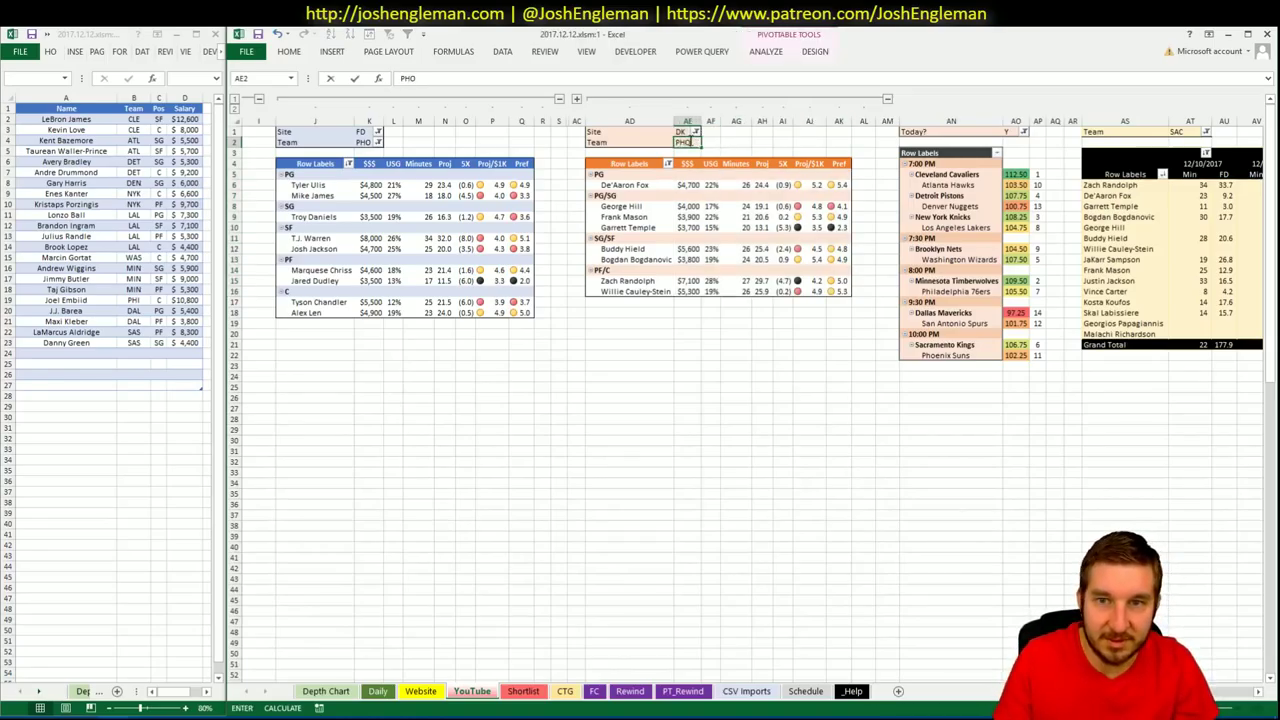
{"action": "key", "text": "Return"}
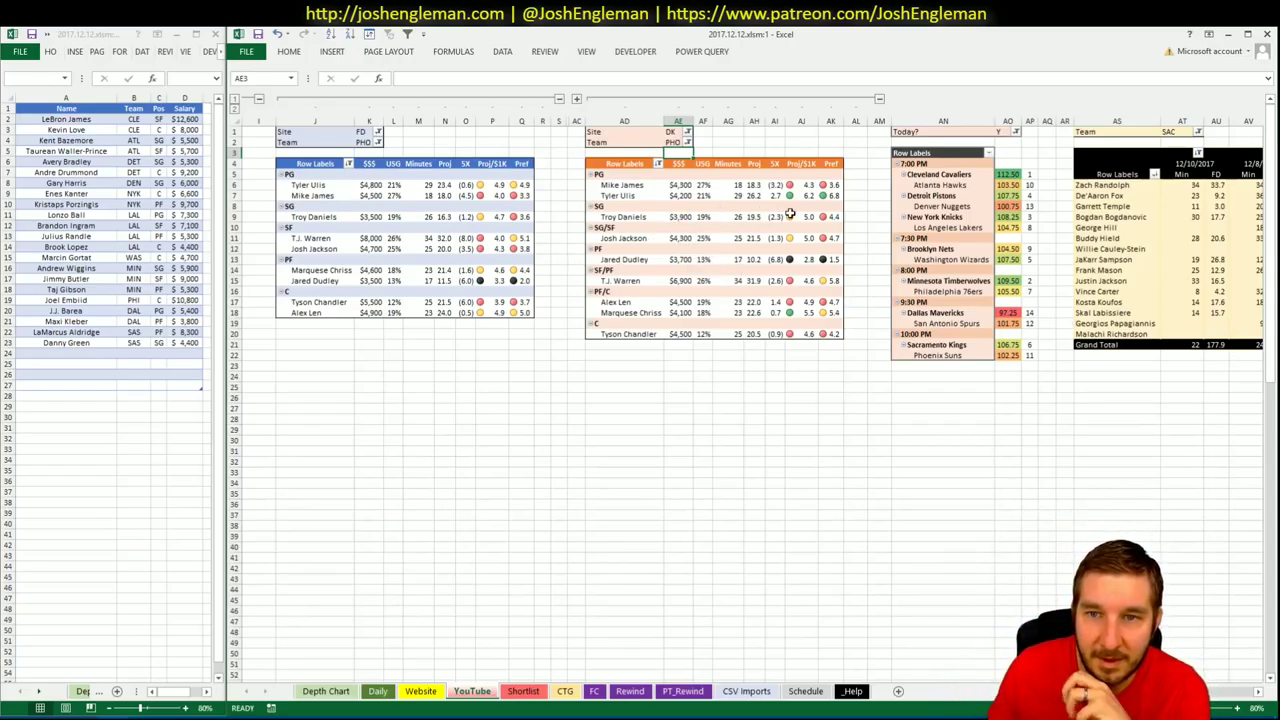
{"action": "left_click", "coordinate": [377, 695]}
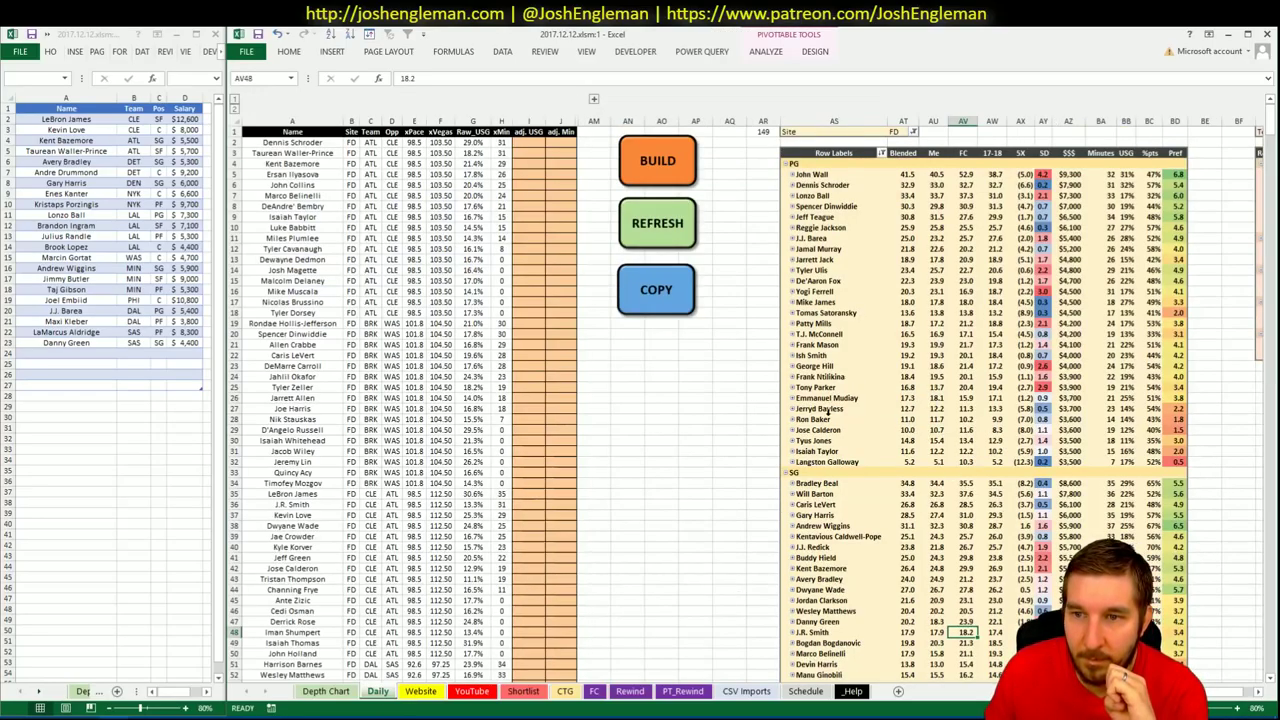
{"action": "left_click", "coordinate": [471, 691]}
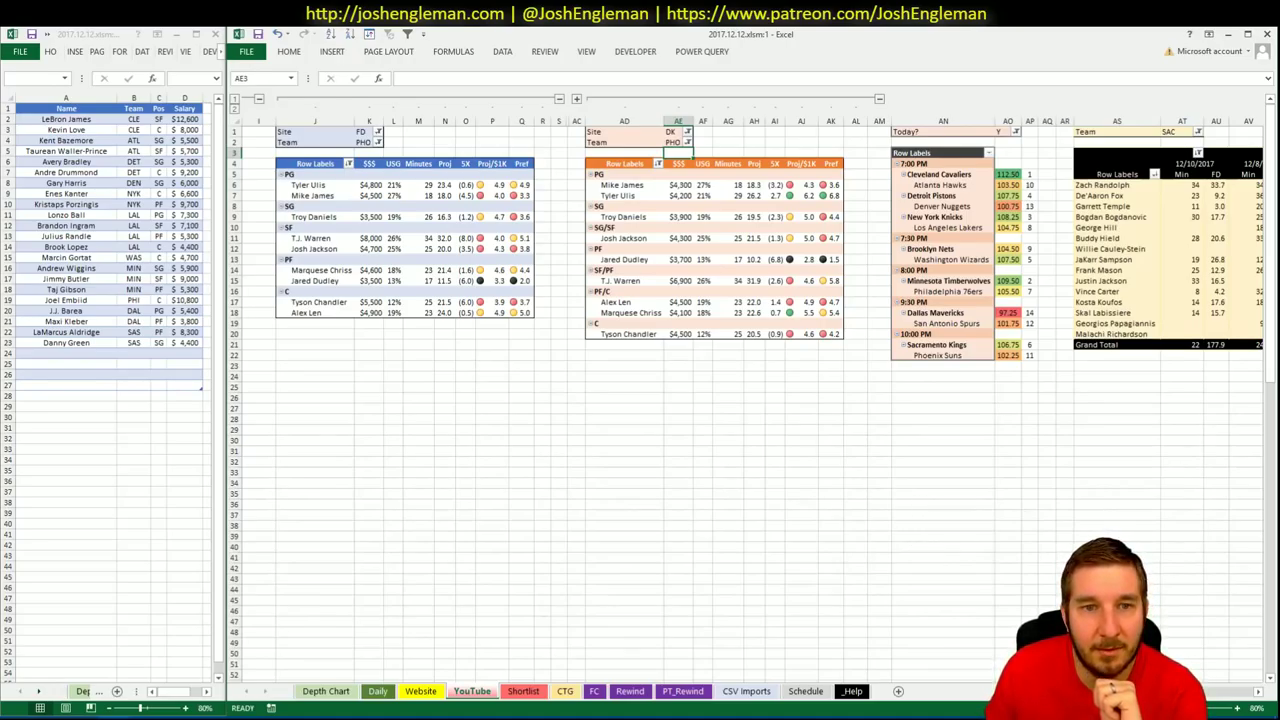
Set the recent-games table's team filter to PHO and review the Suns' minutes and FD points by game
{"action": "scroll", "coordinate": [753, 388], "scroll_direction": "right", "scroll_amount": 5}
{"action": "left_click", "coordinate": [856, 121]}
{"action": "left_click", "coordinate": [857, 132]}
{"action": "type", "text": "PHO"}
{"action": "key", "text": "Return"}
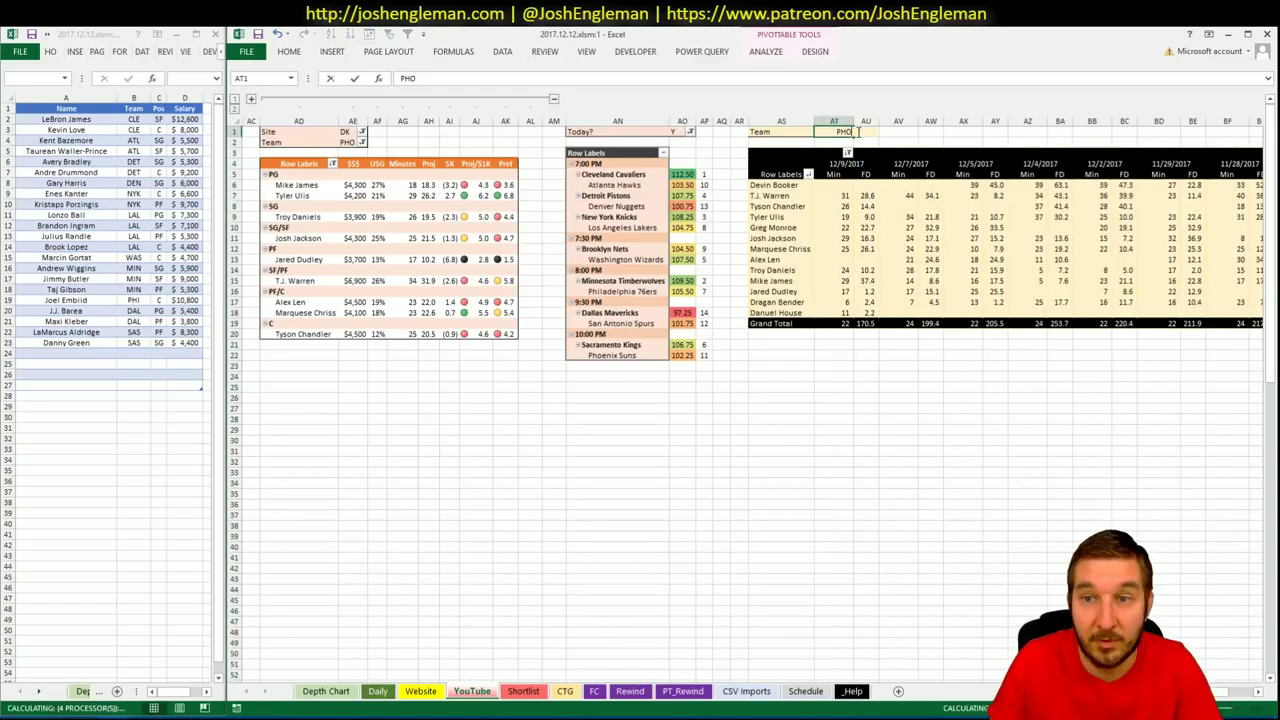
{"action": "scroll", "coordinate": [745, 400], "scroll_direction": "right", "scroll_amount": 1}
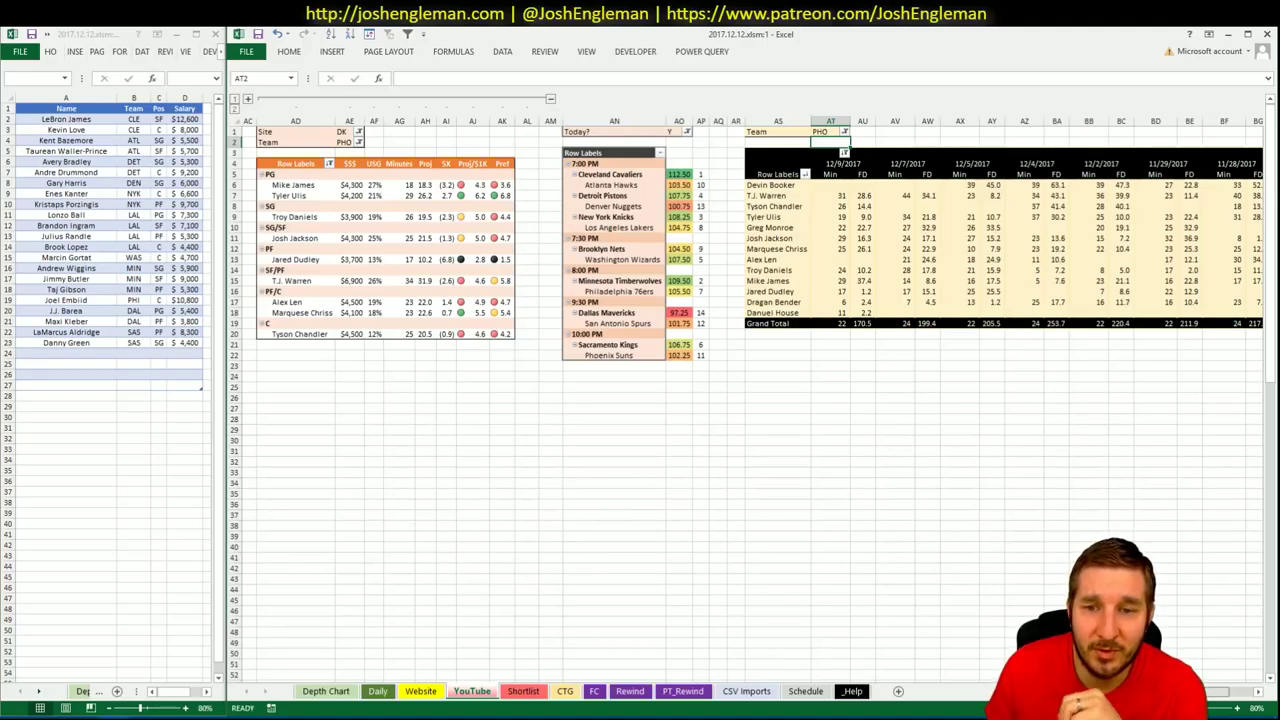
{"action": "scroll", "coordinate": [753, 387], "scroll_direction": "right", "scroll_amount": 1}
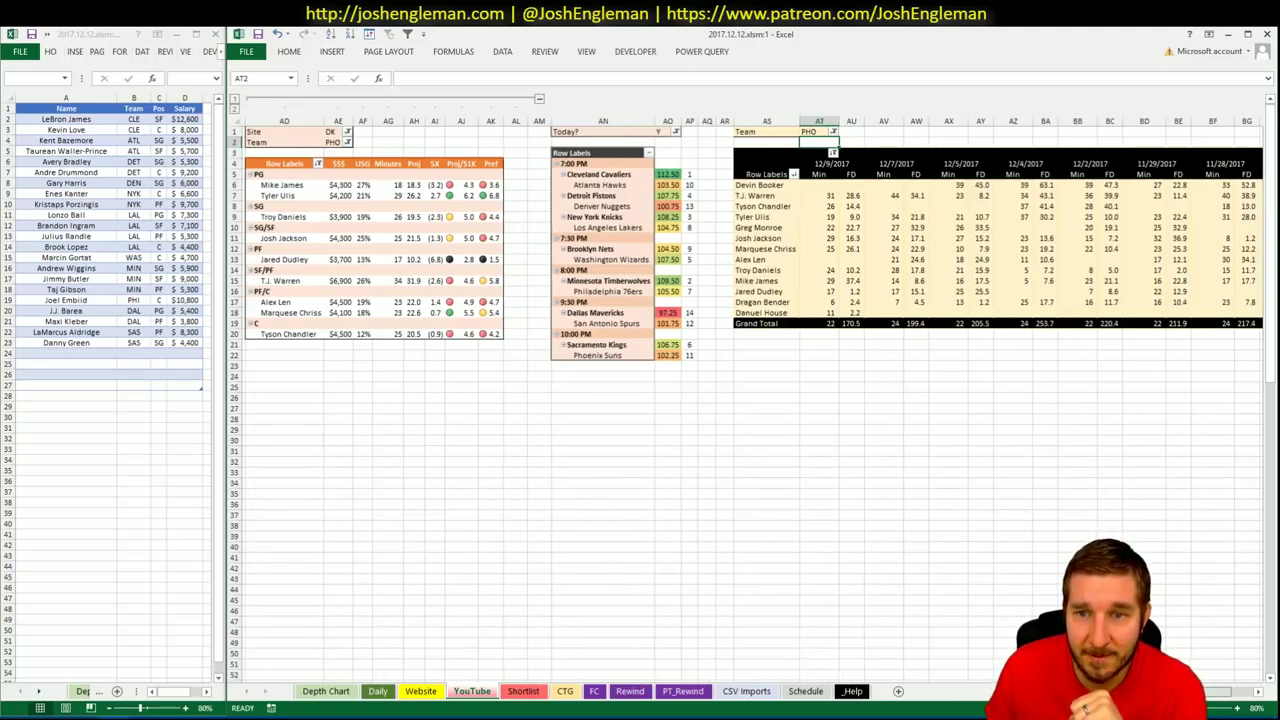
{"action": "scroll", "coordinate": [750, 387], "scroll_direction": "right", "scroll_amount": 1}
{"action": "scroll", "coordinate": [750, 387], "scroll_direction": "left", "scroll_amount": 3}
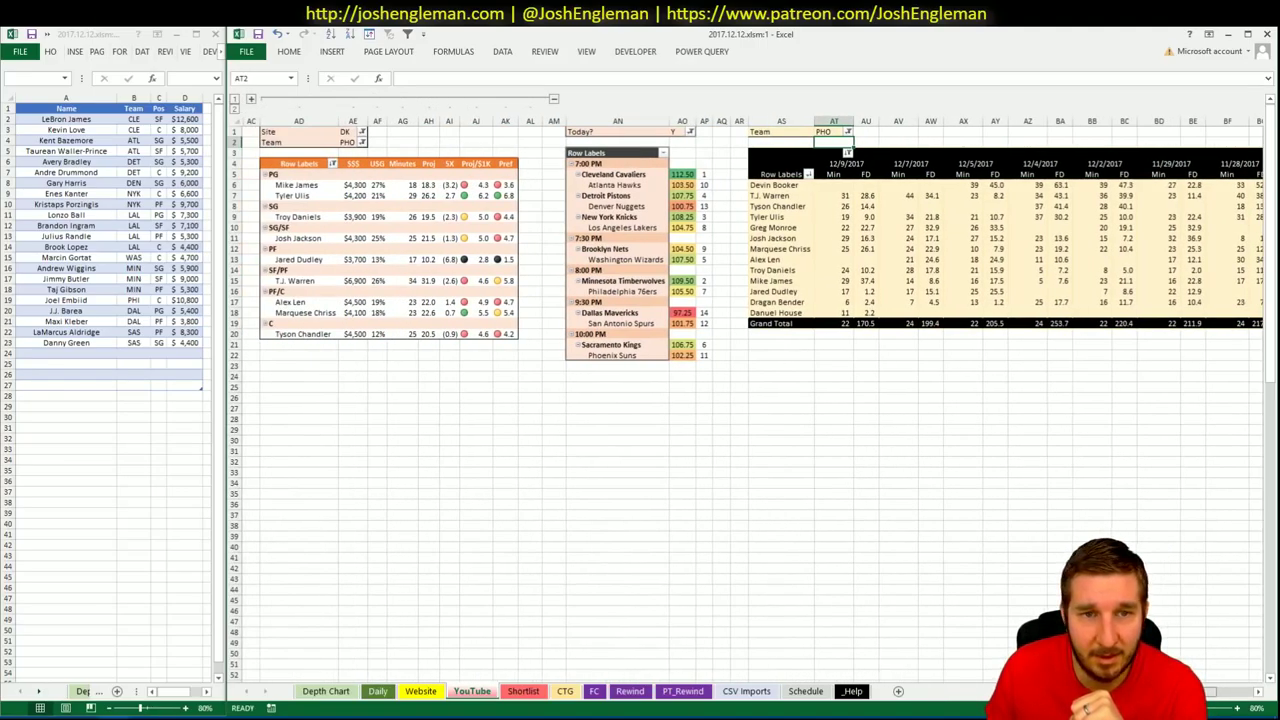
{"action": "scroll", "coordinate": [750, 400], "scroll_direction": "left", "scroll_amount": 5}
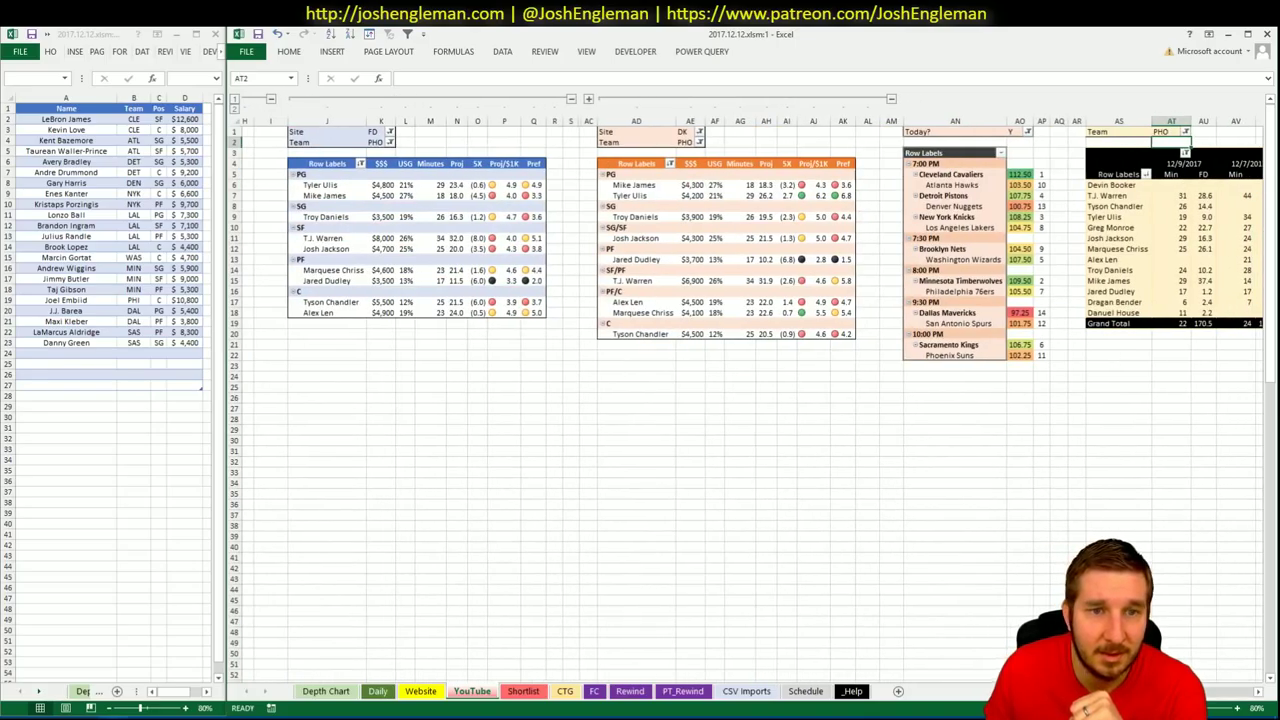
Switch to FantasyCruncher in the browser, list only the small forwards, and examine T.J. Warren's news and game log
{"action": "key", "text": "alt+Tab"}
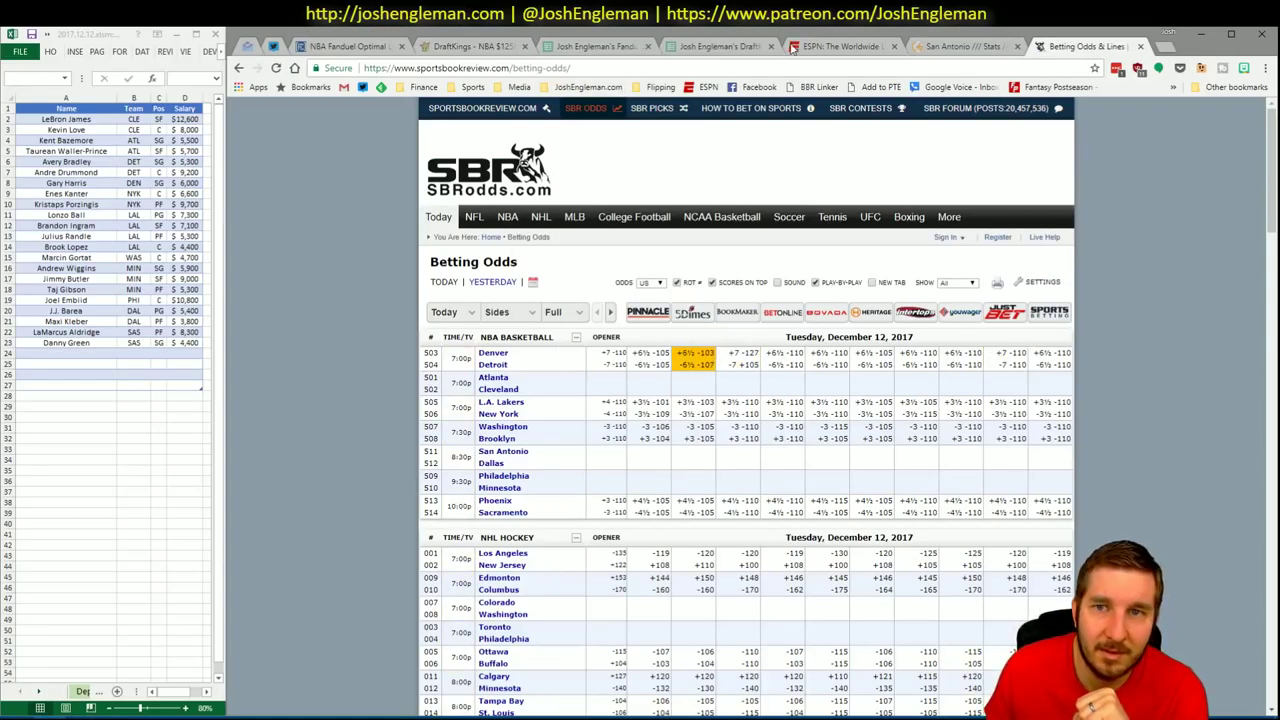
{"action": "left_click", "coordinate": [385, 46]}
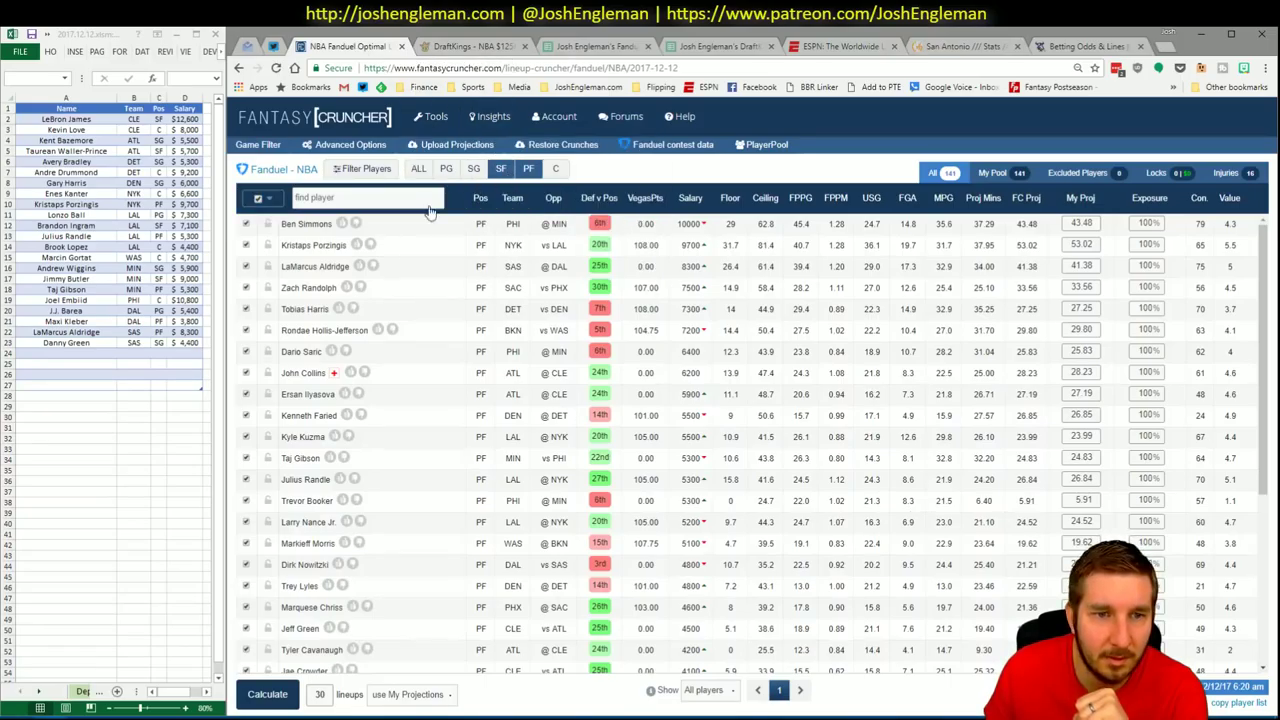
{"action": "left_click", "coordinate": [500, 168]}
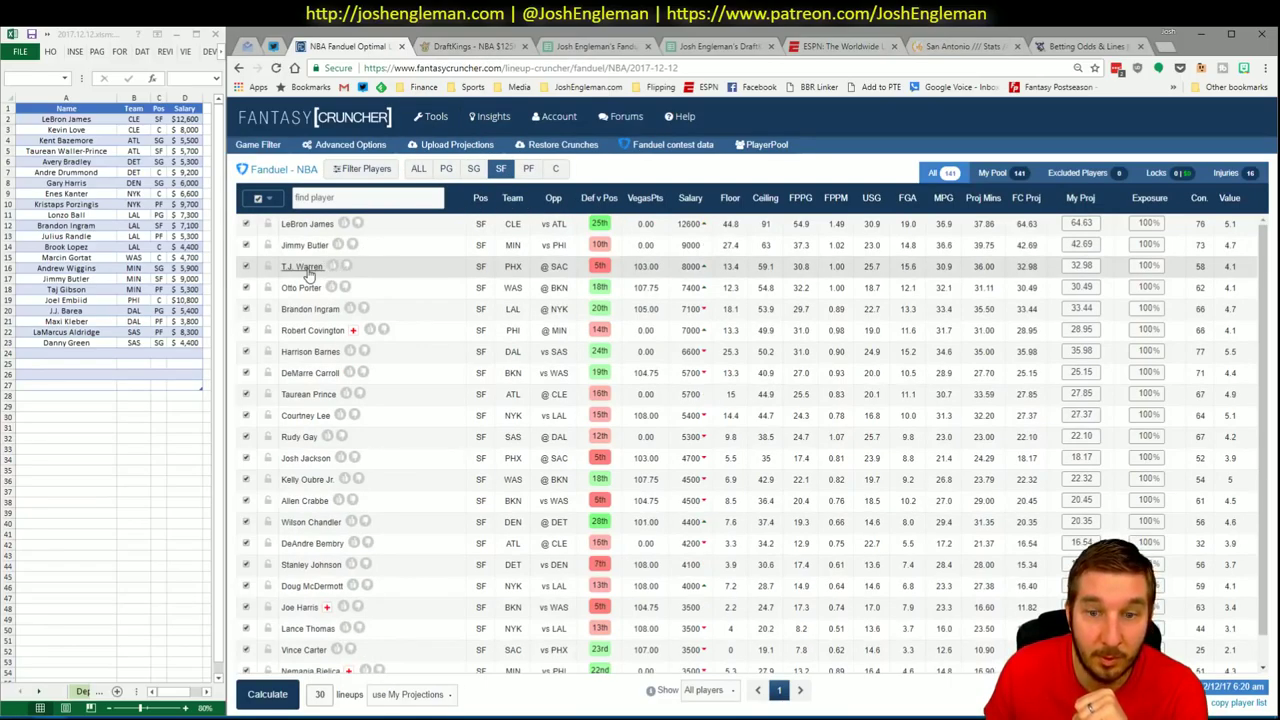
{"action": "left_click", "coordinate": [303, 267]}
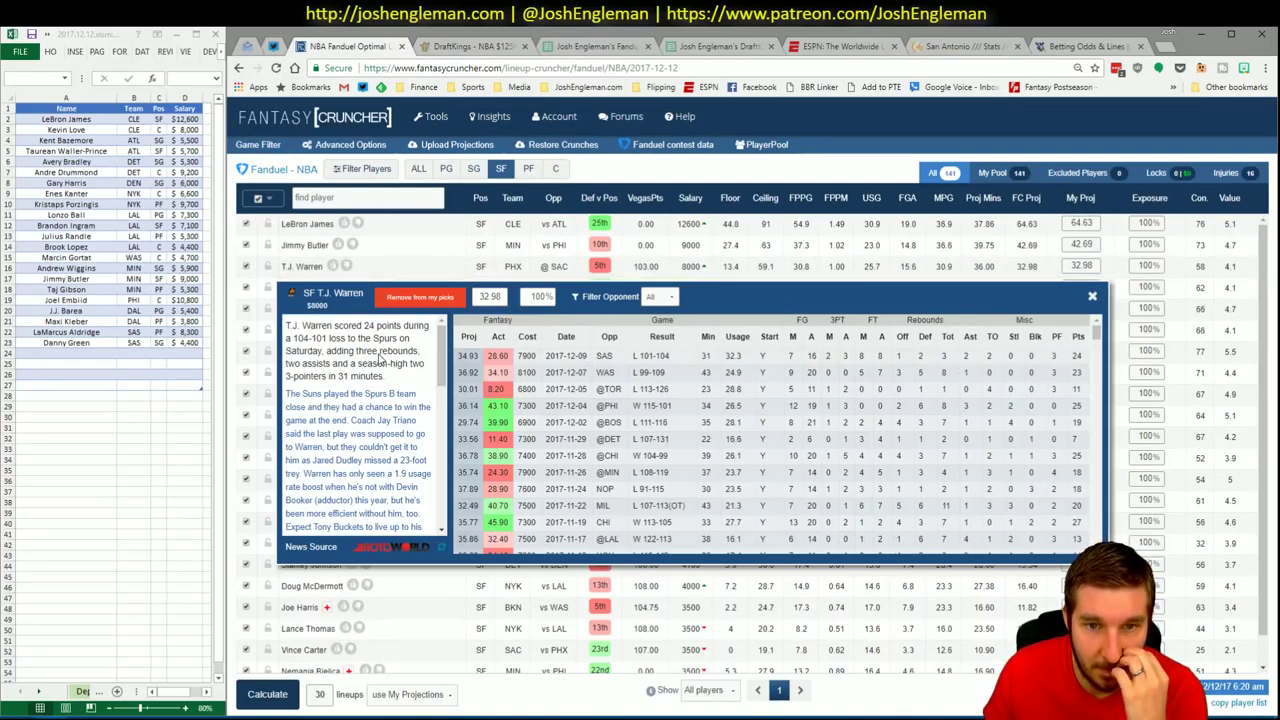
{"action": "left_click", "coordinate": [1092, 296]}
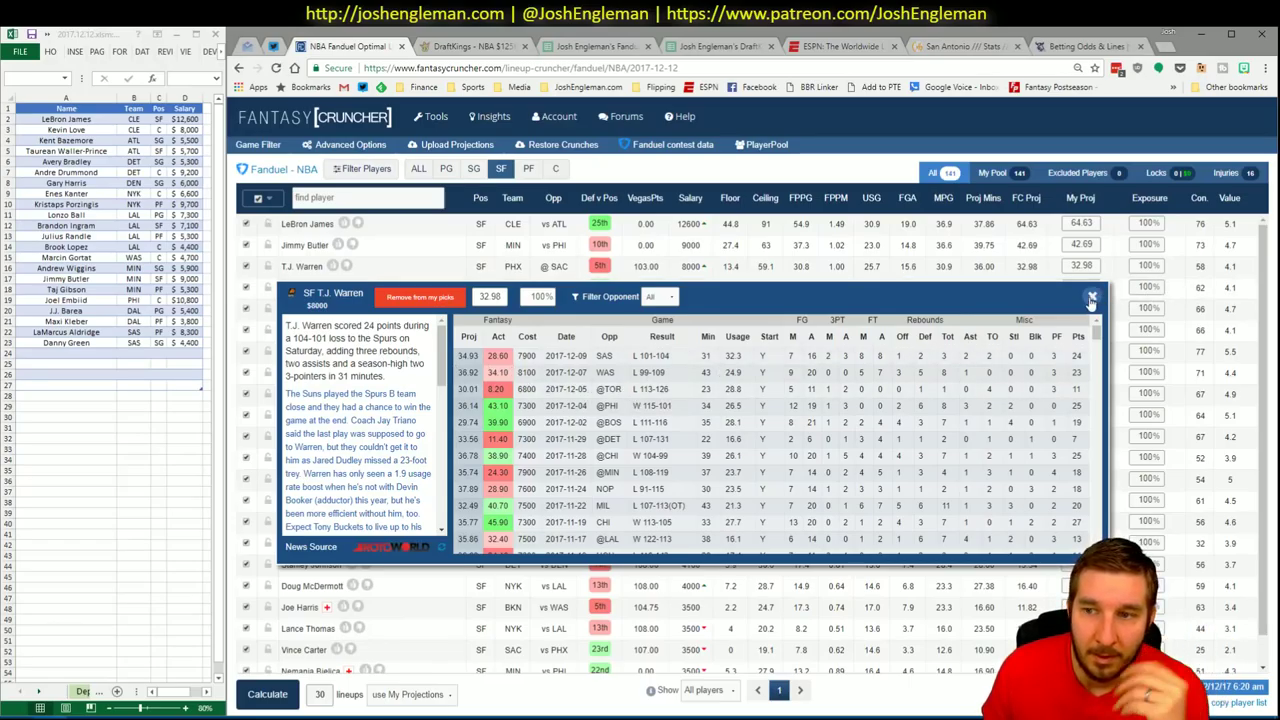
Return to the workbook and compare the Suns' recent games with their FD and DK projections
{"action": "mouse_move", "coordinate": [177, 714]}
{"action": "left_click", "coordinate": [105, 690]}
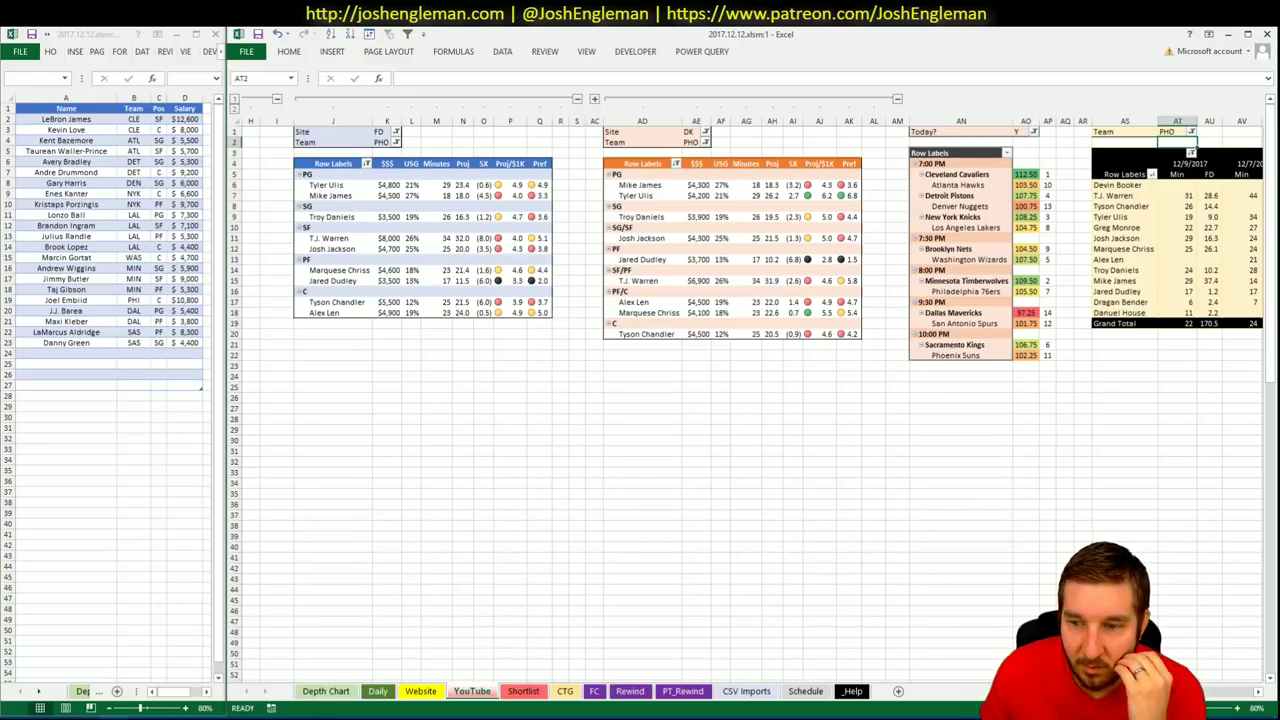
{"action": "scroll", "coordinate": [750, 390], "scroll_direction": "right", "scroll_amount": 5}
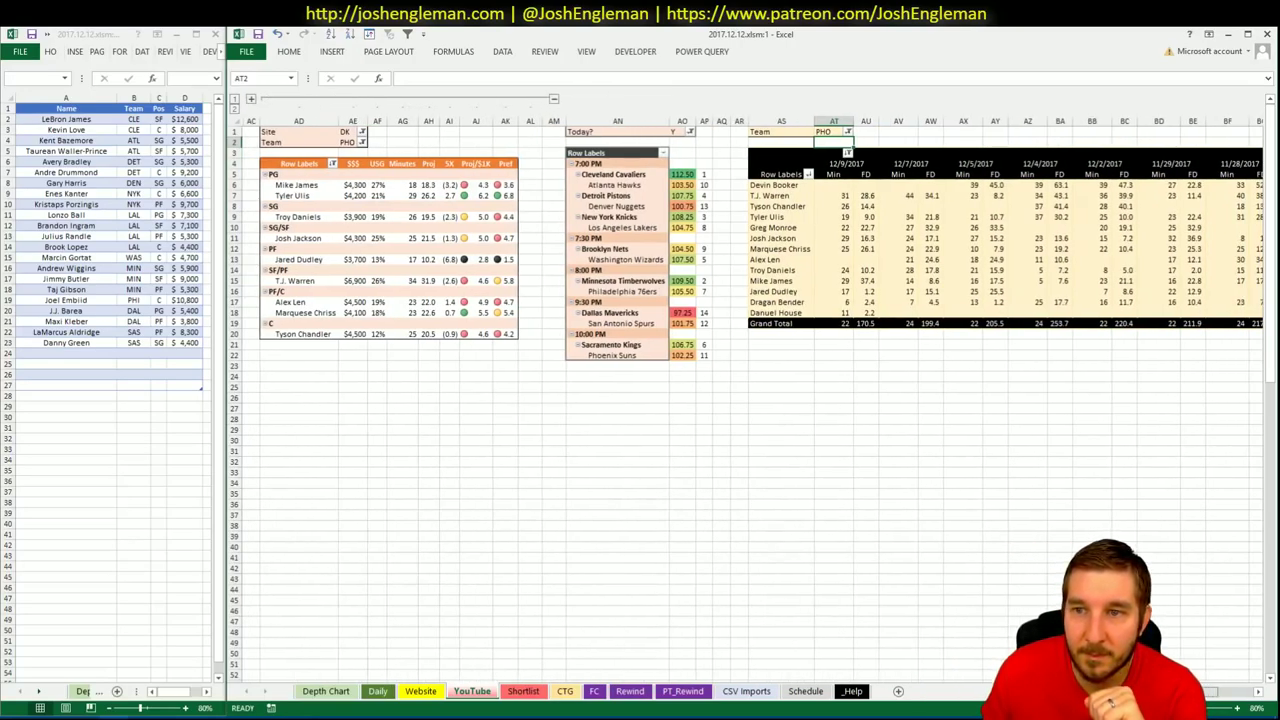
{"action": "scroll", "coordinate": [750, 390], "scroll_direction": "left", "scroll_amount": 5}
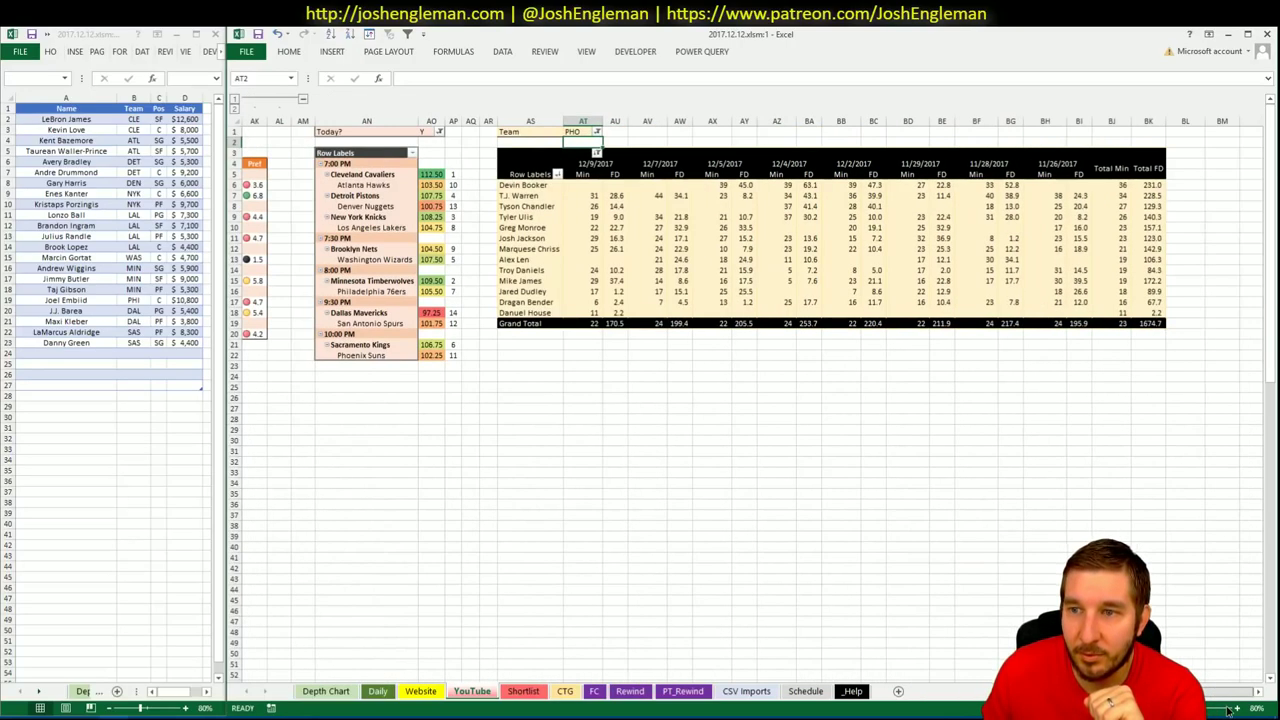
{"action": "scroll", "coordinate": [750, 390], "scroll_direction": "left", "scroll_amount": 1}
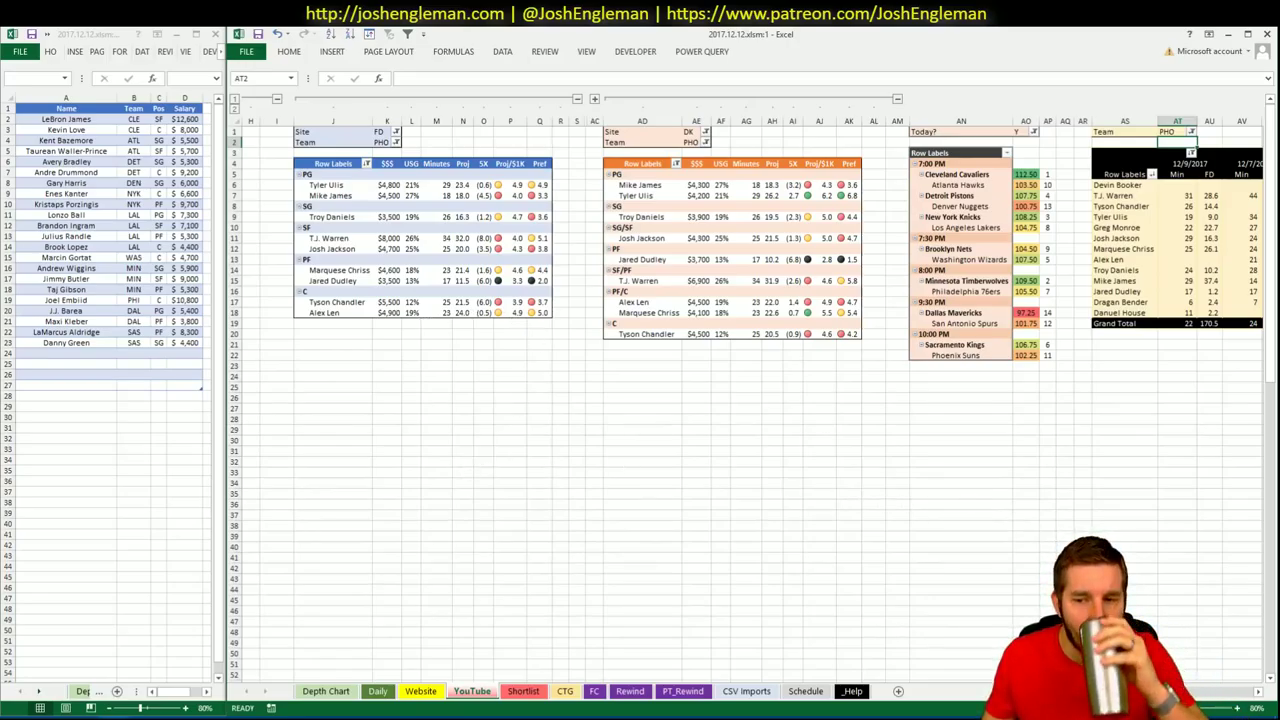
{"action": "scroll", "coordinate": [750, 400], "scroll_direction": "right", "scroll_amount": 5}
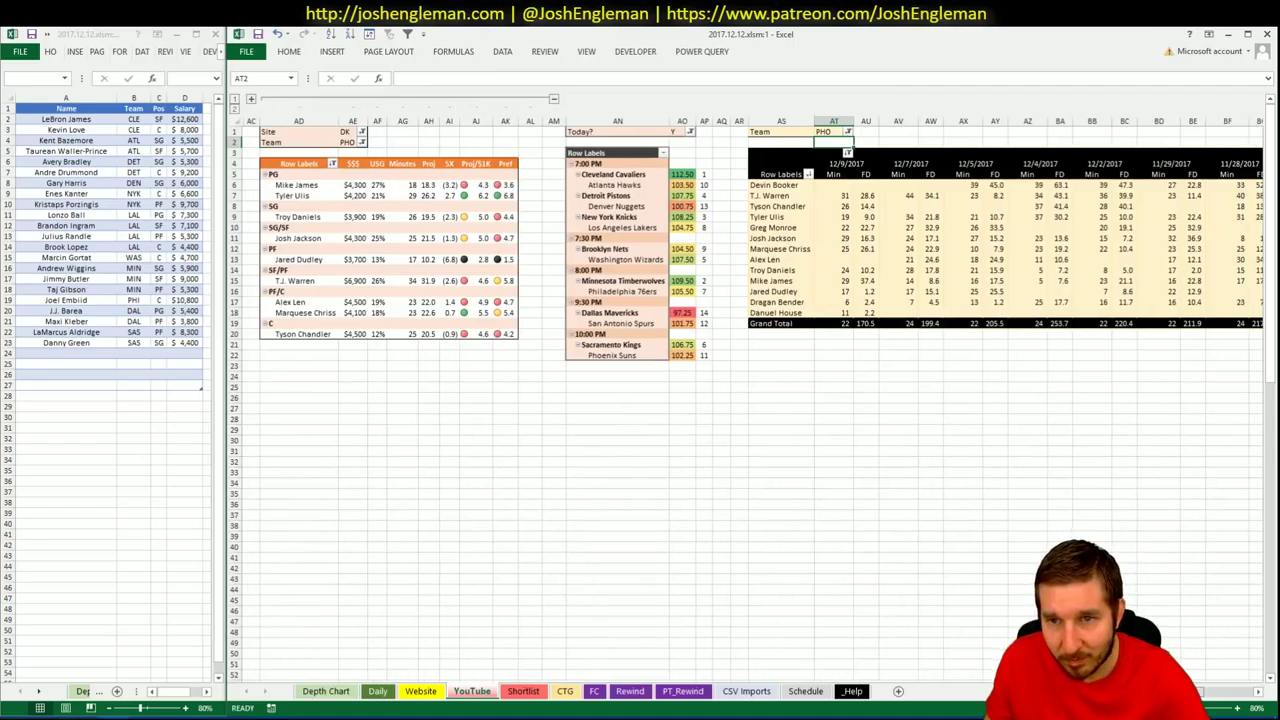
Review the Suns' FD and DK projections side by side with the Vegas totals and recent games on the YouTube sheet
{"action": "scroll", "coordinate": [750, 400], "scroll_direction": "left", "scroll_amount": 7}
{"action": "scroll", "coordinate": [750, 400], "scroll_direction": "right", "scroll_amount": 2}
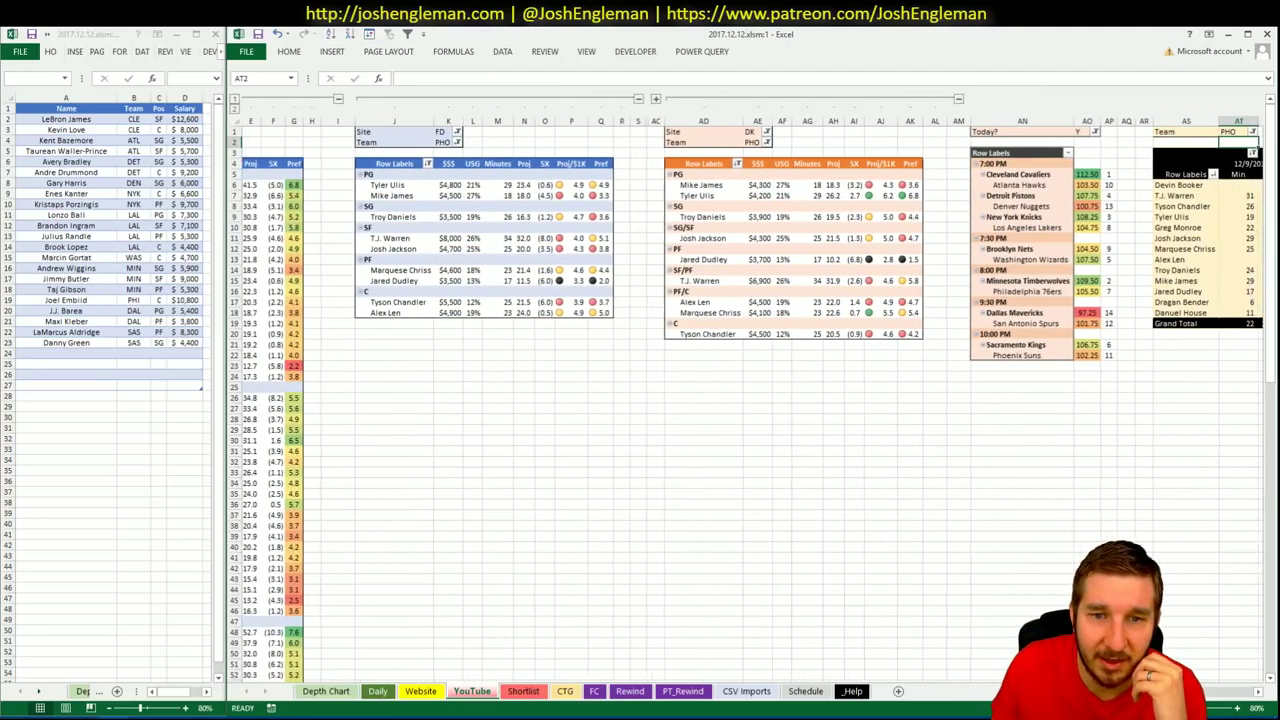
{"action": "scroll", "coordinate": [750, 400], "scroll_direction": "right", "scroll_amount": 1}
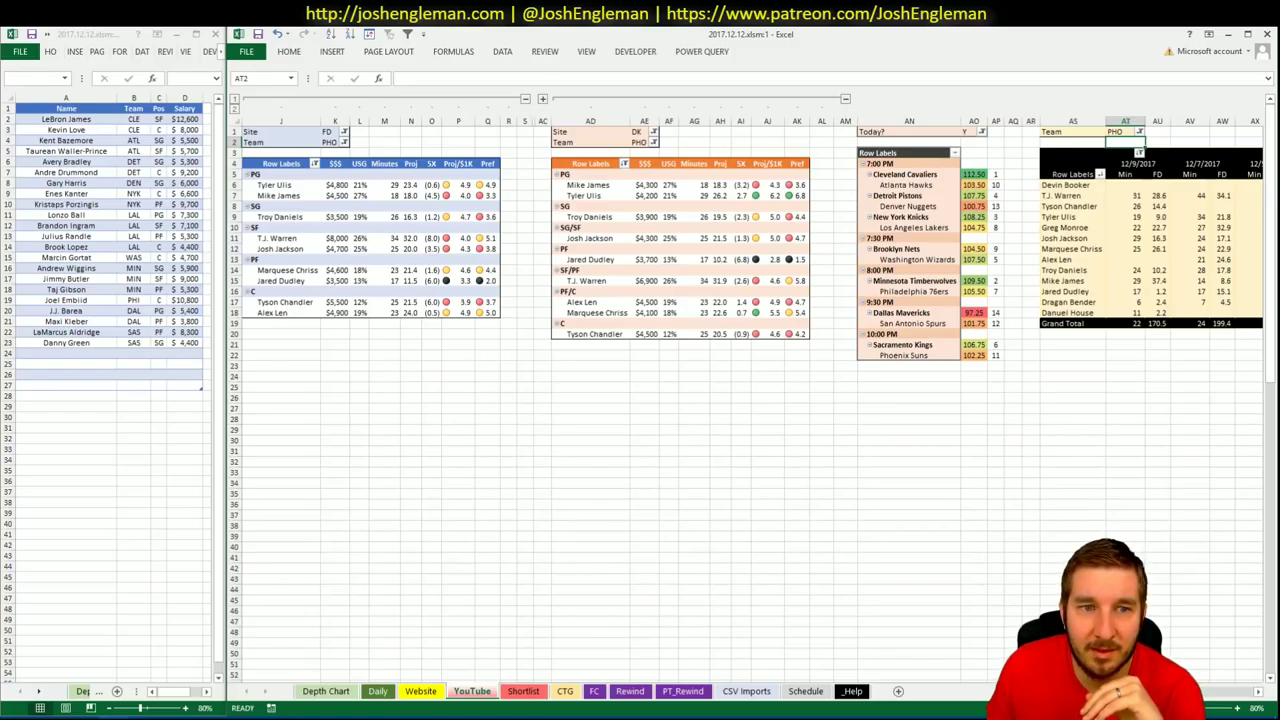
{"action": "left_click", "coordinate": [541, 406]}
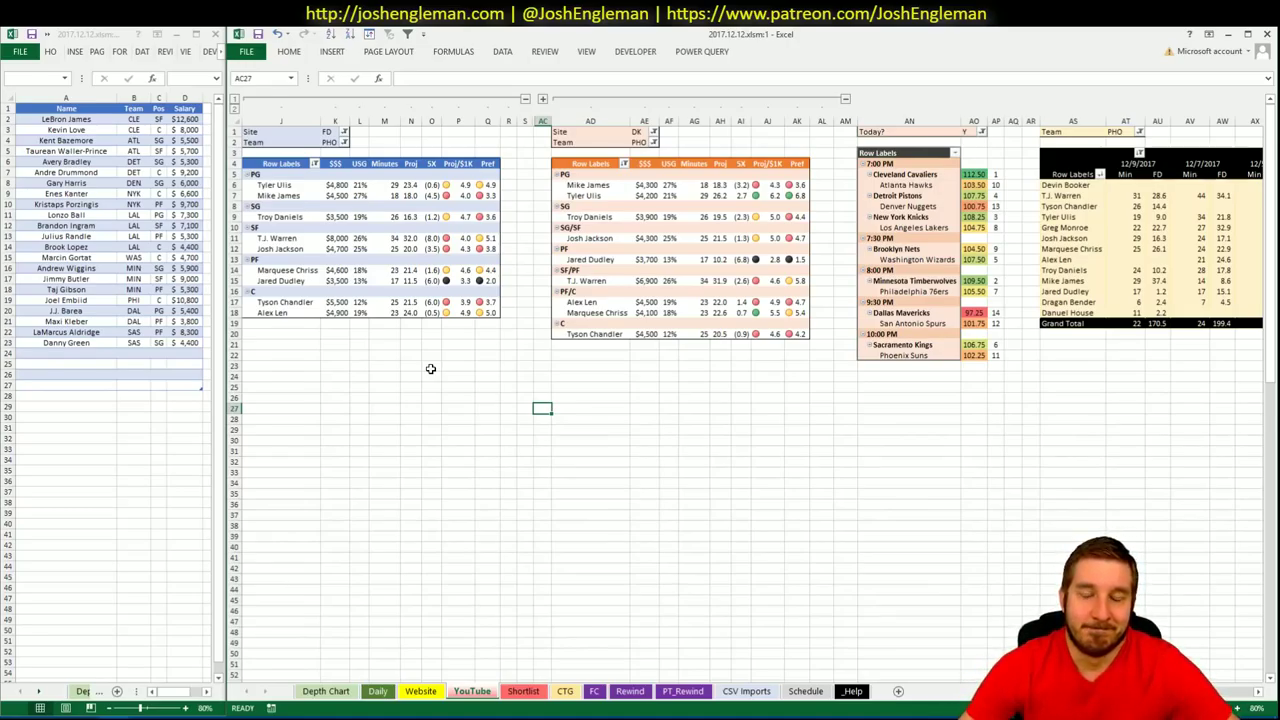
On the Daily sheet, remove the Position grouping from the FD projections pivot table so its rows use only Name and Team
{"action": "left_click", "coordinate": [377, 691]}
{"action": "left_click", "coordinate": [679, 398]}
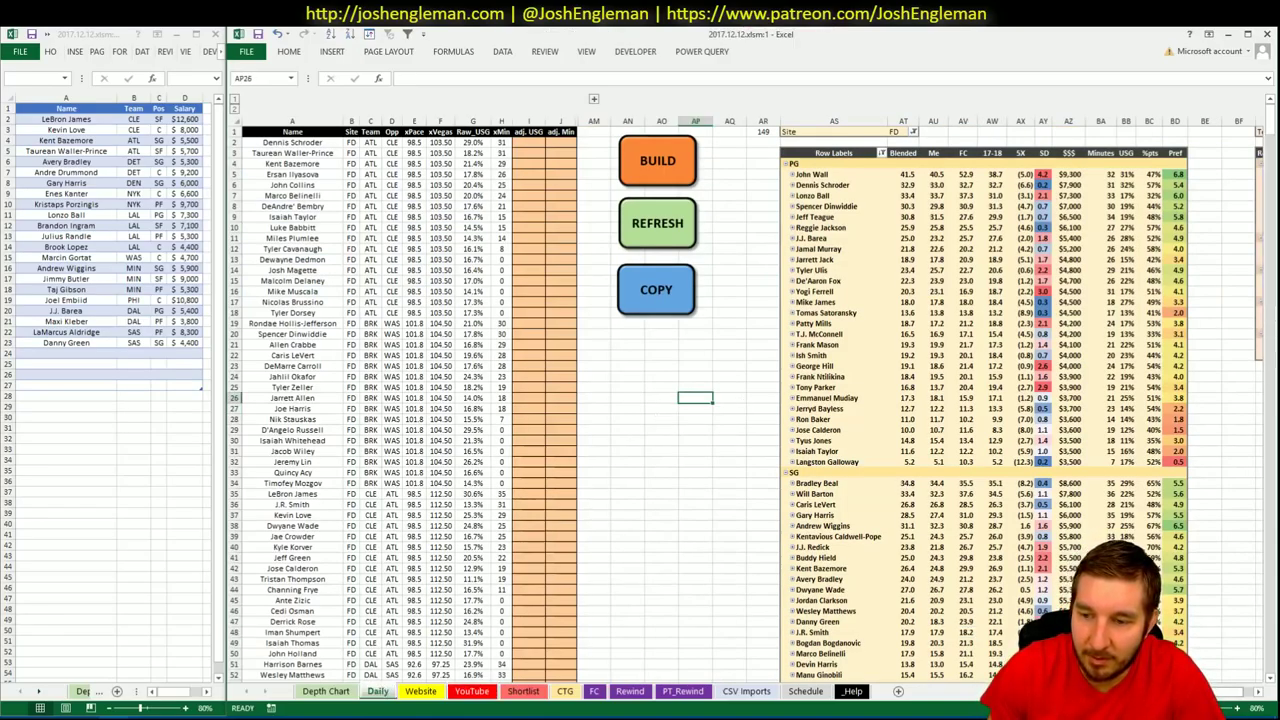
{"action": "scroll", "coordinate": [922, 526], "scroll_direction": "right", "scroll_amount": 3}
{"action": "right_click", "coordinate": [696, 262]}
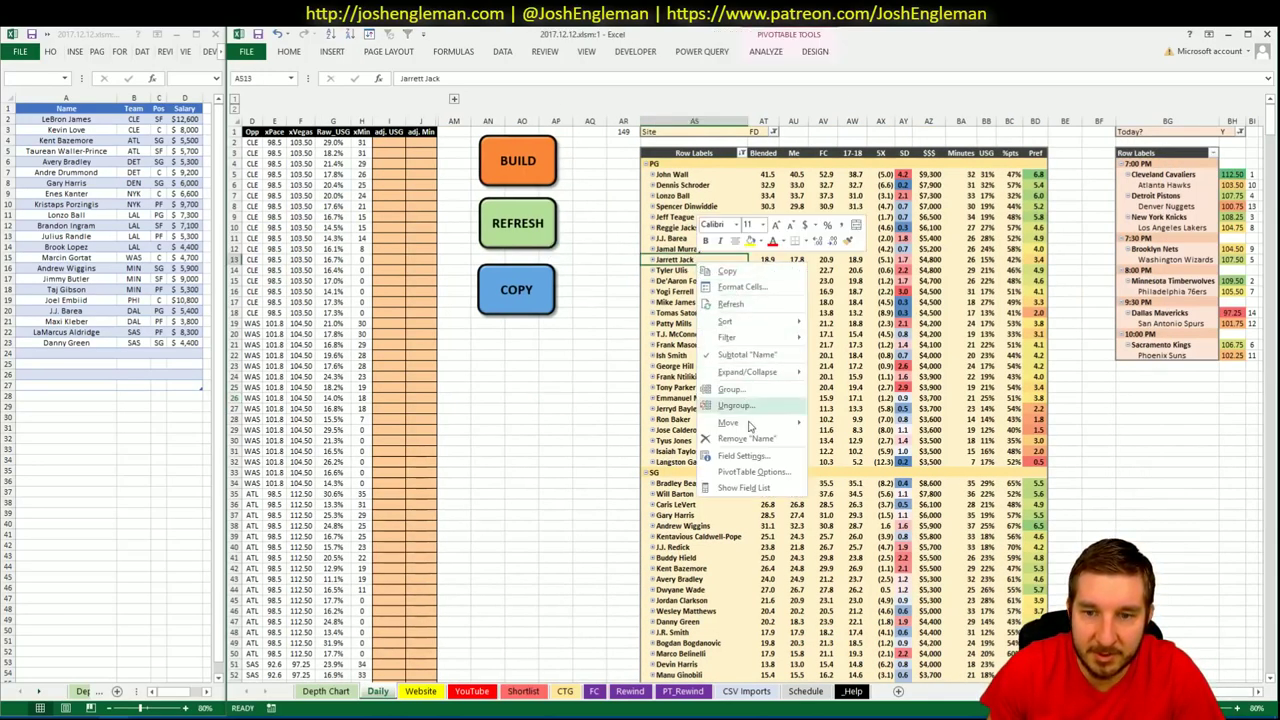
{"action": "left_click", "coordinate": [499, 232]}
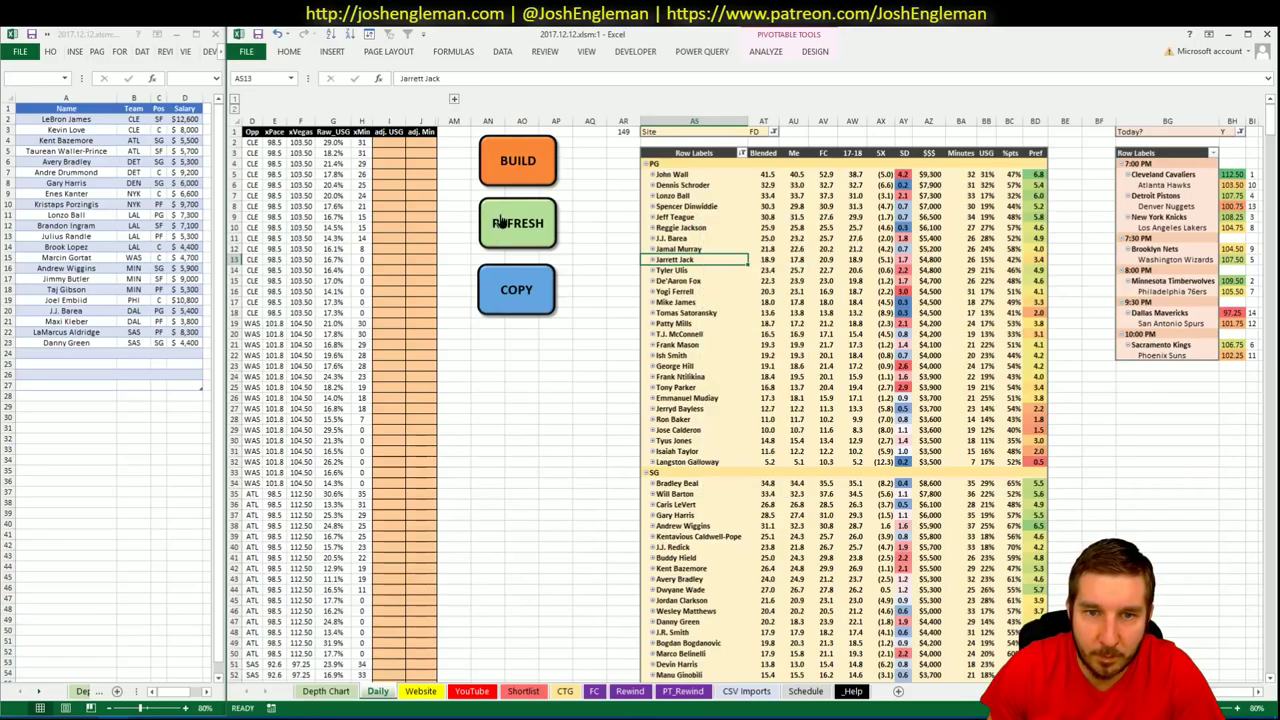
{"action": "right_click", "coordinate": [707, 312]}
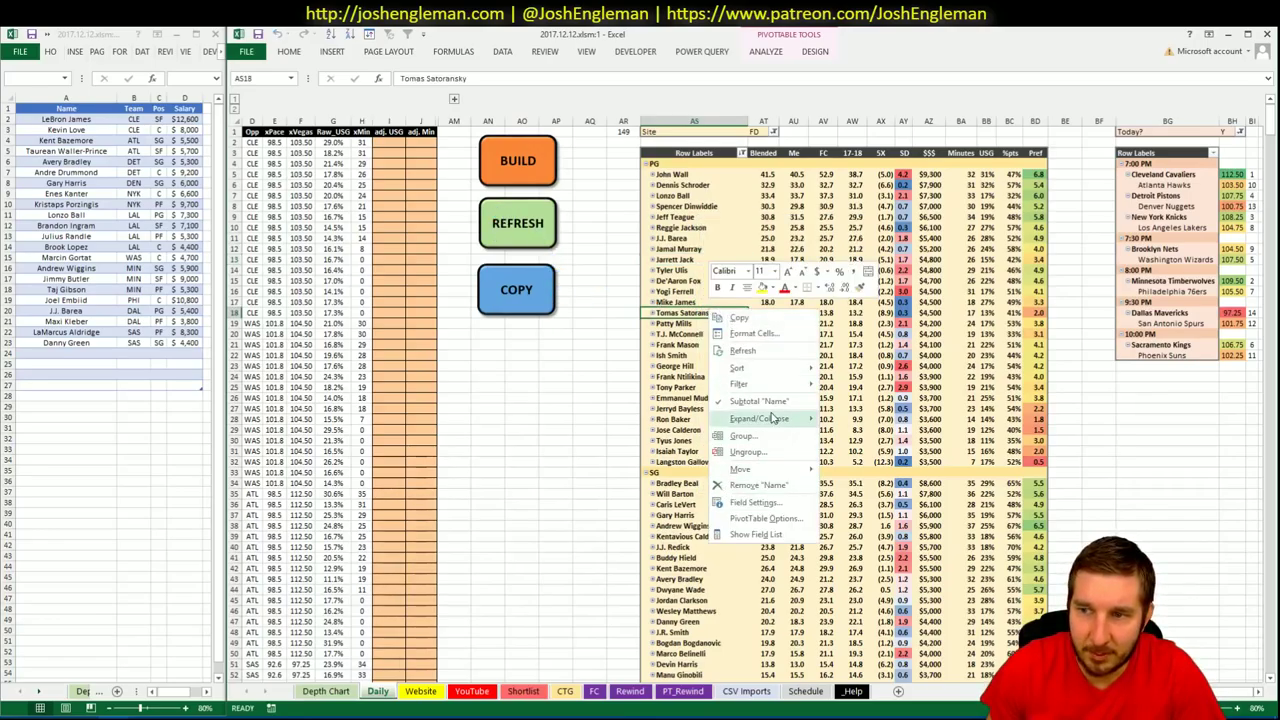
{"action": "mouse_move", "coordinate": [790, 418]}
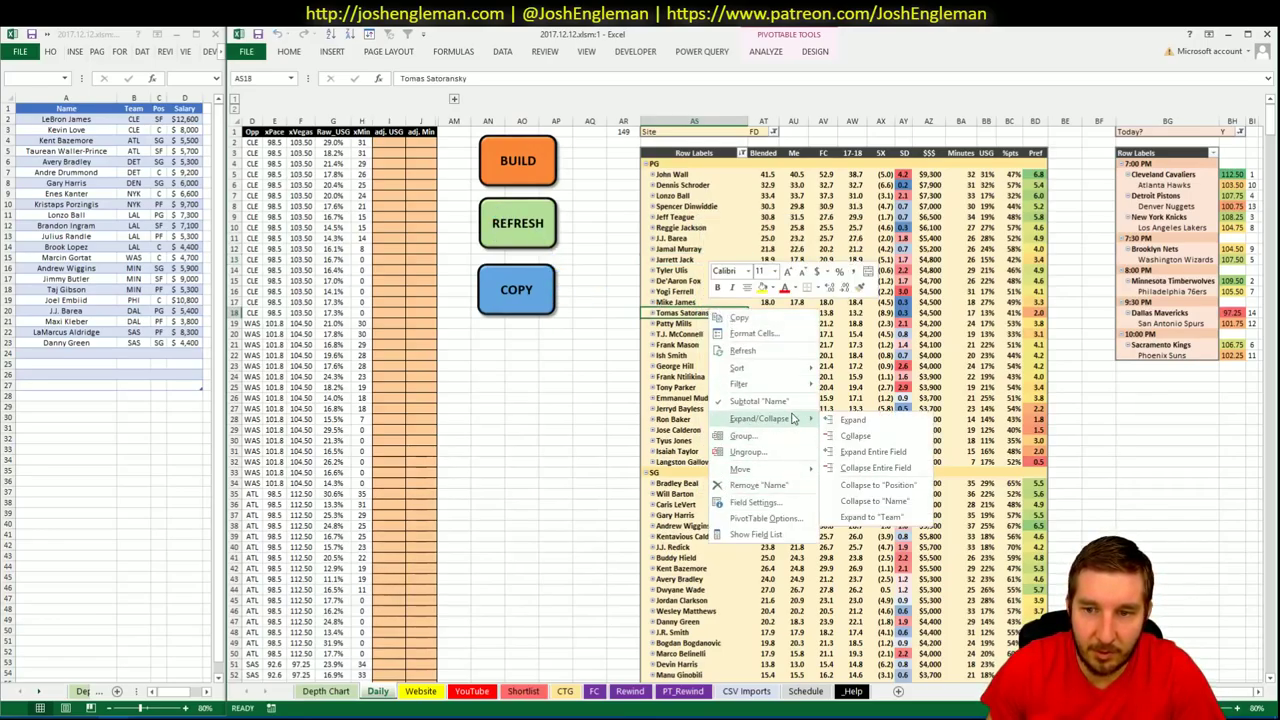
{"action": "right_click", "coordinate": [688, 471]}
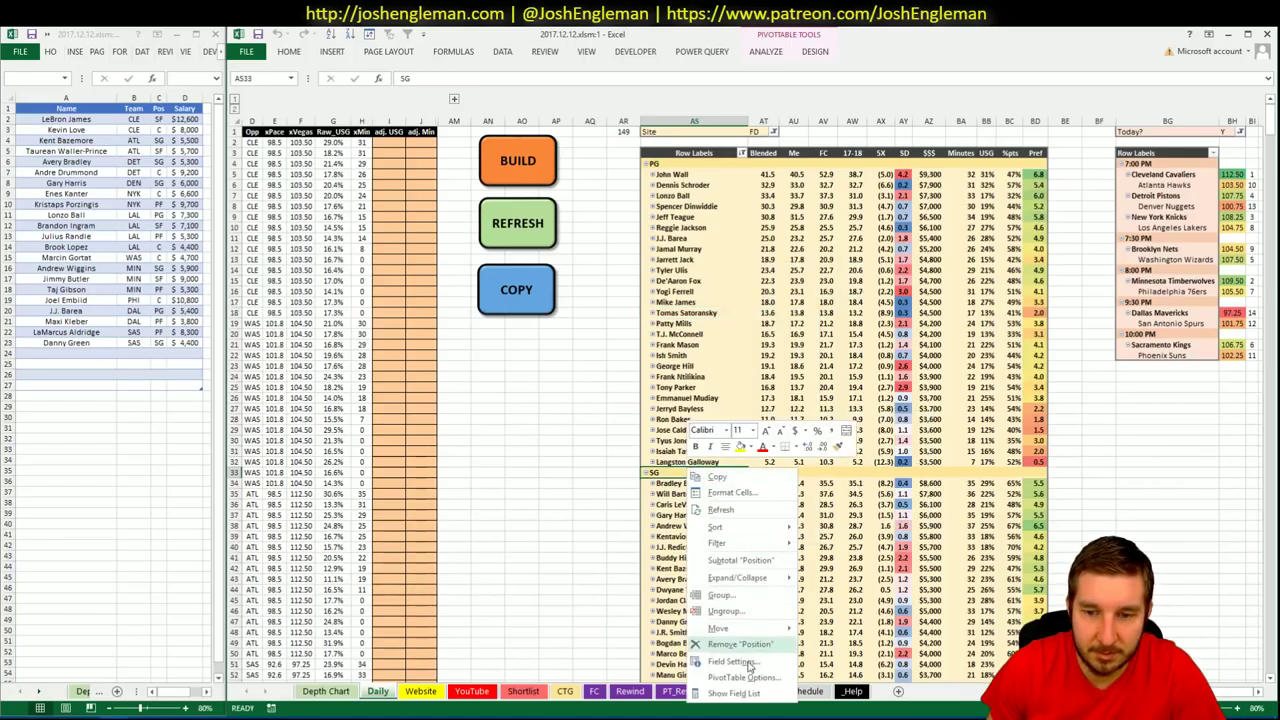
{"action": "left_click", "coordinate": [735, 693]}
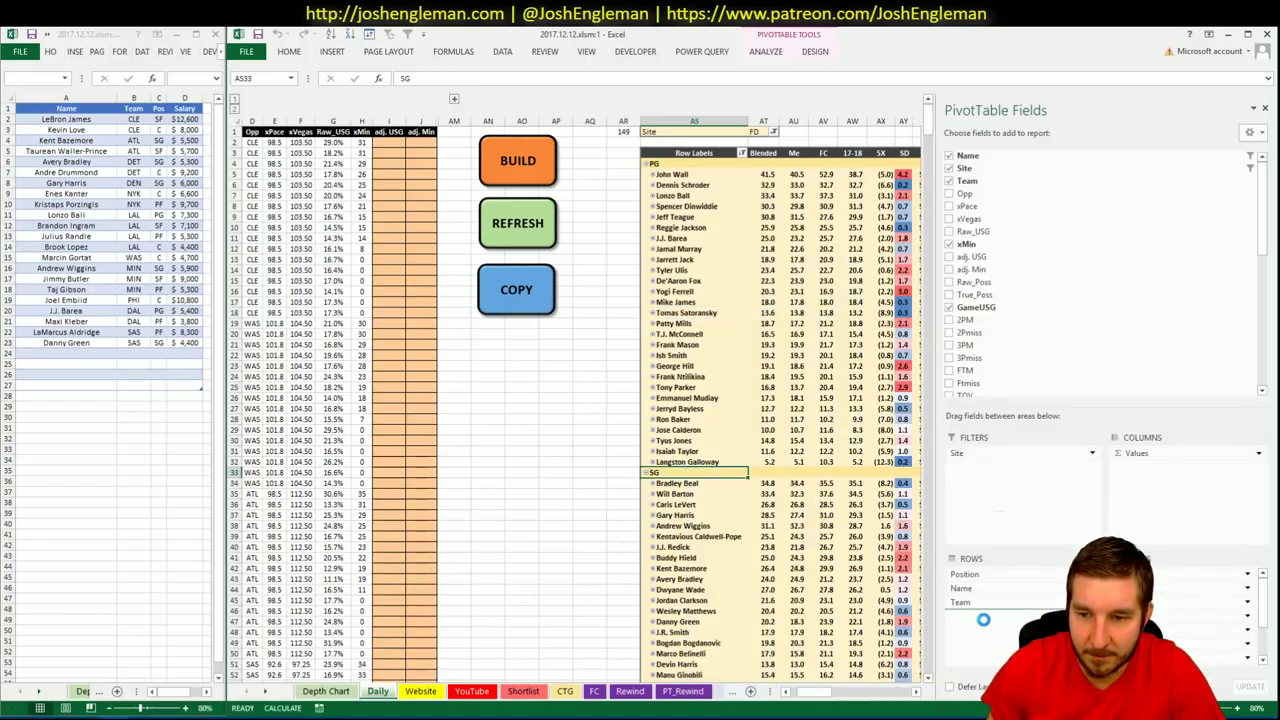
{"action": "mouse_move", "coordinate": [971, 574]}
{"action": "left_mouse_down"}
{"action": "mouse_move", "coordinate": [969, 603]}
{"action": "mouse_move", "coordinate": [971, 576]}
{"action": "left_mouse_up"}
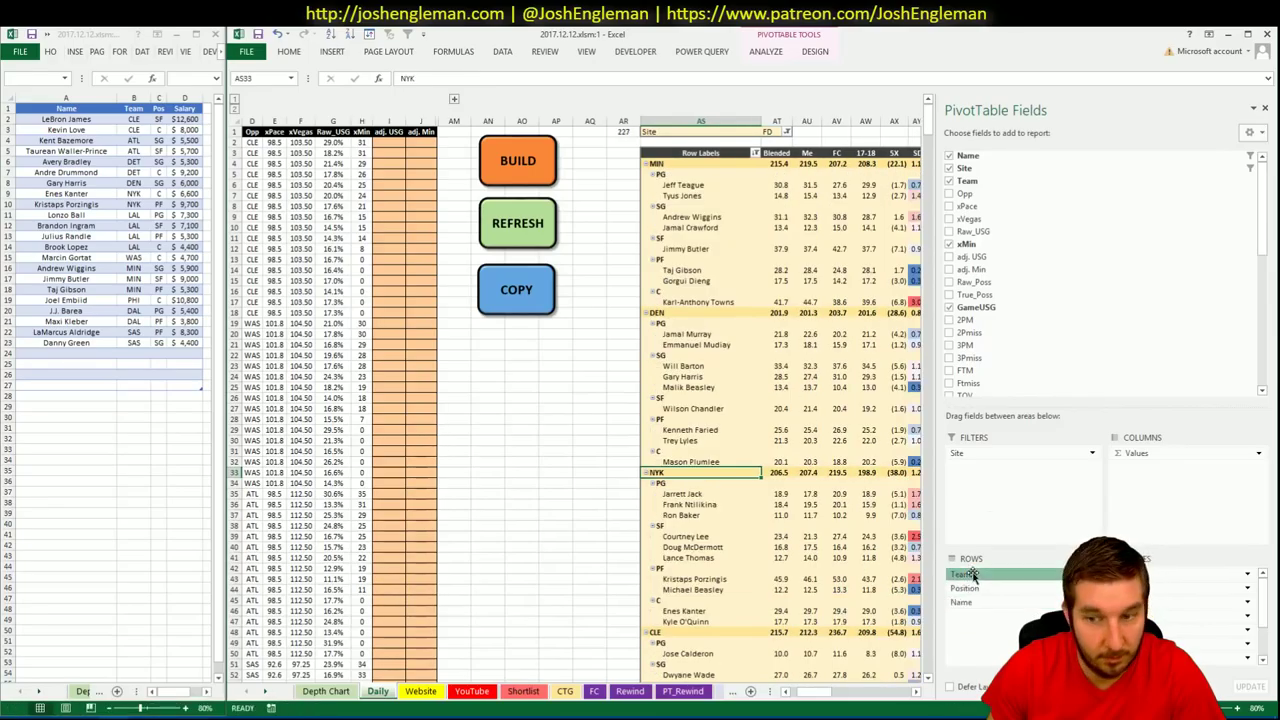
{"action": "left_click", "coordinate": [973, 575]}
{"action": "left_click", "coordinate": [970, 583]}
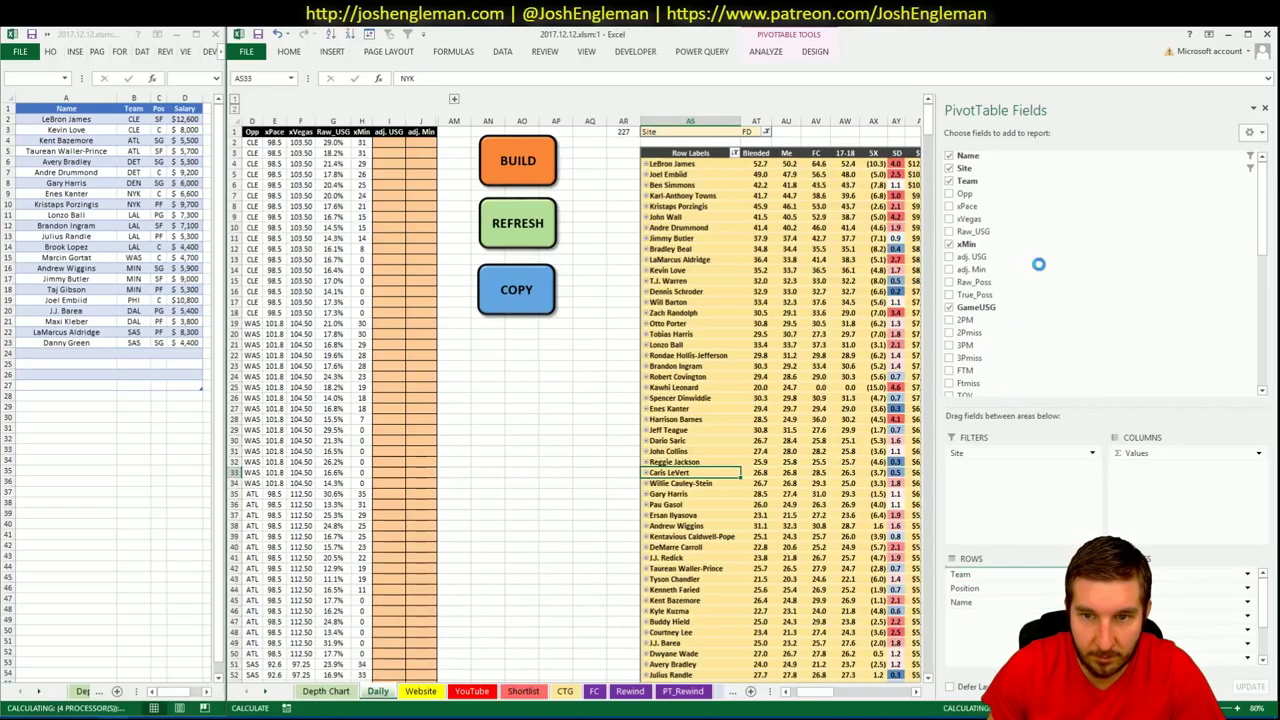
Copy the FD projections from the Daily sheet and upload them as custom player projections for the FanDuel slate in FantasyCruncher
{"action": "left_click", "coordinate": [533, 290]}
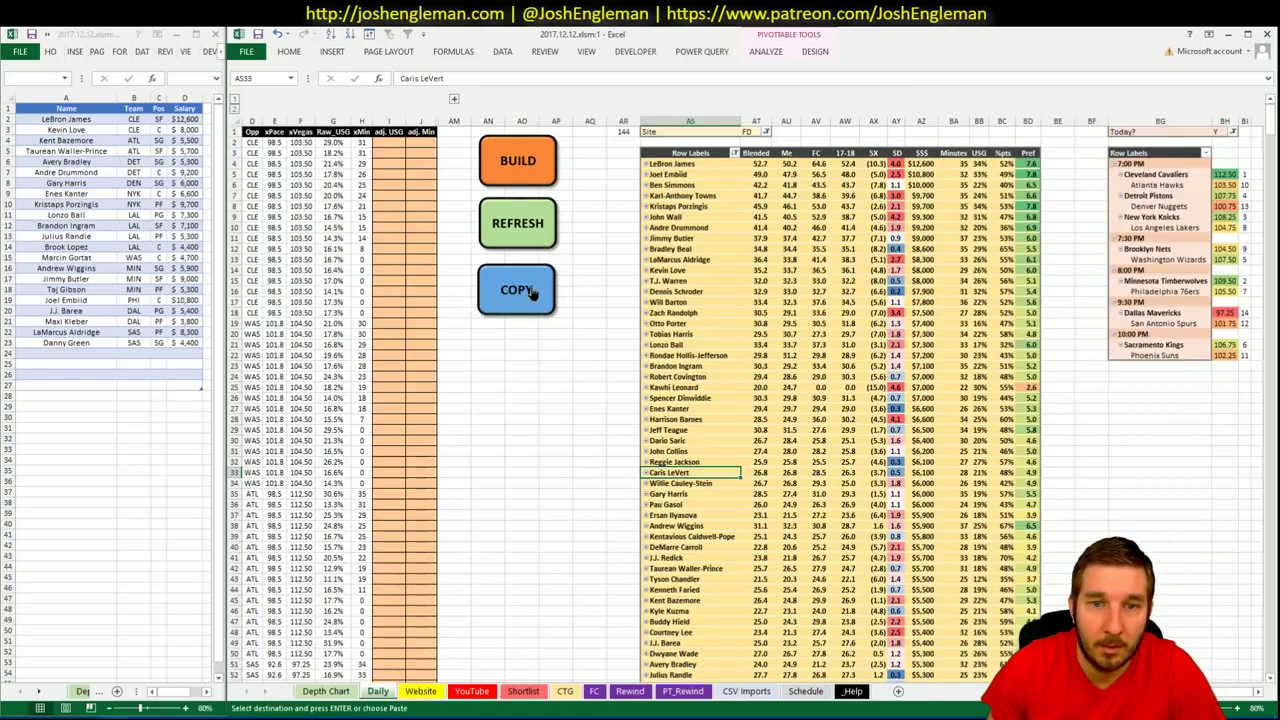
{"action": "key", "text": "alt+Tab"}
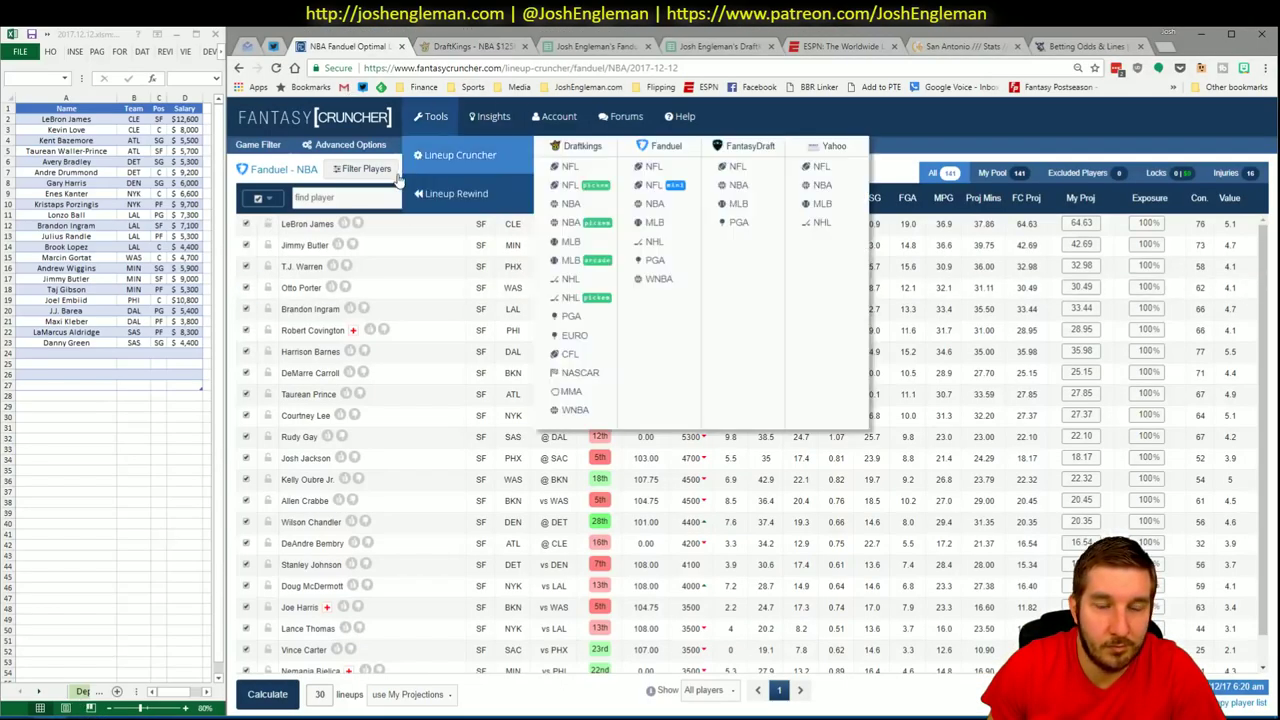
{"action": "left_click", "coordinate": [456, 150]}
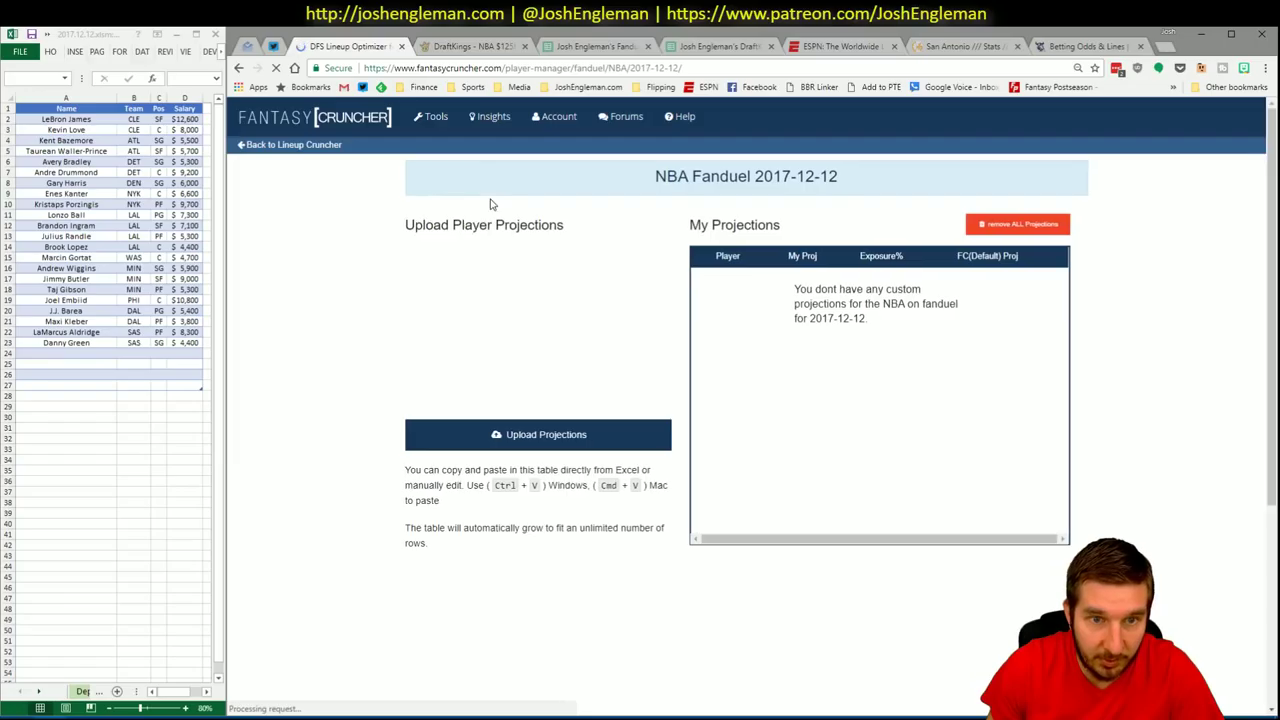
{"action": "left_click", "coordinate": [501, 278]}
{"action": "key", "text": "ctrl+v"}
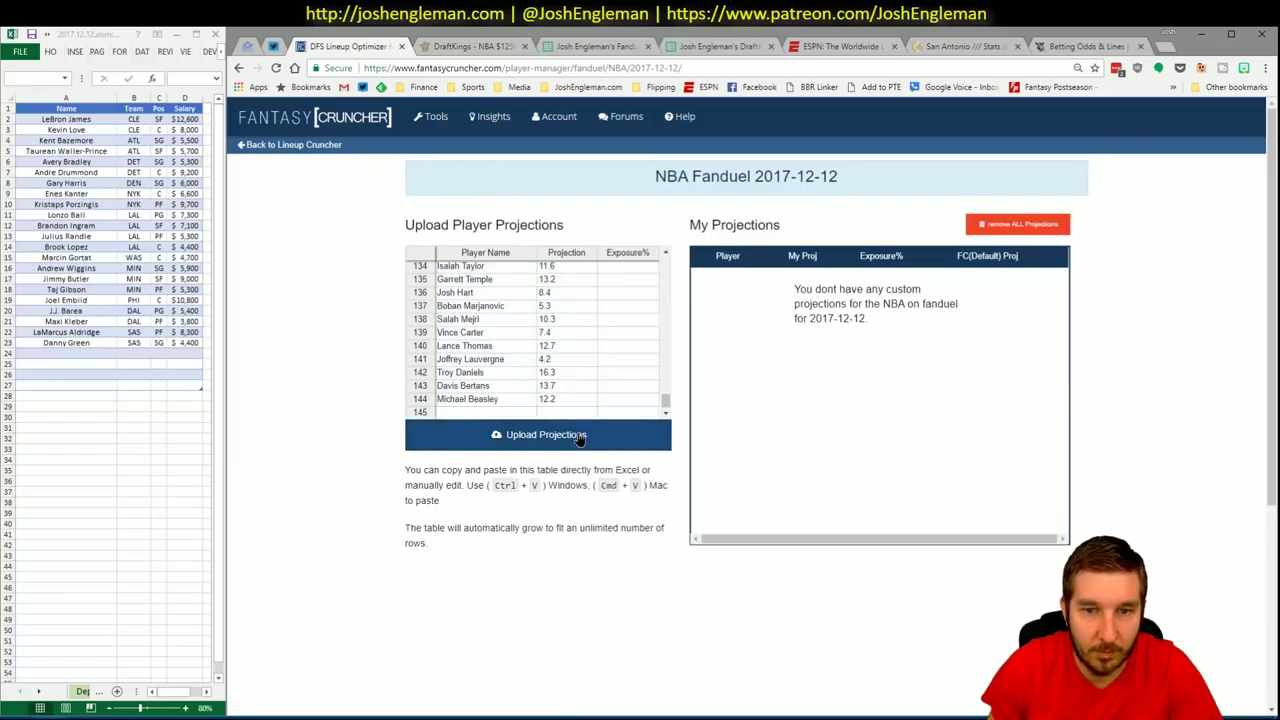
{"action": "left_click", "coordinate": [577, 437]}
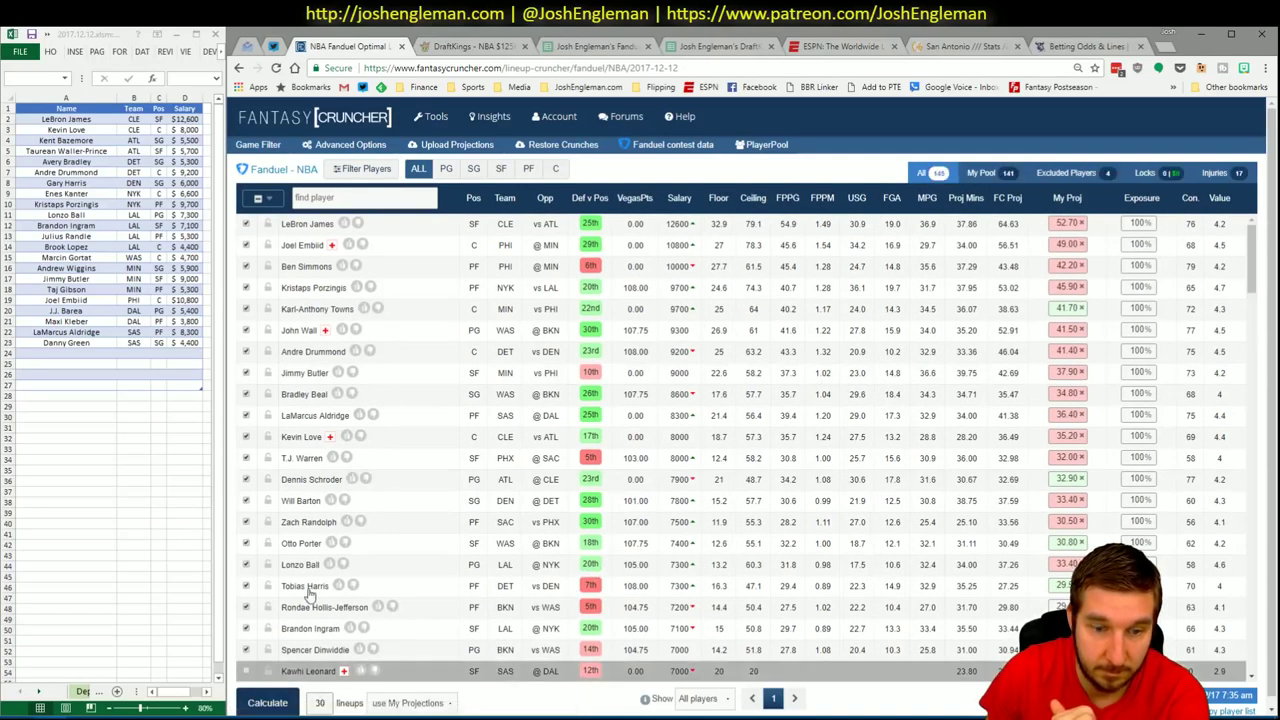
Add a small amount of randomness in the advanced options and calculate 50 FanDuel lineups using My Projections
{"action": "left_click", "coordinate": [366, 147]}
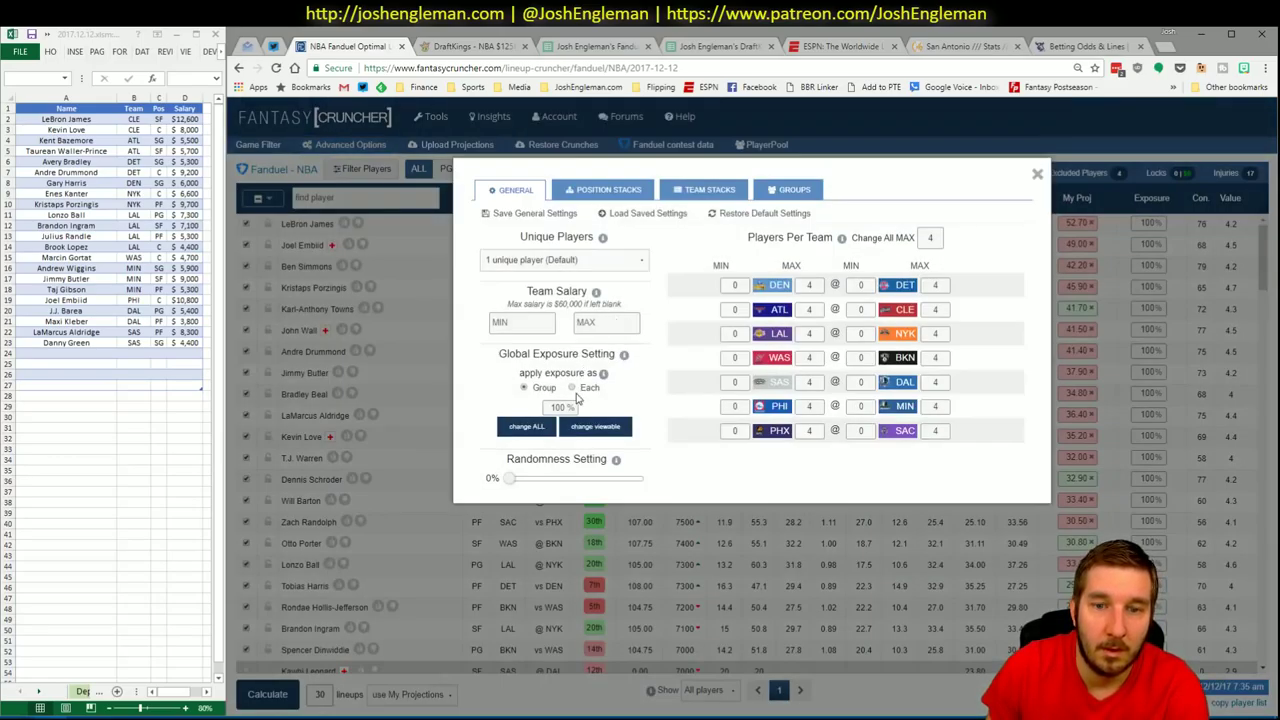
{"action": "left_click_drag", "start_coordinate": [509, 486], "coordinate": [517, 488]}
{"action": "left_click", "coordinate": [1038, 176]}
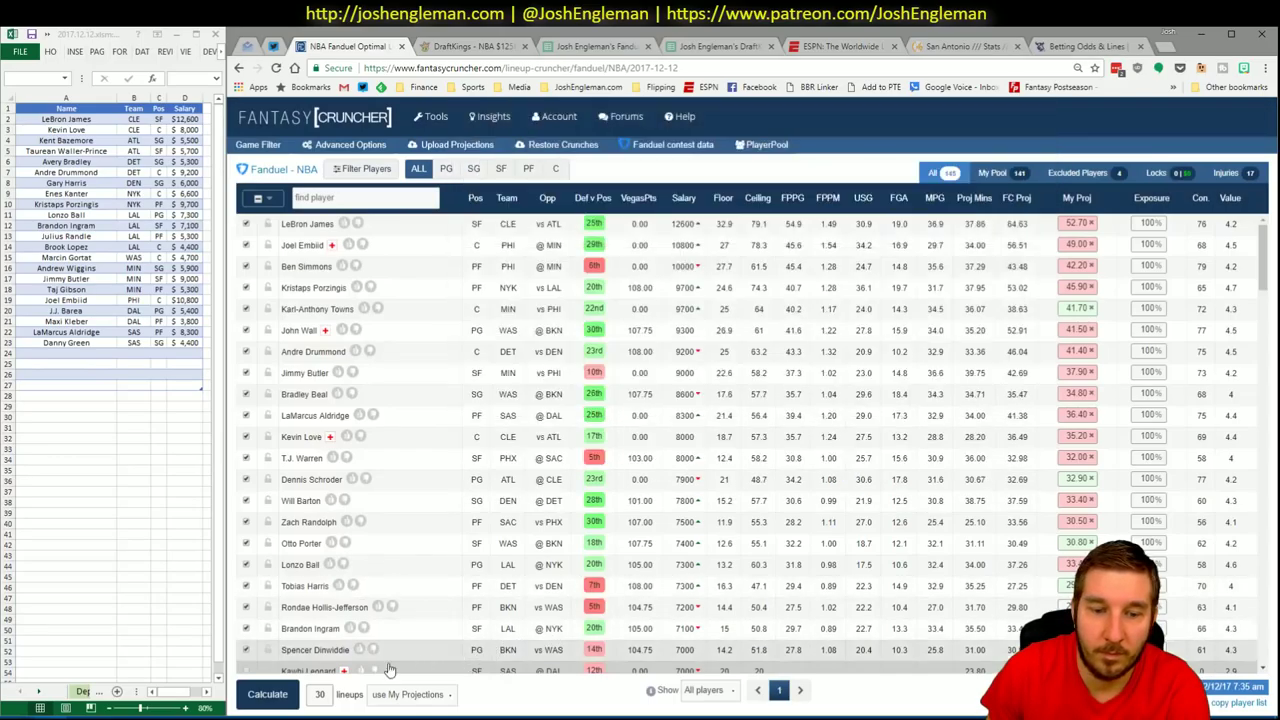
{"action": "double_click", "coordinate": [320, 695]}
{"action": "type", "text": "50"}
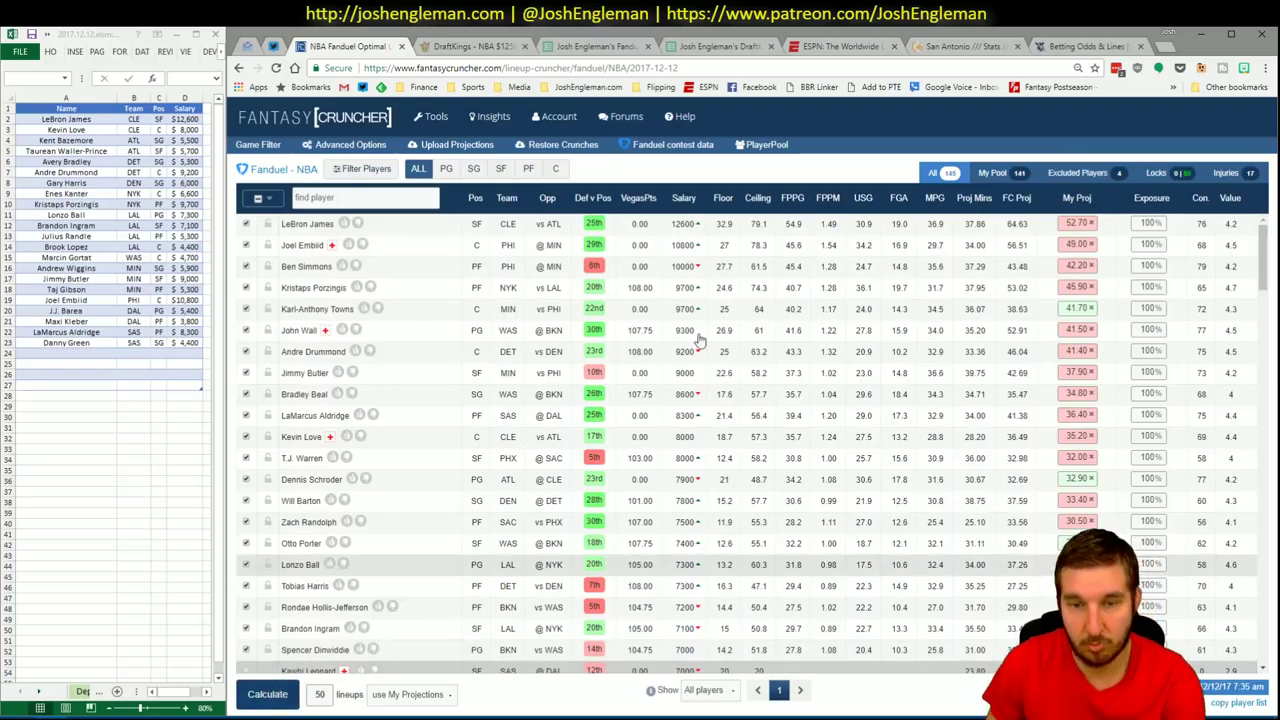
{"action": "key", "text": "Return"}
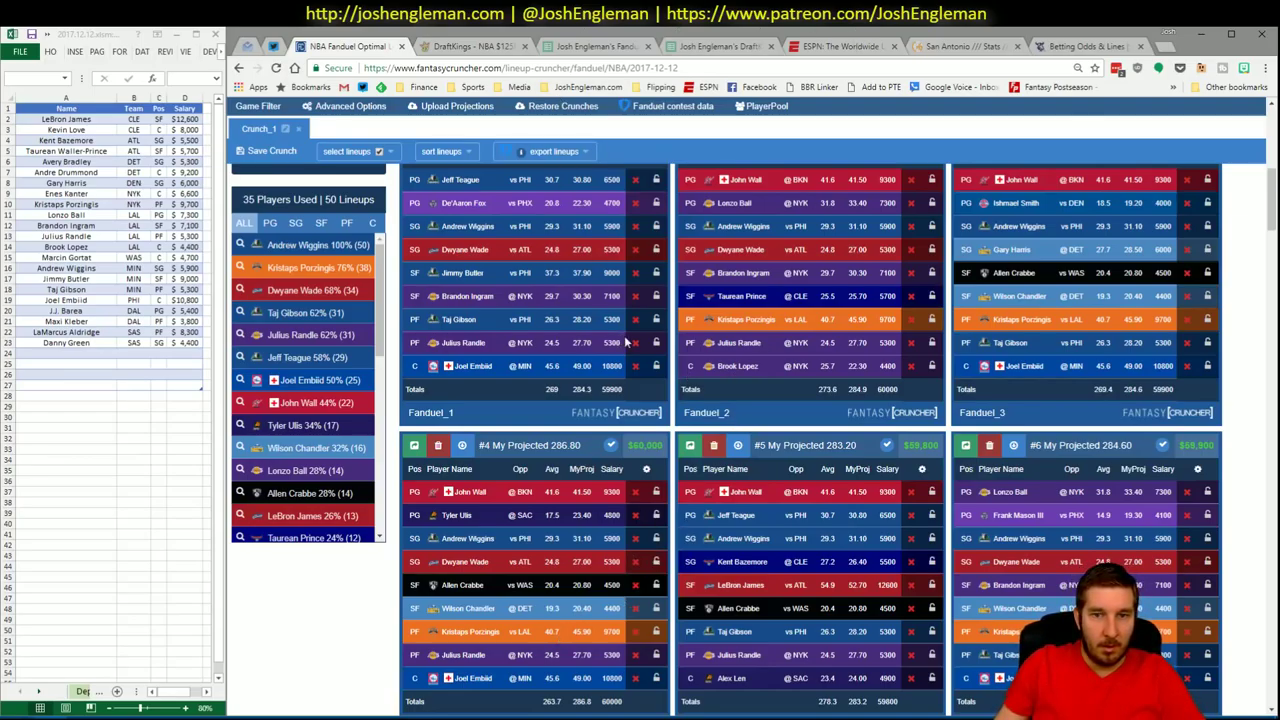
Lock Julius Randle from the first generated lineup
{"action": "scroll", "coordinate": [624, 340], "scroll_direction": "up", "scroll_amount": 2}
{"action": "left_click", "coordinate": [657, 461]}
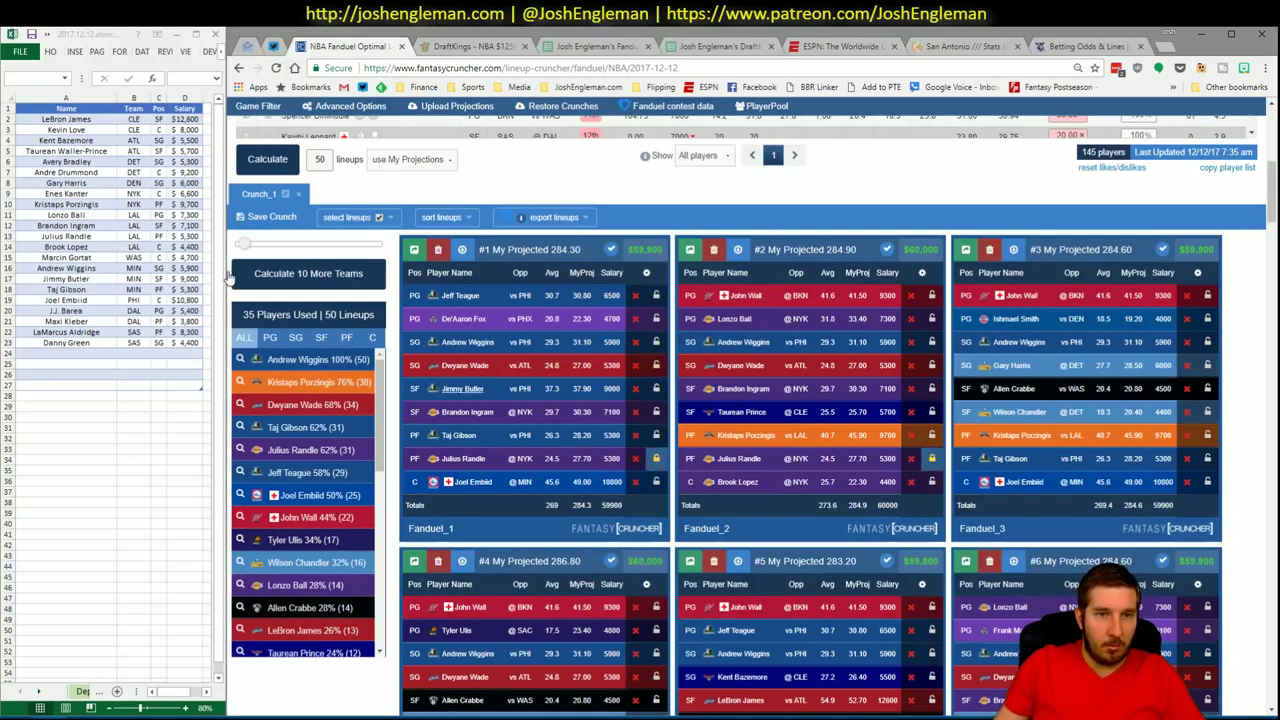
Sort the shortlist by Pos in PG, SG, SF, PF, C order, by Salary largest to smallest, and by Name A to Z
{"action": "left_click", "coordinate": [66, 352]}
{"action": "left_click", "coordinate": [143, 52]}
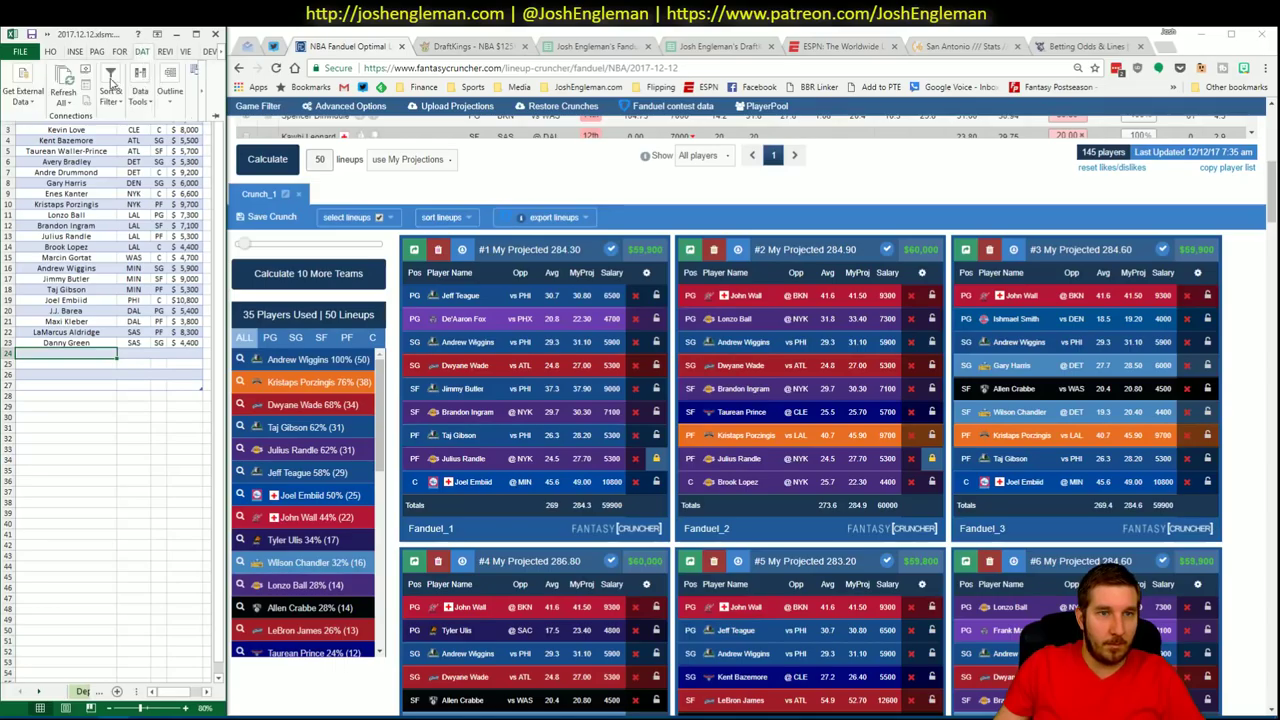
{"action": "left_click", "coordinate": [110, 88]}
{"action": "left_click", "coordinate": [120, 140]}
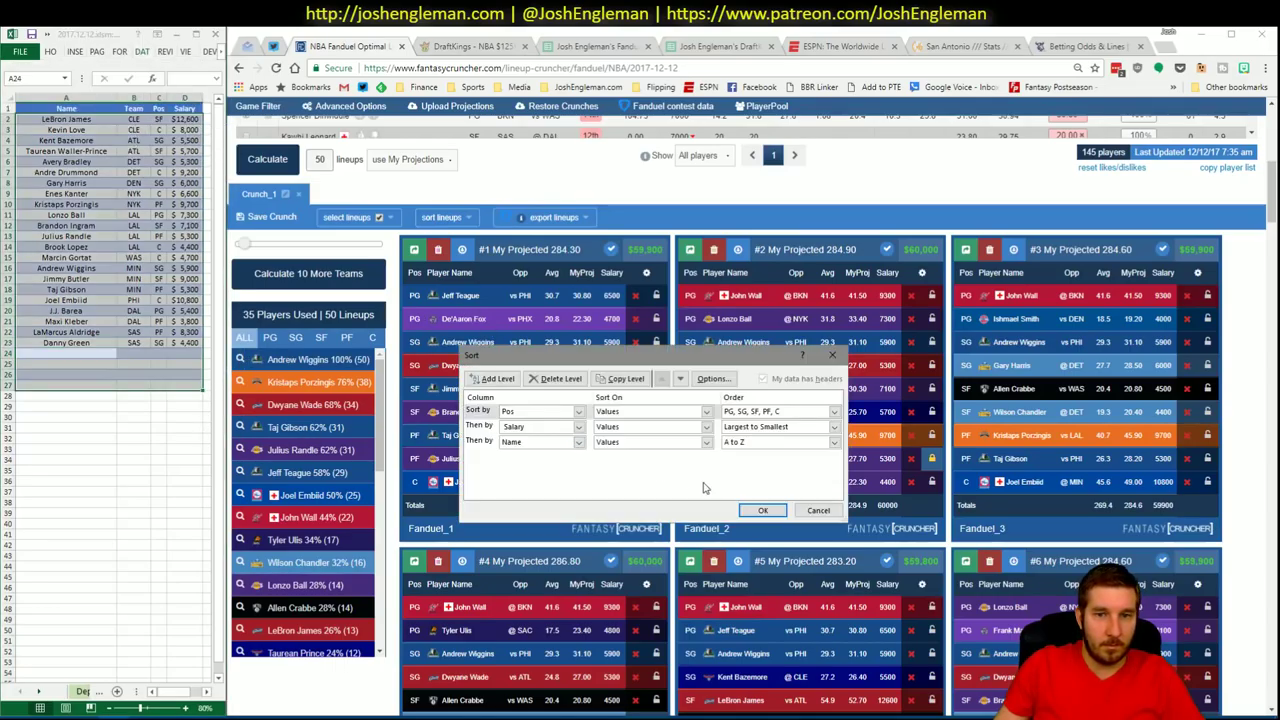
{"action": "left_click", "coordinate": [763, 513]}
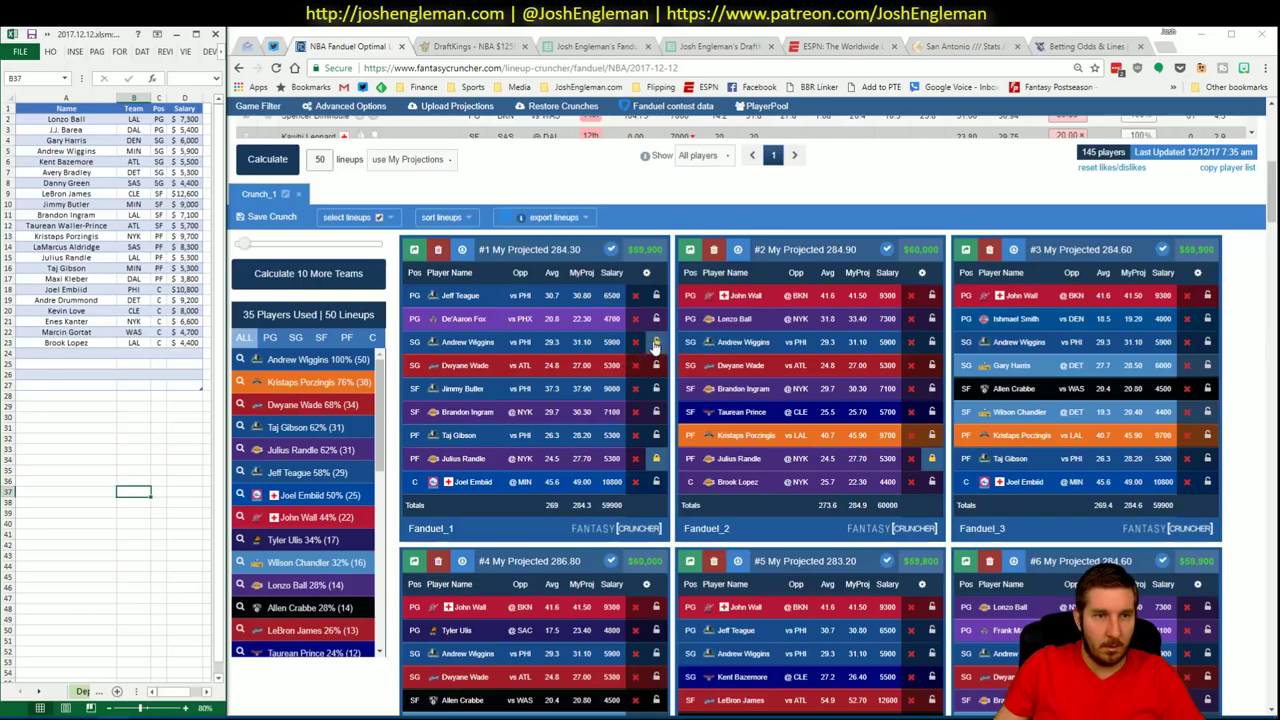
Lock Andrew Wiggins, and exclude John Wall and Dwyane Wade while checking the point guard and shooting guard exposures
{"action": "left_click", "coordinate": [655, 344]}
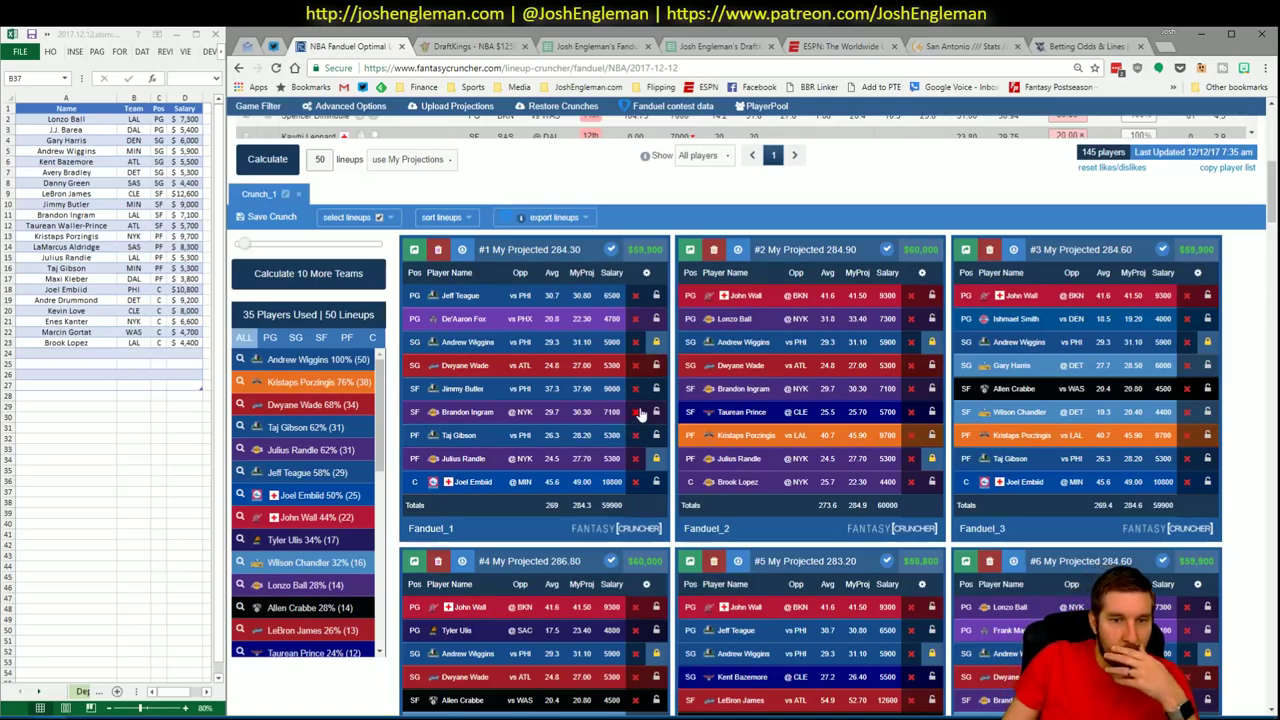
{"action": "left_click", "coordinate": [273, 340]}
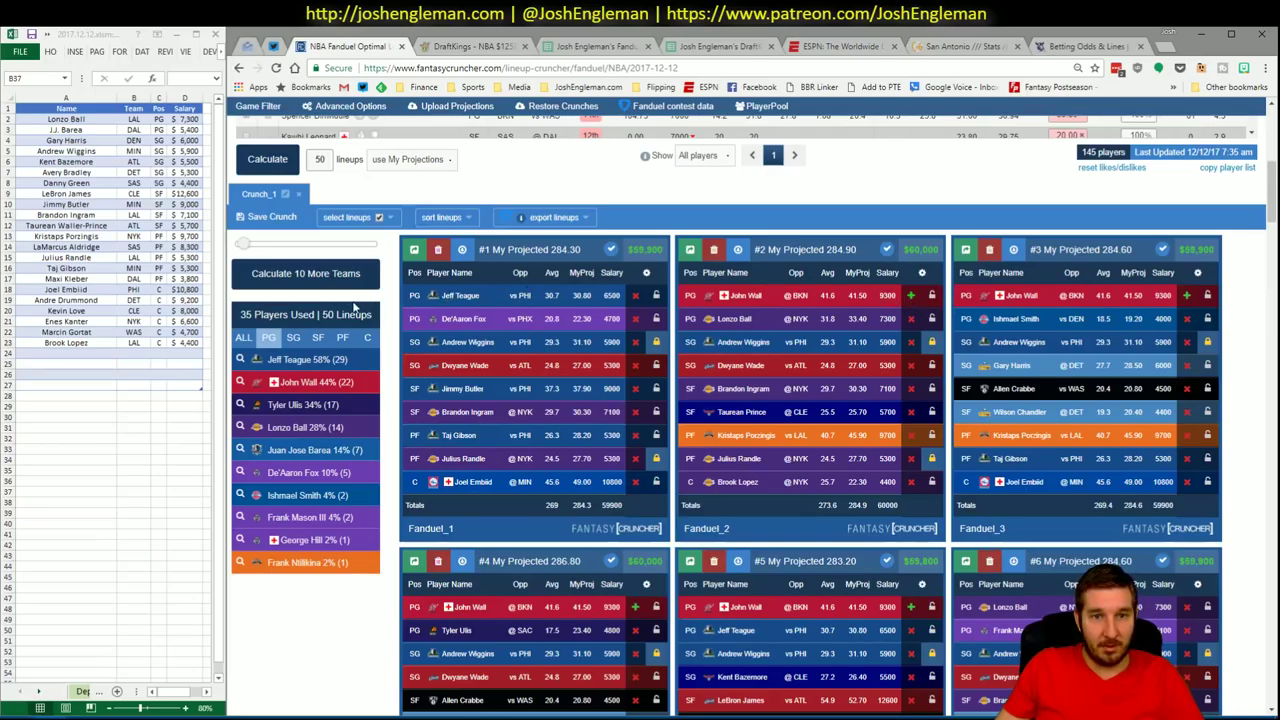
{"action": "left_click", "coordinate": [294, 337]}
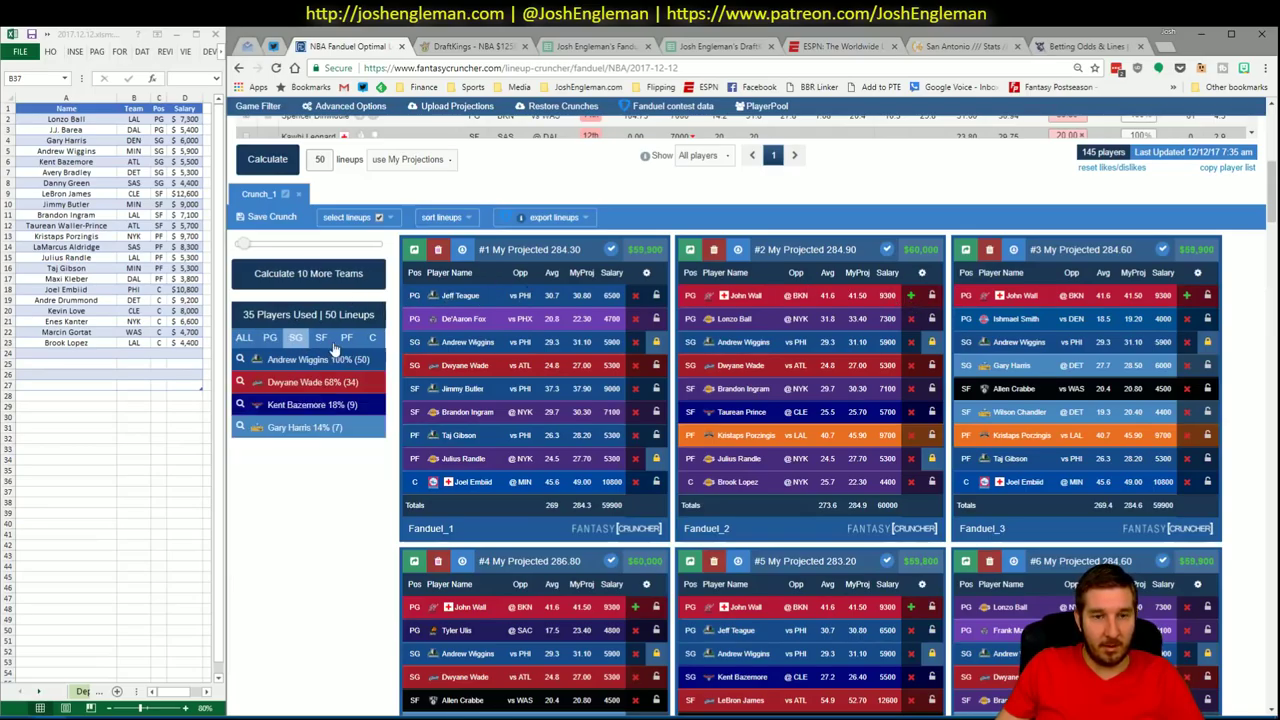
{"action": "left_click", "coordinate": [634, 365]}
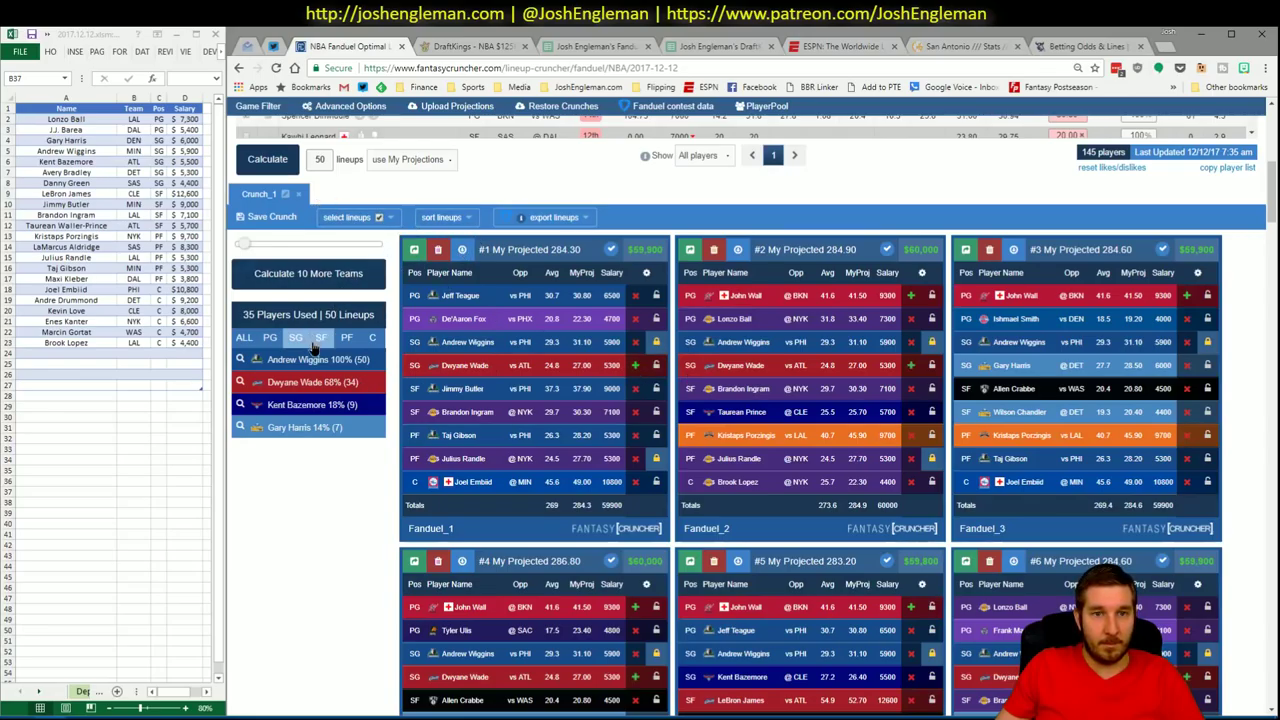
Check the small forward, power forward and center exposures, unlocking Julius Randle and locking Joel Embiid
{"action": "left_click", "coordinate": [321, 337]}
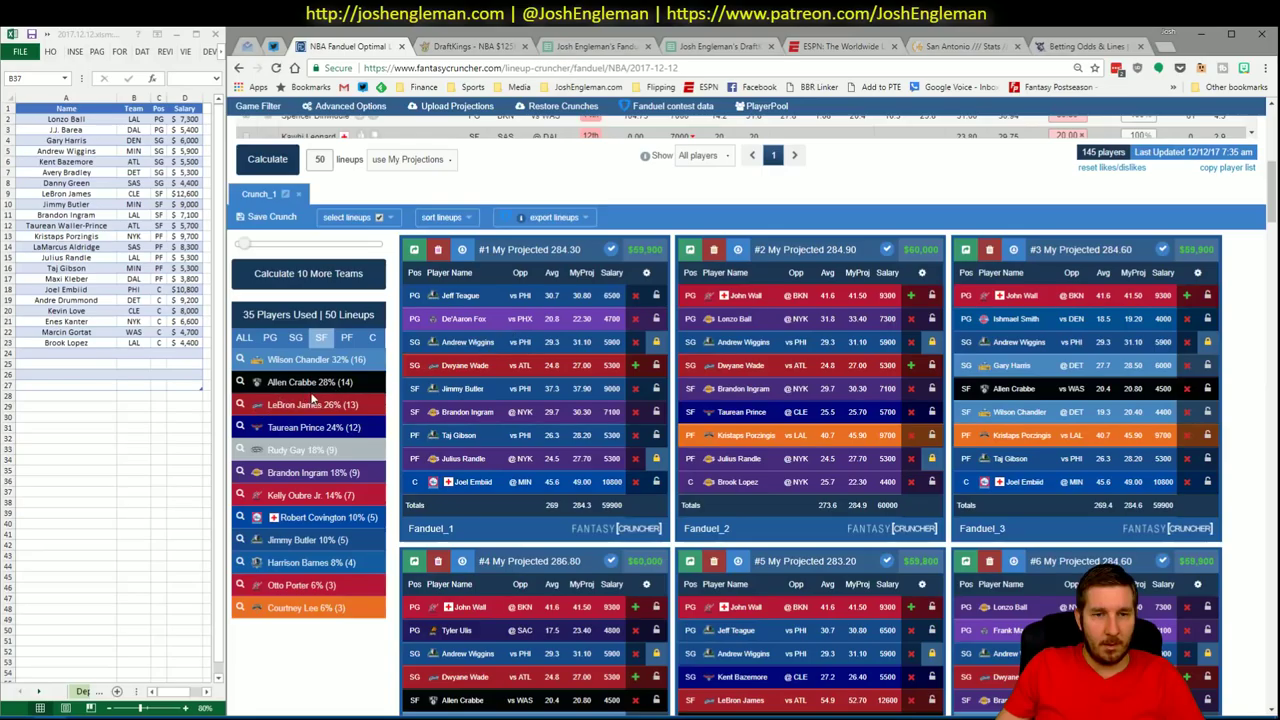
{"action": "left_click", "coordinate": [346, 337]}
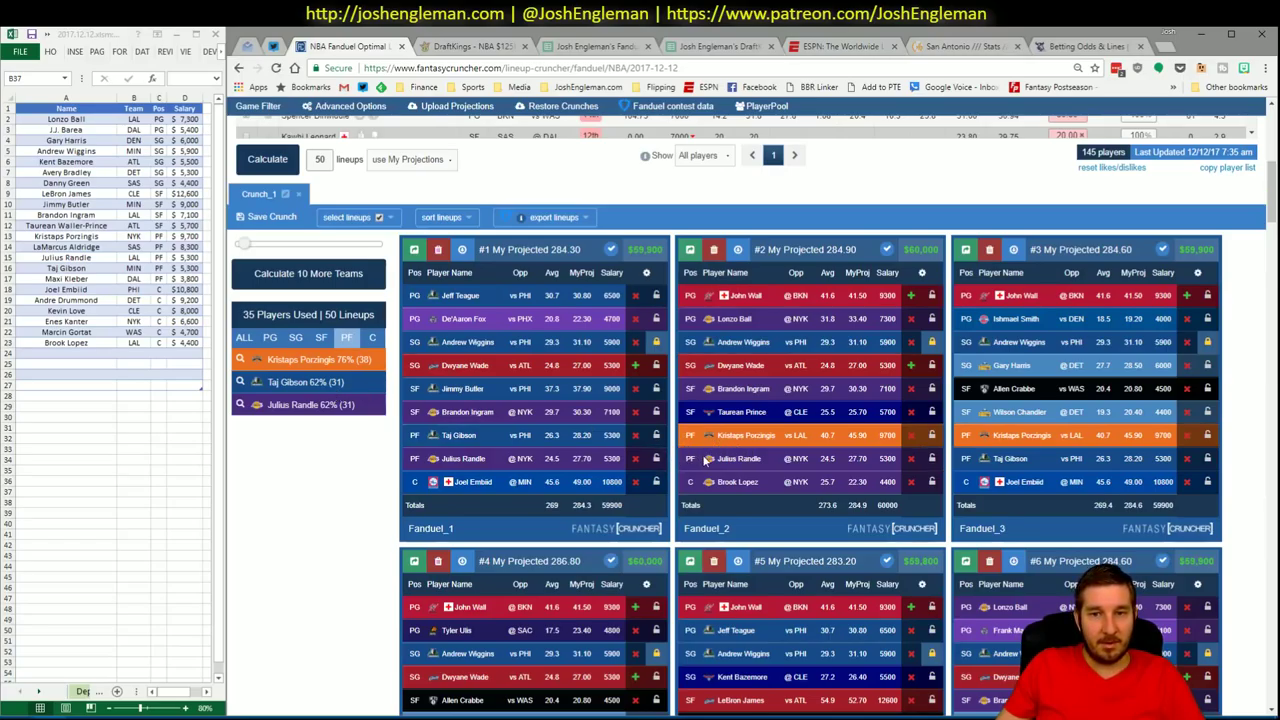
{"action": "left_click", "coordinate": [376, 340]}
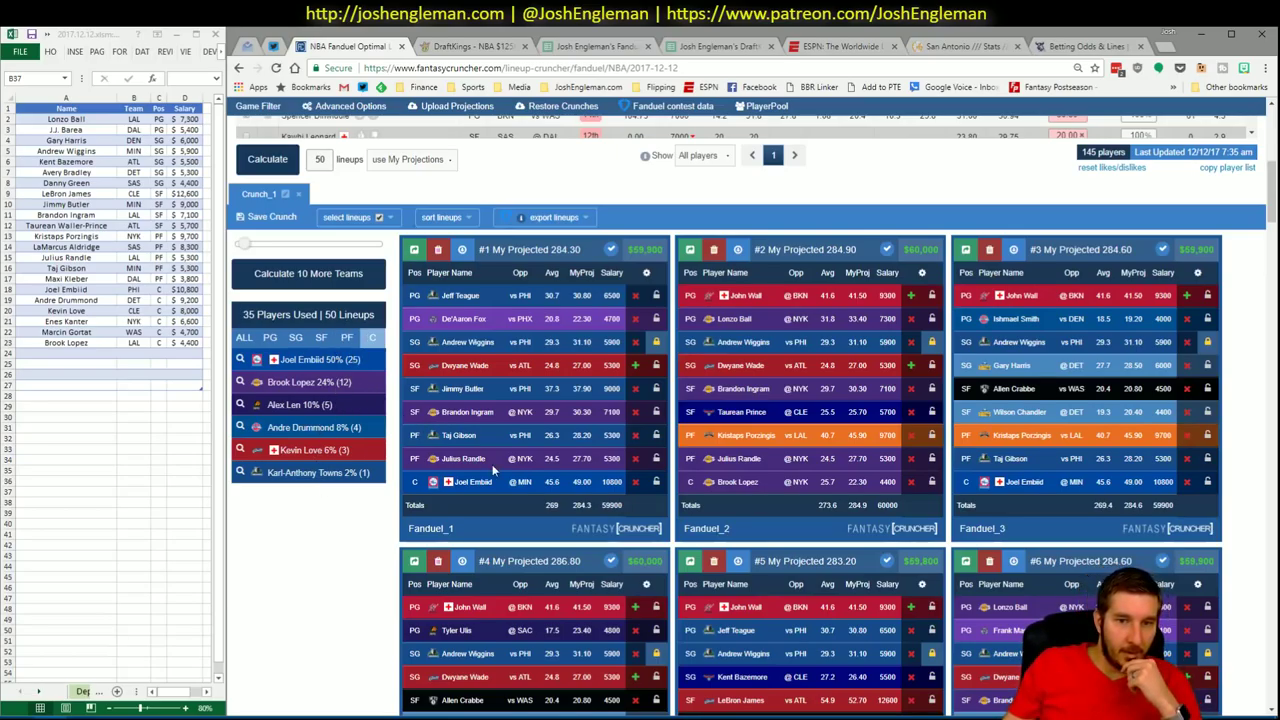
{"action": "left_click", "coordinate": [656, 482]}
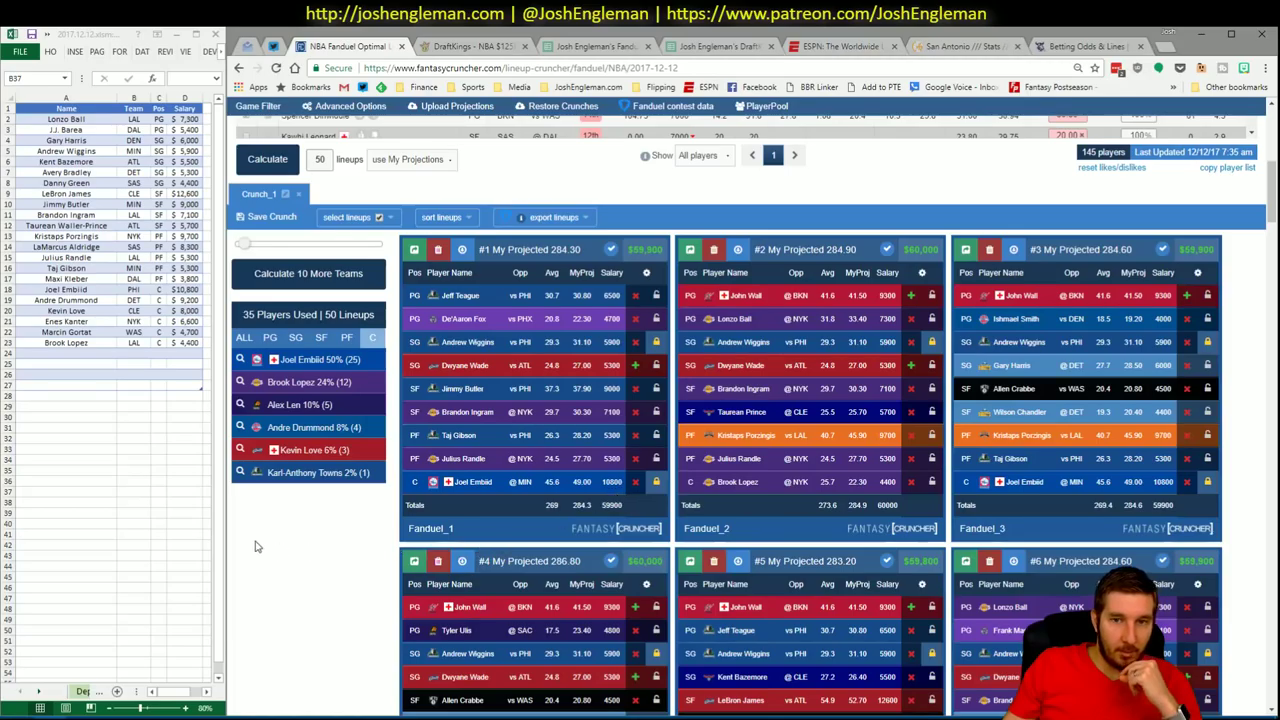
Recalculate the 50 lineups with the updated locks and exclusions and check the power forward exposures
{"action": "left_click", "coordinate": [267, 160]}
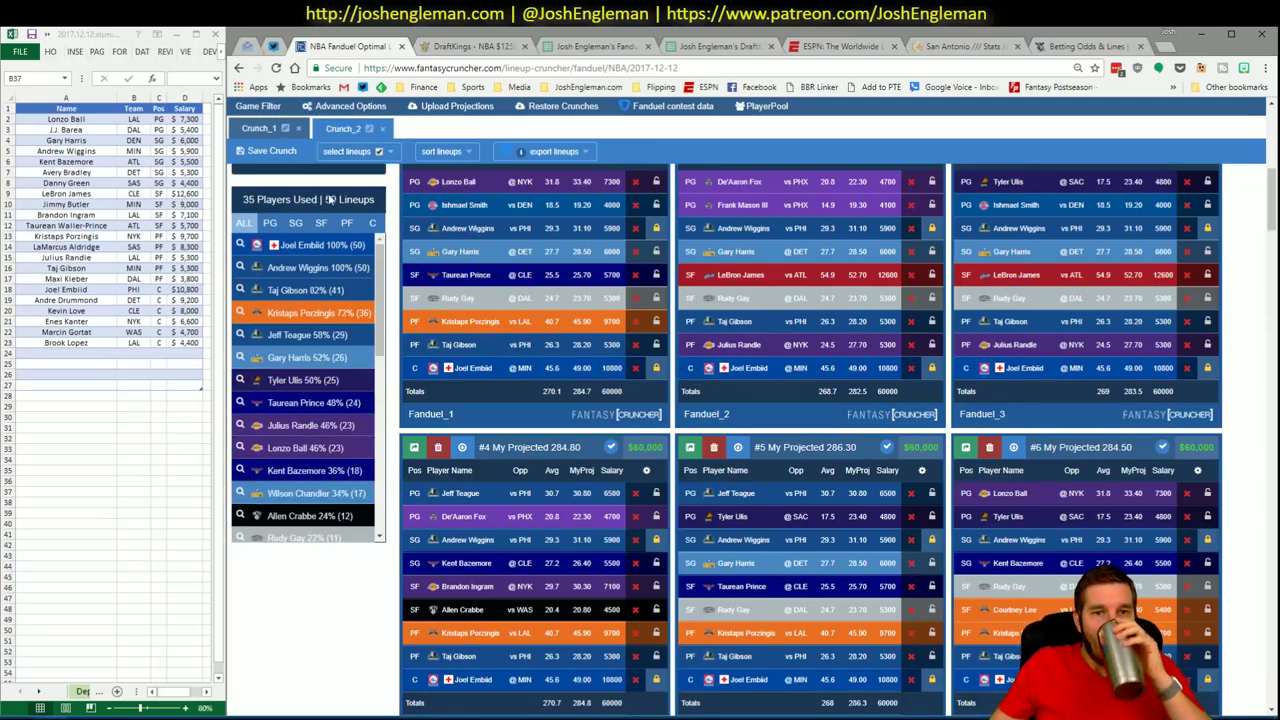
{"action": "left_click", "coordinate": [347, 226]}
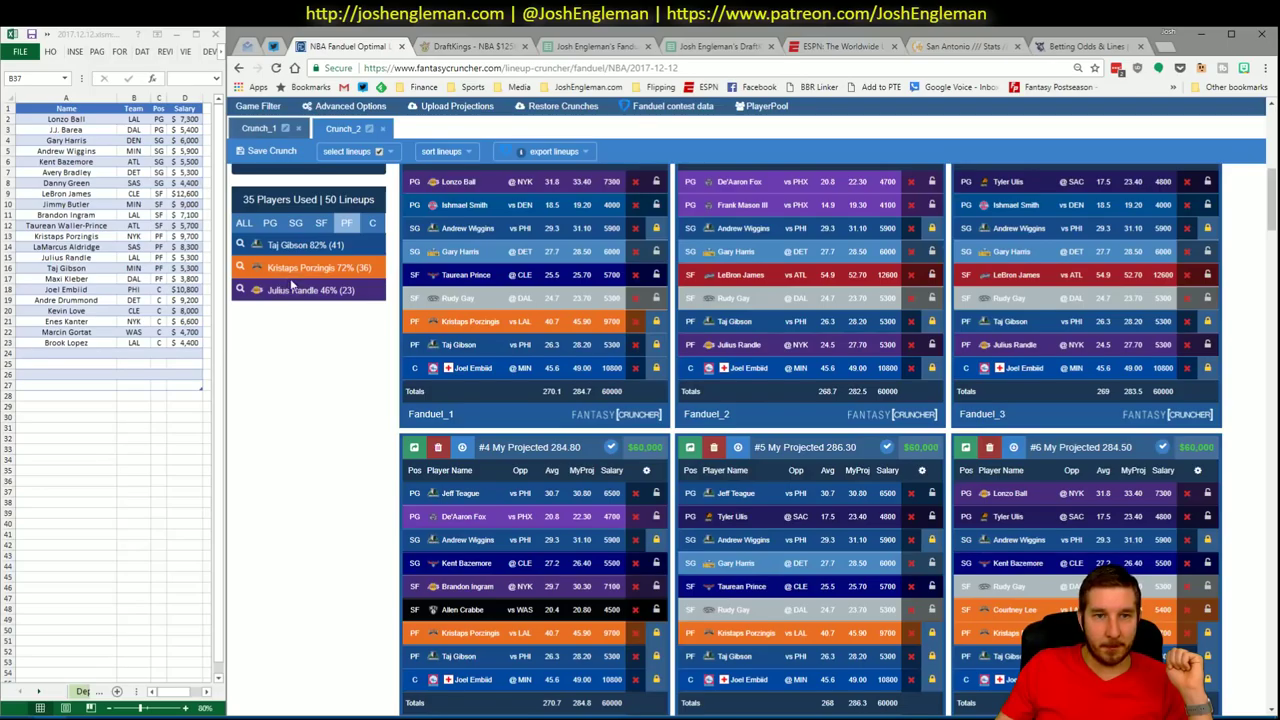
Check the point guard, shooting guard and small forward exposures, and lock Gary Harris
{"action": "left_click", "coordinate": [276, 224]}
{"action": "left_click", "coordinate": [298, 224]}
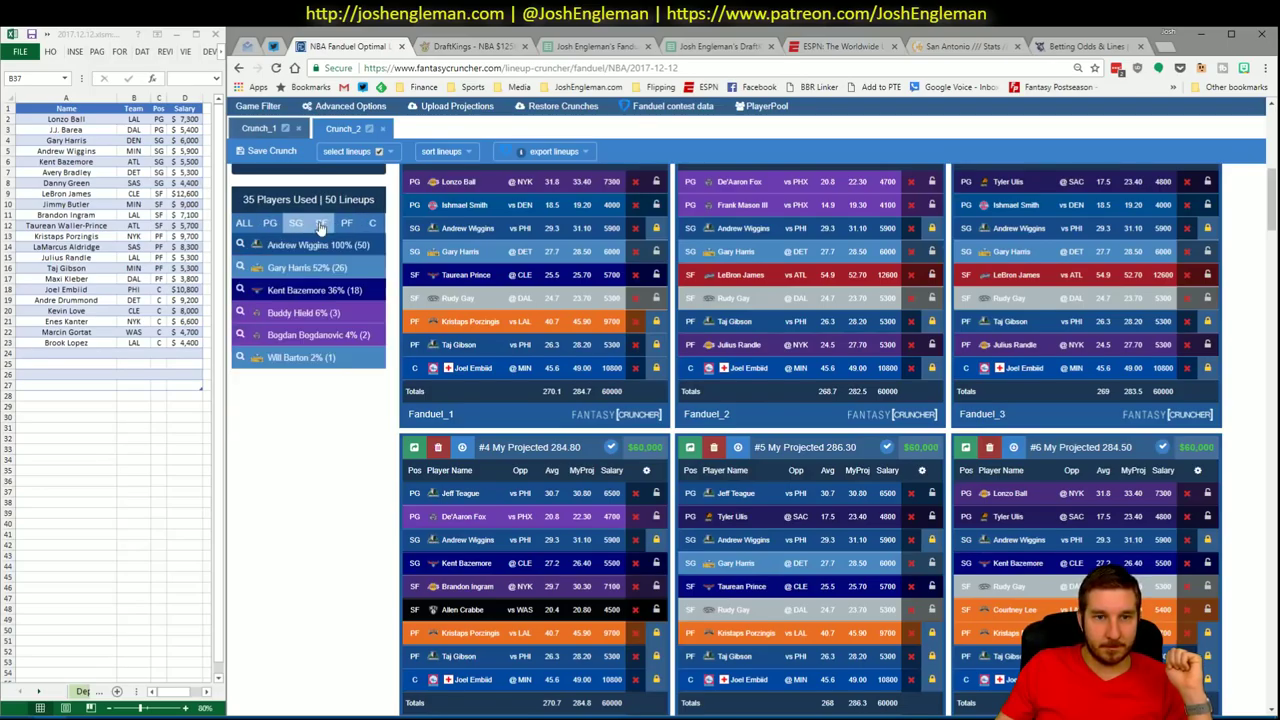
{"action": "left_click", "coordinate": [320, 224]}
{"action": "left_click", "coordinate": [296, 224]}
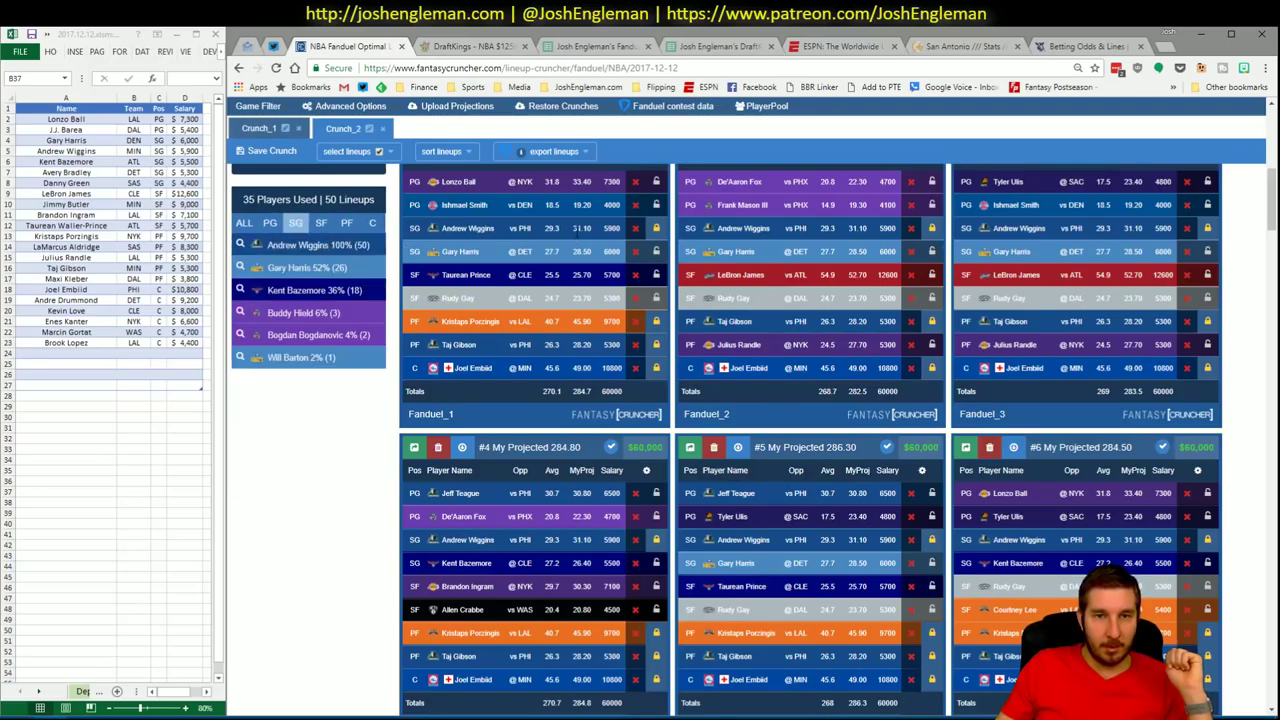
{"action": "left_click", "coordinate": [655, 252]}
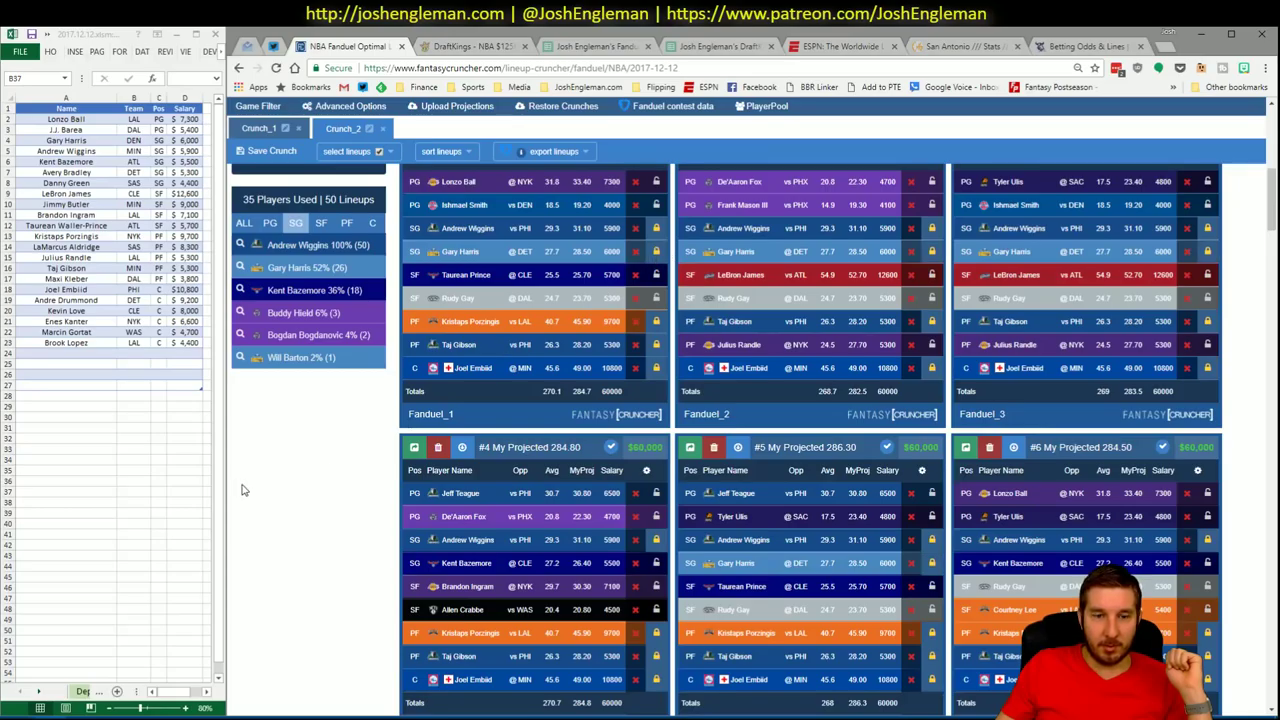
Recalculate the 50 lineups with Gary Harris added to the locked players
{"action": "scroll", "coordinate": [241, 490], "scroll_direction": "up", "scroll_amount": 3}
{"action": "left_click", "coordinate": [271, 158]}
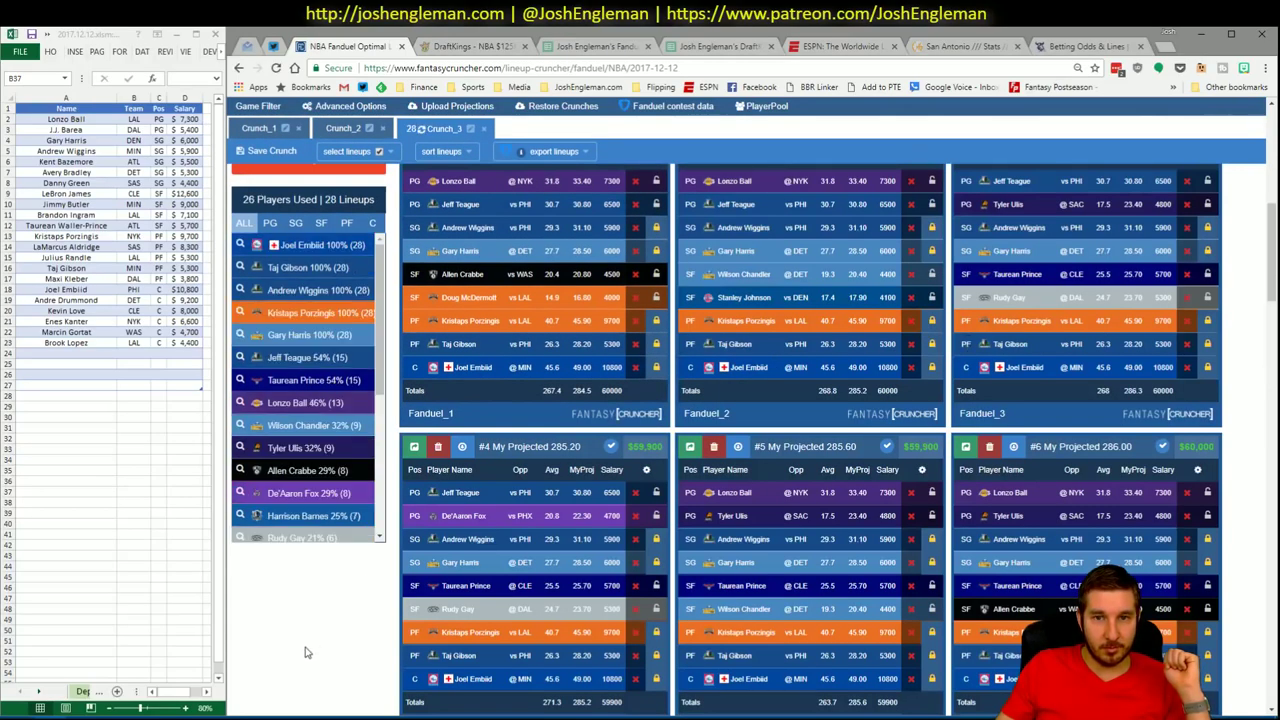
{"action": "scroll", "coordinate": [336, 620], "scroll_direction": "up", "scroll_amount": 1}
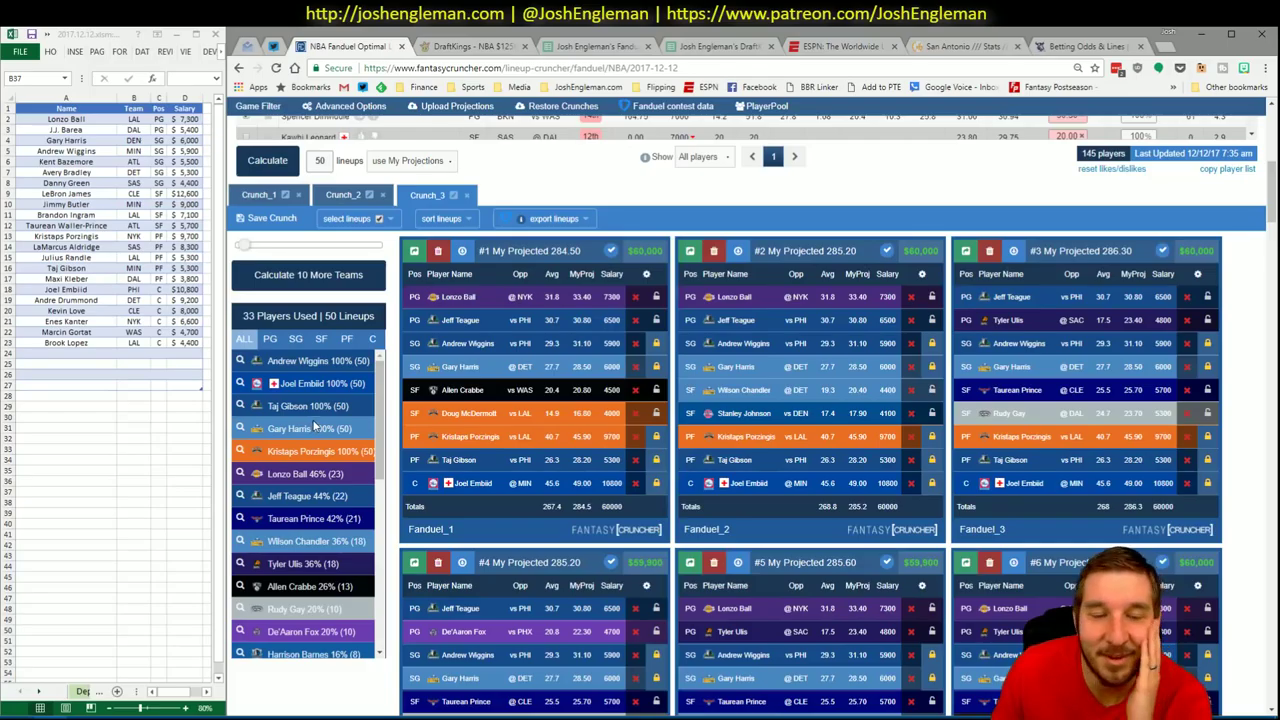
Compare the small forward exposures of the Crunch_3 lineups with those of Crunch_1
{"action": "left_click", "coordinate": [320, 341]}
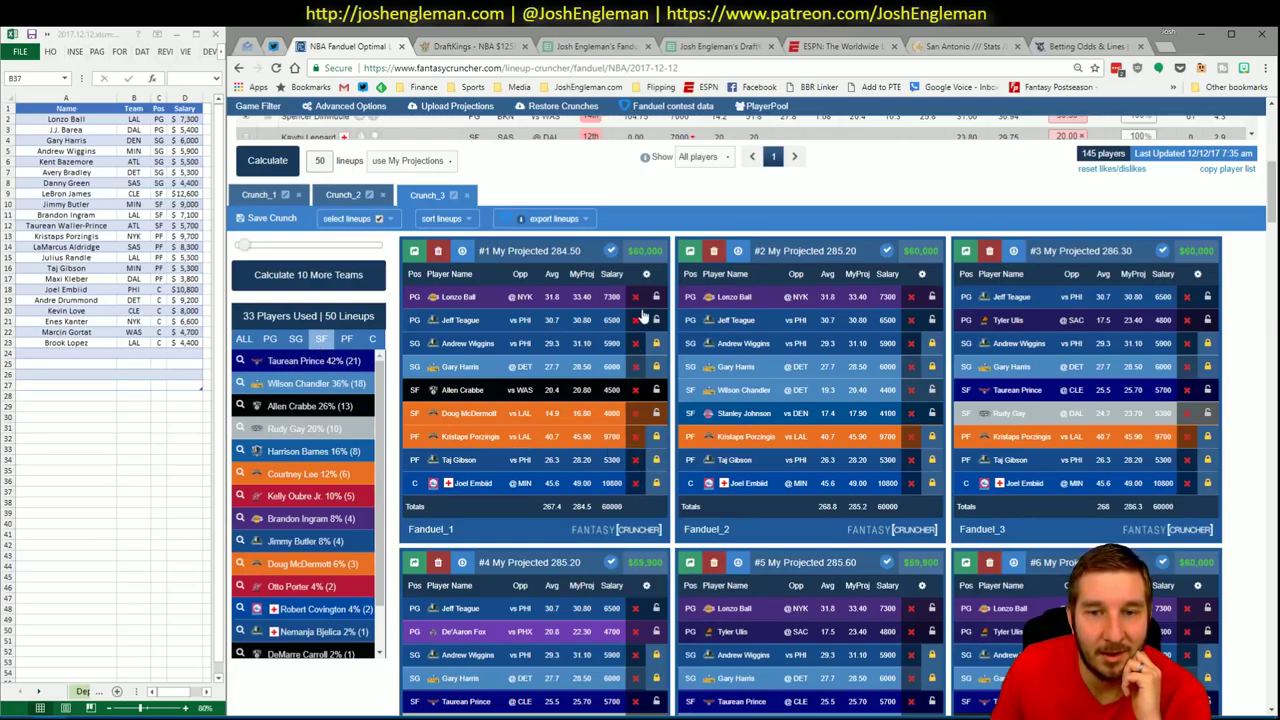
{"action": "left_click", "coordinate": [261, 196]}
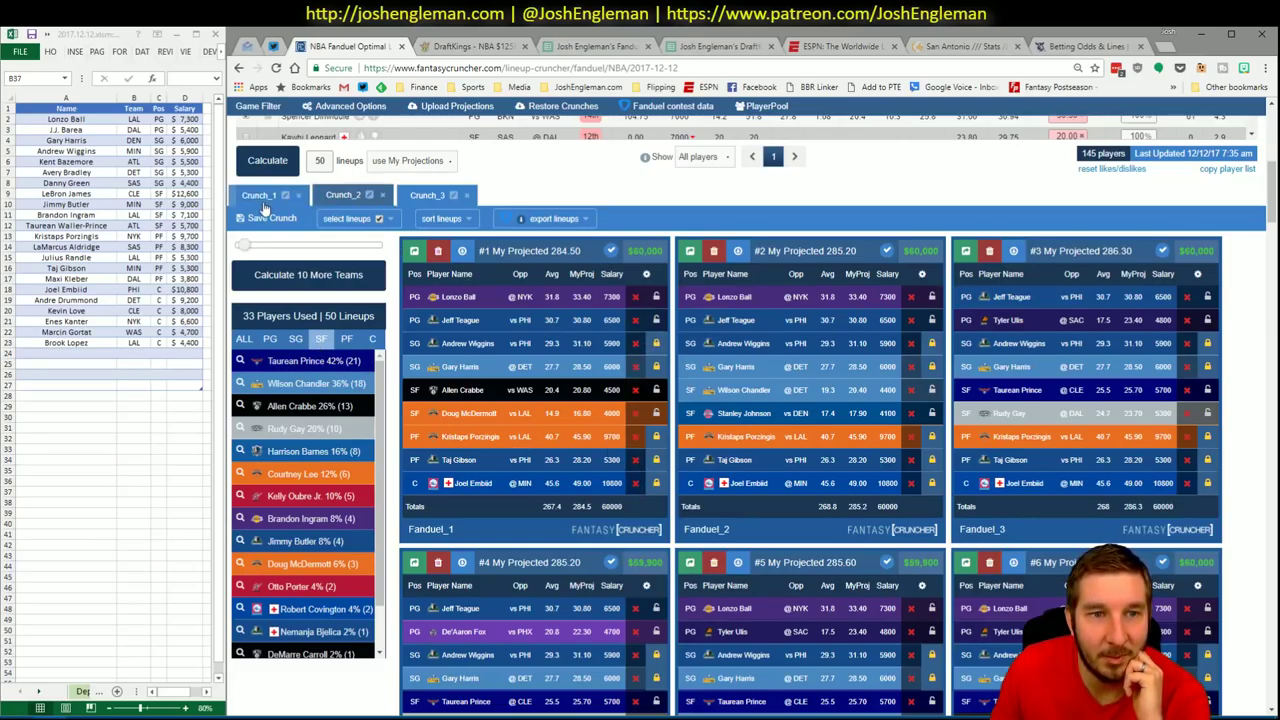
{"action": "left_click", "coordinate": [322, 340]}
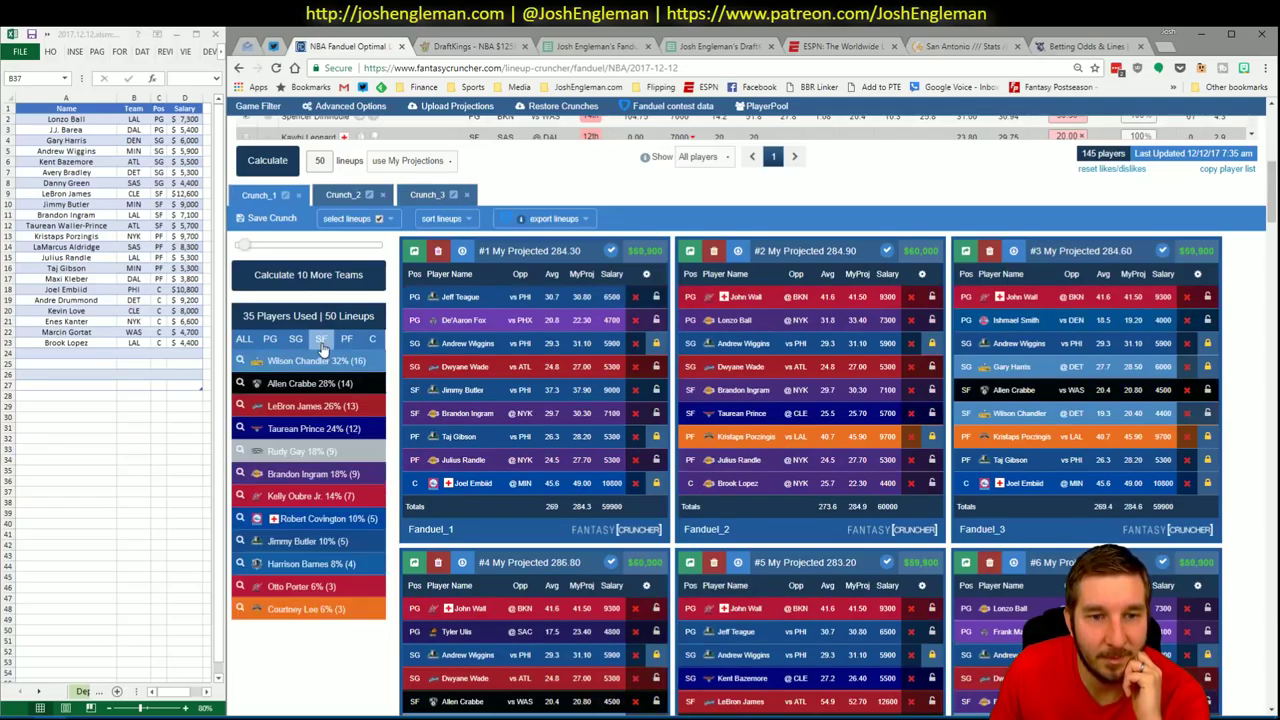
{"action": "left_click", "coordinate": [430, 197]}
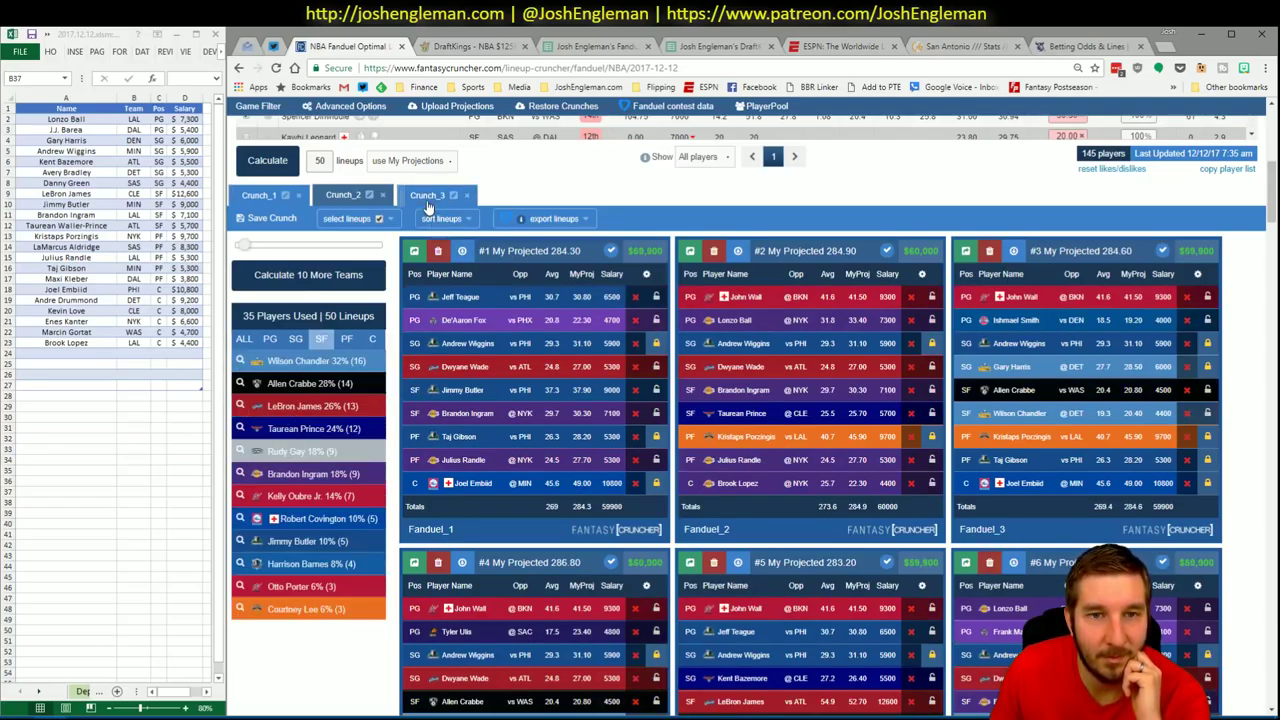
Clear the locks on Andrew Wiggins, Gary Harris, Kristaps Porzingis, Taj Gibson and Joel Embiid
{"action": "left_click", "coordinate": [656, 320]}
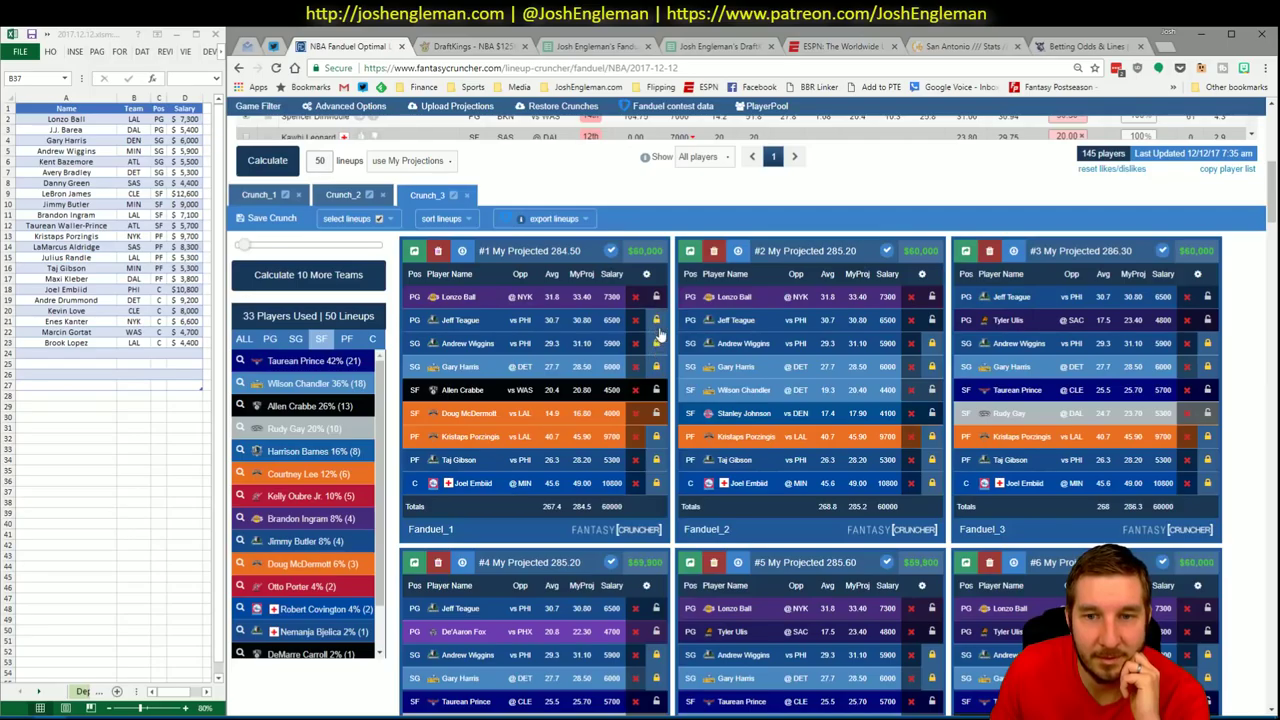
{"action": "left_click", "coordinate": [656, 343]}
{"action": "left_click", "coordinate": [656, 366]}
{"action": "left_click", "coordinate": [656, 436]}
{"action": "left_click", "coordinate": [656, 459]}
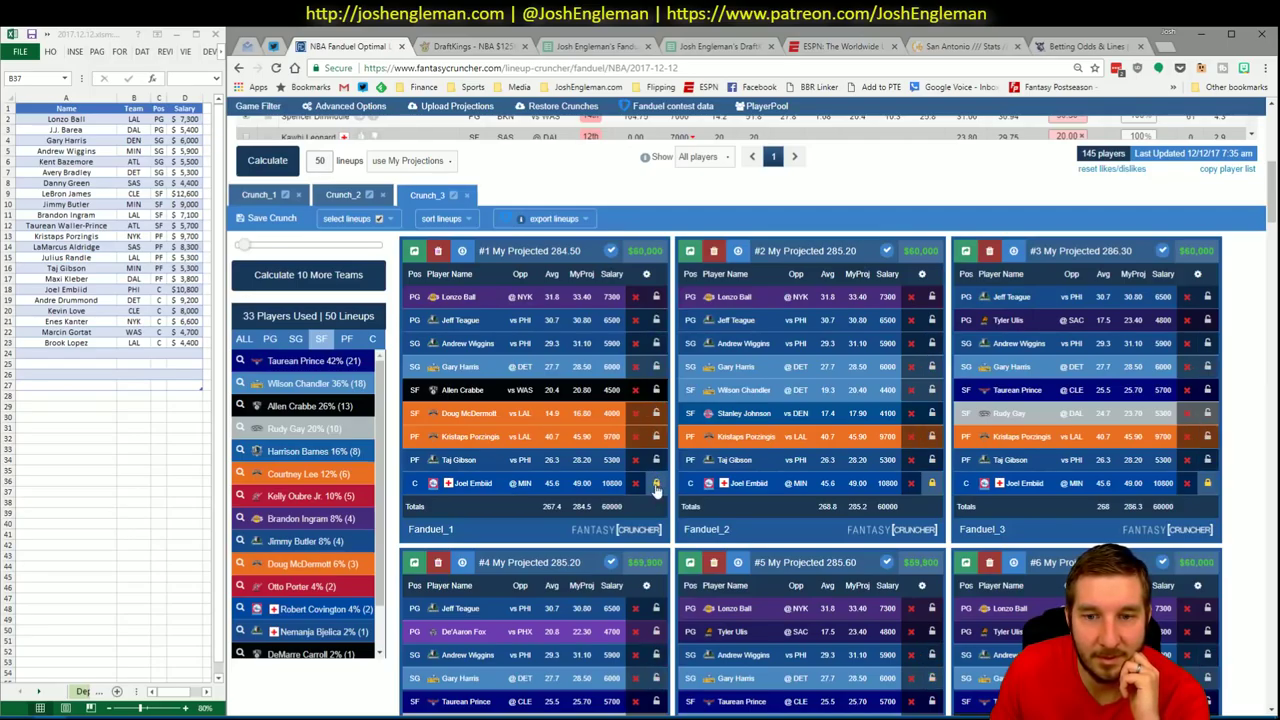
{"action": "left_click", "coordinate": [656, 482]}
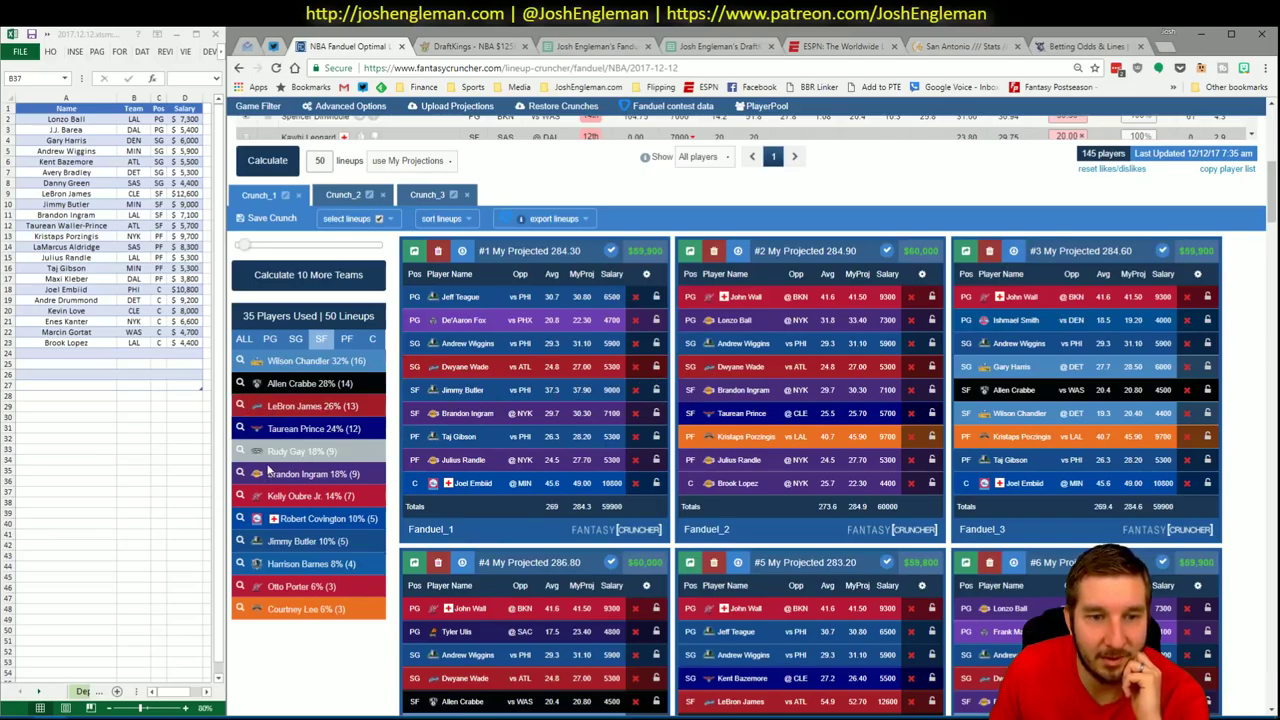
Filter the Crunch_1 lineups to those with LeBron James and lock him
{"action": "left_click", "coordinate": [240, 406]}
{"action": "left_click", "coordinate": [656, 390]}
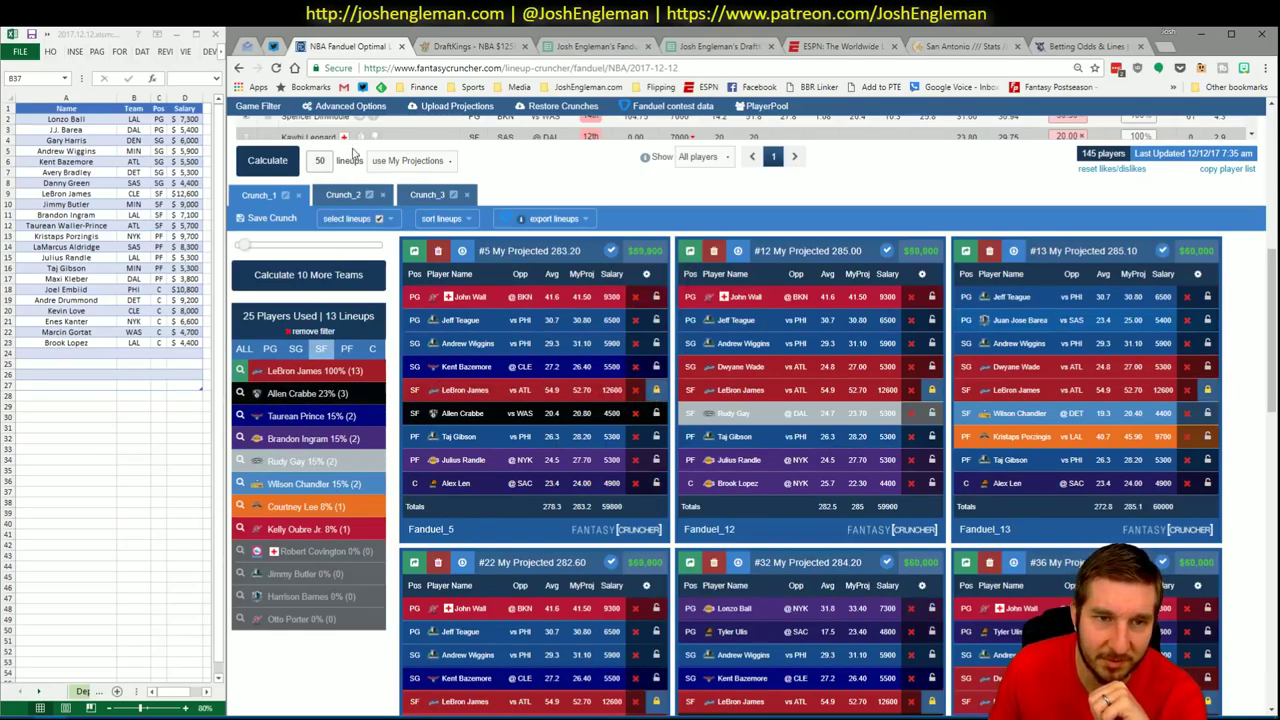
Close the Crunch_2 and Crunch_3 results and recalculate 50 lineups with LeBron James locked
{"action": "left_click", "coordinate": [382, 195]}
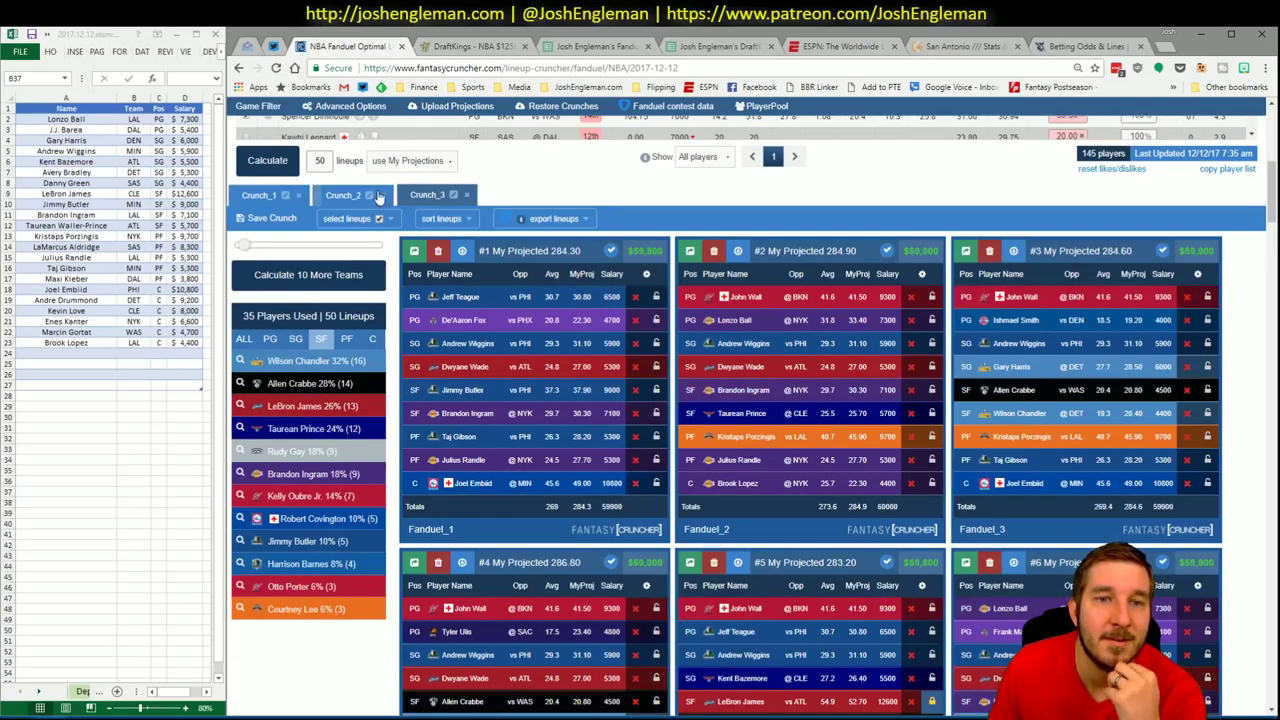
{"action": "left_click", "coordinate": [382, 195]}
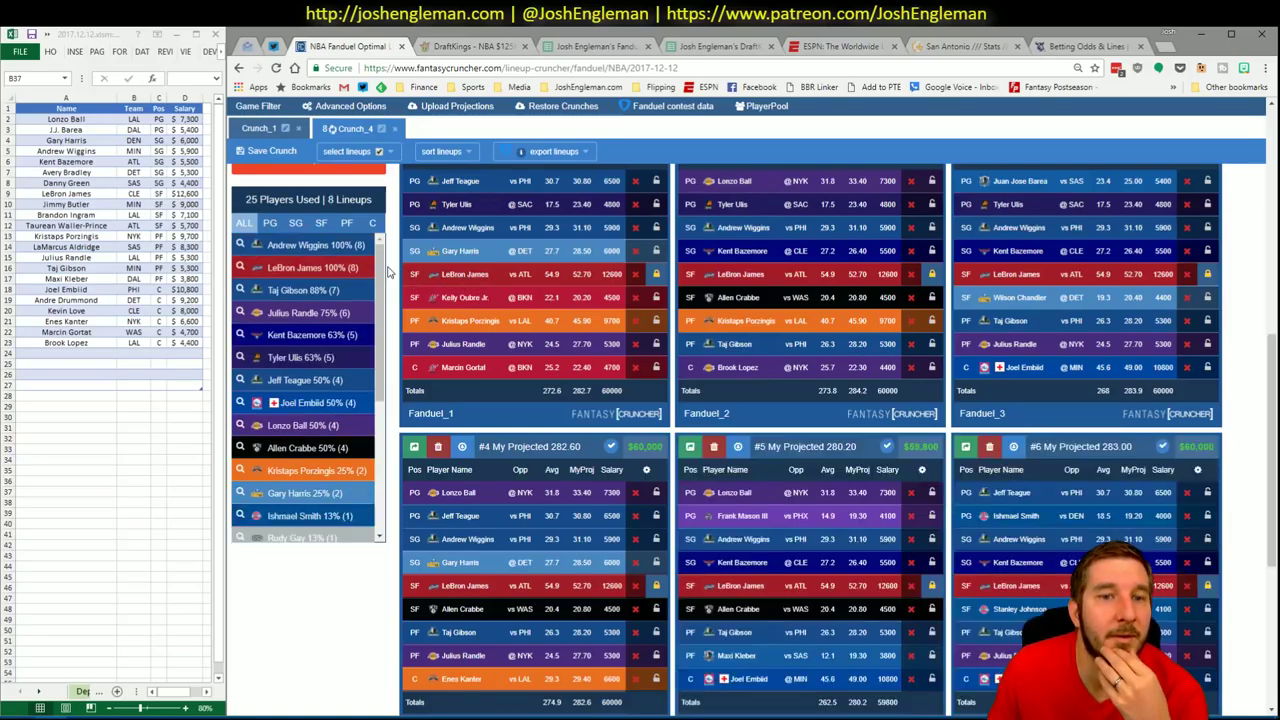
{"action": "scroll", "coordinate": [393, 268], "scroll_direction": "up", "scroll_amount": 2}
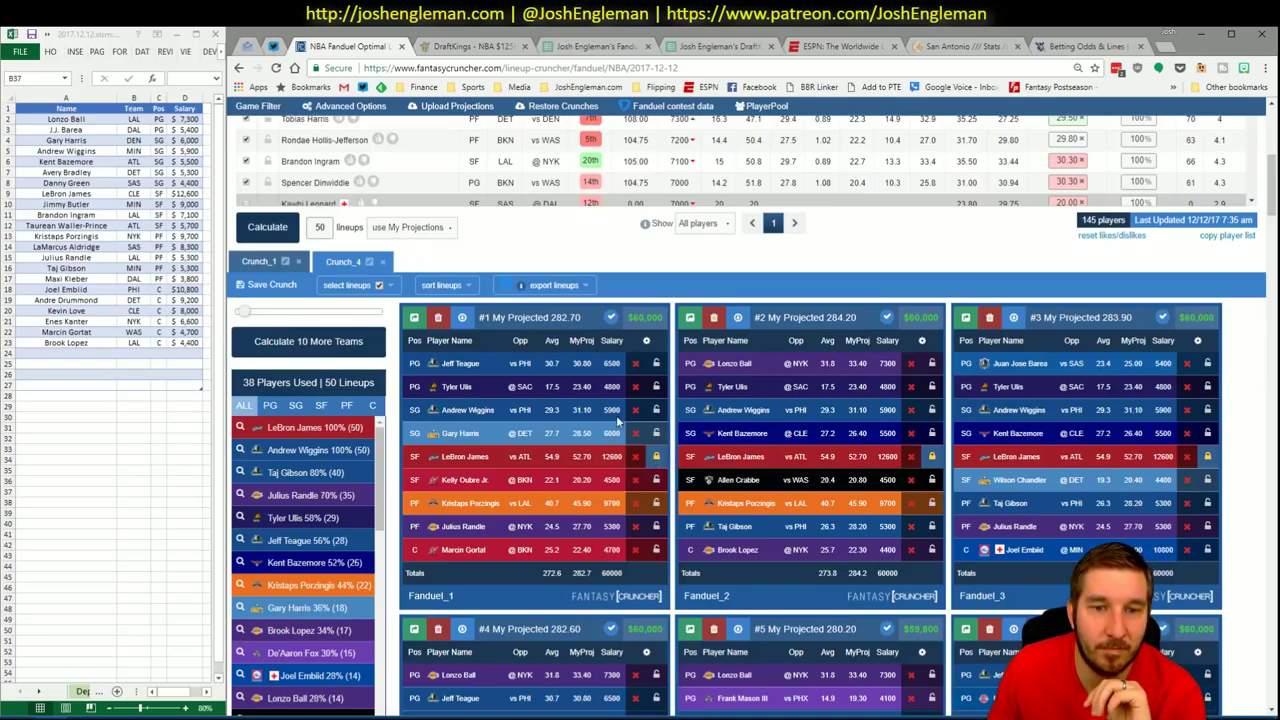
Lock Andrew Wiggins, Julius Randle and Taj Gibson while checking the power forward exposures
{"action": "left_click", "coordinate": [656, 411]}
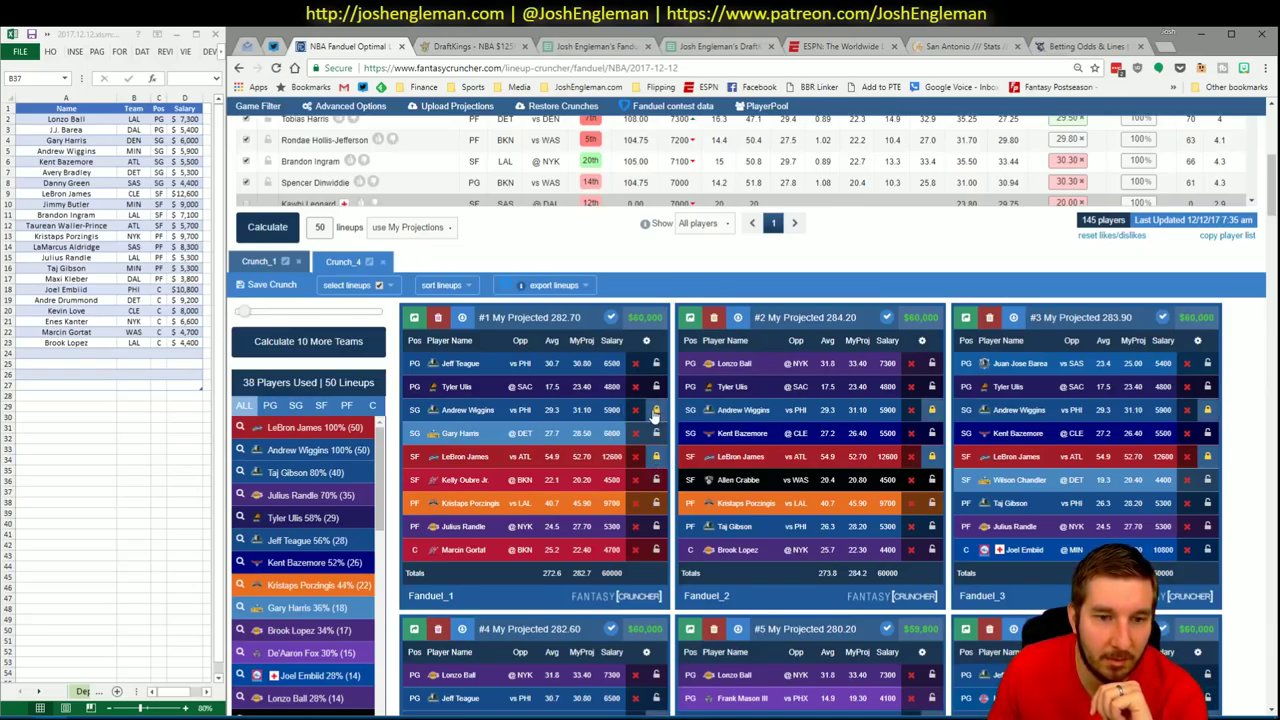
{"action": "left_click", "coordinate": [656, 527]}
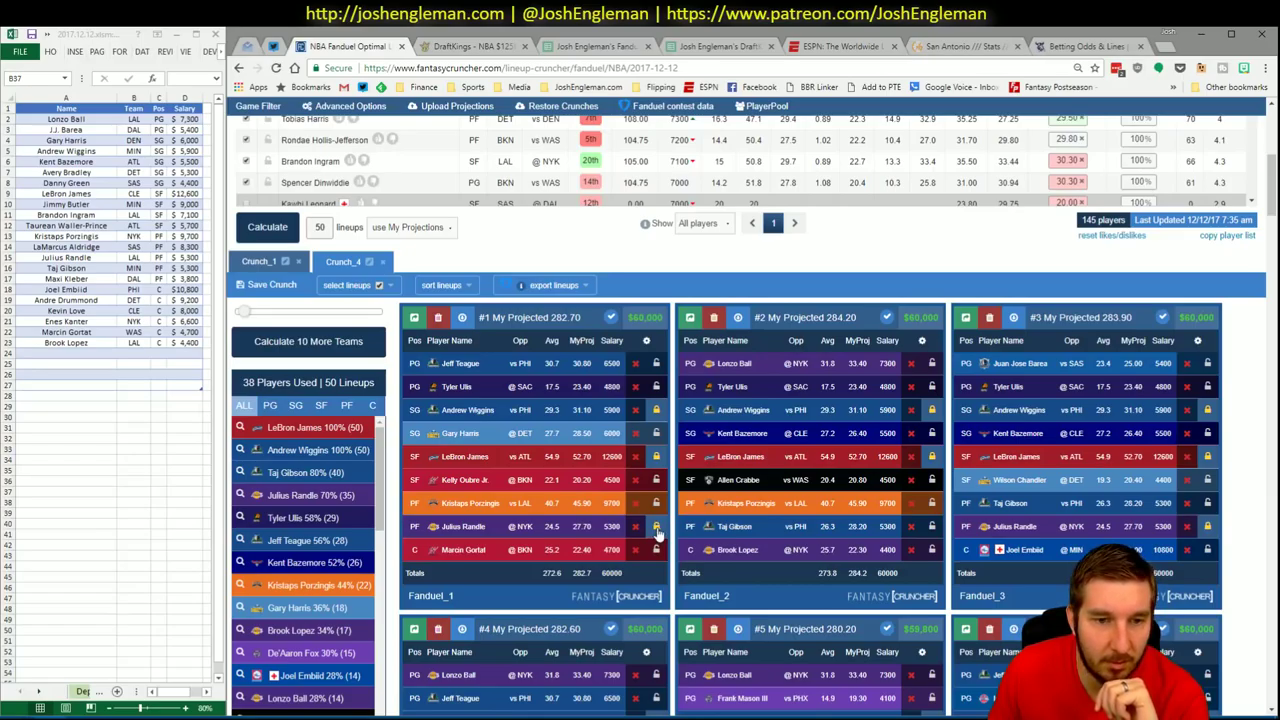
{"action": "left_click", "coordinate": [346, 405]}
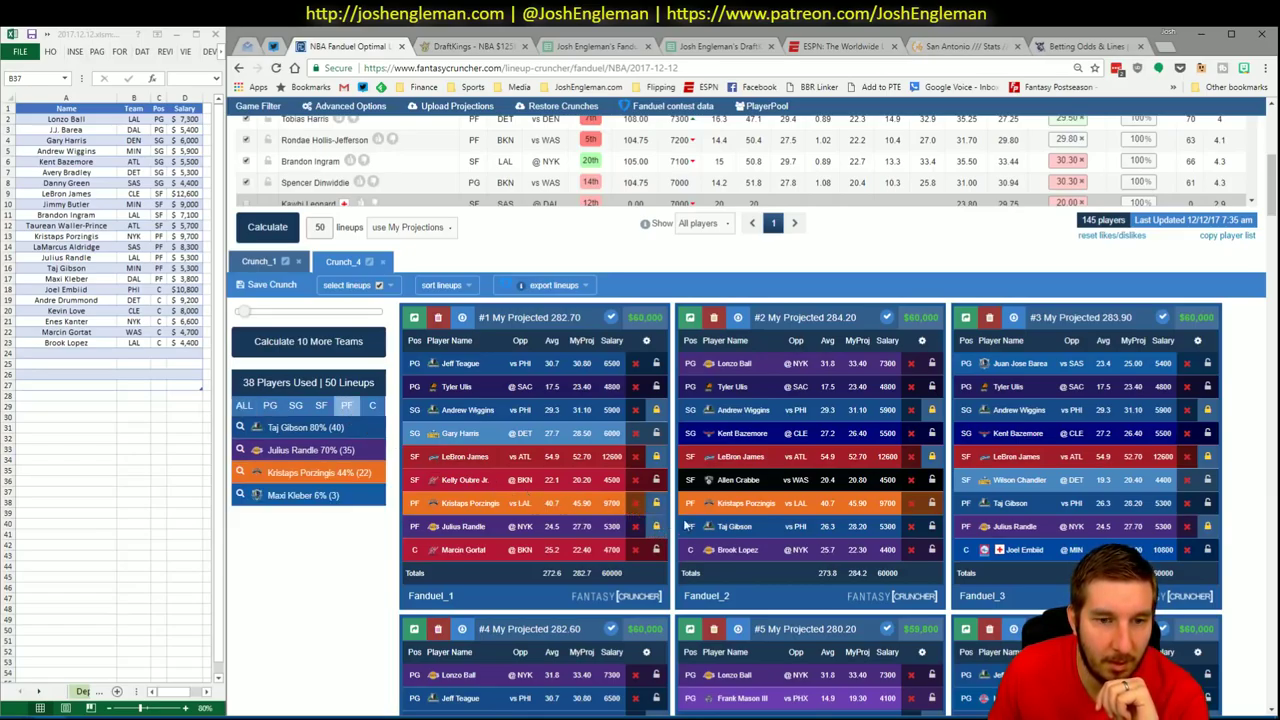
Check the guard, small forward and center exposures, and recalculate the 50 lineups with the updated locks
{"action": "left_click", "coordinate": [296, 406]}
{"action": "left_click", "coordinate": [270, 405]}
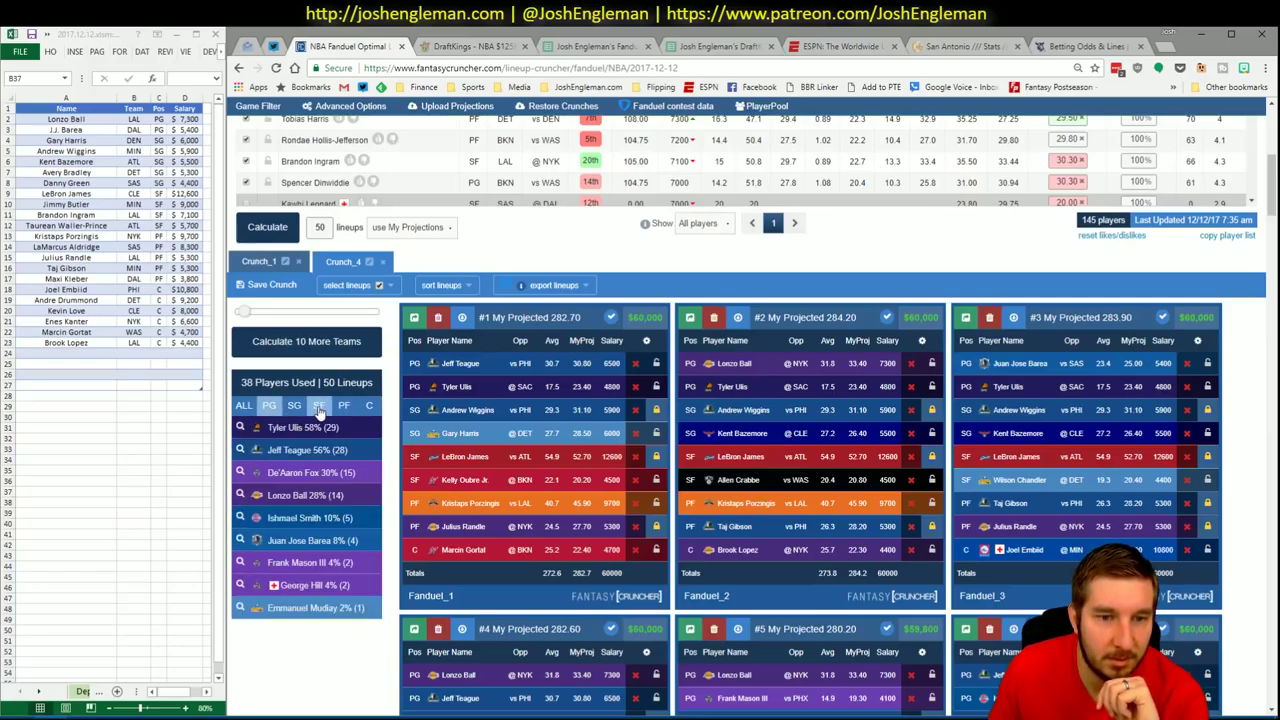
{"action": "left_click", "coordinate": [321, 406]}
{"action": "left_click", "coordinate": [373, 406]}
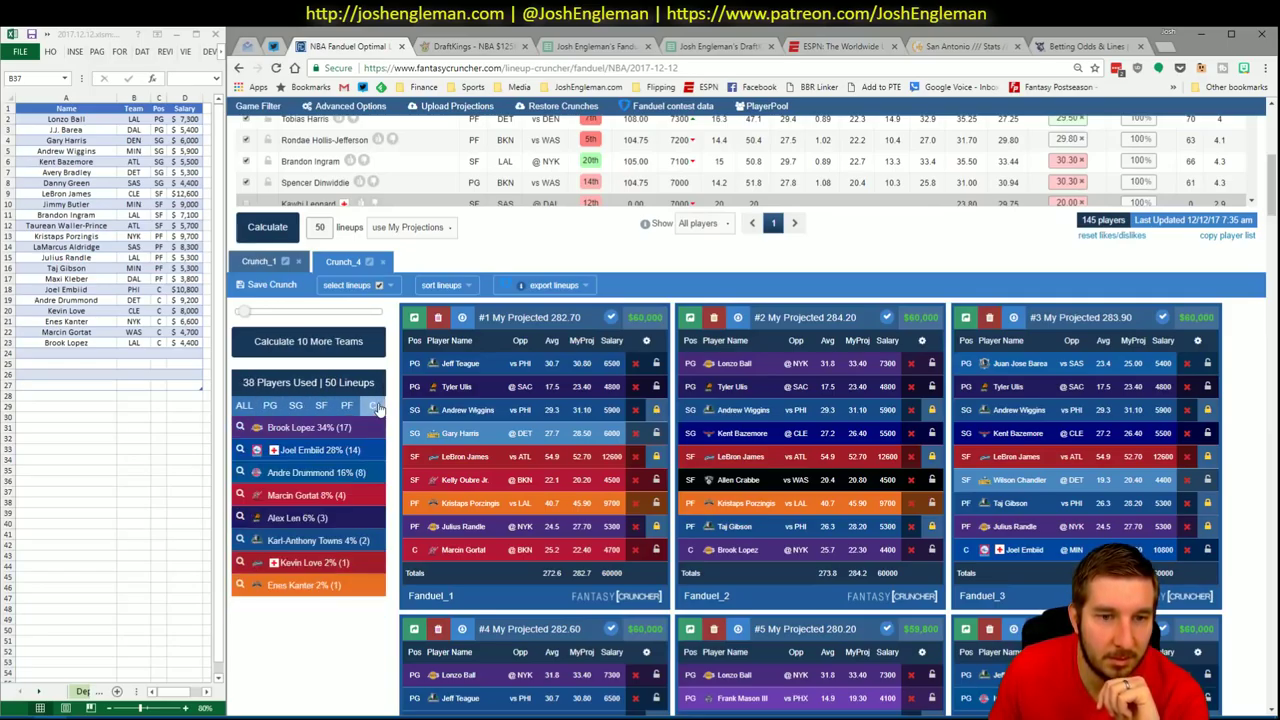
{"action": "left_click", "coordinate": [288, 234]}
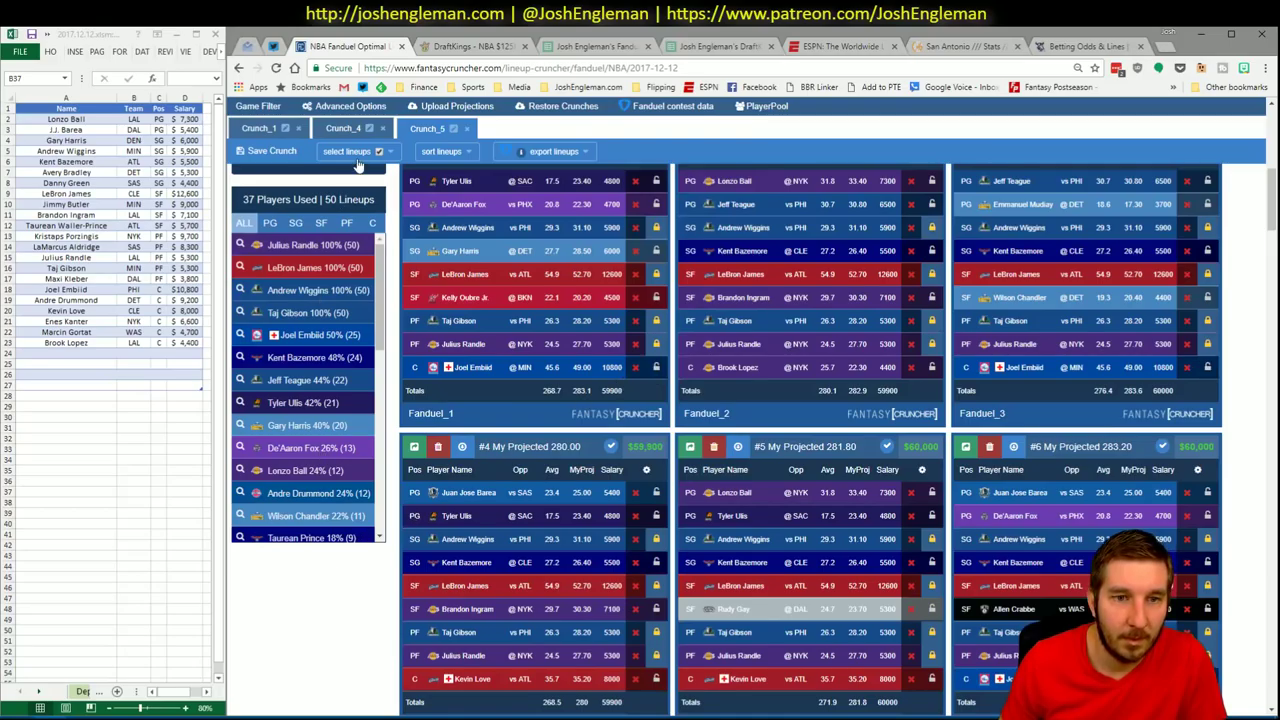
Lock Lonzo Ball and Gary Harris while checking the point guard and shooting guard exposures
{"action": "left_click", "coordinate": [295, 222]}
{"action": "left_click", "coordinate": [269, 222]}
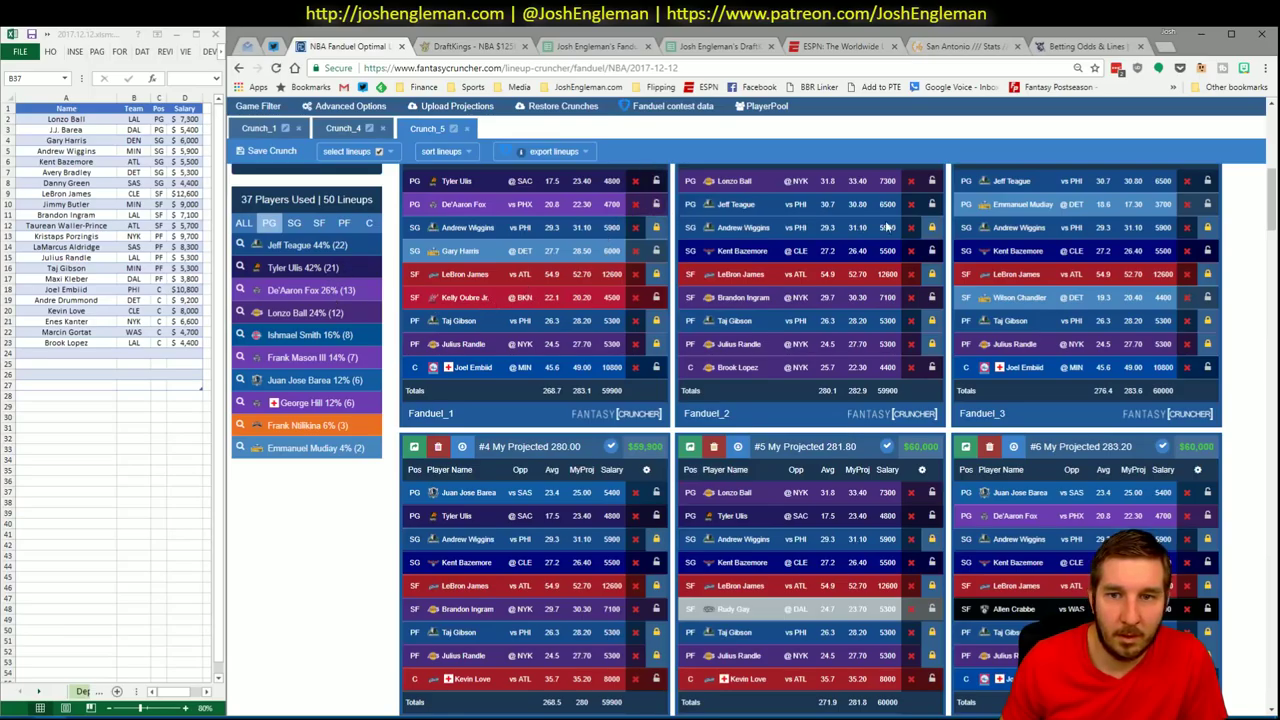
{"action": "left_click", "coordinate": [931, 183]}
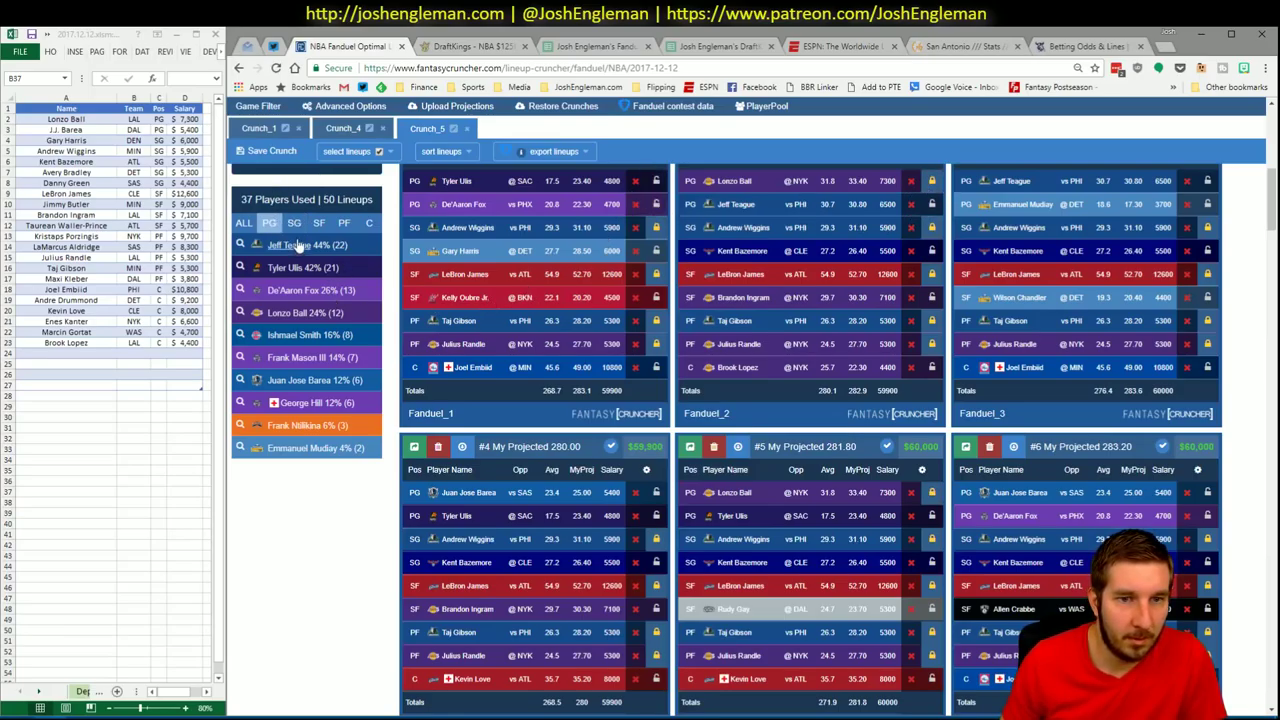
{"action": "left_click", "coordinate": [296, 224]}
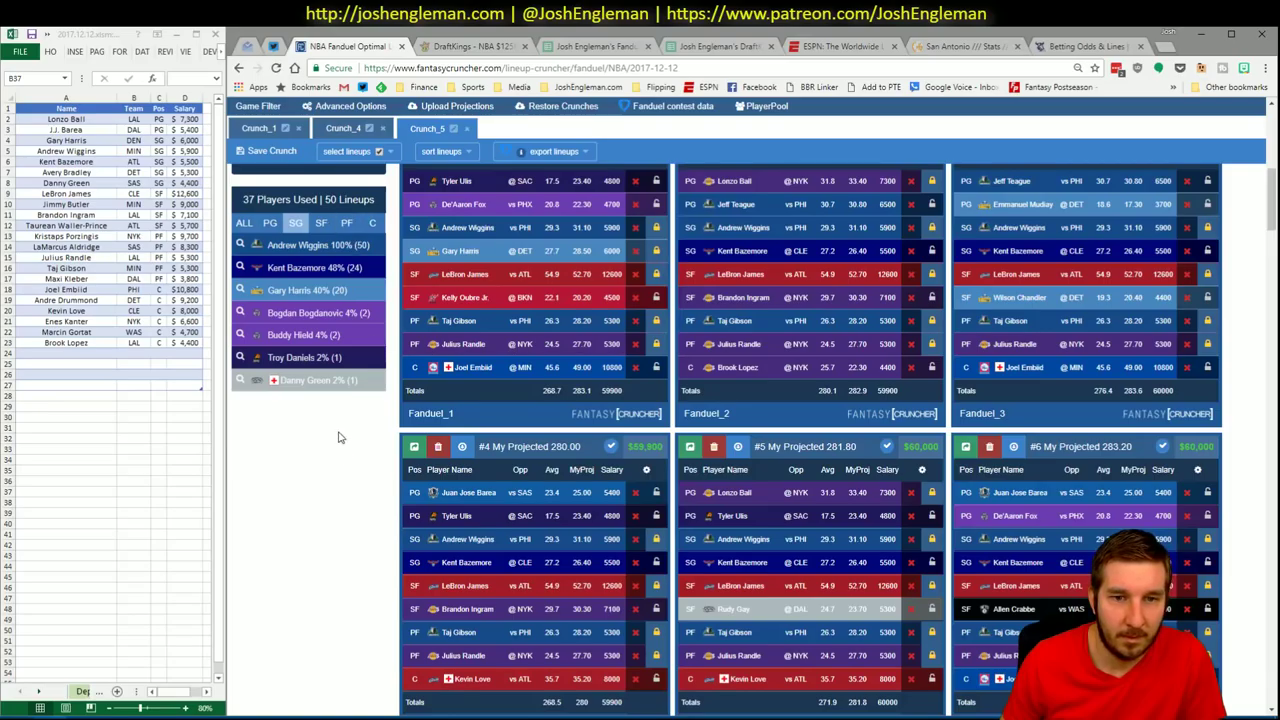
Recalculate the 50 lineups with Lonzo Ball and Gary Harris locked, and check the center exposures
{"action": "scroll", "coordinate": [300, 400], "scroll_direction": "up", "scroll_amount": 3}
{"action": "left_click", "coordinate": [266, 157]}
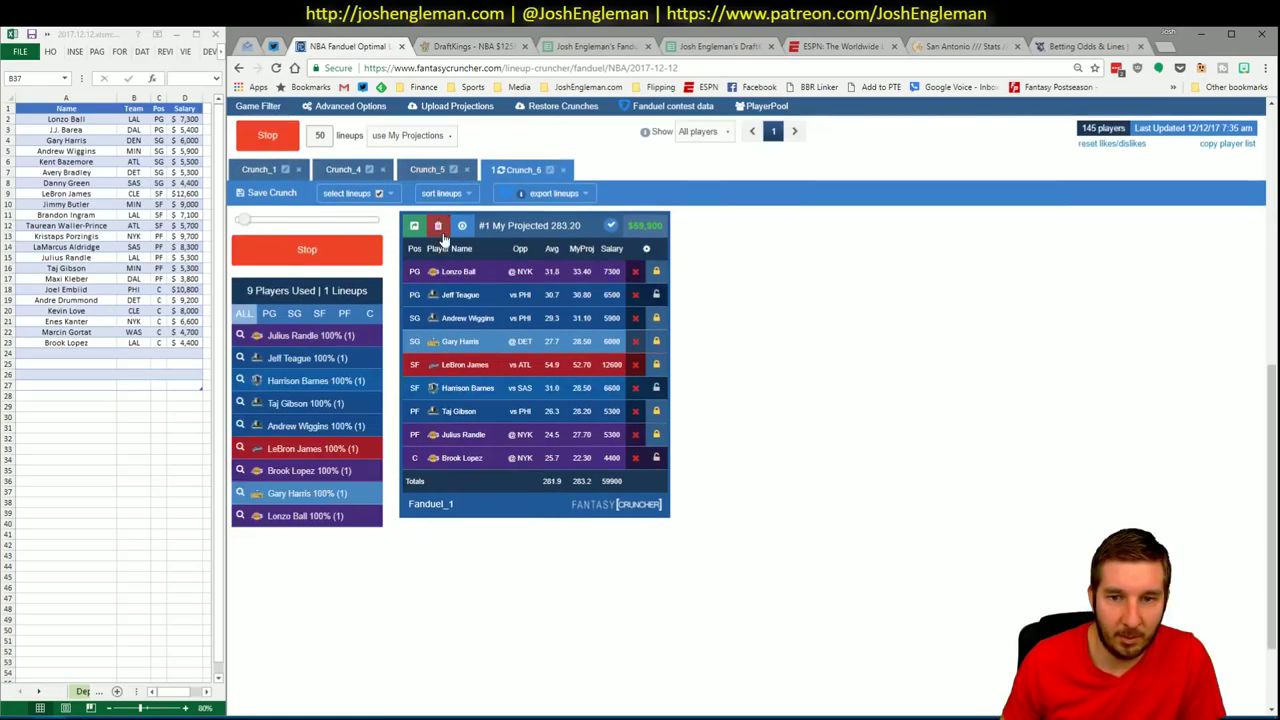
{"action": "scroll", "coordinate": [600, 400], "scroll_direction": "down", "scroll_amount": 2}
{"action": "scroll", "coordinate": [500, 450], "scroll_direction": "up", "scroll_amount": 1}
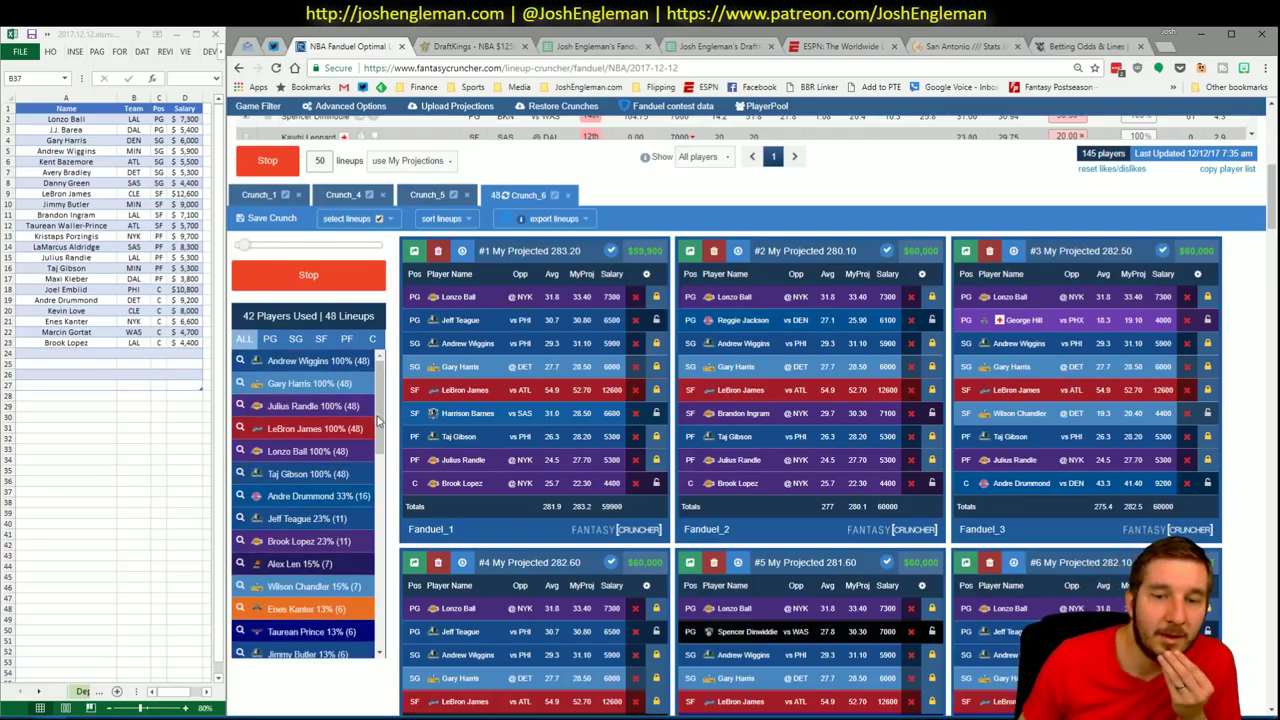
{"action": "left_click", "coordinate": [371, 339]}
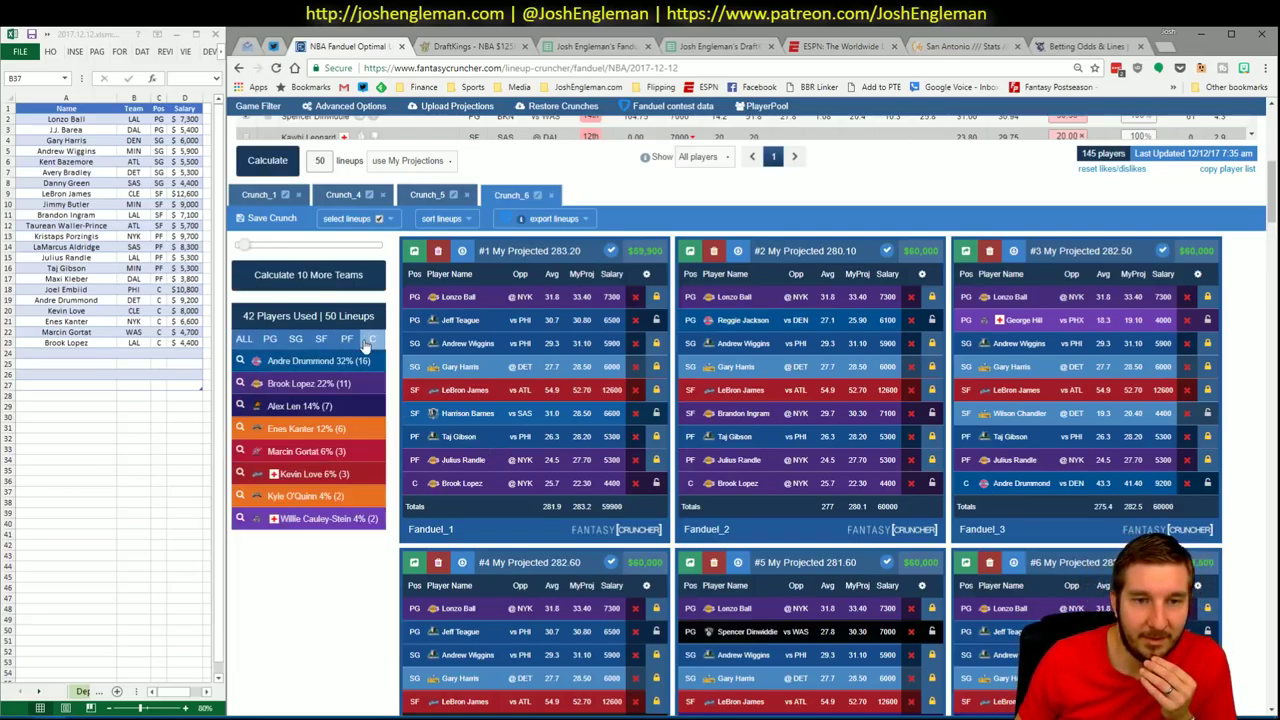
From the lineups filtered to Marcin Gortat, lock Gortat, Jeff Teague and Taurean Prince, and recalculate the lineups
{"action": "left_click", "coordinate": [241, 451]}
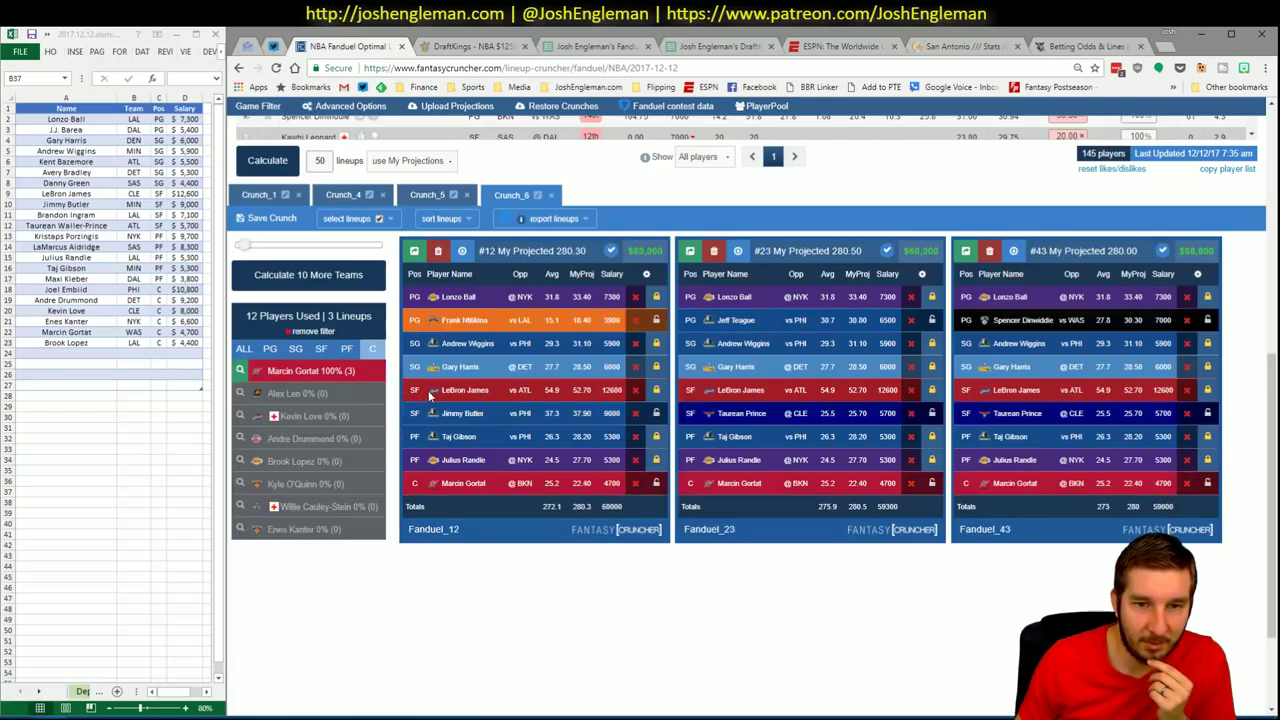
{"action": "left_click", "coordinate": [655, 487]}
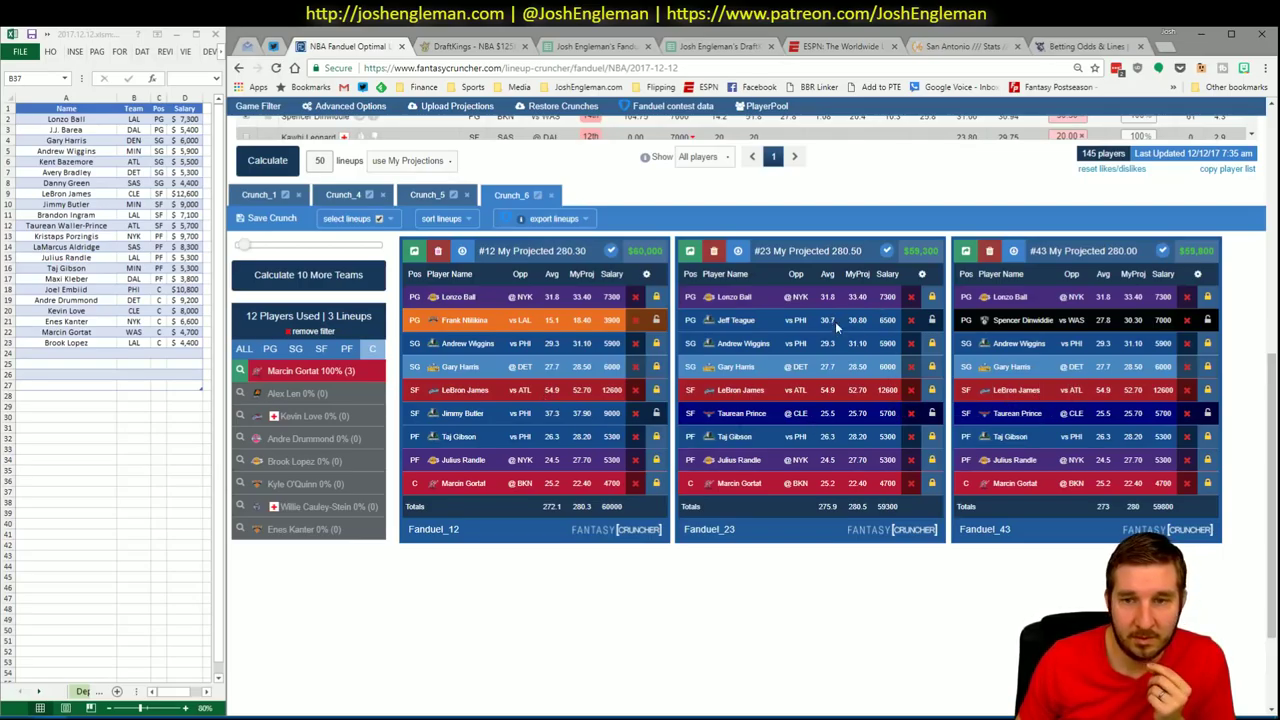
{"action": "left_click", "coordinate": [932, 320]}
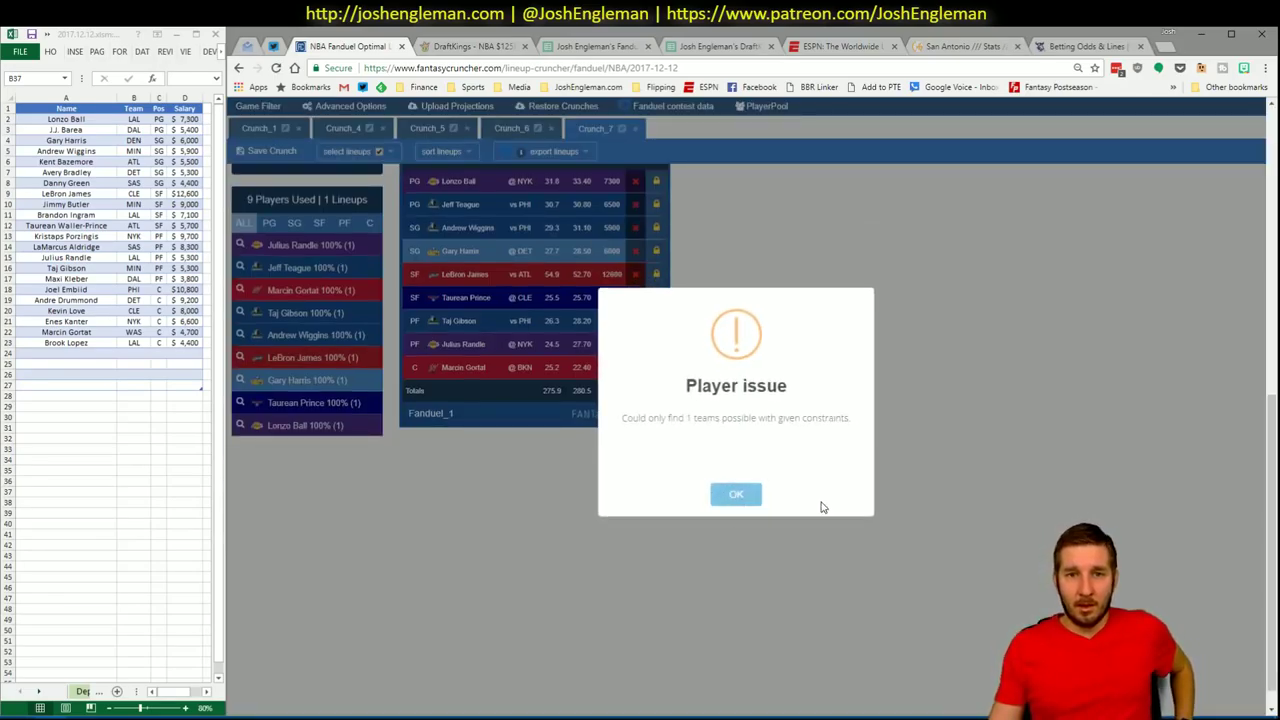
{"action": "key", "text": "Return"}
{"action": "scroll", "coordinate": [866, 414], "scroll_direction": "up", "scroll_amount": 2}
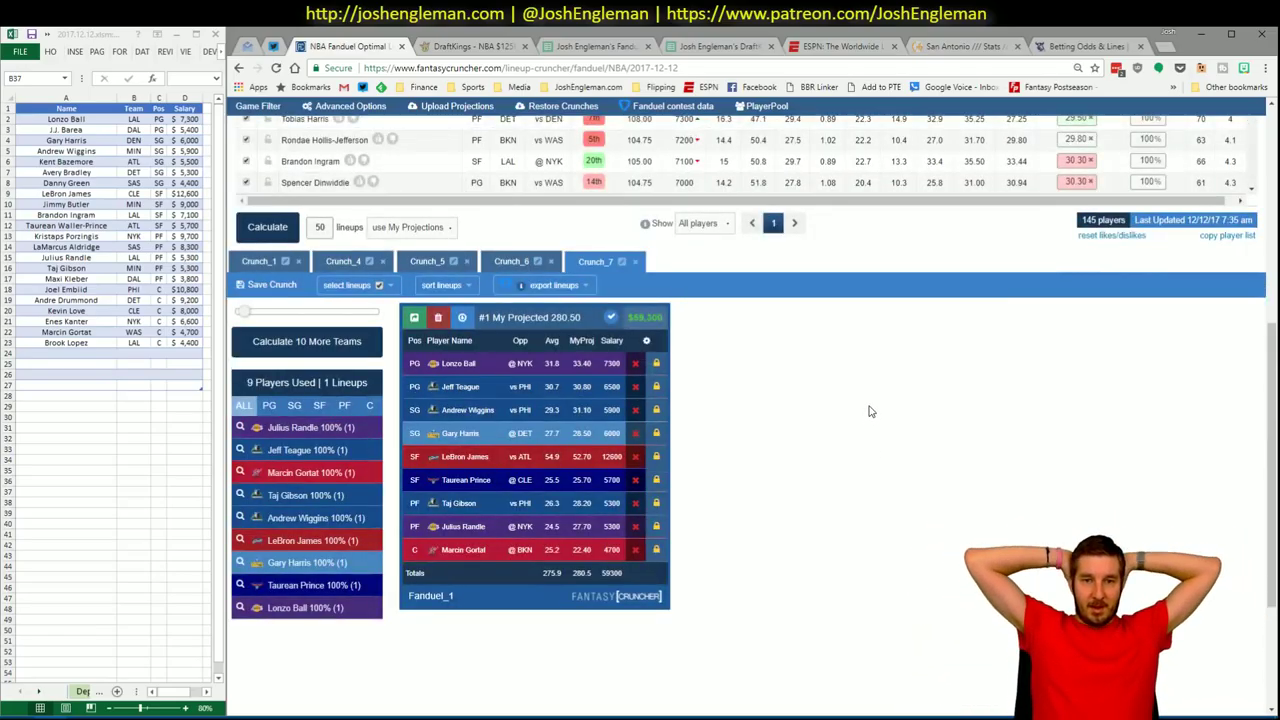